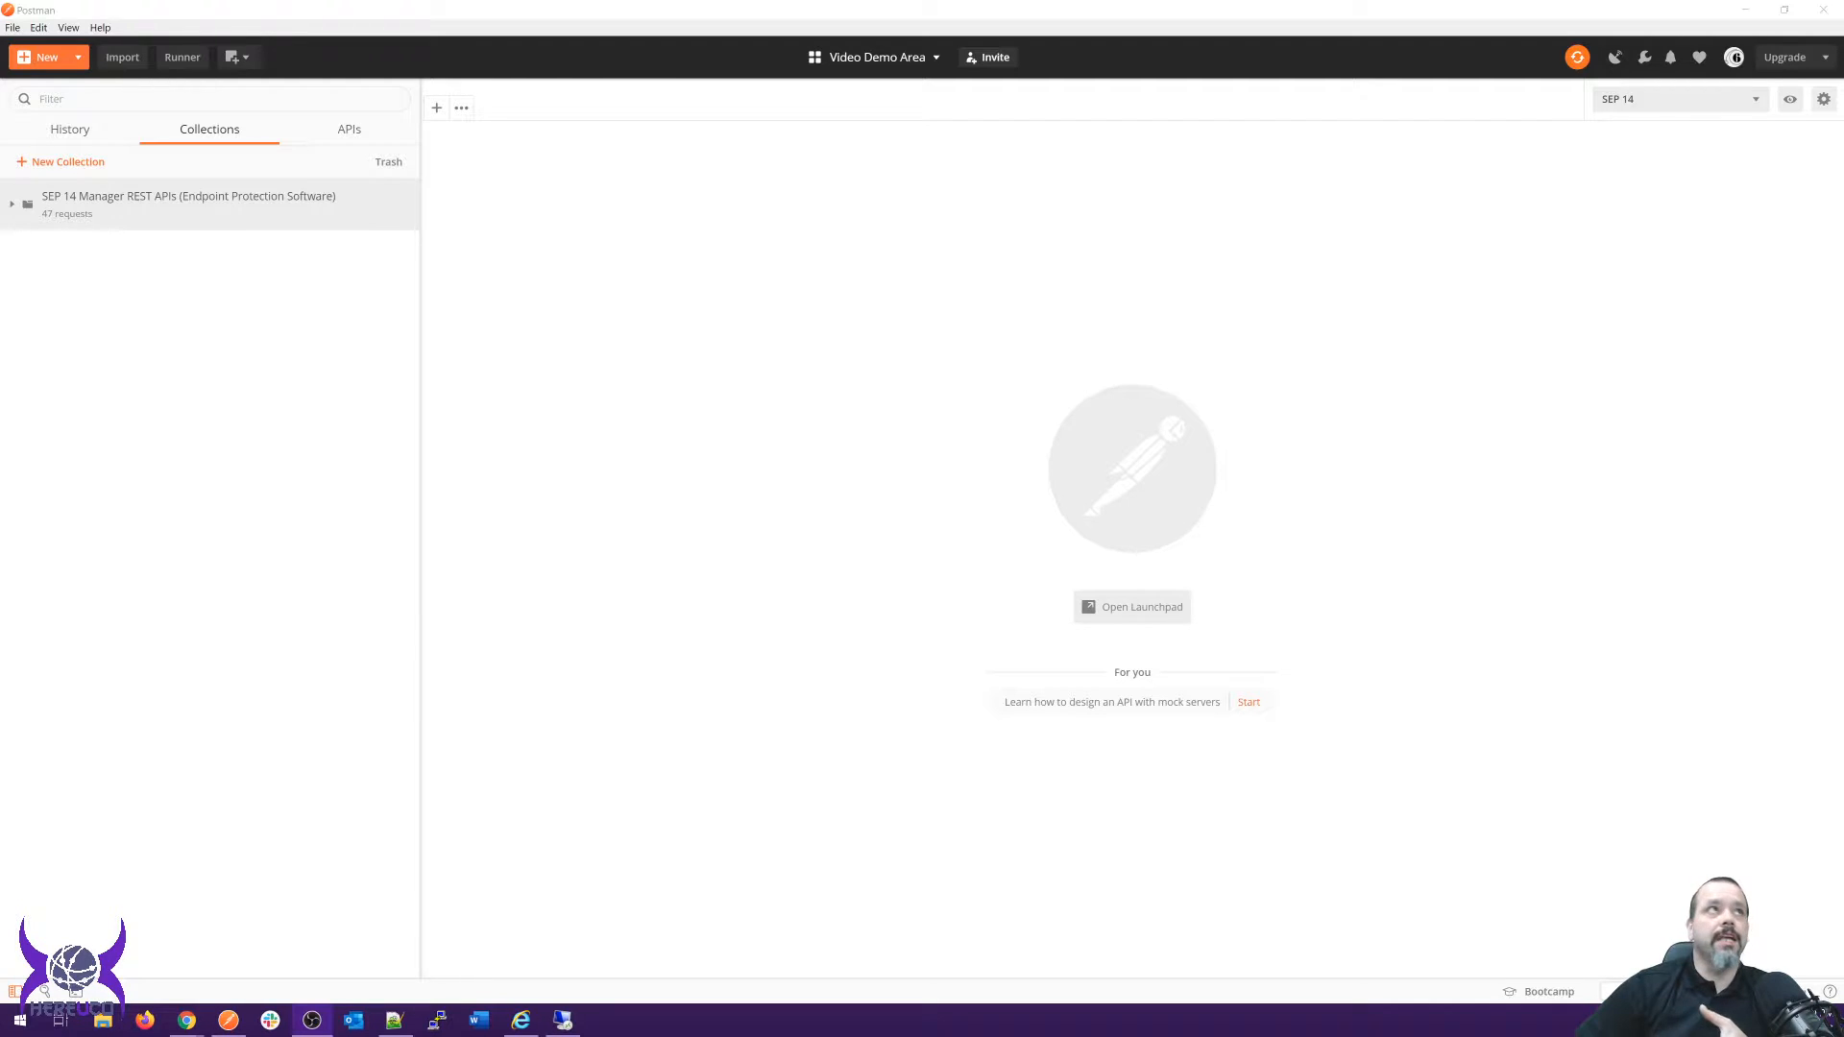
# Expand the SEP 14 Manager REST APIs collection to list its request folders.
pyautogui.hotkey('alt', 'Tab')
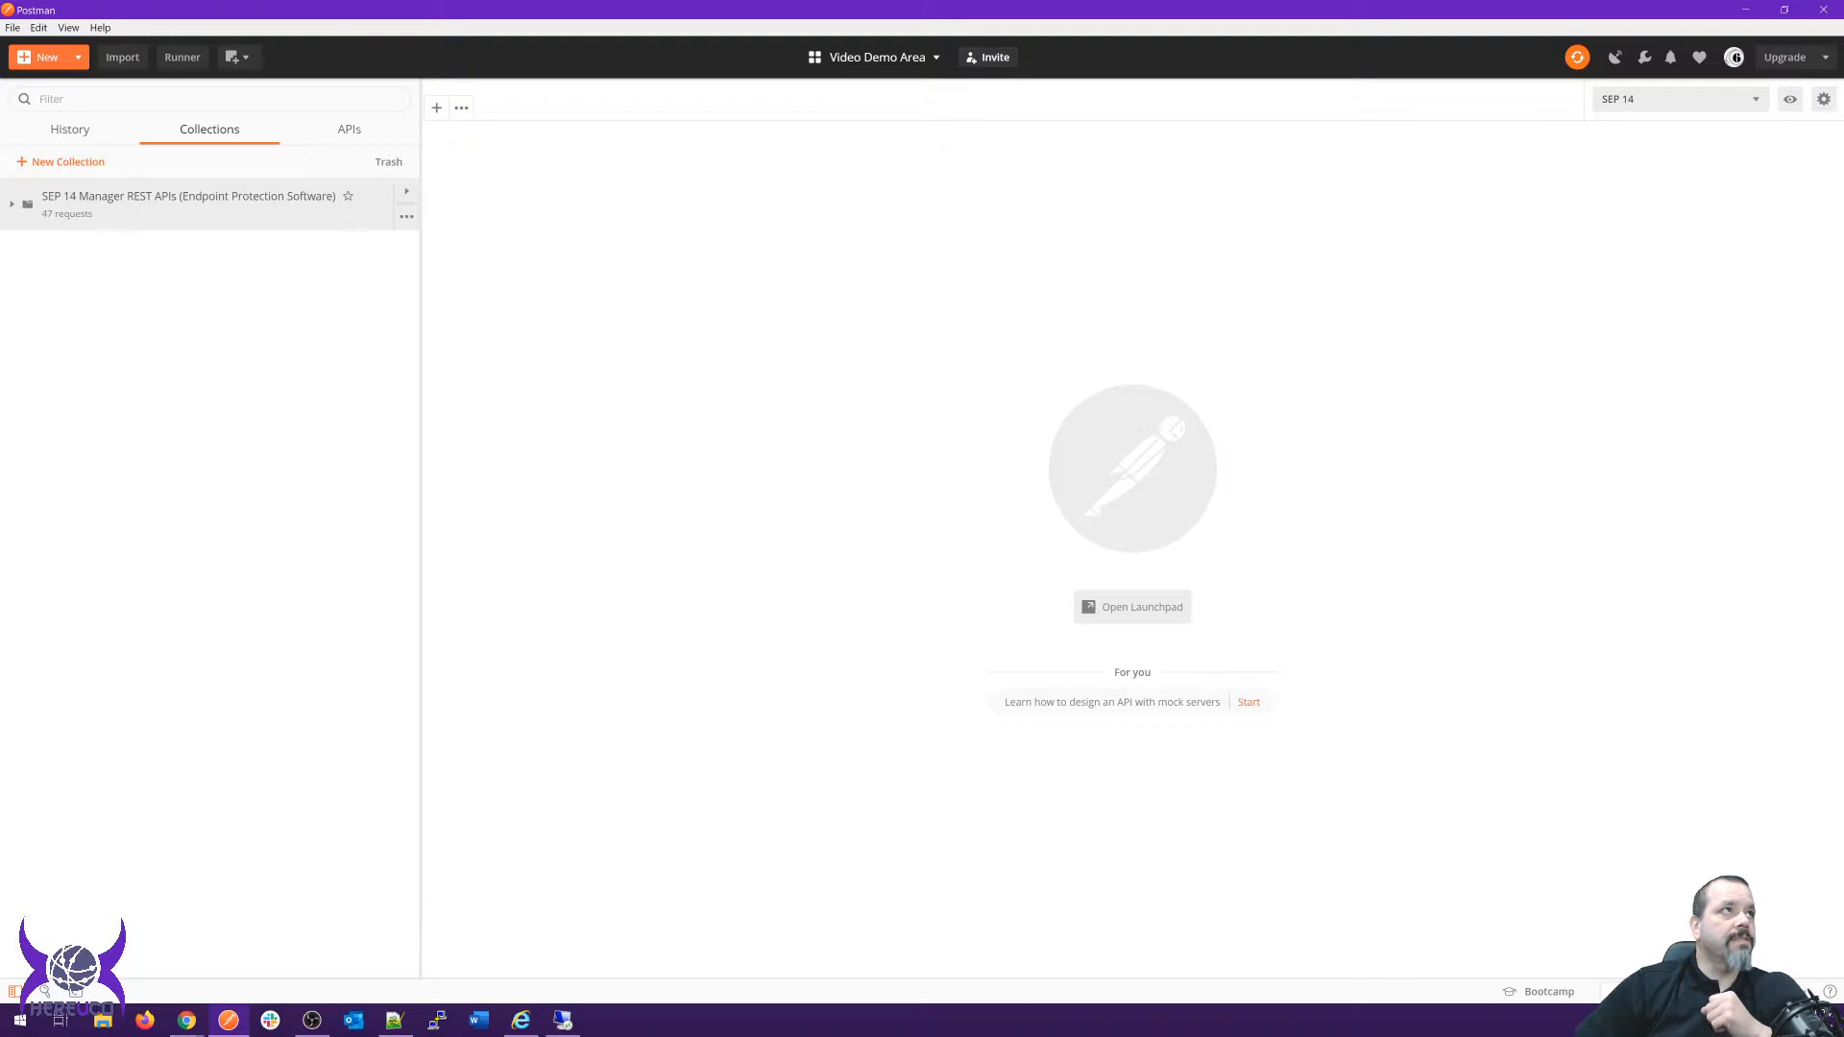
pyautogui.click(188, 197)
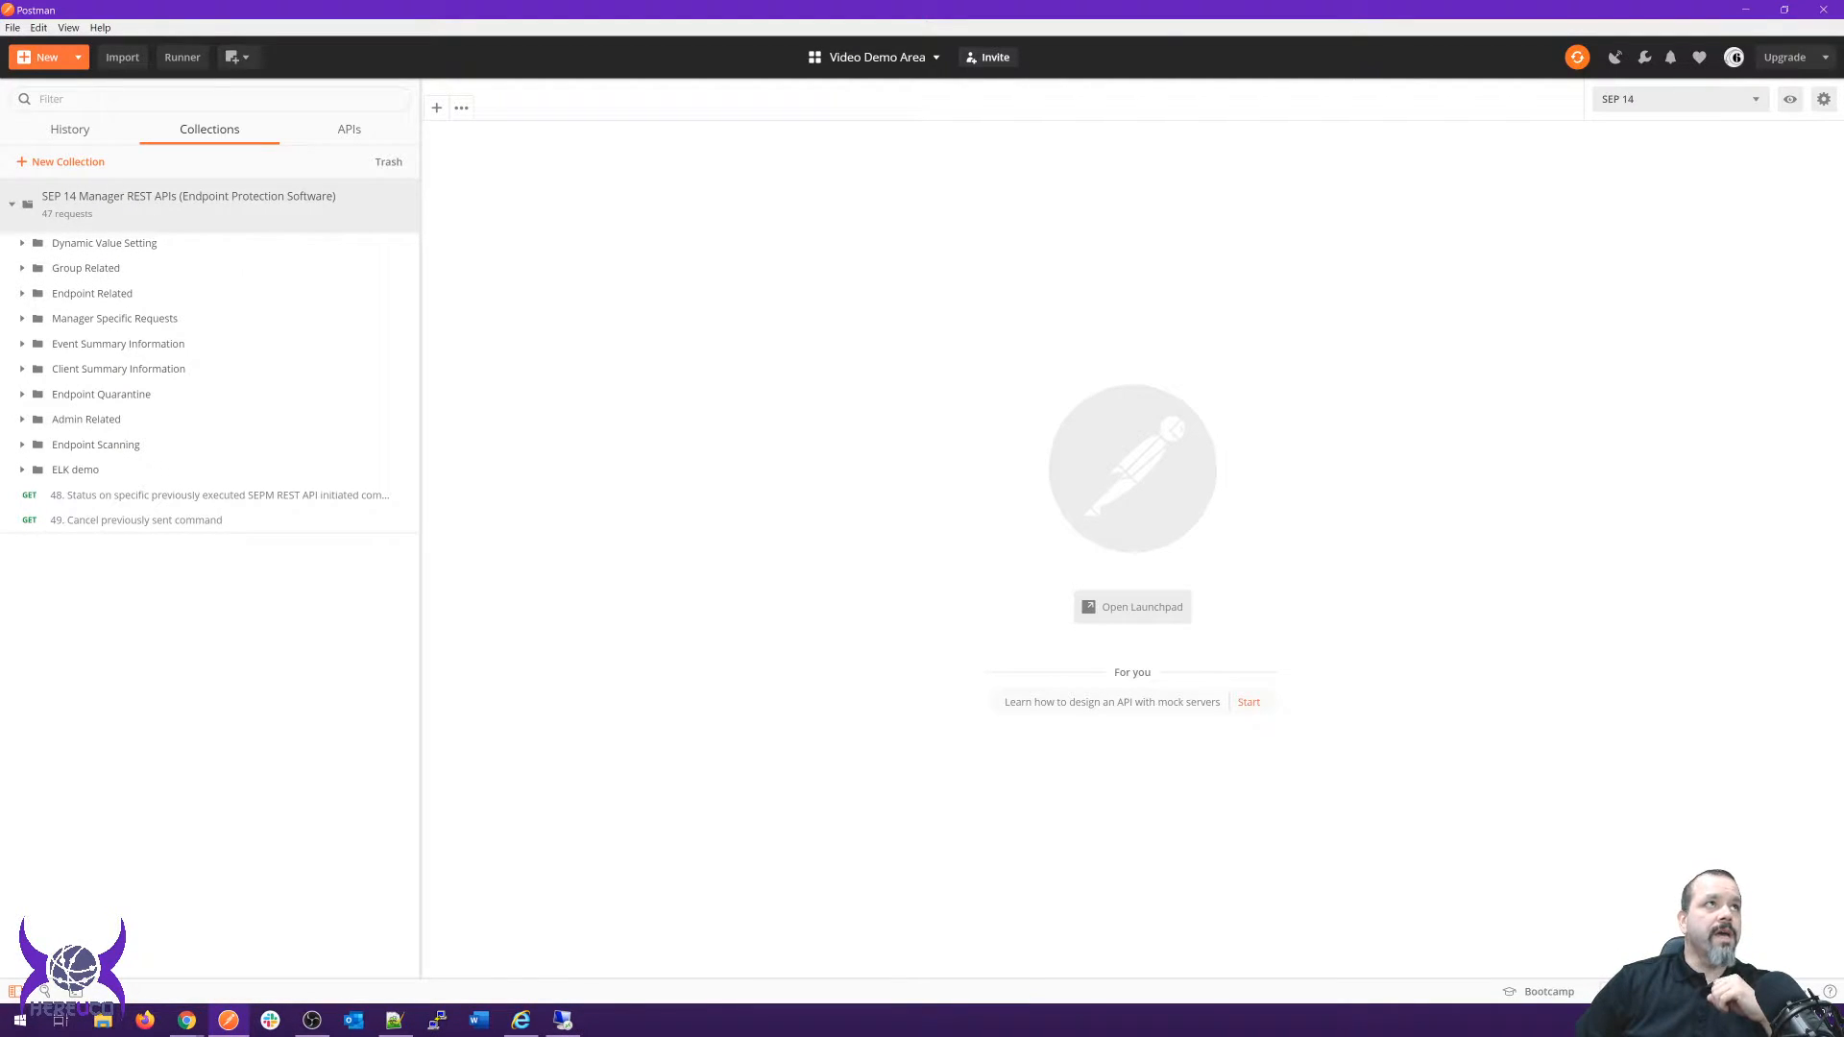
pyautogui.click(11, 204)
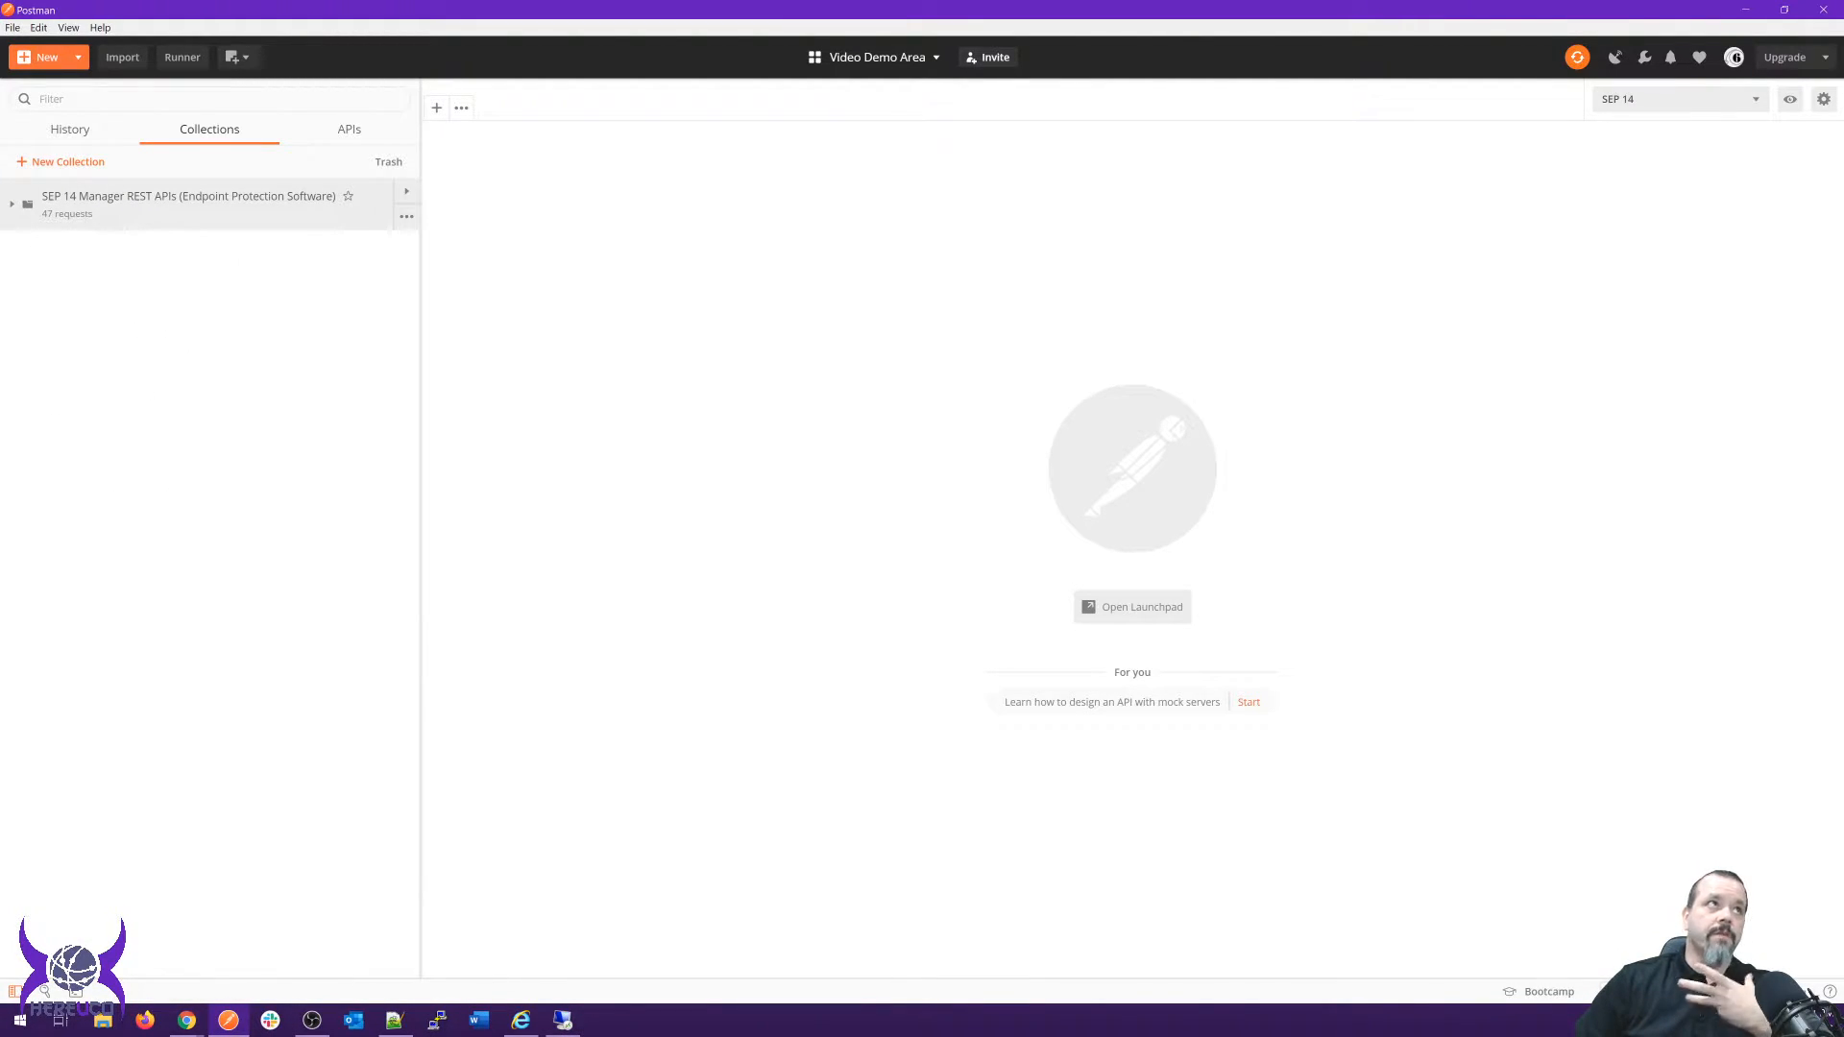
pyautogui.click(12, 203)
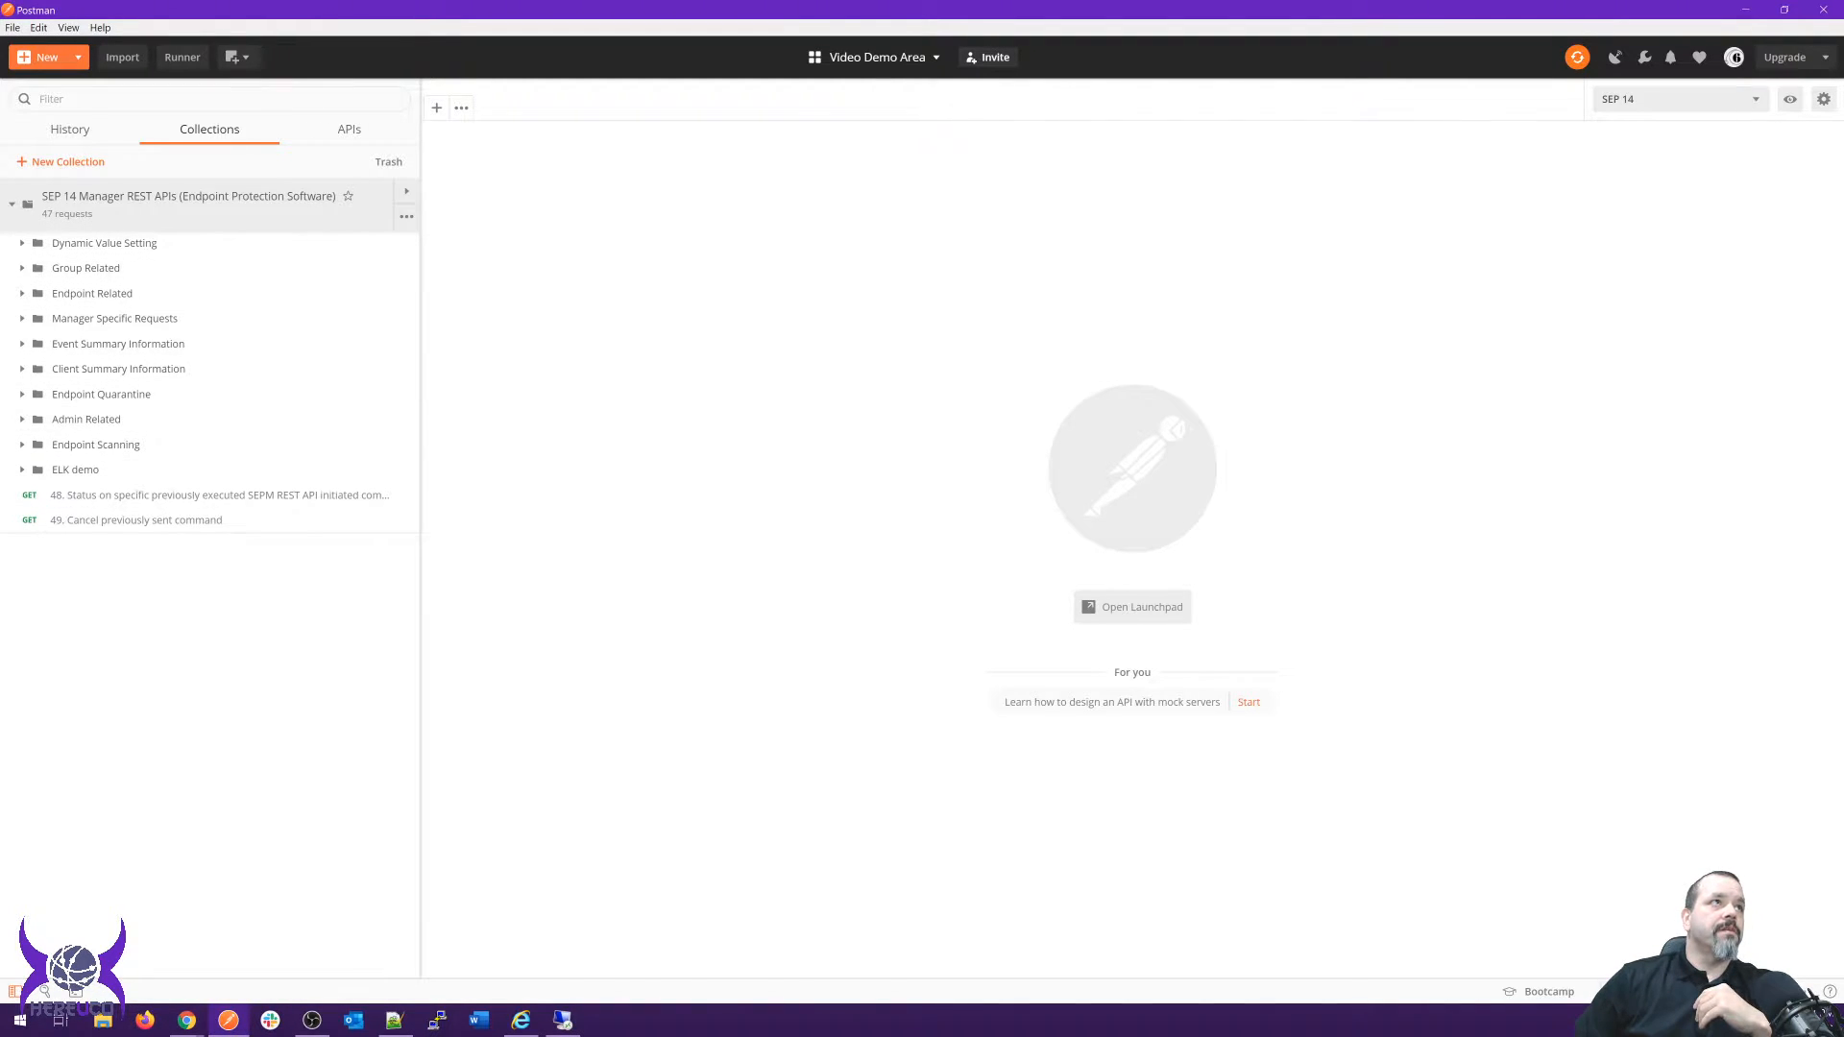
pyautogui.click(406, 216)
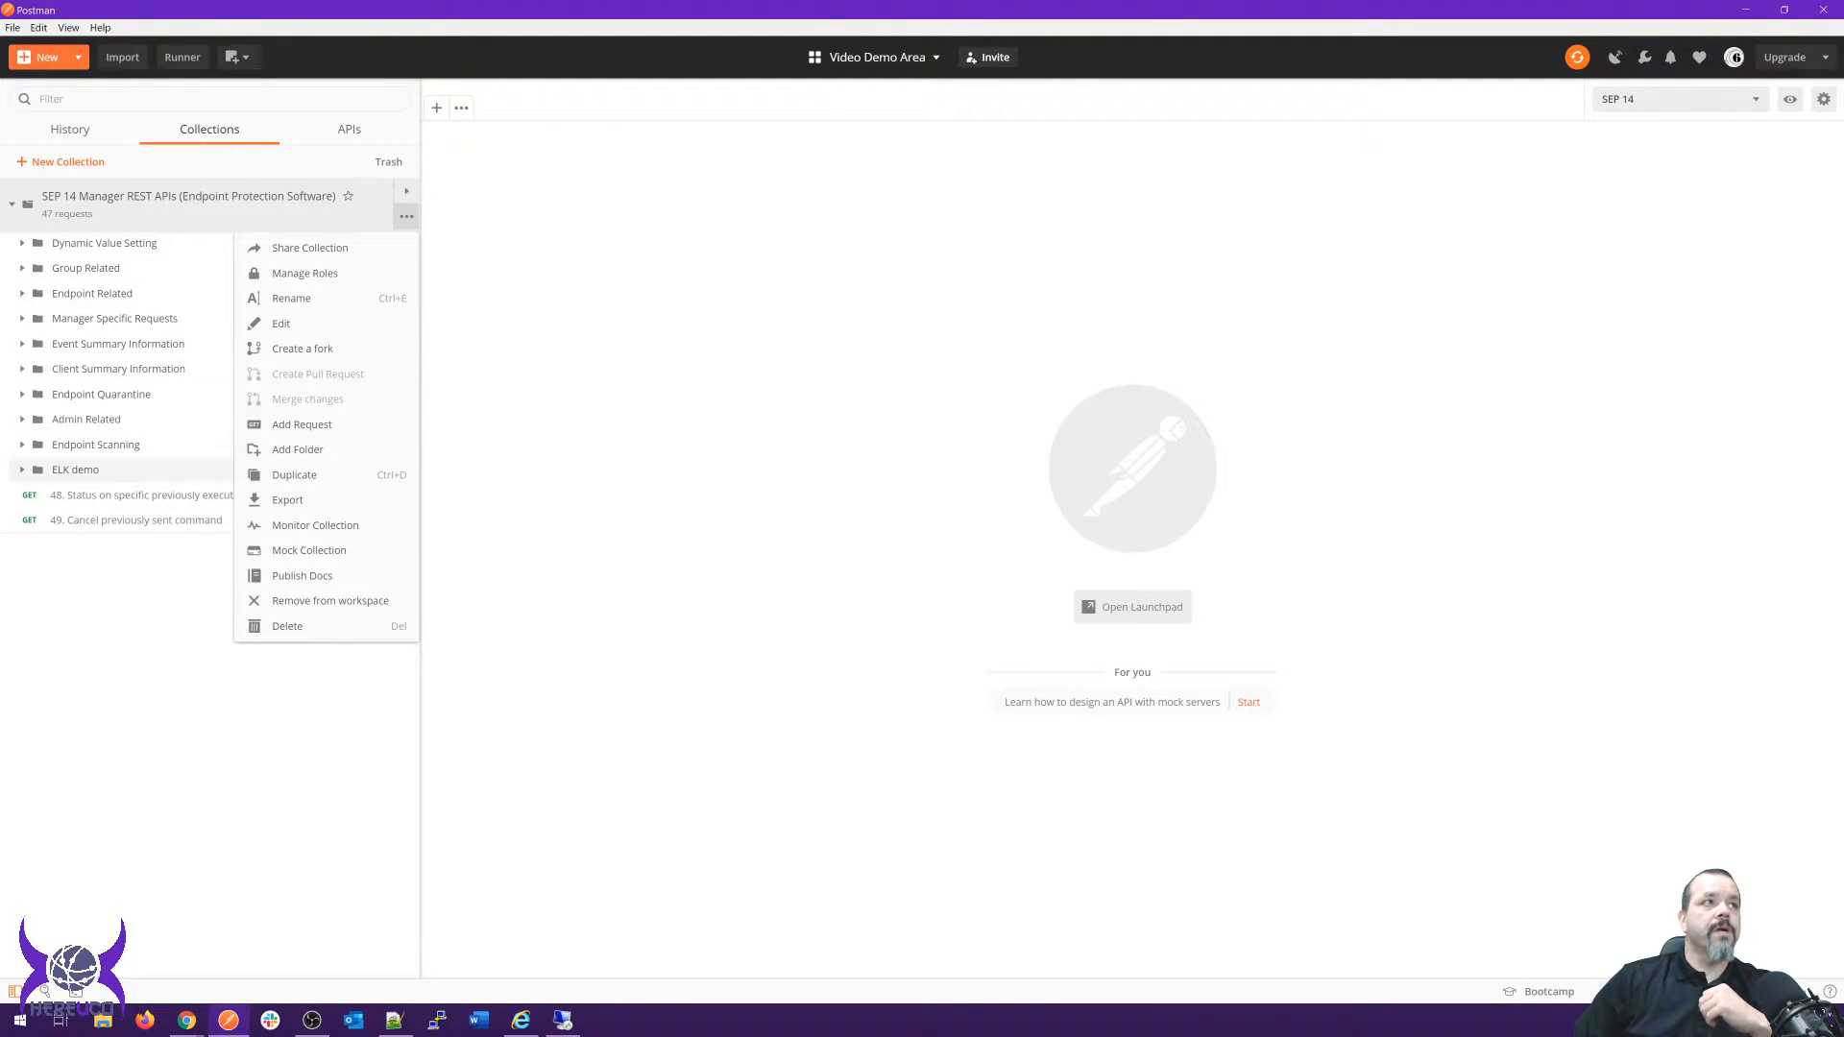
pyautogui.press('Escape')
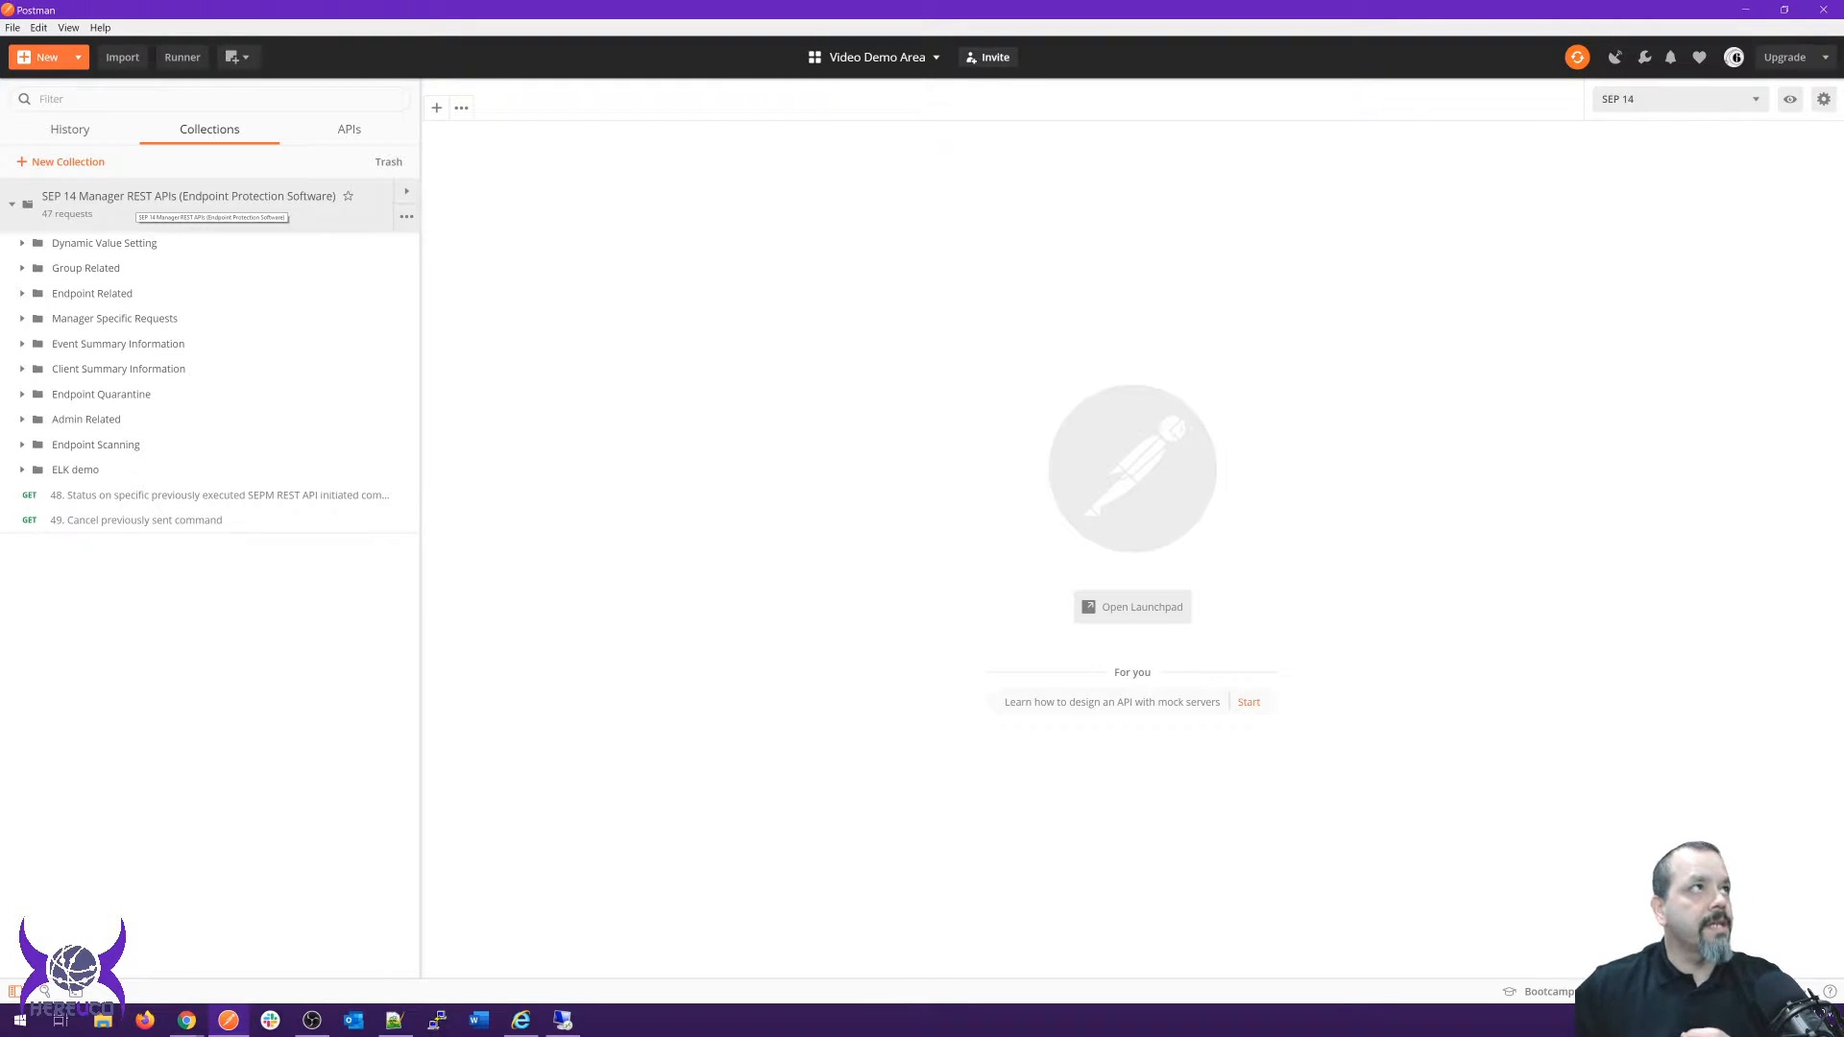
pyautogui.rightClick(143, 202)
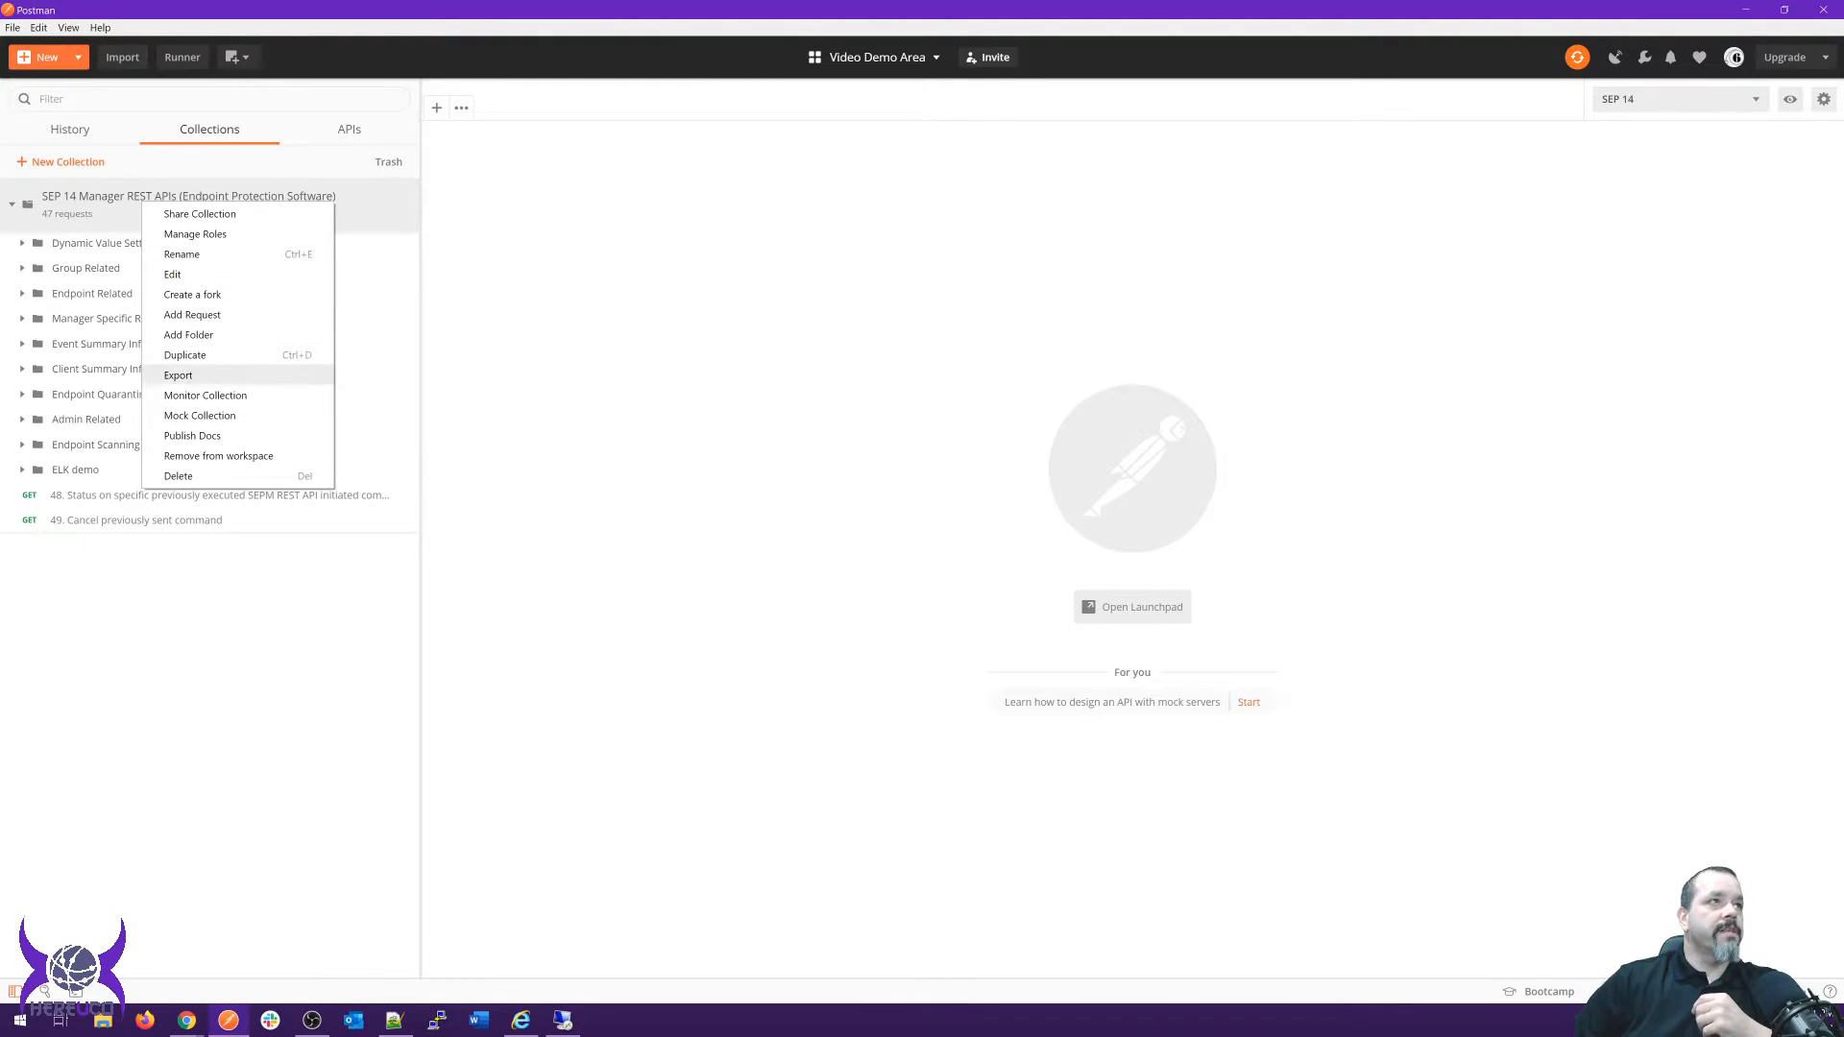
pyautogui.press('Escape')
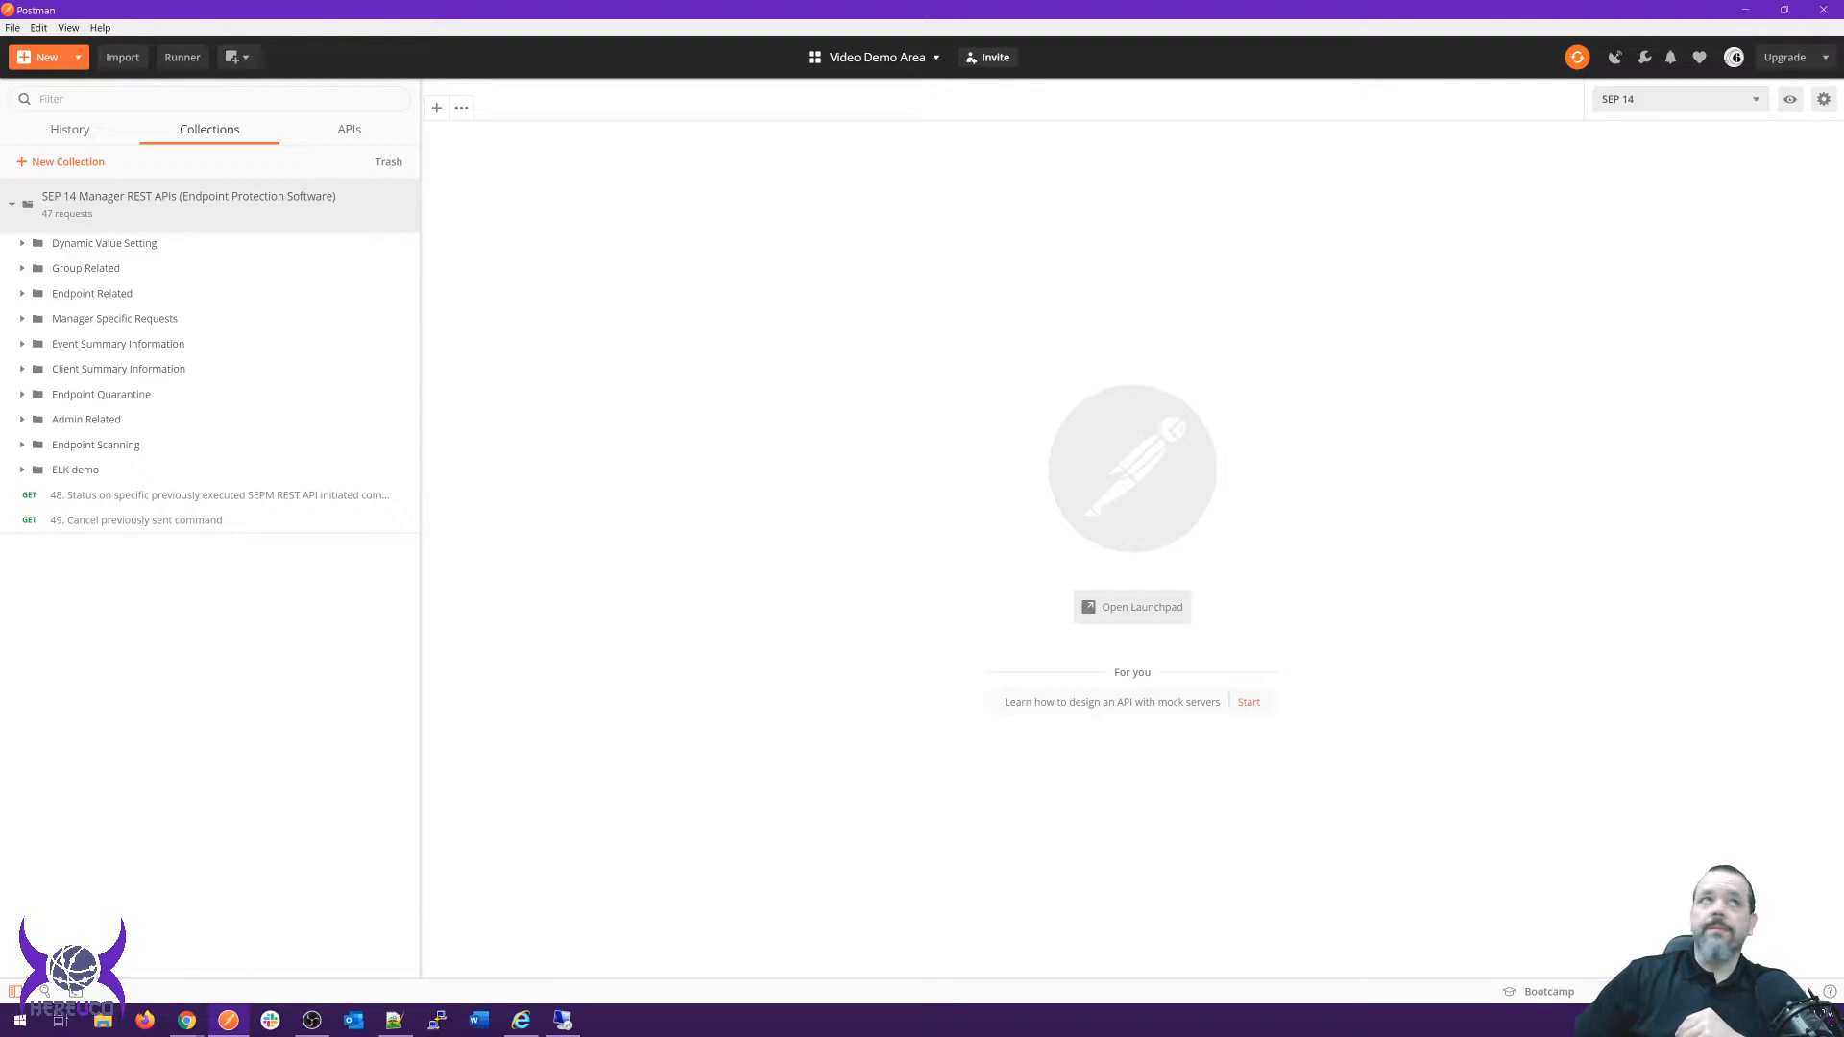
# Expand the Dynamic Value Setting folder in the SEP 14 collection.
pyautogui.click(104, 243)
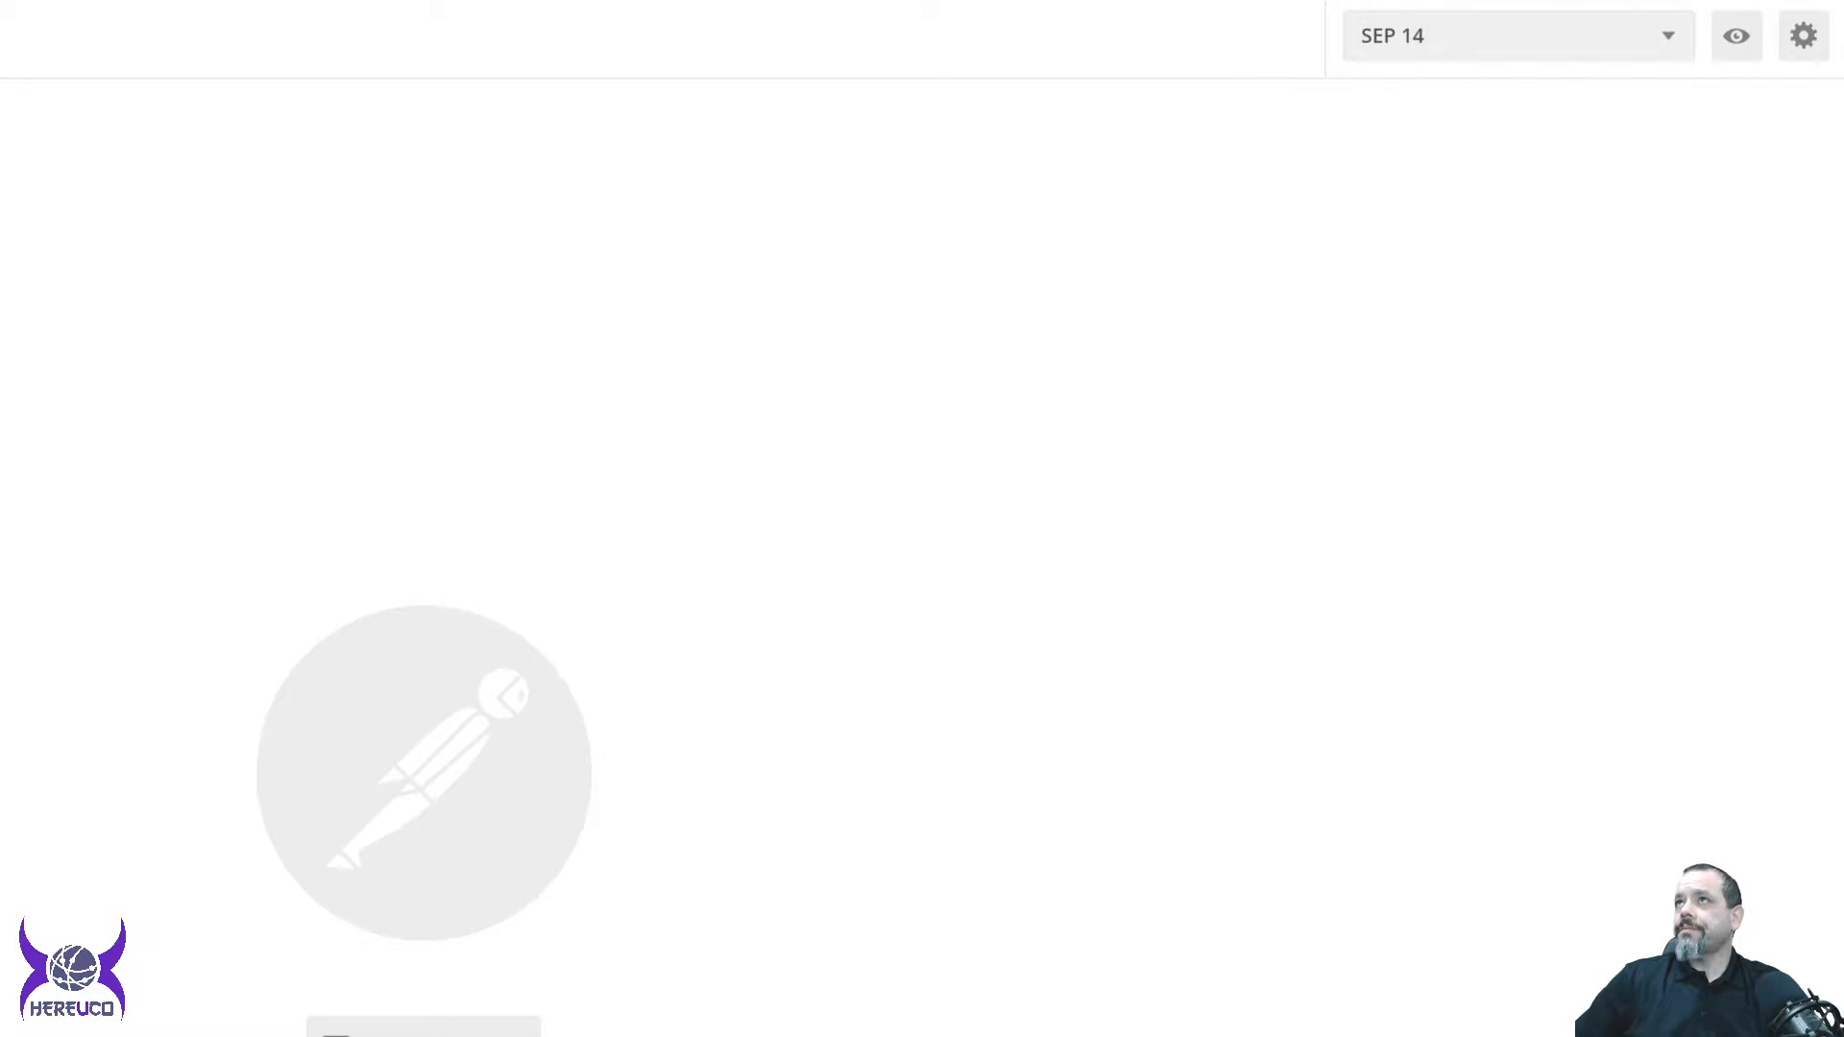
# Review the available environments and the variables defined in the SEP 14 environment.
pyautogui.click(1517, 35)
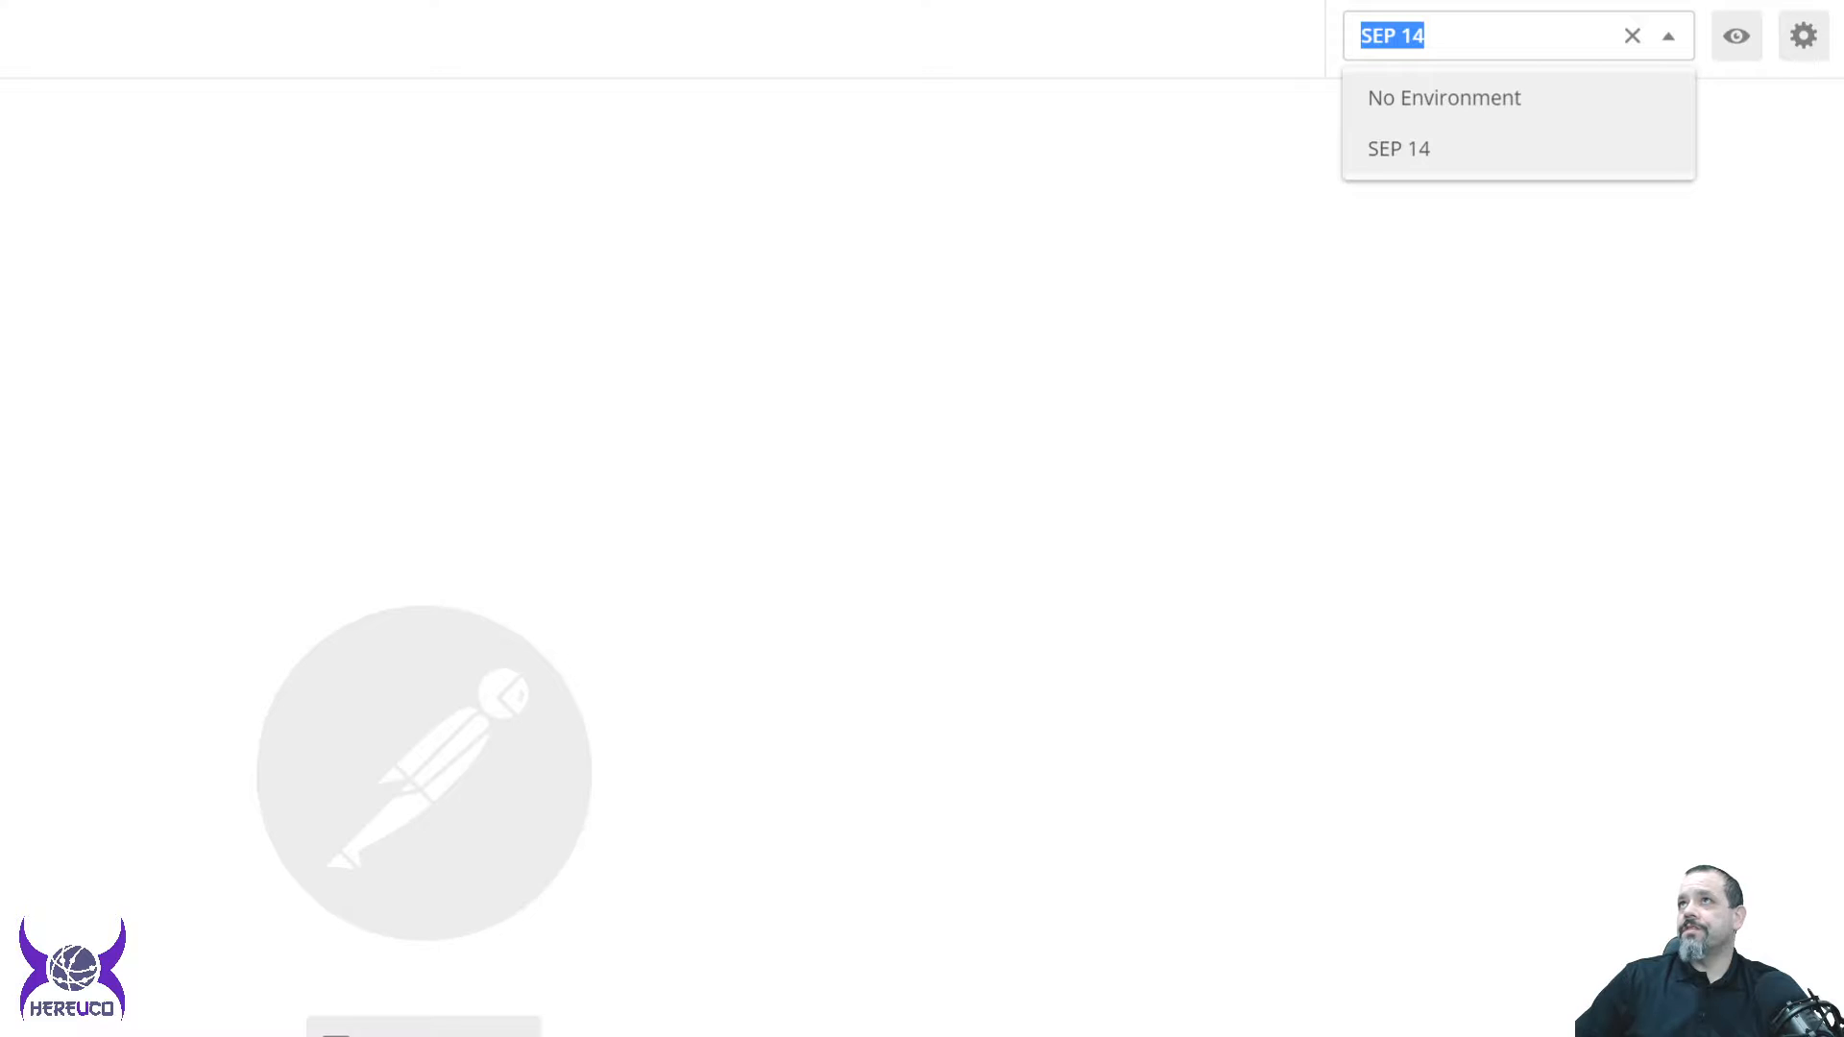
pyautogui.press('Escape')
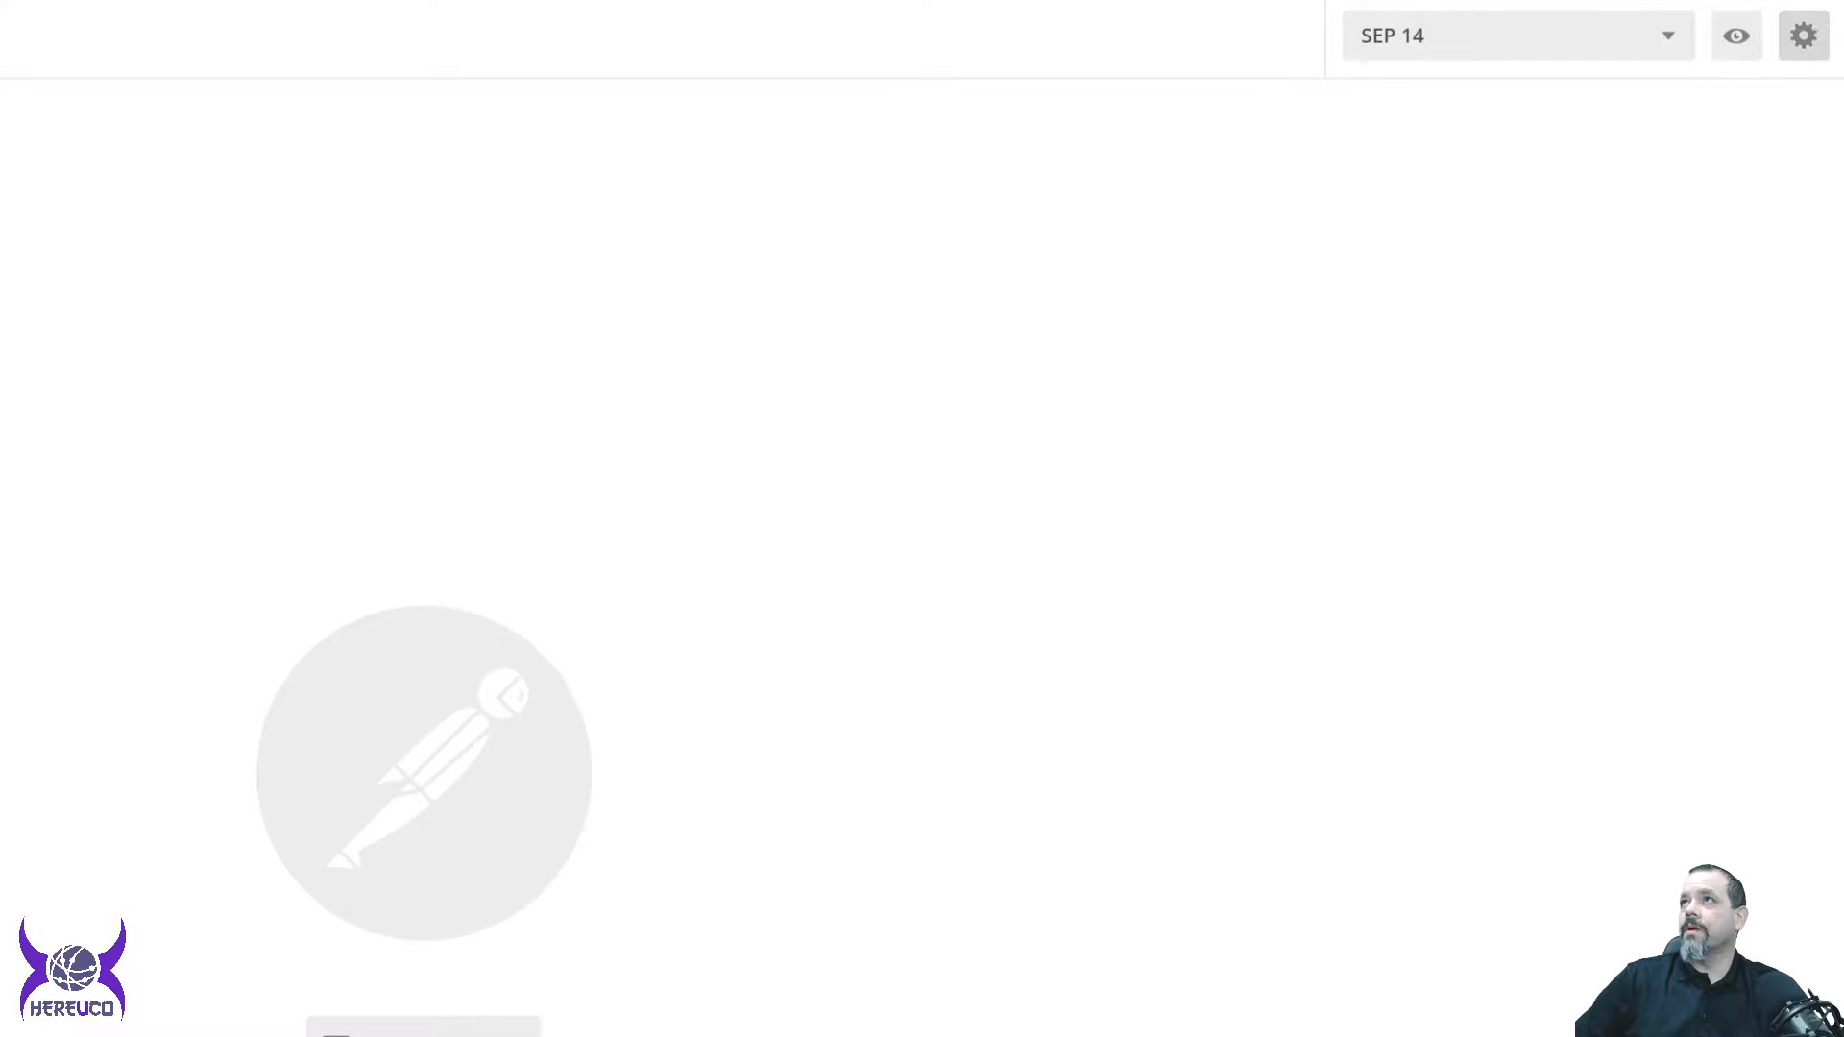
pyautogui.click(1803, 36)
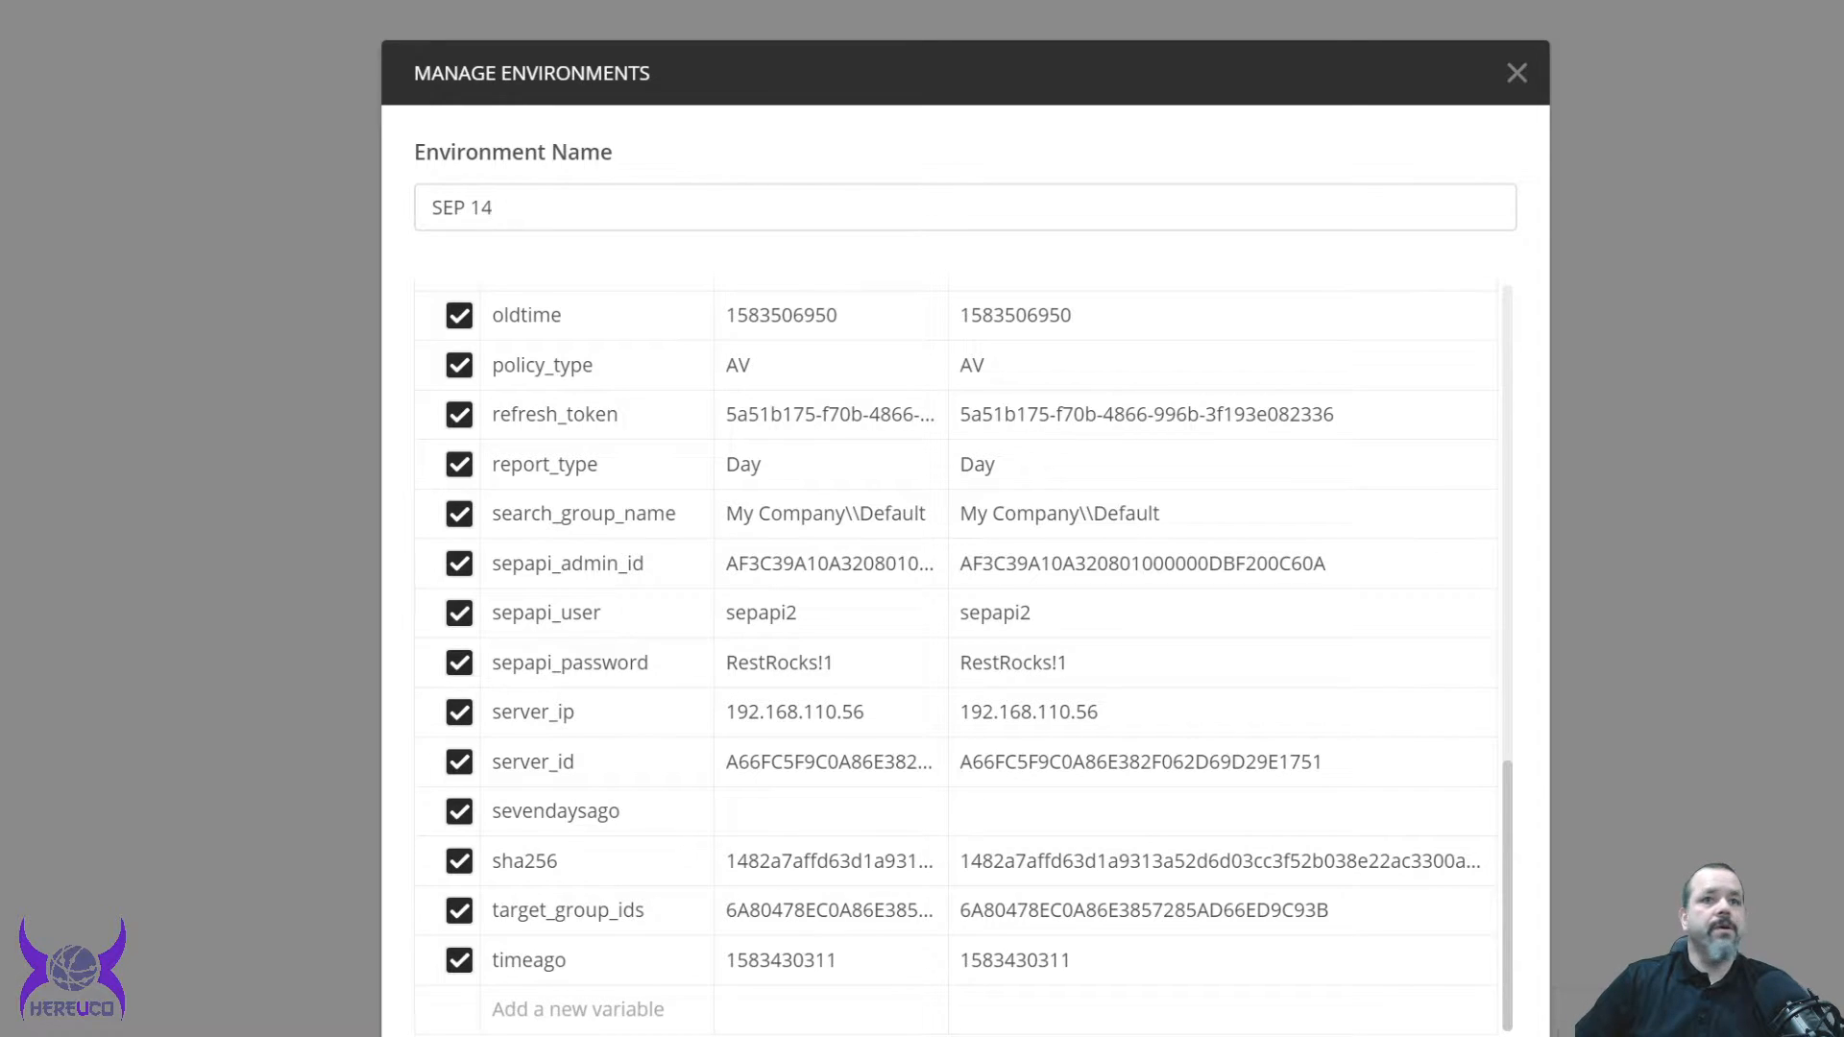
pyautogui.press('Return')
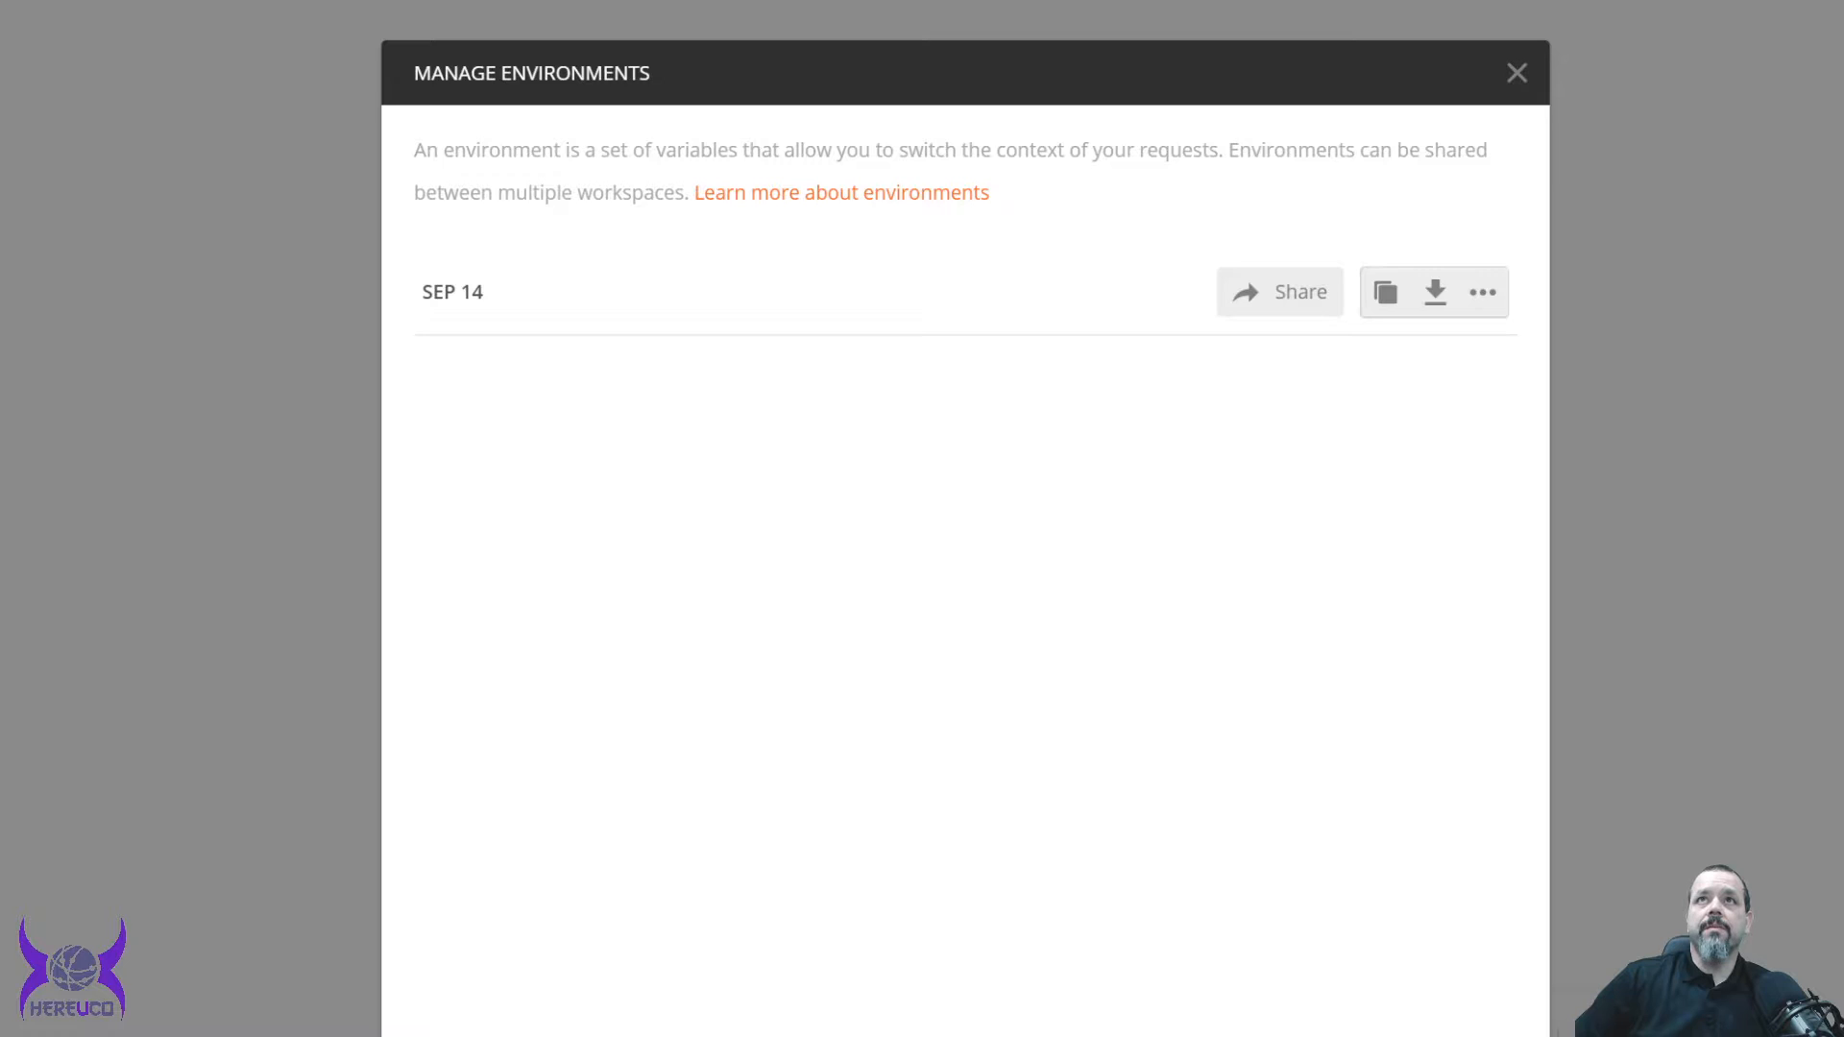
pyautogui.press('Escape')
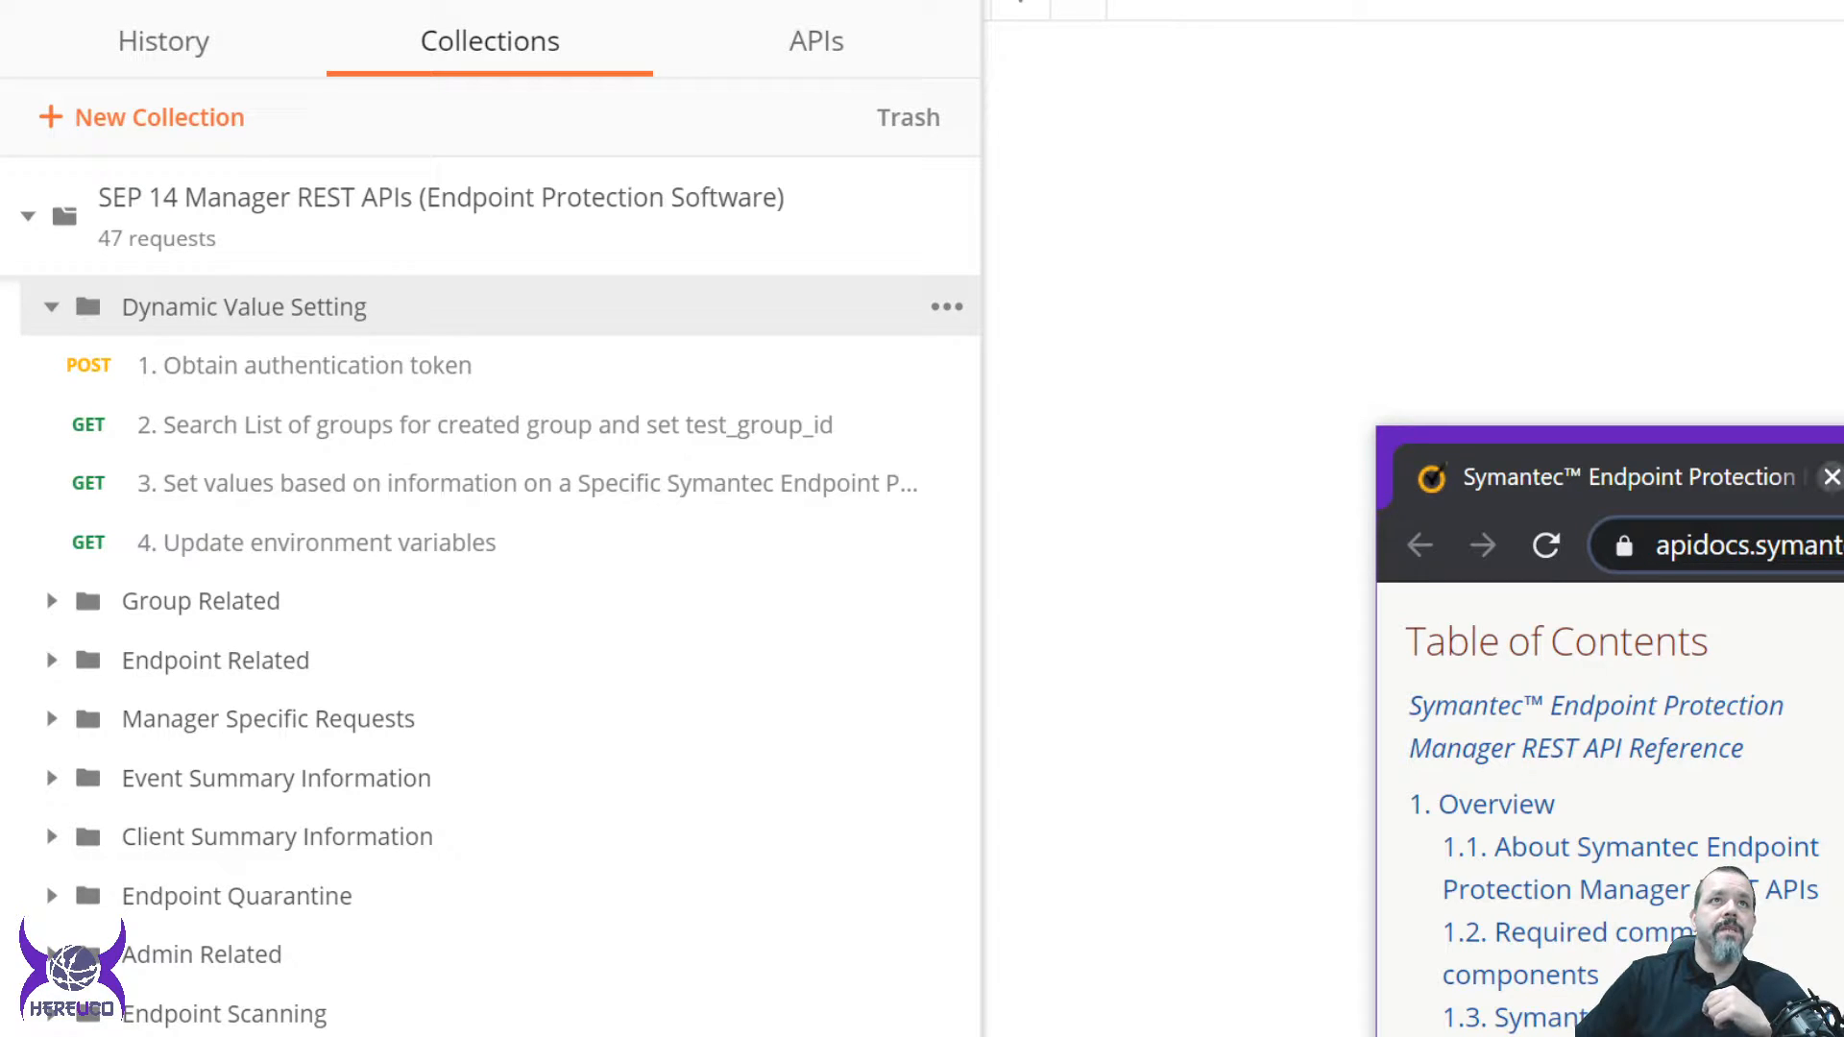
# Close the Symantec API documentation and open the "1. Obtain authentication token" request, highlighting the endpoint path in its URL.
pyautogui.click(1831, 476)
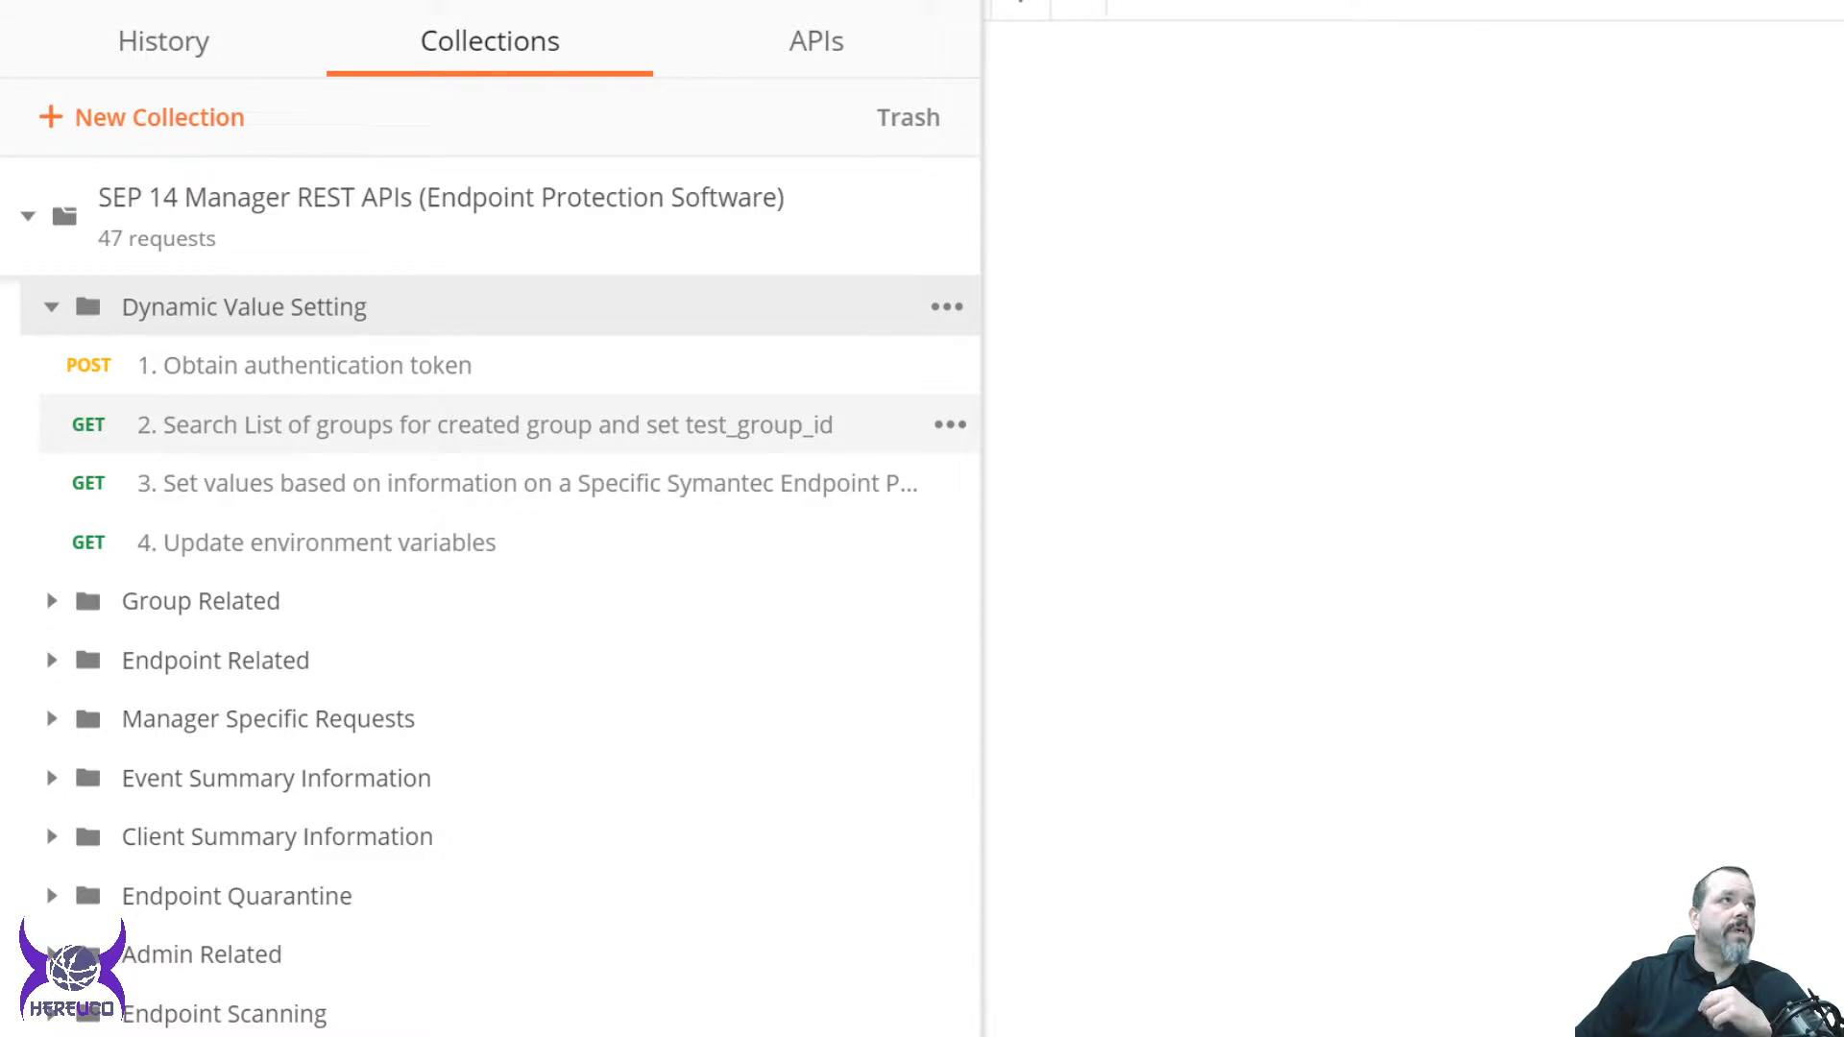
pyautogui.click(304, 365)
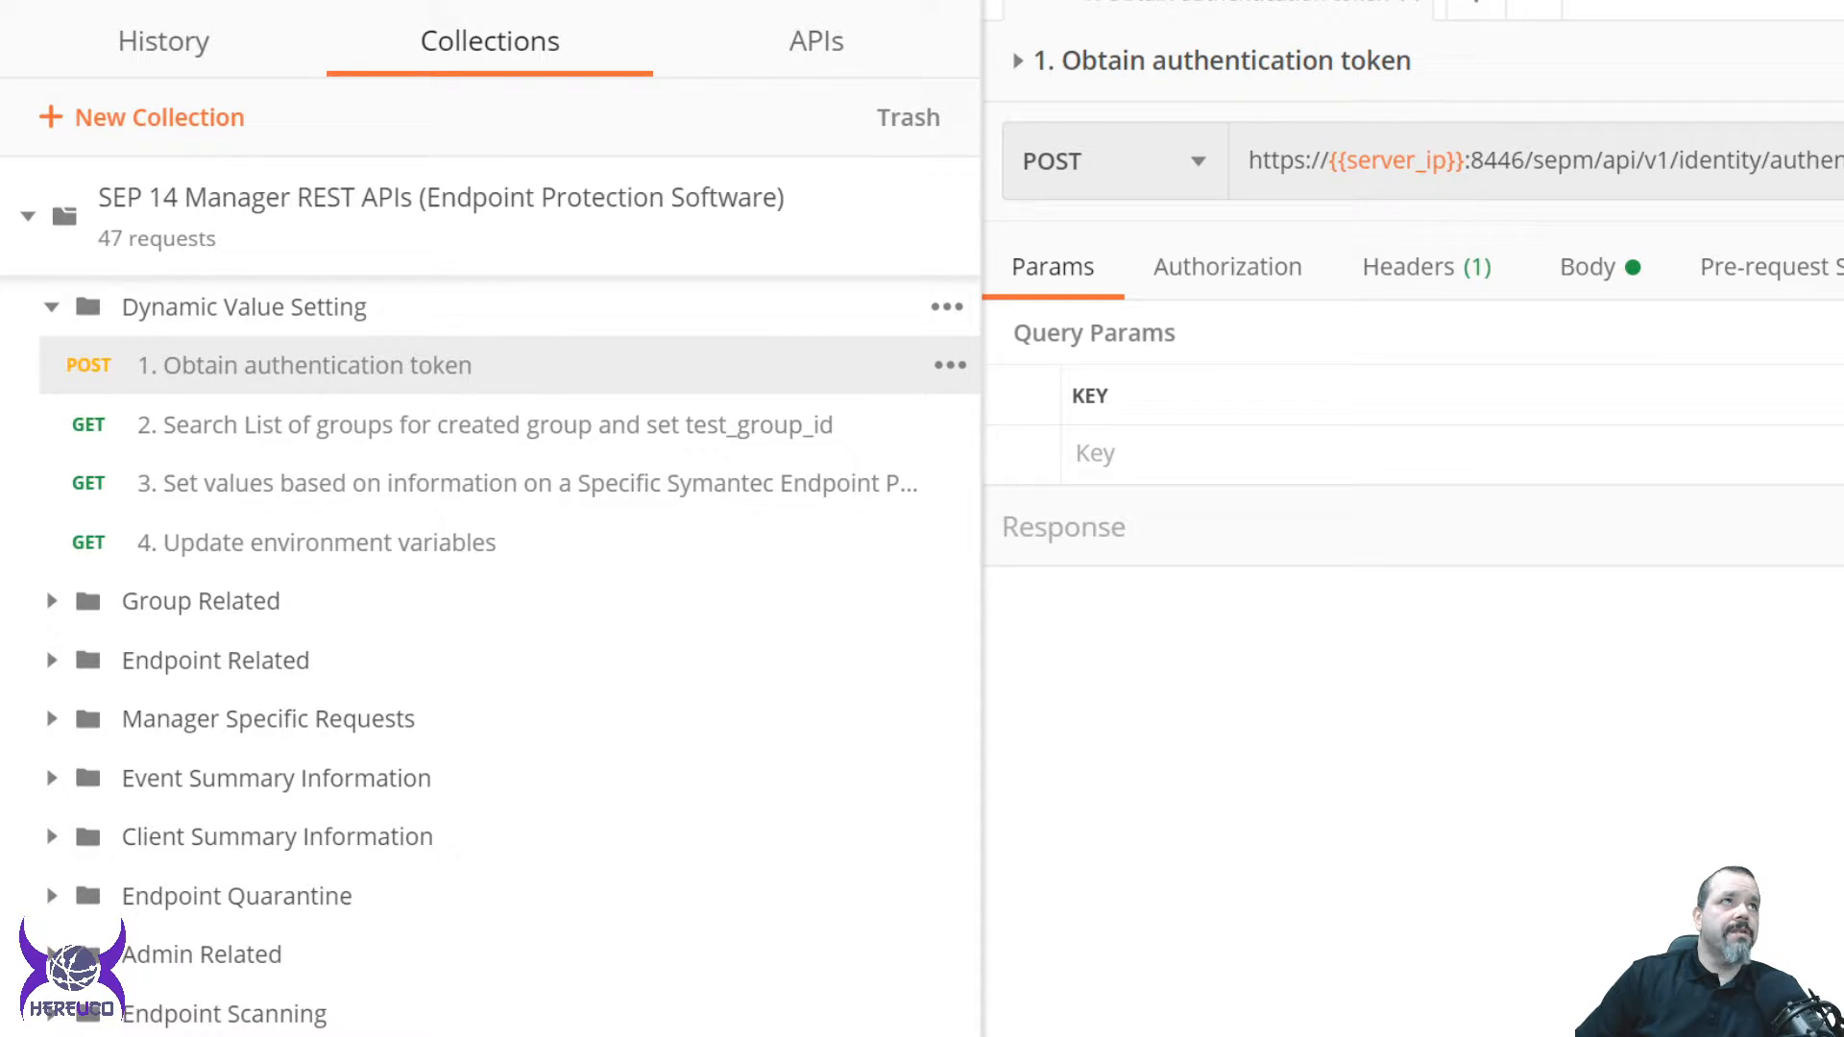
pyautogui.moveTo(1533, 160); pyautogui.dragTo(1842, 160)
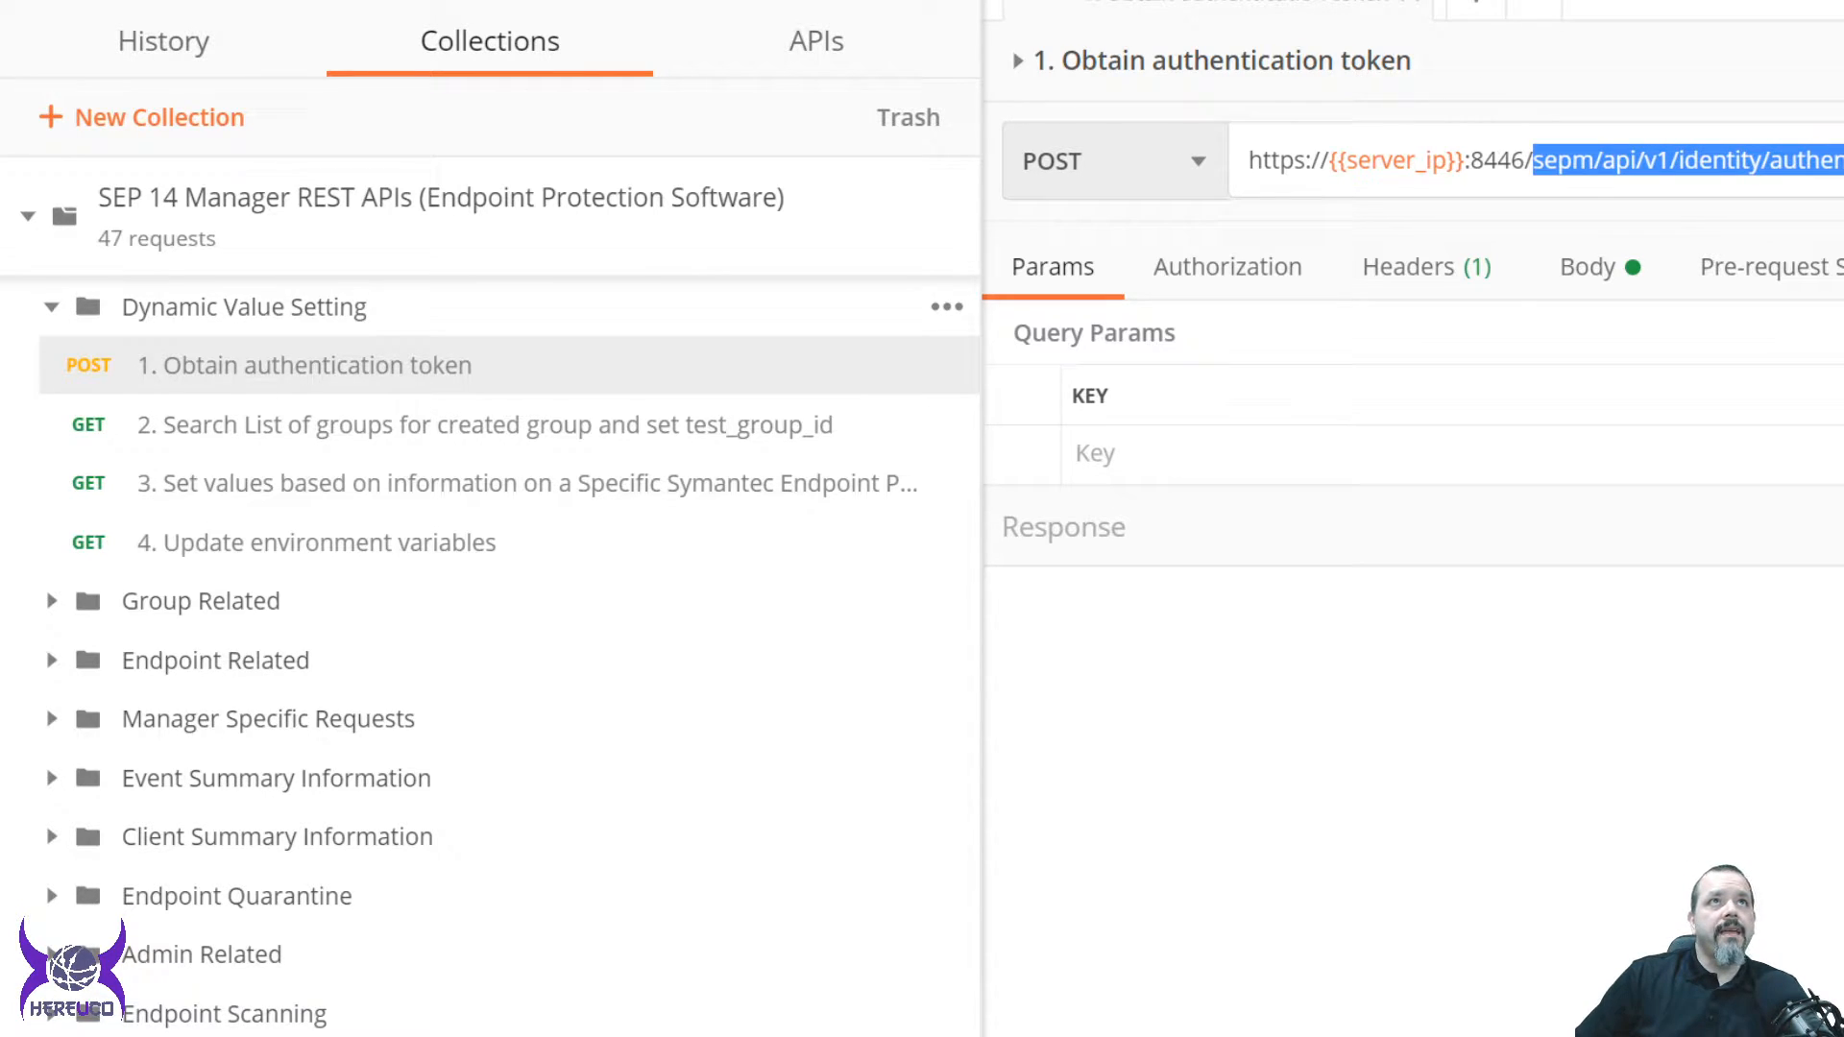
# Examine the username, password and domain entries in the authentication request's raw JSON body.
pyautogui.click(1587, 267)
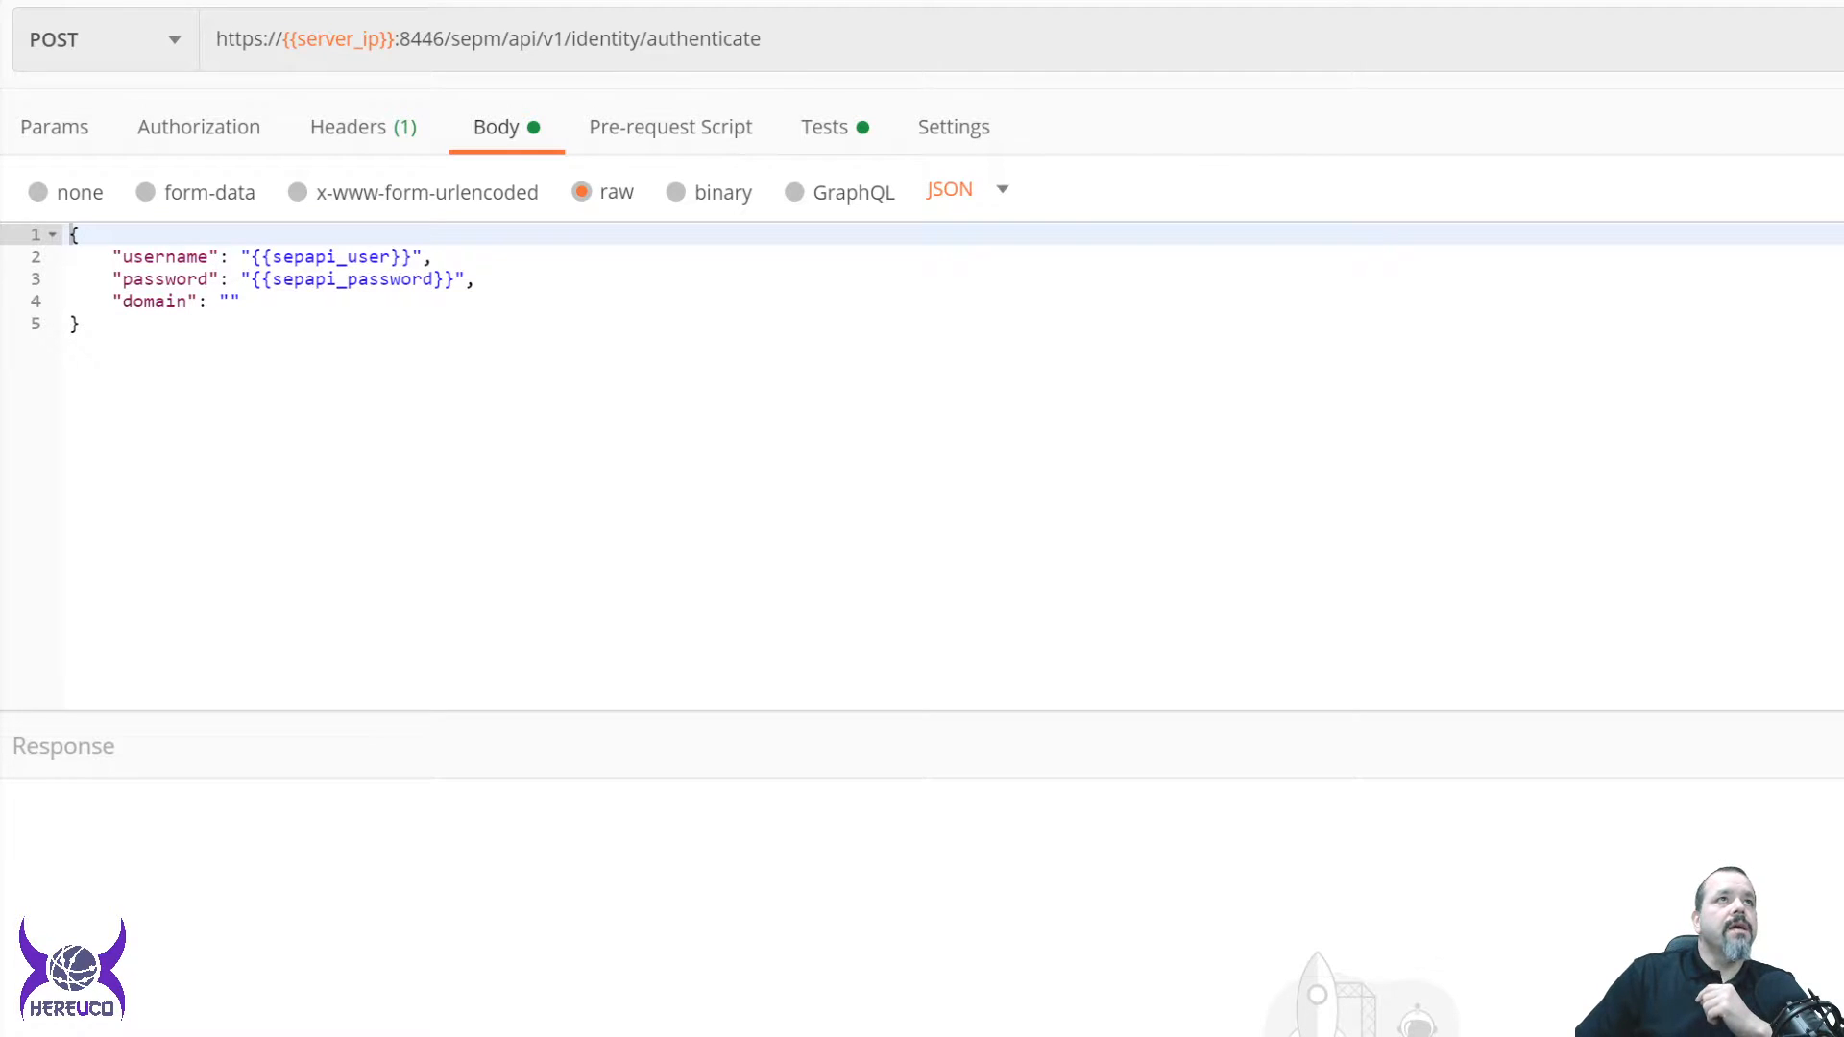
pyautogui.click(394, 256)
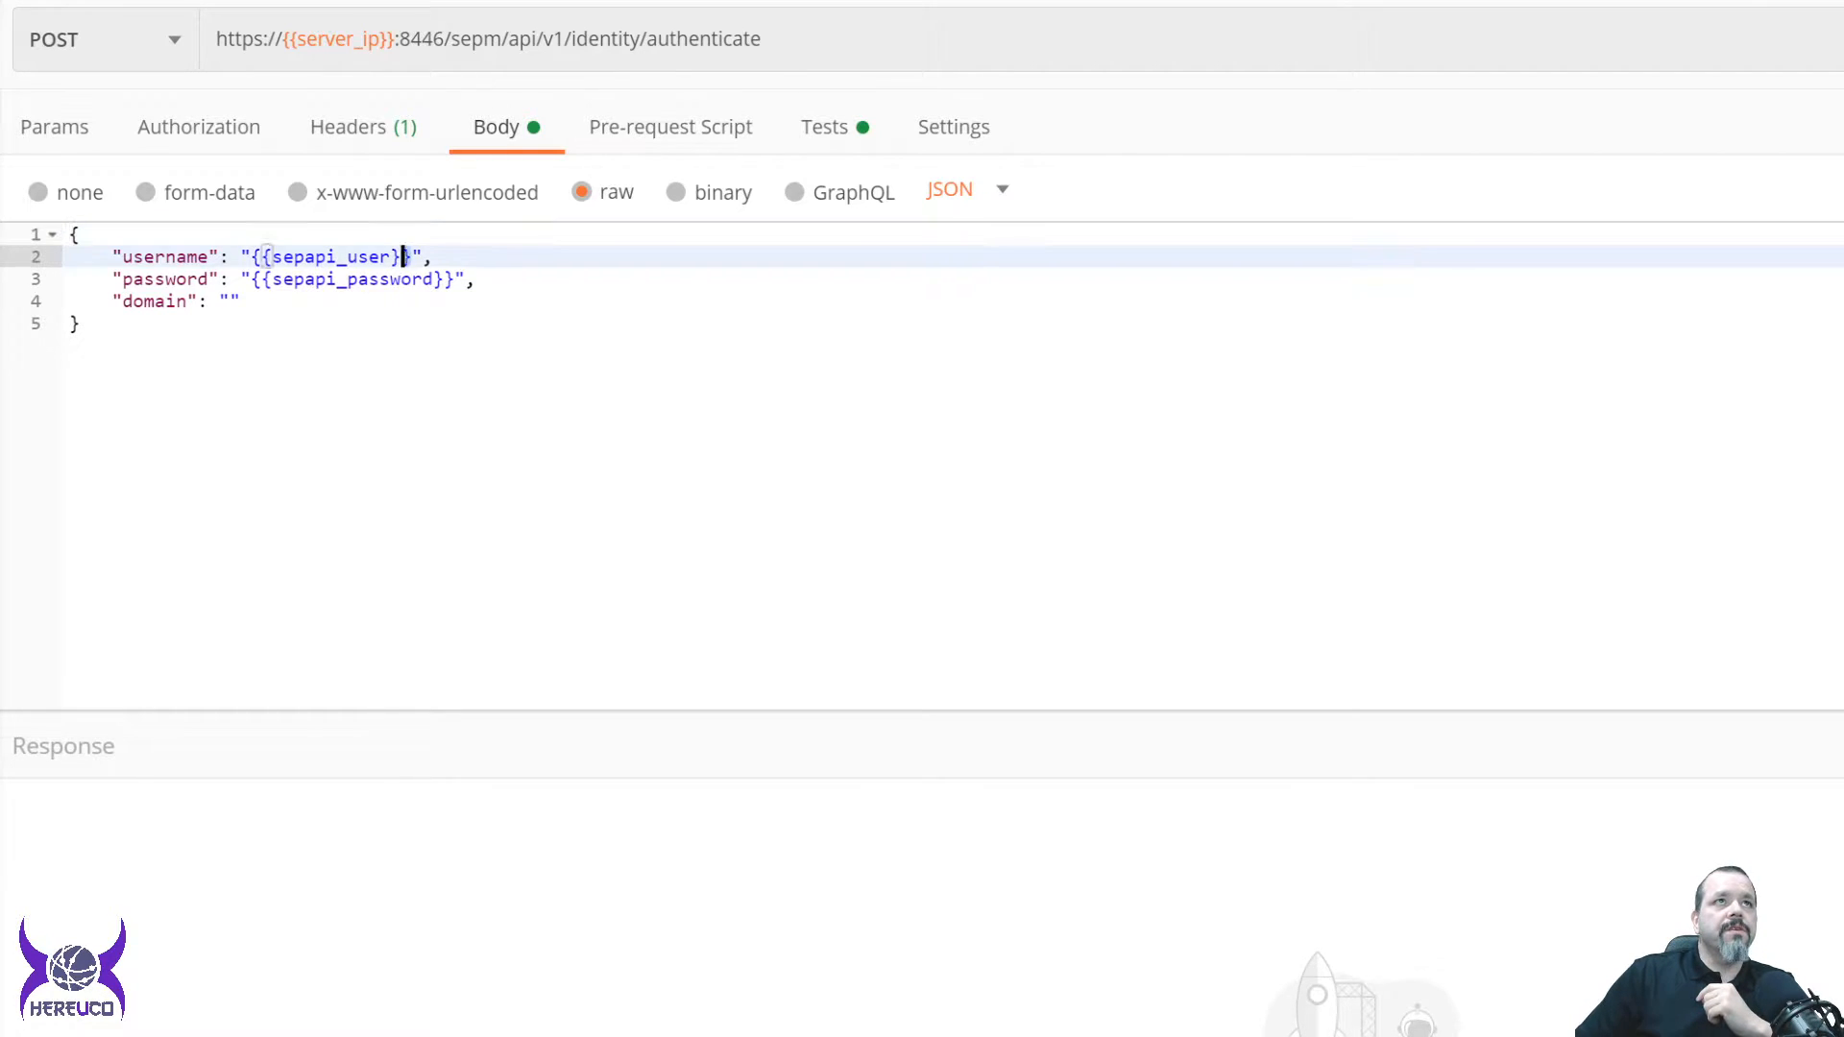
pyautogui.click(239, 301)
pyautogui.click(413, 278)
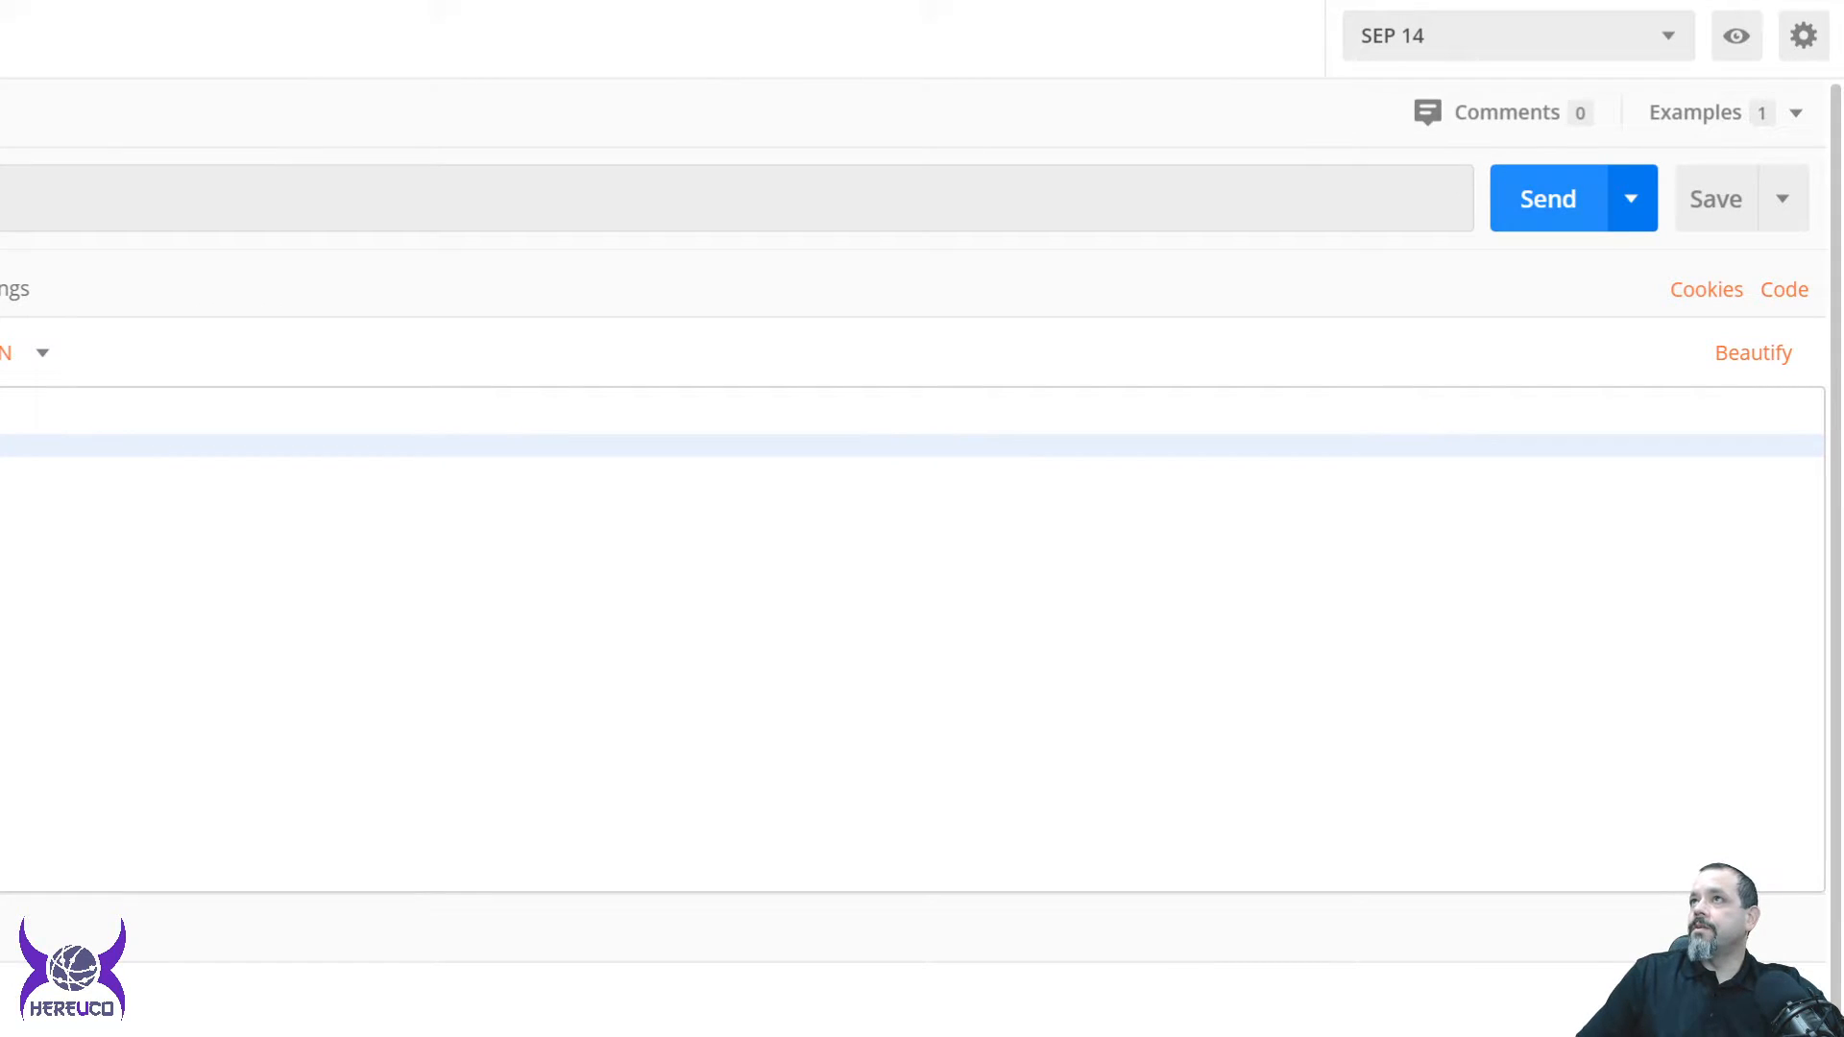
# Send the authentication request and inspect the token and the full JSON body it returns.
pyautogui.hotkey('ctrl', 'Return')
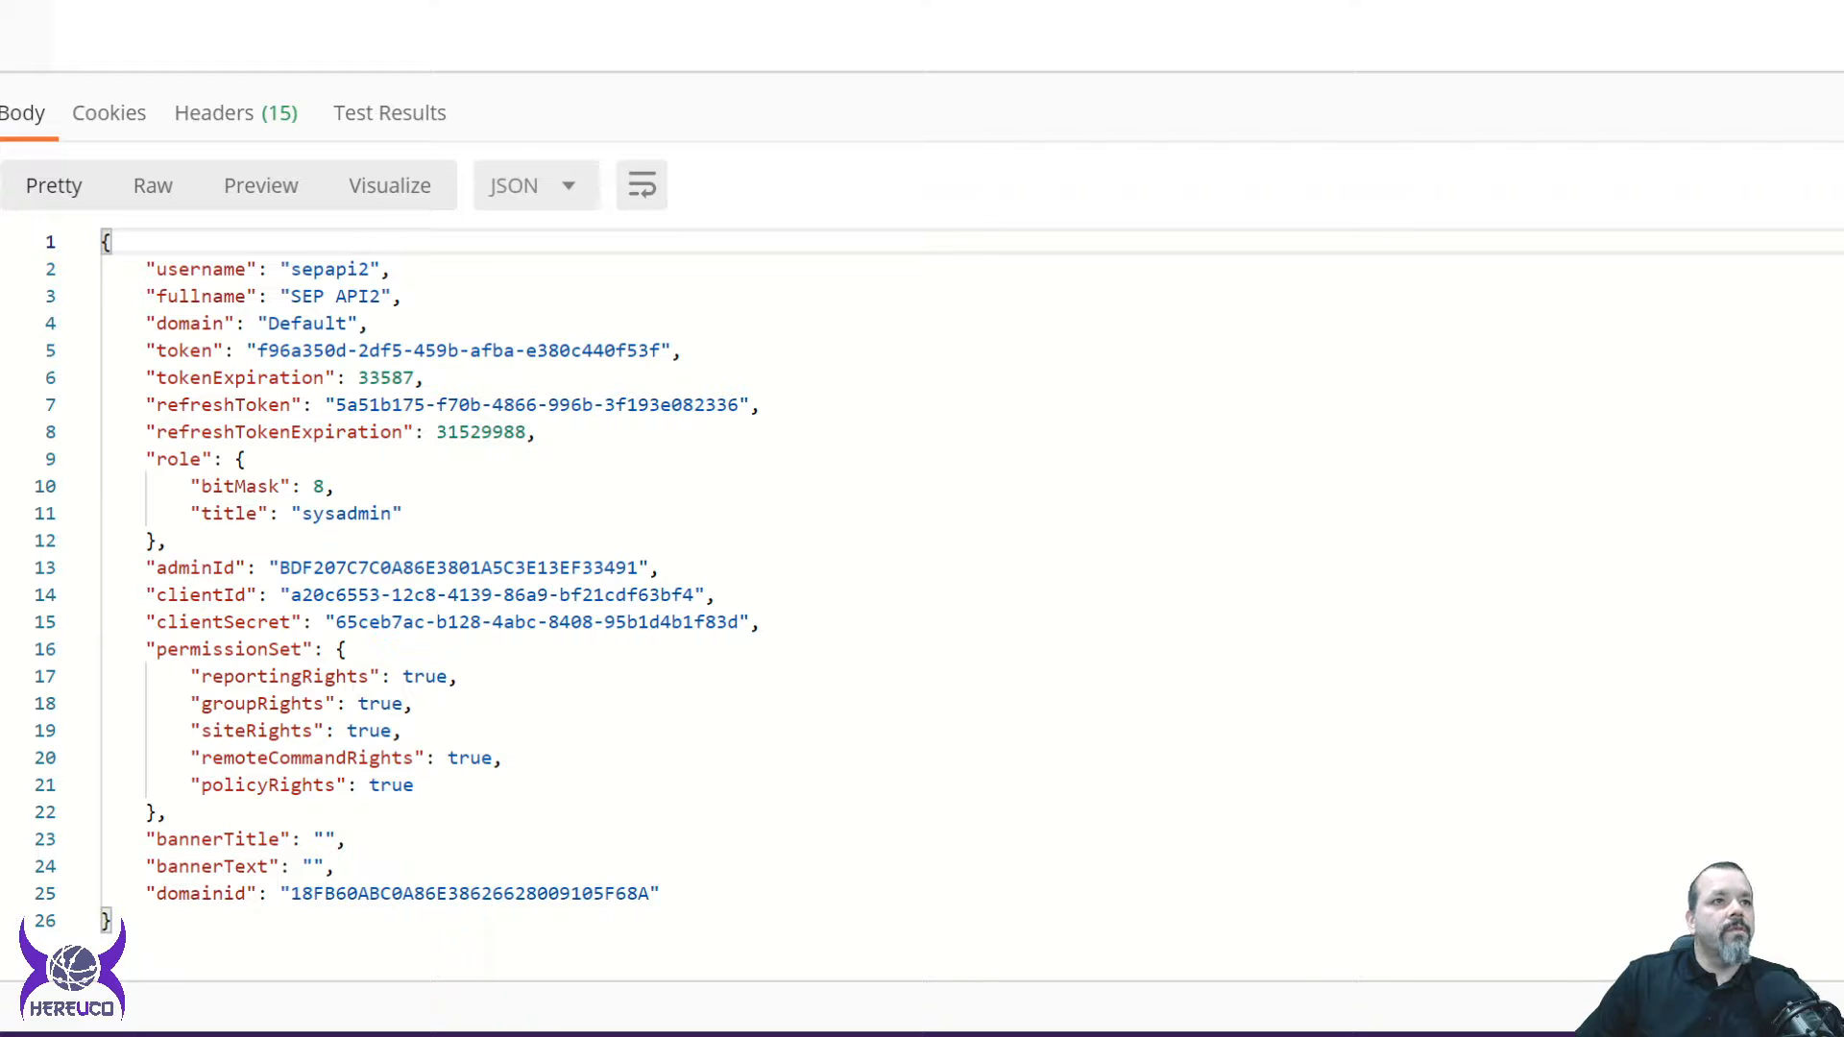
pyautogui.moveTo(256, 350); pyautogui.dragTo(662, 350)
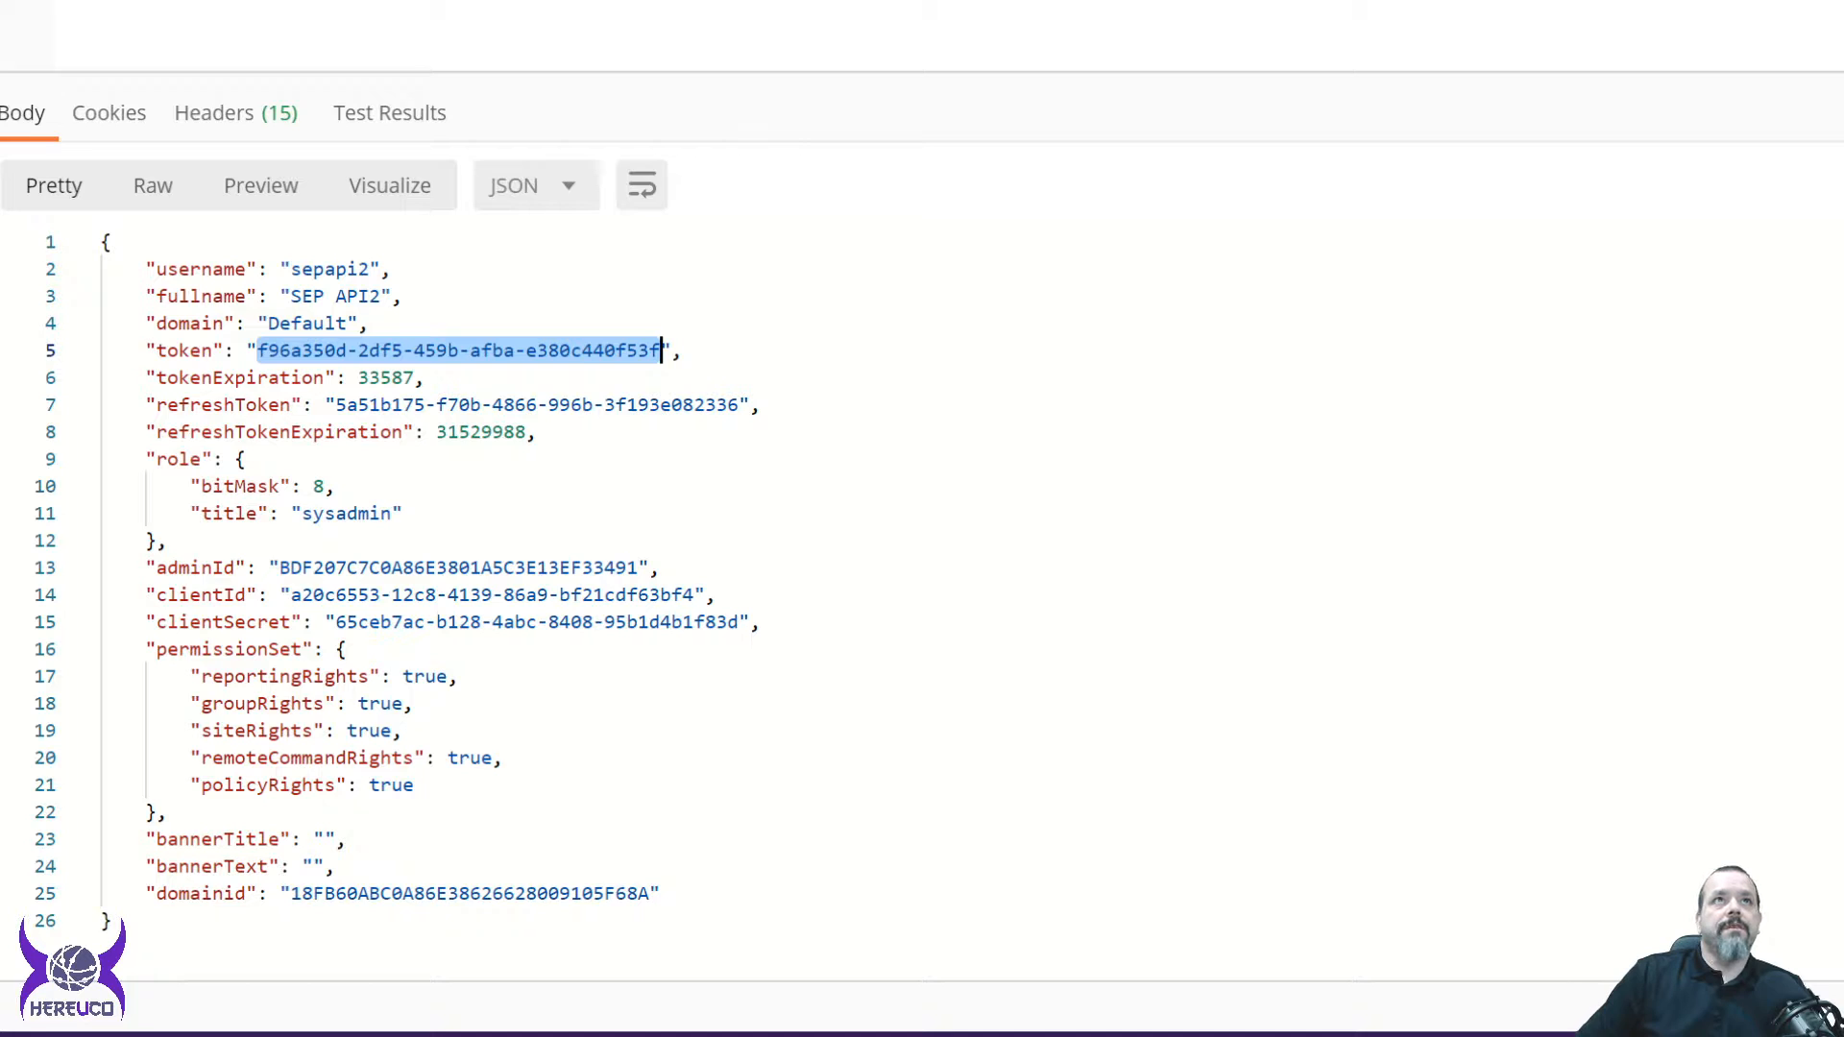
pyautogui.scroll(-1, 661, 351)
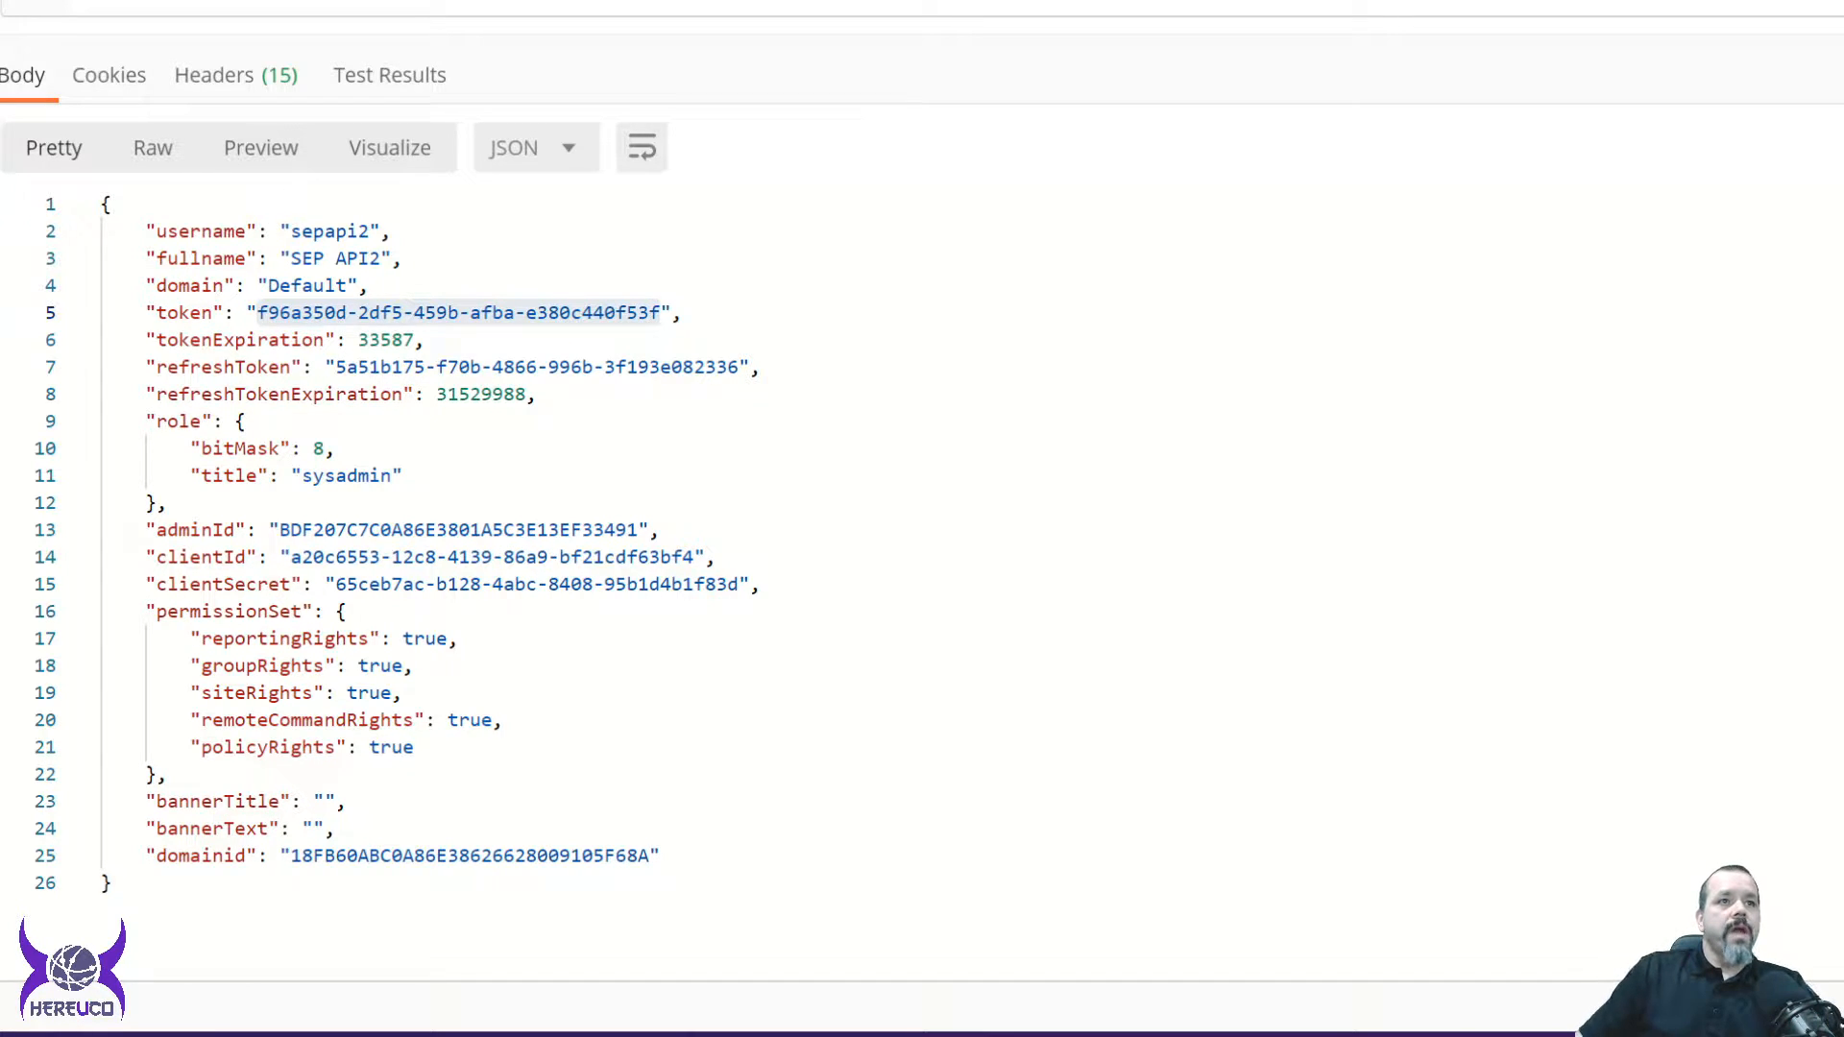
pyautogui.moveTo(113, 883); pyautogui.dragTo(103, 204)
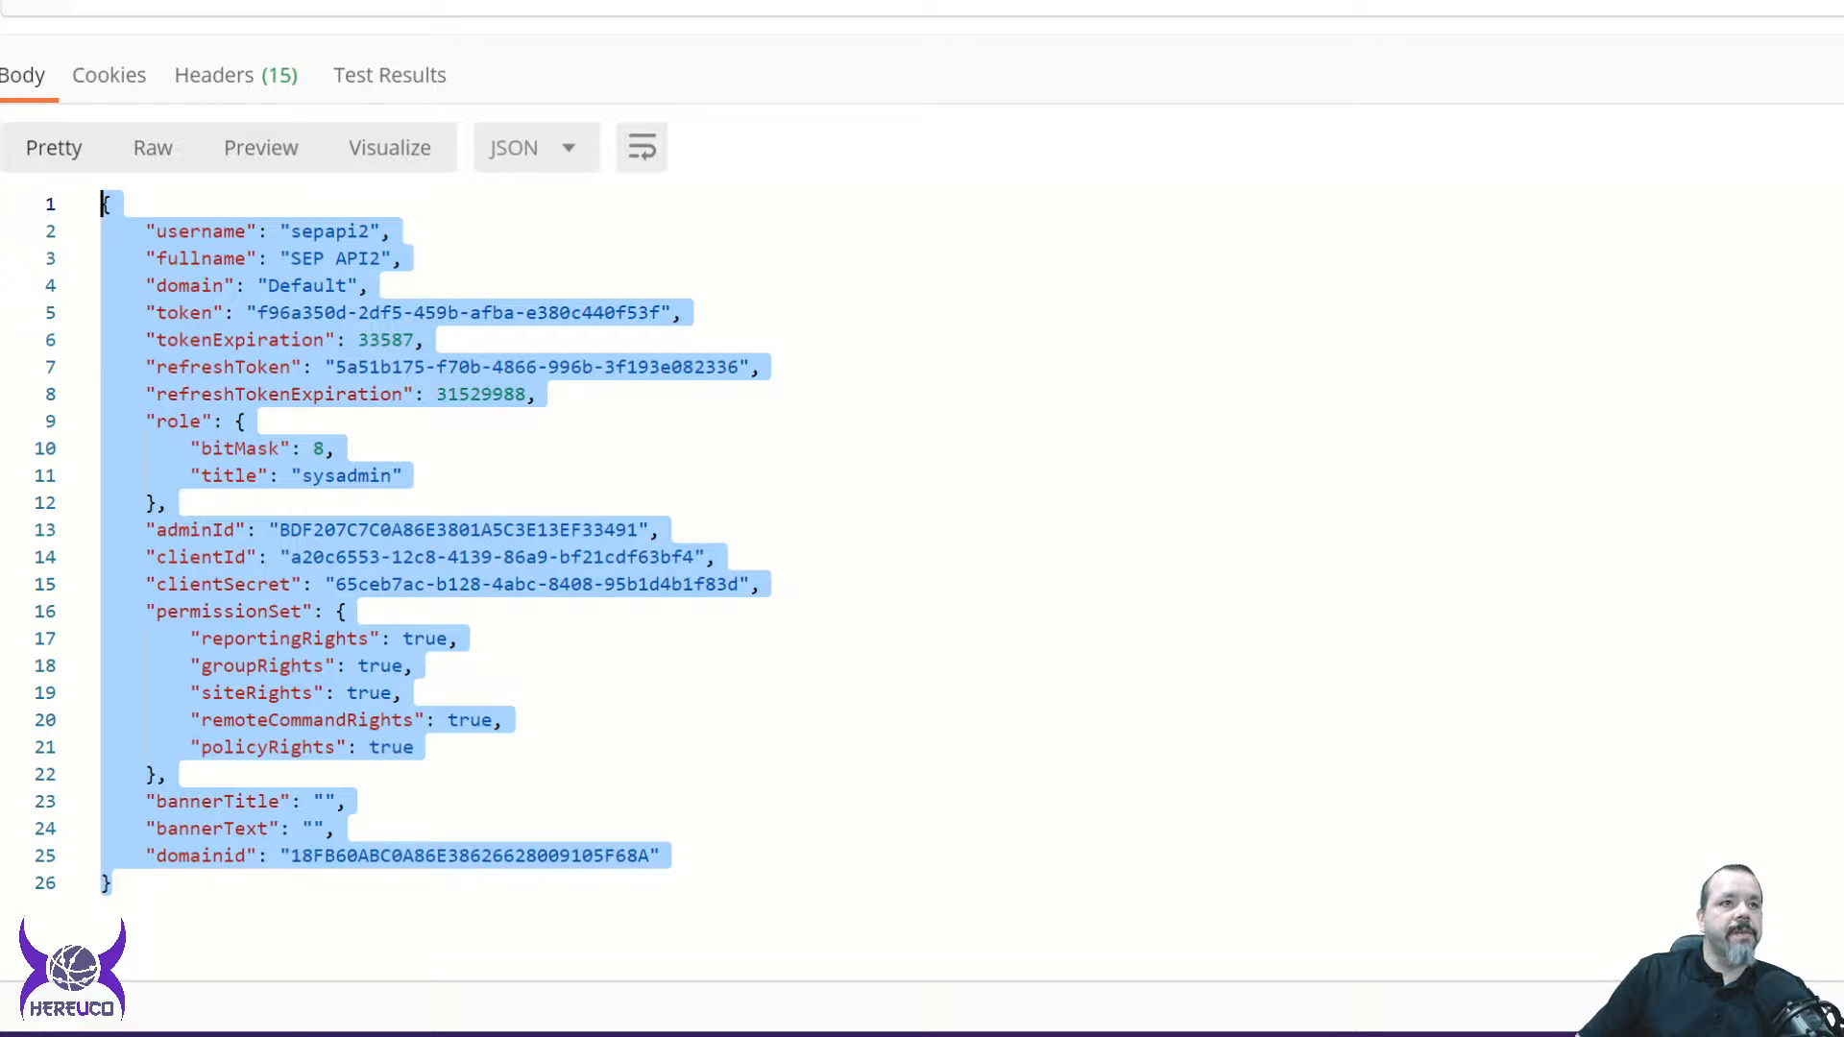
# Examine the authentication request's test script, comparing how it stores auth_token with the token in the response.
pyautogui.hotkey('alt', 'Tab')
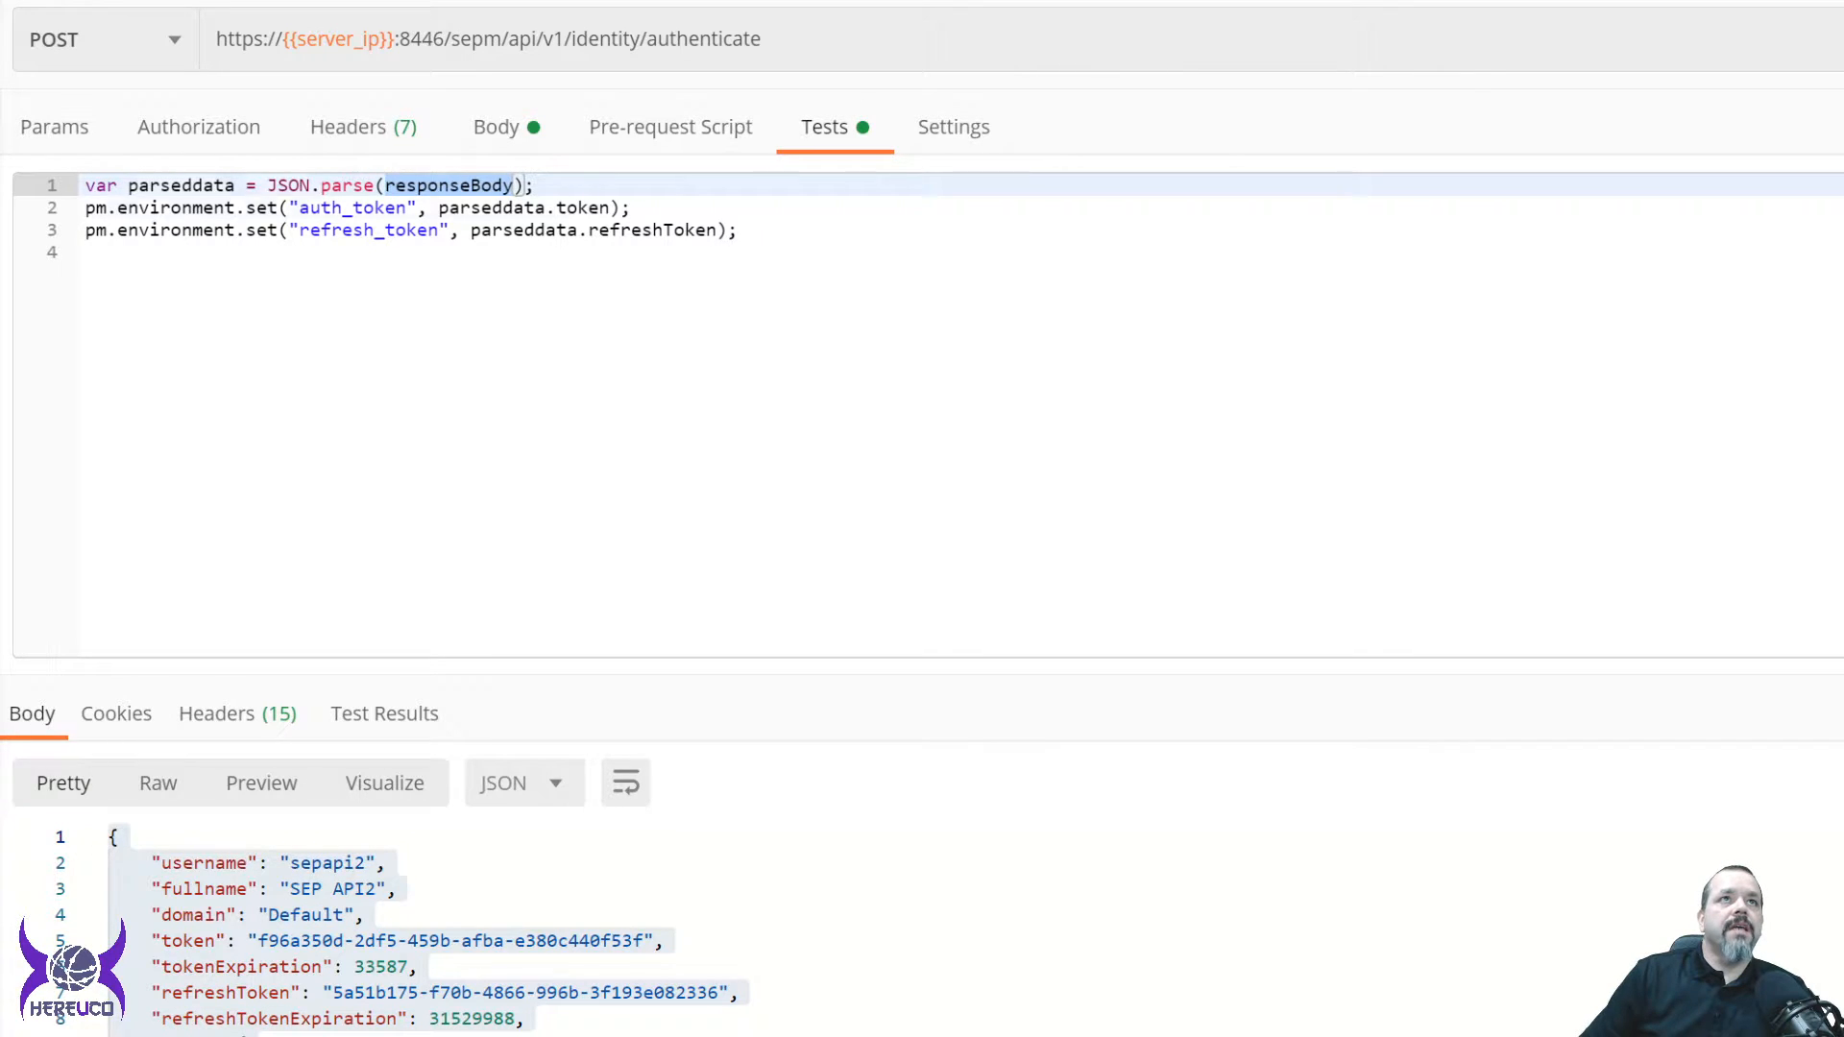
pyautogui.click(557, 208)
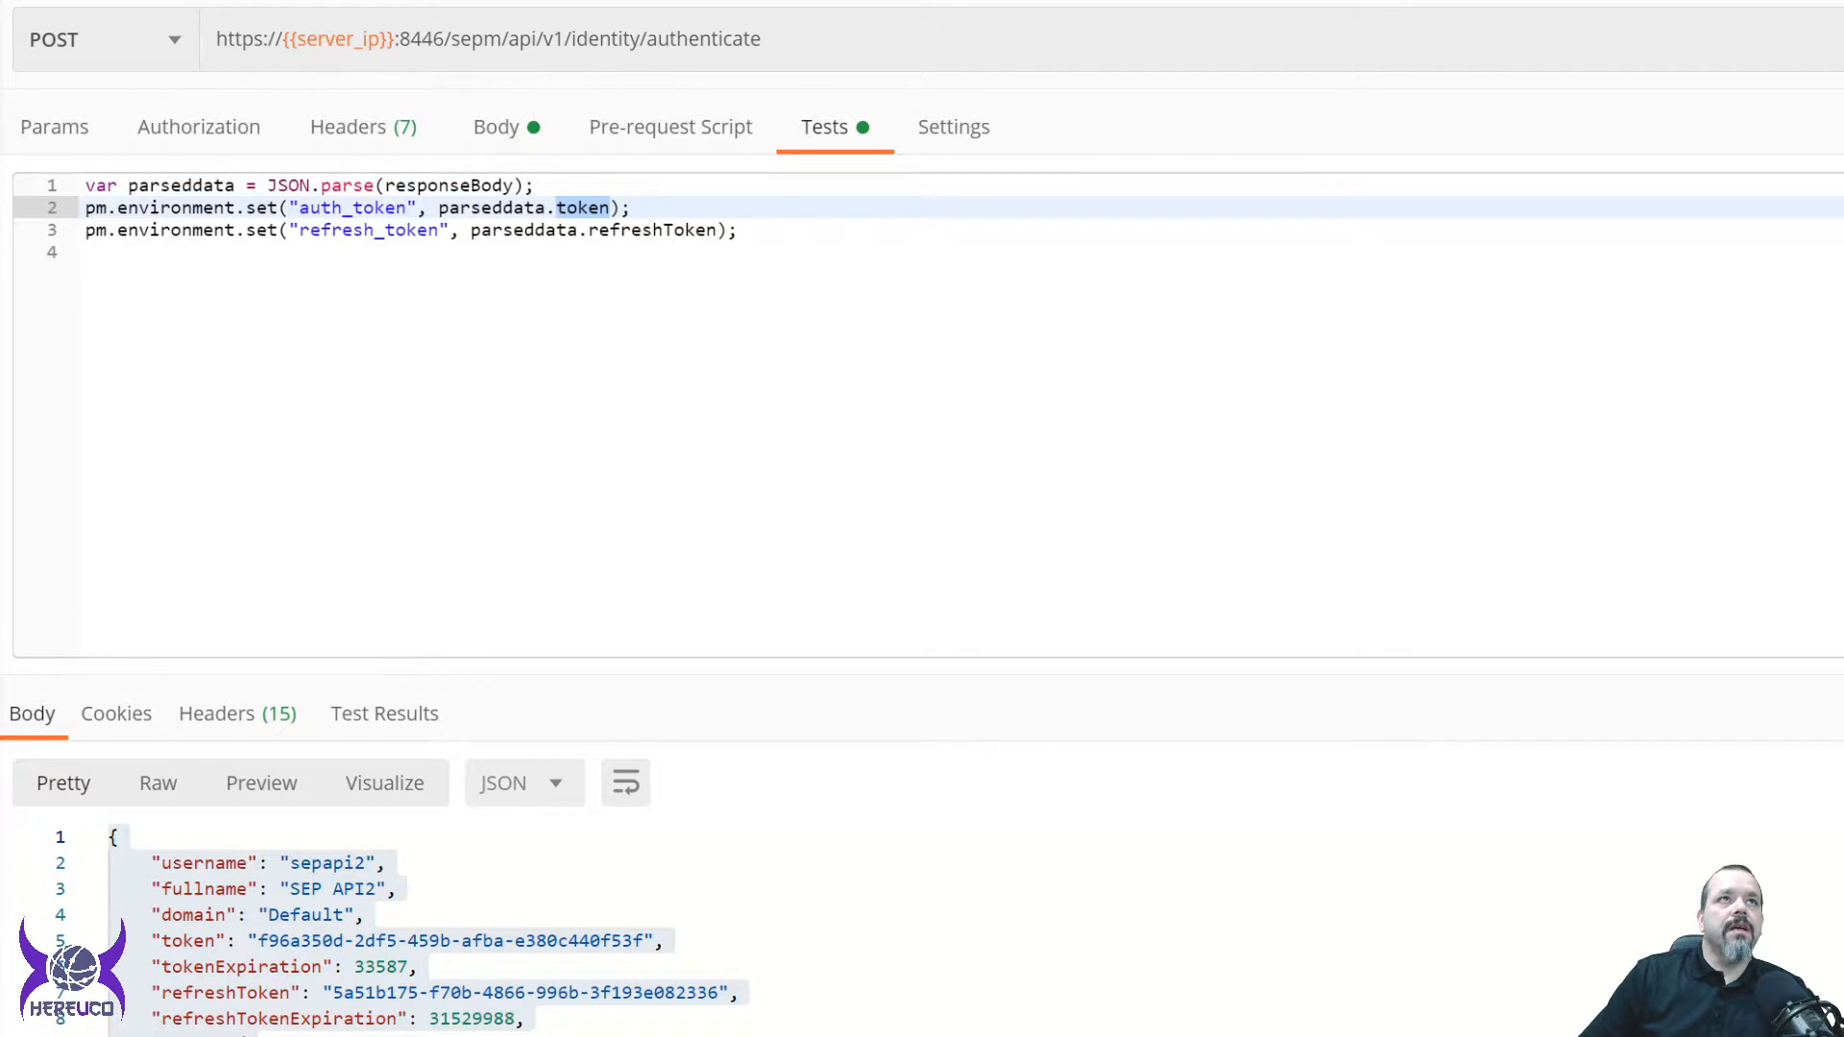
pyautogui.click(106, 207)
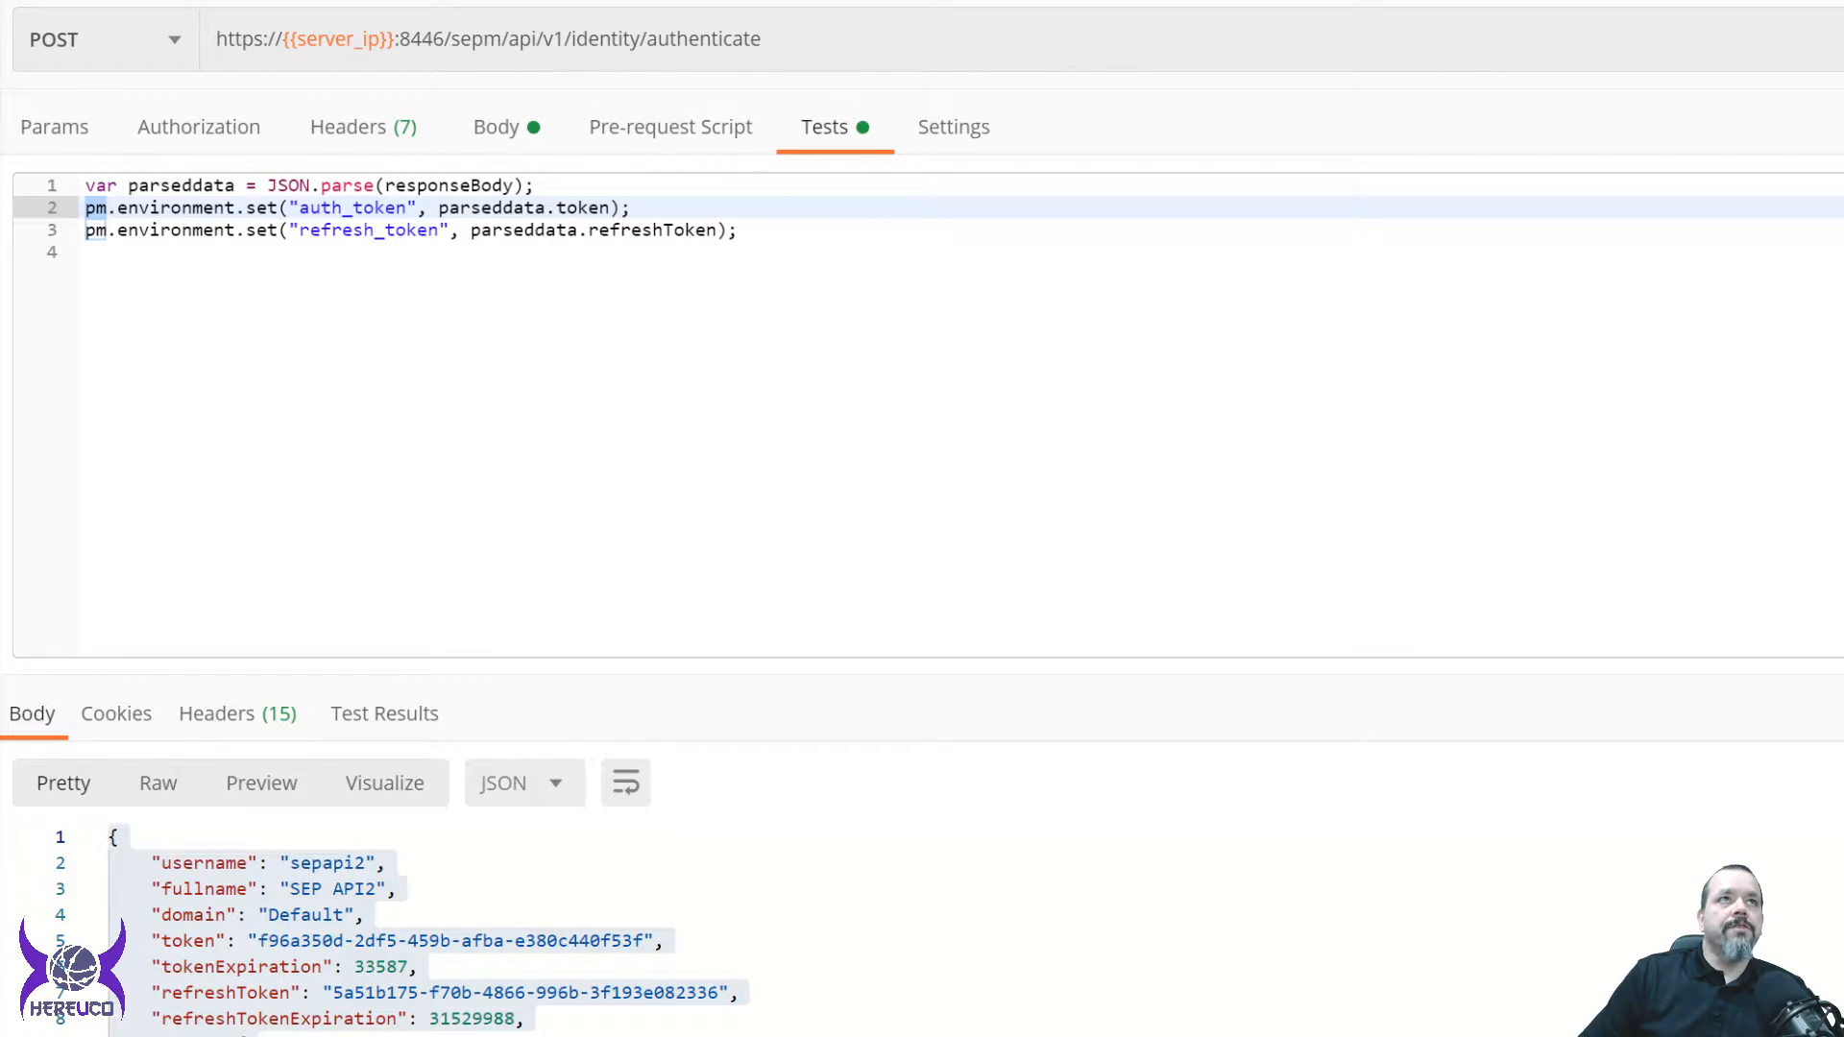
pyautogui.moveTo(597, 208); pyautogui.dragTo(438, 207)
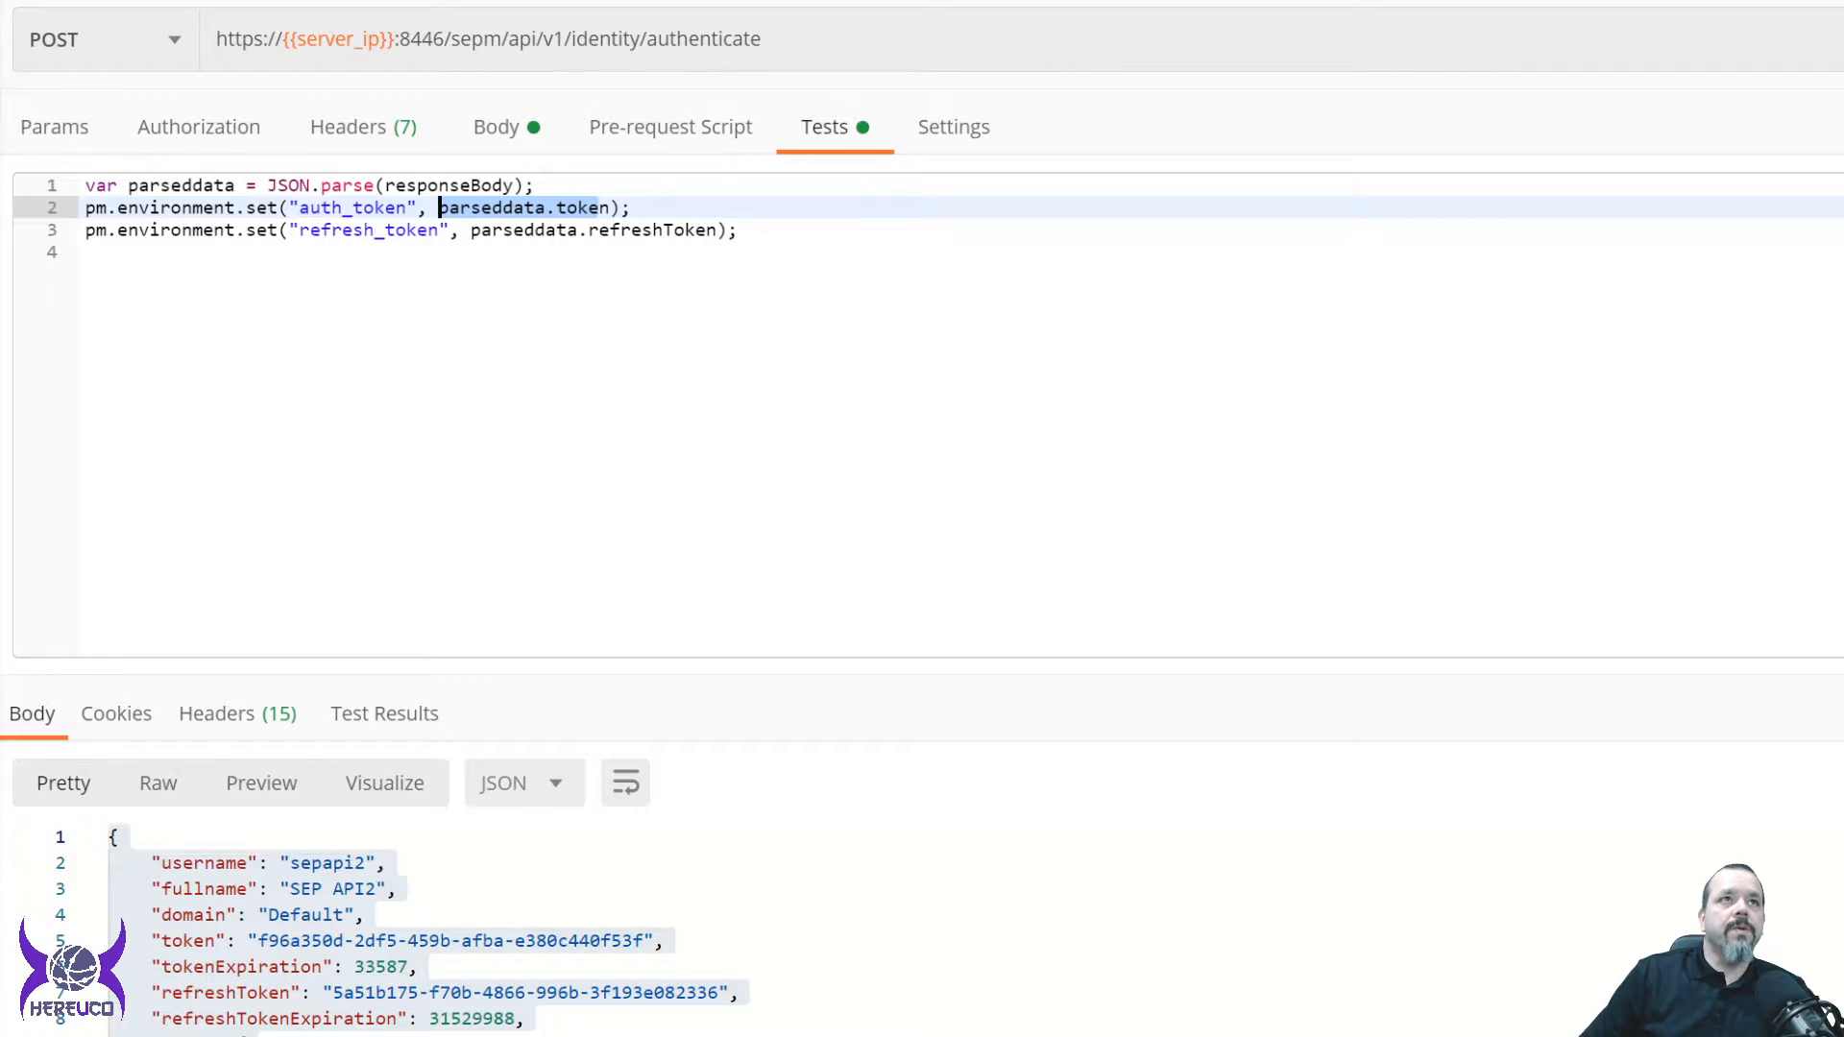
pyautogui.click(377, 940)
pyautogui.moveTo(258, 940); pyautogui.dragTo(646, 940)
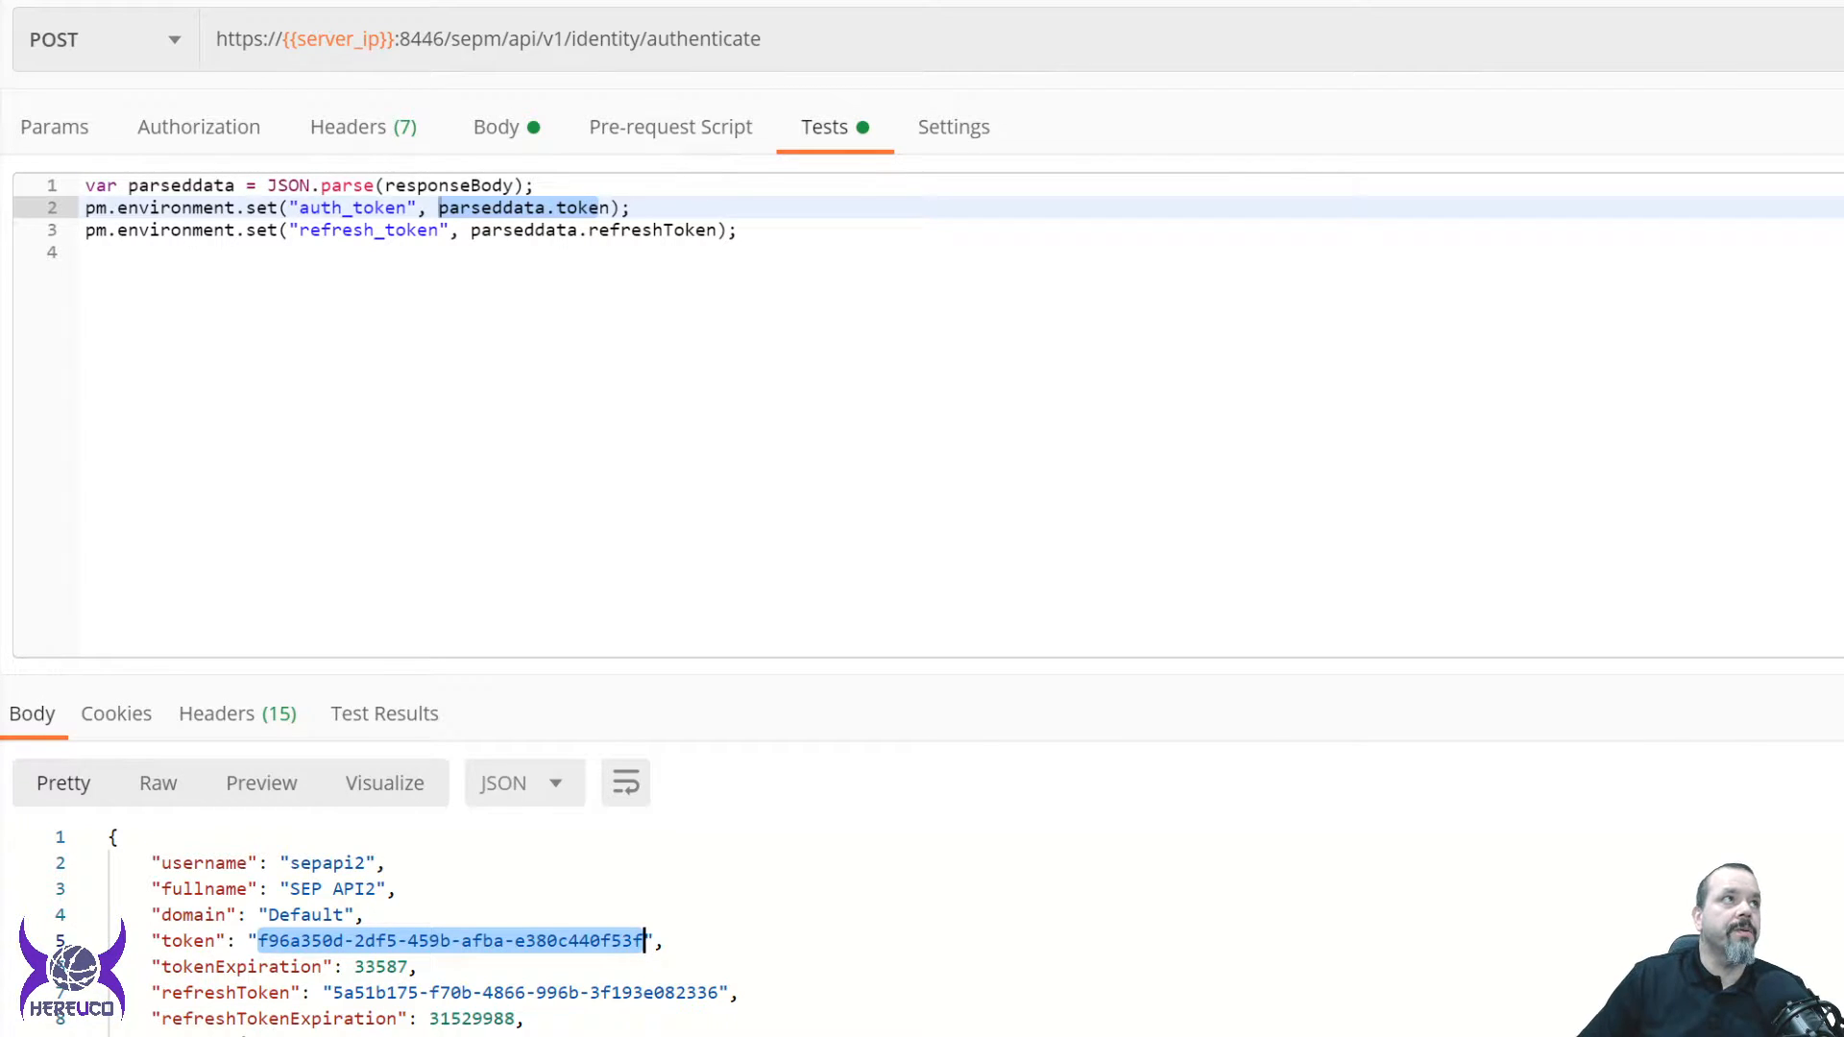
# Open the request that searches the list of groups and send it to the sepm/api/v1/groups endpoint.
pyautogui.click(131, 830)
pyautogui.hotkey('ctrl', 't')
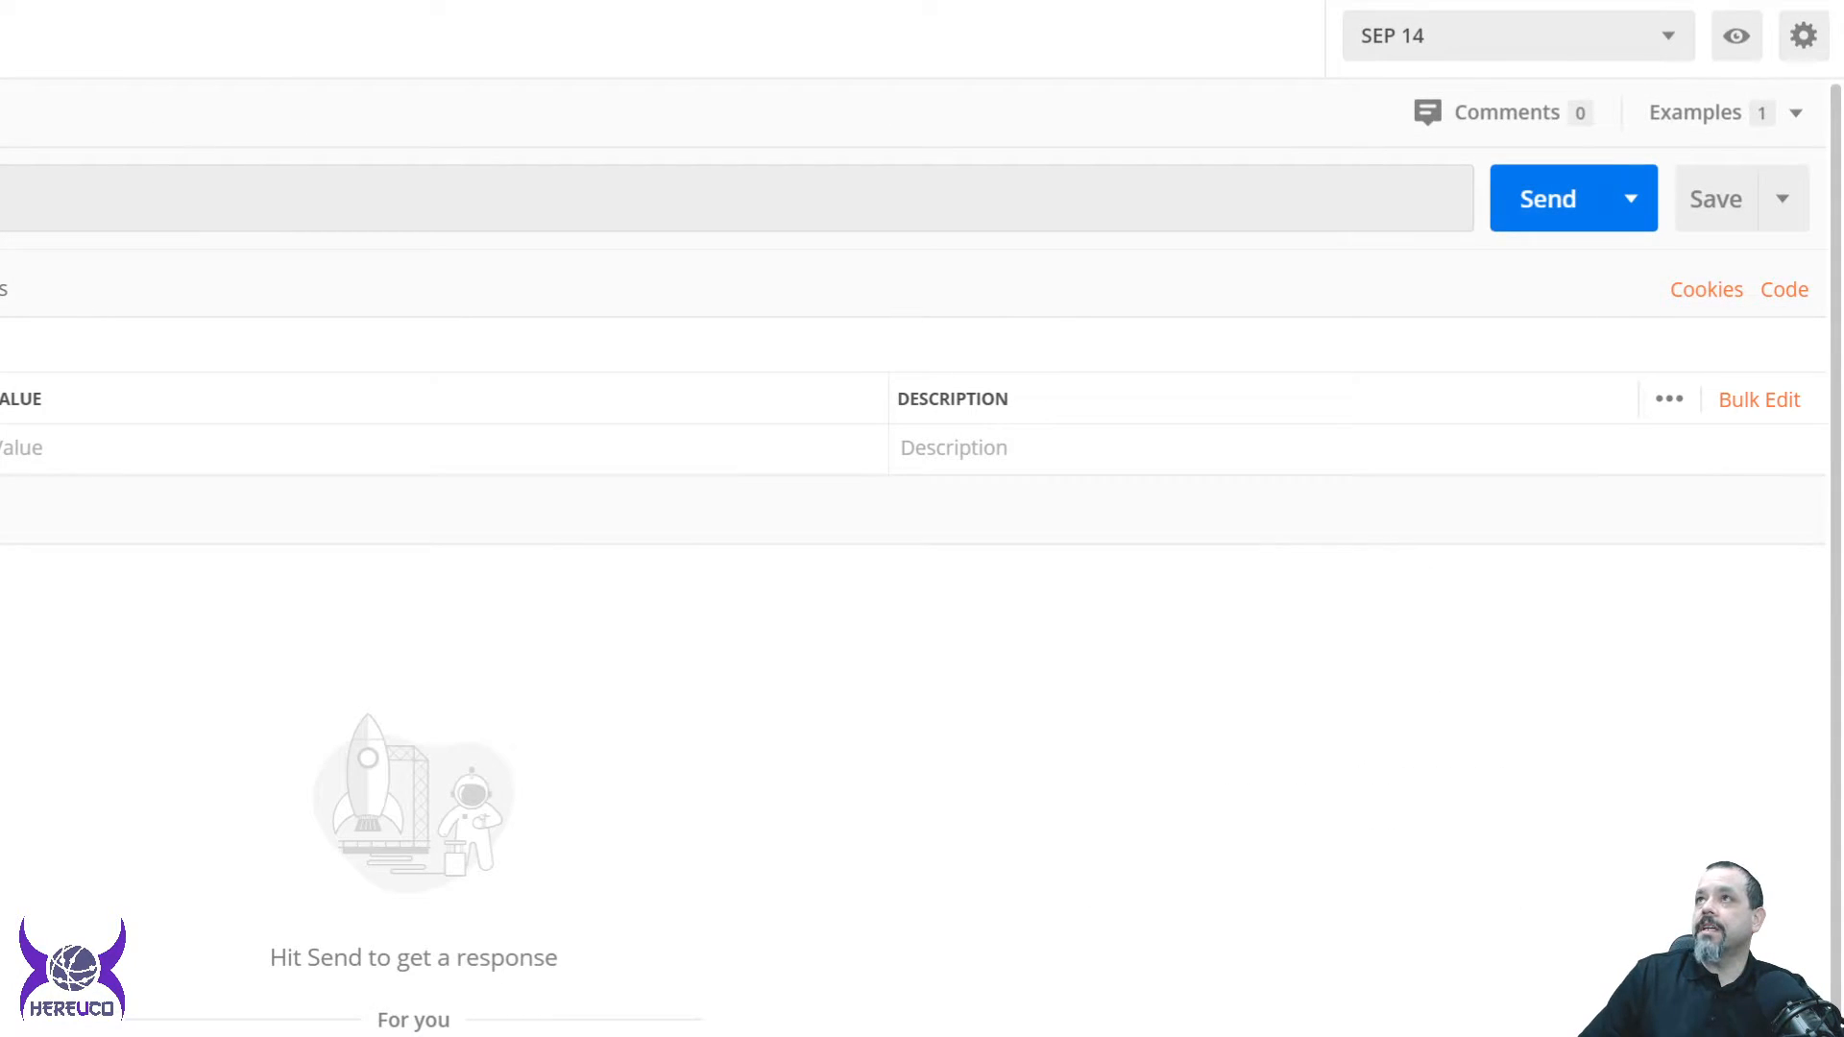
pyautogui.hotkey('ctrl', 'Return')
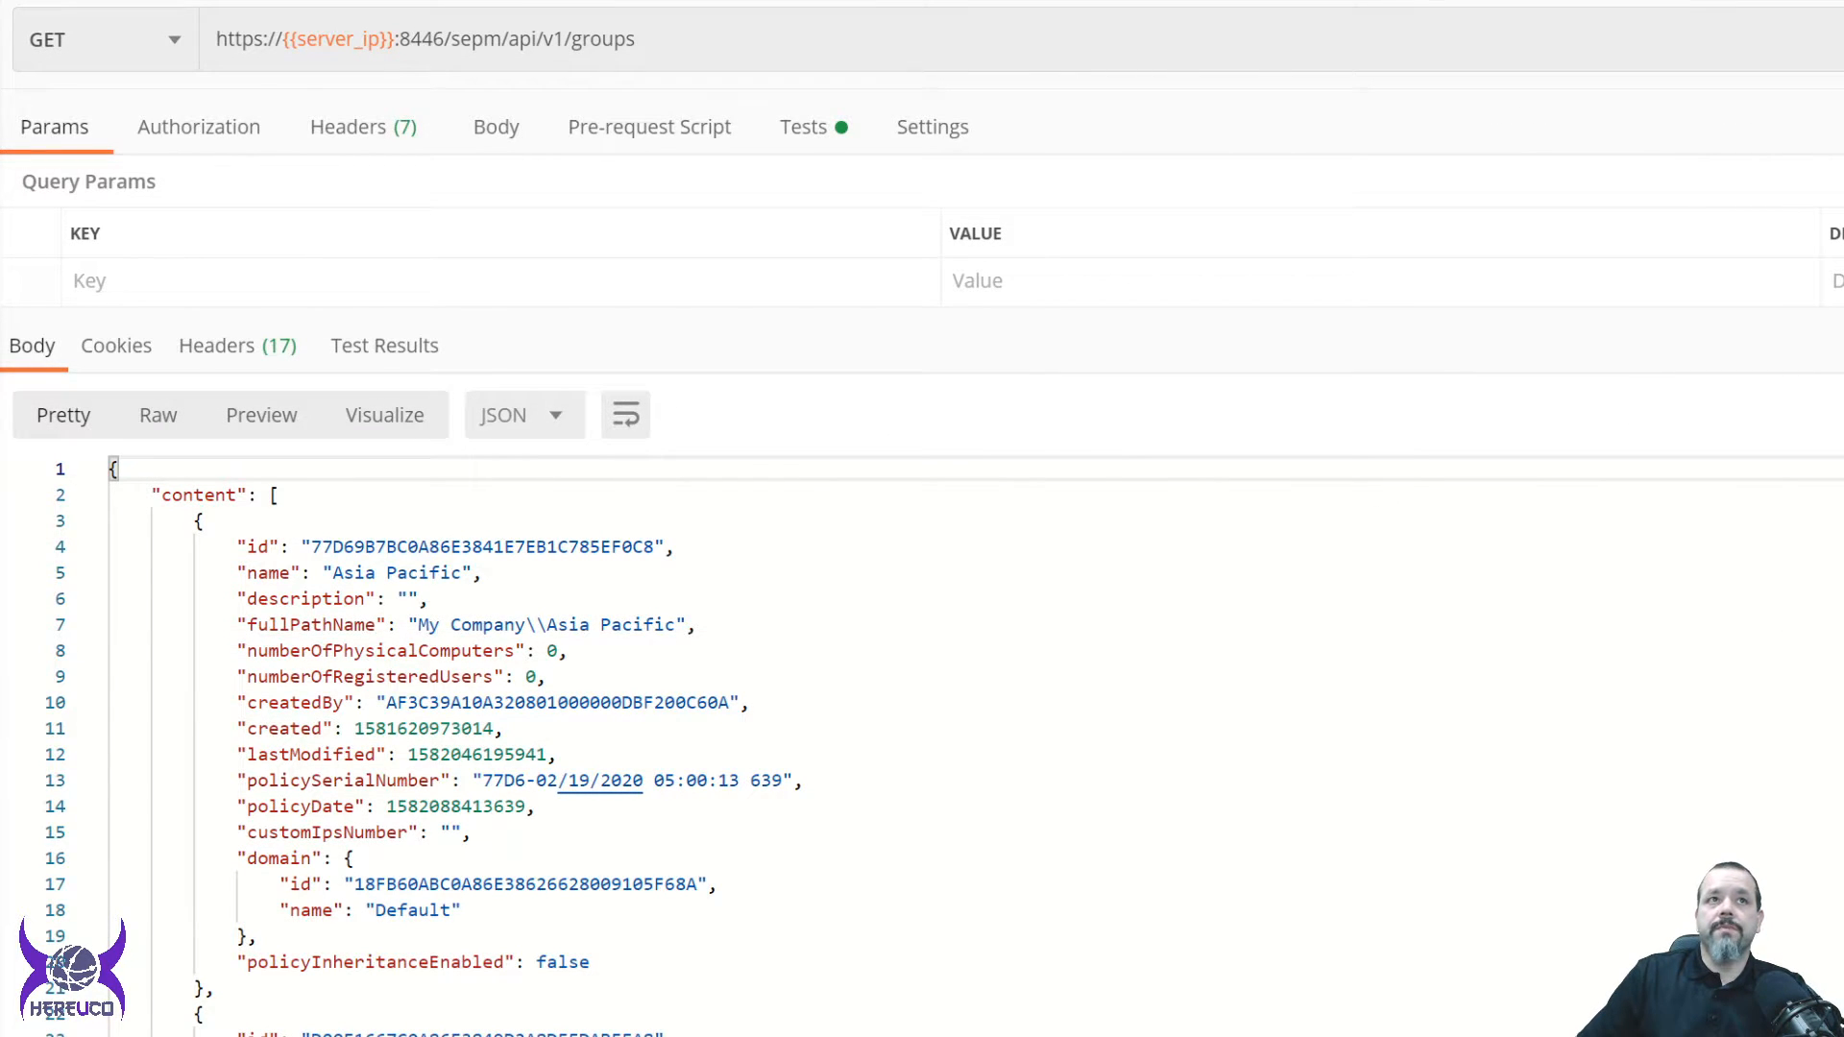
# Examine the returned groups and the Asia Pacific group's id, and view the test script that sets group_ids.
pyautogui.scroll(-20, 423, 745)
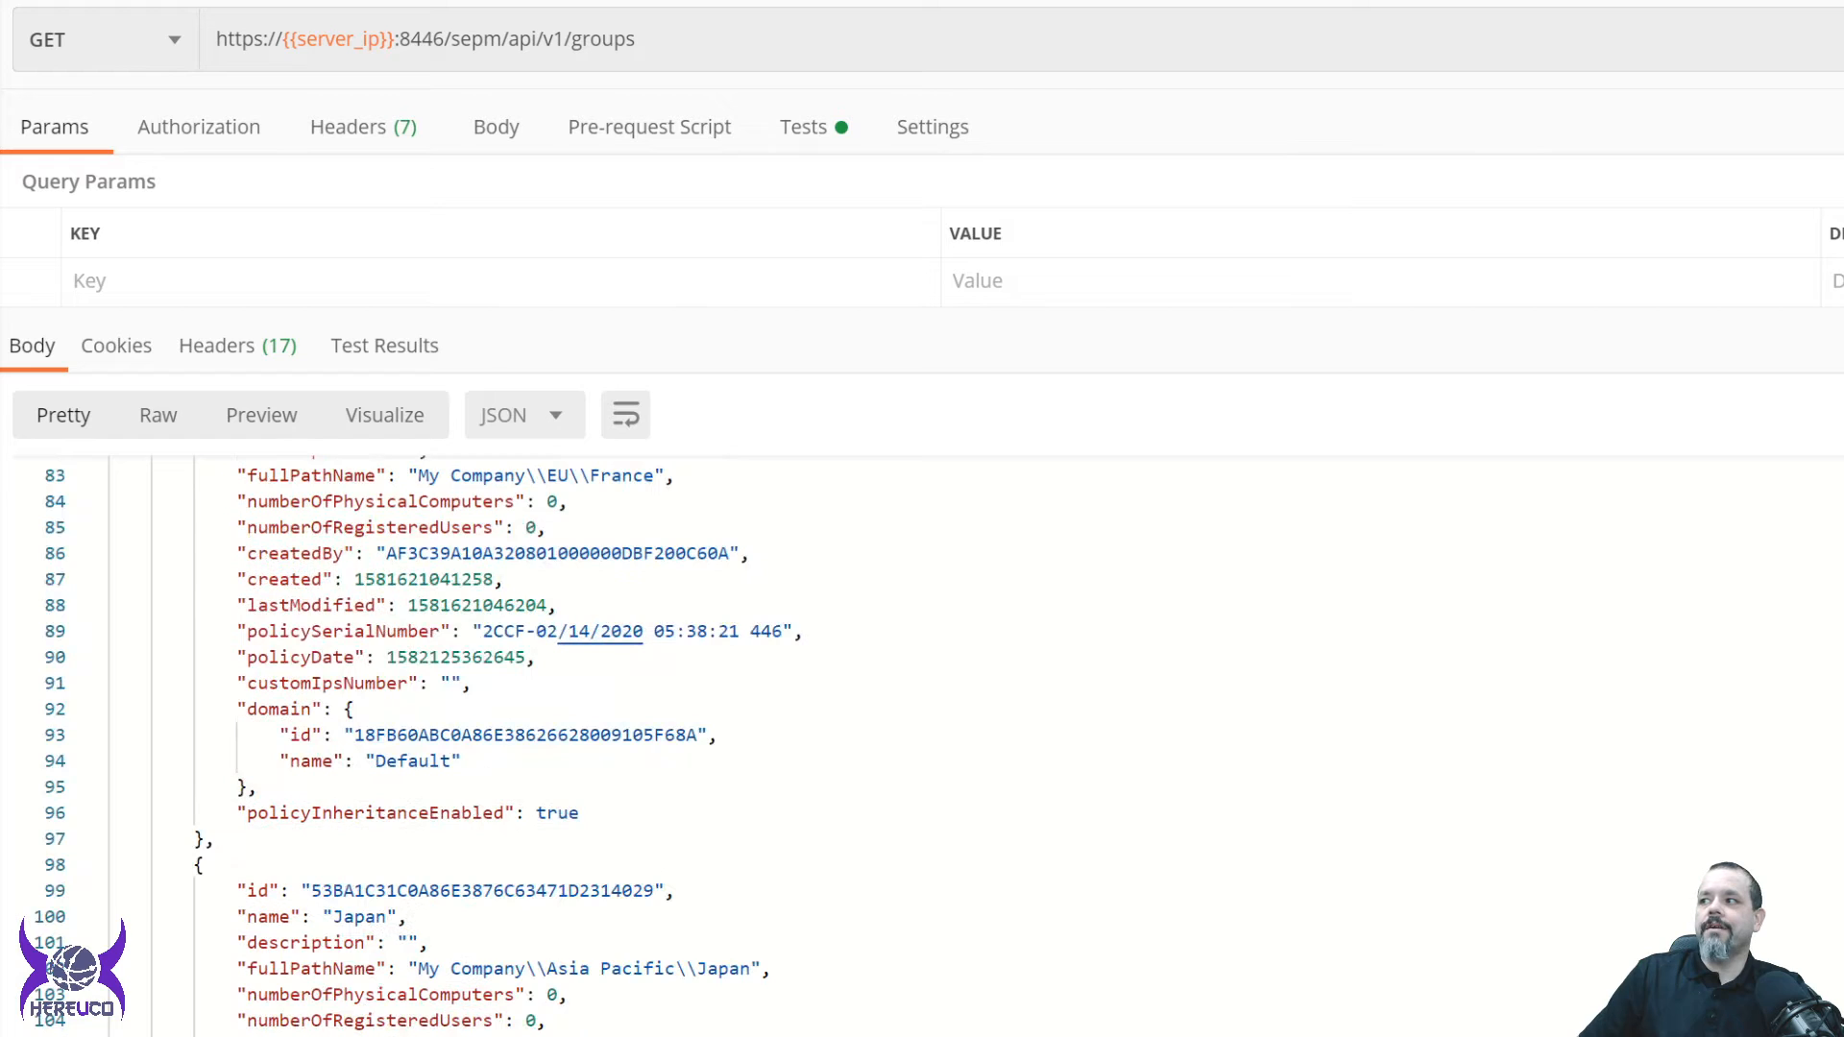
pyautogui.scroll(-9, 423, 744)
pyautogui.scroll(20, 422, 744)
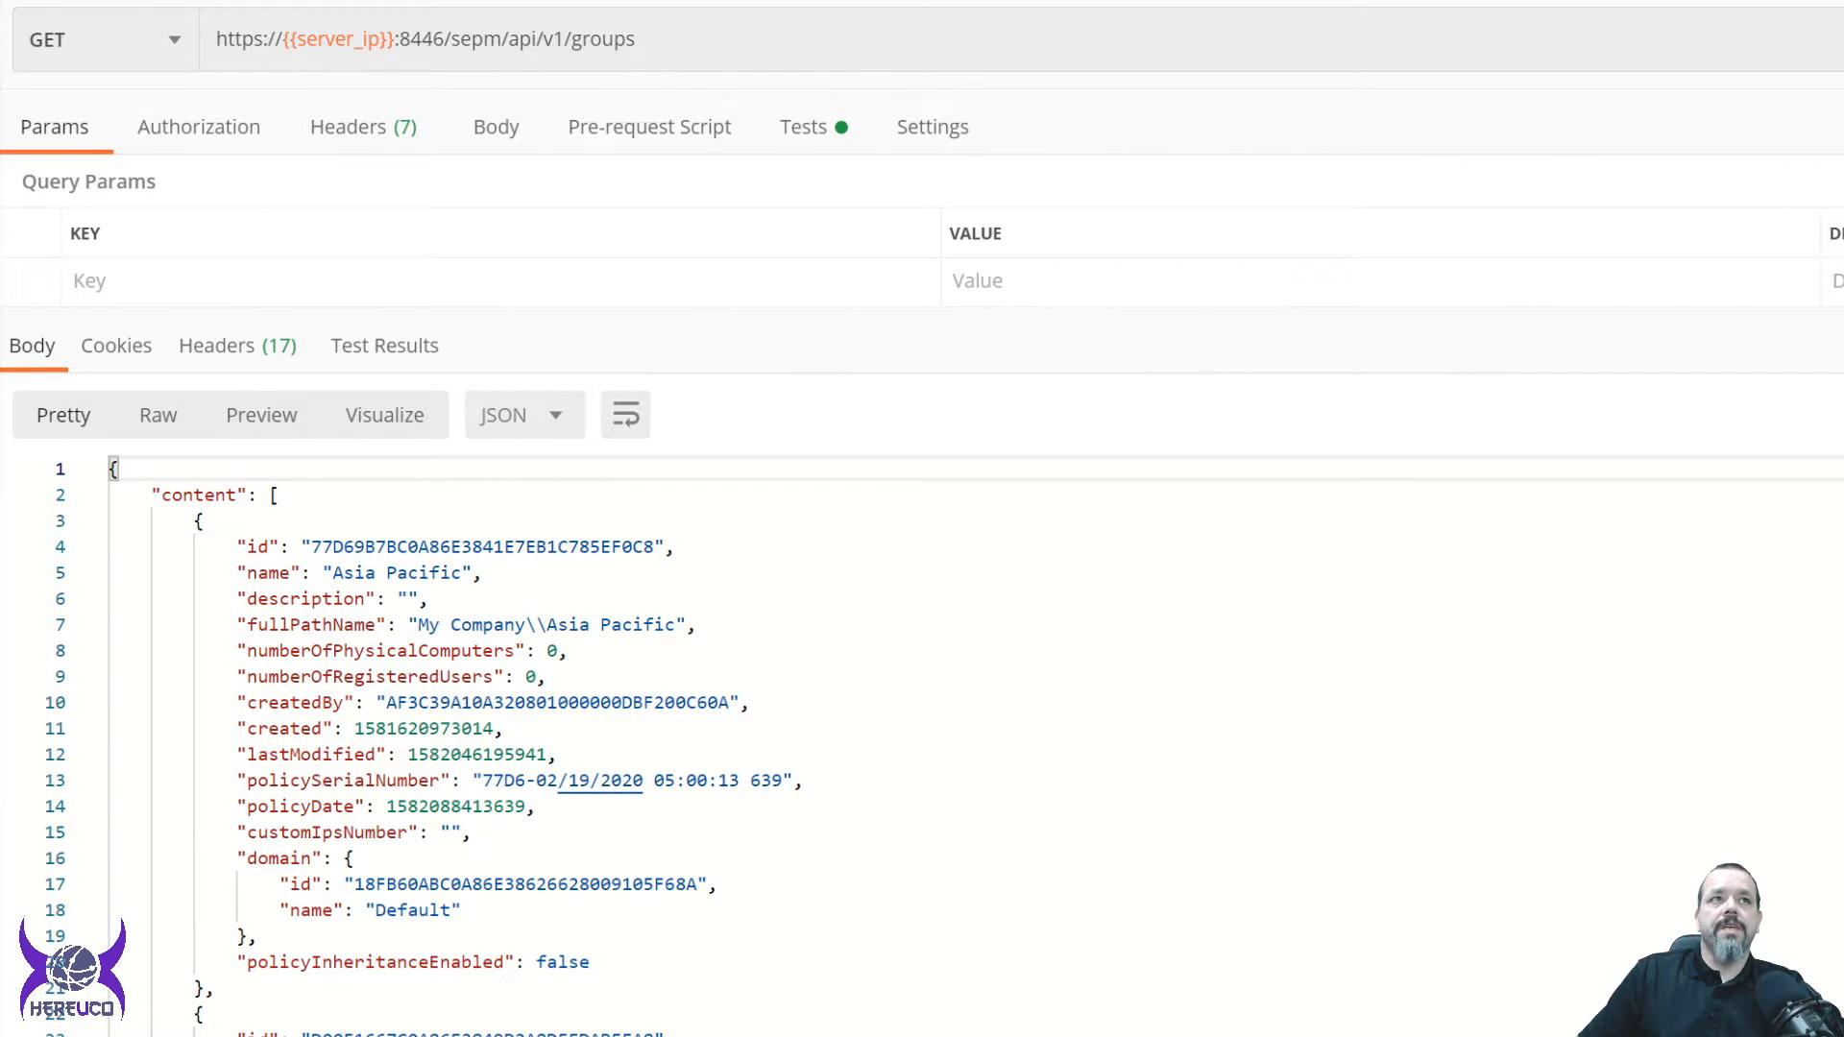
pyautogui.moveTo(311, 546); pyautogui.dragTo(656, 546)
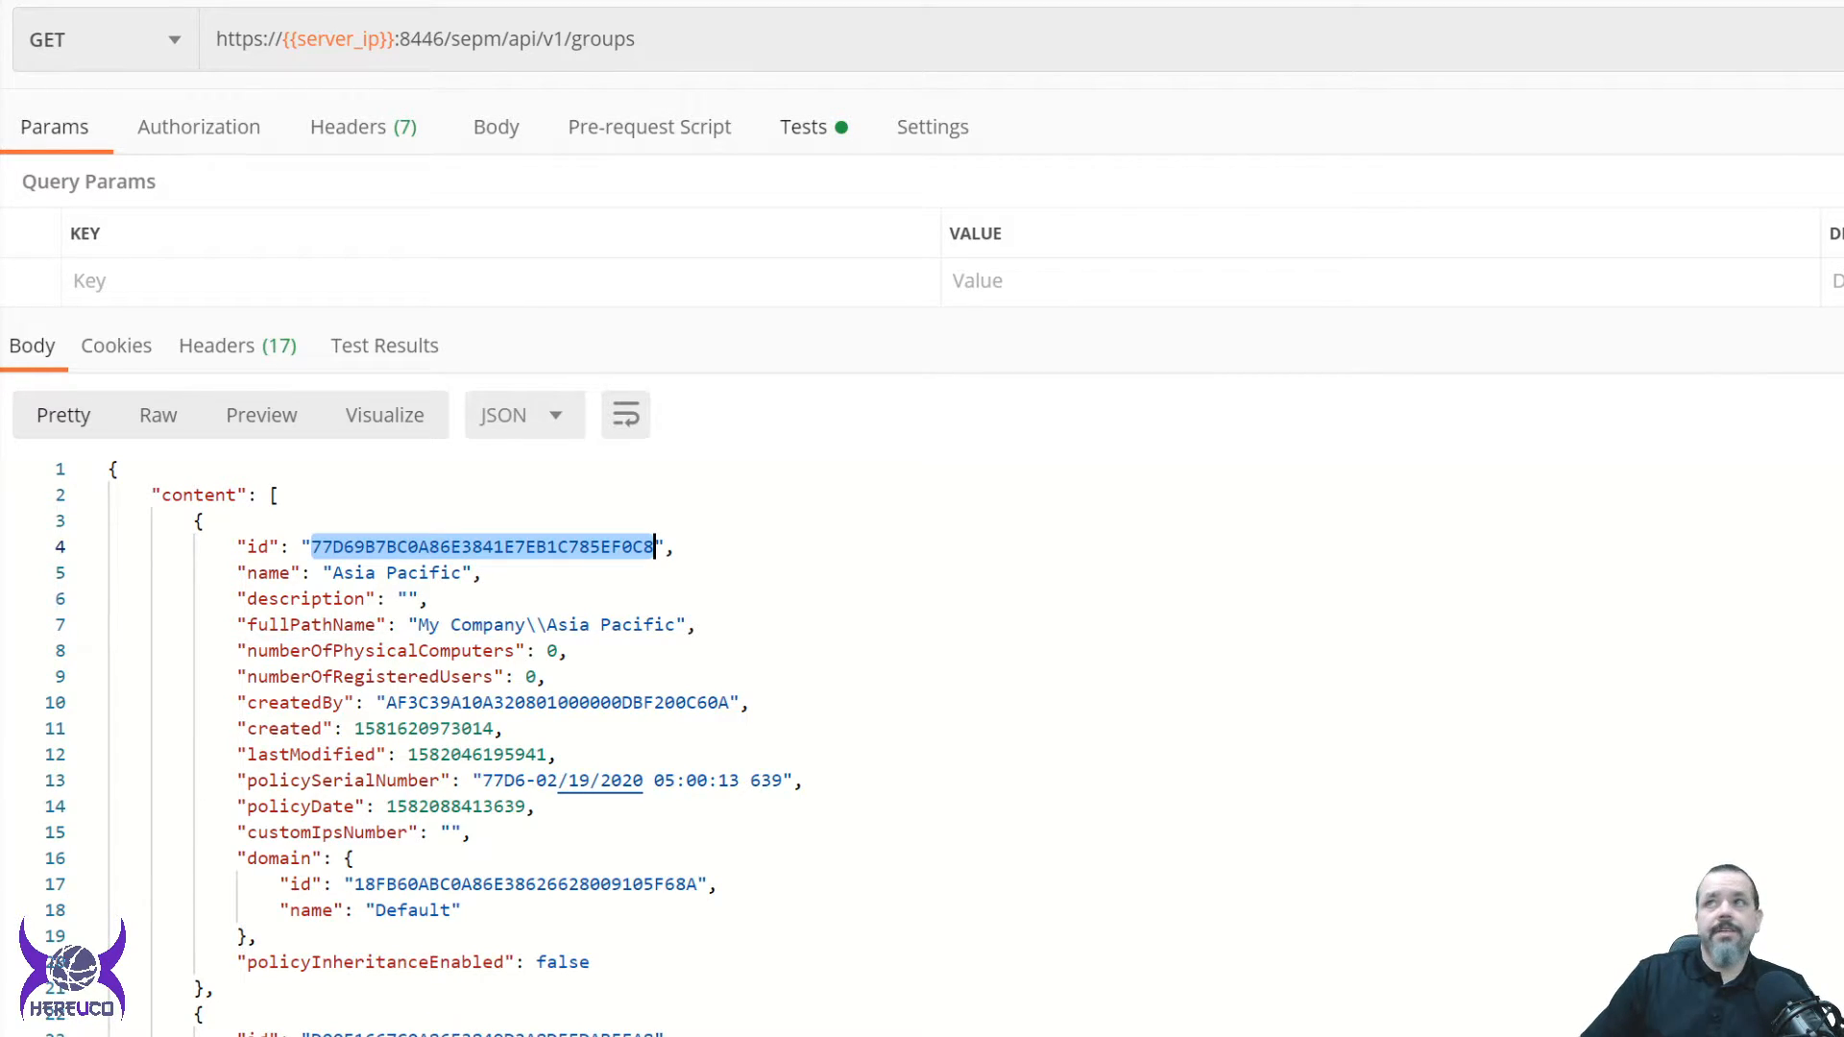
pyautogui.click(803, 126)
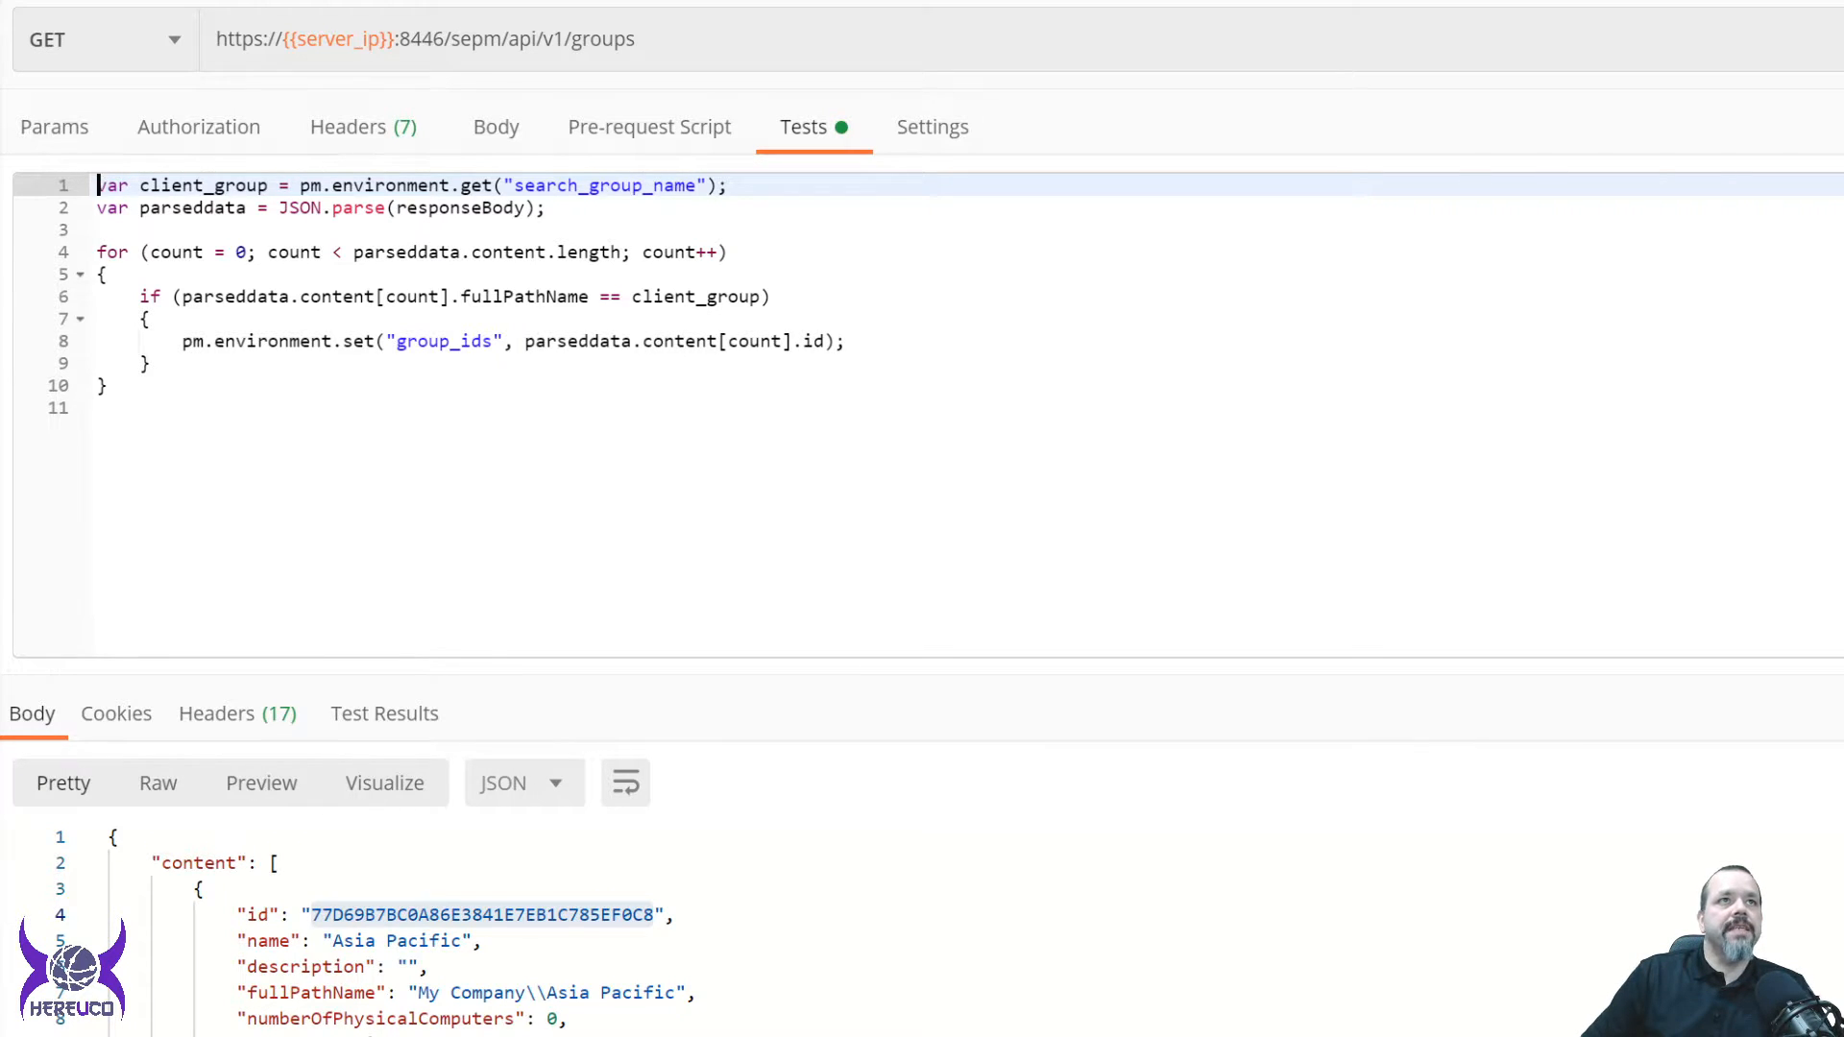
# Review the test scripts that store the group and computer variables, and send the sepm/api/v1/computers request for vault13.
pyautogui.doubleClick(398, 342)
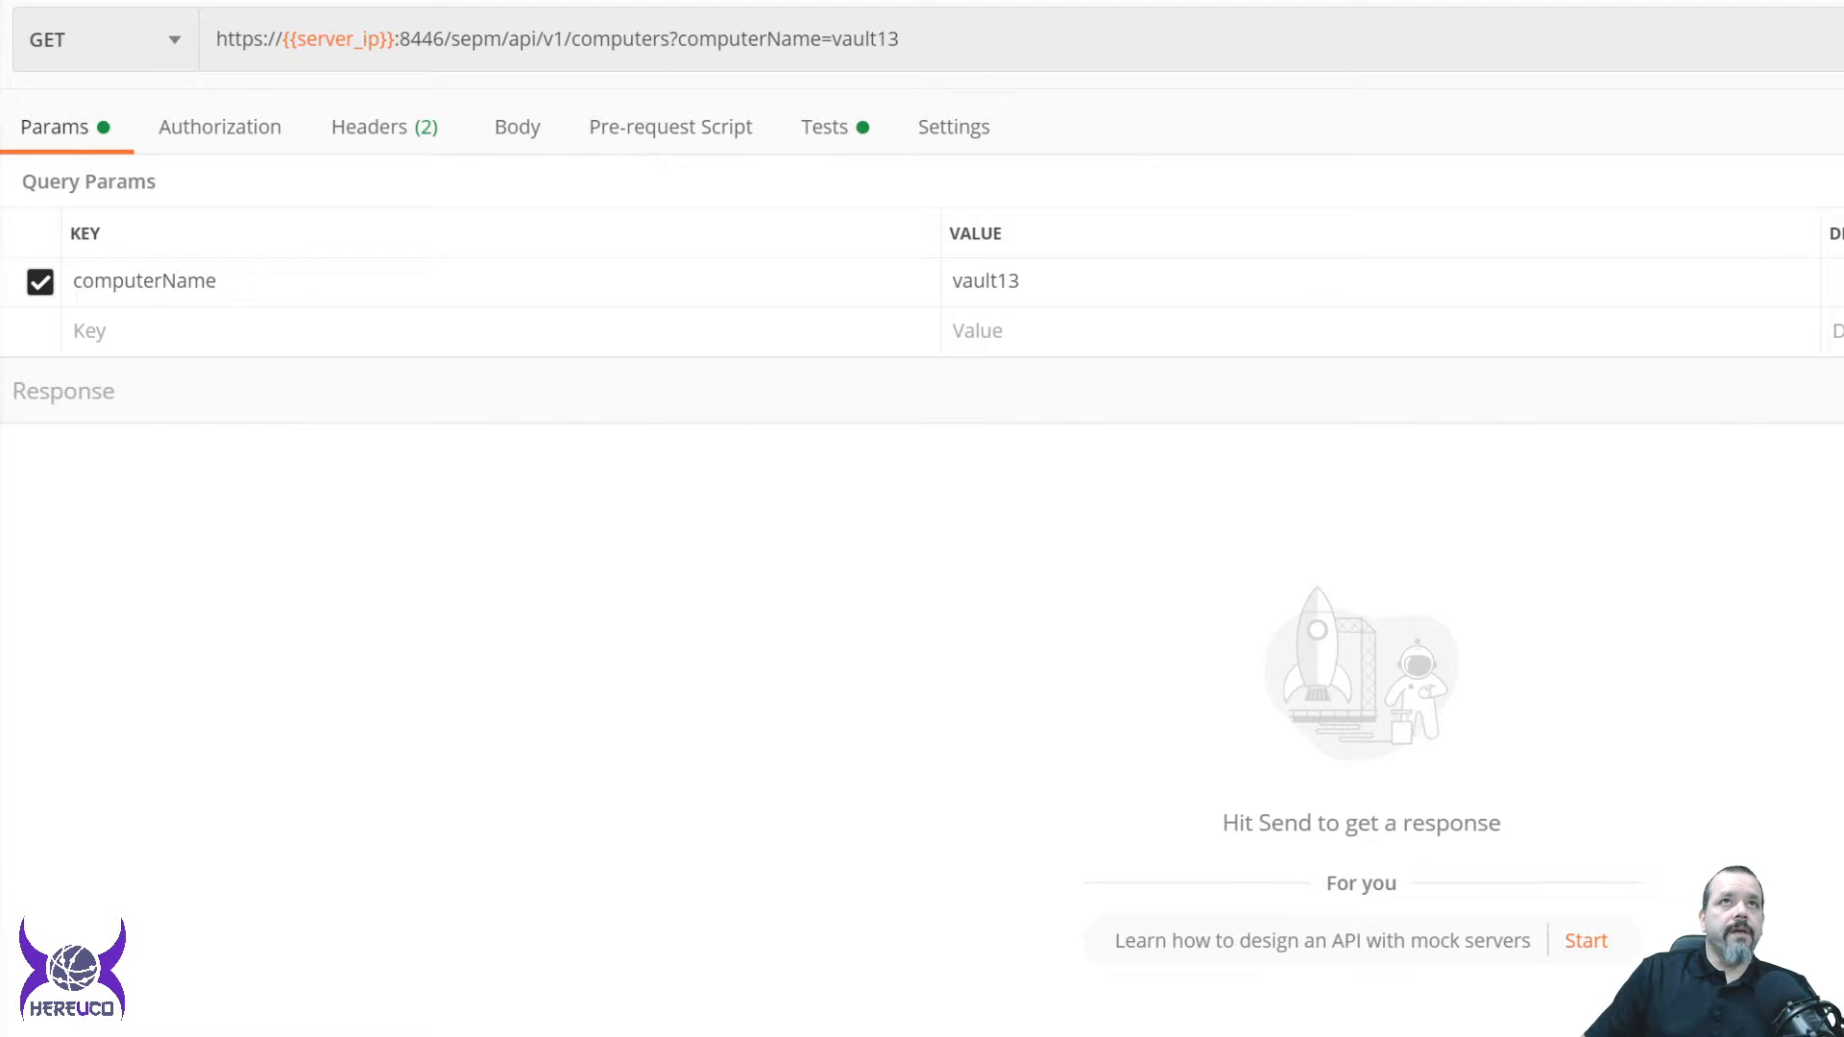
pyautogui.click(824, 126)
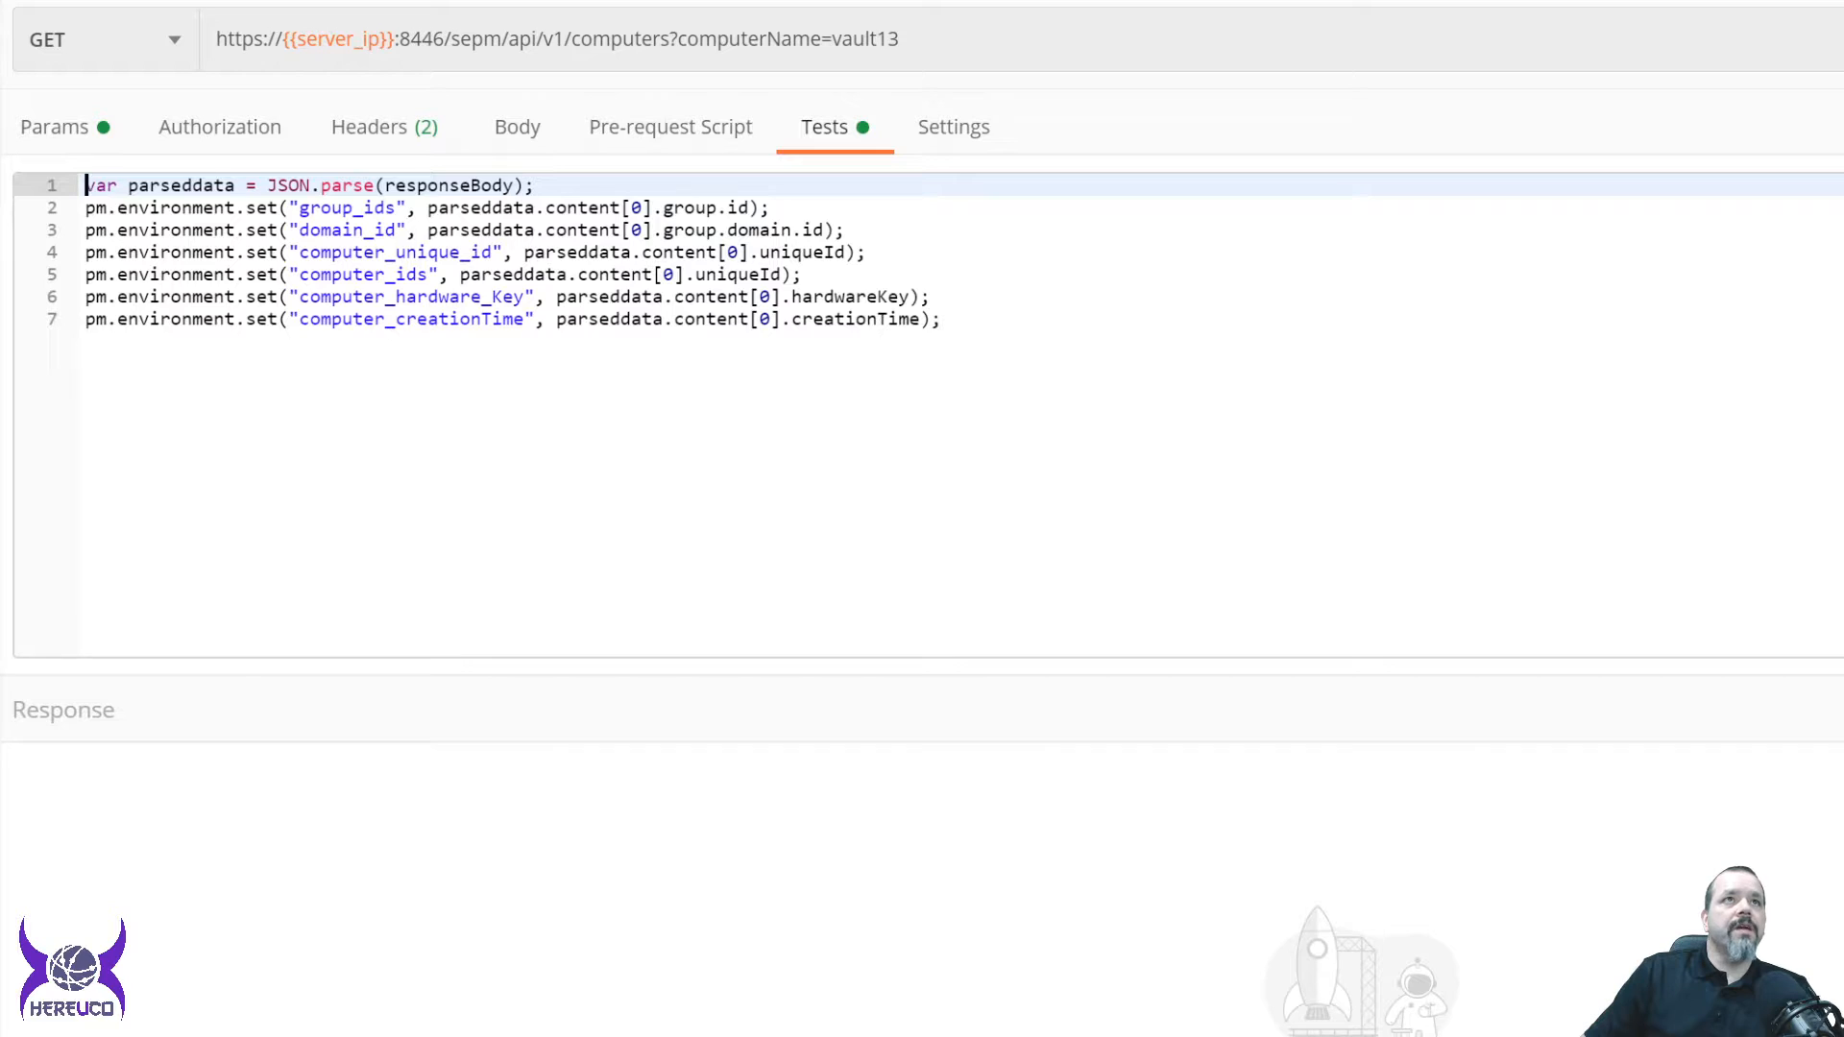
pyautogui.moveTo(941, 318); pyautogui.dragTo(86, 207)
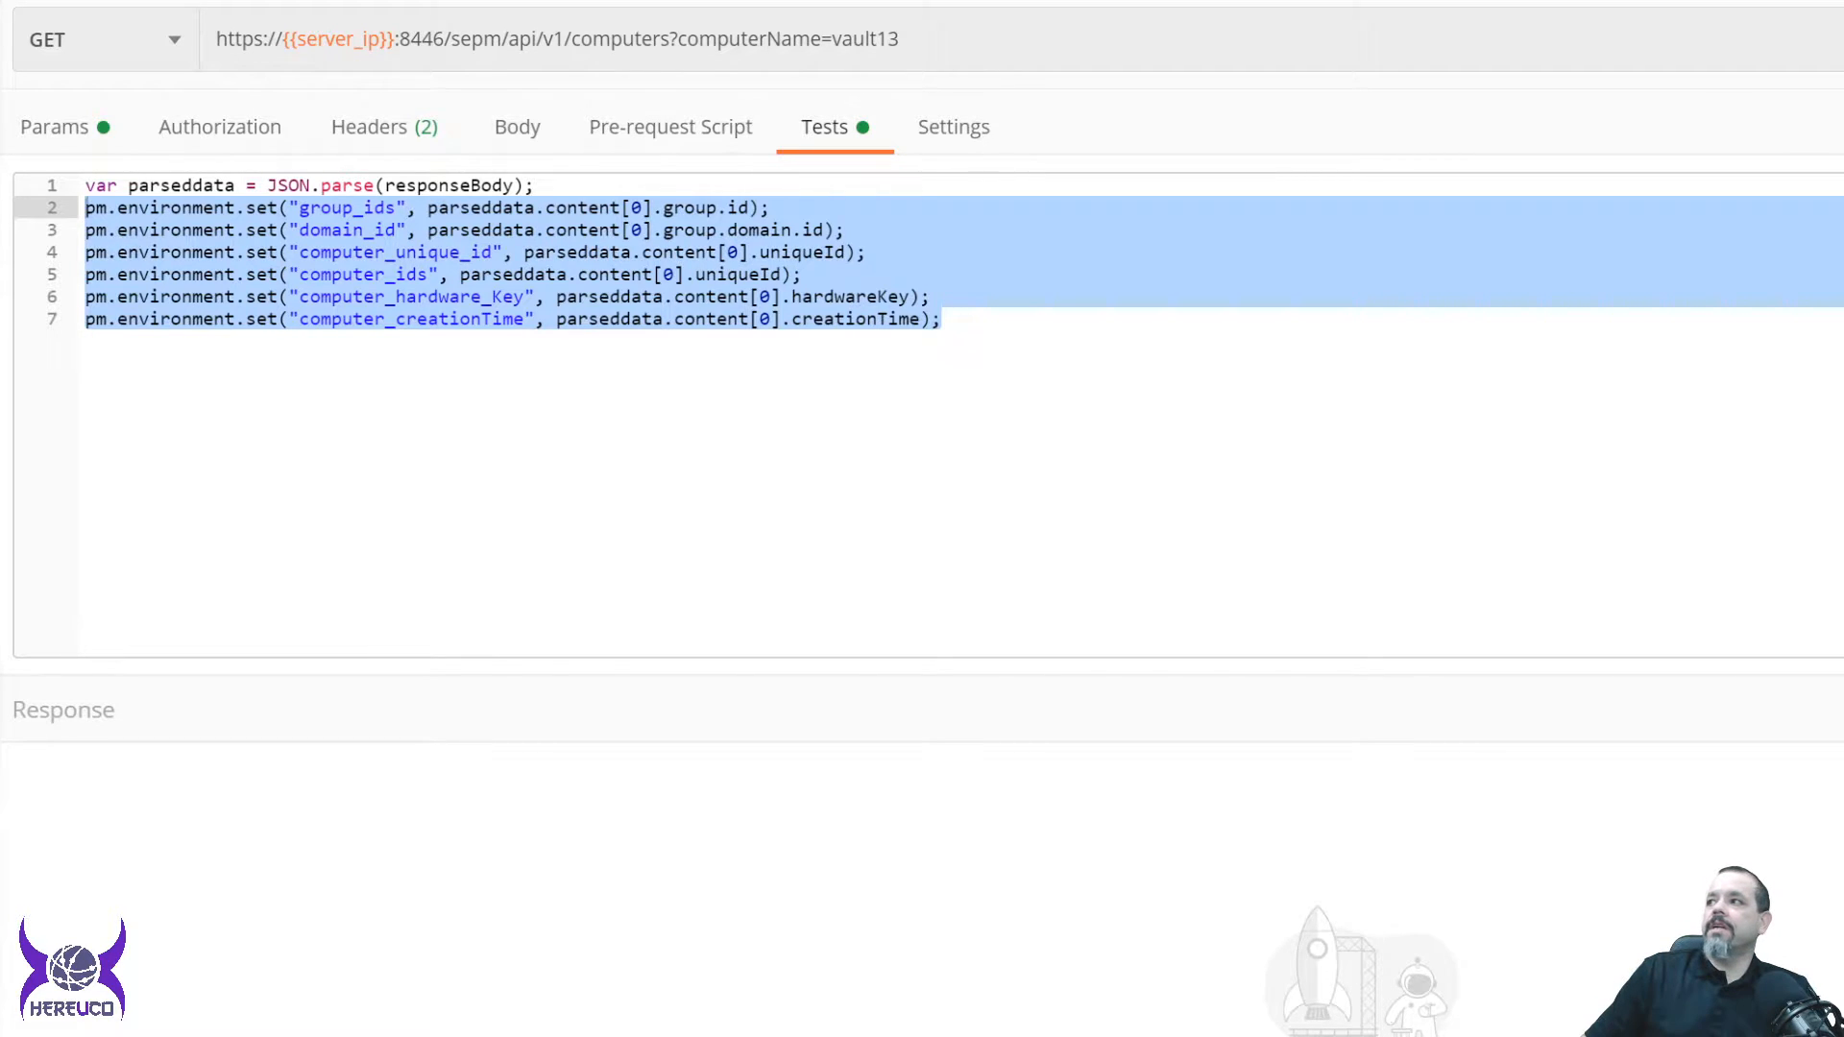
pyautogui.hotkey('ctrl', 'Return')
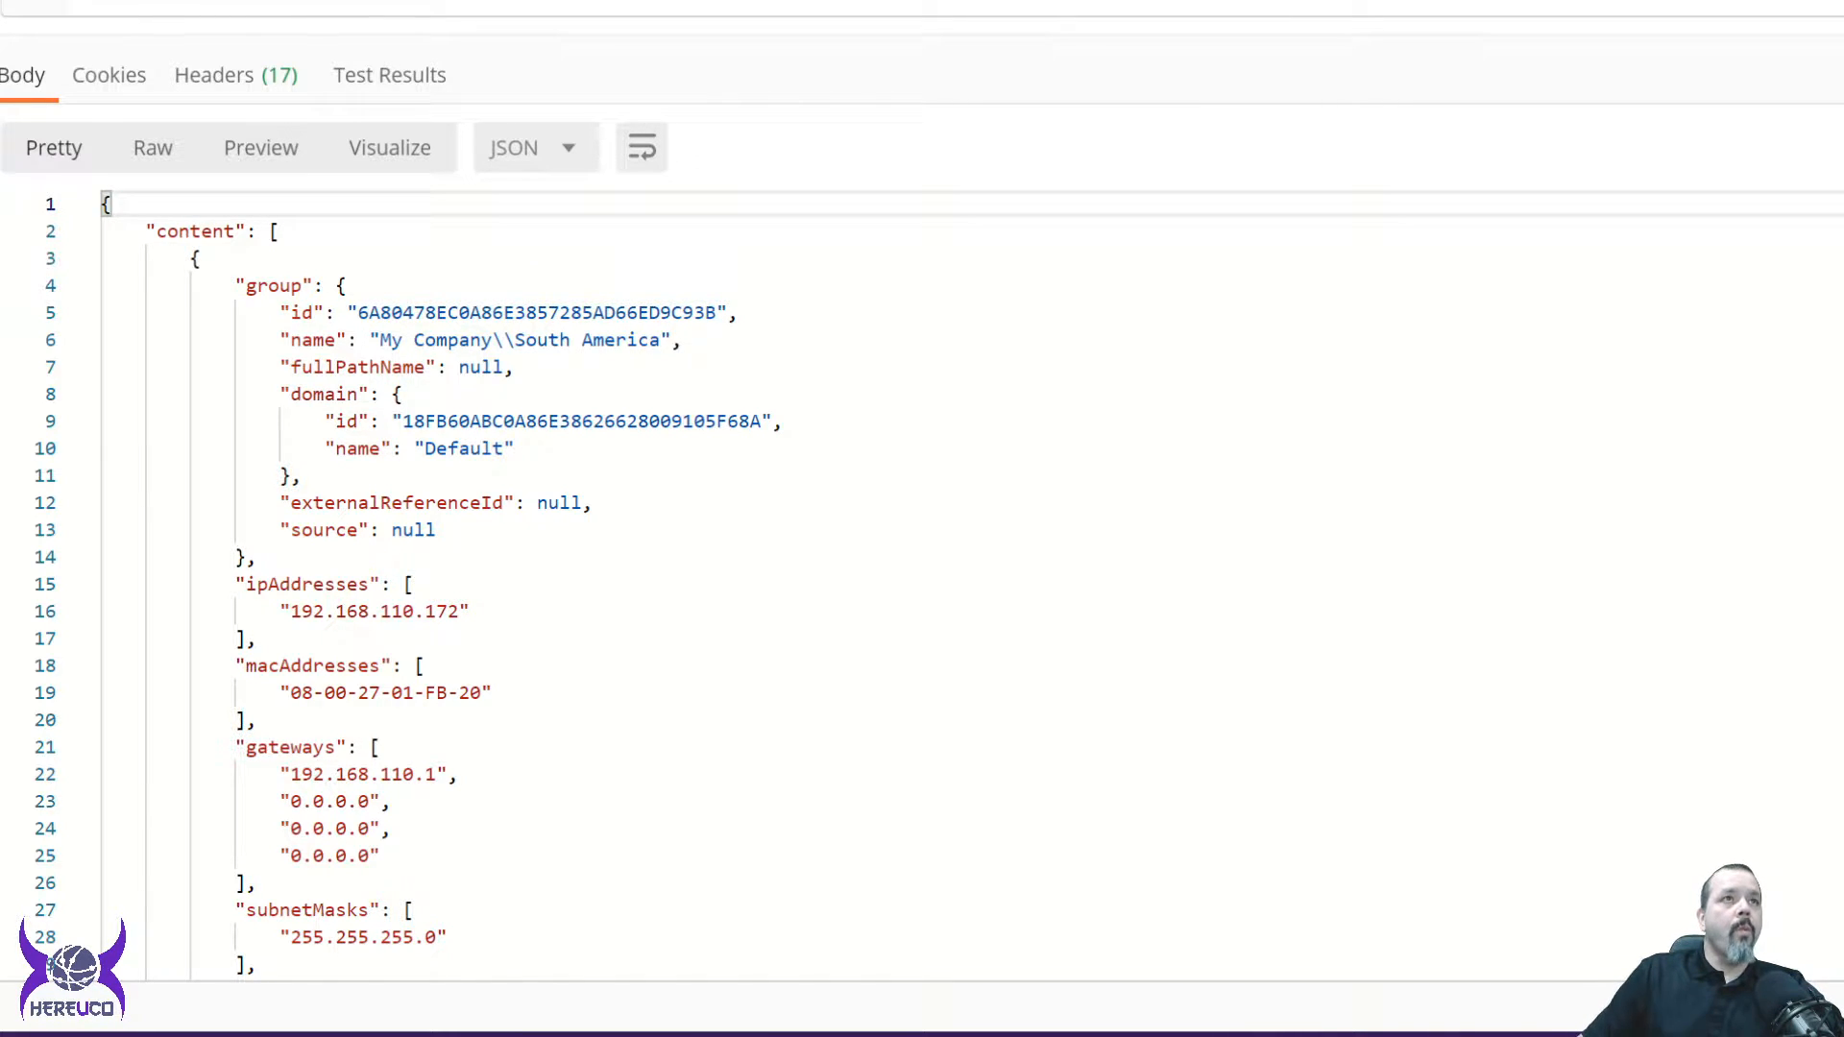
# Look through the vault13 computer details in the JSON response, including the totalDiskSpace field.
pyautogui.scroll(-20, 922, 576)
pyautogui.scroll(8, 922, 576)
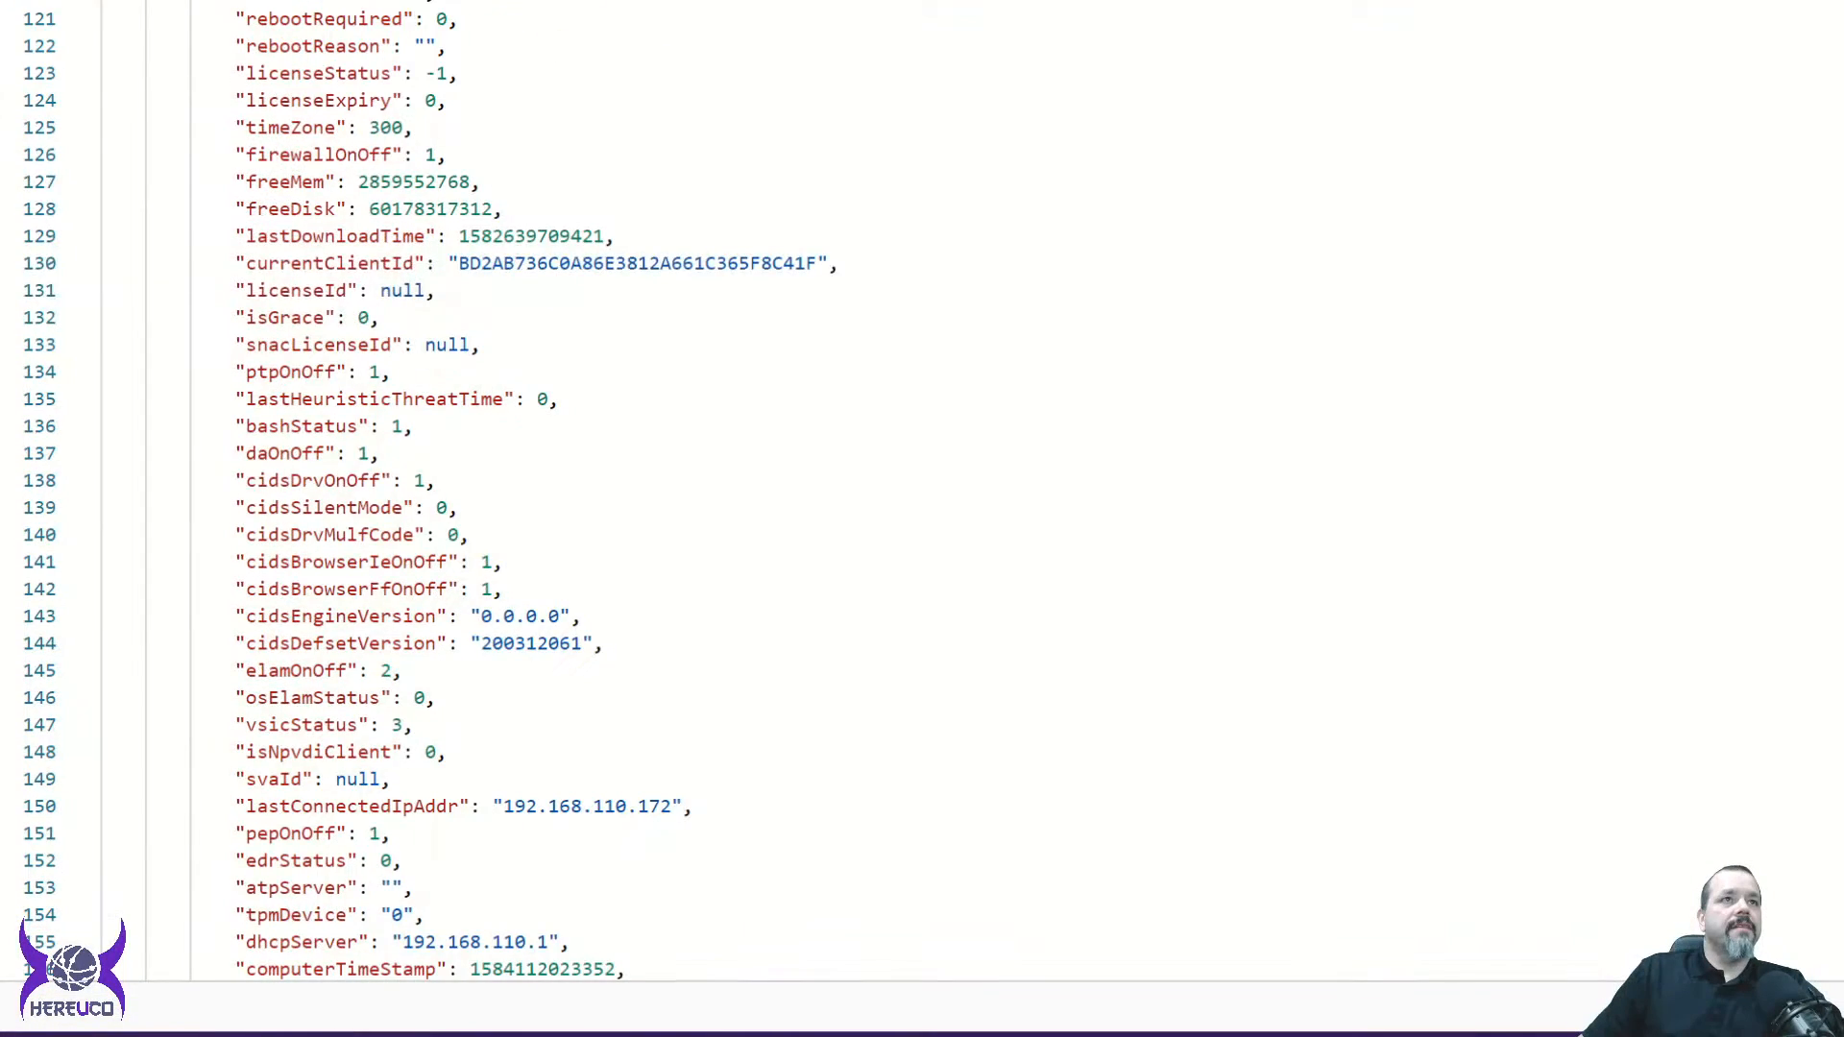
pyautogui.scroll(9, 922, 519)
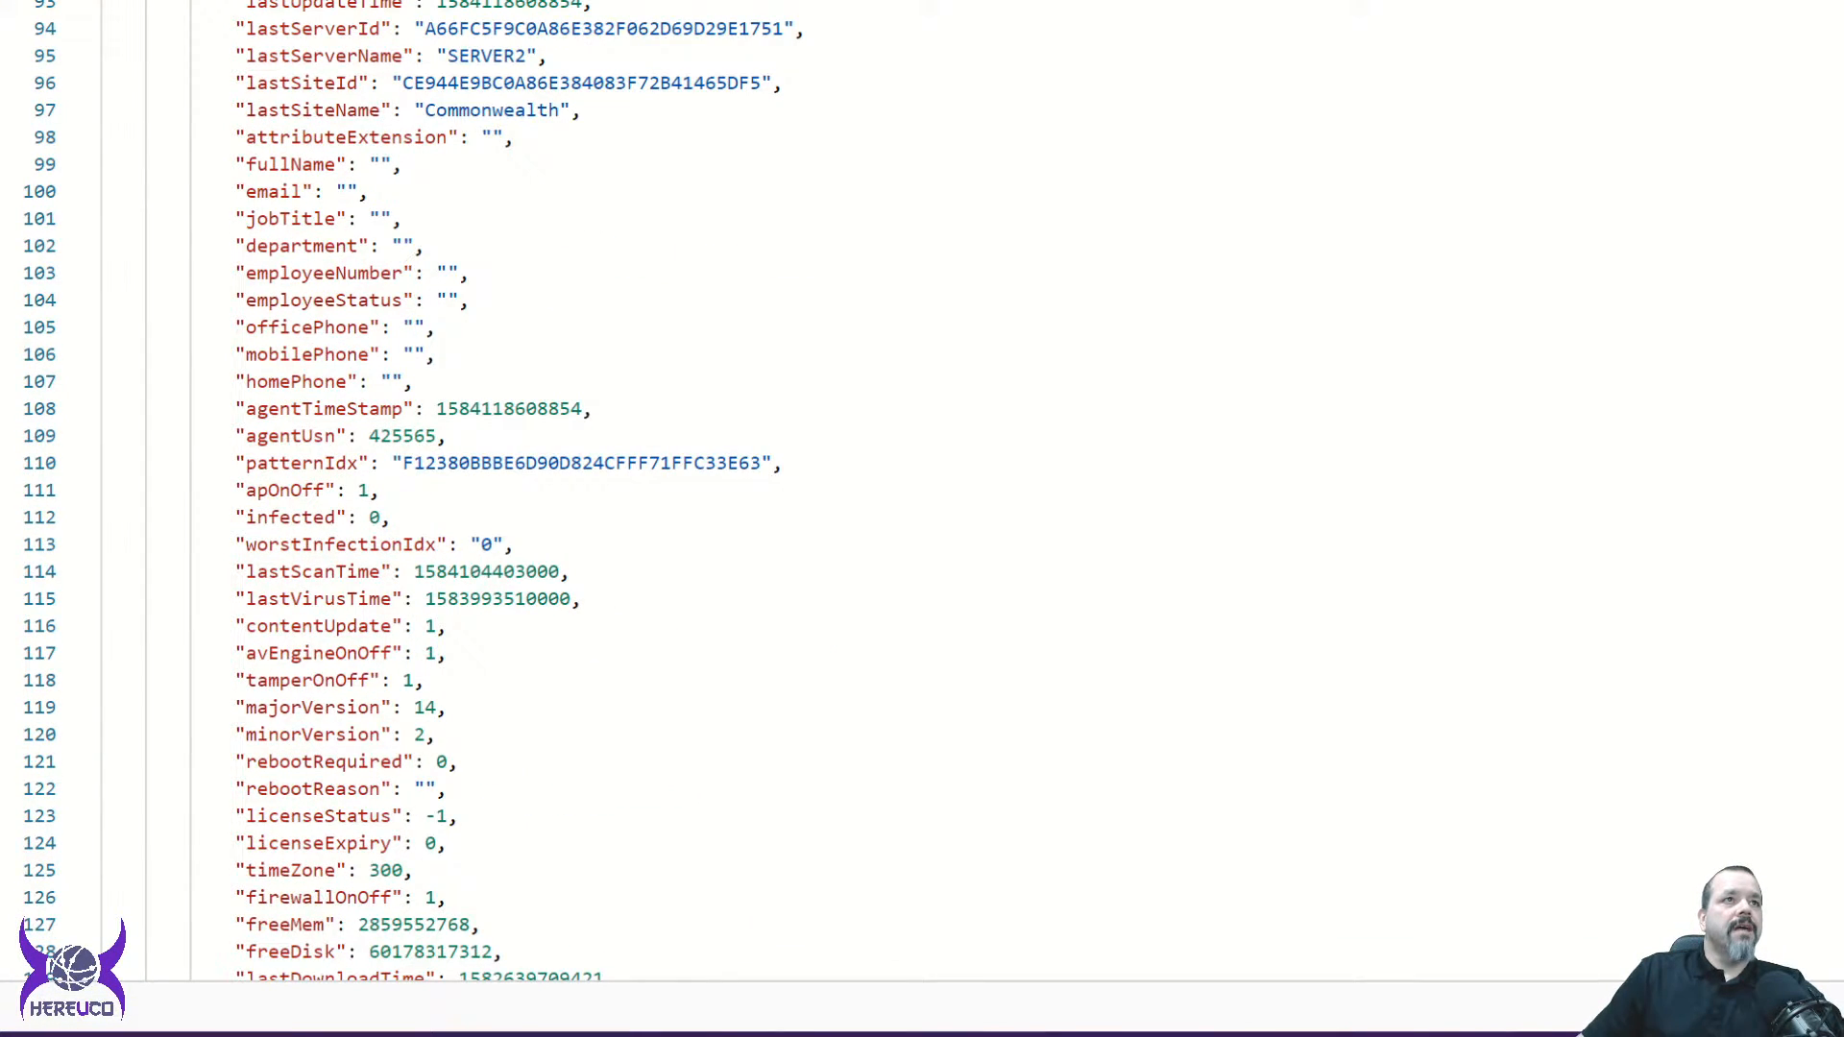
pyautogui.scroll(9, 922, 518)
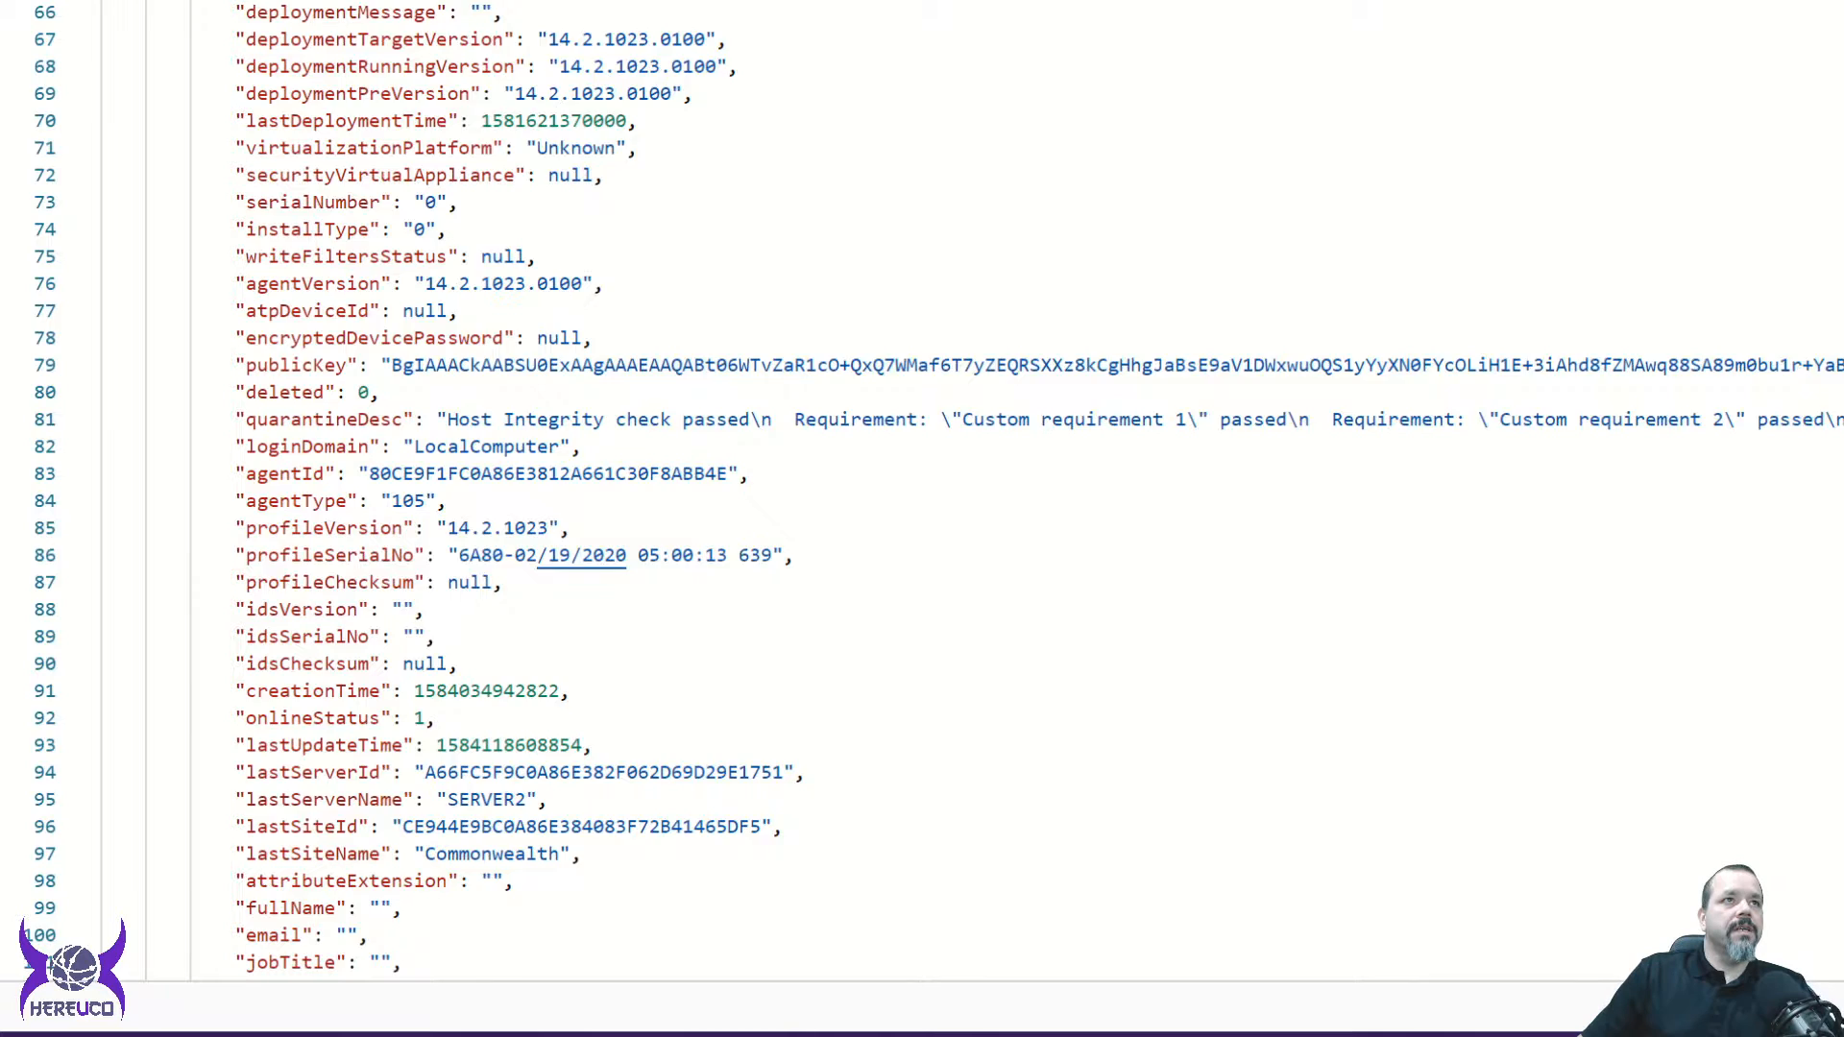
pyautogui.scroll(5, 922, 518)
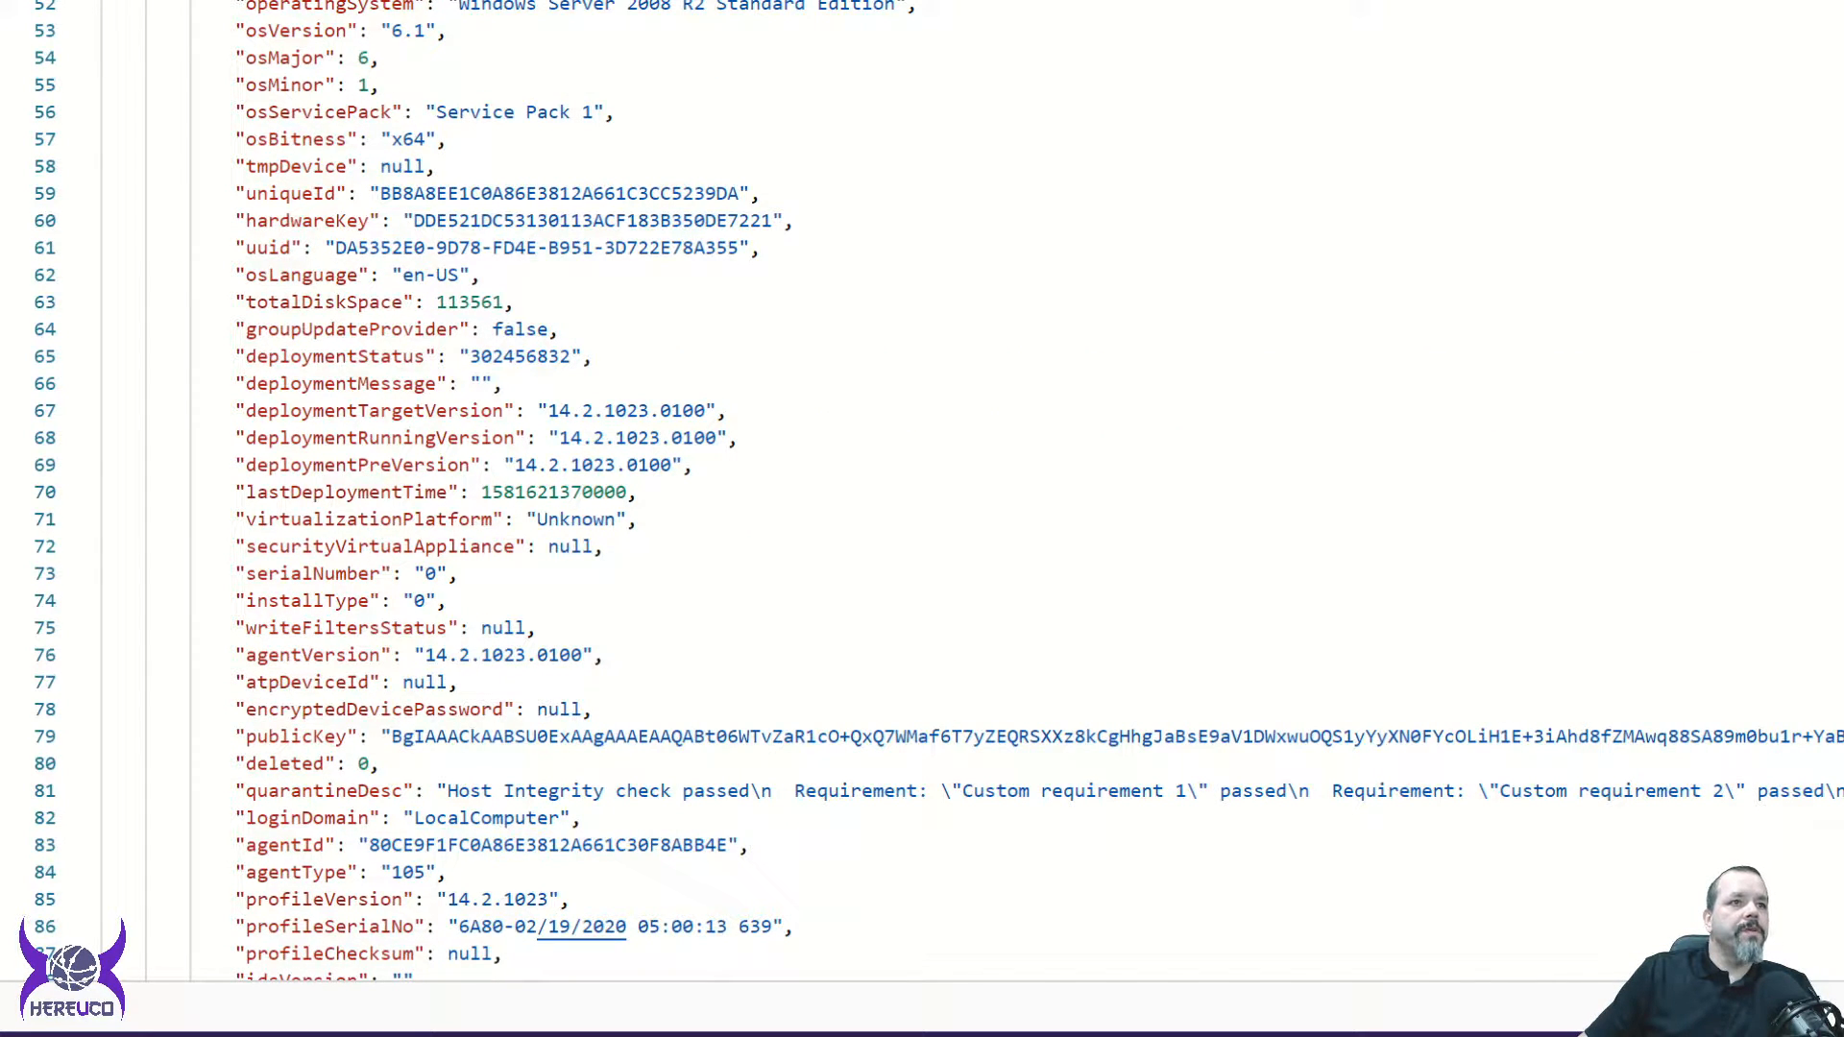
pyautogui.doubleClick(403, 301)
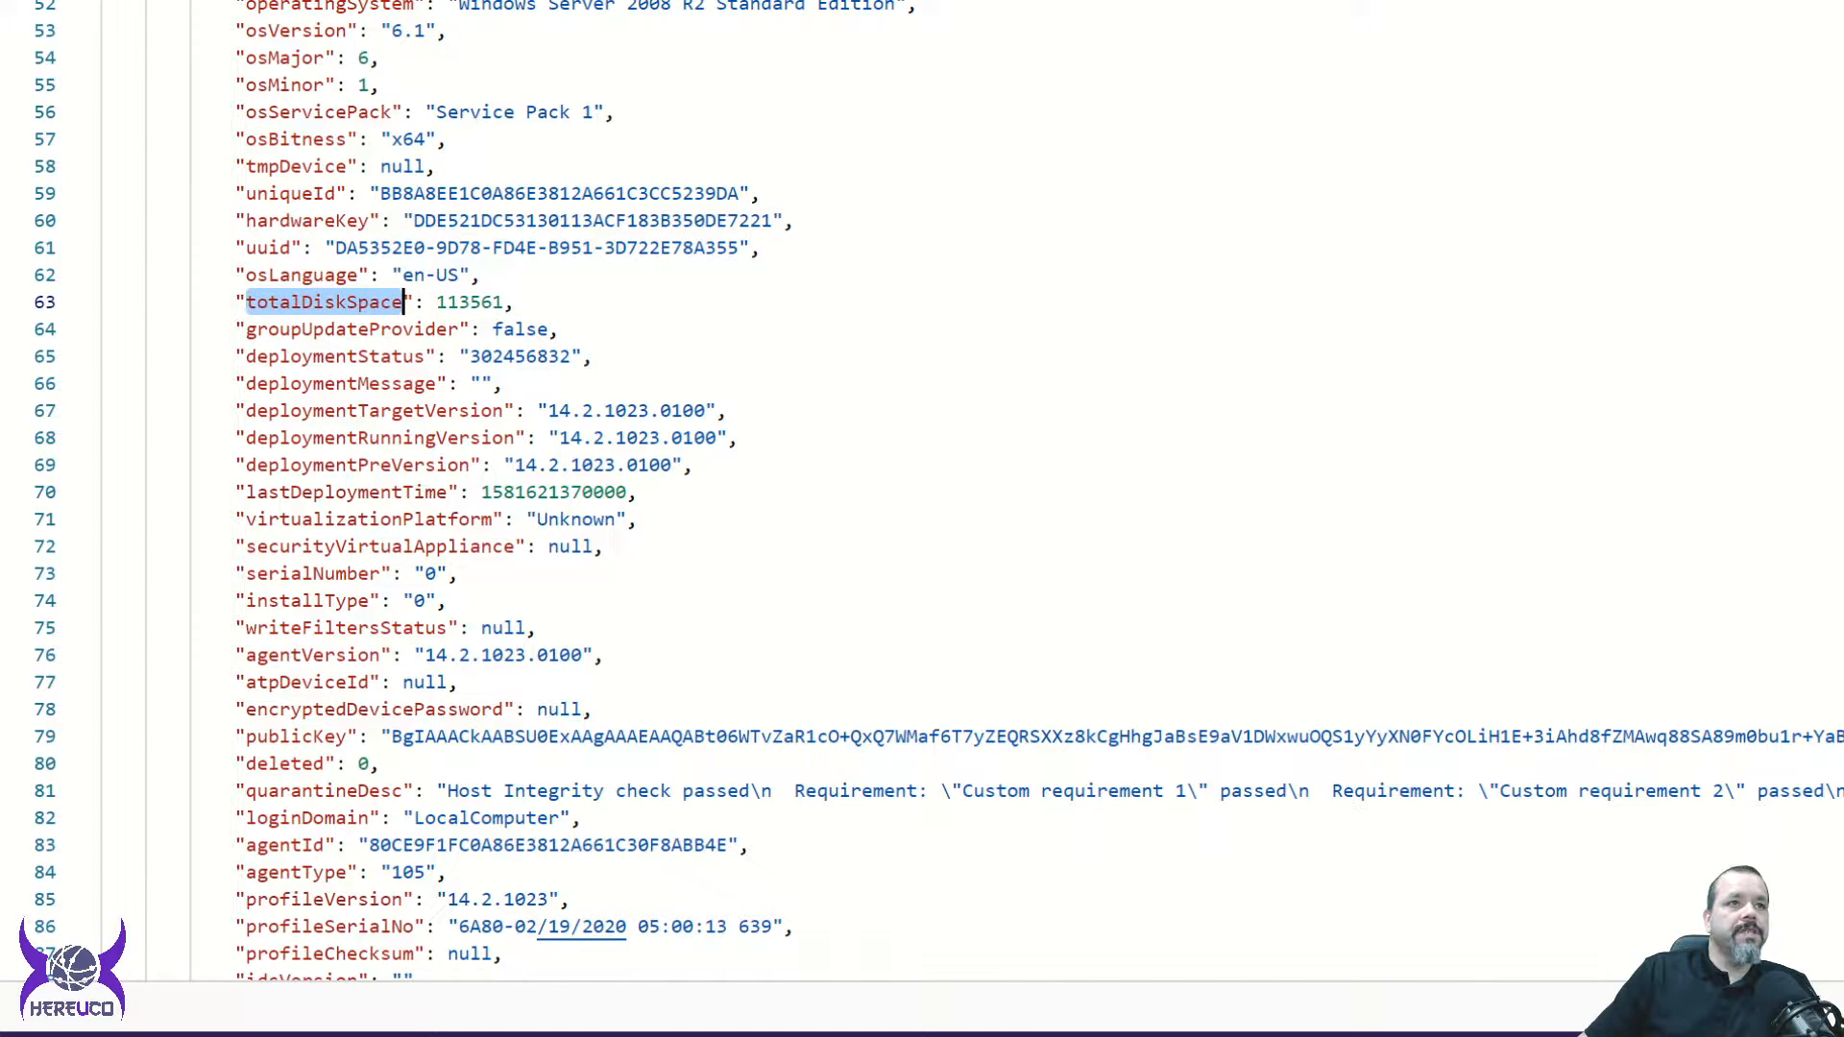
pyautogui.scroll(-5, 404, 302)
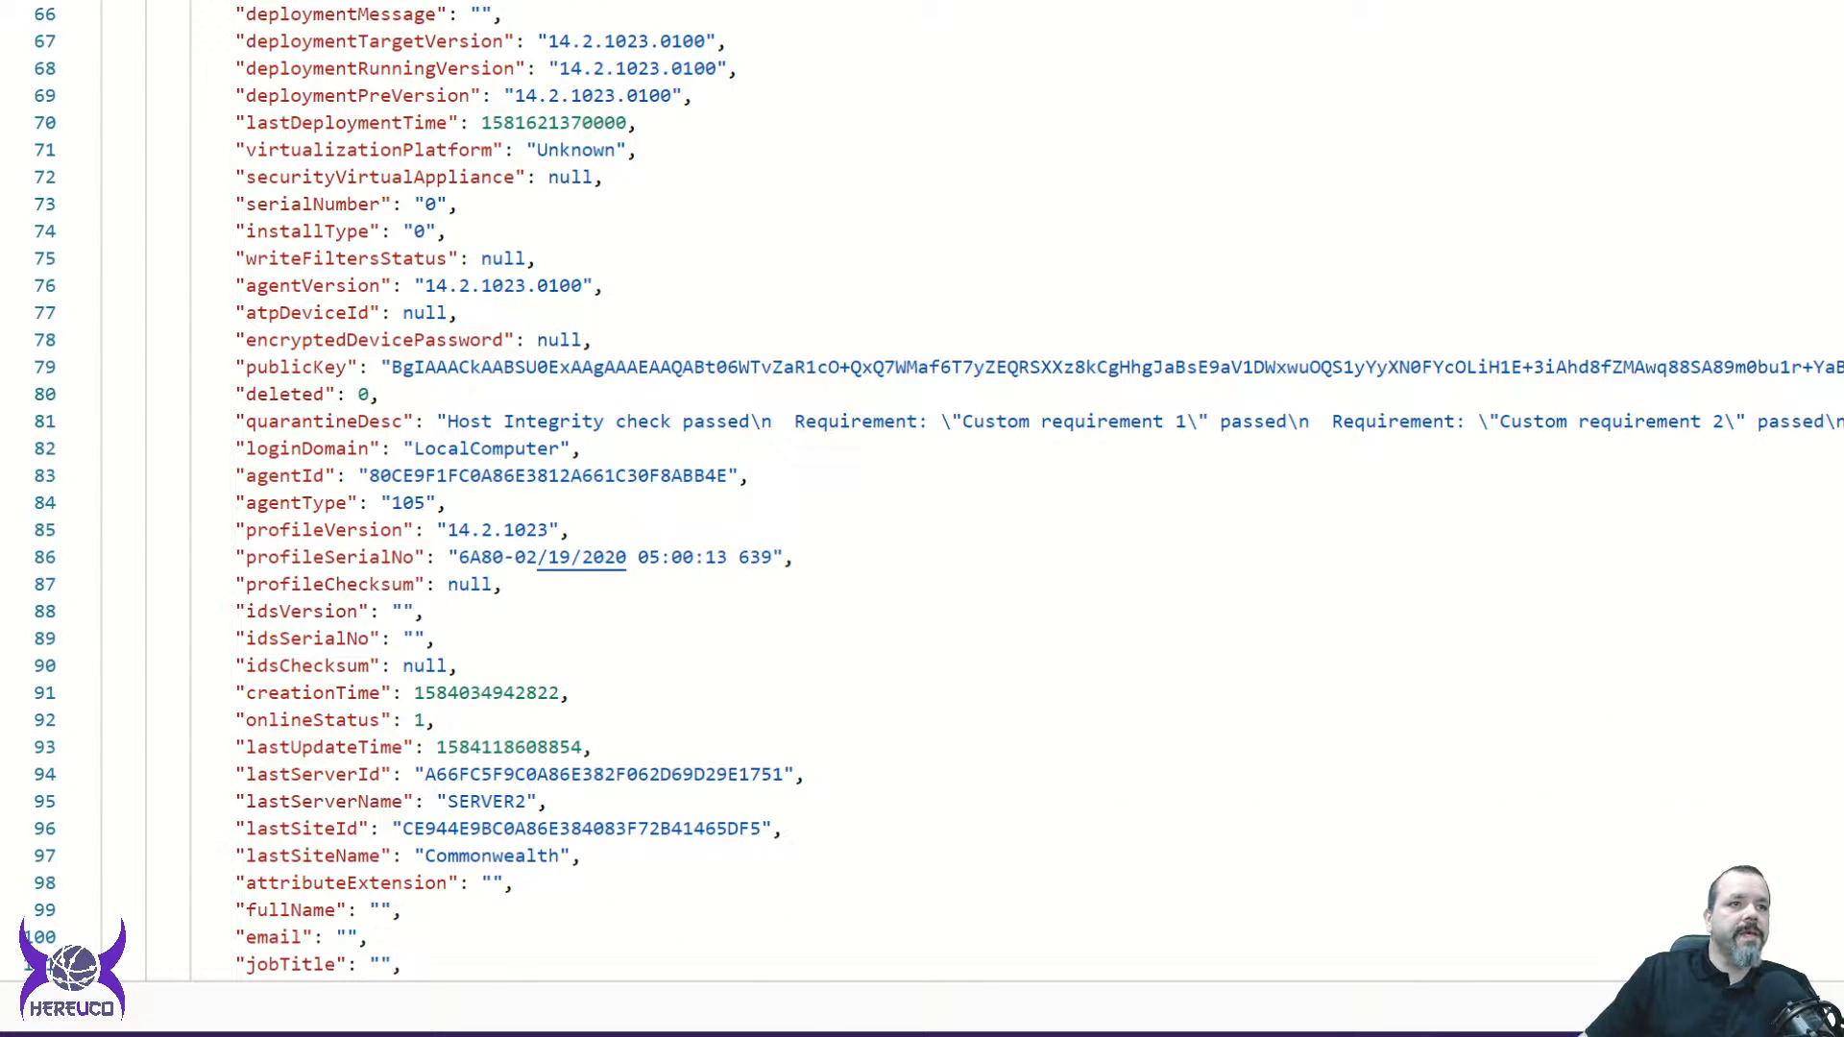
pyautogui.scroll(-5, 922, 519)
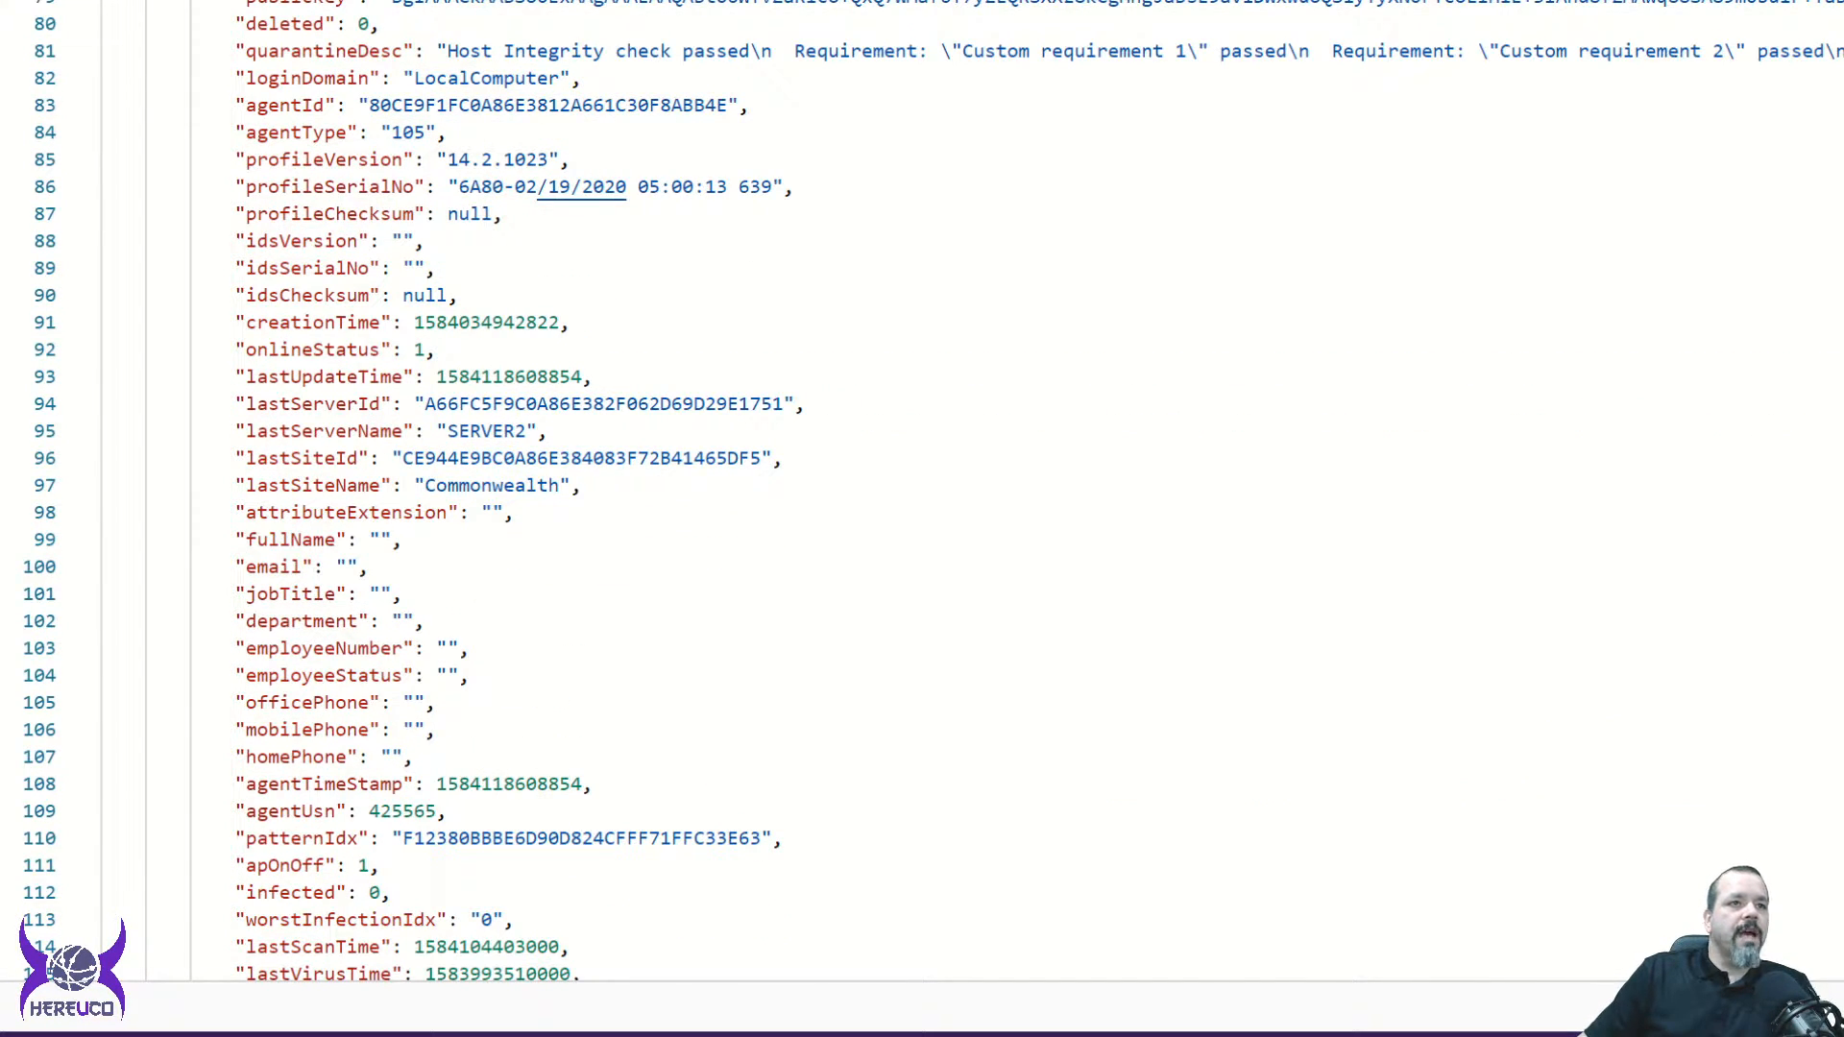
pyautogui.scroll(-5, 922, 519)
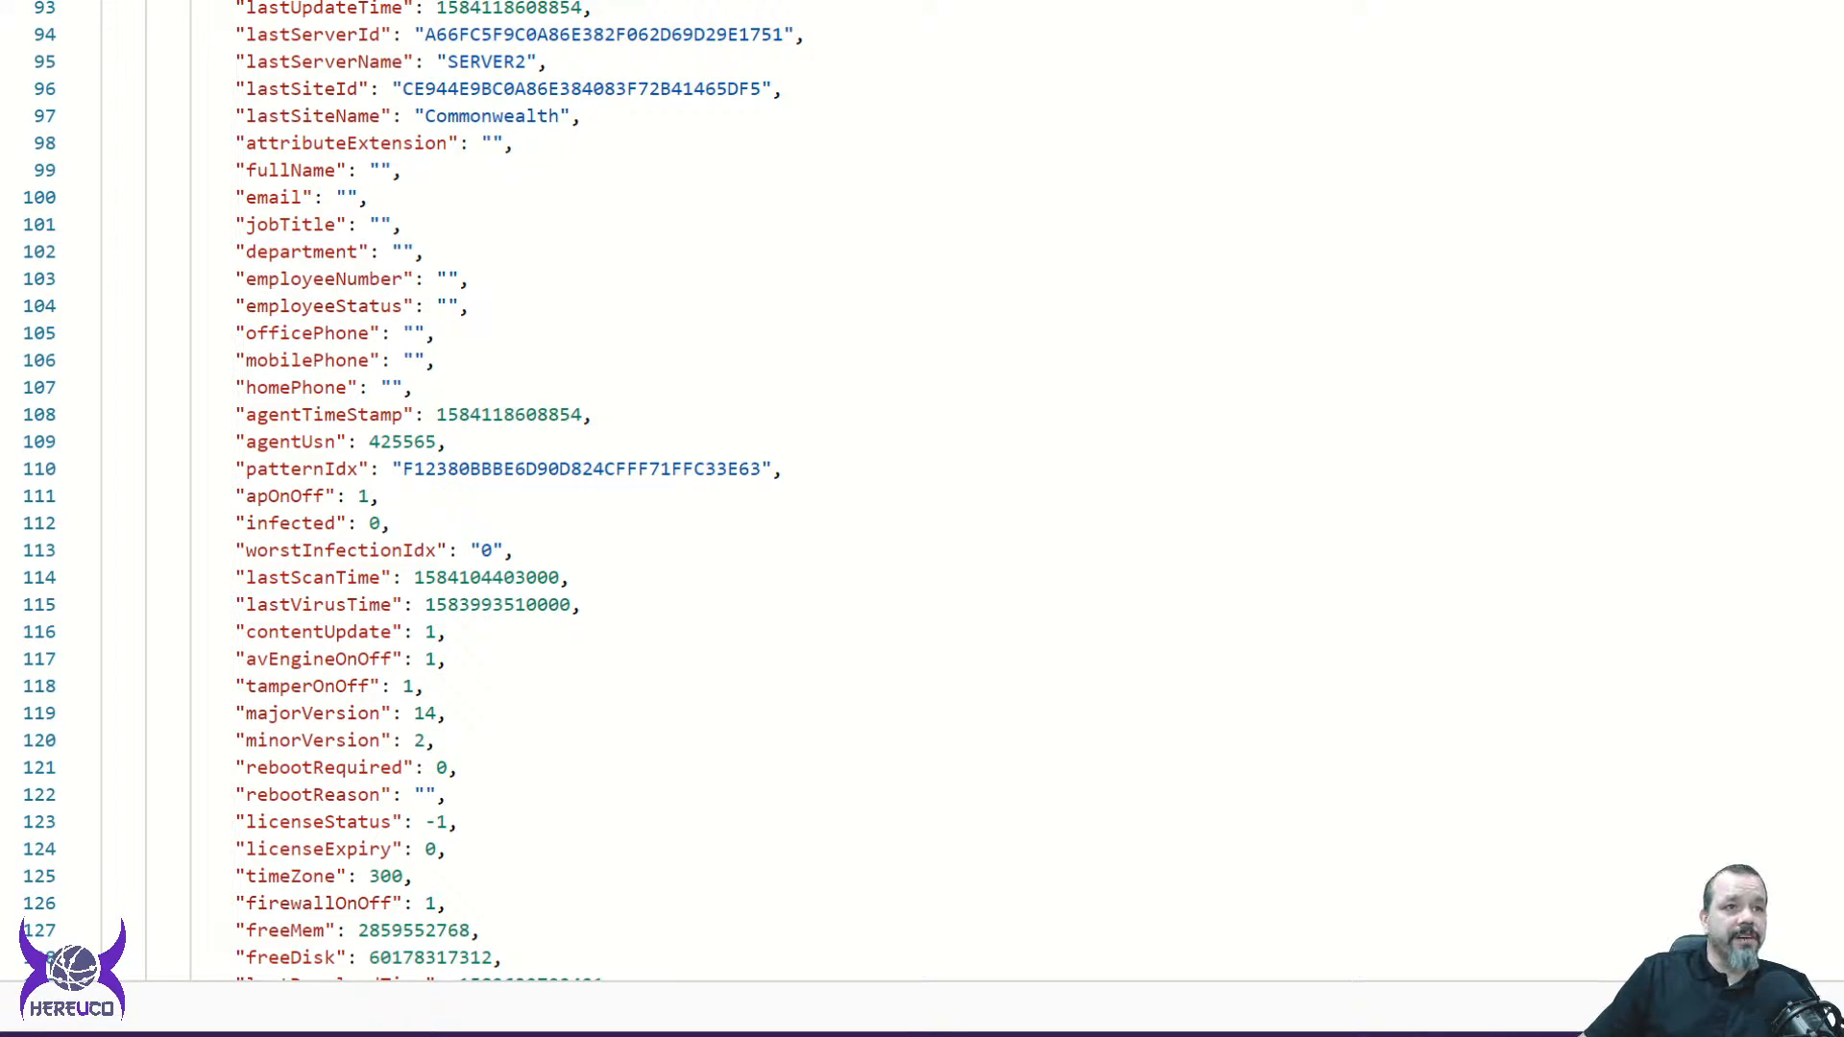
# Examine the worstInfectionIdx, lastVirusTime, firewallOnOff and freeDisk fields in the computer response.
pyautogui.doubleClick(341, 551)
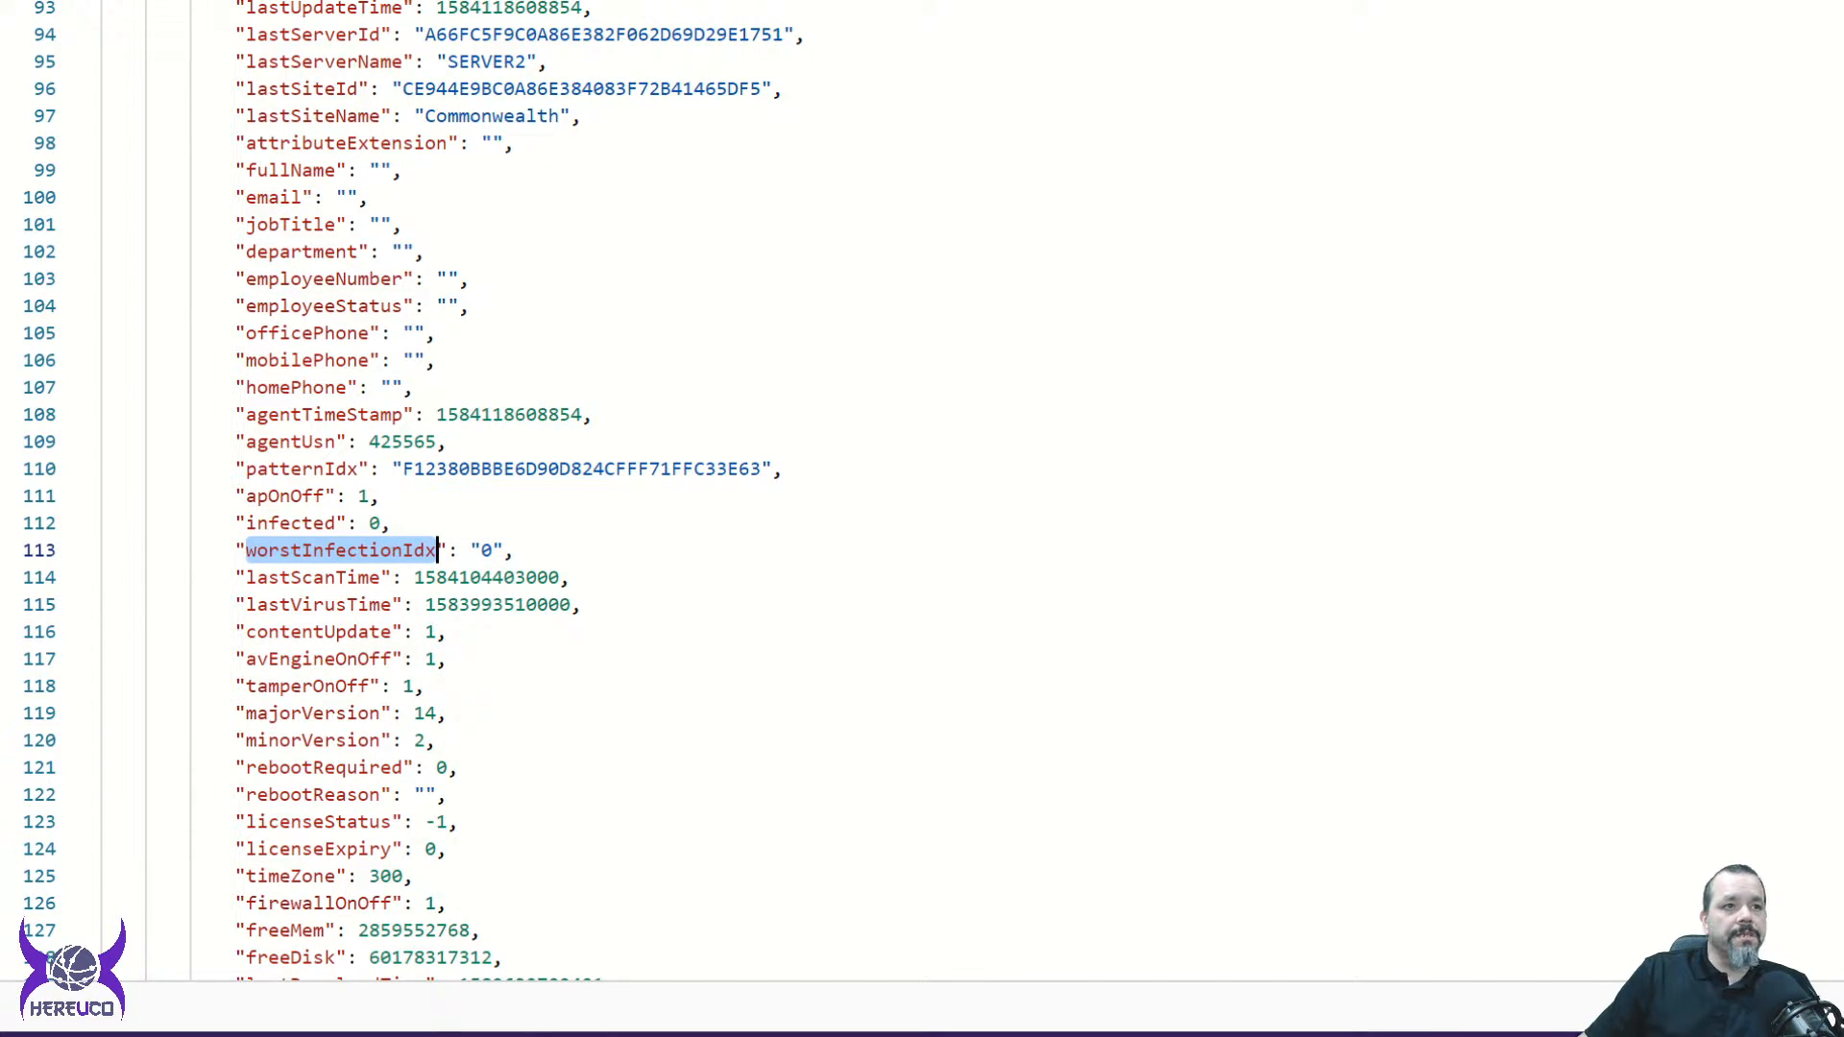
pyautogui.moveTo(504, 550); pyautogui.dragTo(470, 550)
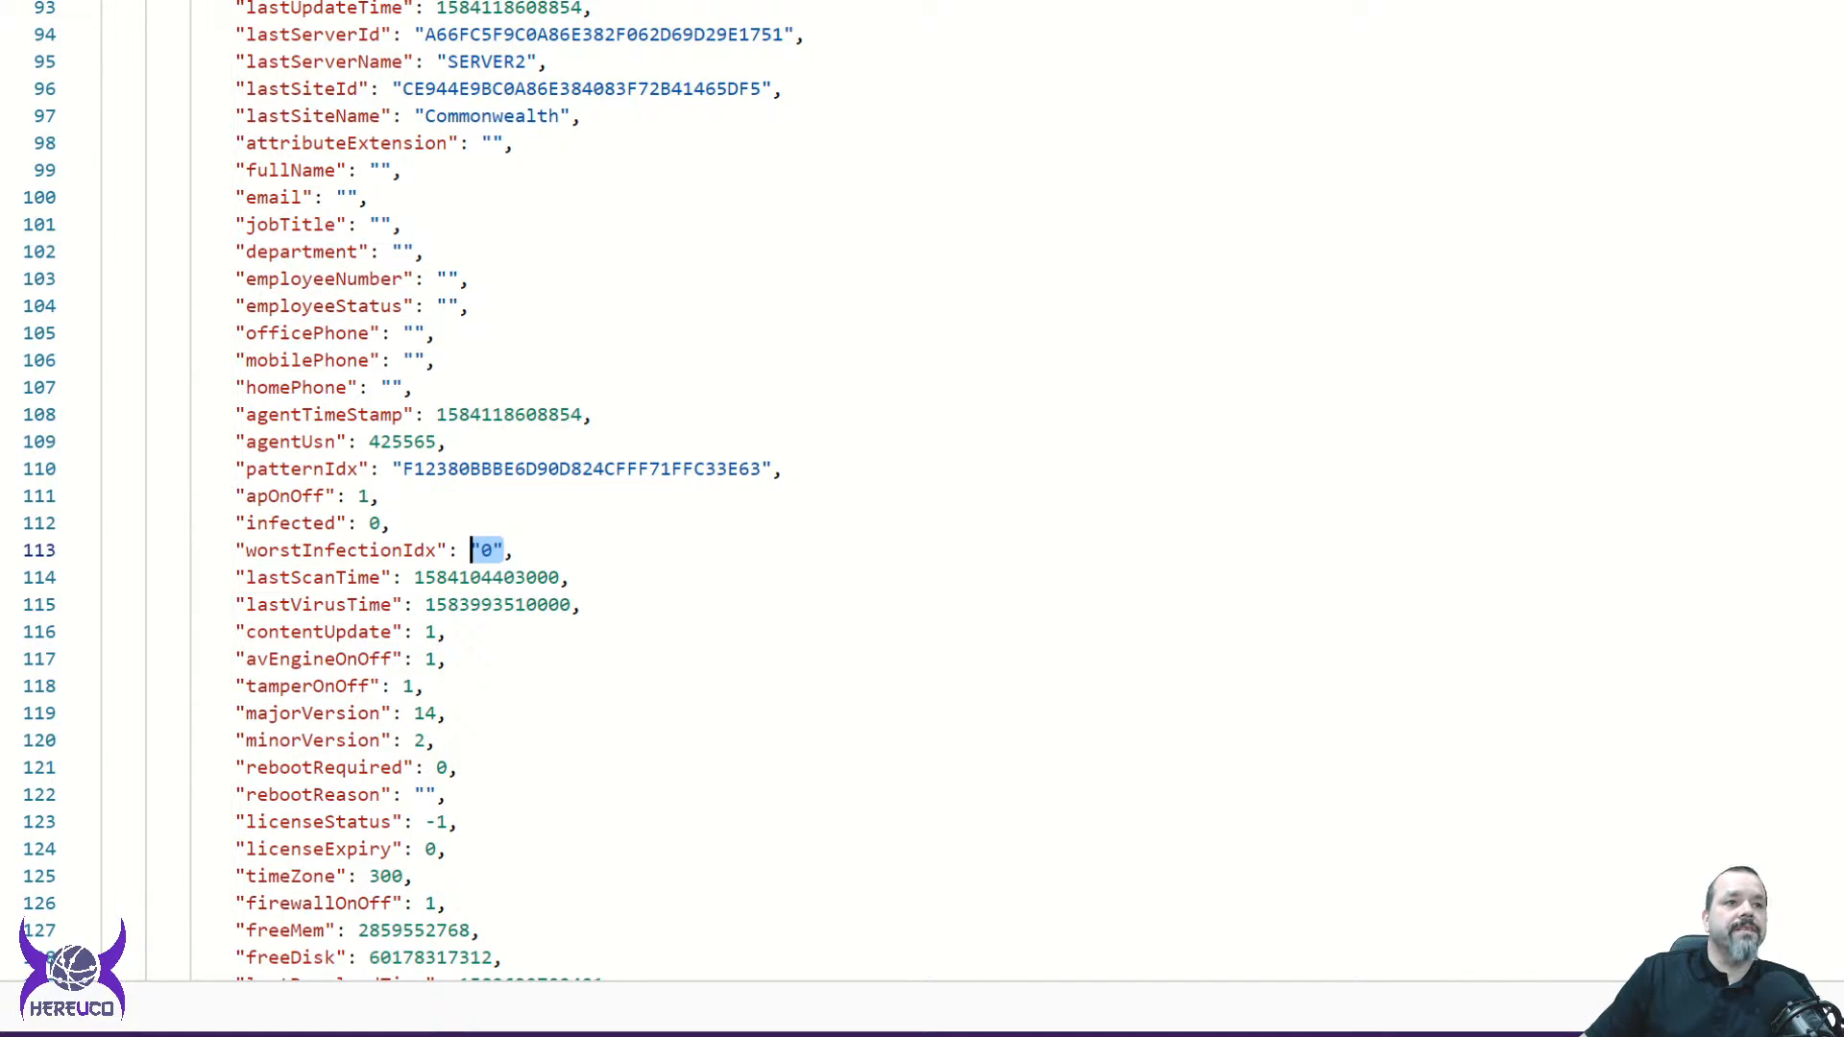
pyautogui.doubleClick(493, 604)
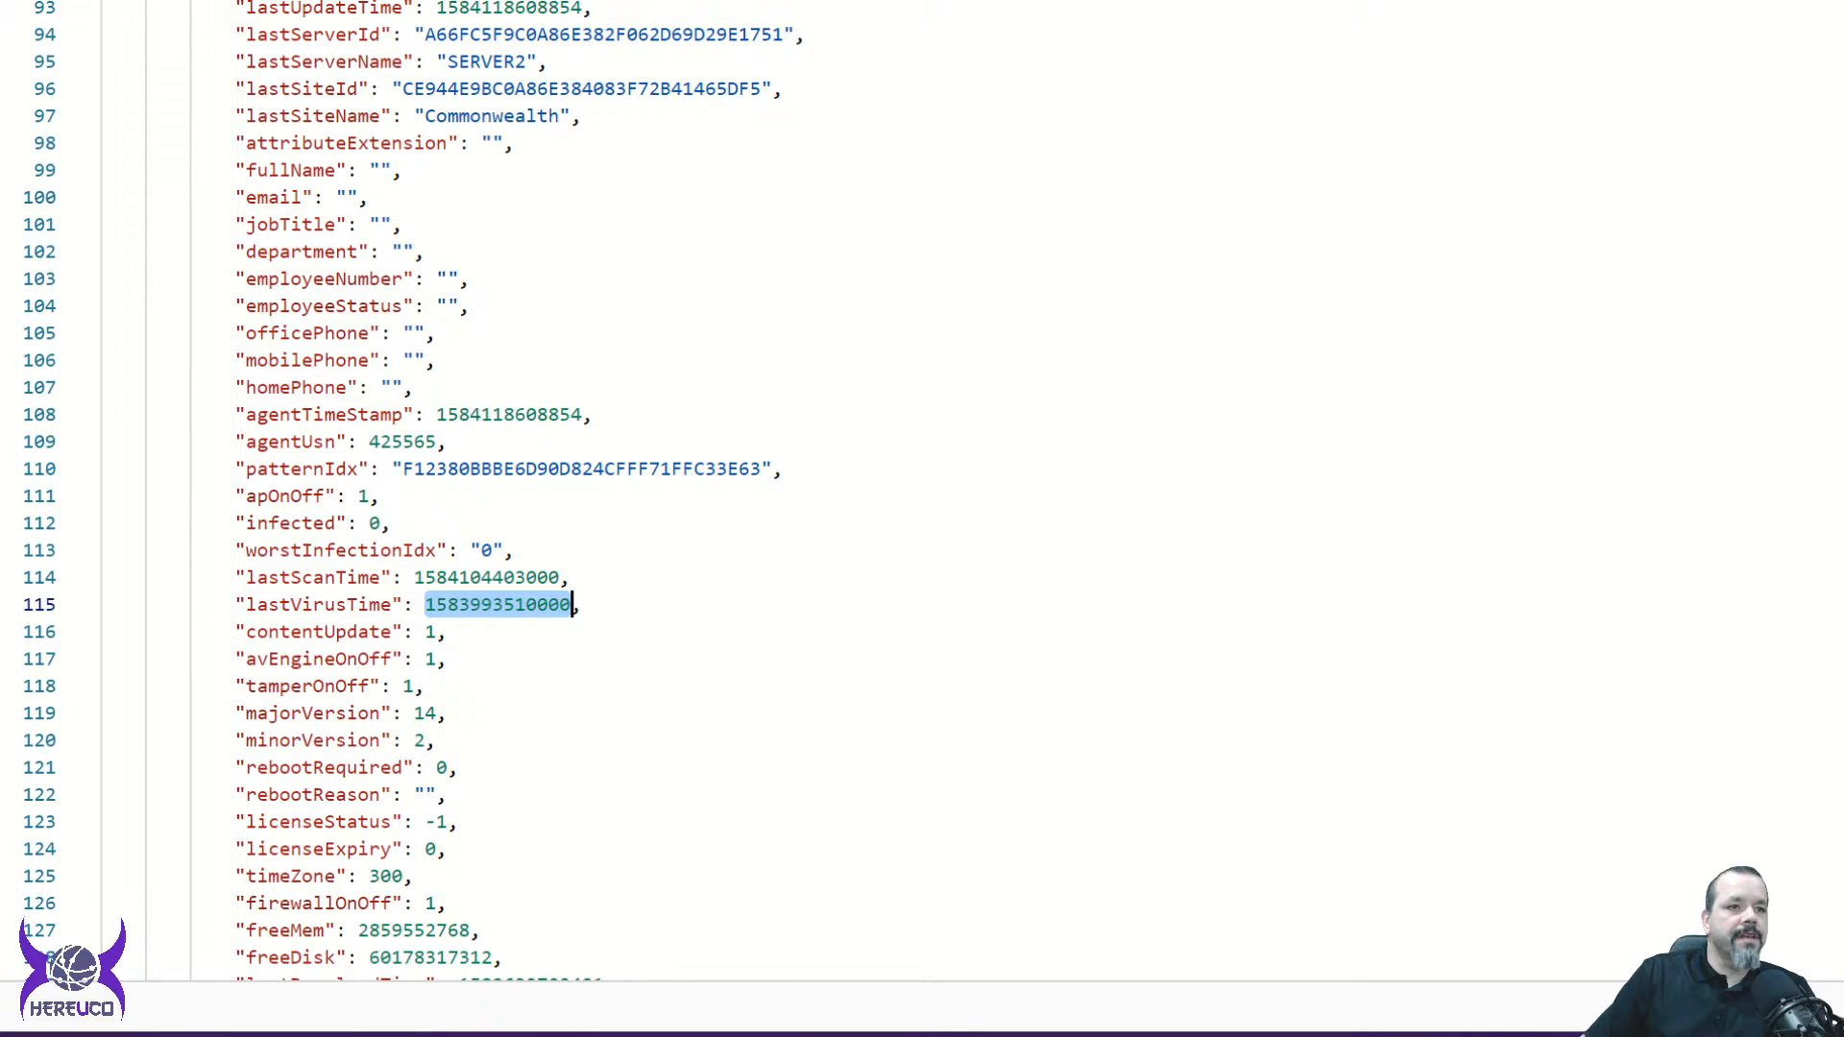
pyautogui.doubleClick(319, 902)
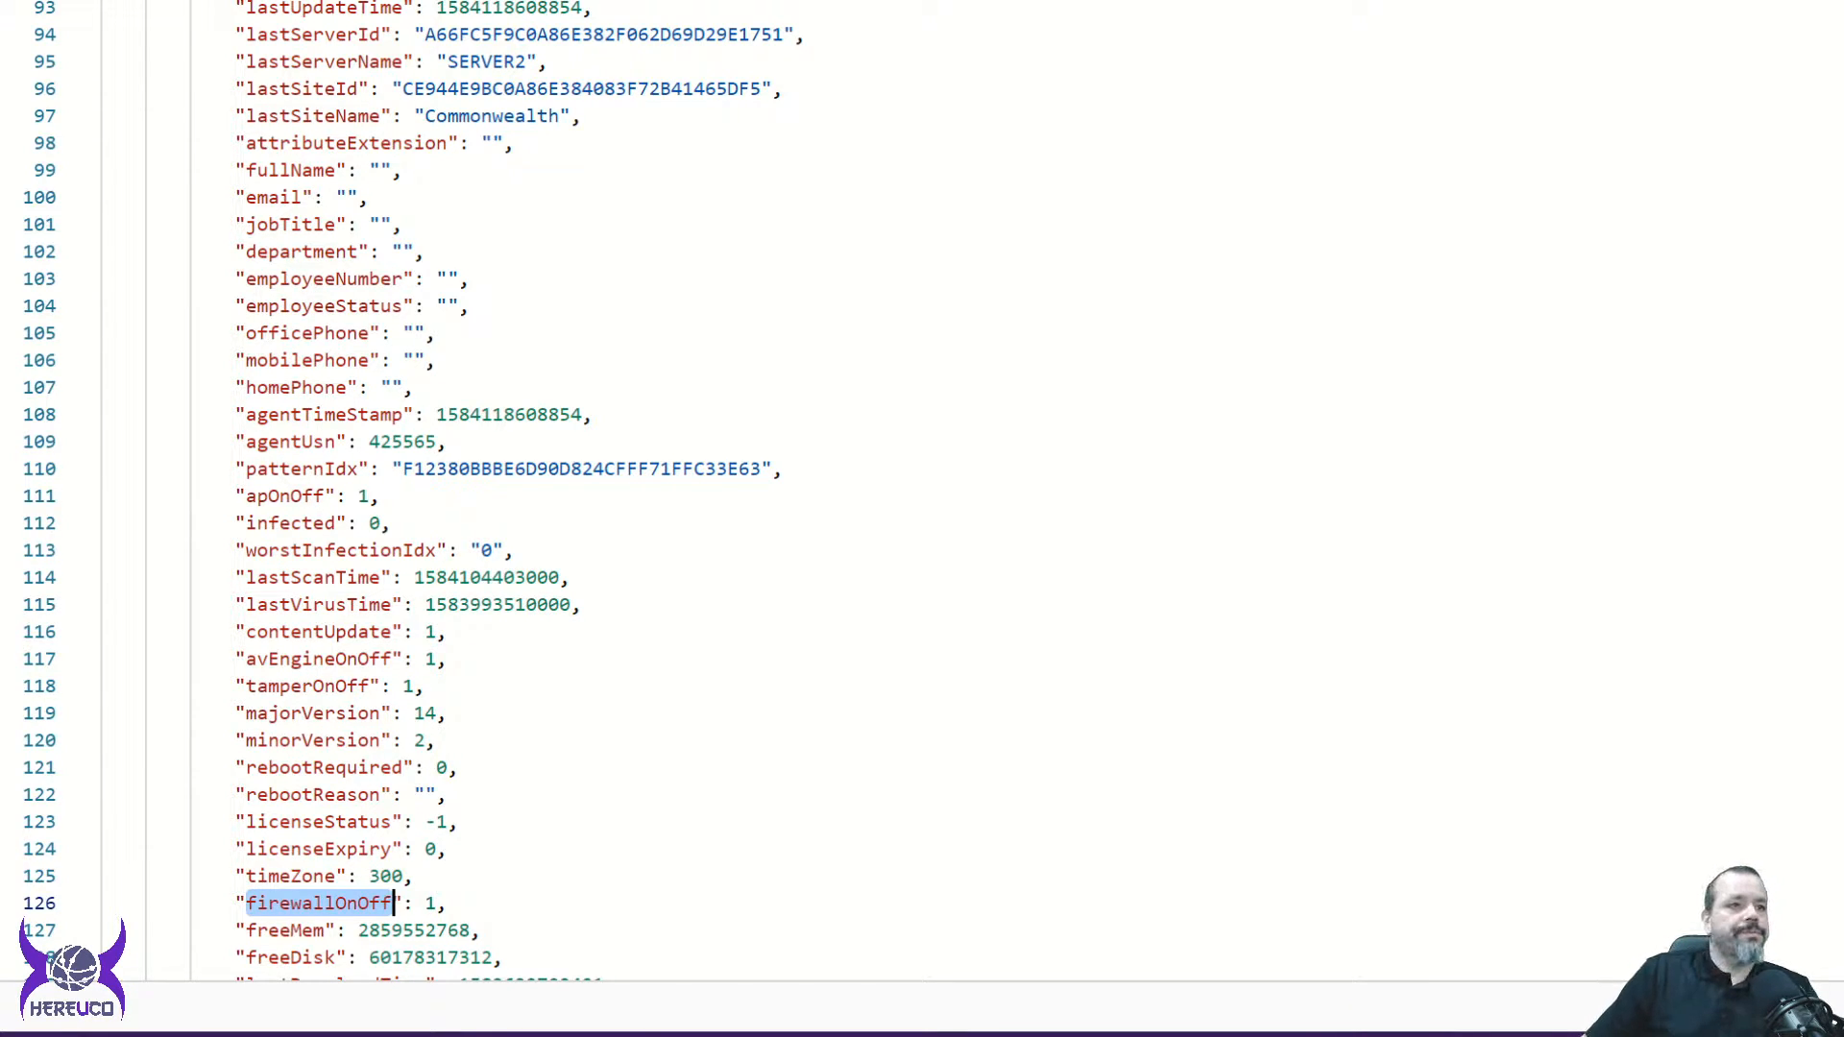
pyautogui.scroll(-5, 921, 490)
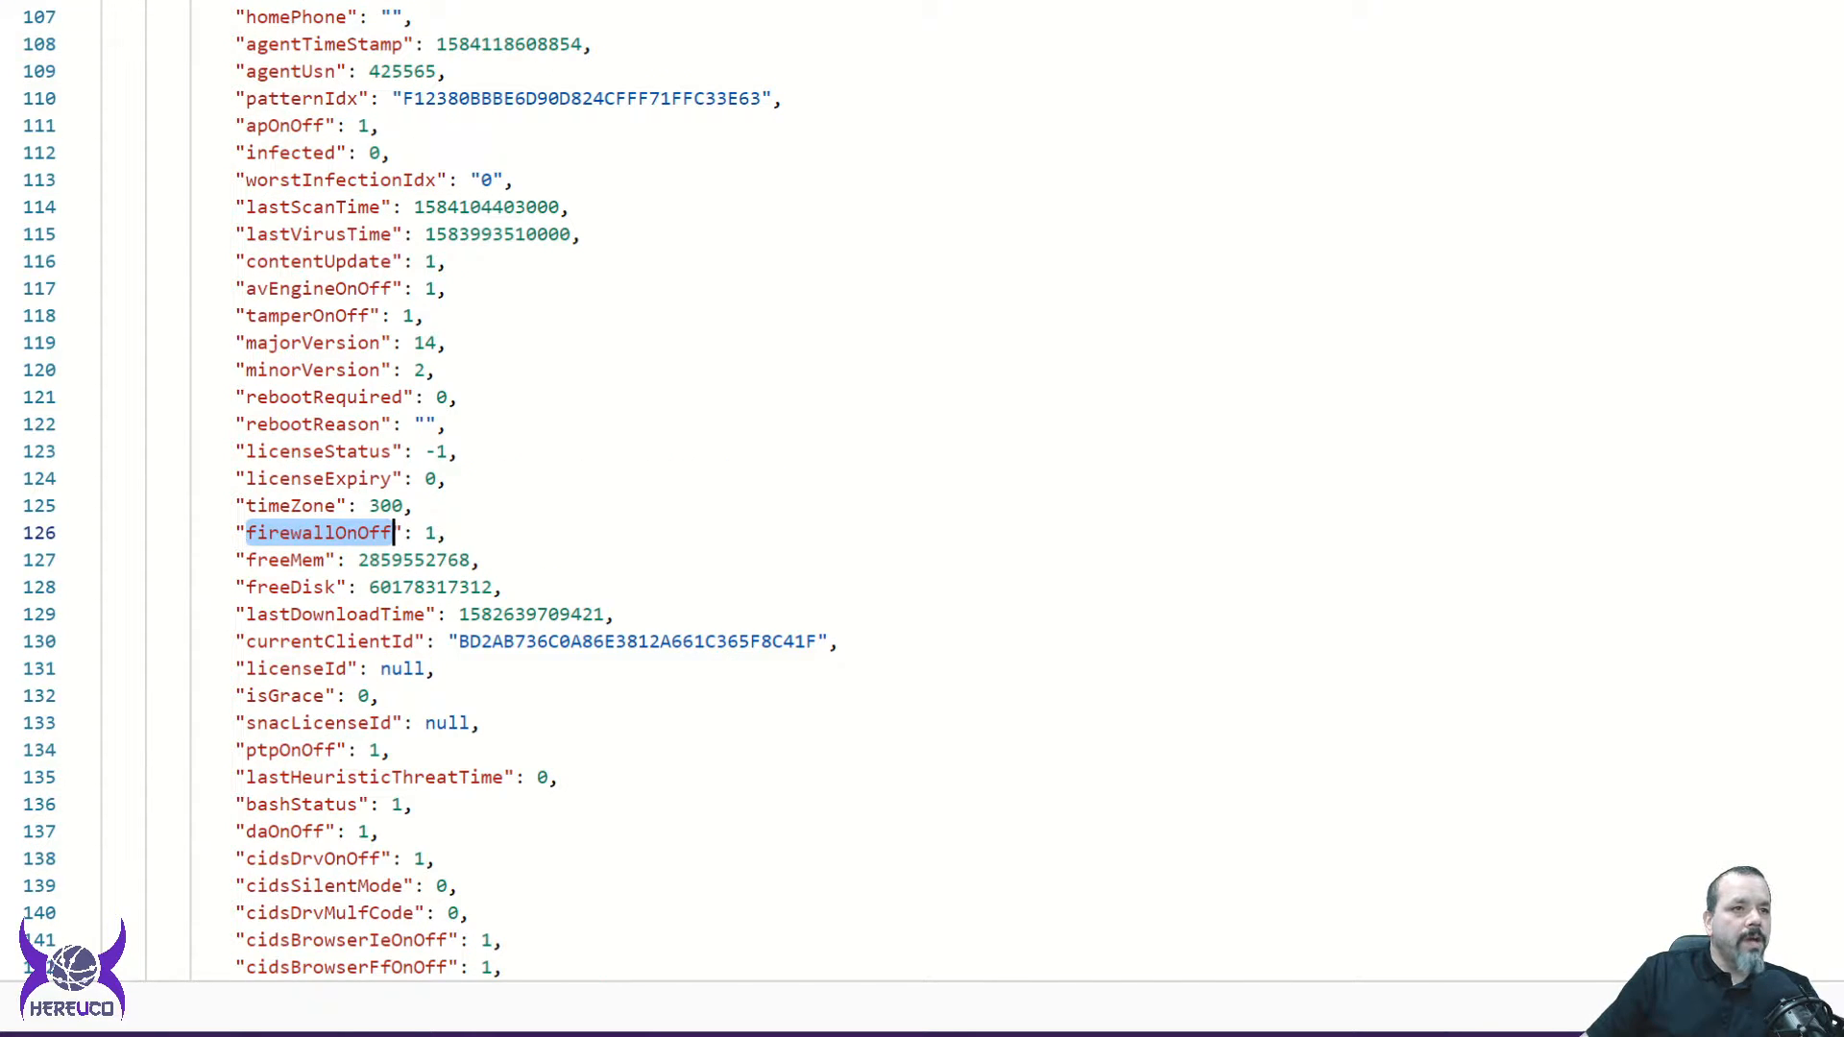
pyautogui.doubleClick(290, 587)
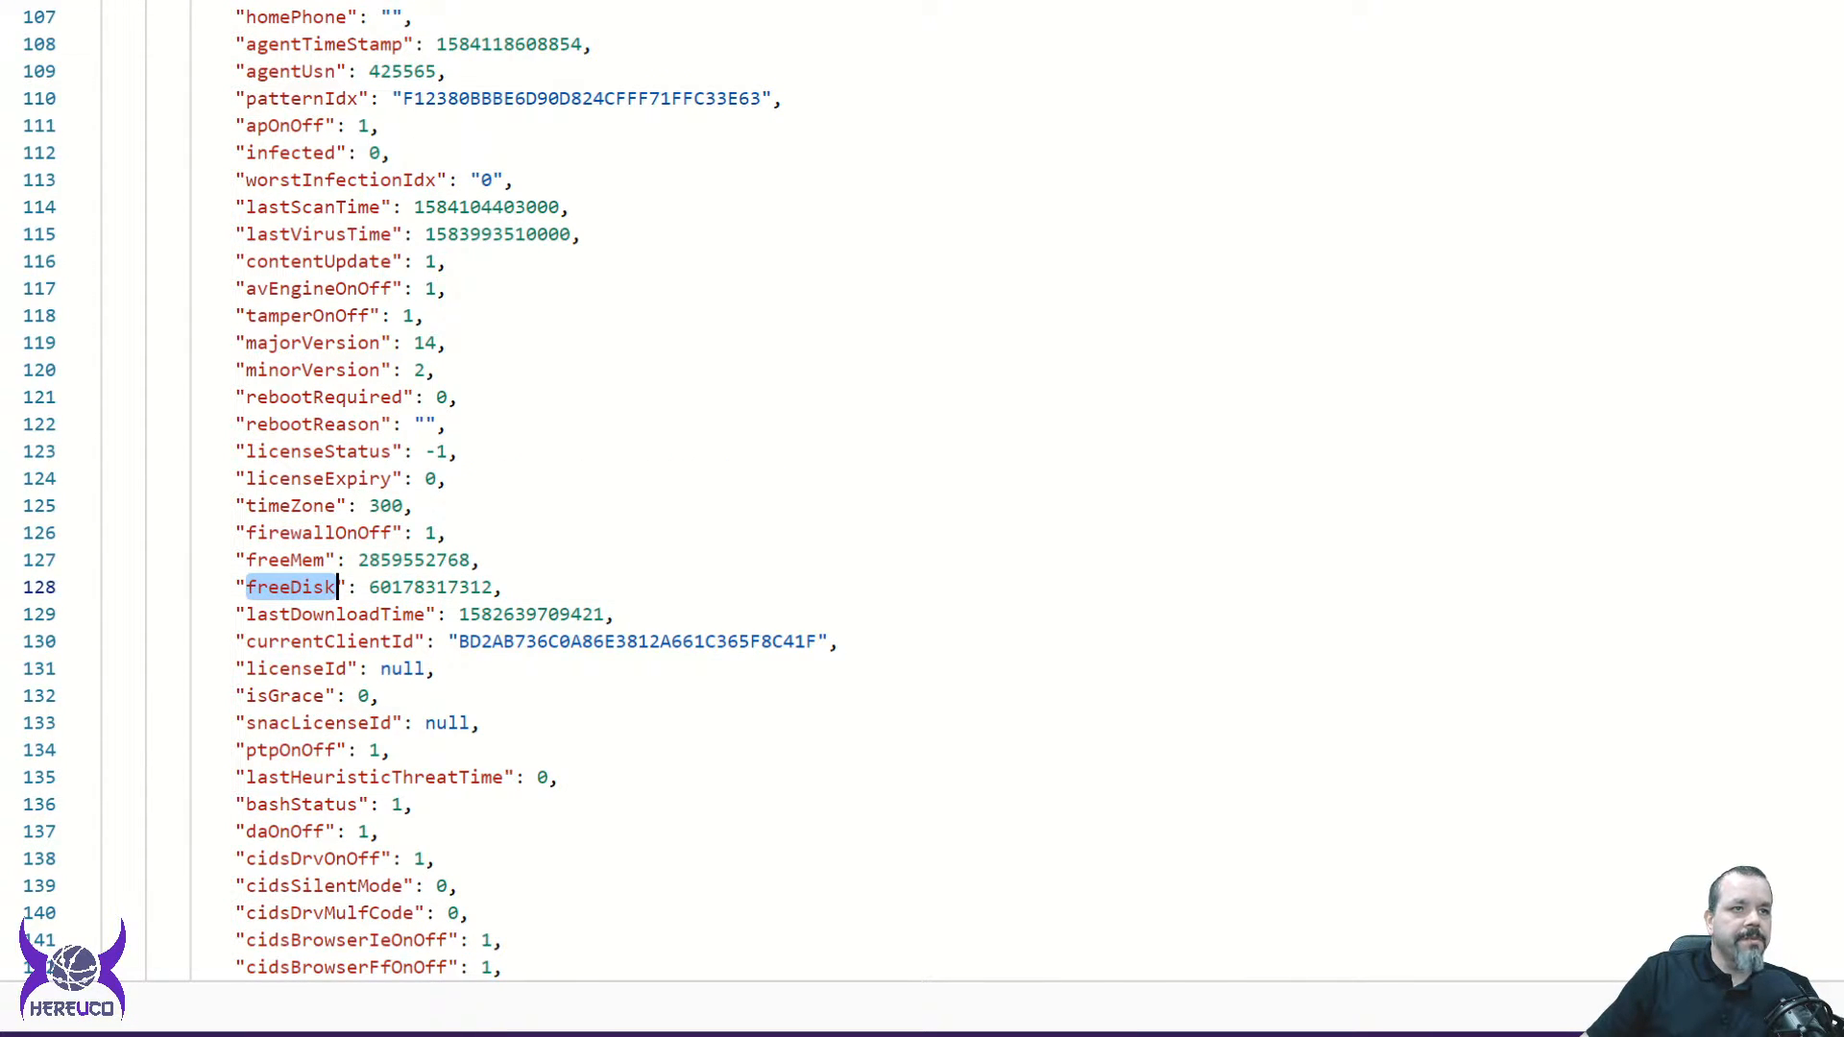
pyautogui.doubleClick(430, 587)
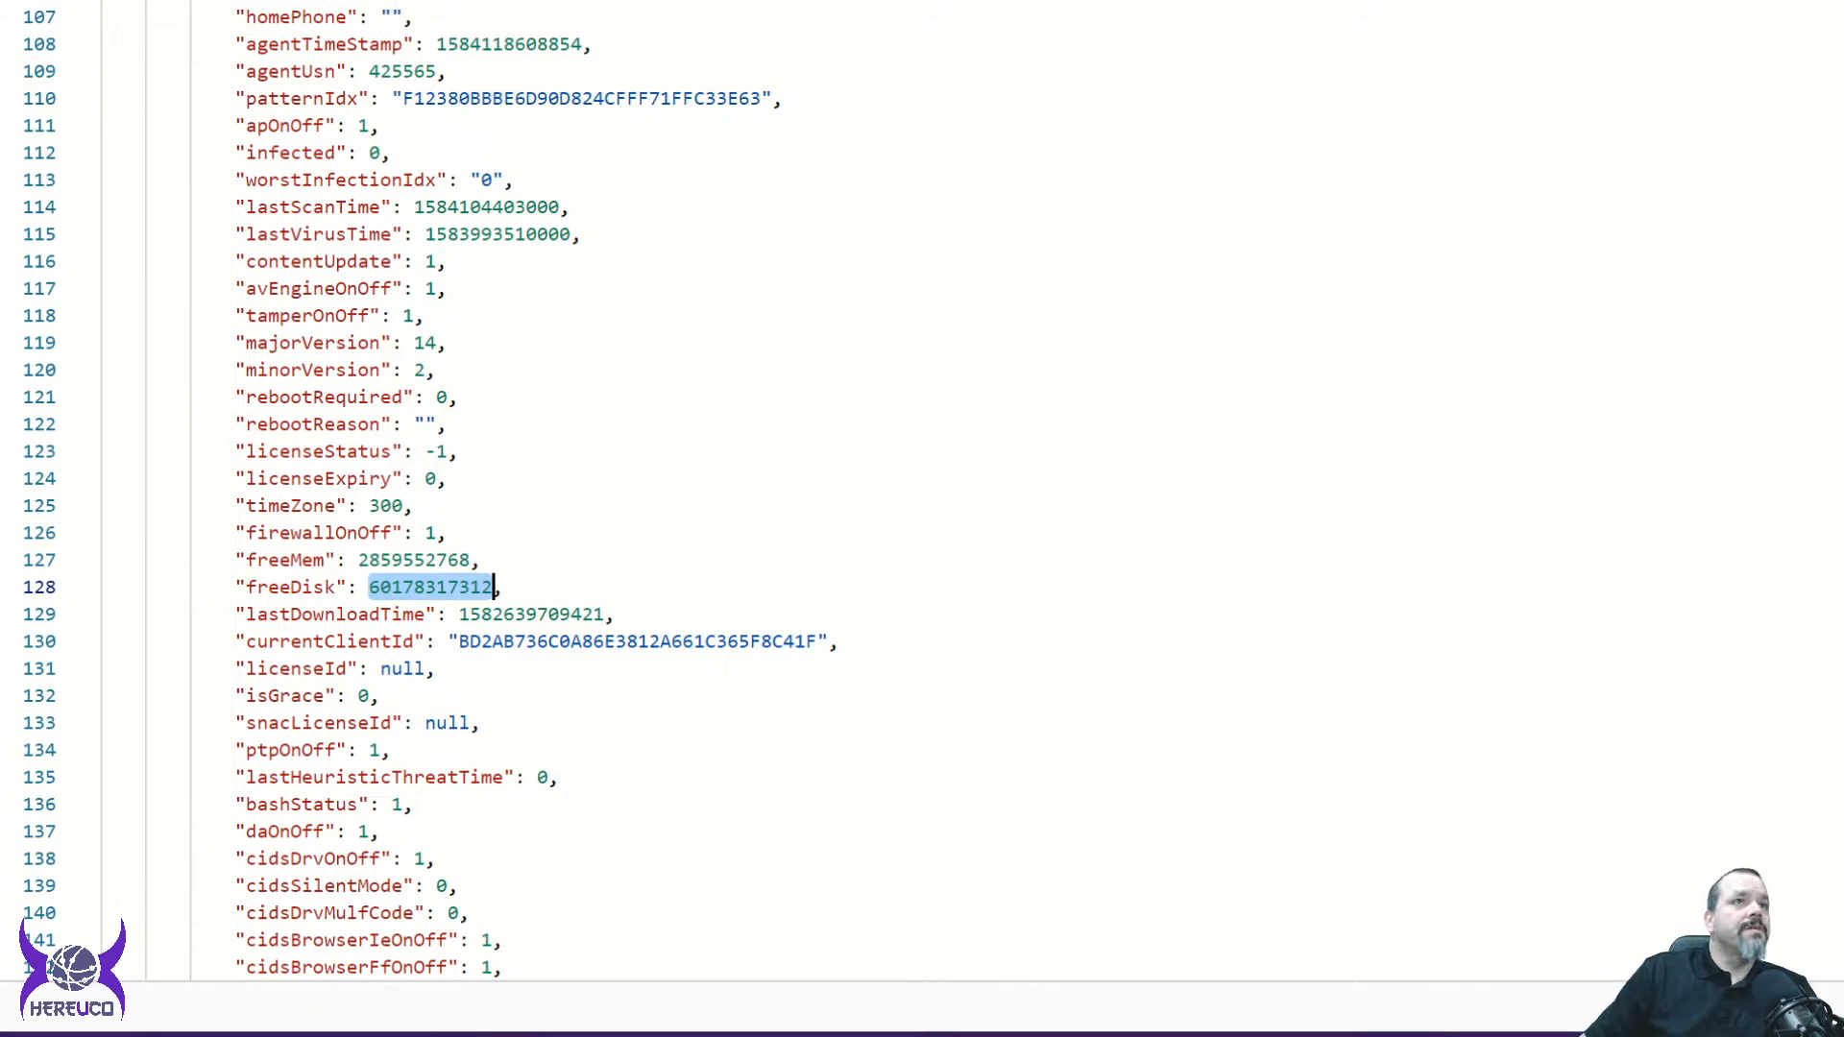
pyautogui.scroll(20, 921, 519)
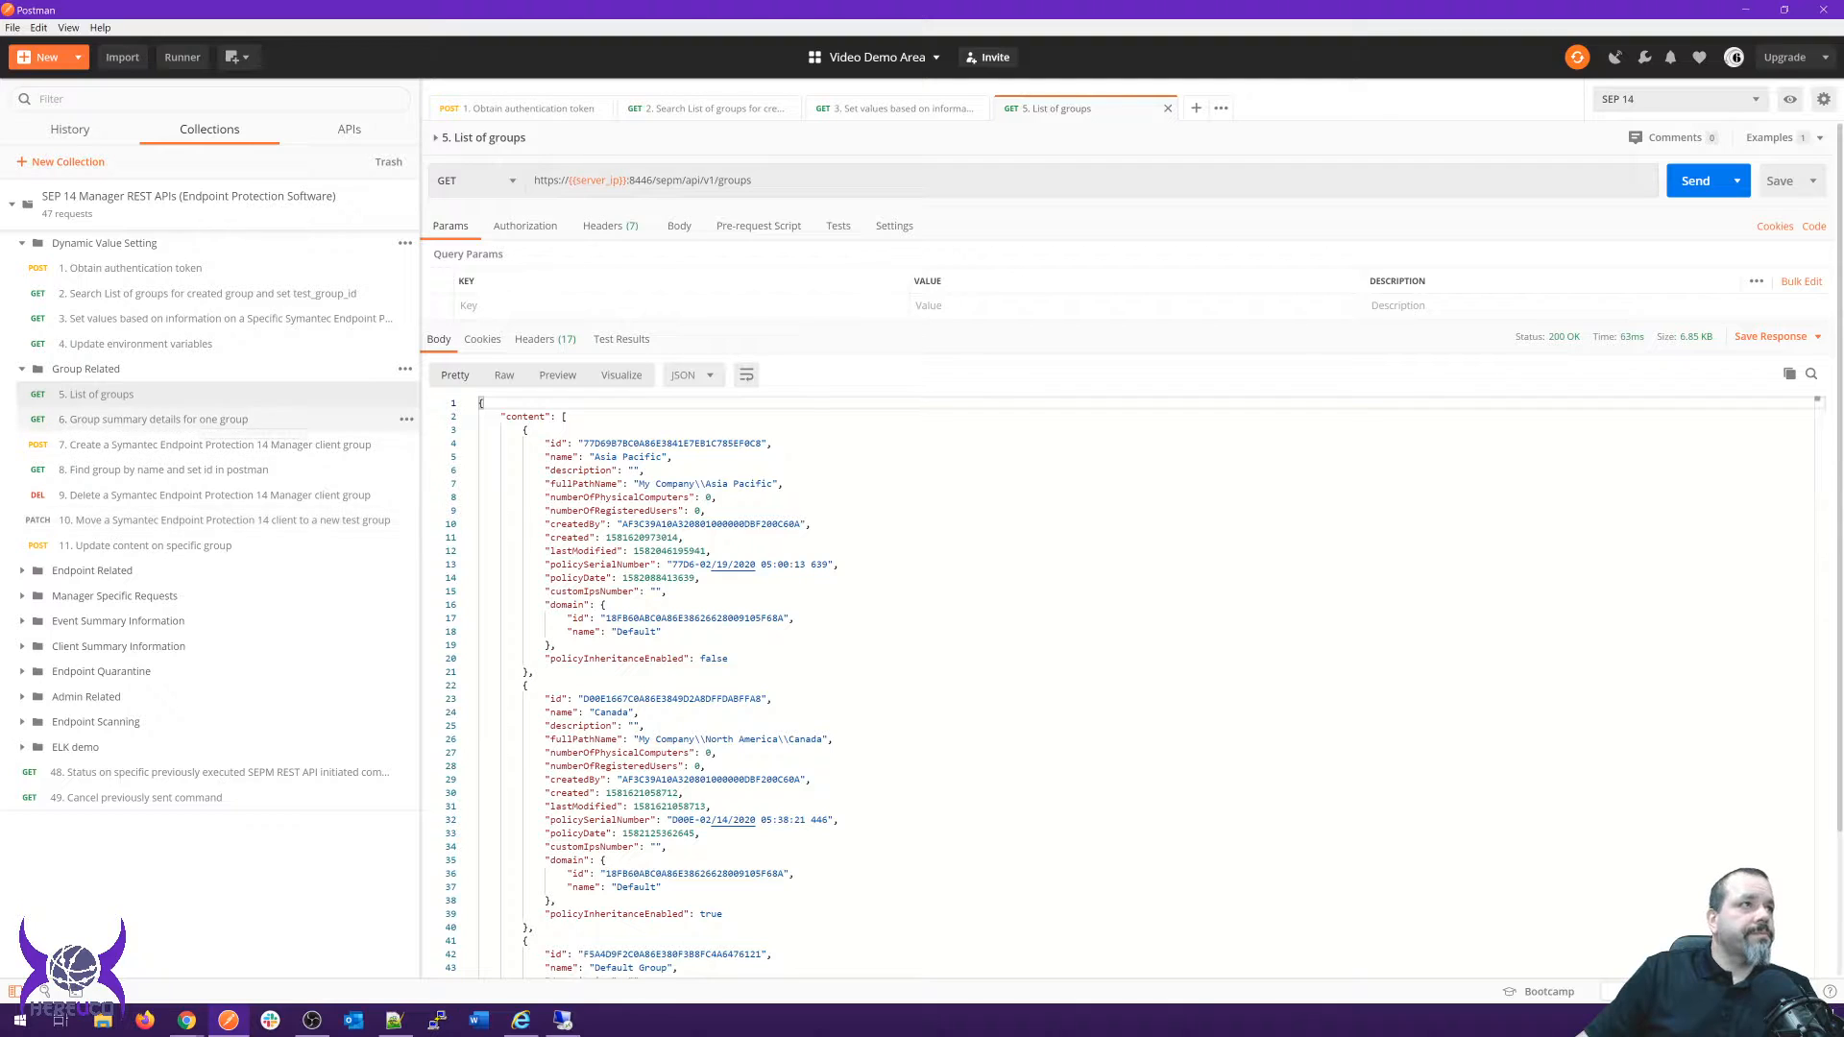
# Examine the List of groups request's endpoint and its Authorization header, which combines Bearer with the auth_token variable.
pyautogui.moveTo(751, 180); pyautogui.dragTo(629, 180)
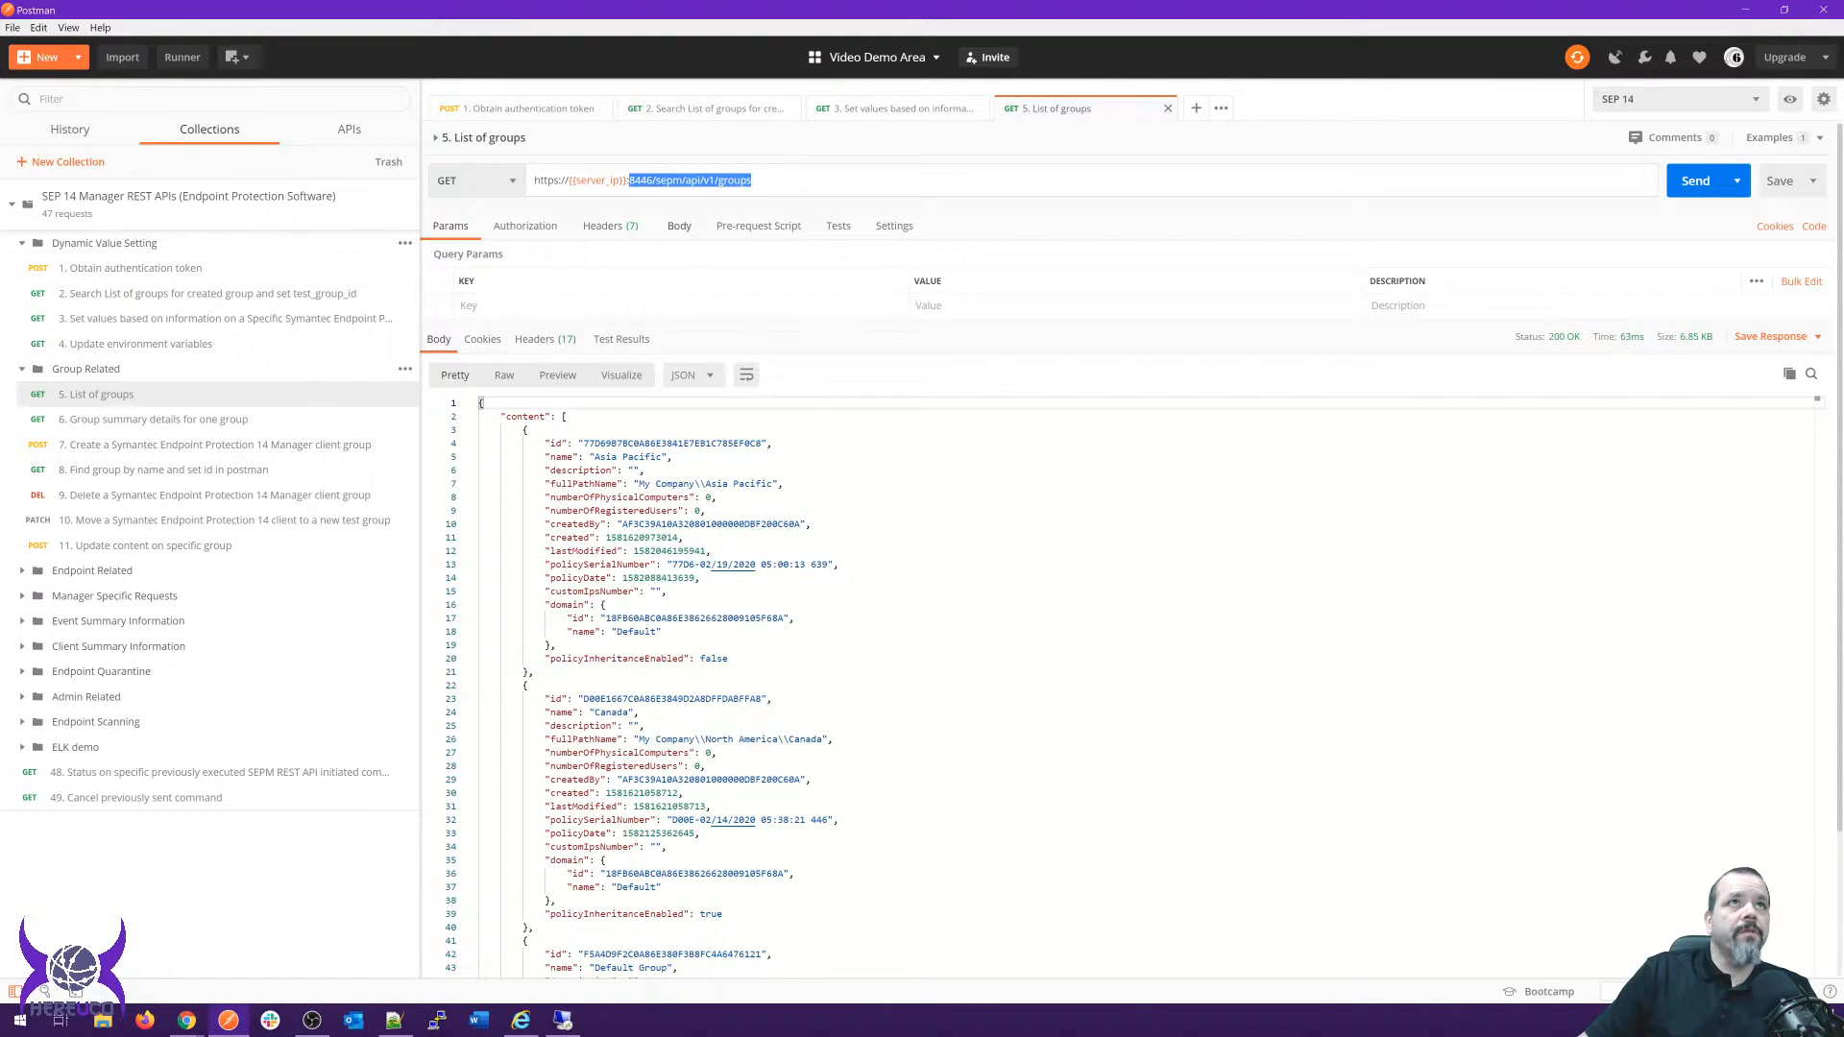
pyautogui.click(610, 226)
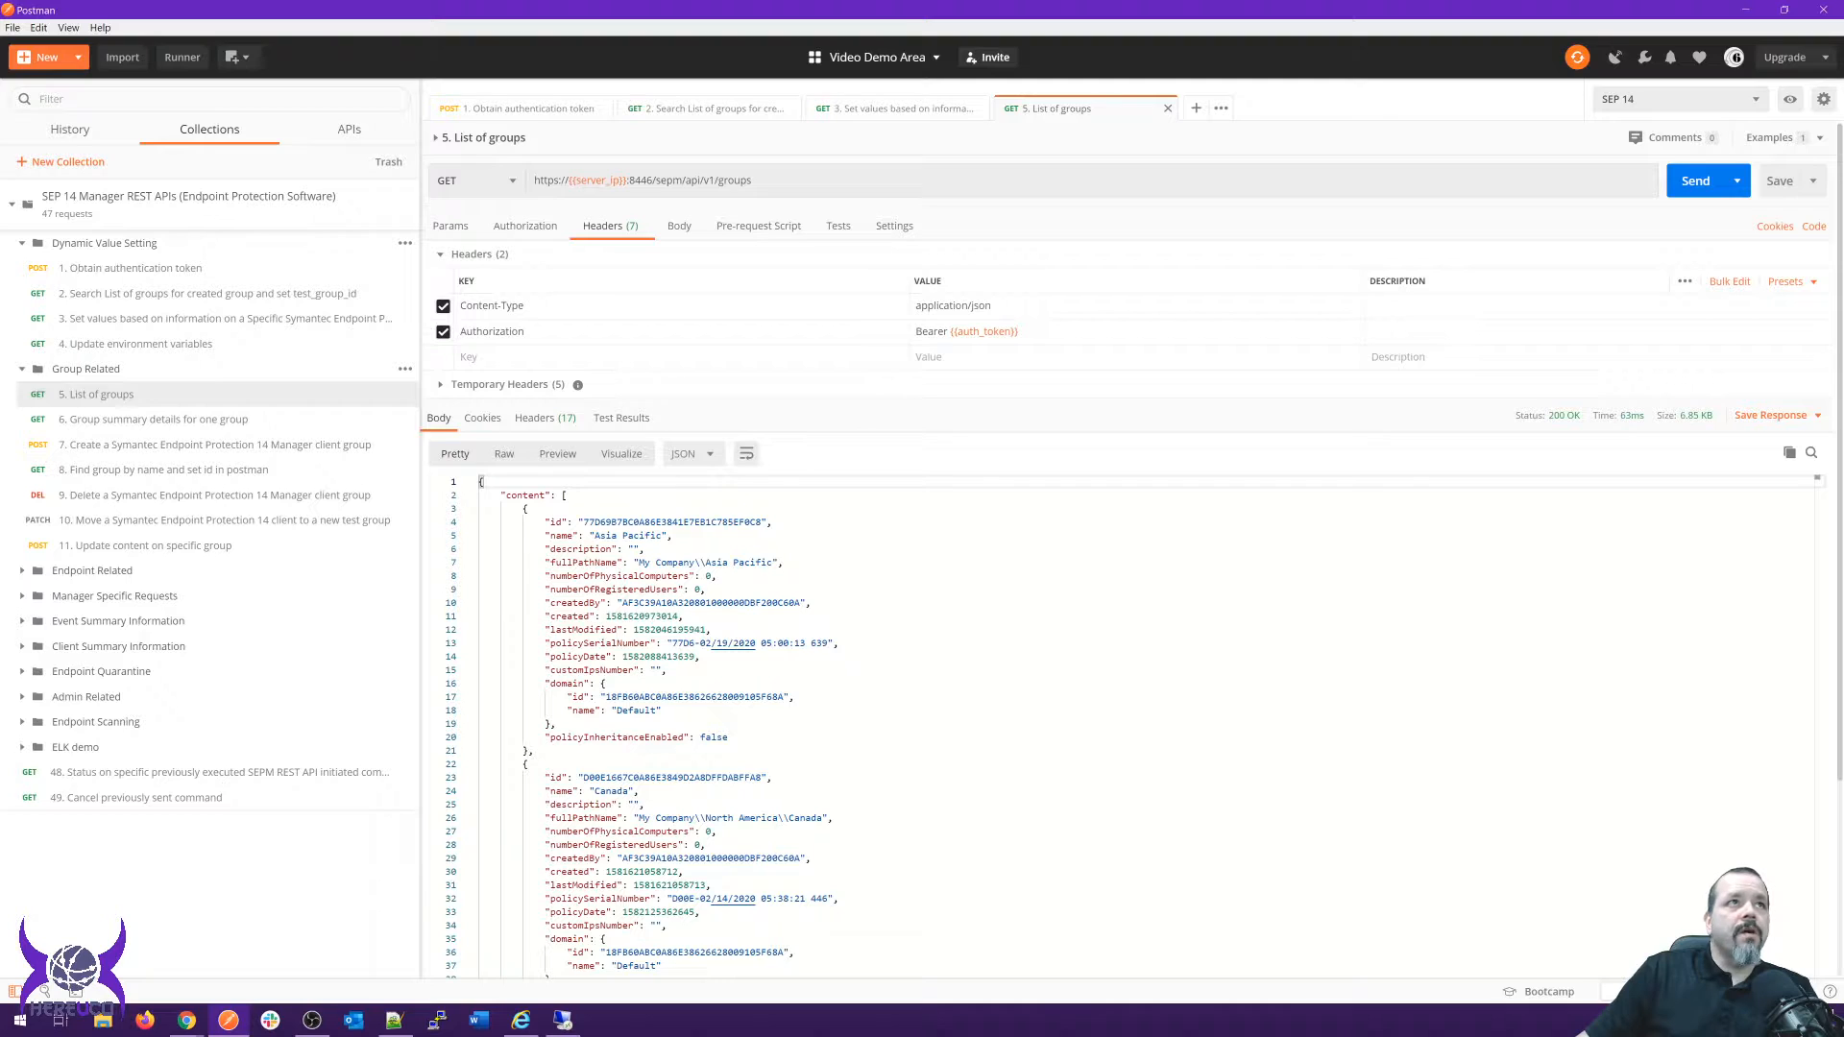
pyautogui.moveTo(526, 331); pyautogui.dragTo(459, 332)
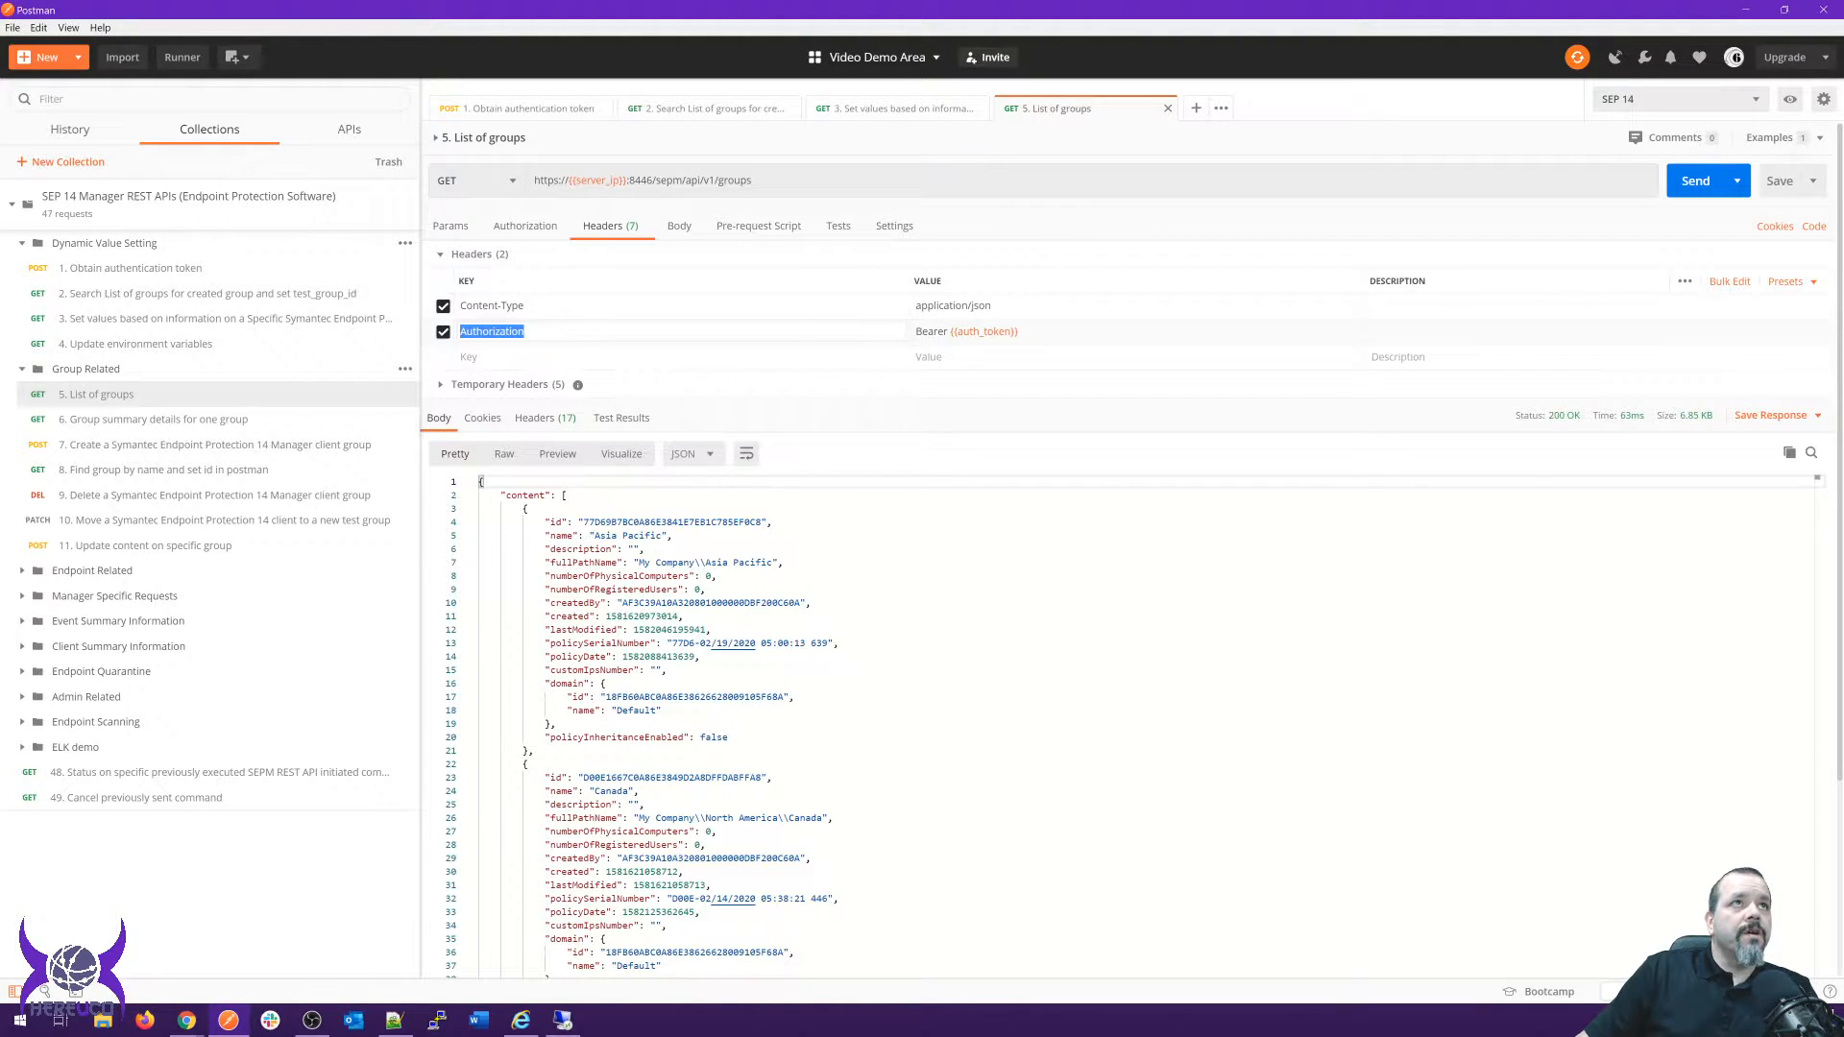
pyautogui.moveTo(949, 331); pyautogui.dragTo(915, 331)
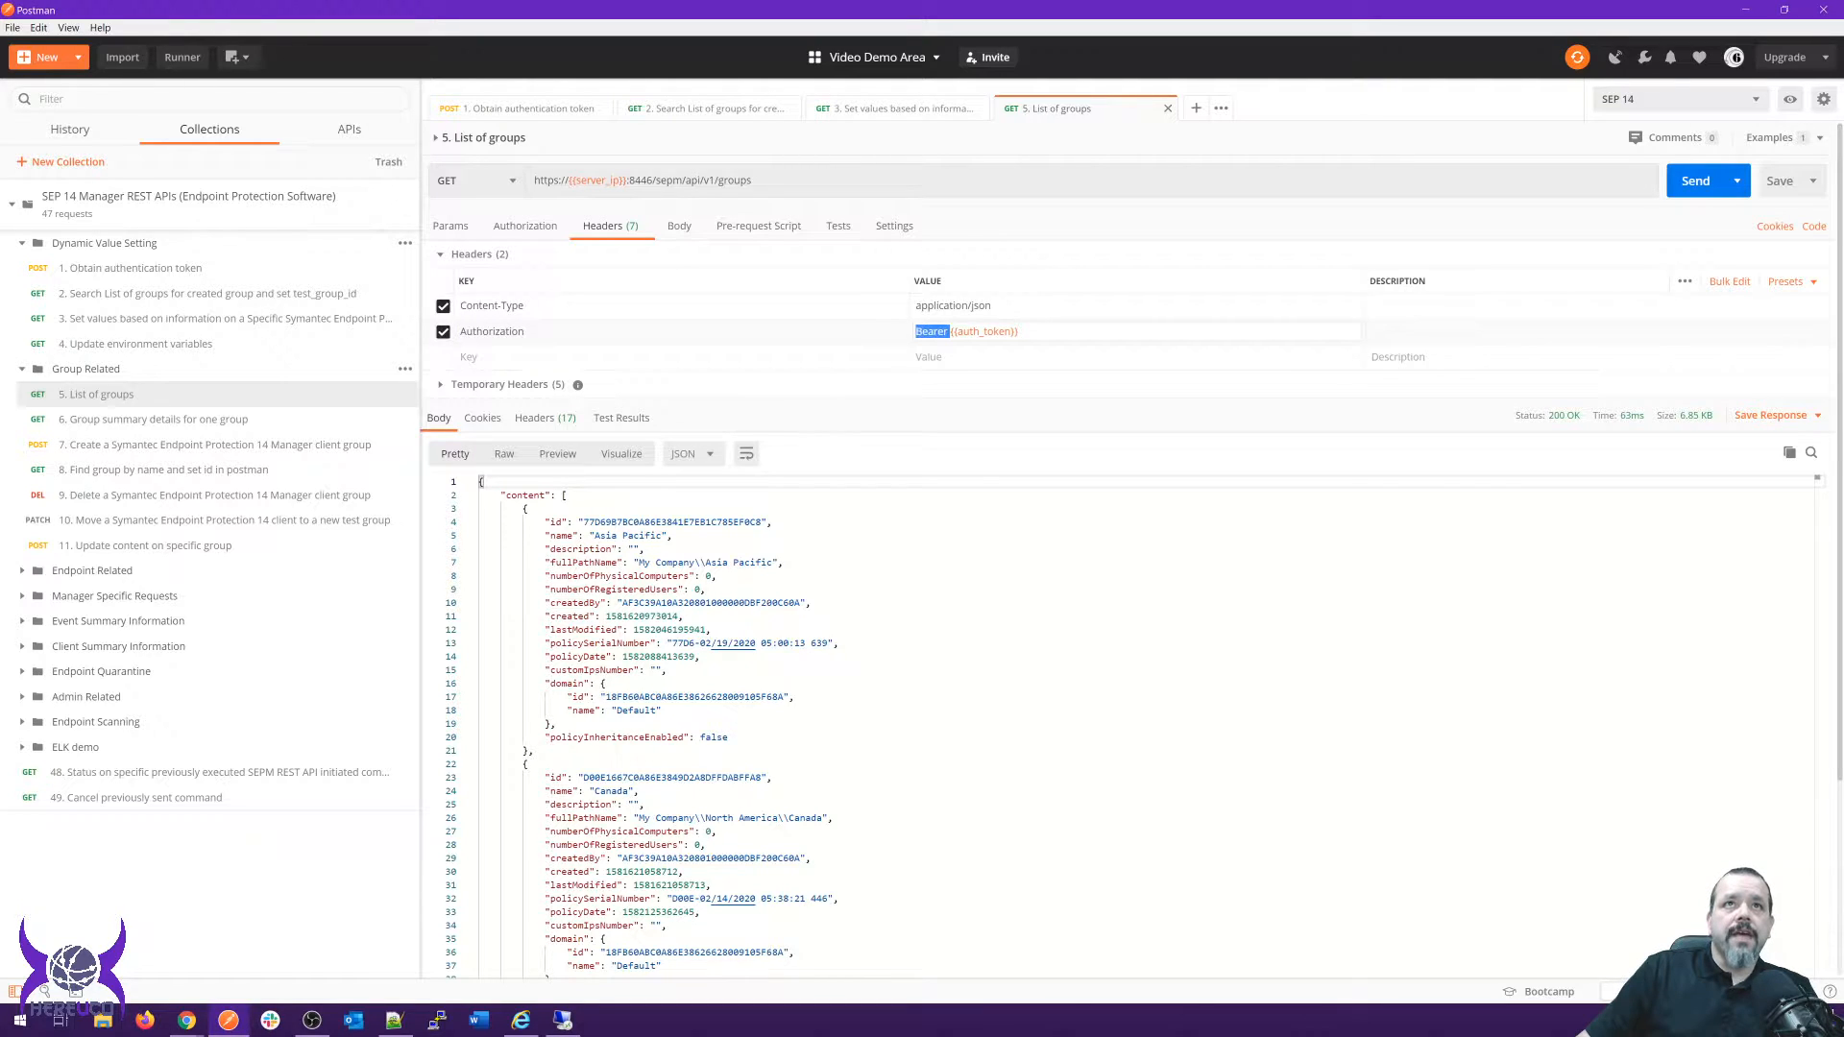
pyautogui.click(984, 331)
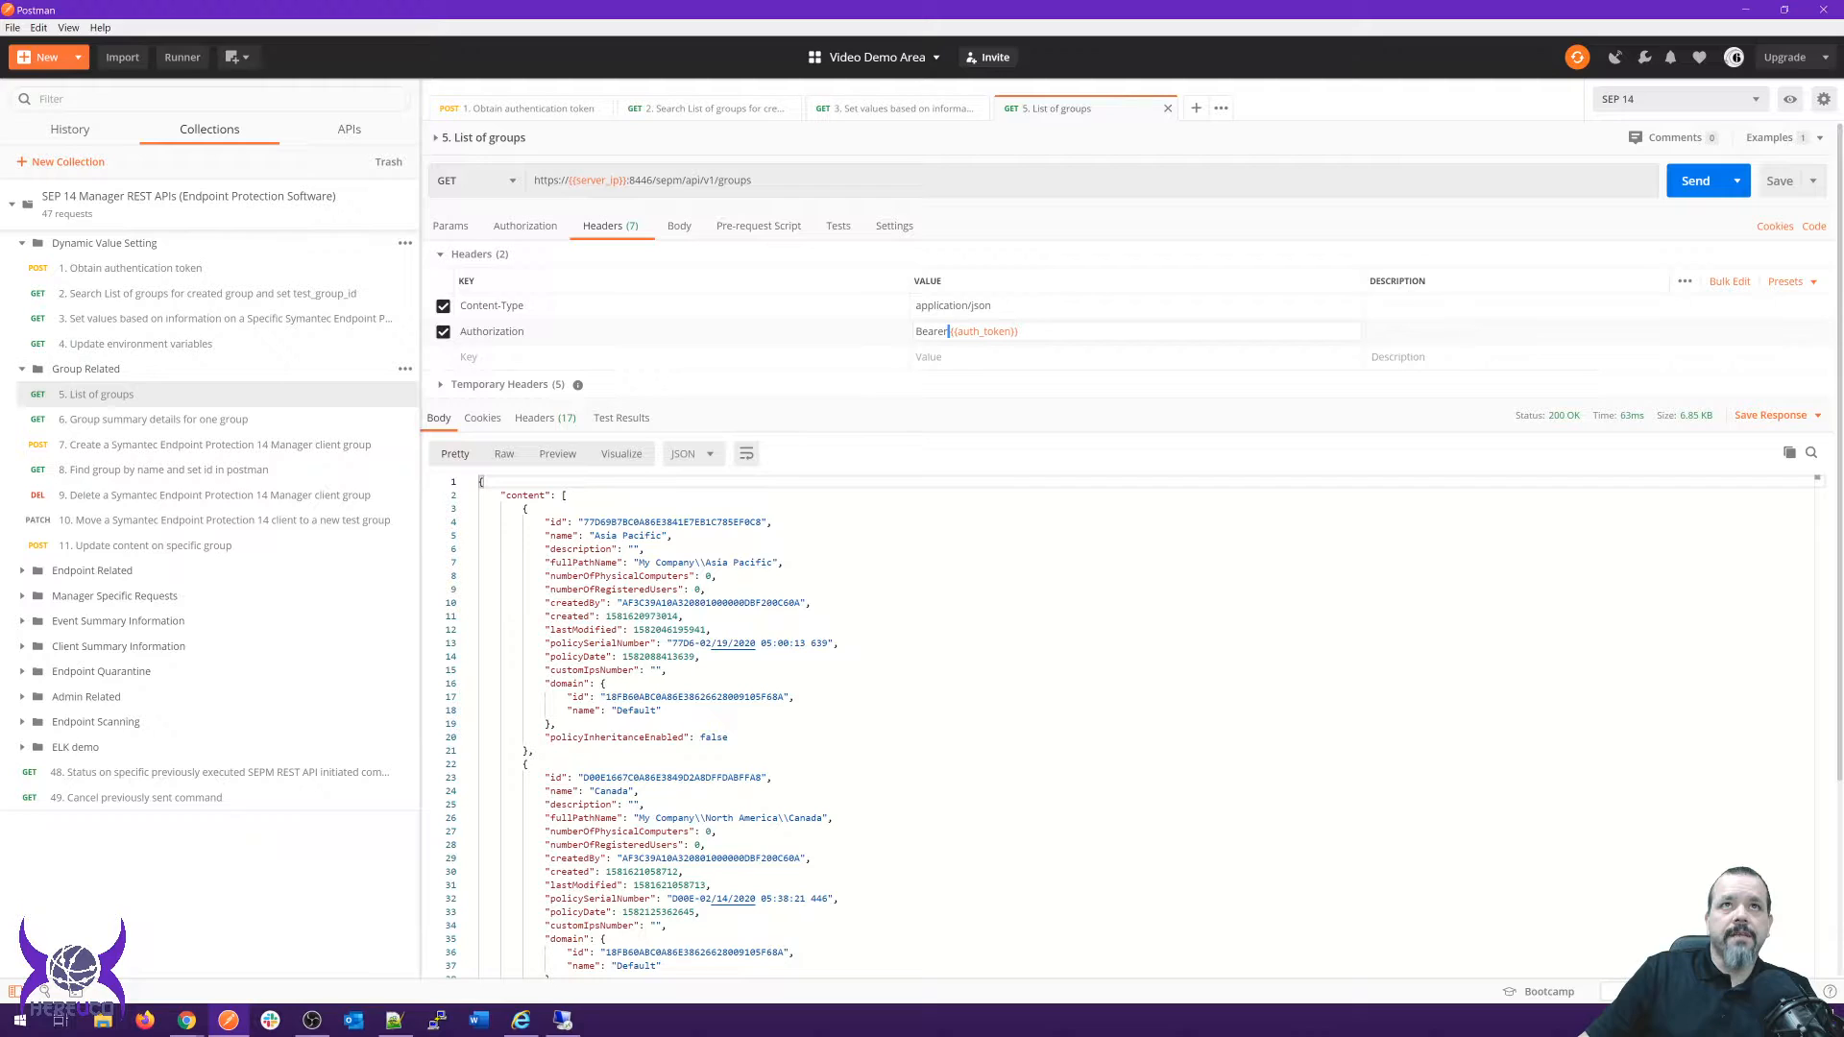
pyautogui.click(1018, 331)
pyautogui.moveTo(982, 337)
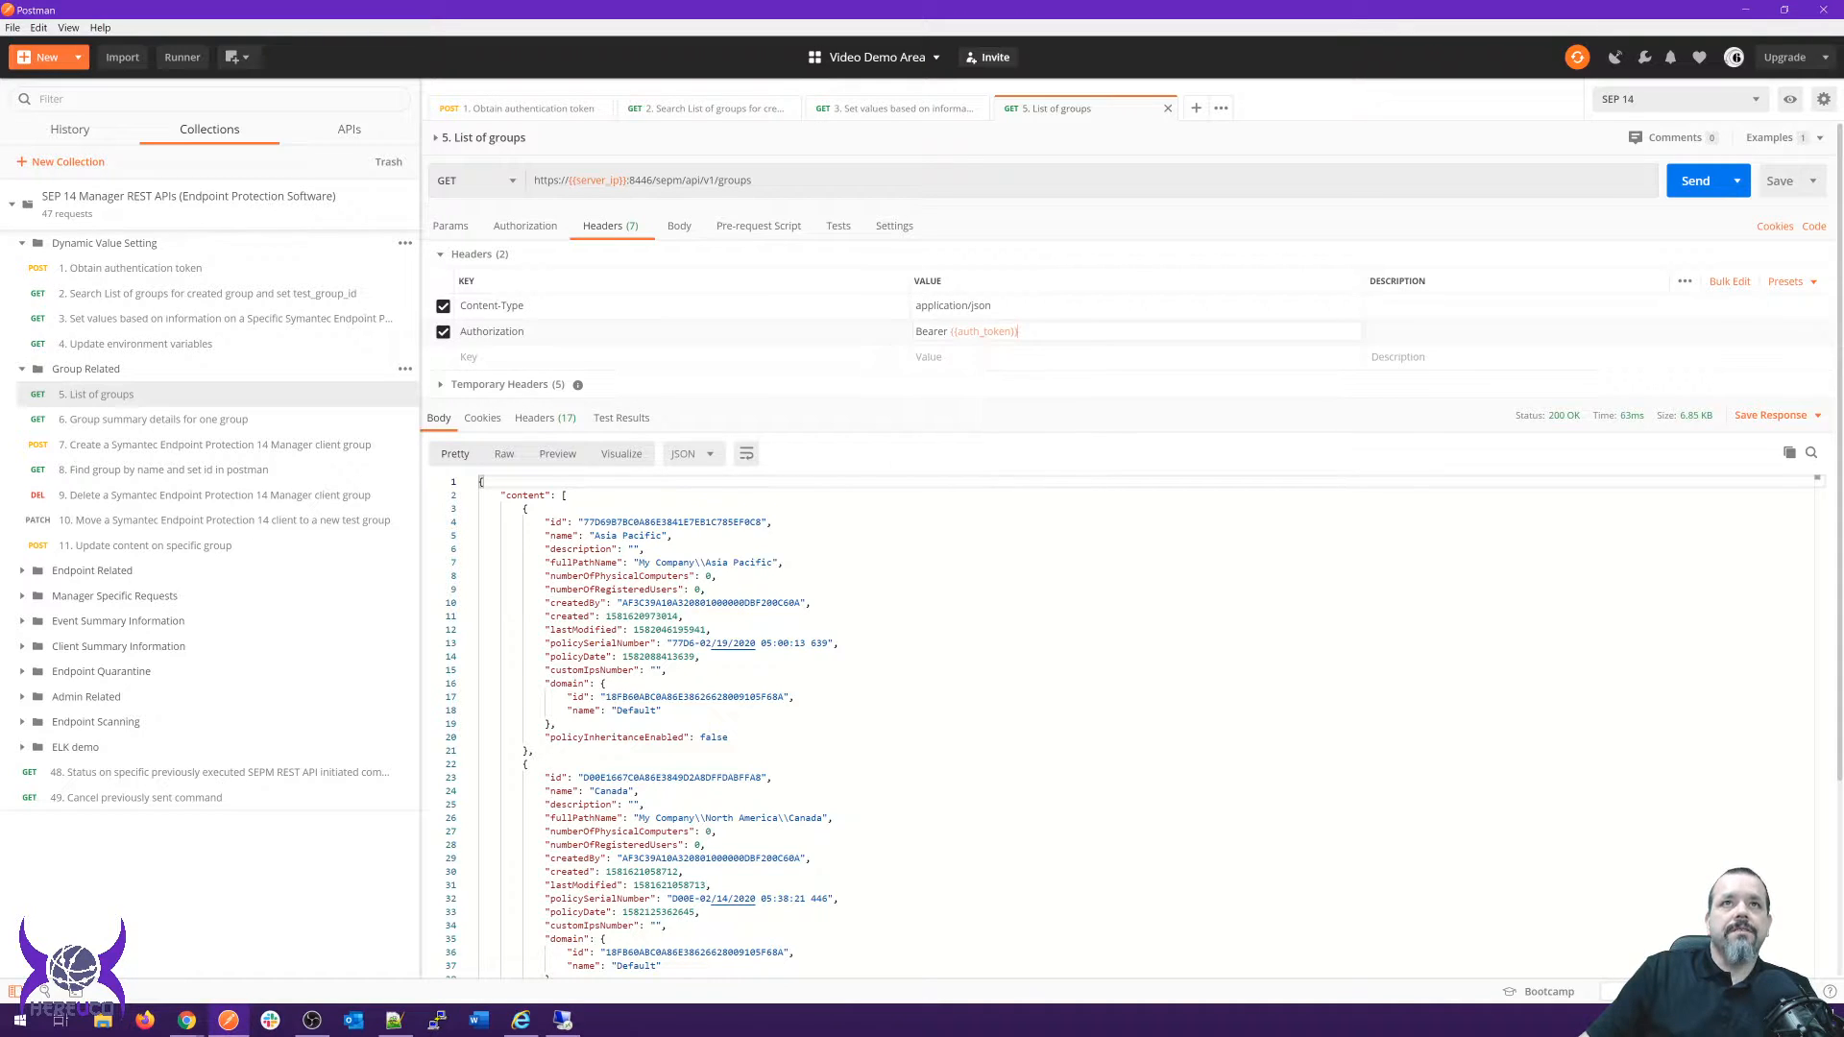
pyautogui.click(1019, 332)
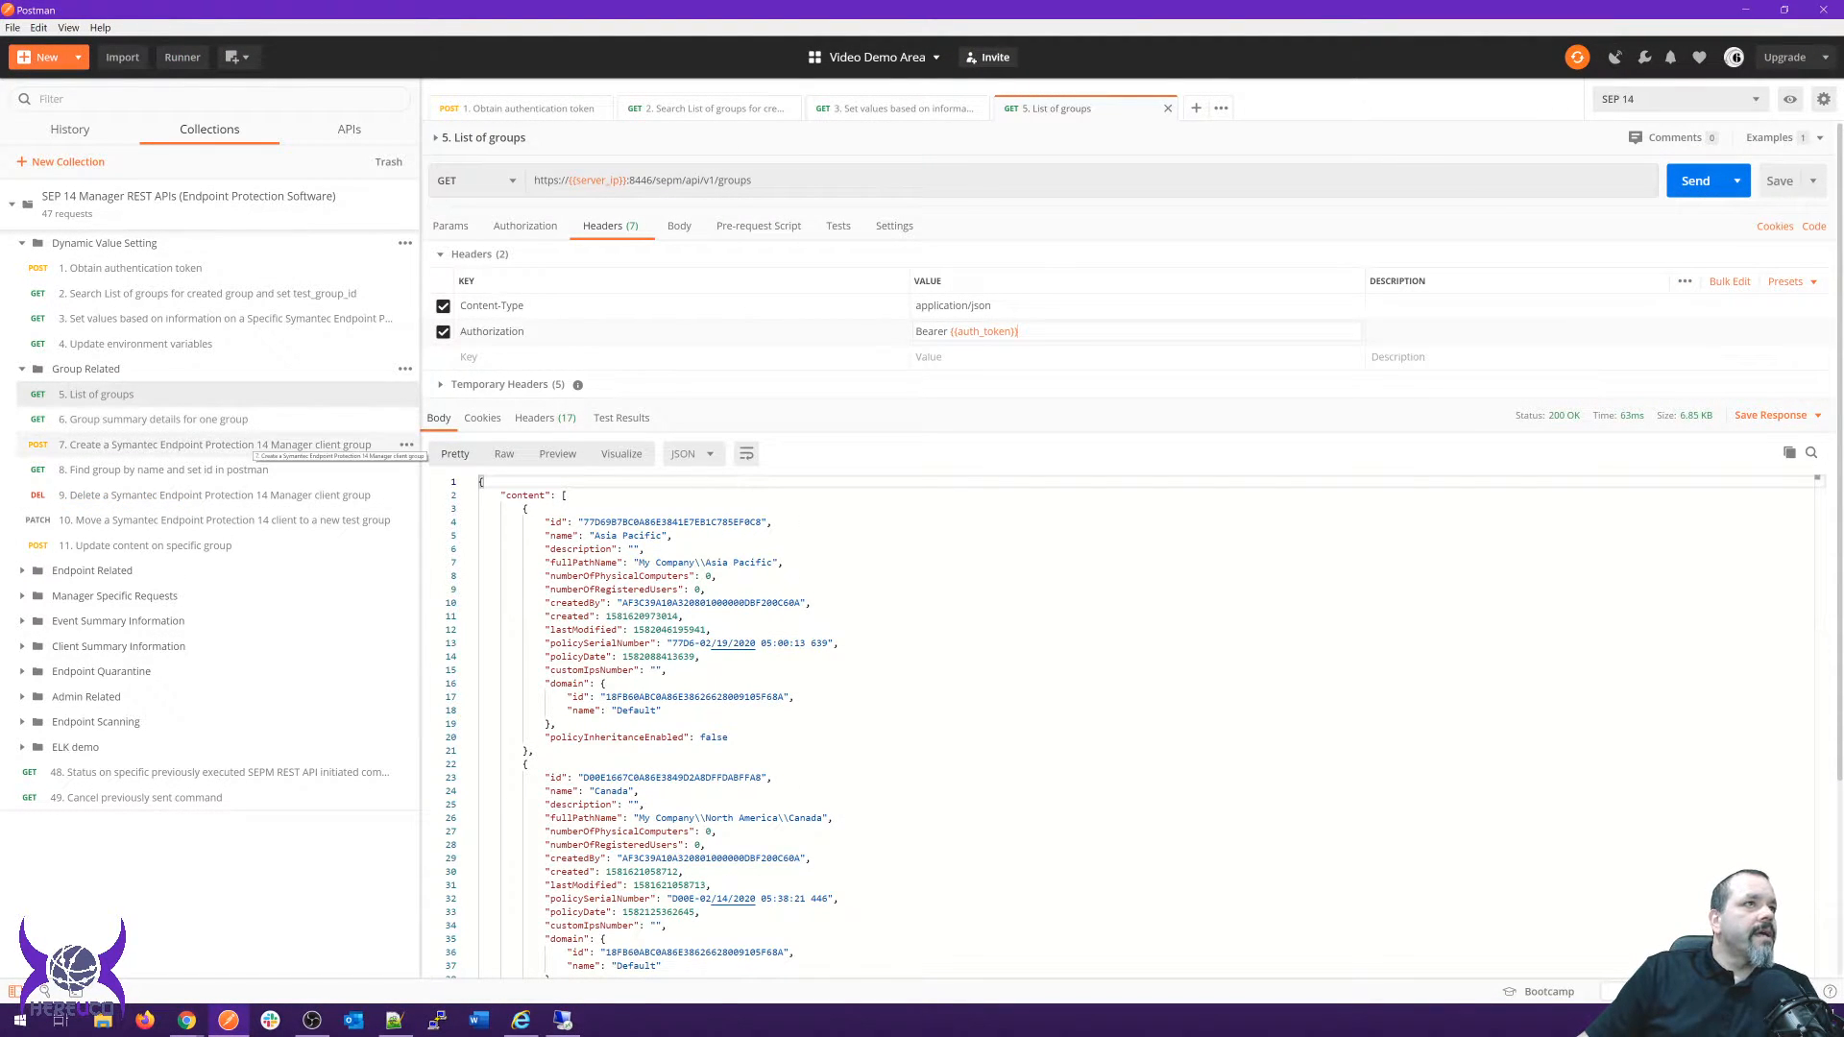
# Open the request that creates a client group and examine its JSON body and the mycompany_parent_folder_id variable in its URL.
pyautogui.click(212, 444)
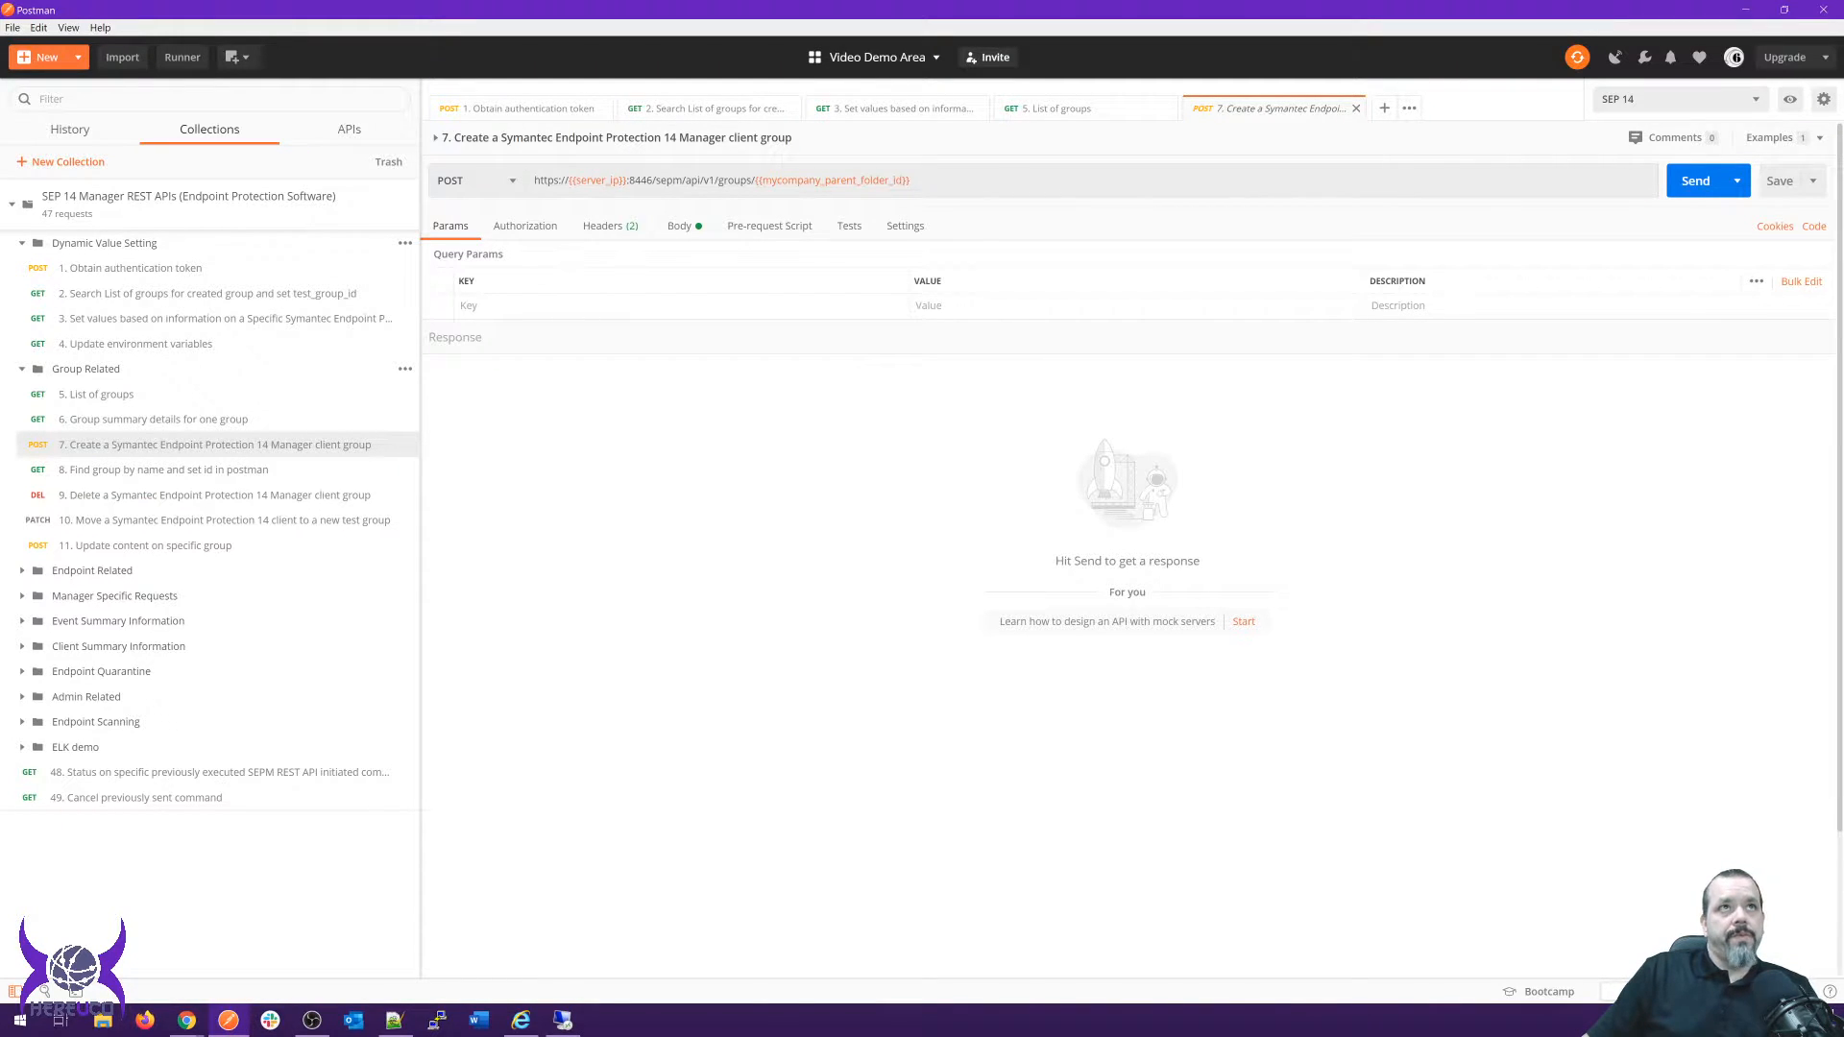
pyautogui.click(679, 225)
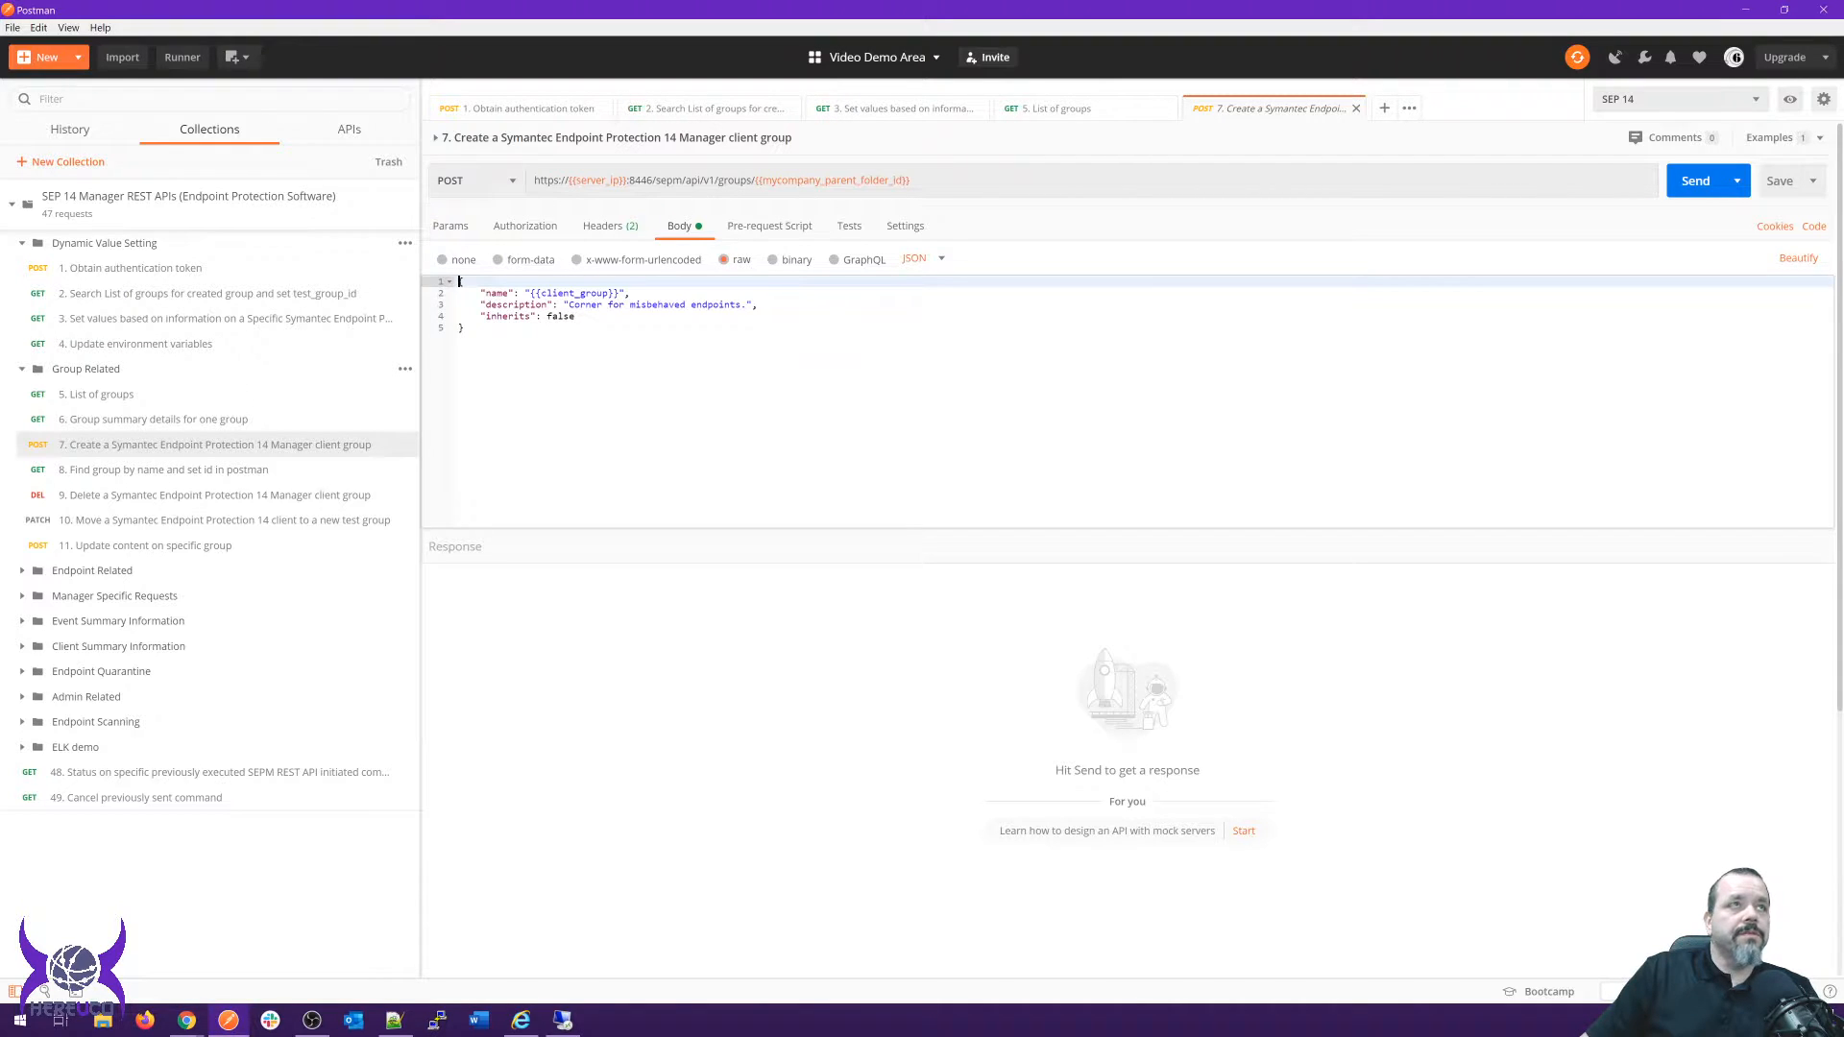
pyautogui.moveTo(471, 331); pyautogui.dragTo(459, 280)
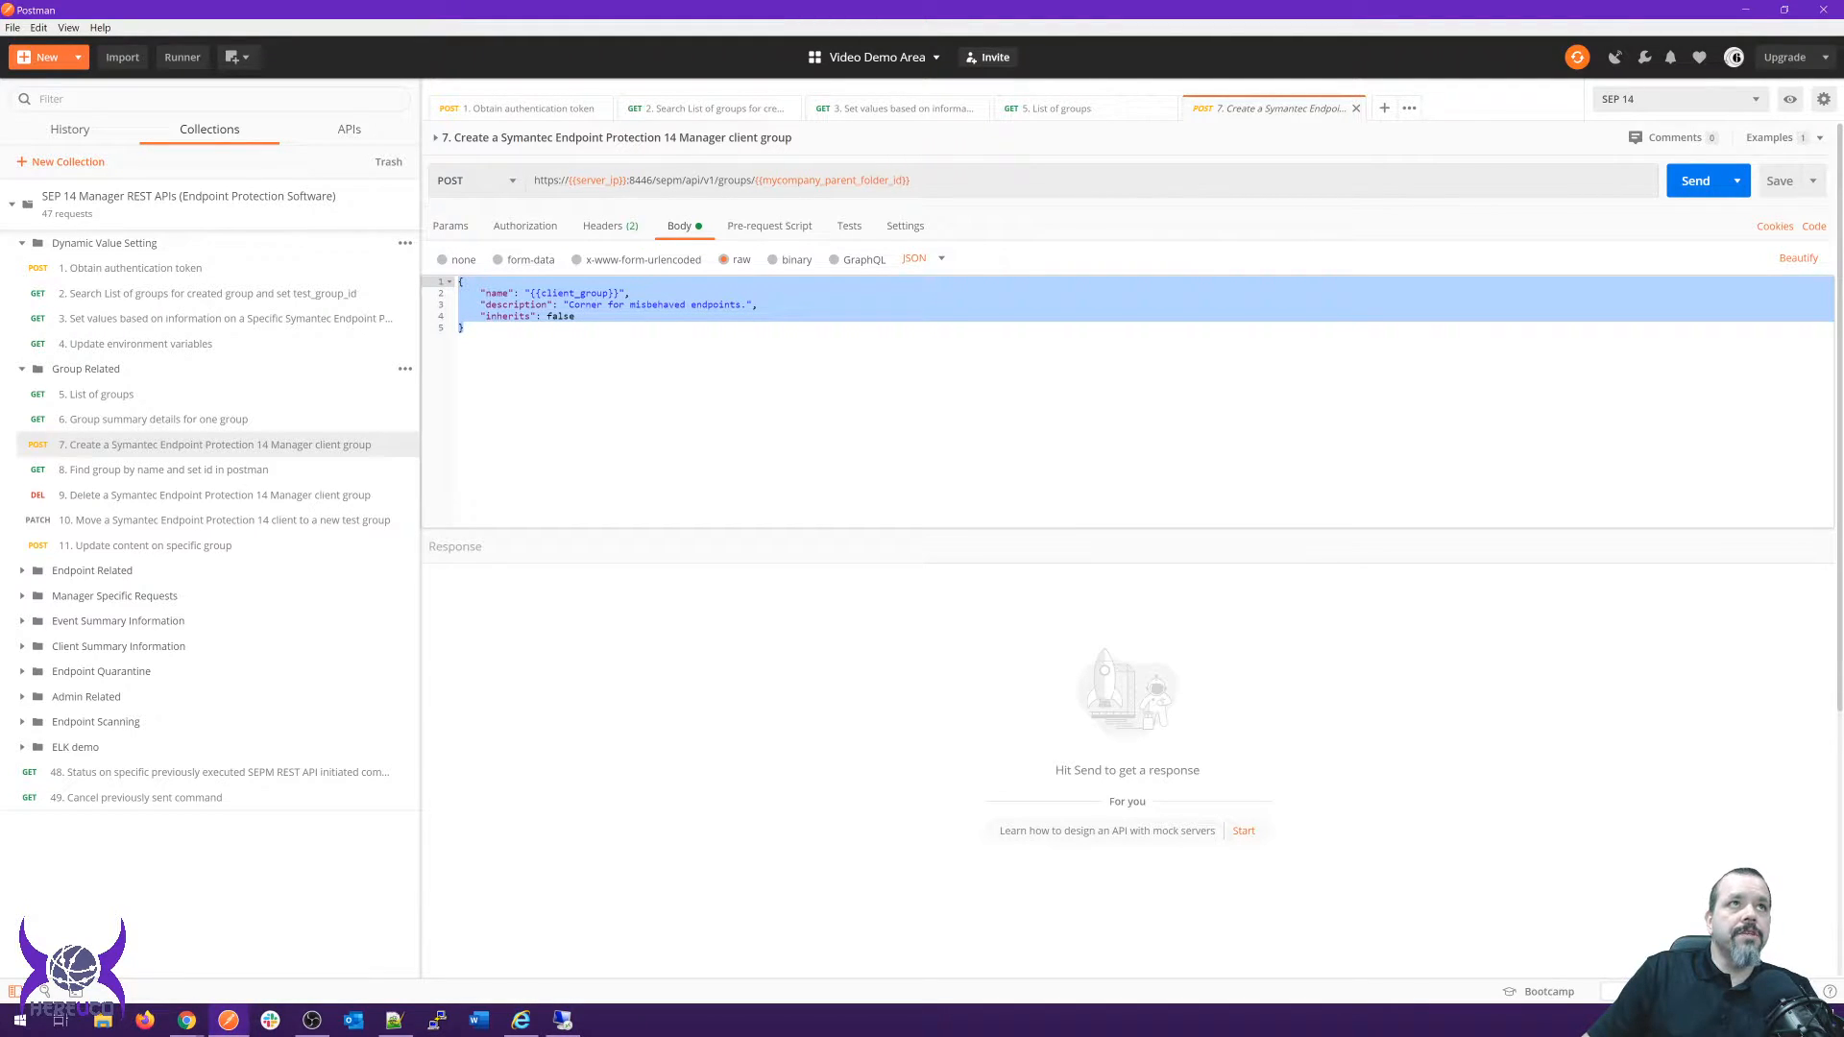
pyautogui.click(576, 316)
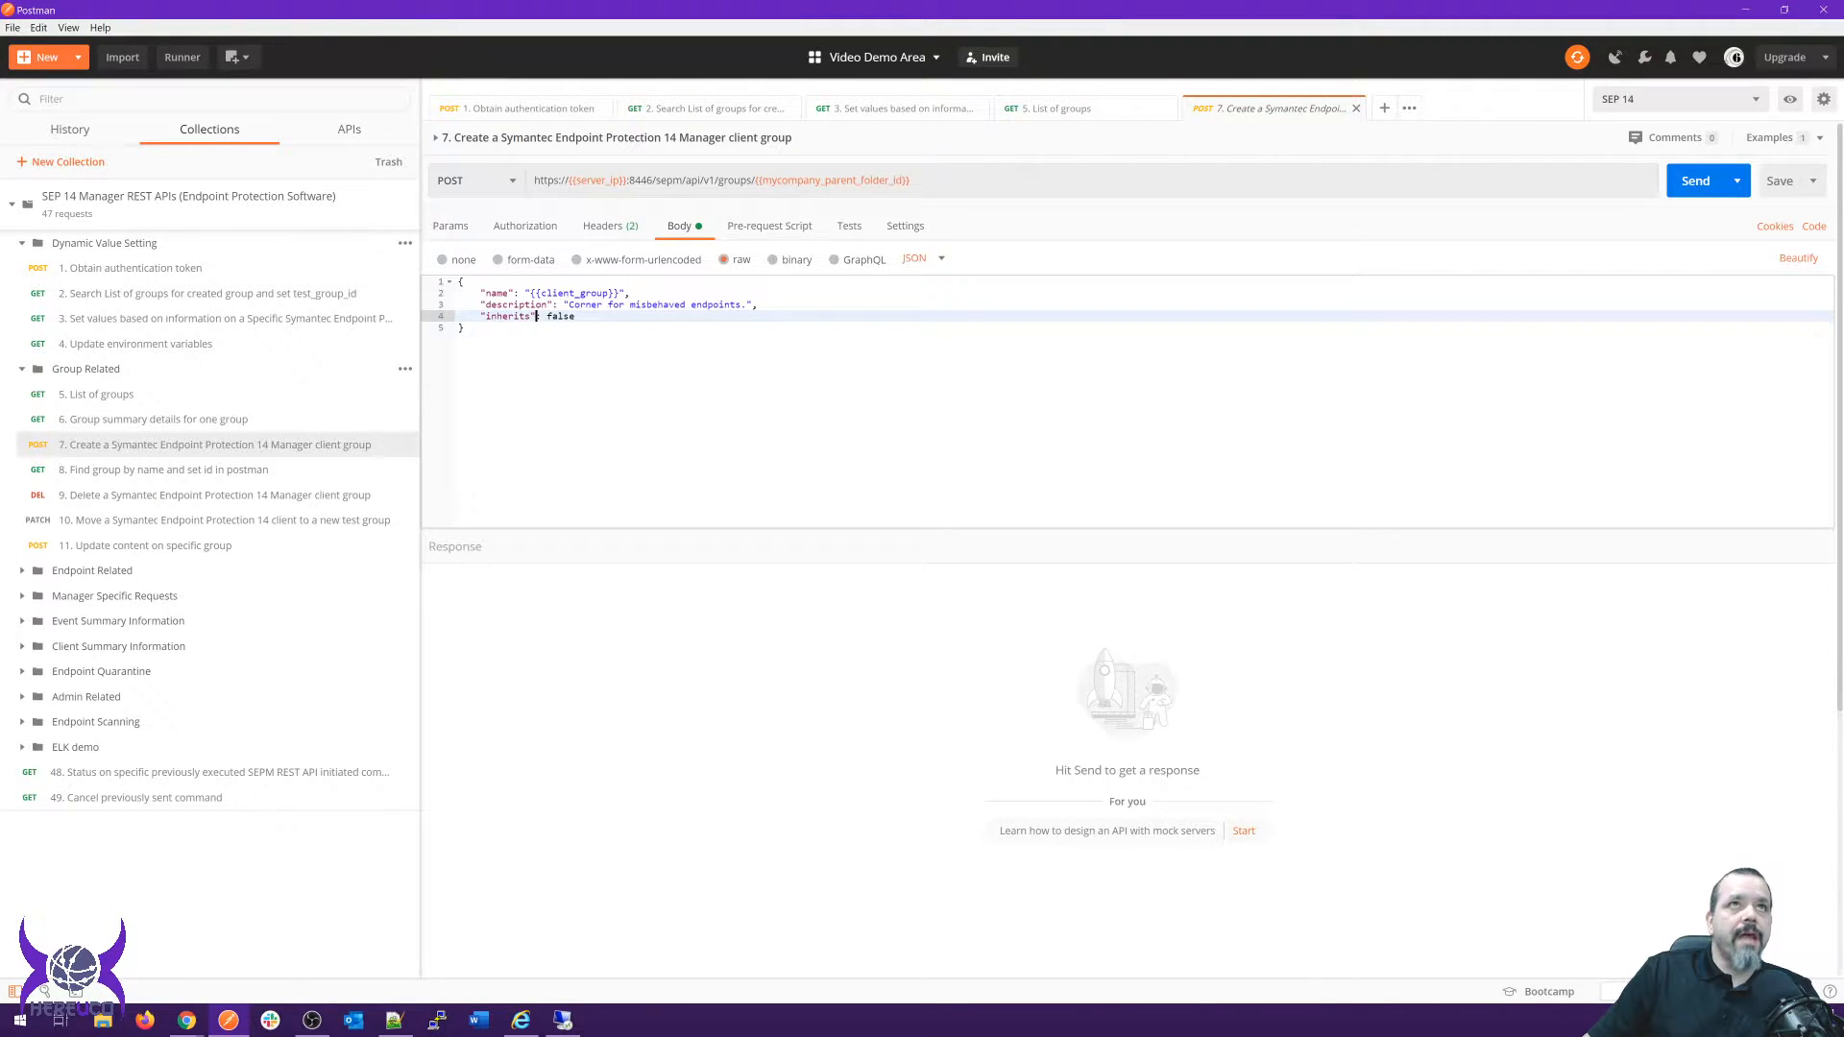
pyautogui.moveTo(826, 185)
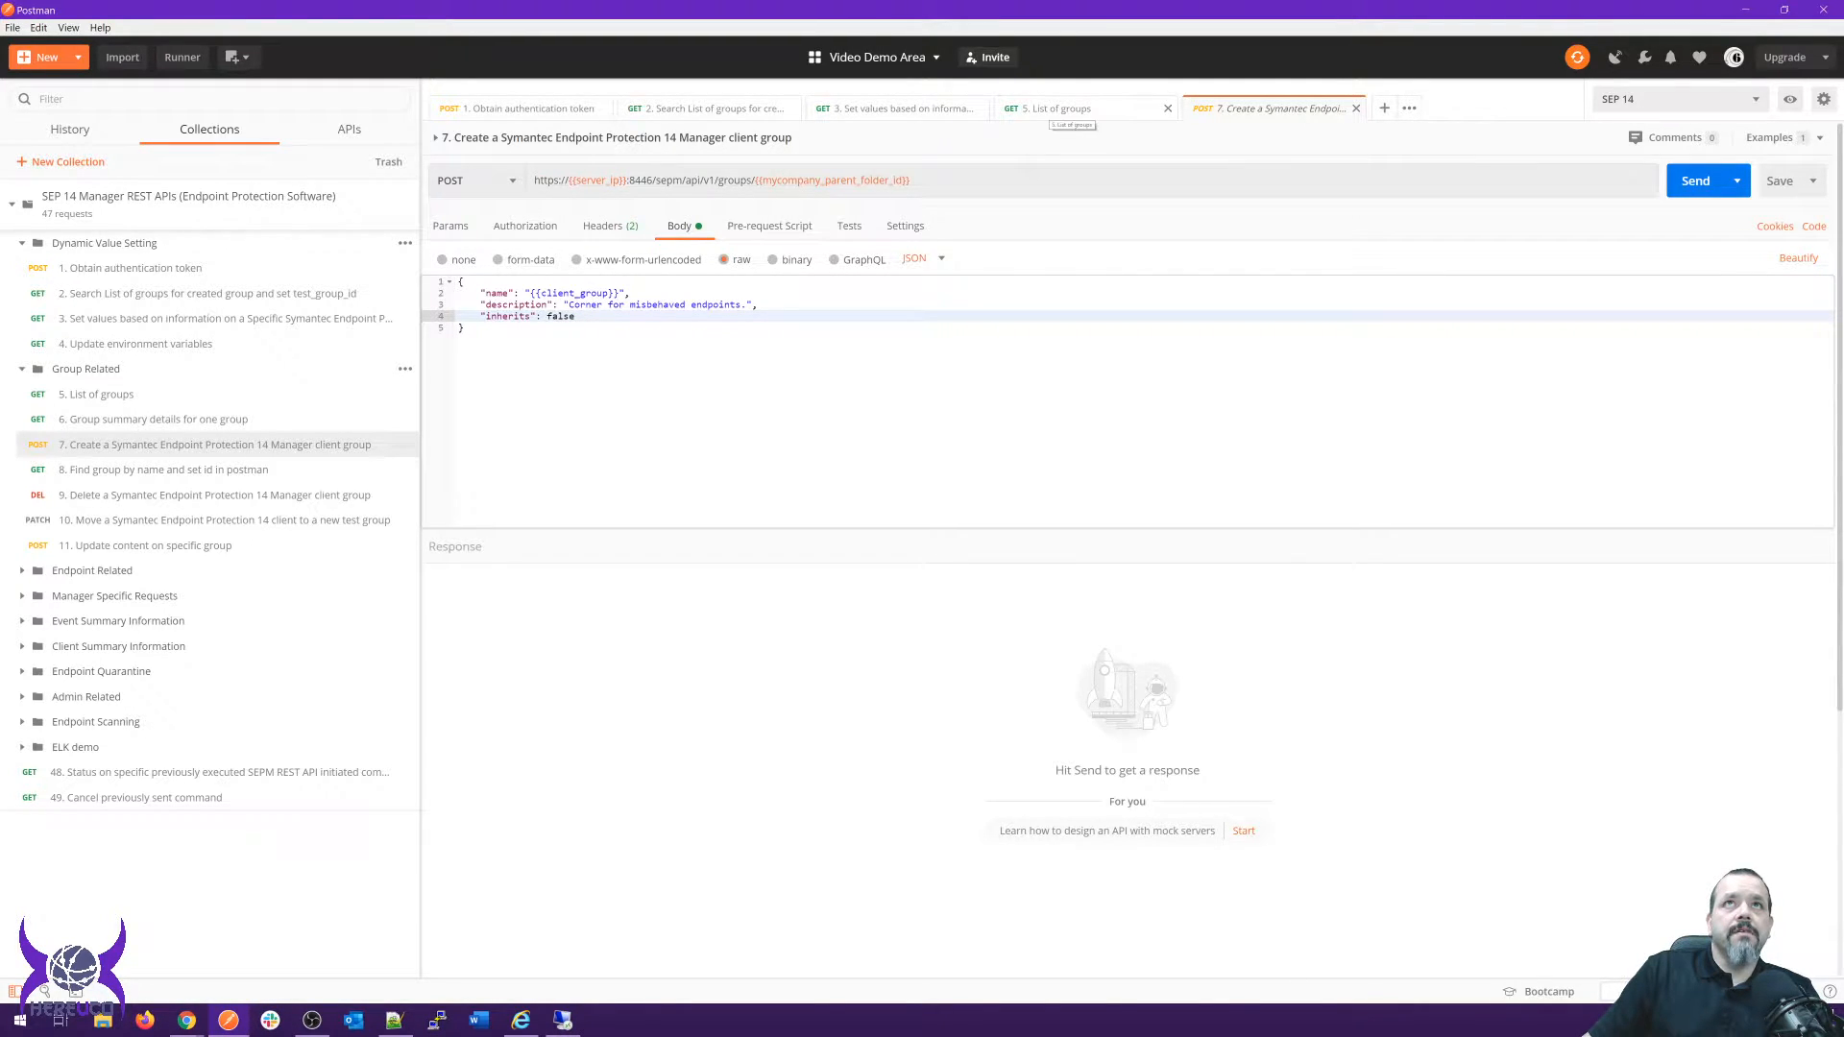
# Look through the List of groups response and highlight the Japan group's id.
pyautogui.click(1061, 108)
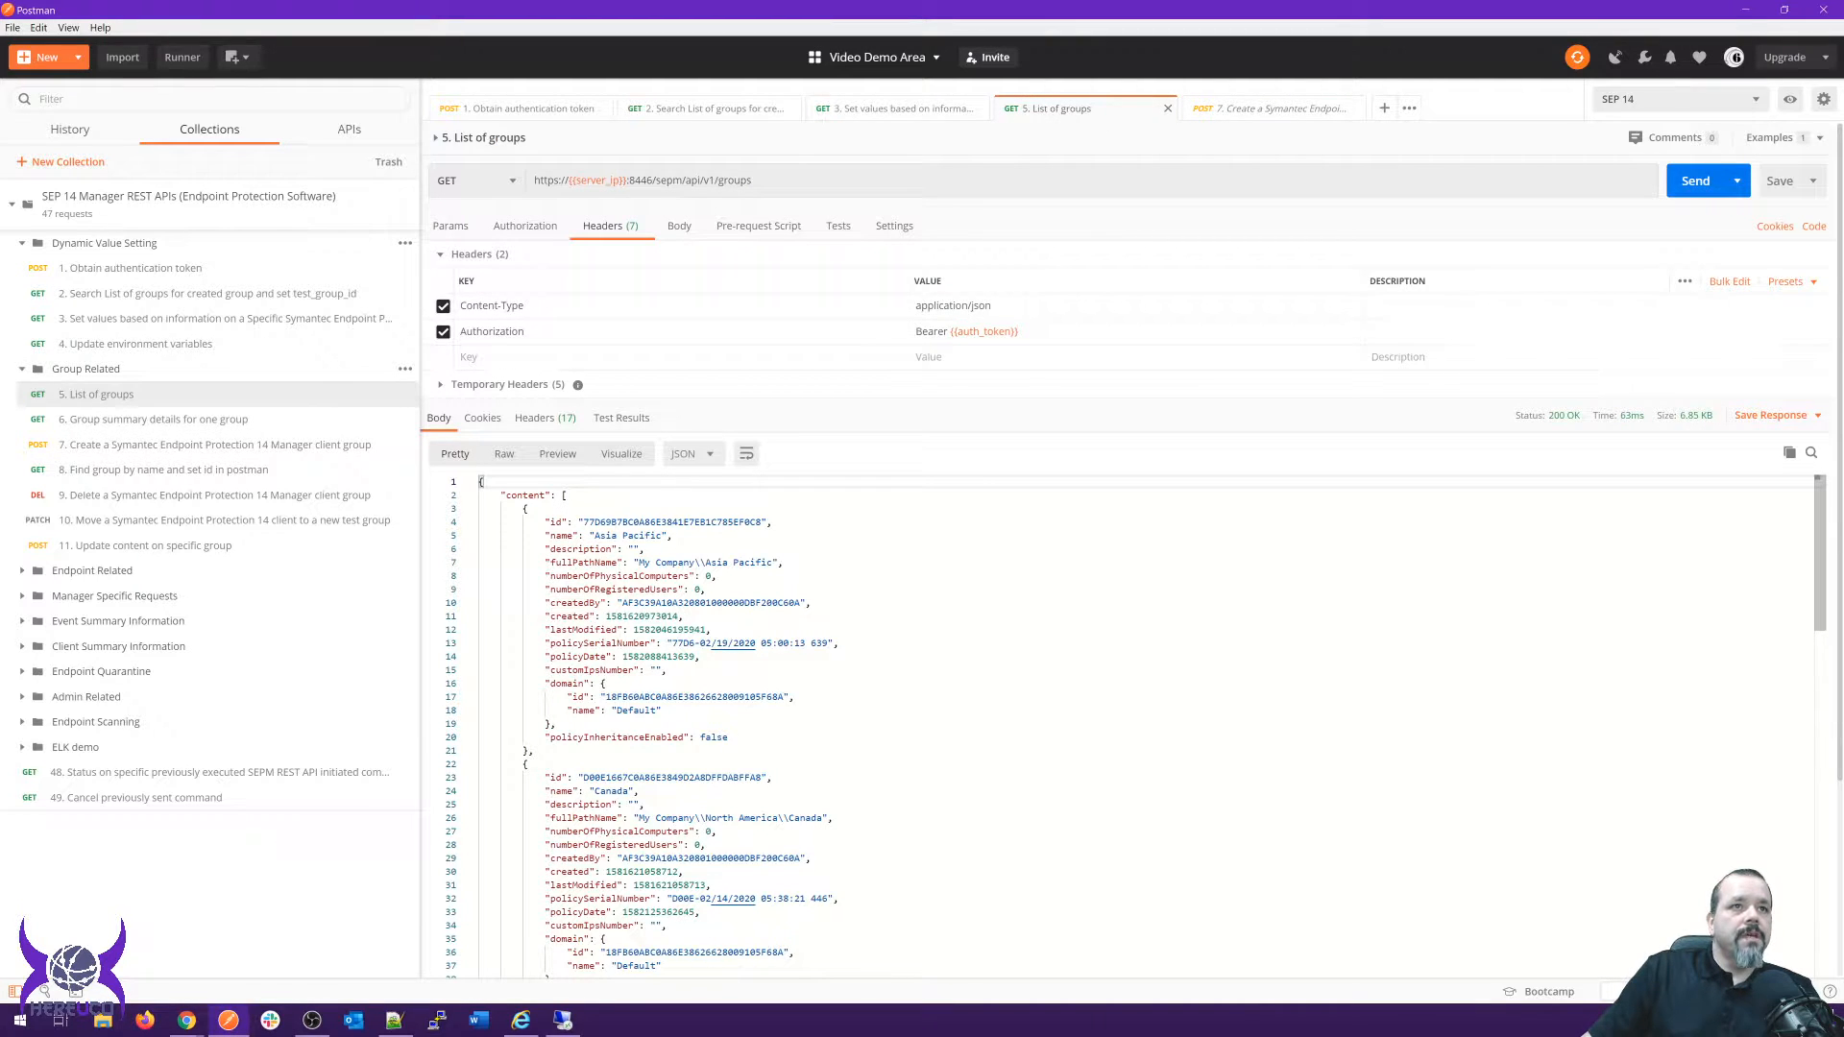
pyautogui.scroll(-5, 1124, 725)
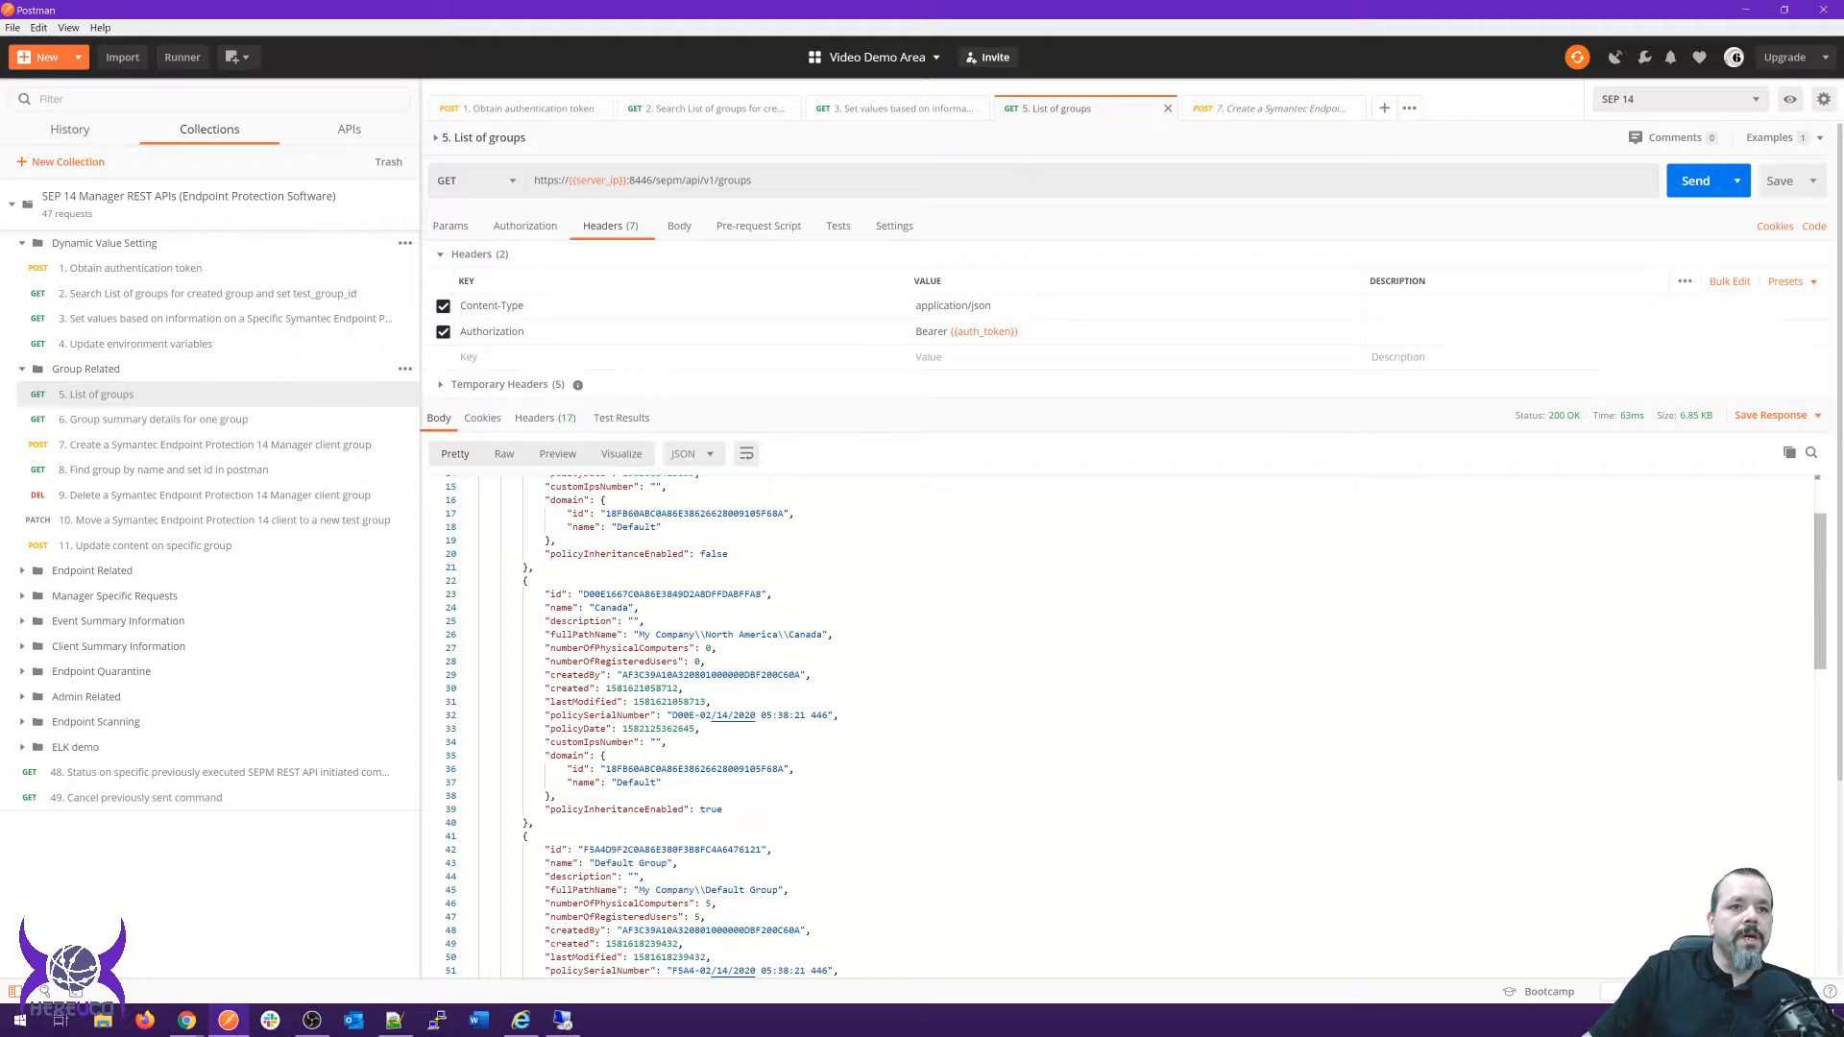
pyautogui.scroll(-20, 1123, 725)
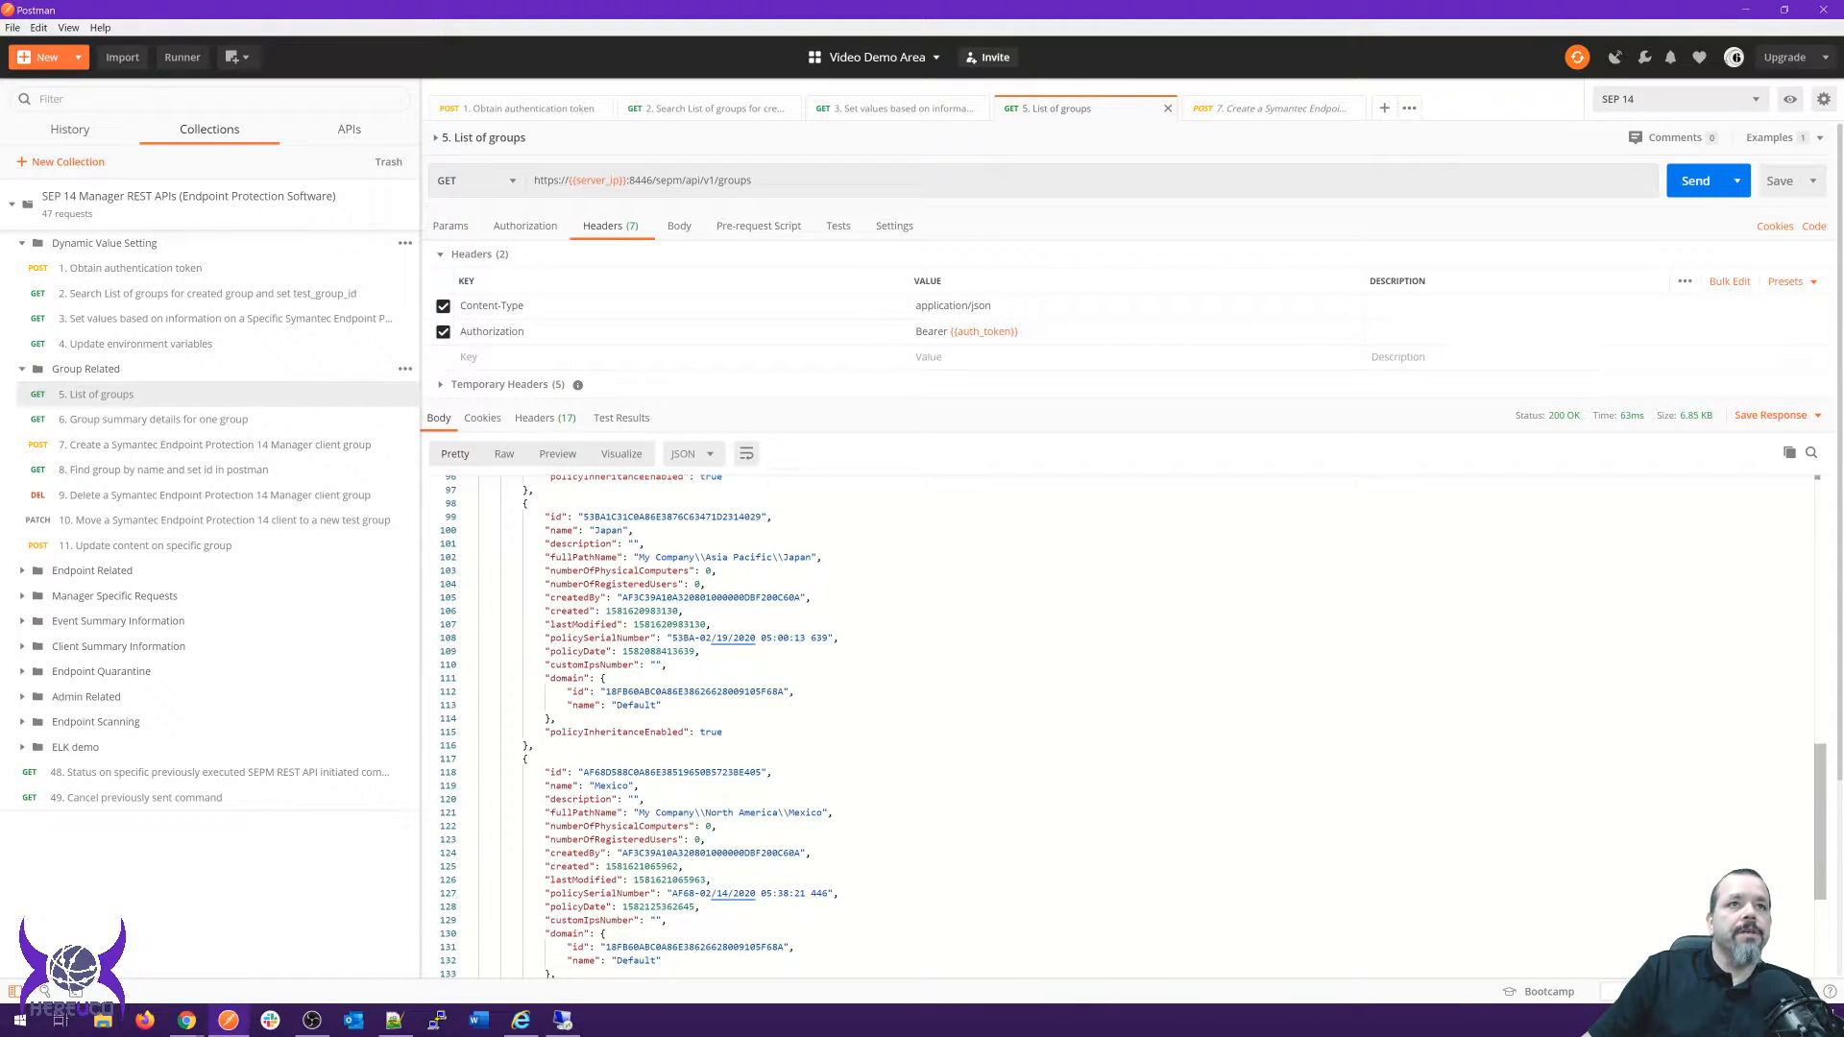
pyautogui.doubleClick(763, 518)
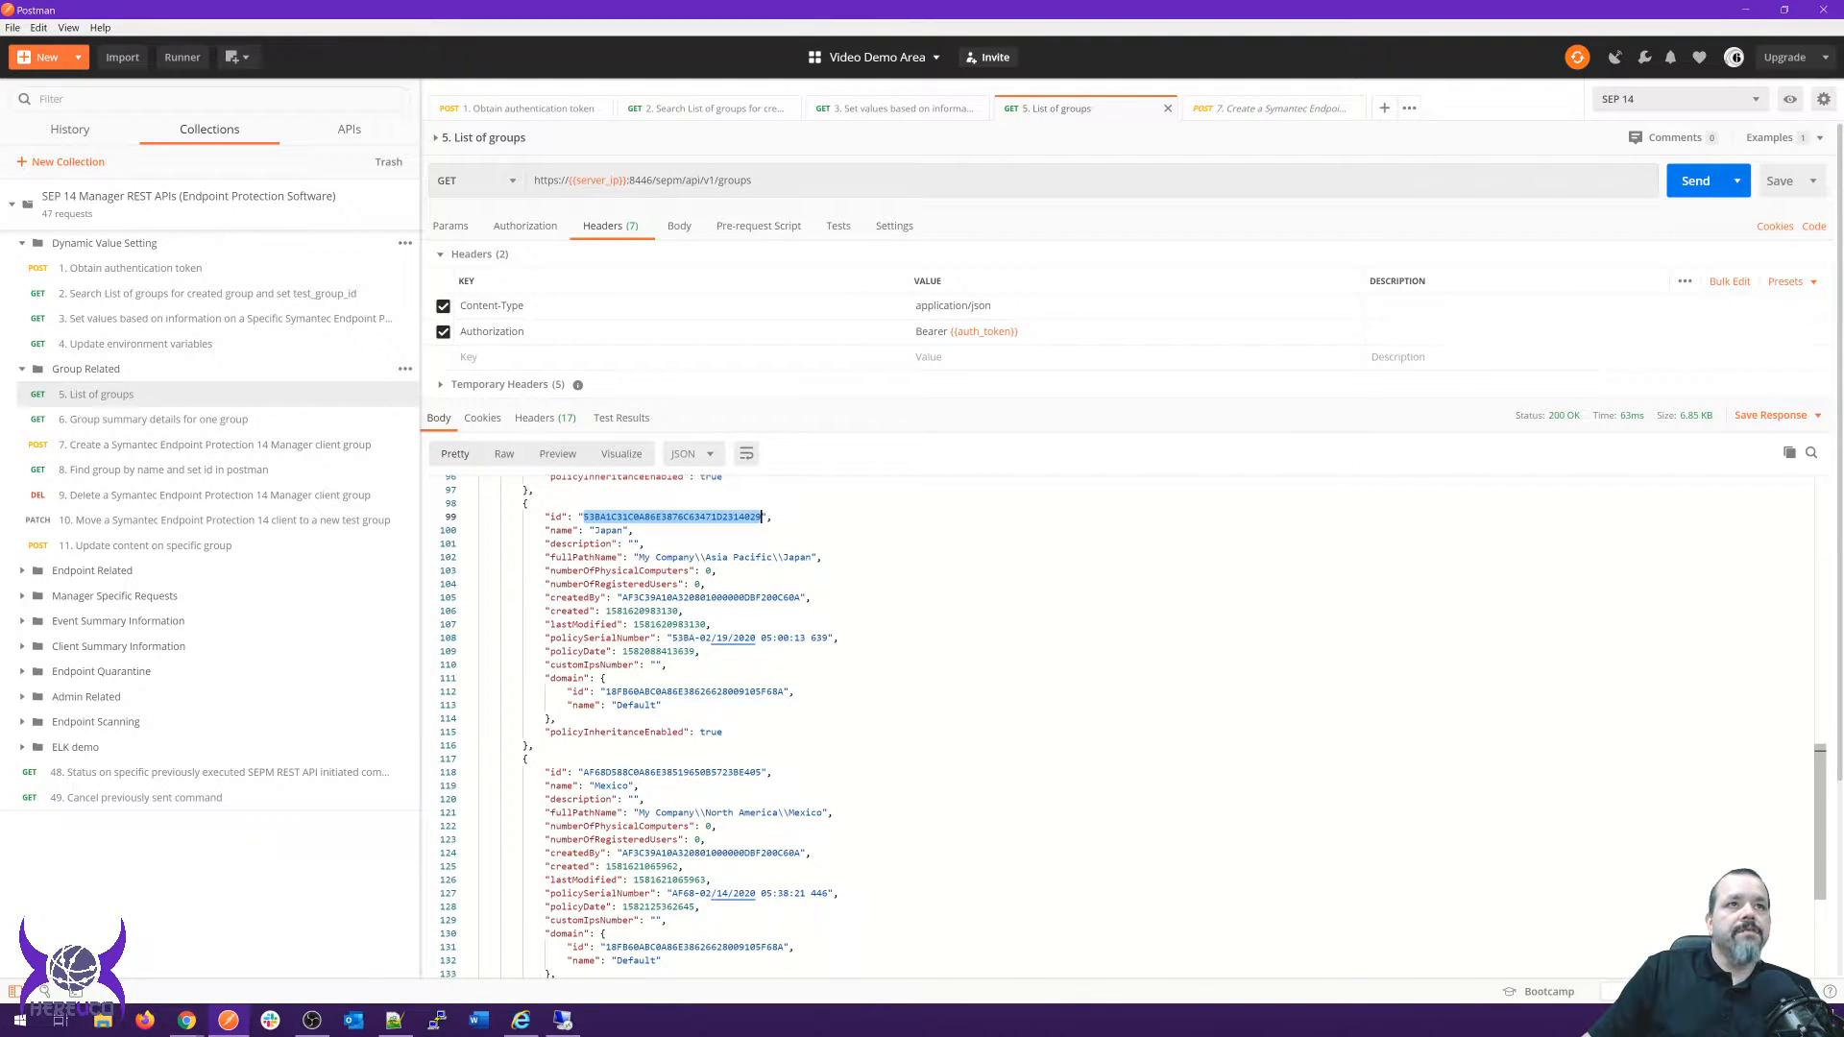
# Send the request that creates the client group, and check the client_group variable in the SEP 14 environment.
pyautogui.click(214, 445)
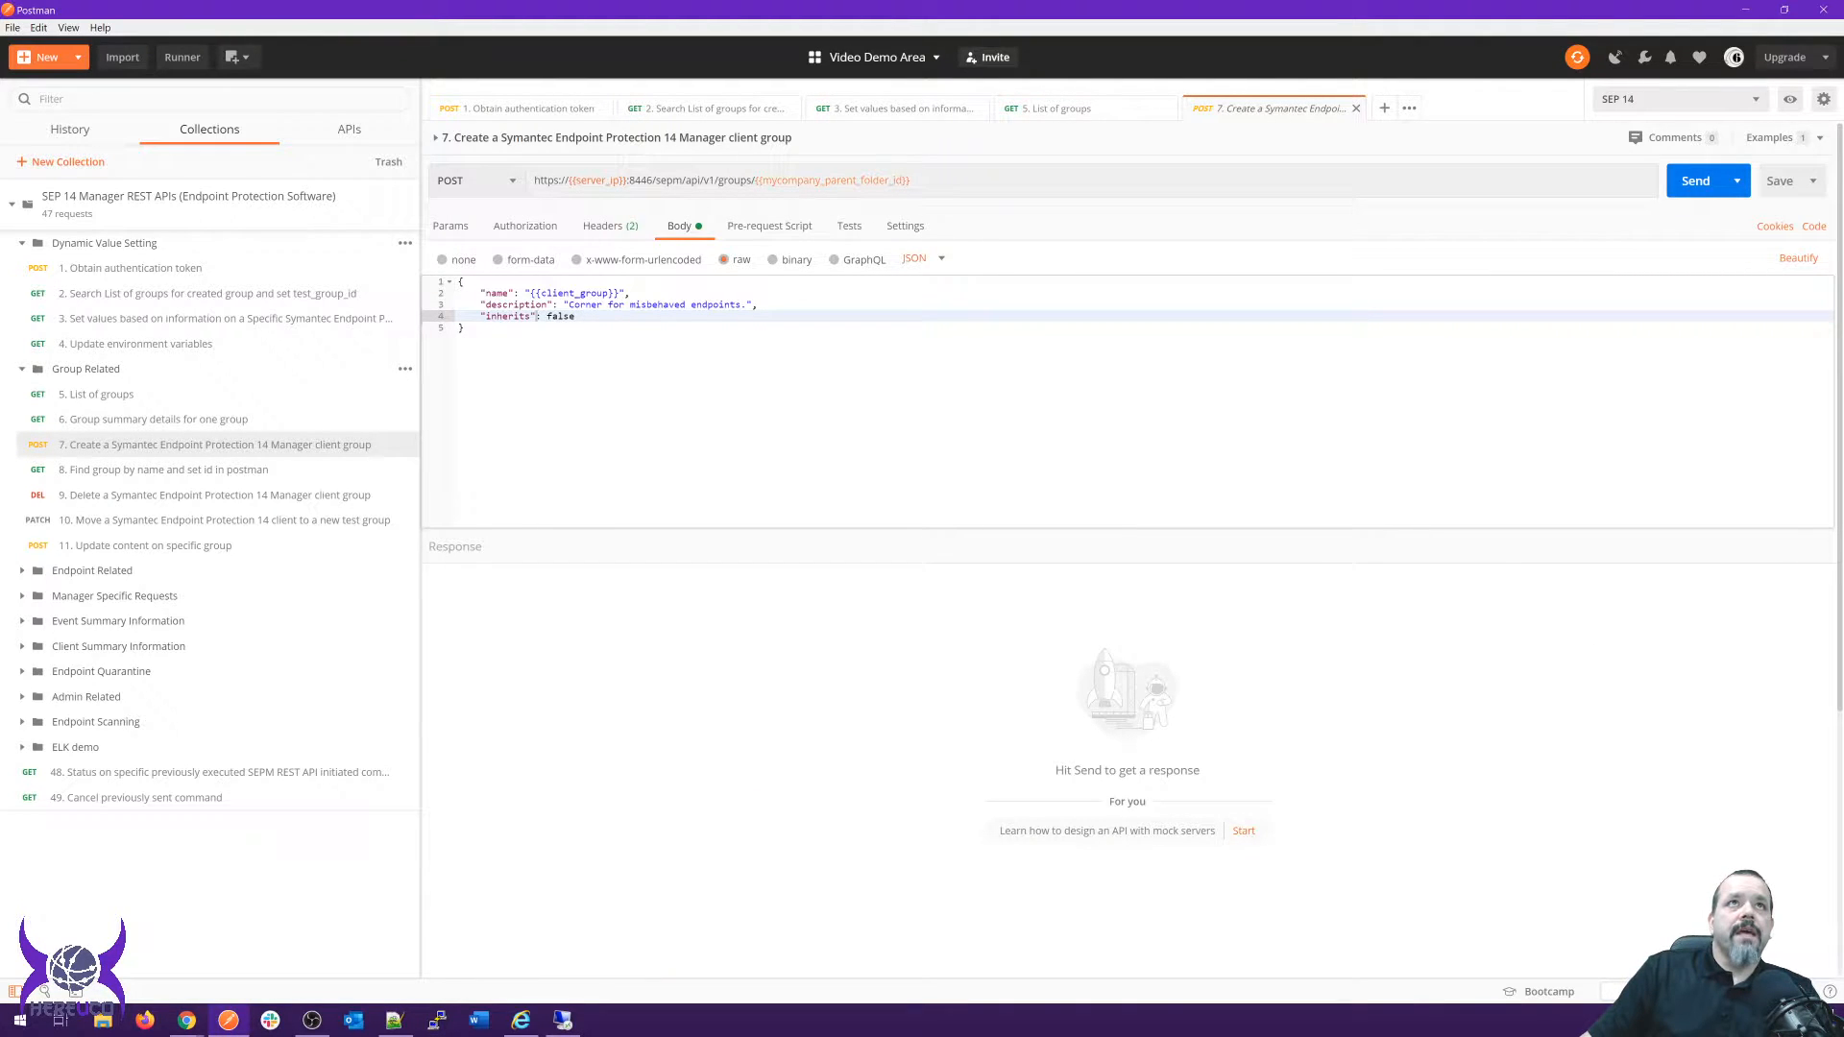
pyautogui.moveTo(828, 182)
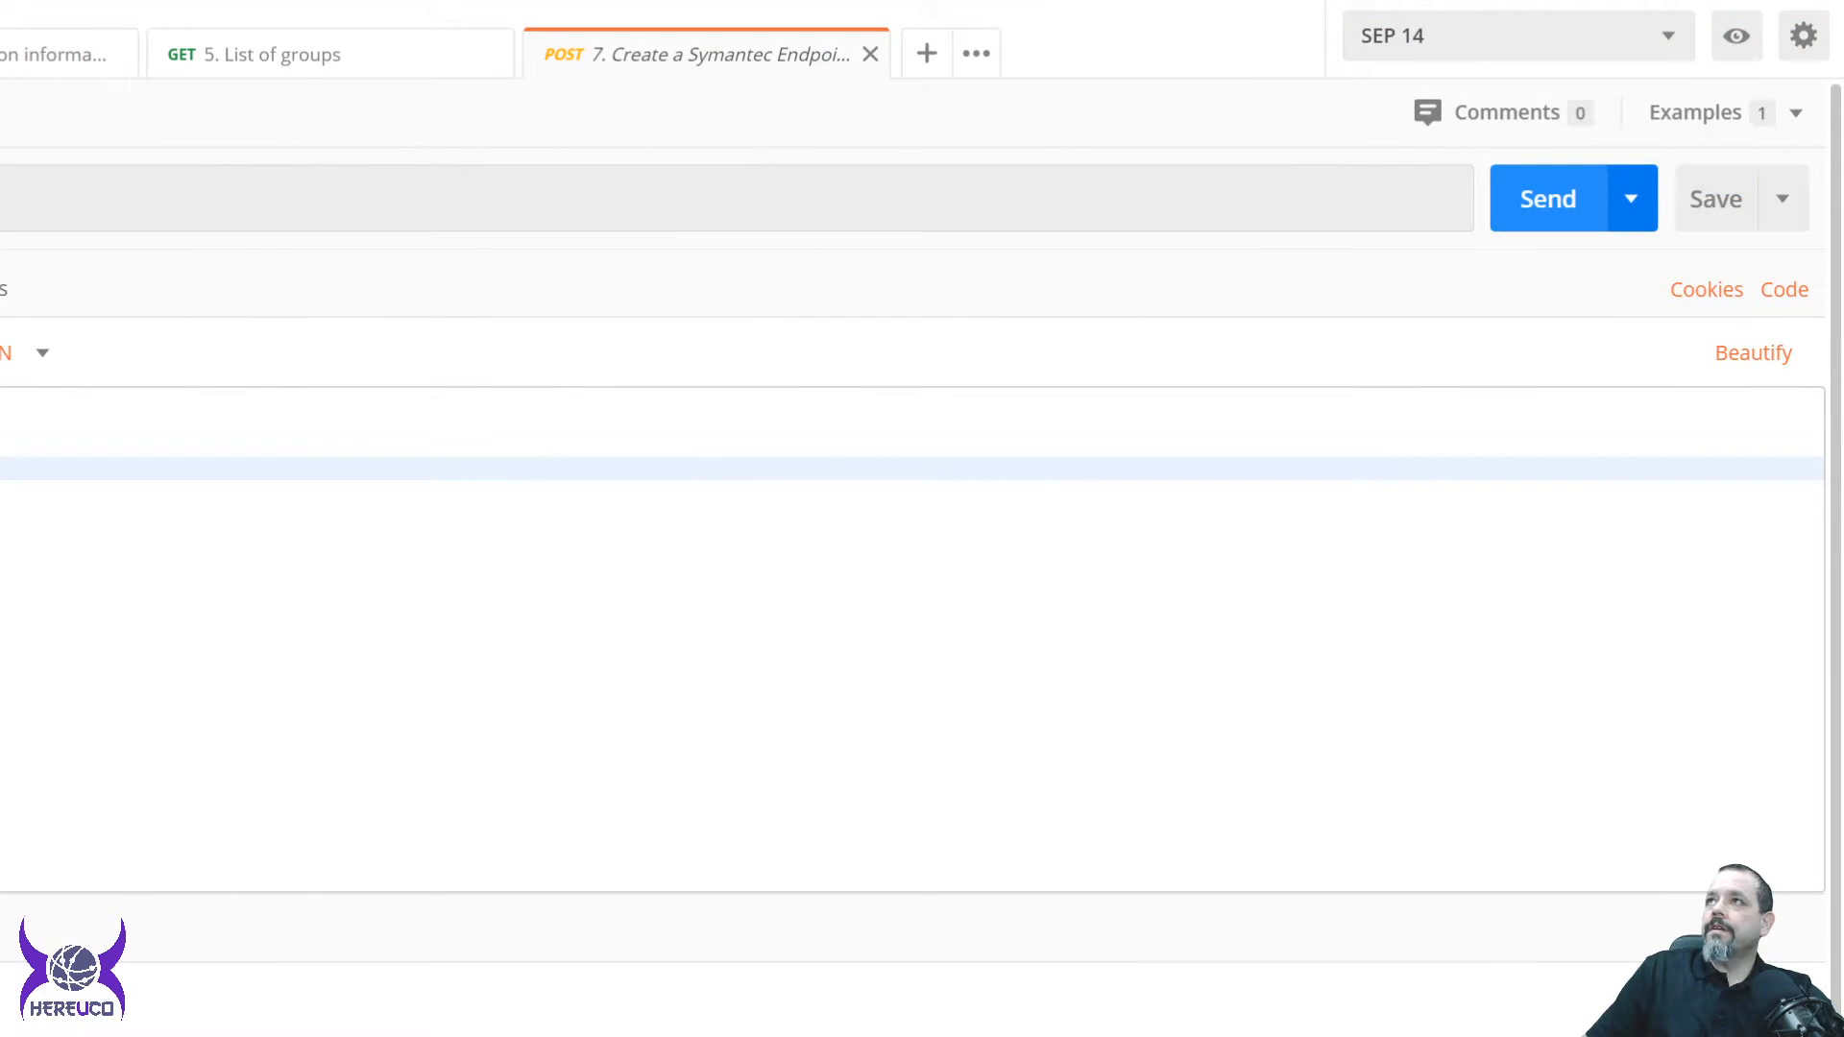
pyautogui.hotkey('ctrl', 'Return')
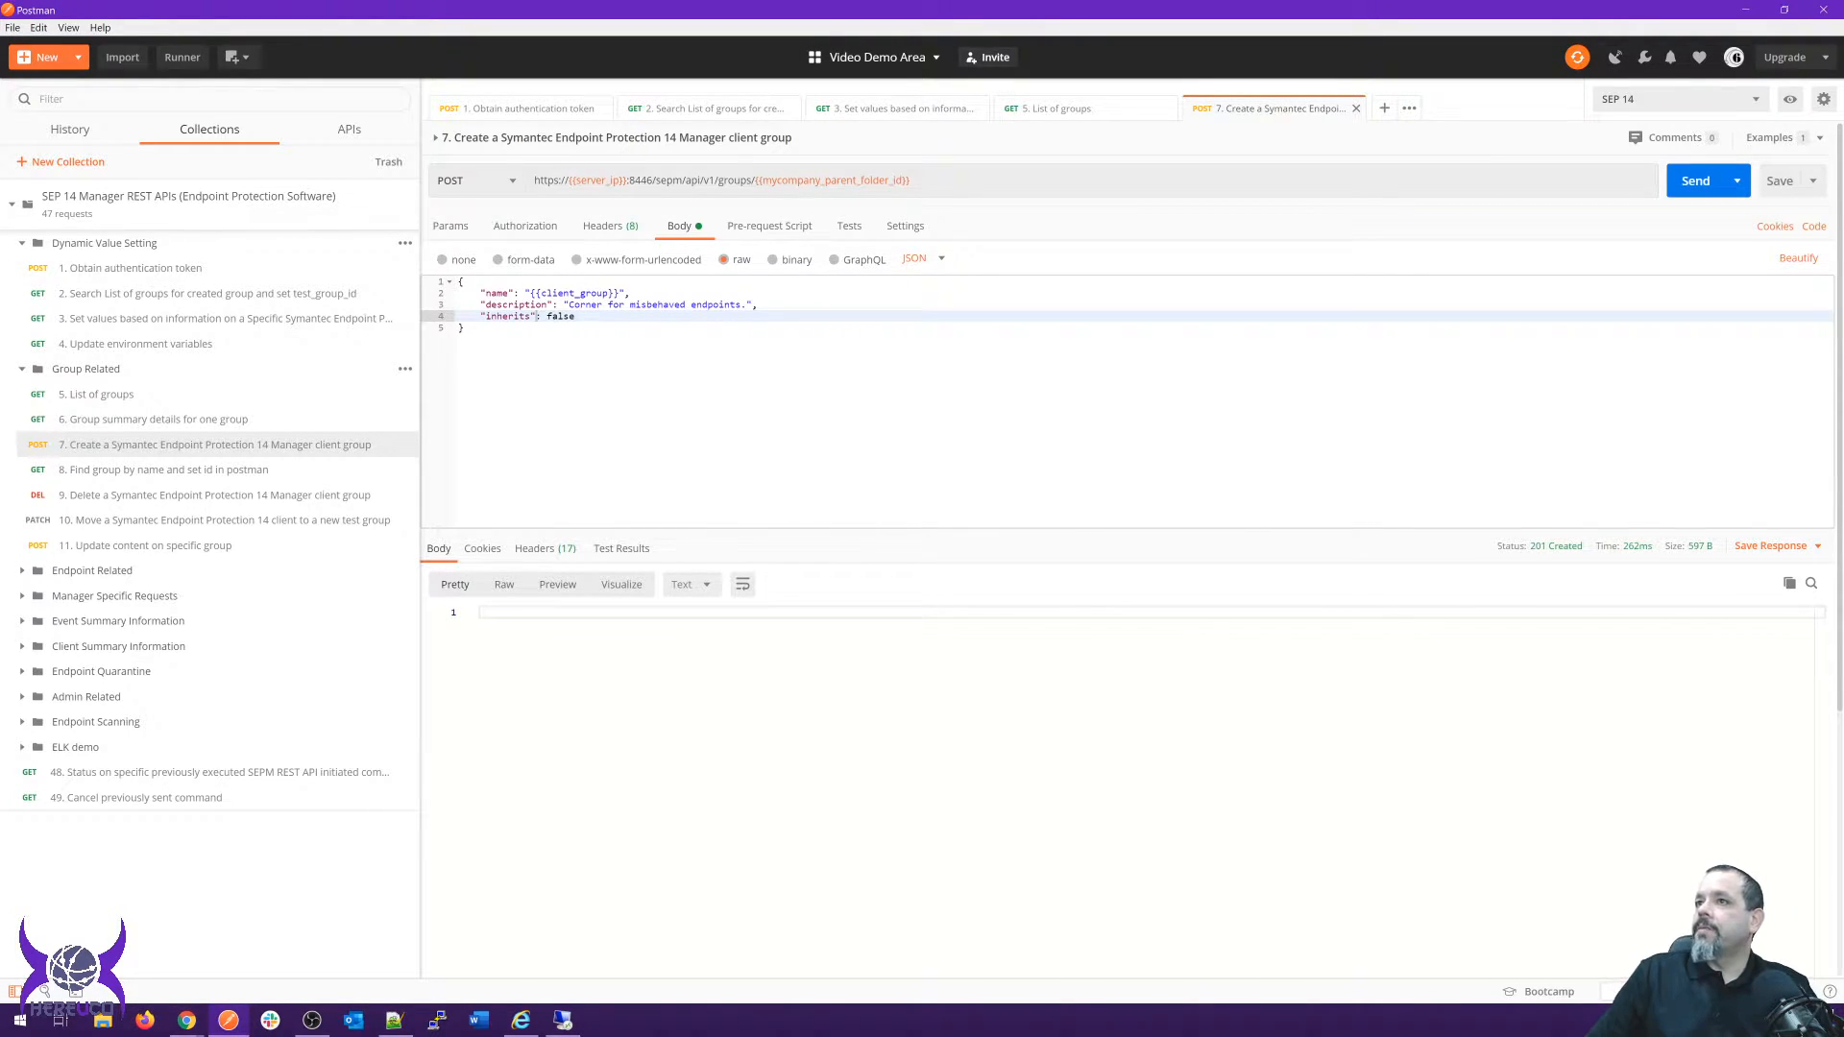
pyautogui.moveTo(1556, 545)
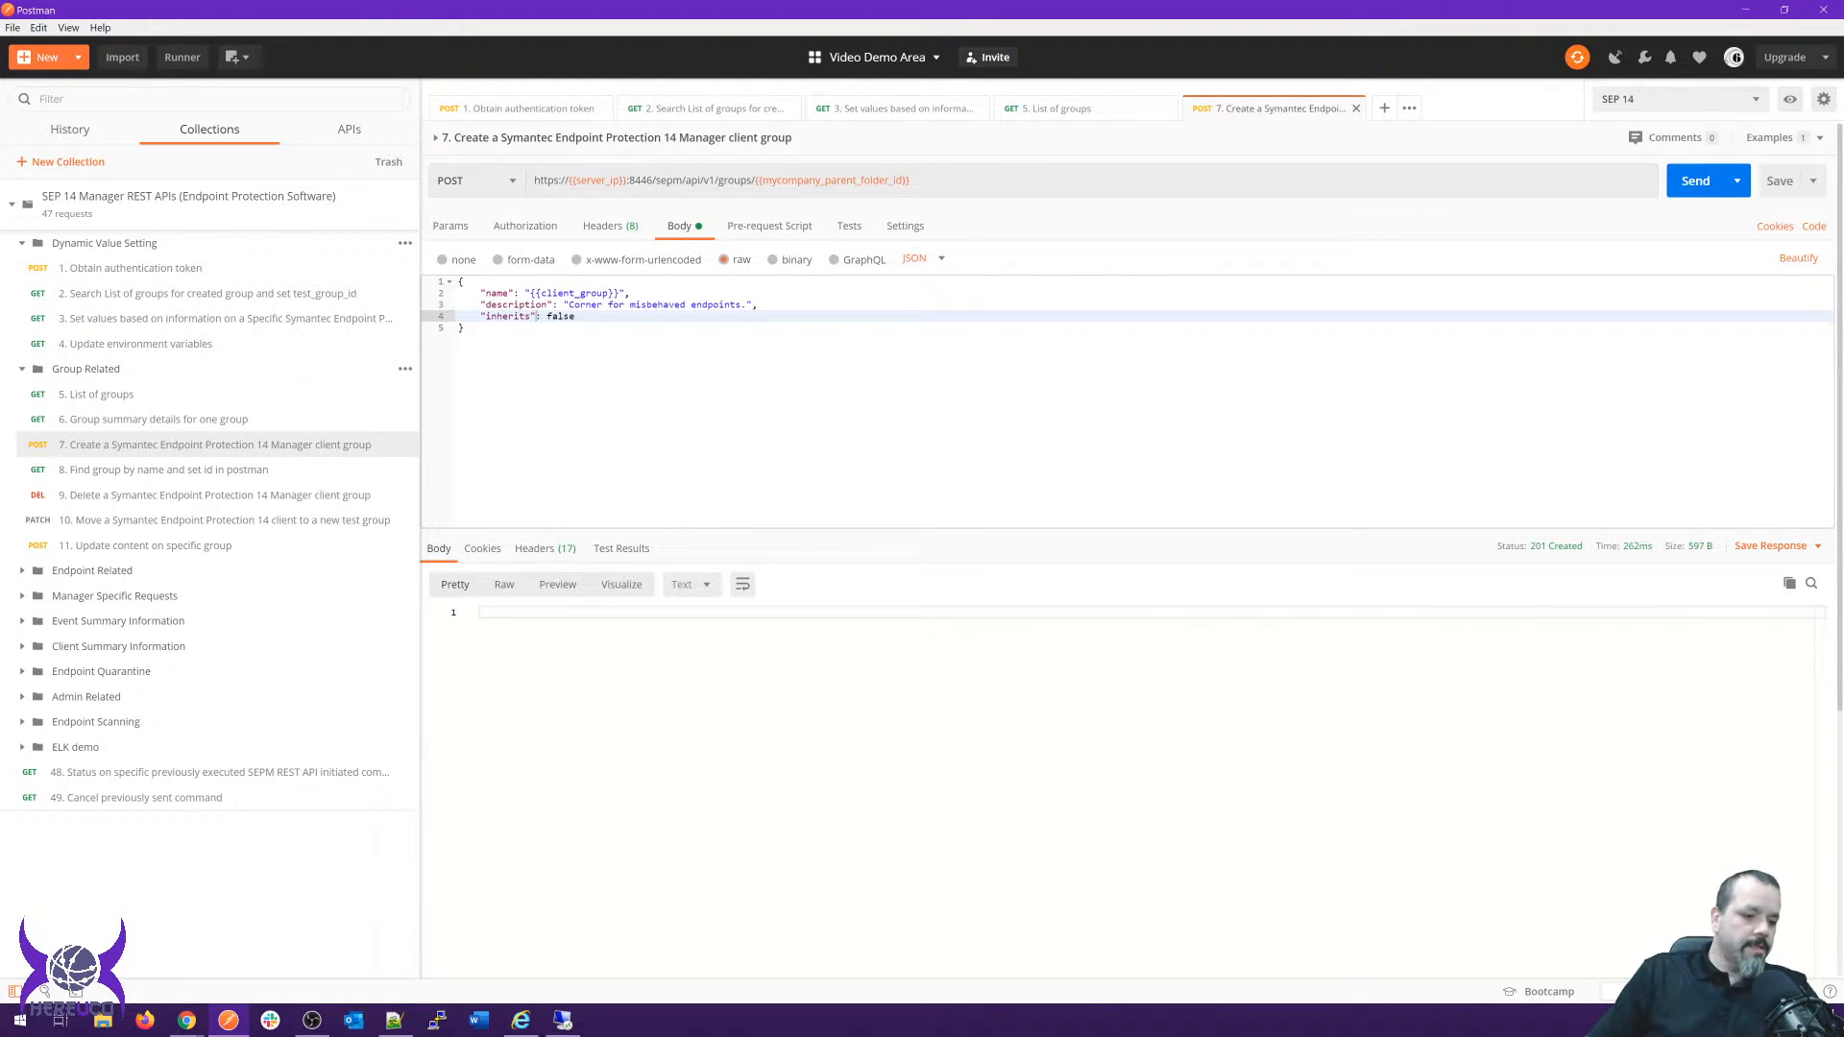
pyautogui.click(1790, 99)
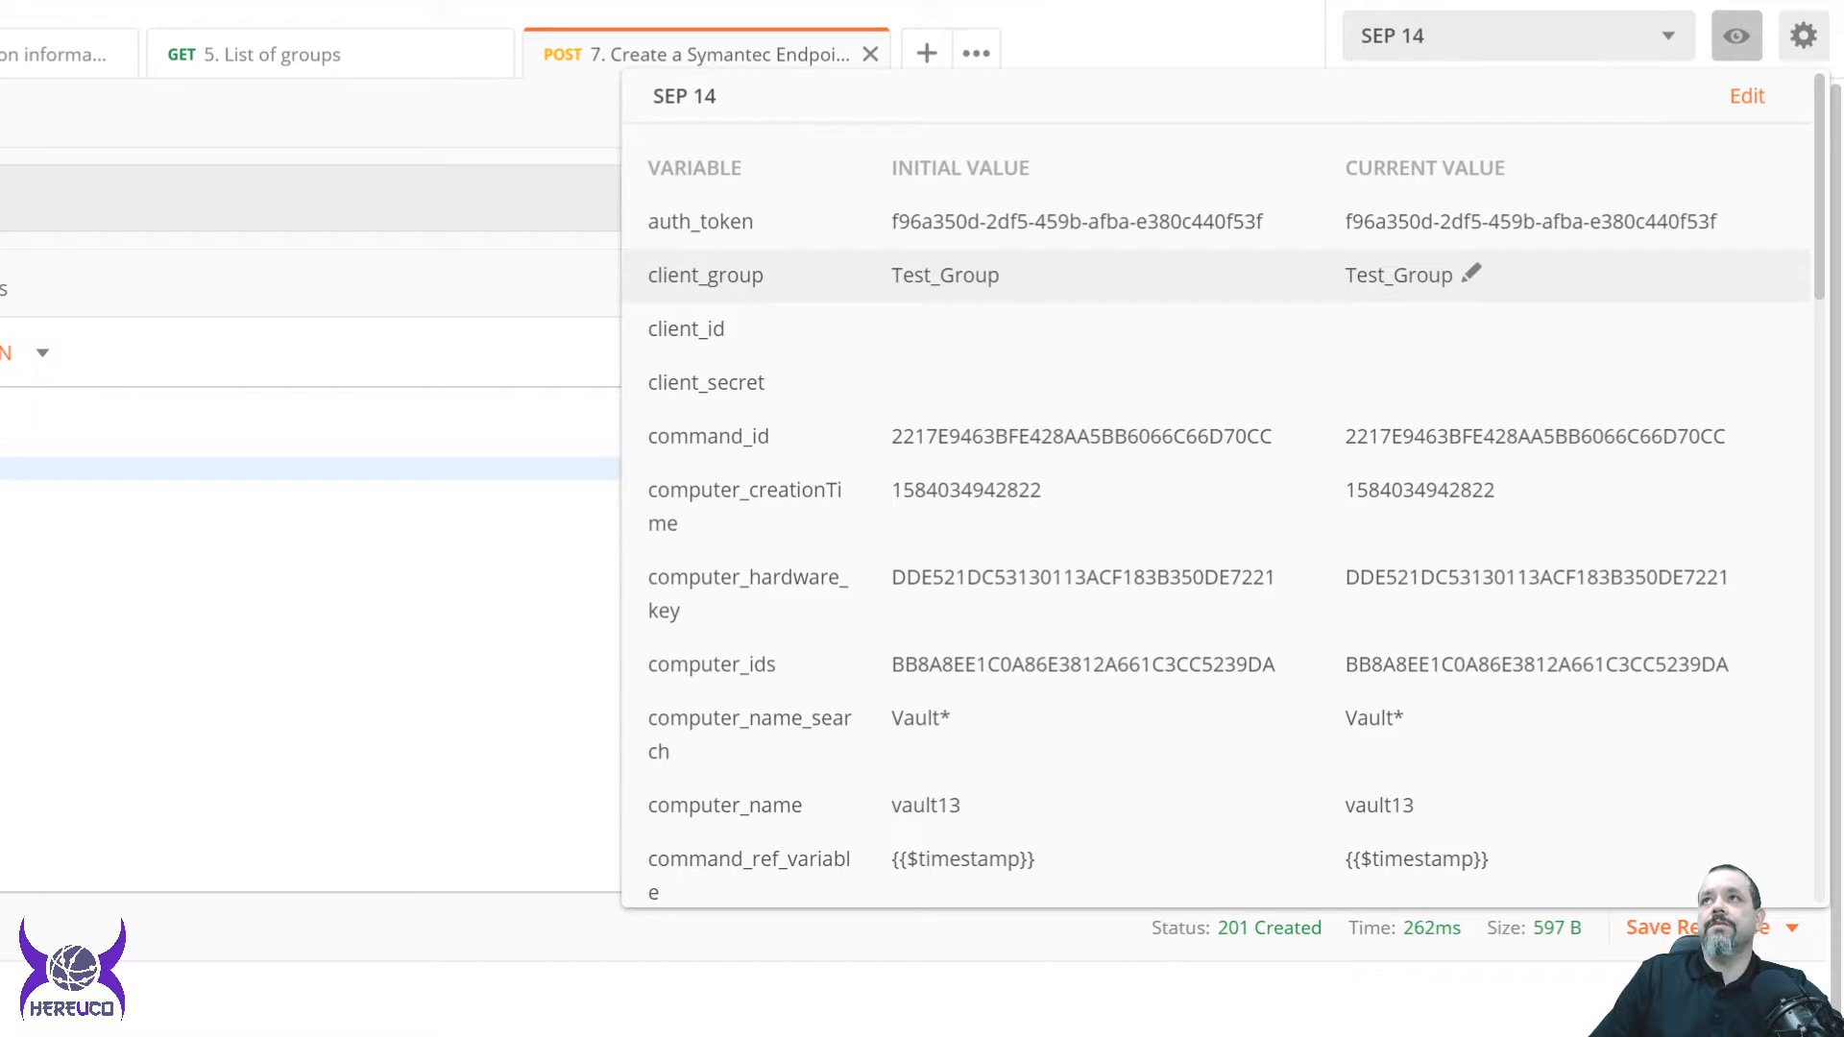
pyautogui.press('Escape')
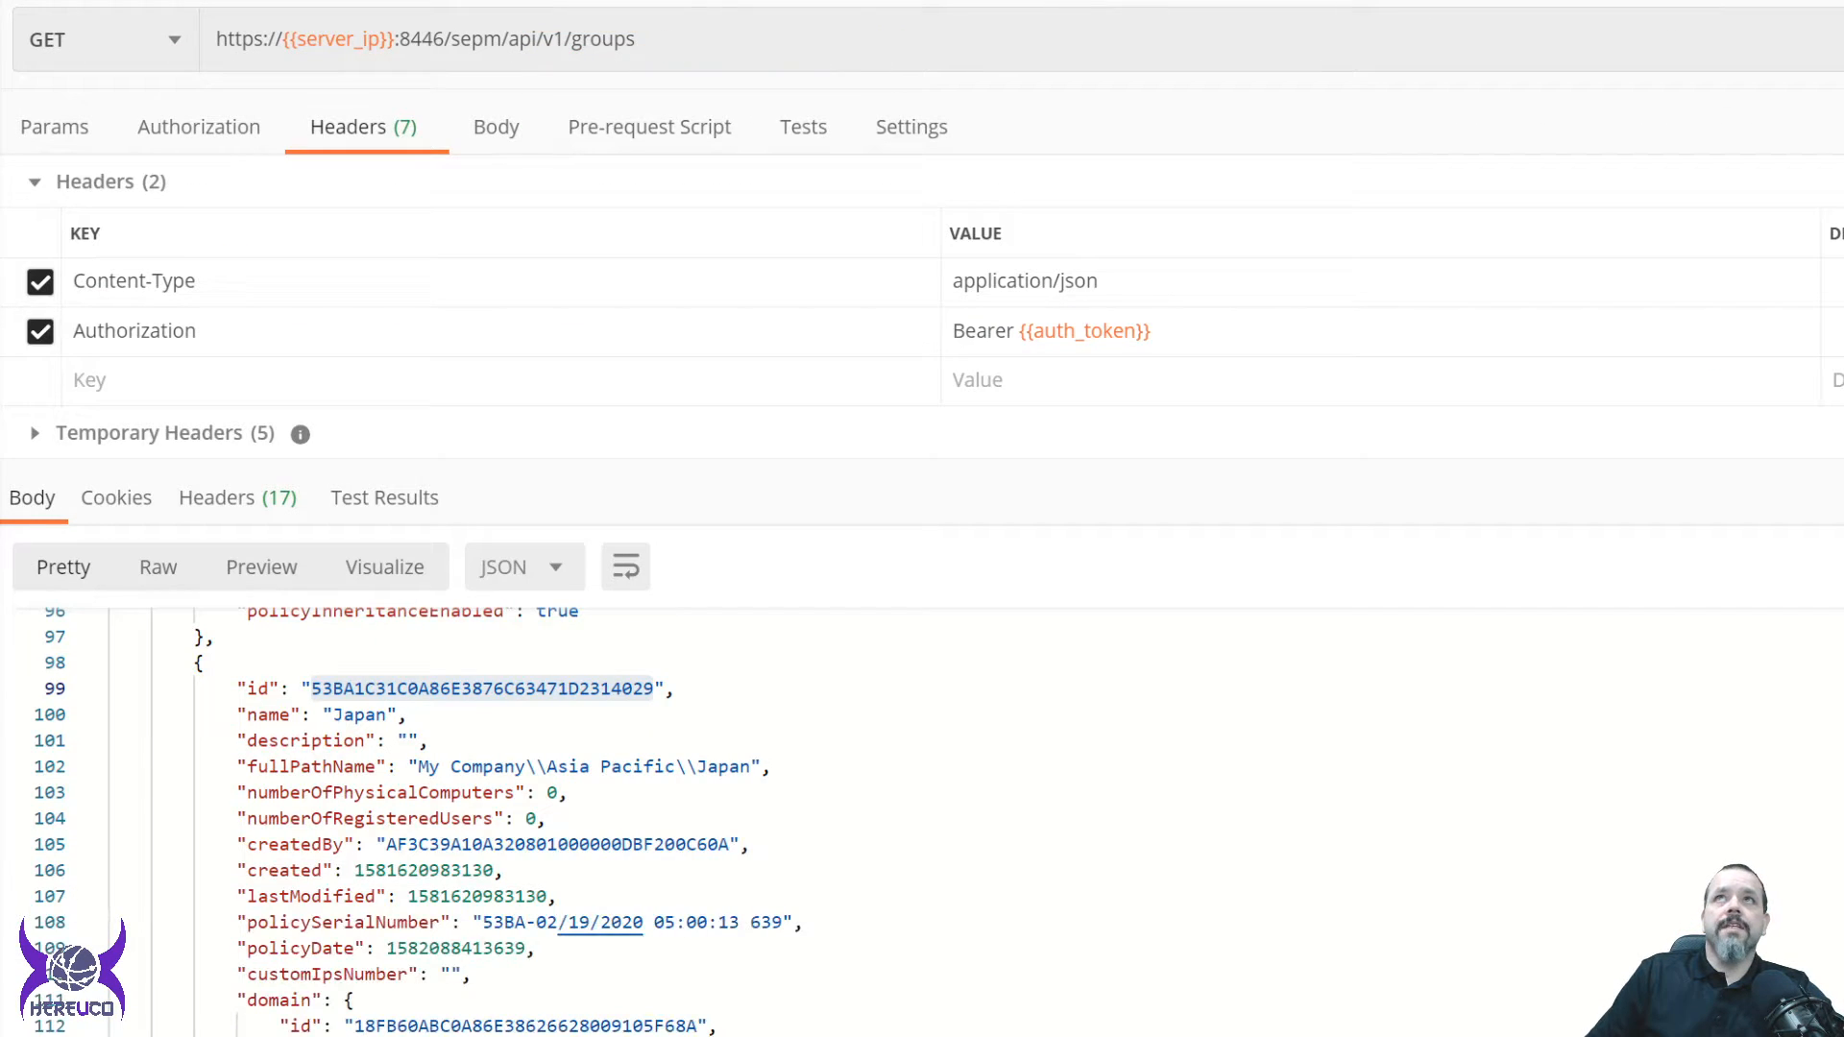
# Resend the List of groups request and look through its response for the newly created client group.
pyautogui.hotkey('ctrl', 'Return')
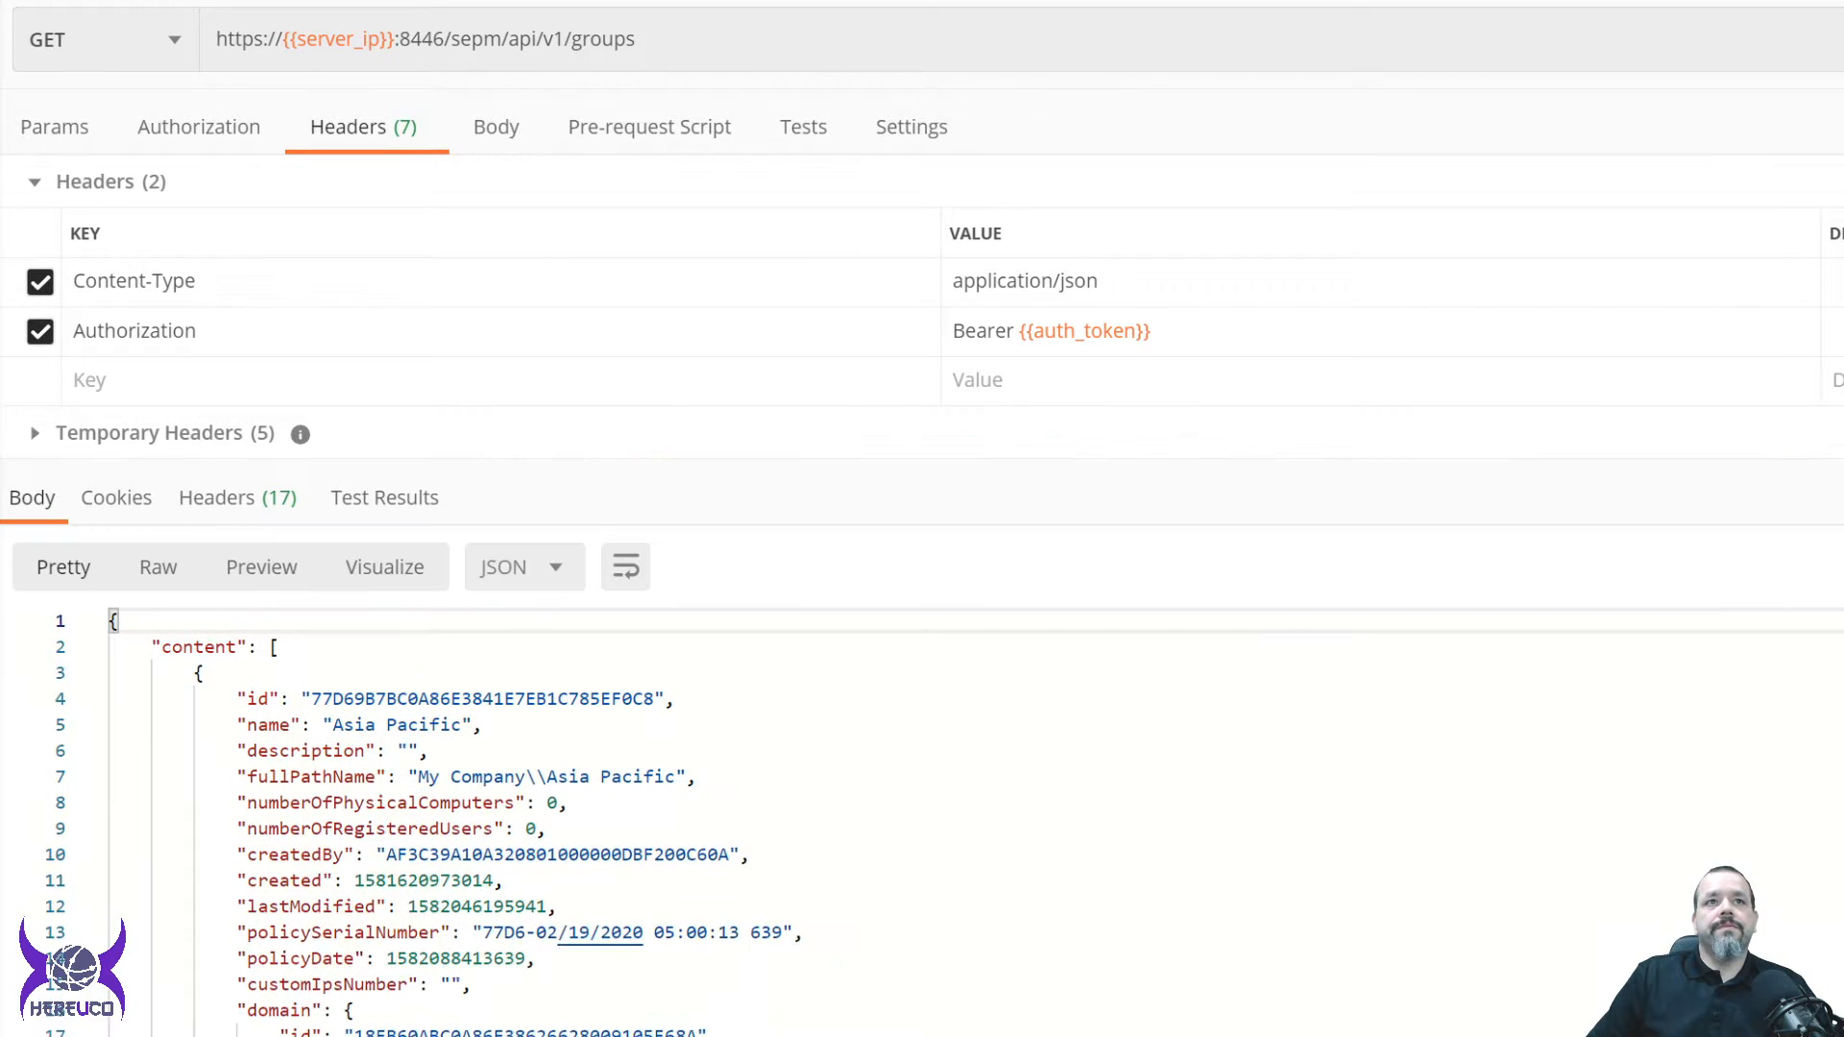
pyautogui.click(752, 853)
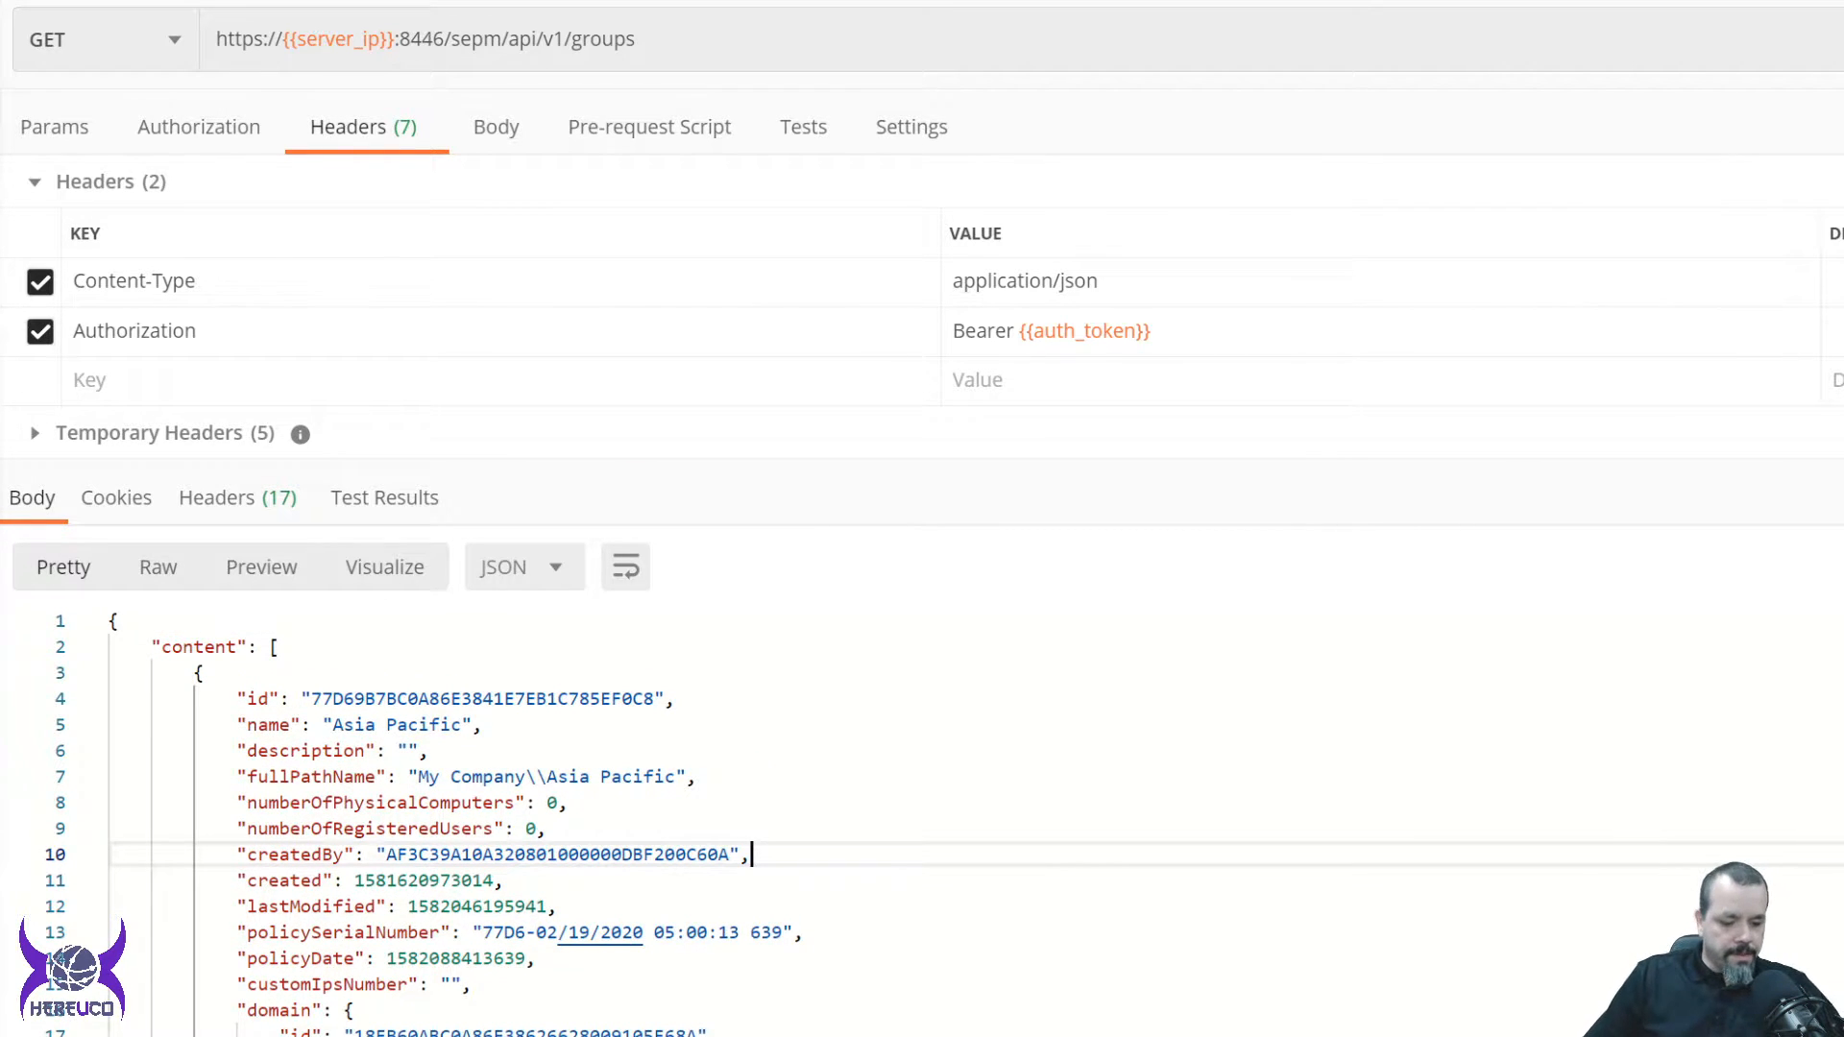
pyautogui.scroll(-20, 864, 816)
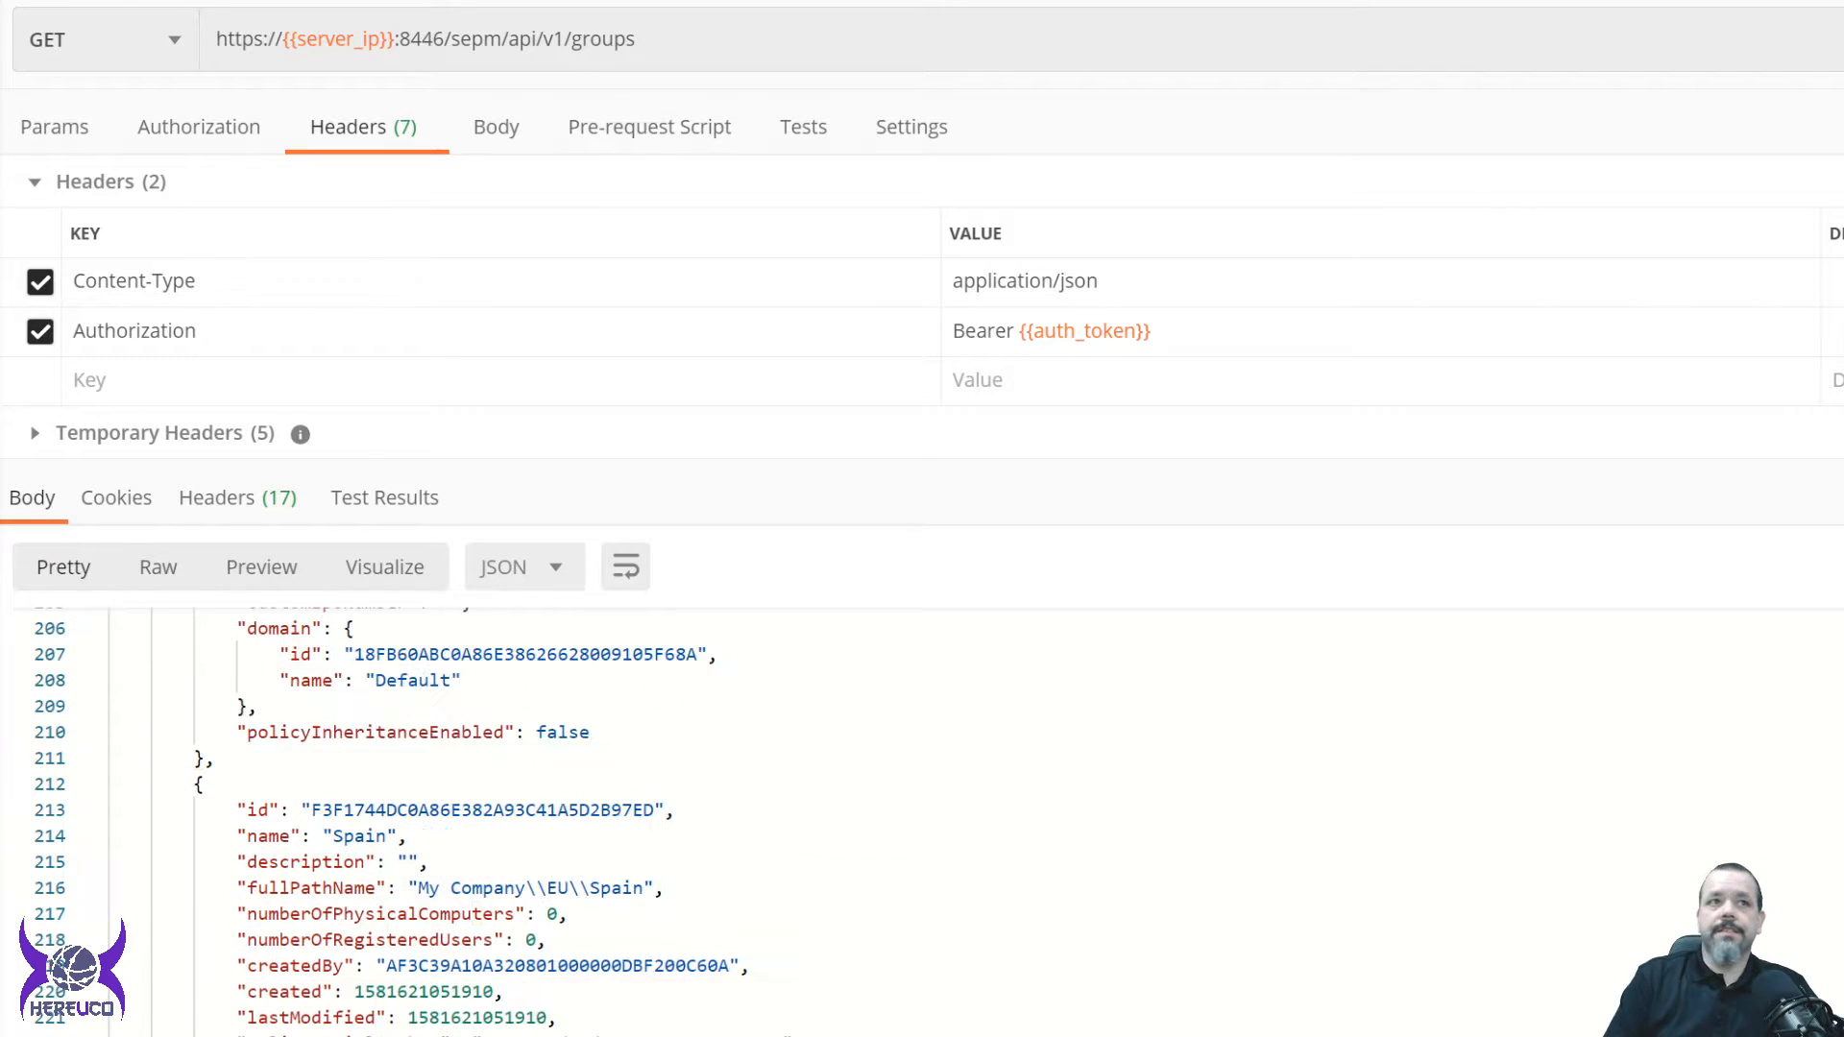
pyautogui.scroll(-3, 864, 817)
pyautogui.doubleClick(354, 975)
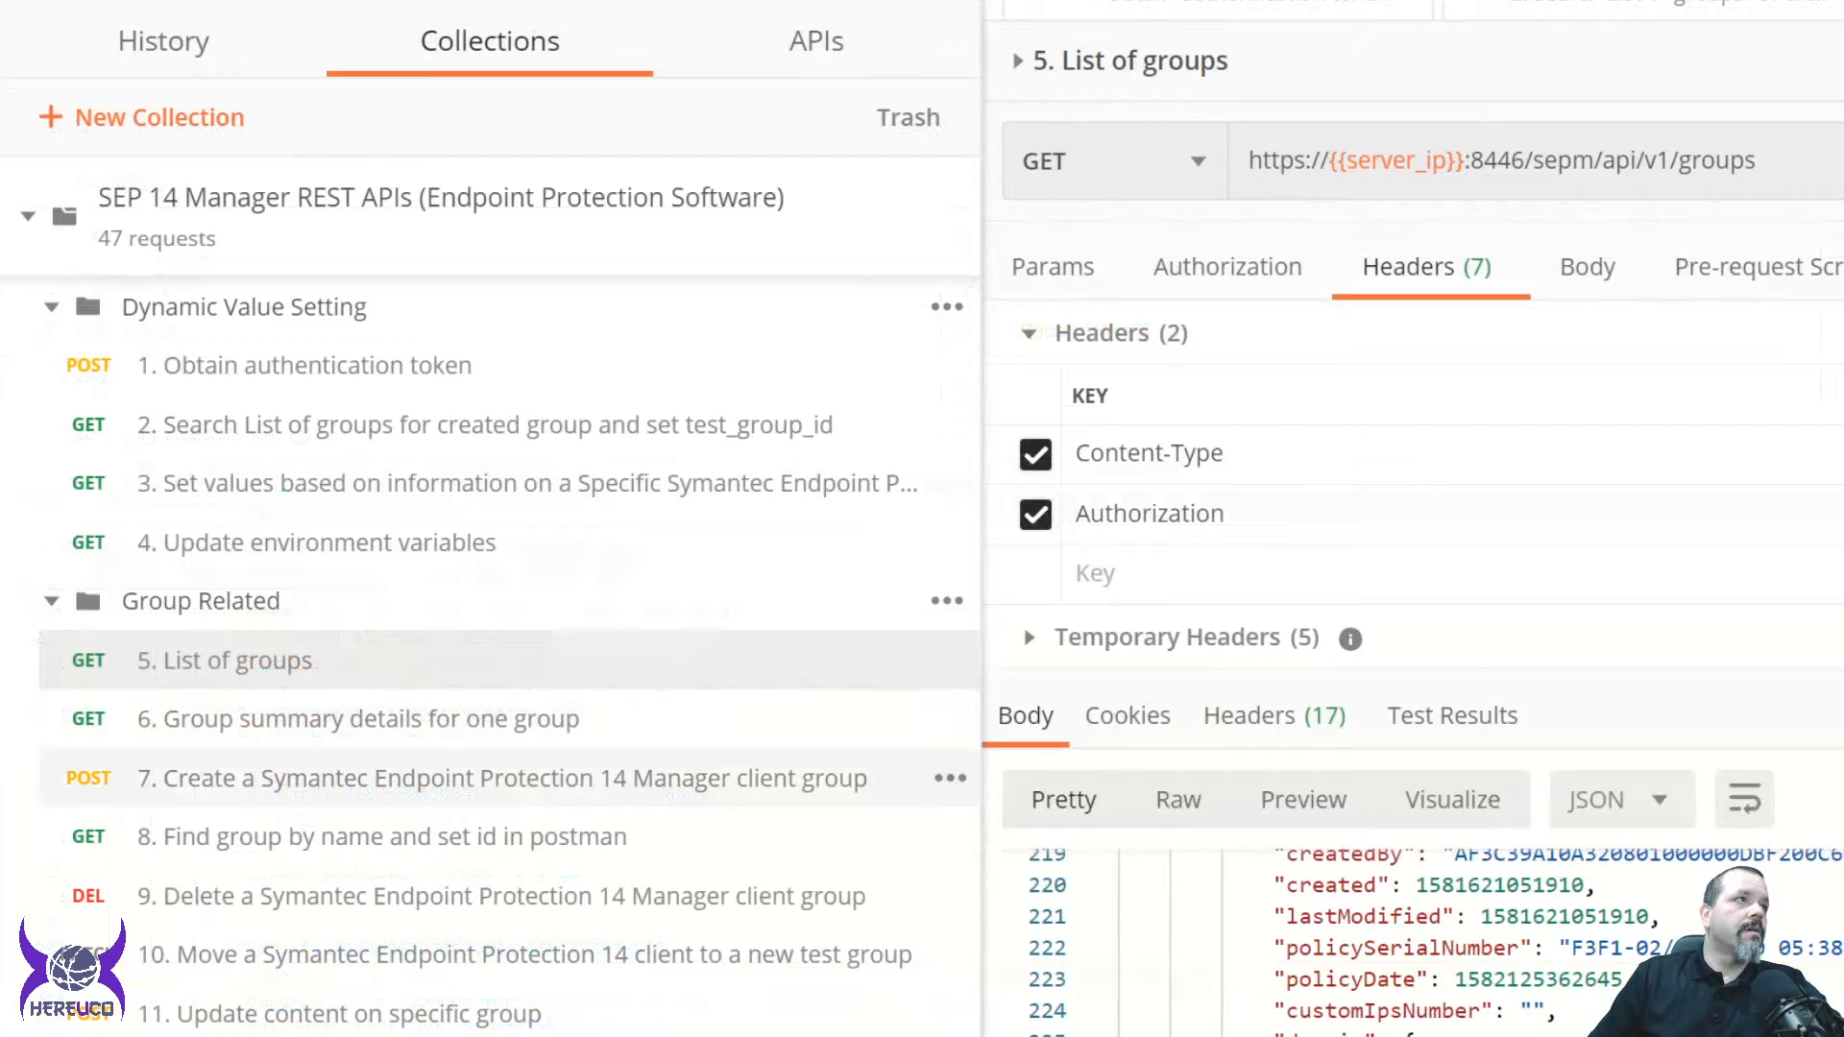
# Check the group_ids variable in the client group deletion request's URL, and refresh the List of groups response.
pyautogui.click(317, 896)
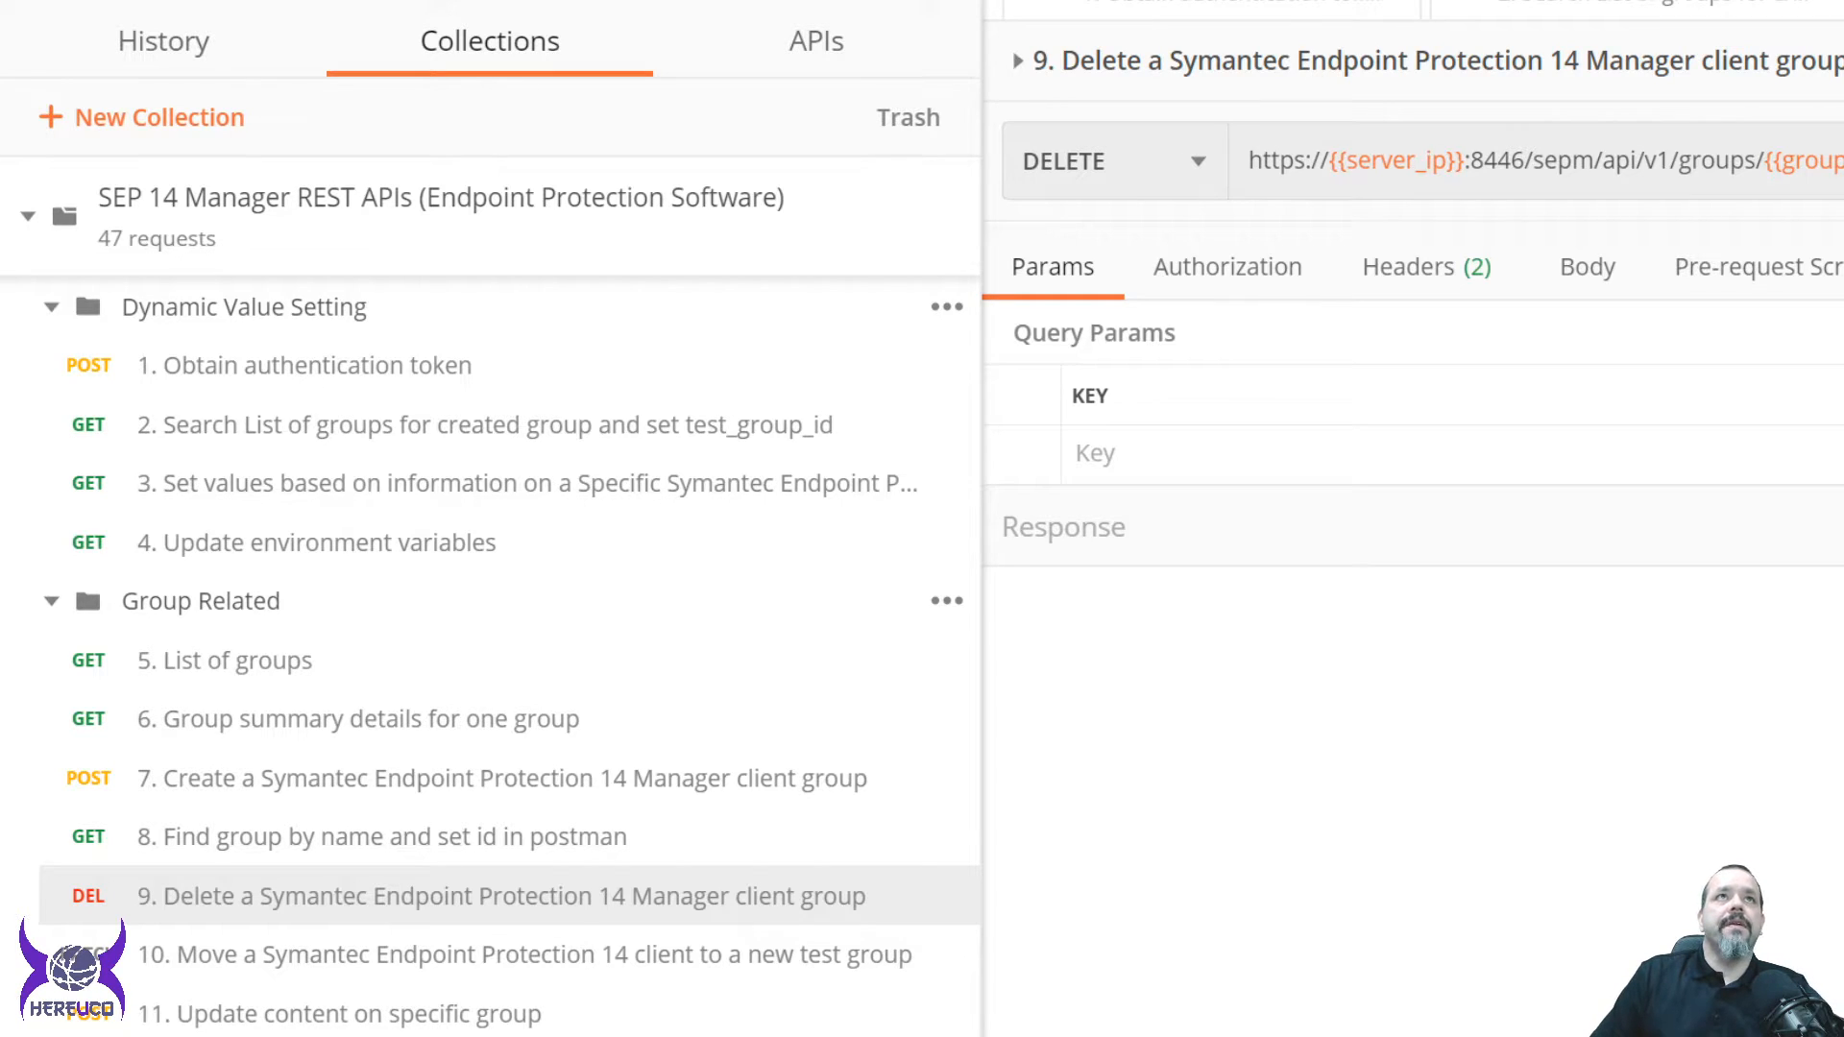
pyautogui.moveTo(1826, 175)
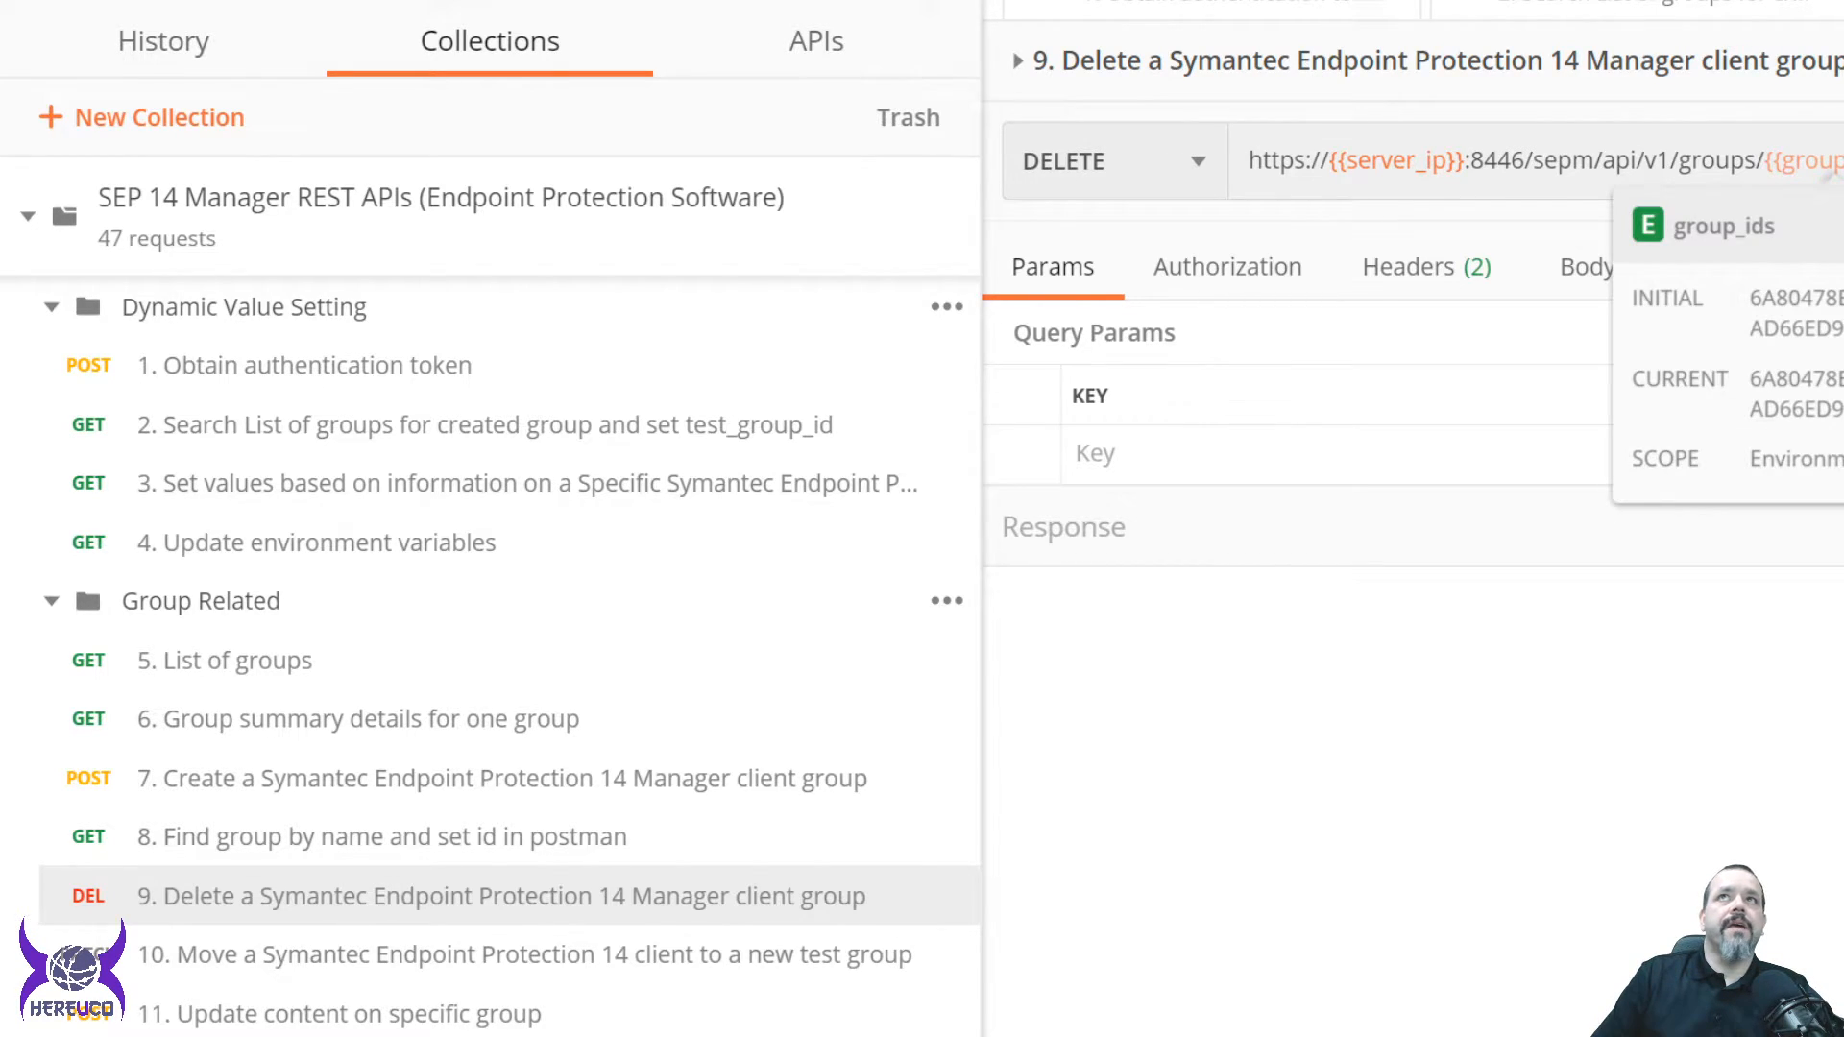
pyautogui.click(224, 661)
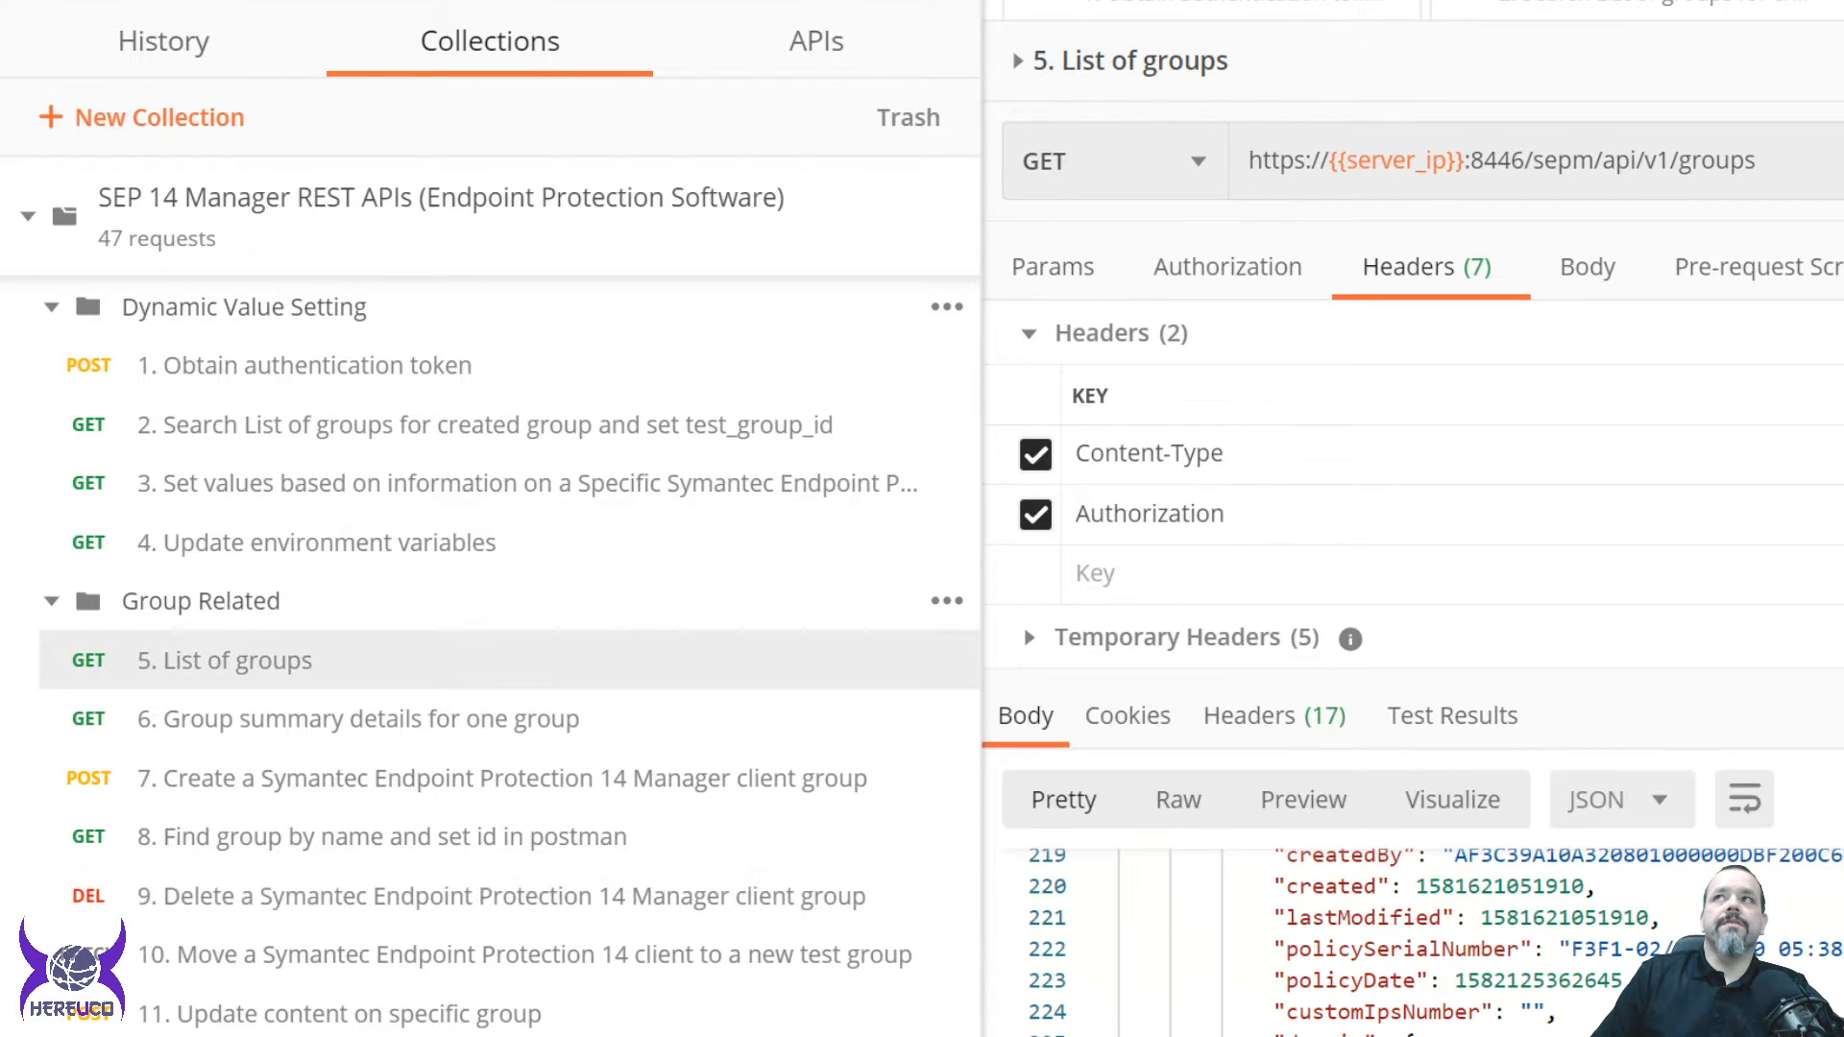
pyautogui.hotkey('ctrl', 'Return')
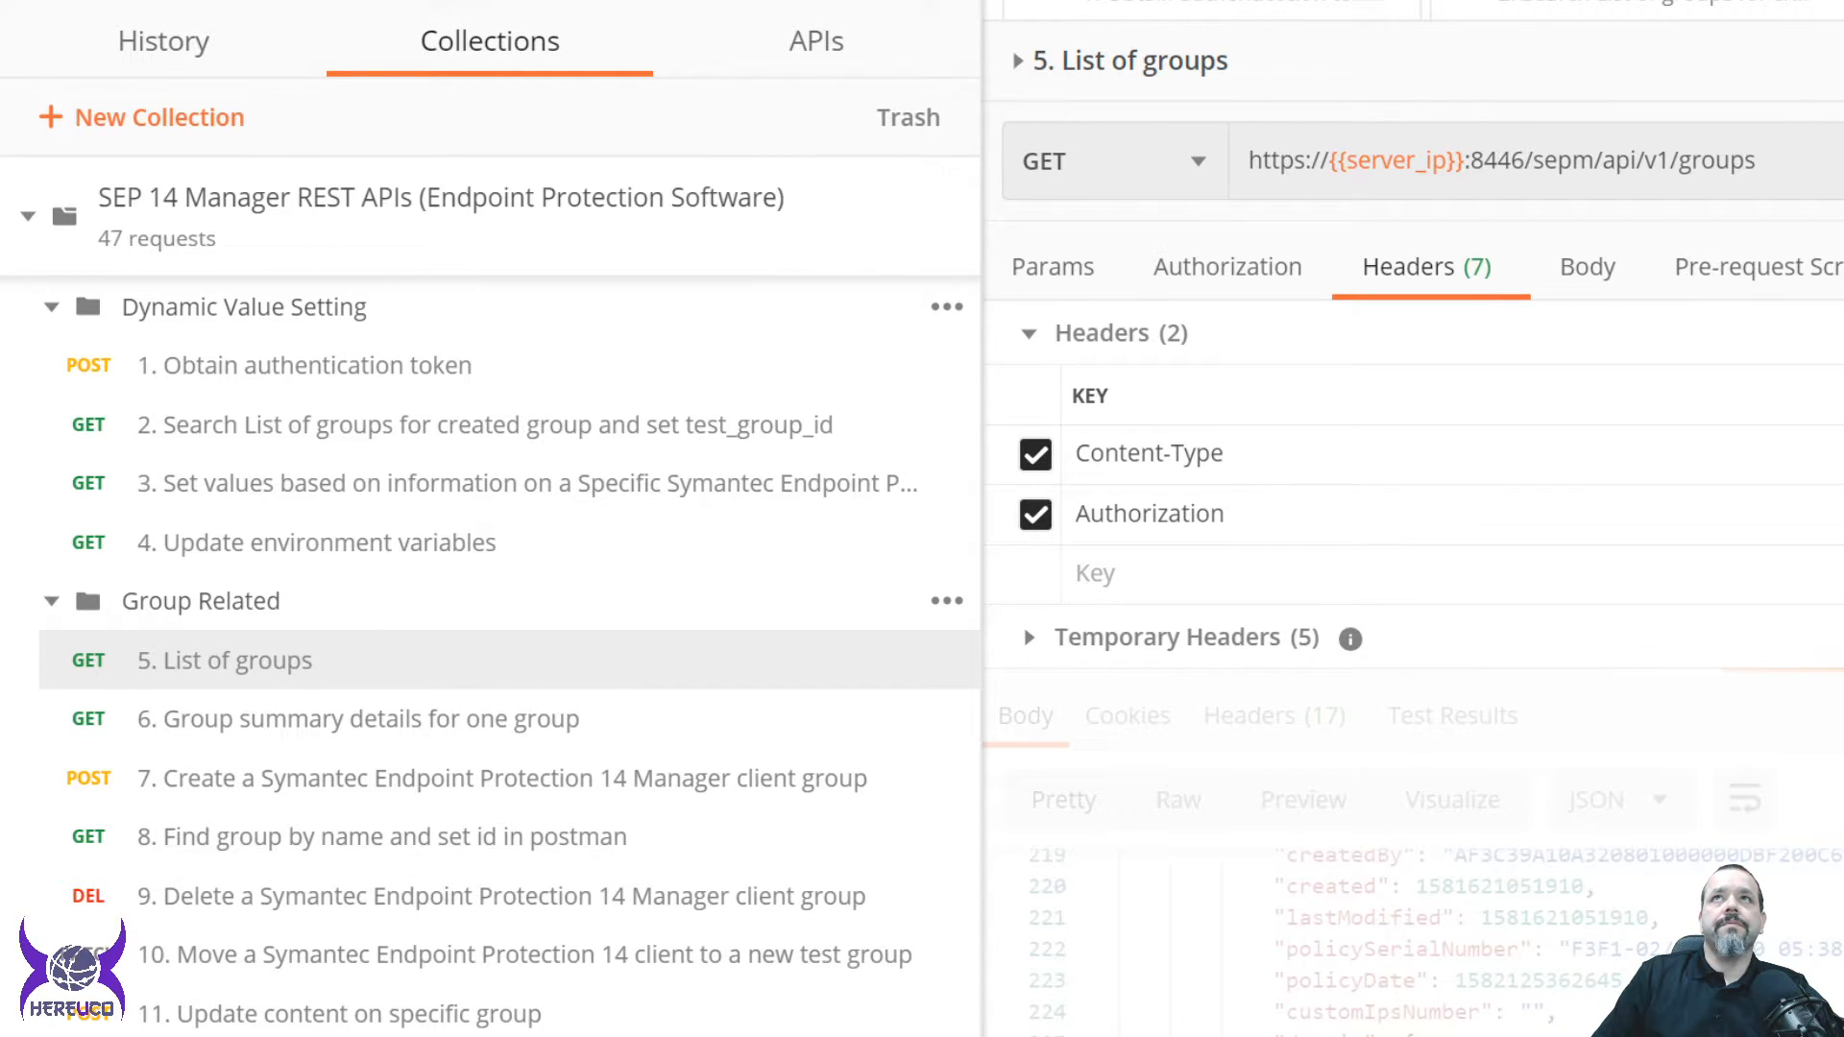
# Set group_ids with the Find group by name request, and send the request that deletes that client group.
pyautogui.click(383, 837)
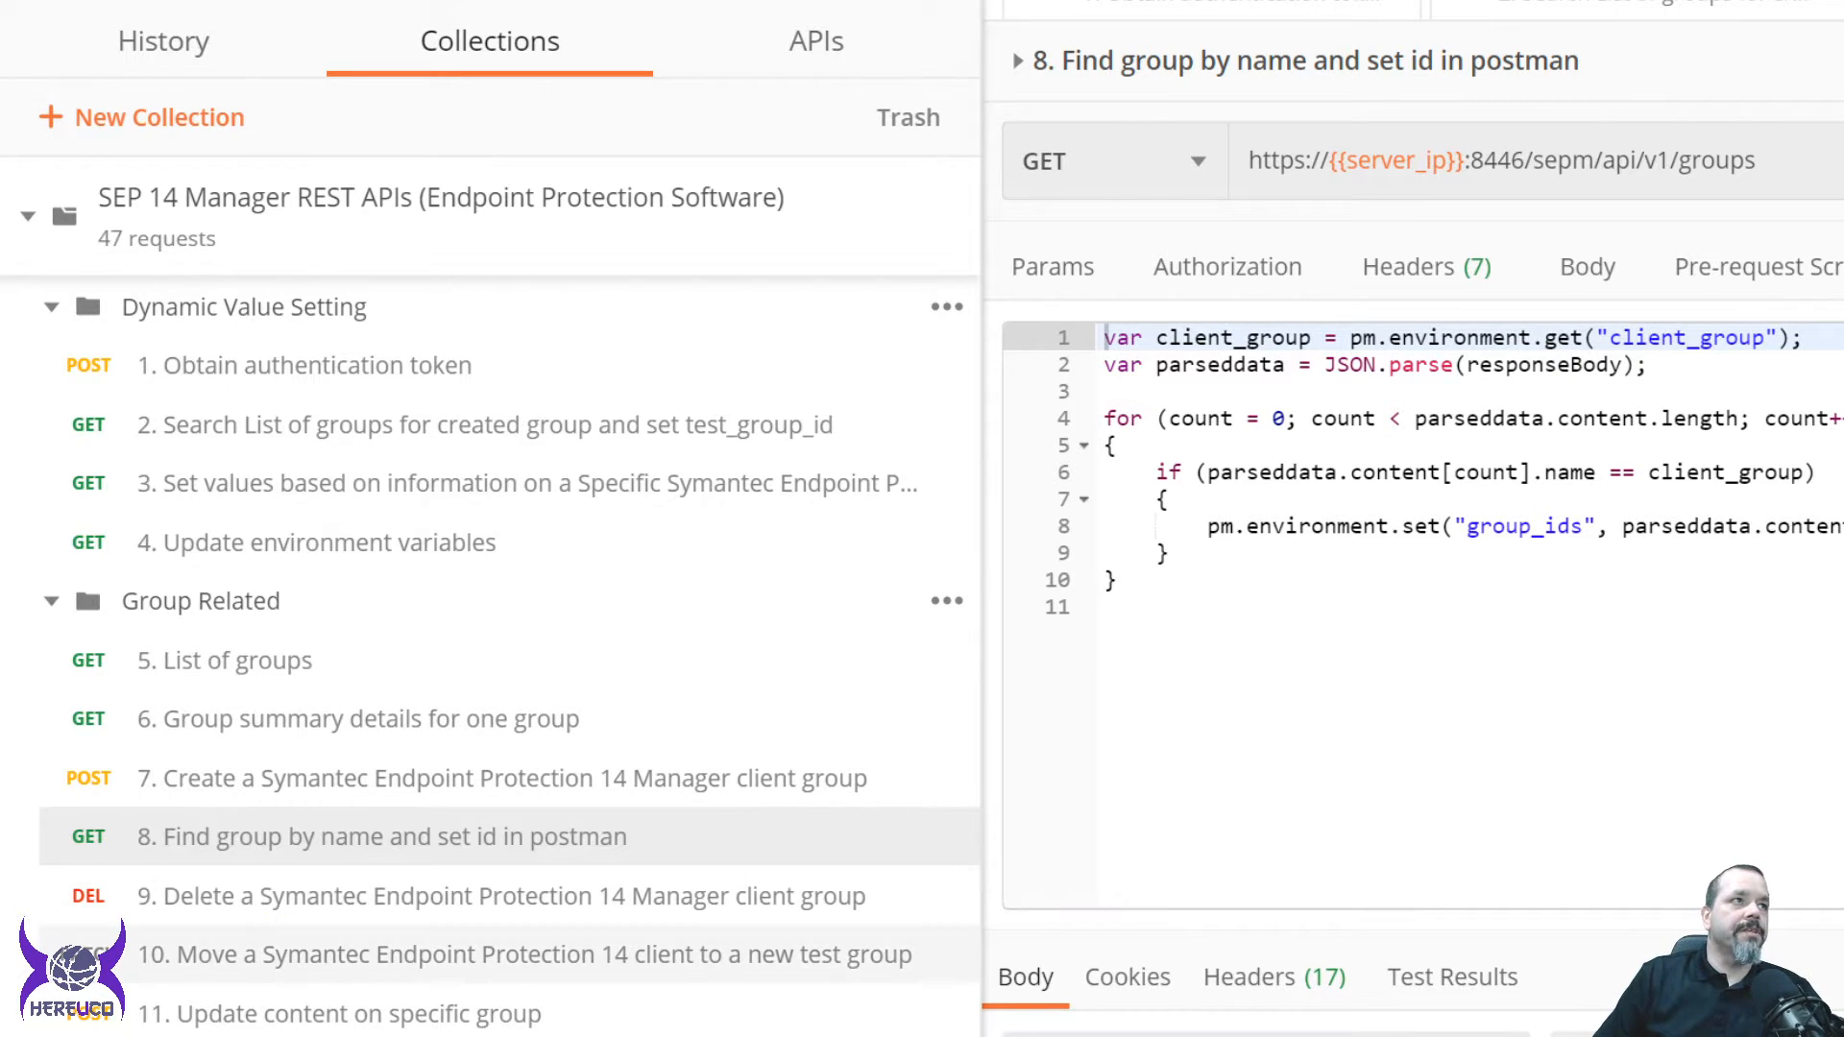
pyautogui.click(384, 896)
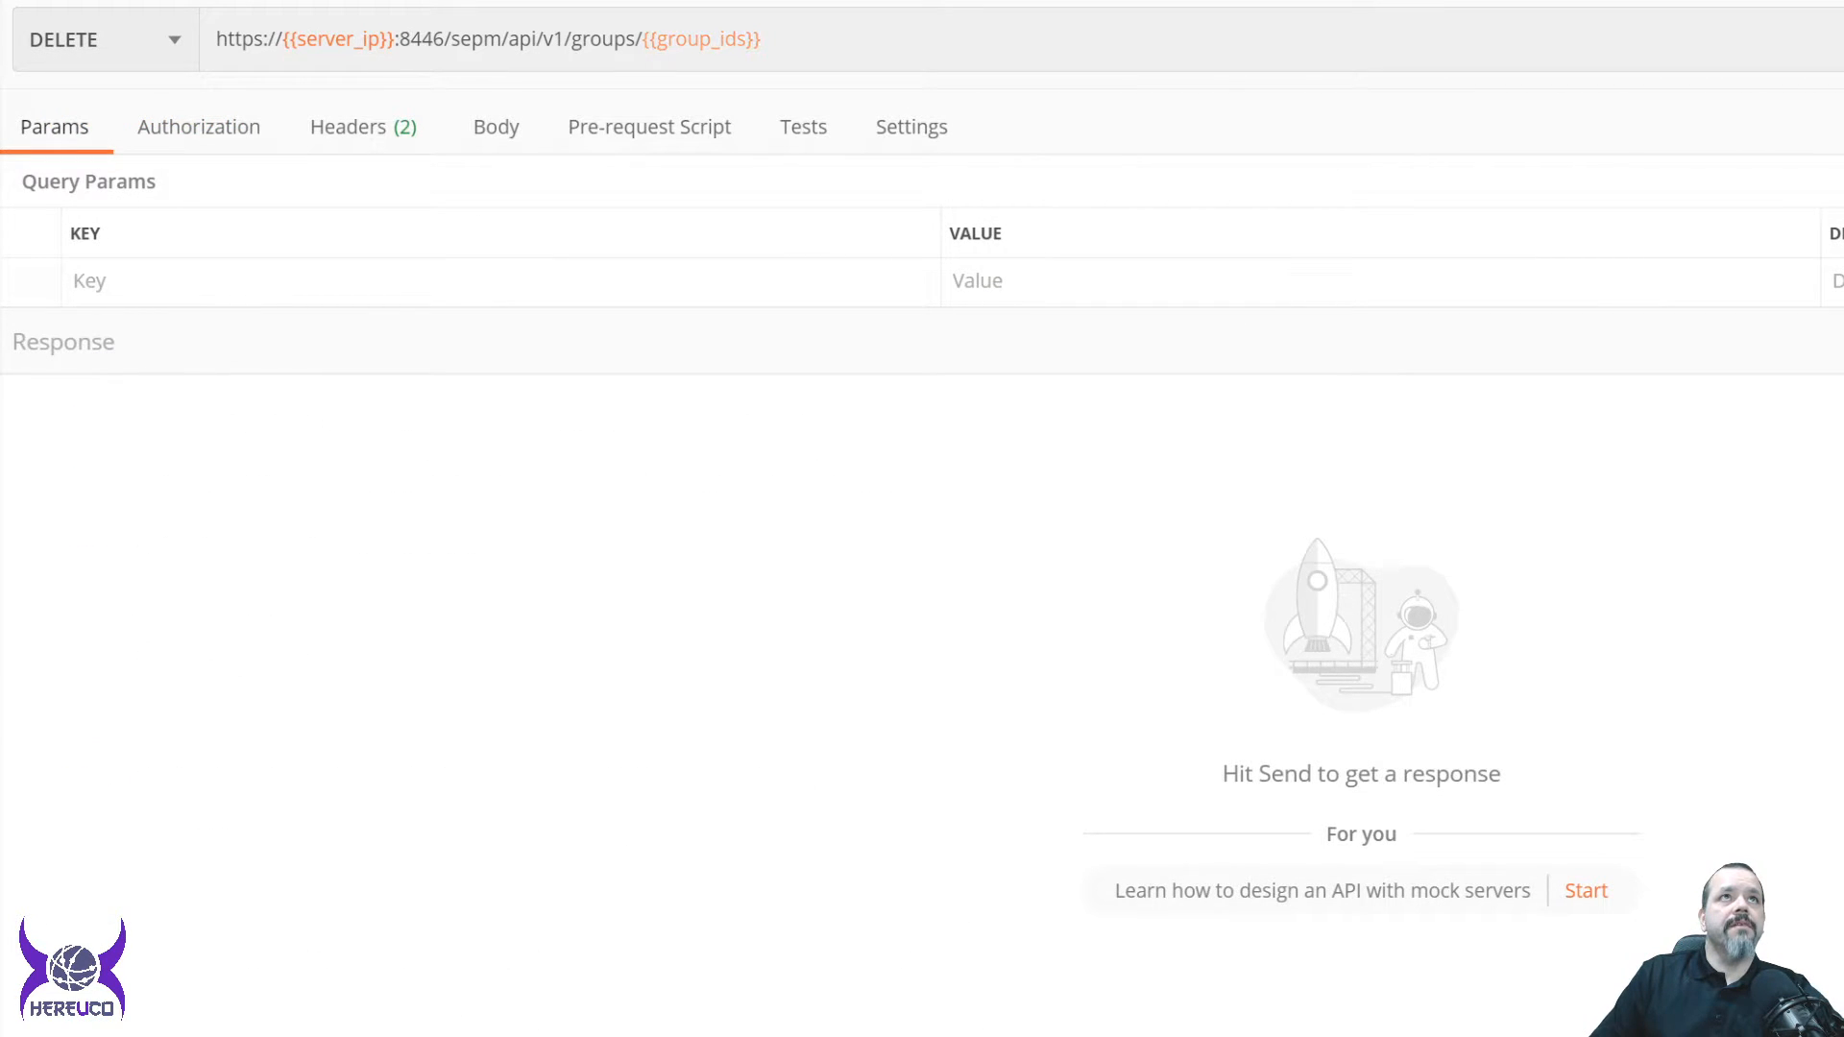
pyautogui.moveTo(694, 48)
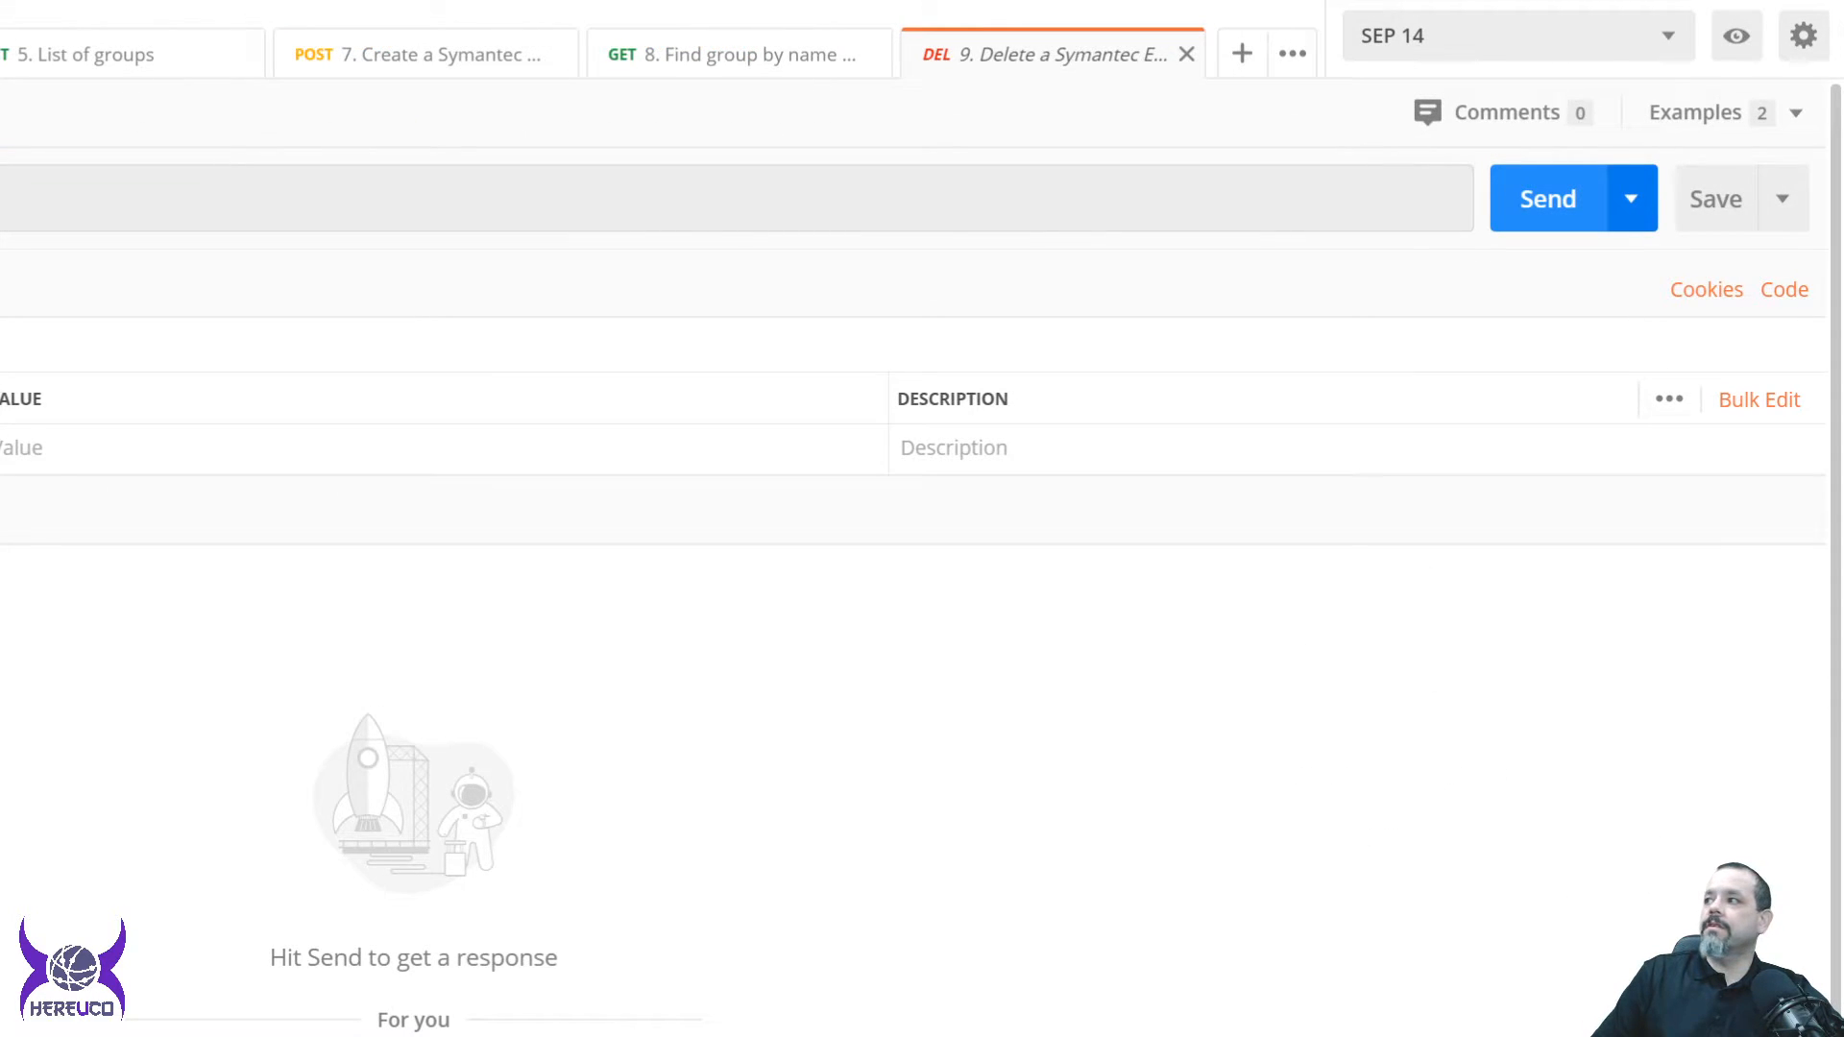
pyautogui.hotkey('ctrl', 'Return')
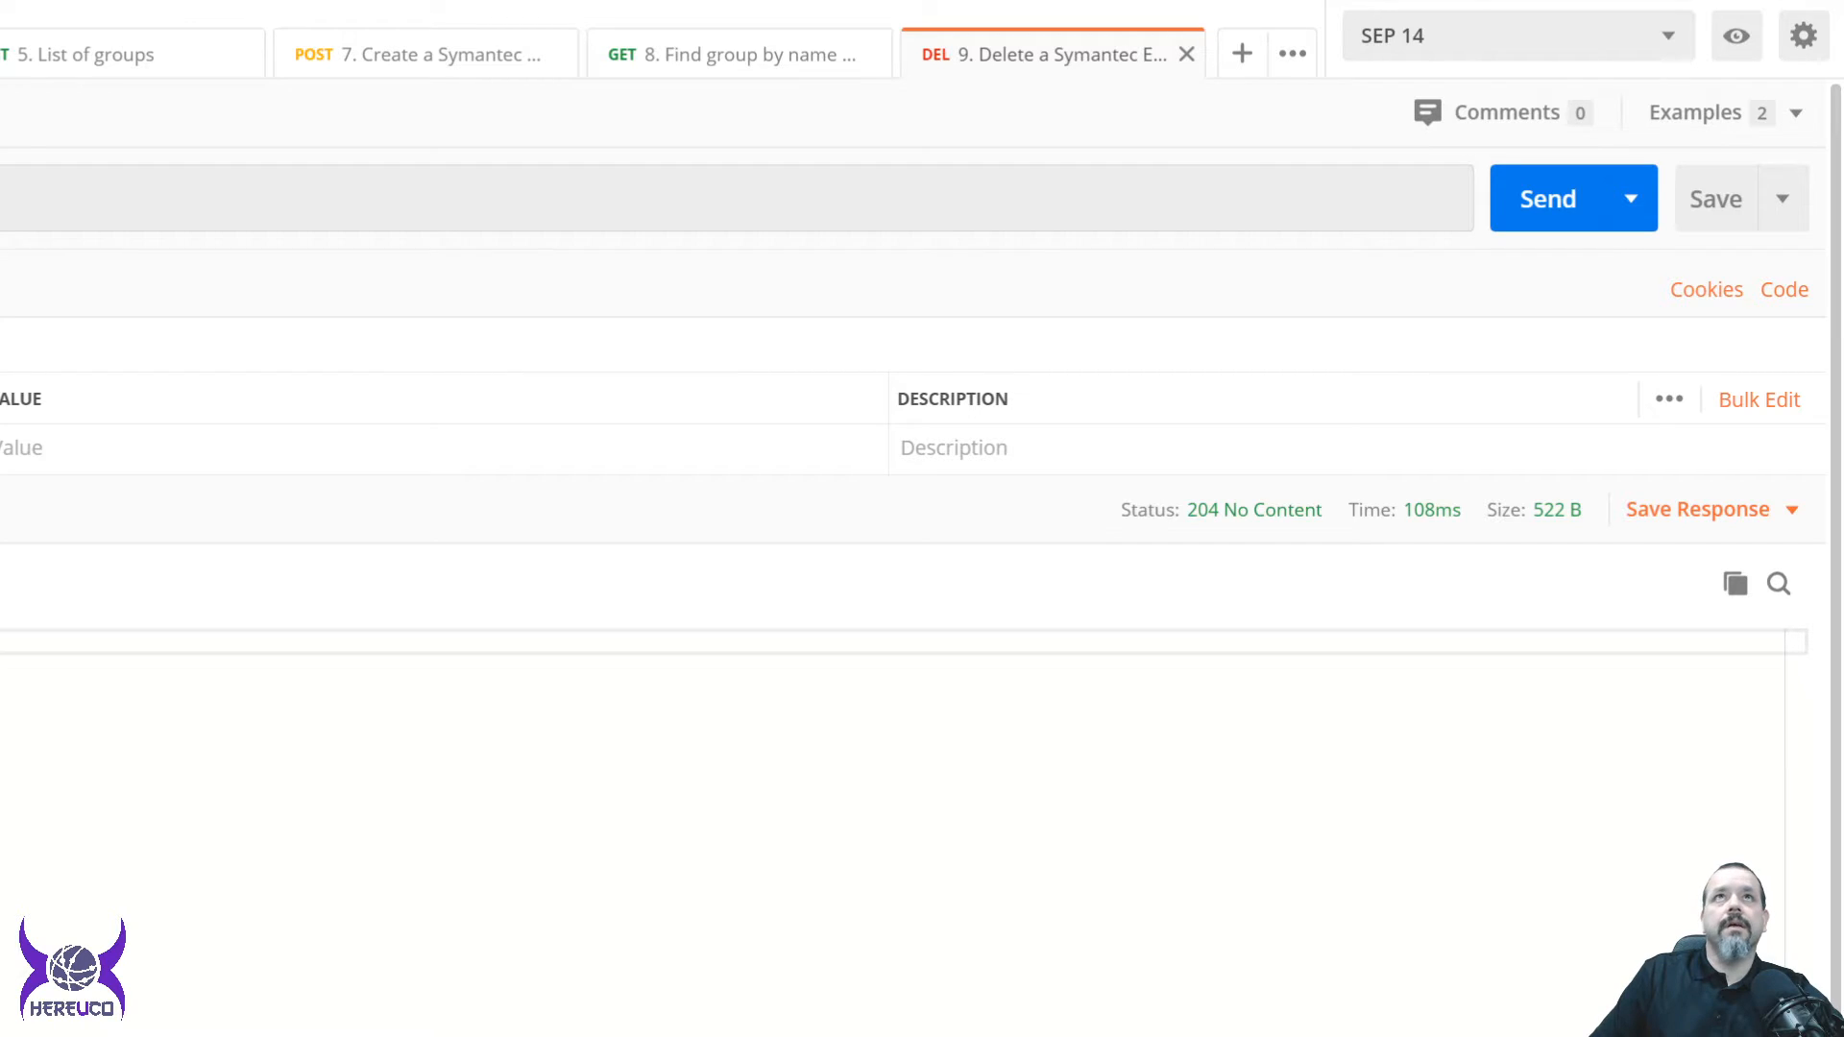
# Rerun the List of groups request and check its response for the deleted client group.
pyautogui.click(125, 53)
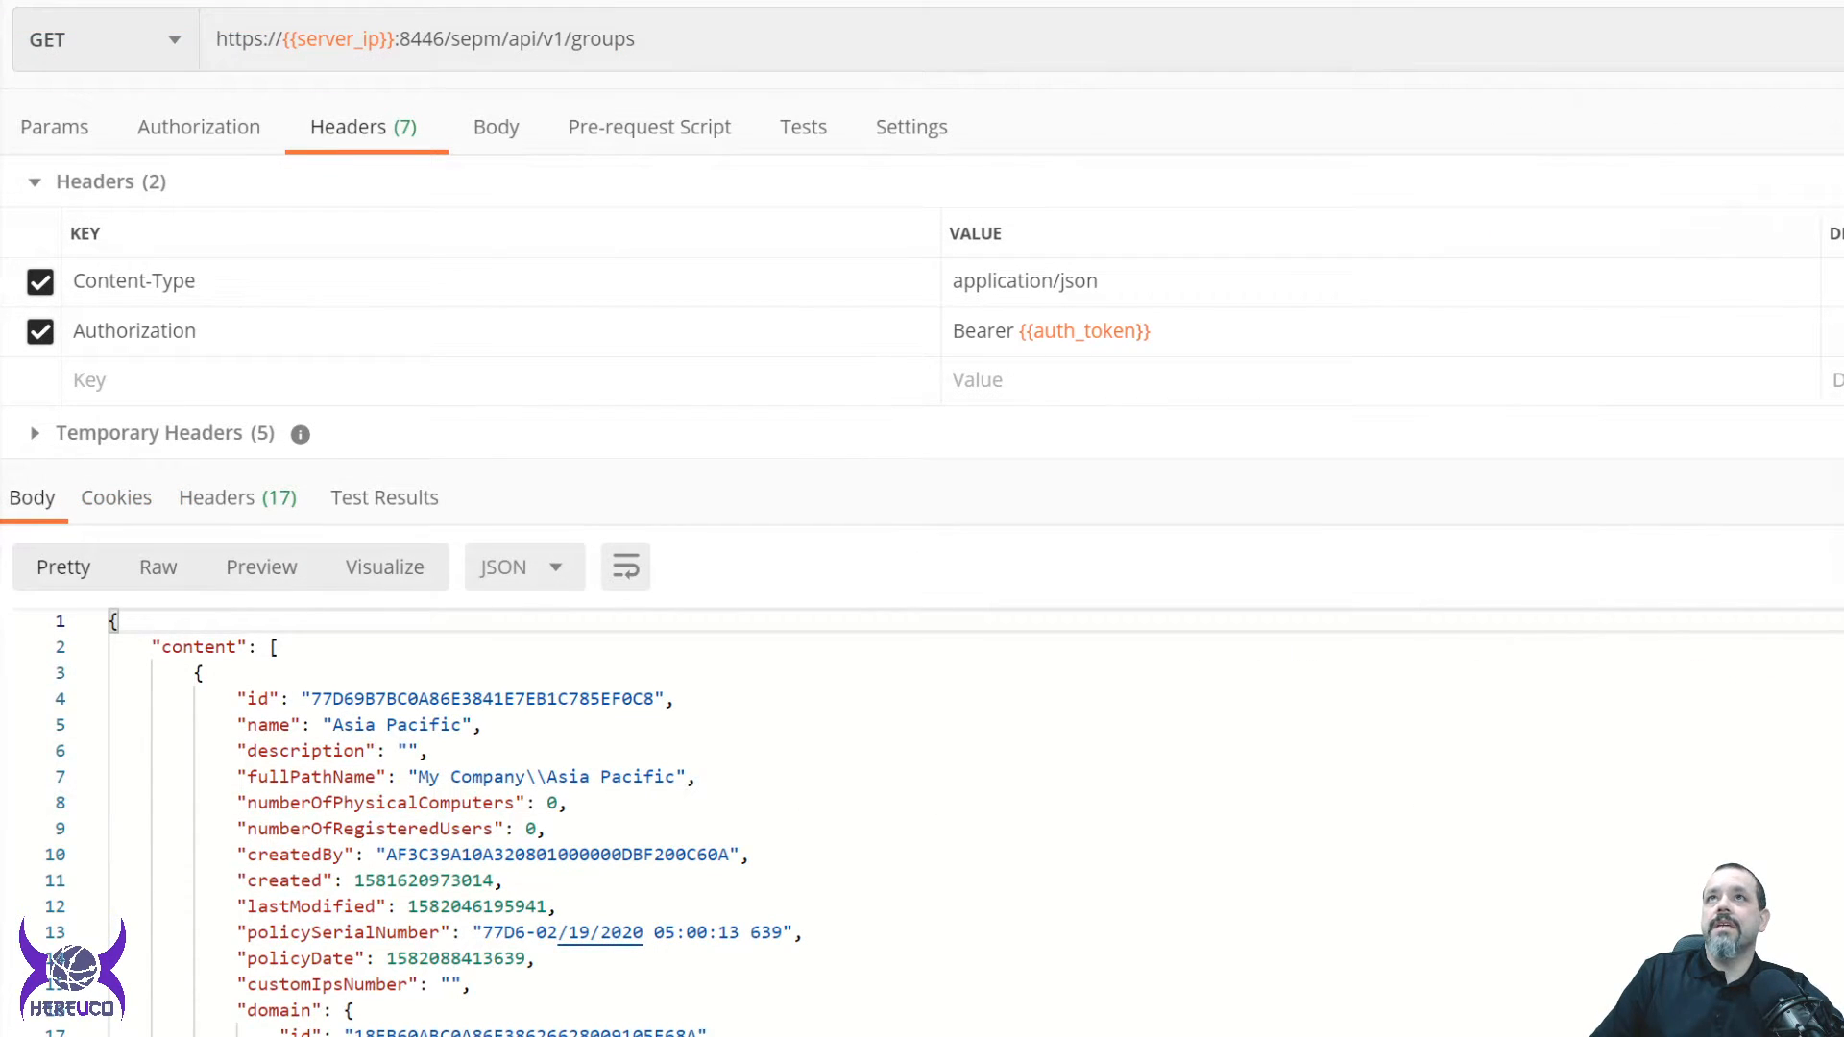
pyautogui.hotkey('ctrl', 'Return')
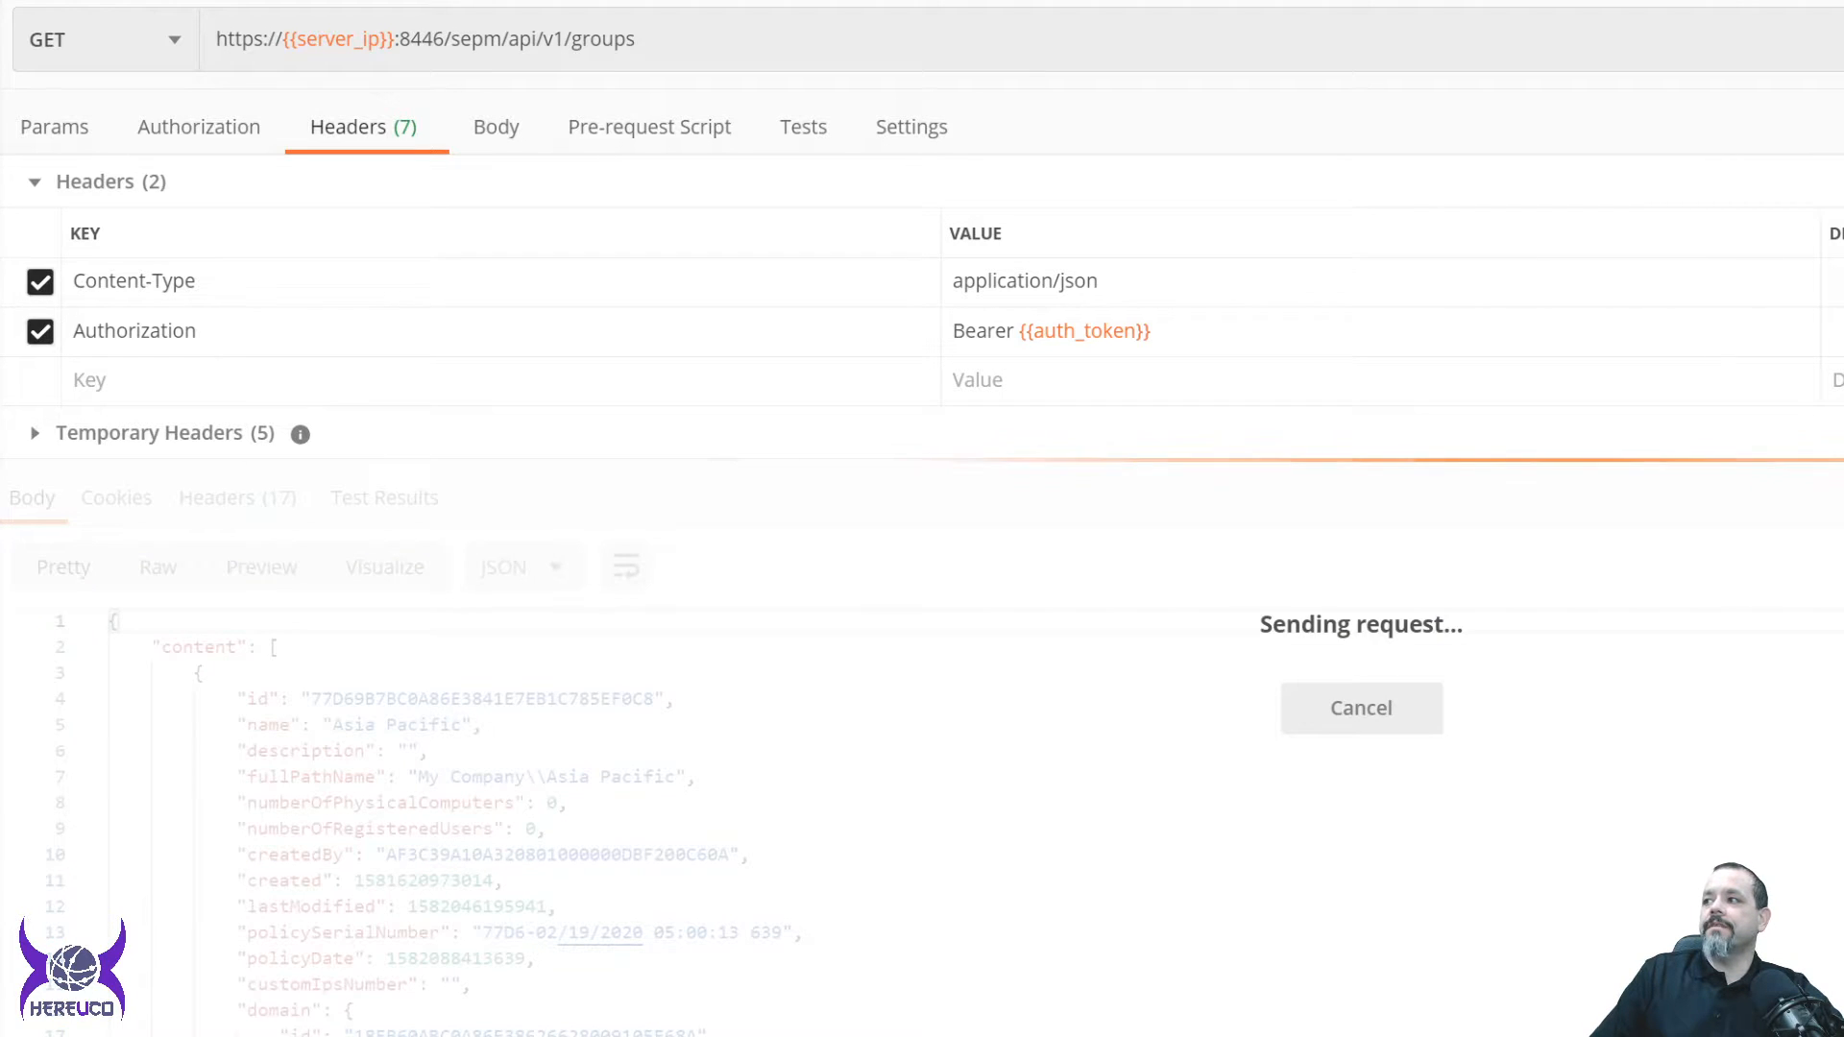
pyautogui.click(570, 802)
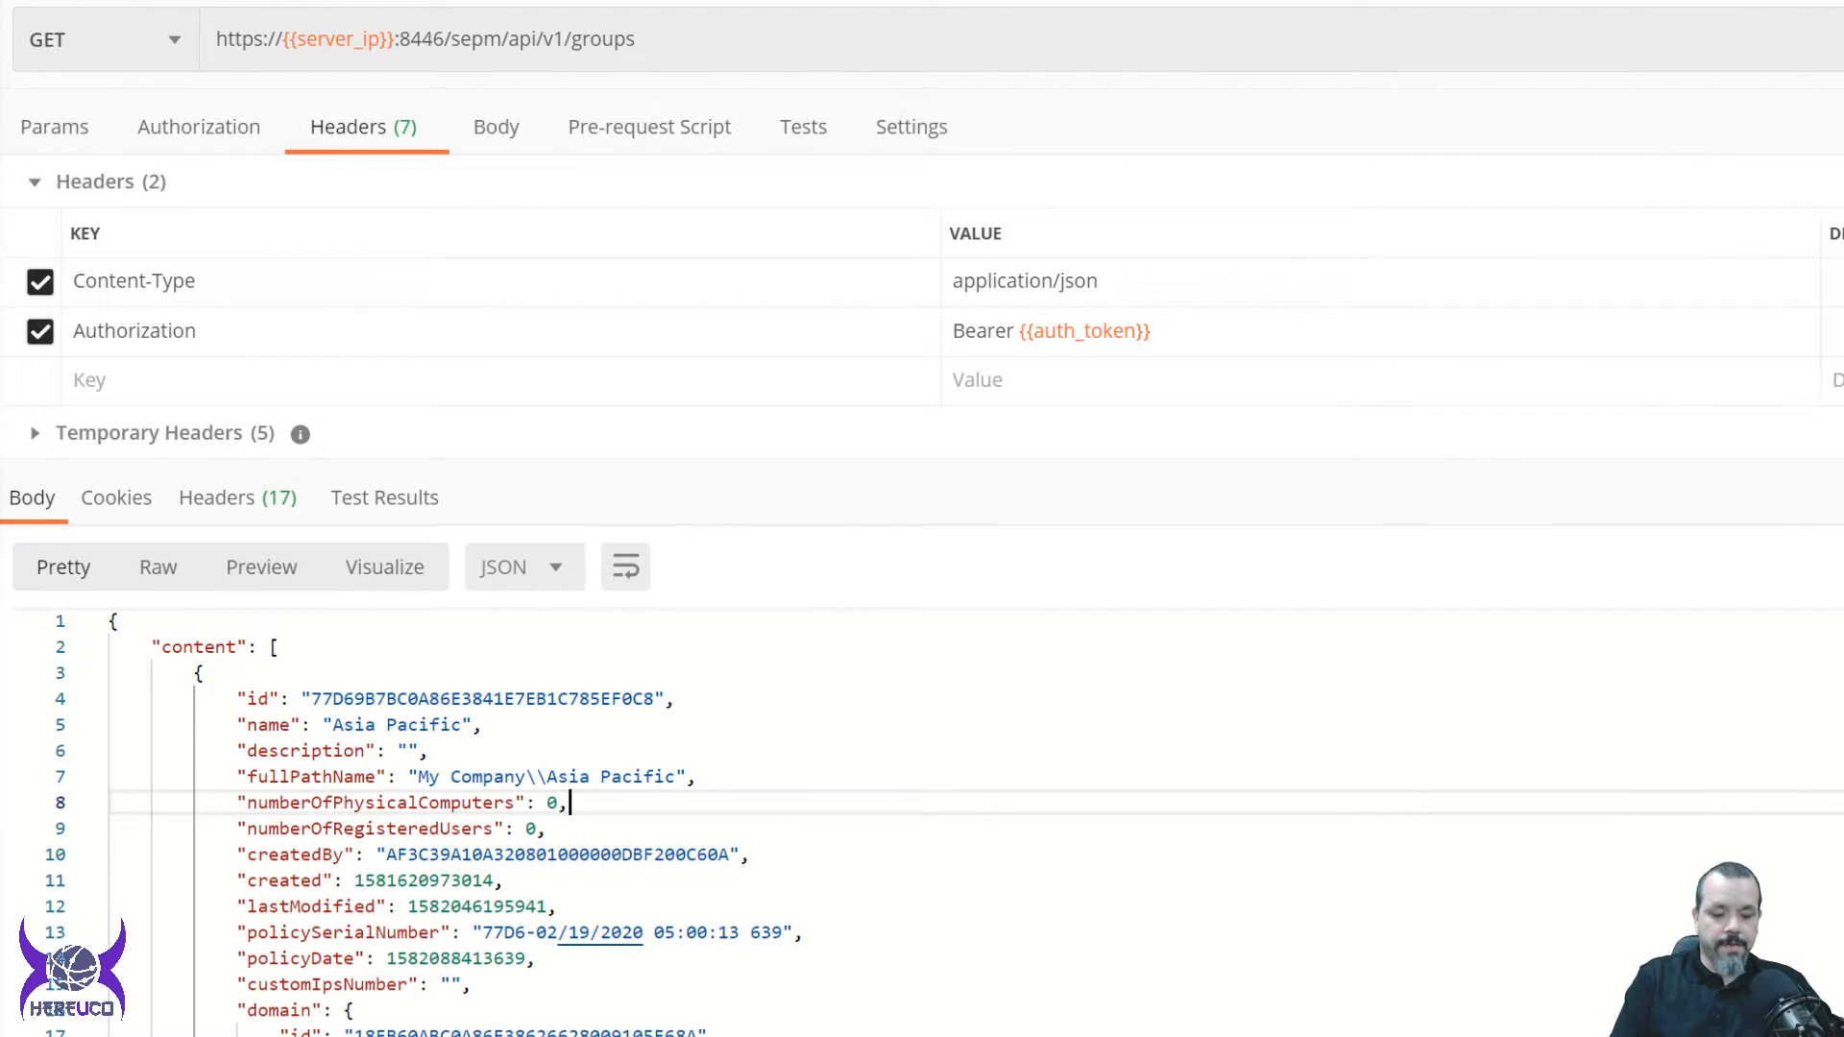
pyautogui.scroll(-20, 922, 816)
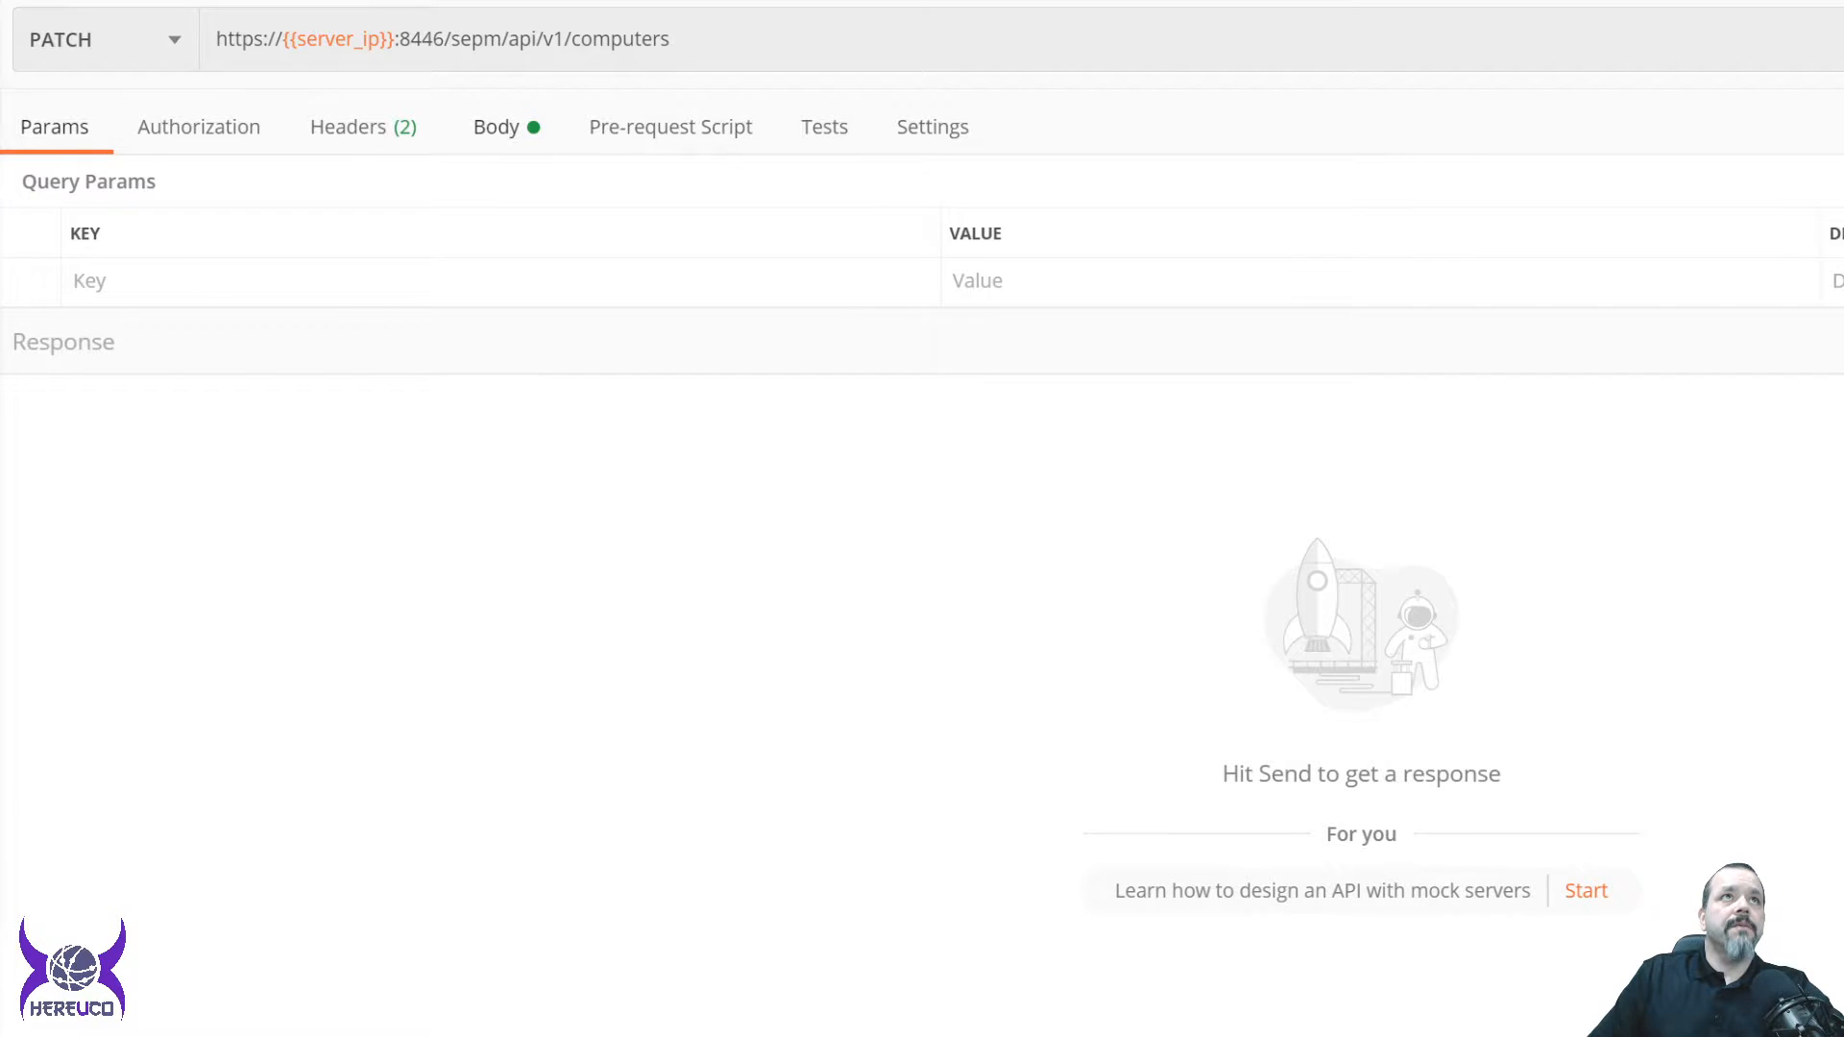
# View the JSON body of the client move request and find target_group_ids and computer_hardware_key among the environment variables.
pyautogui.click(496, 127)
pyautogui.click(81, 390)
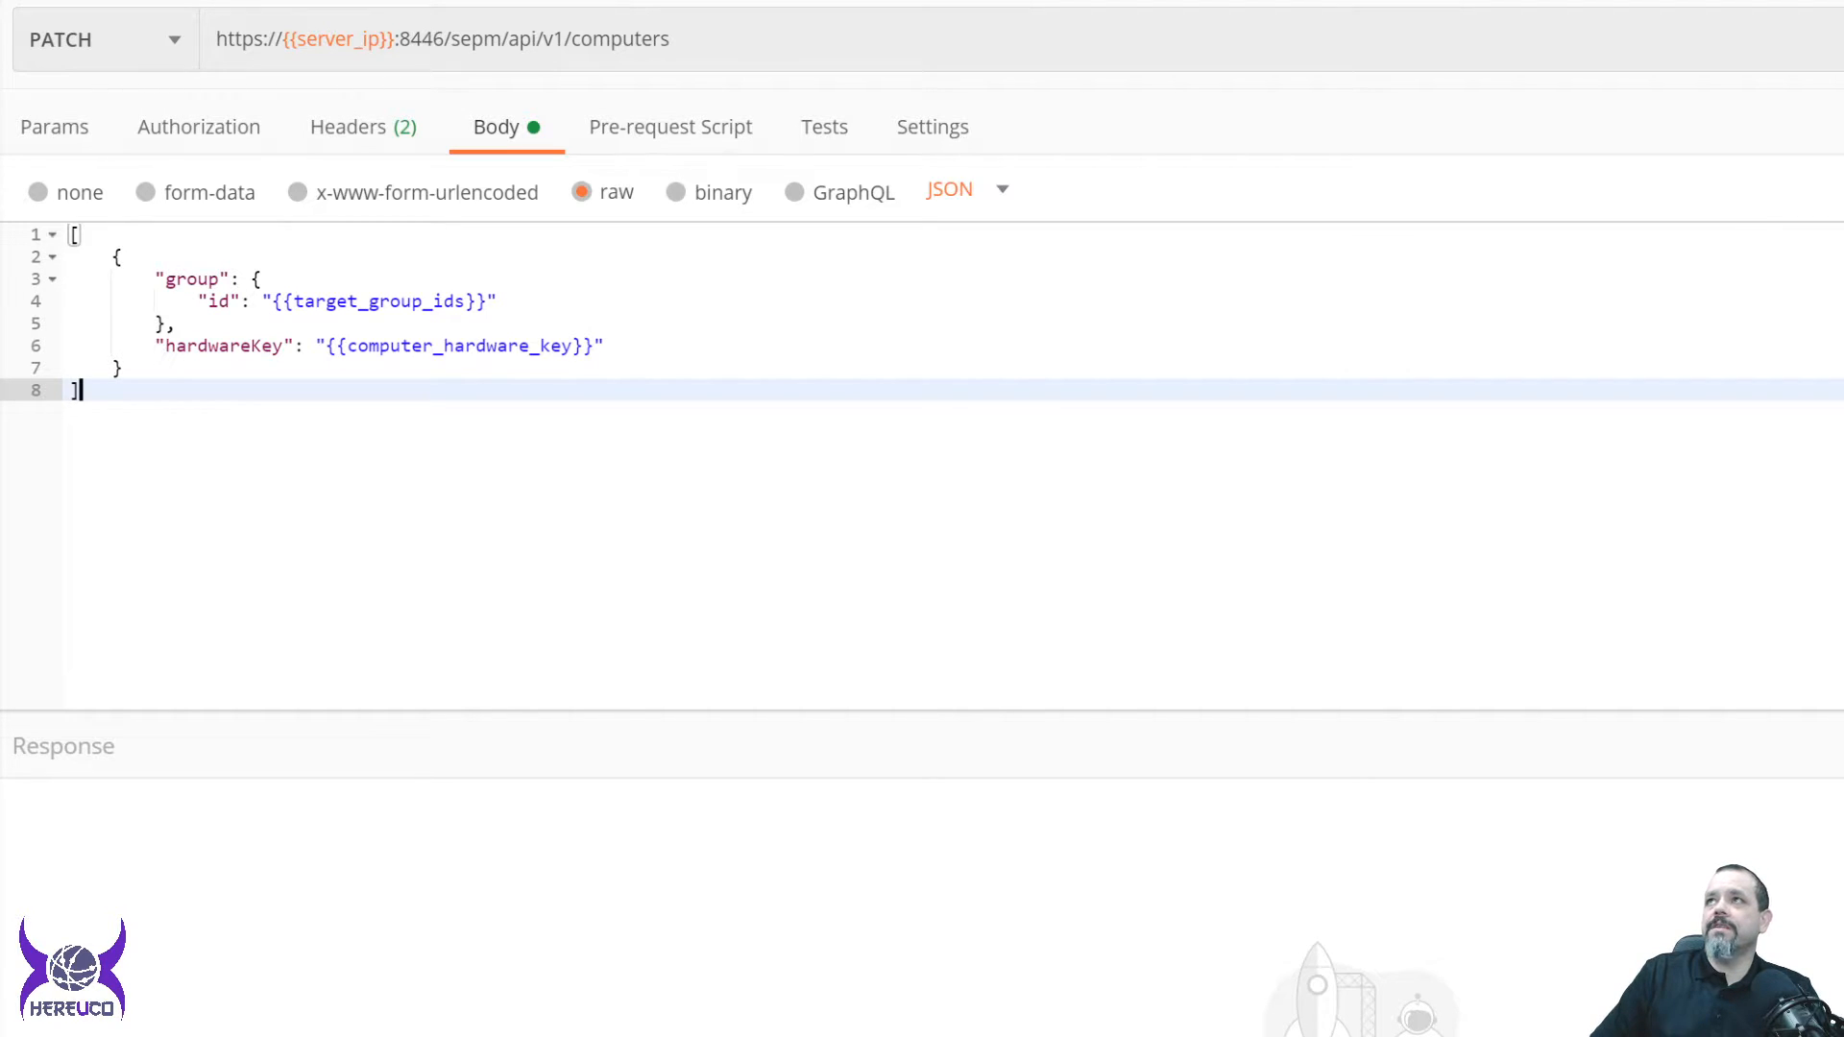
pyautogui.scroll(-4, 1690, 328)
pyautogui.scroll(-6, 1690, 322)
pyautogui.scroll(-1, 1690, 418)
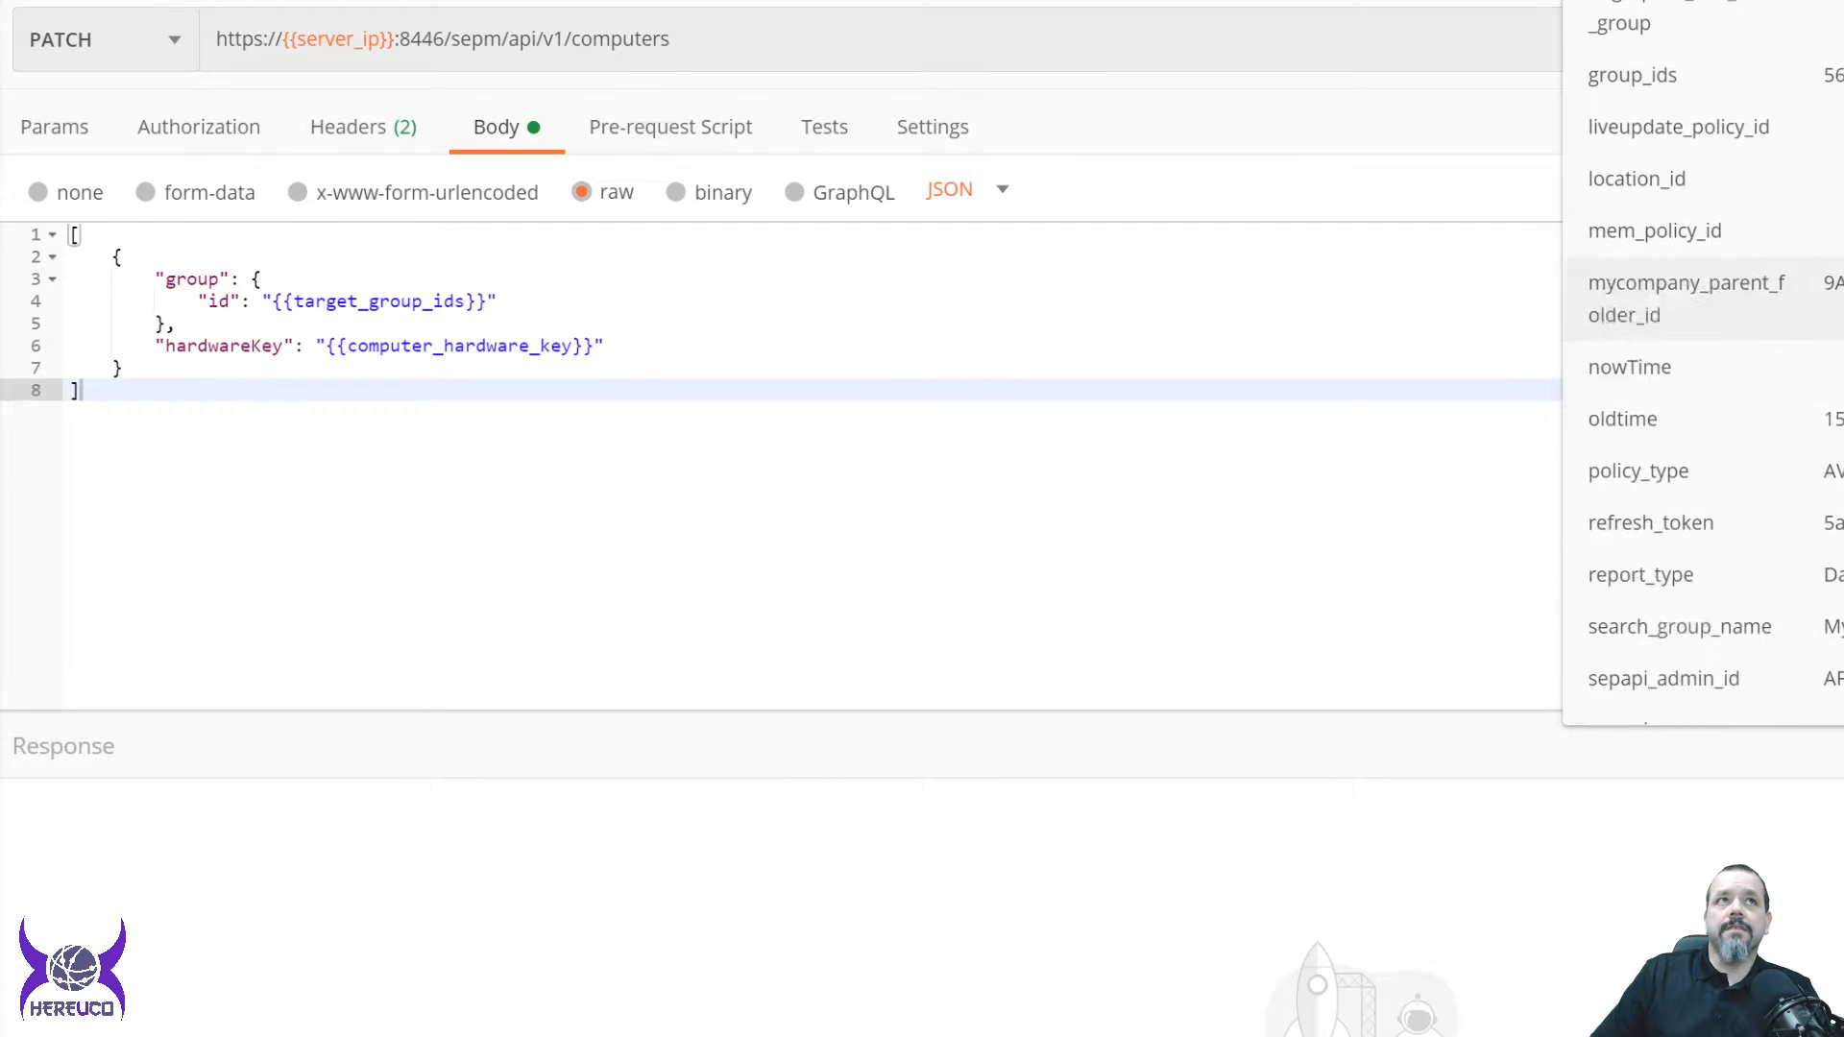
pyautogui.scroll(-5, 1690, 413)
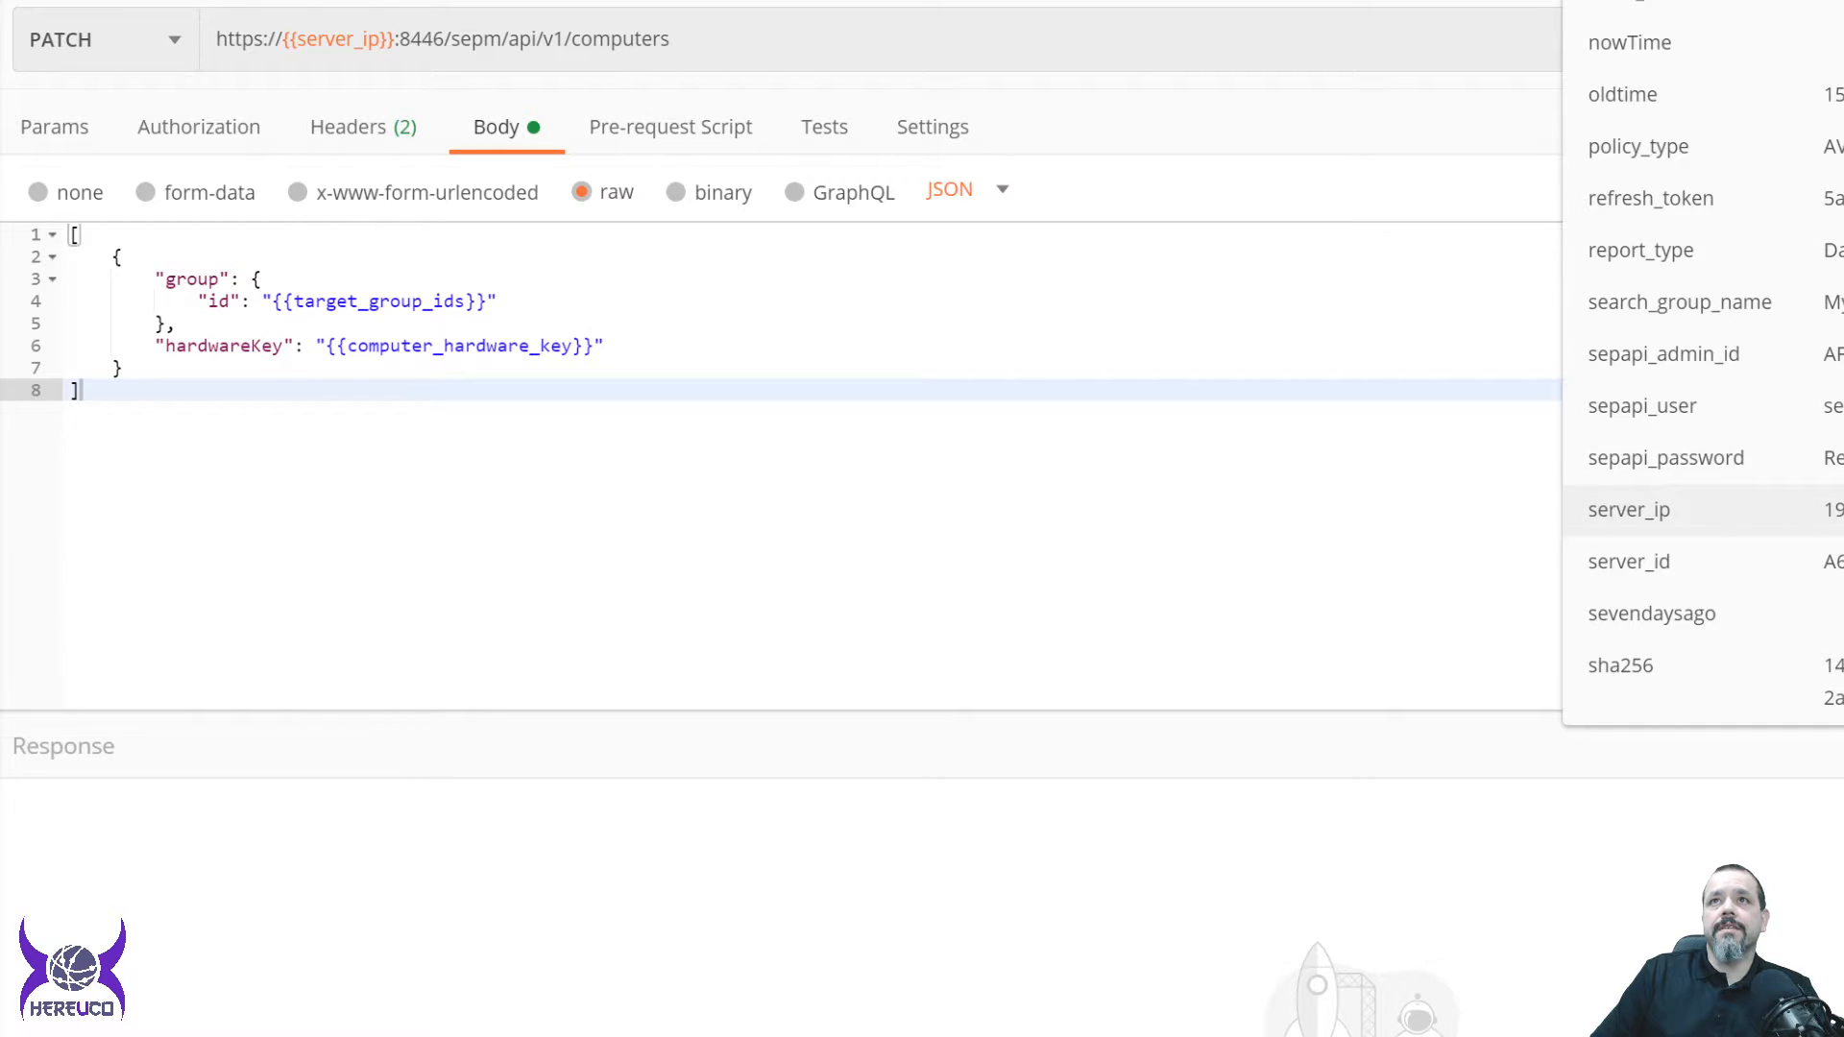
pyautogui.scroll(-5, 1690, 461)
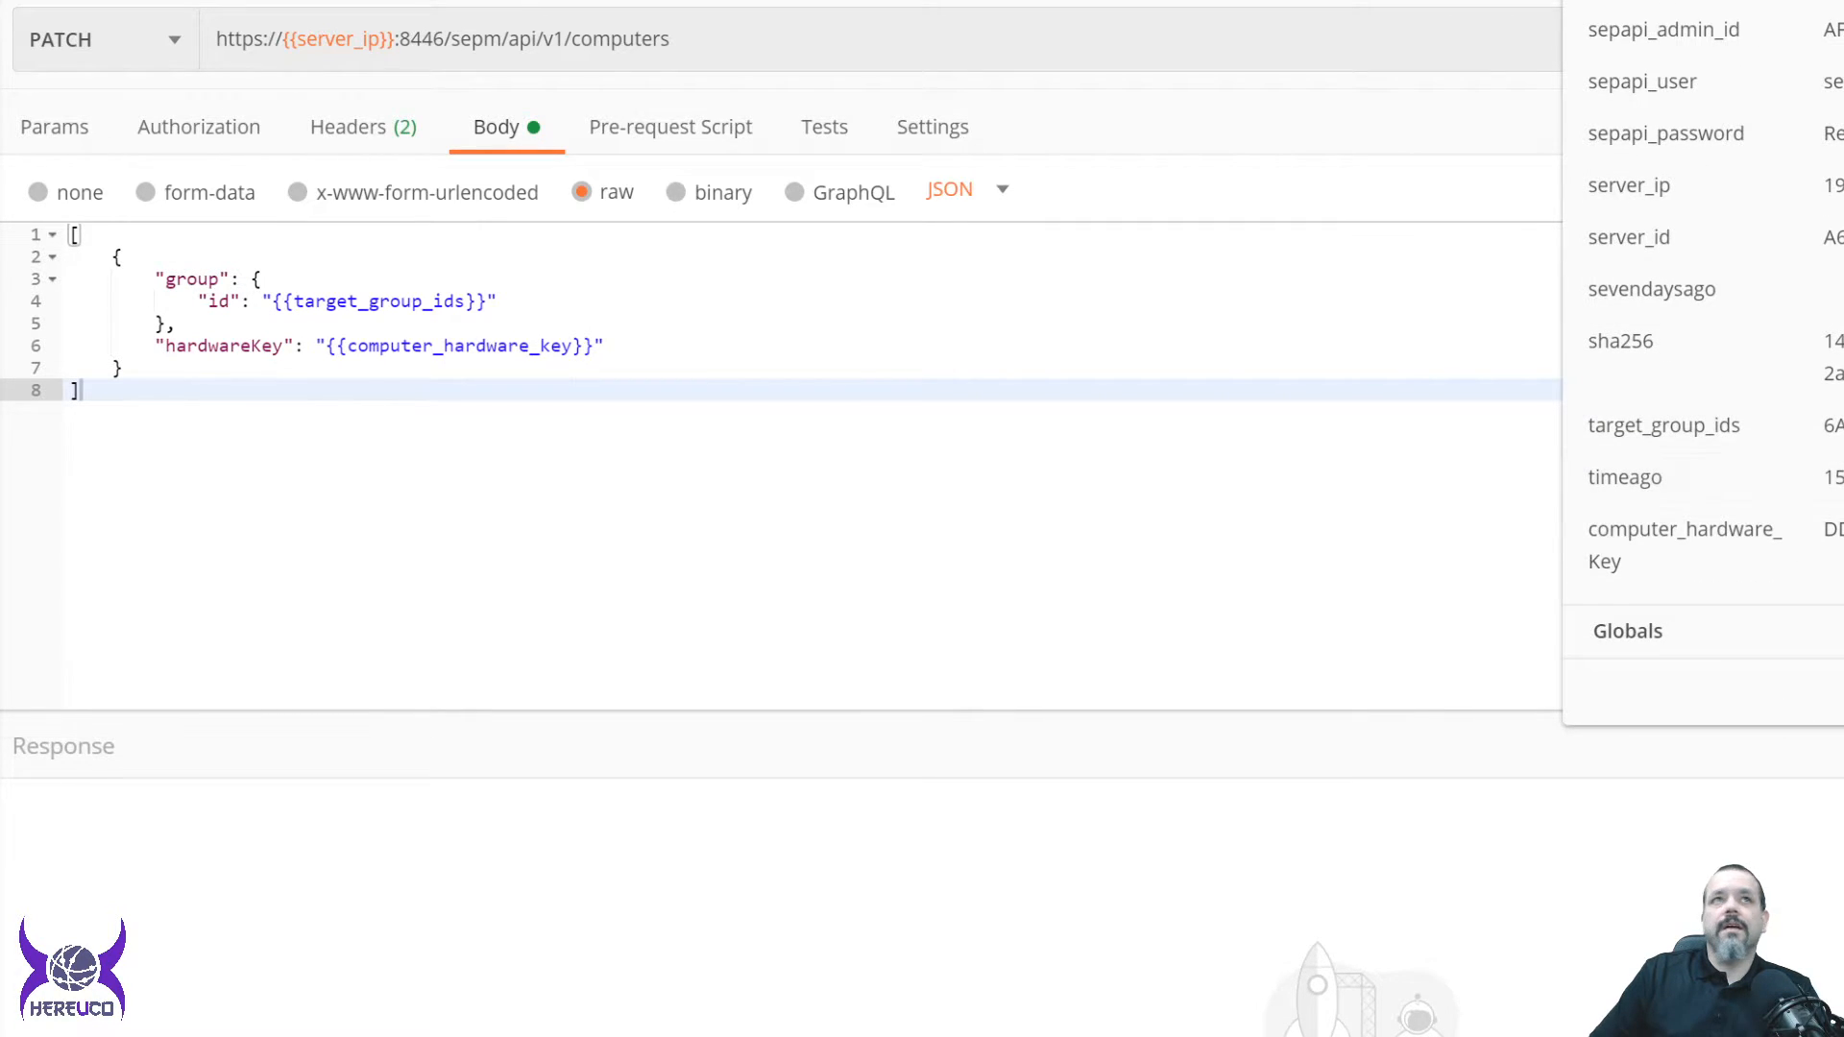
# Examine how the move request's body uses target_group_ids for the group id and computer_hardware_key for the hardwareKey.
pyautogui.click(606, 346)
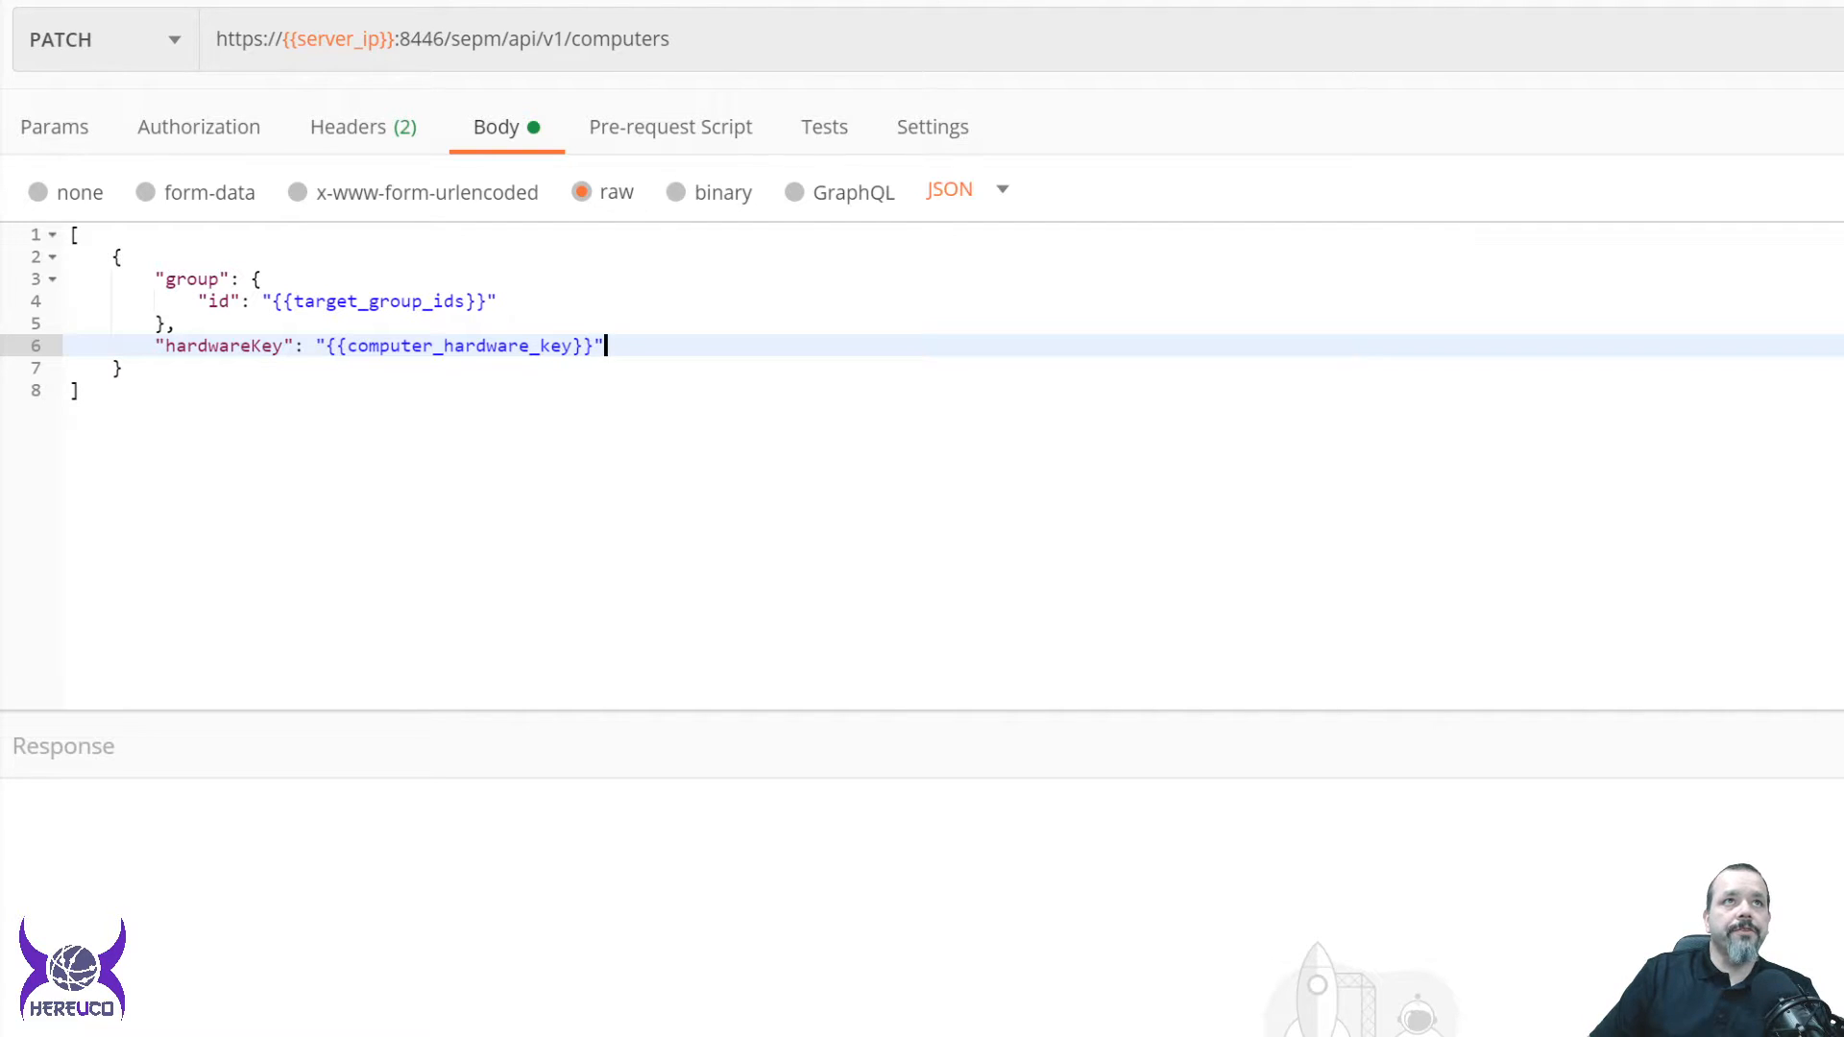
pyautogui.doubleClick(380, 300)
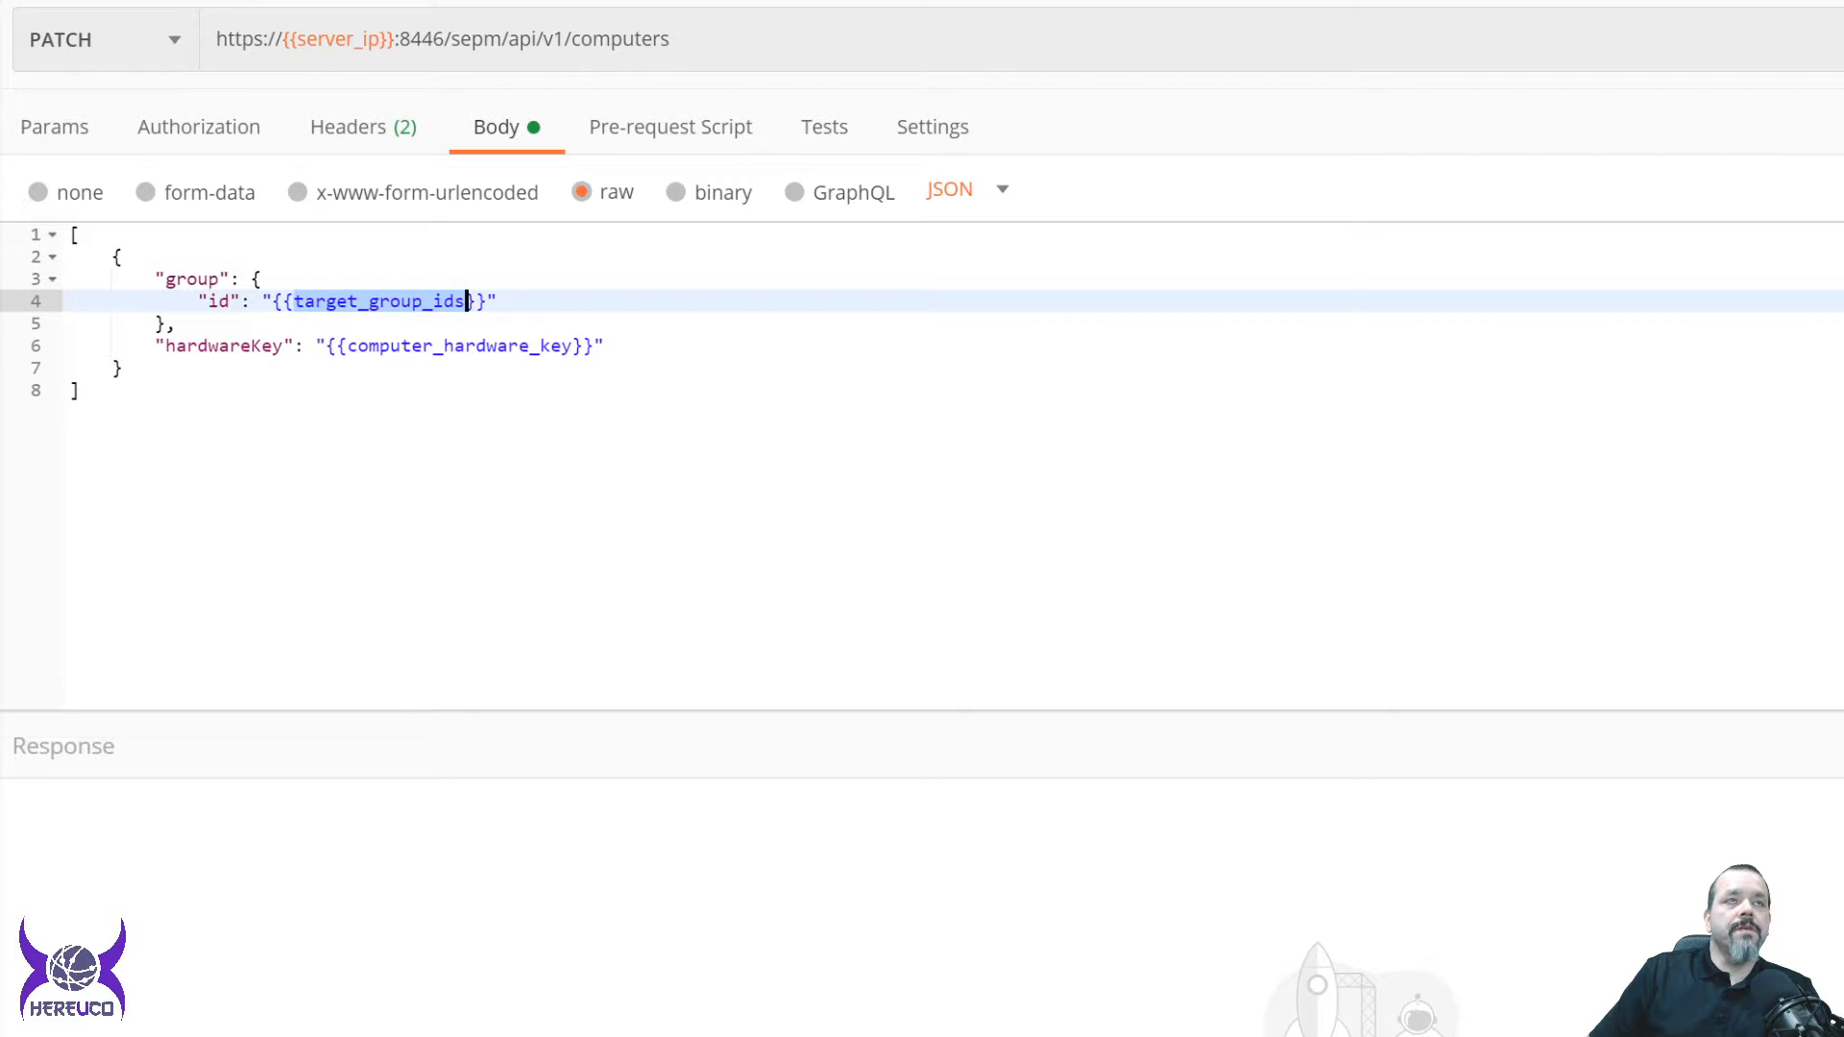
pyautogui.doubleClick(576, 346)
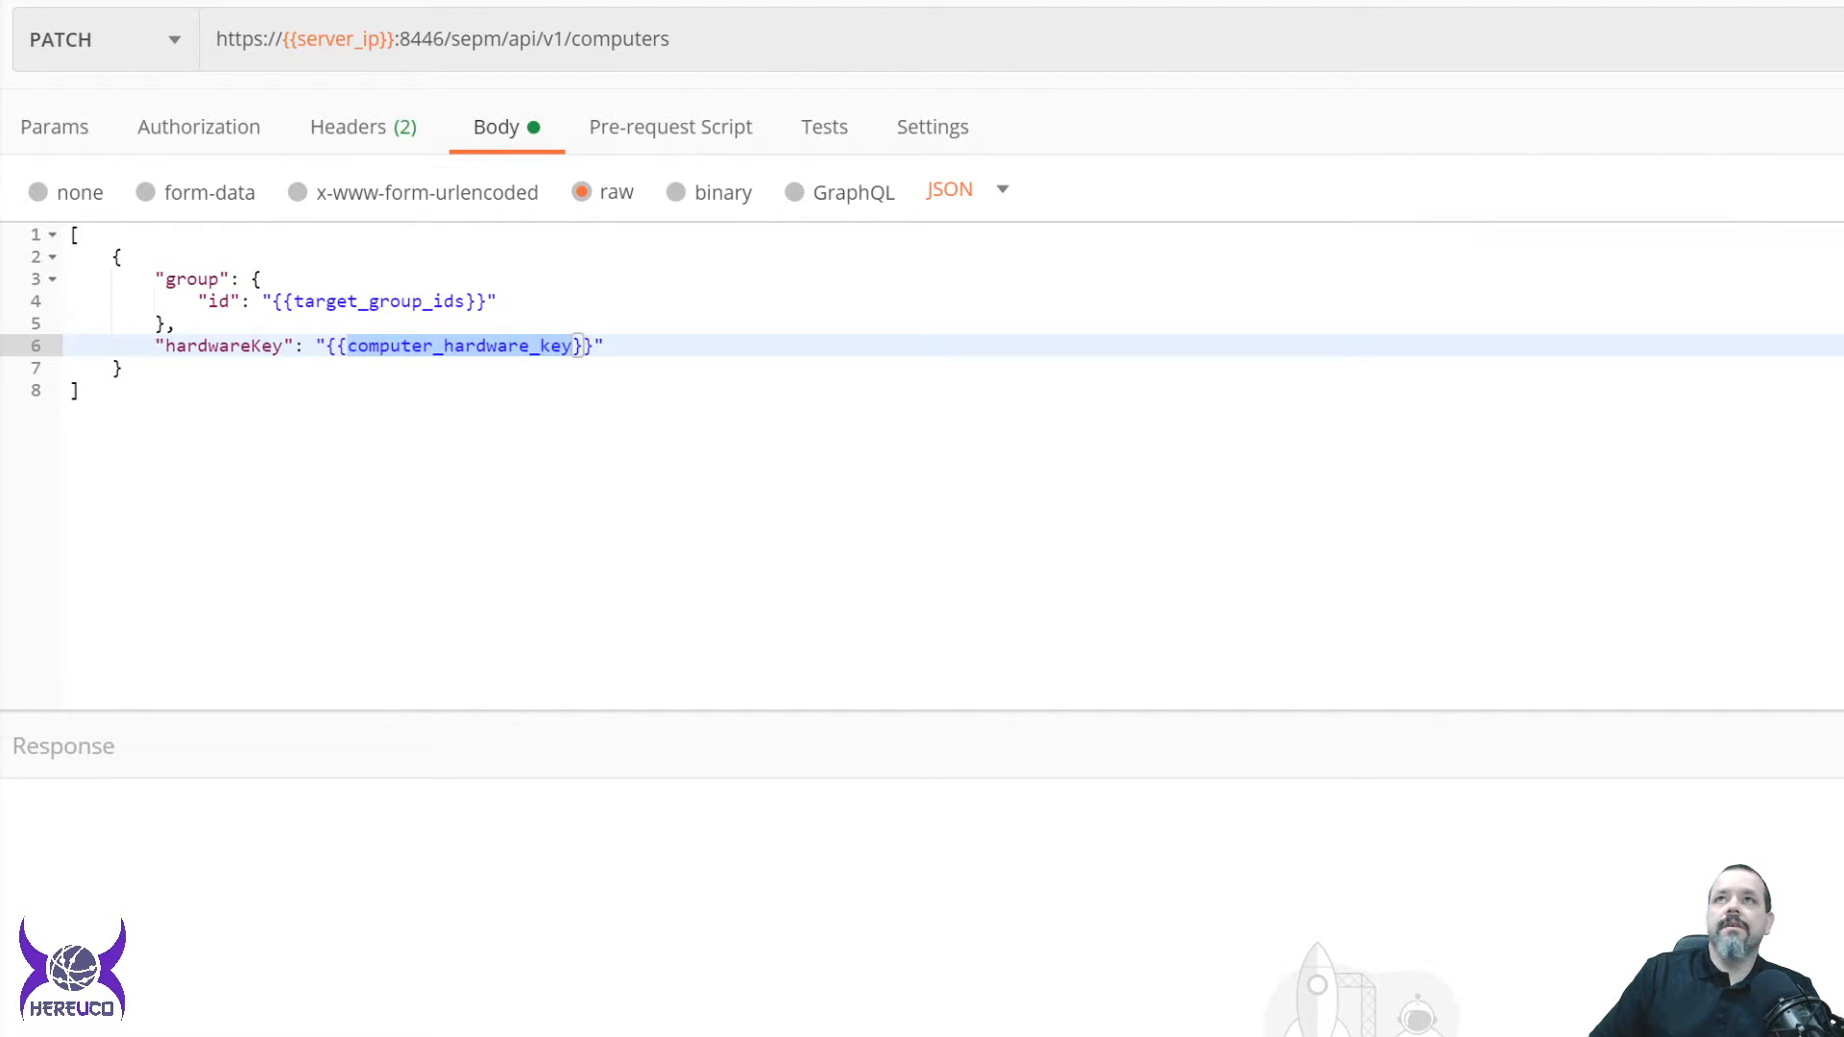
# Send the client move request to the computers endpoint, and review the group and computer details in the computer list response.
pyautogui.hotkey('ctrl', 'Return')
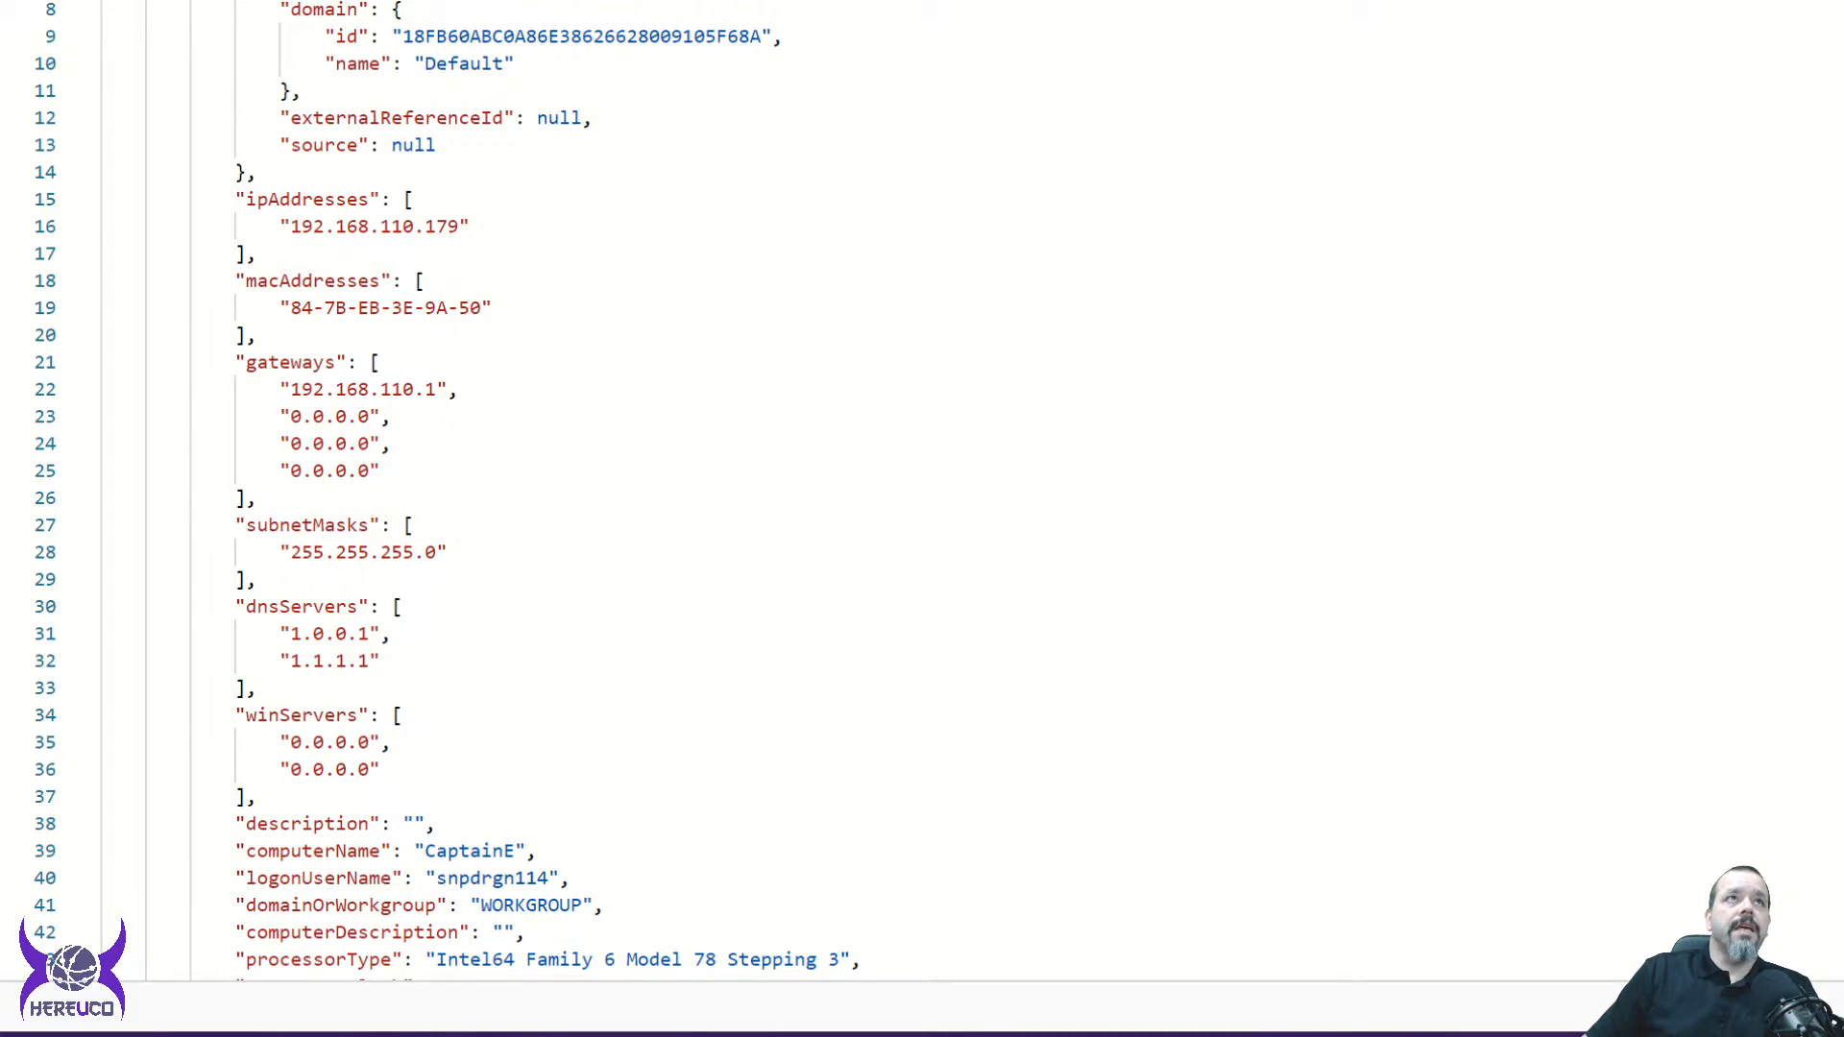
pyautogui.scroll(2, 922, 490)
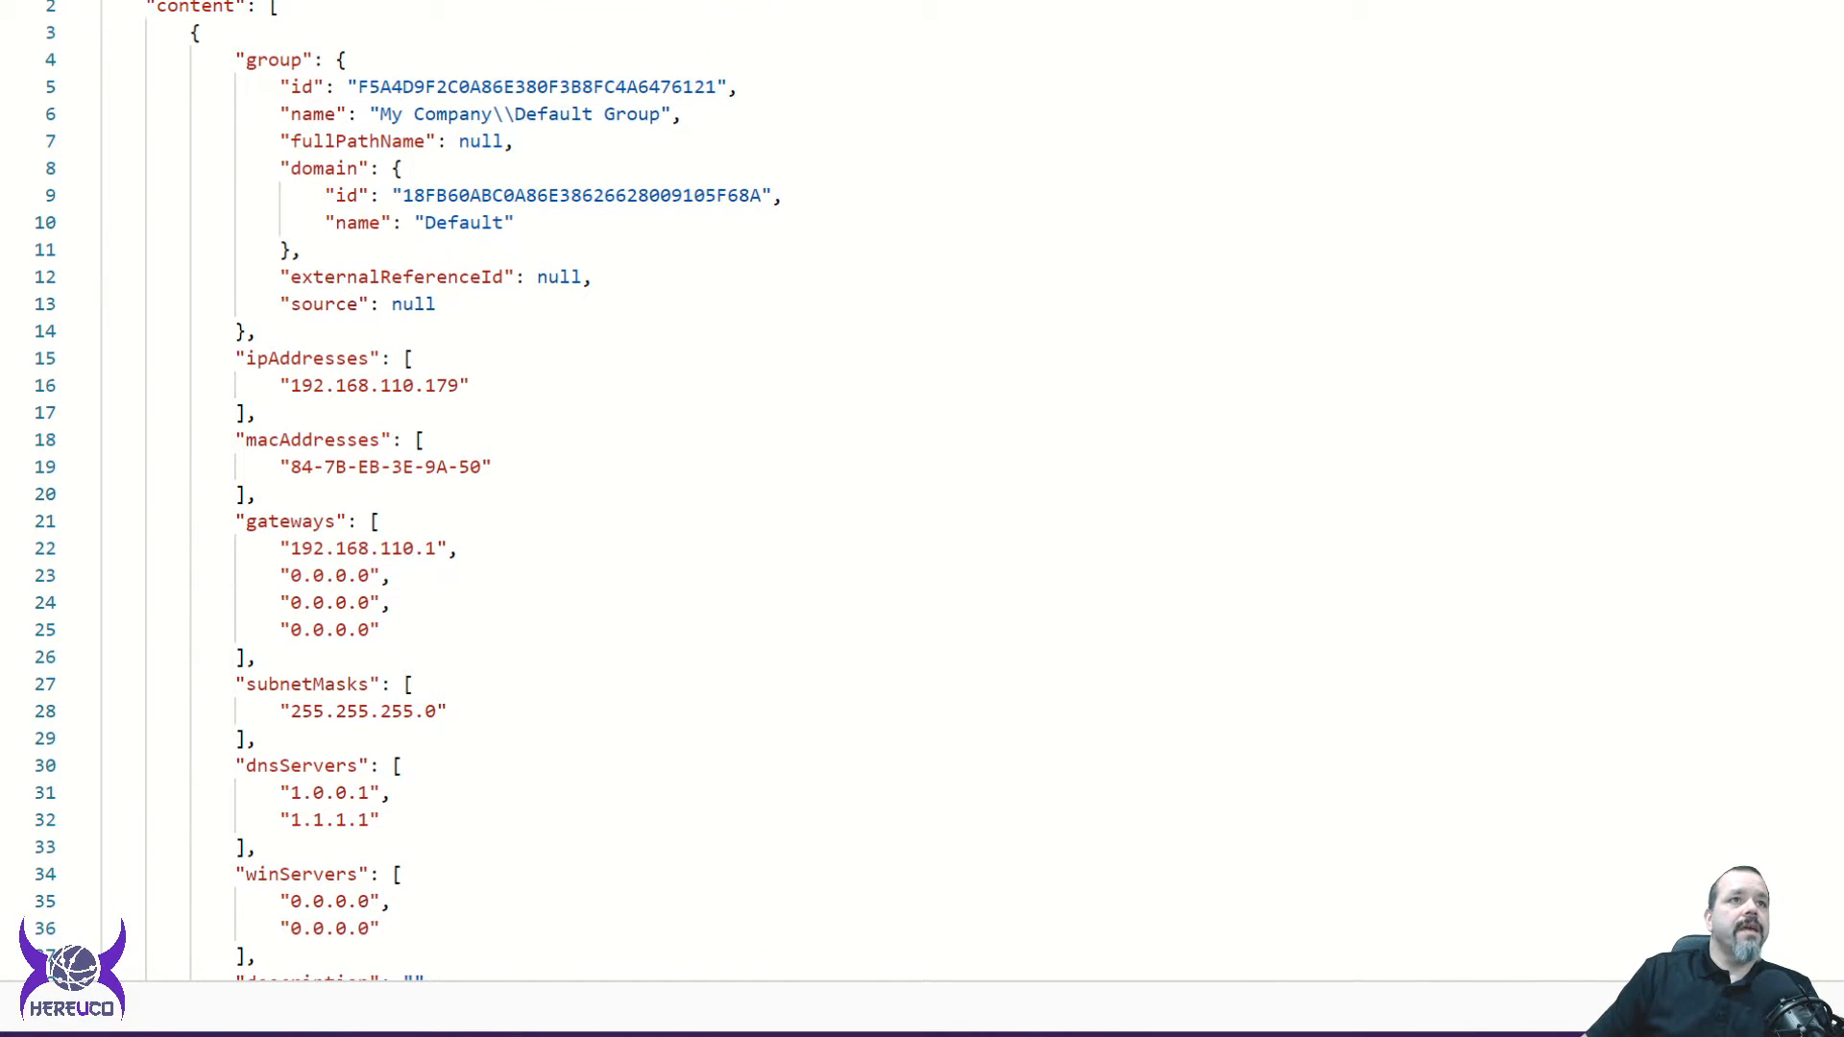
pyautogui.scroll(-20, 922, 489)
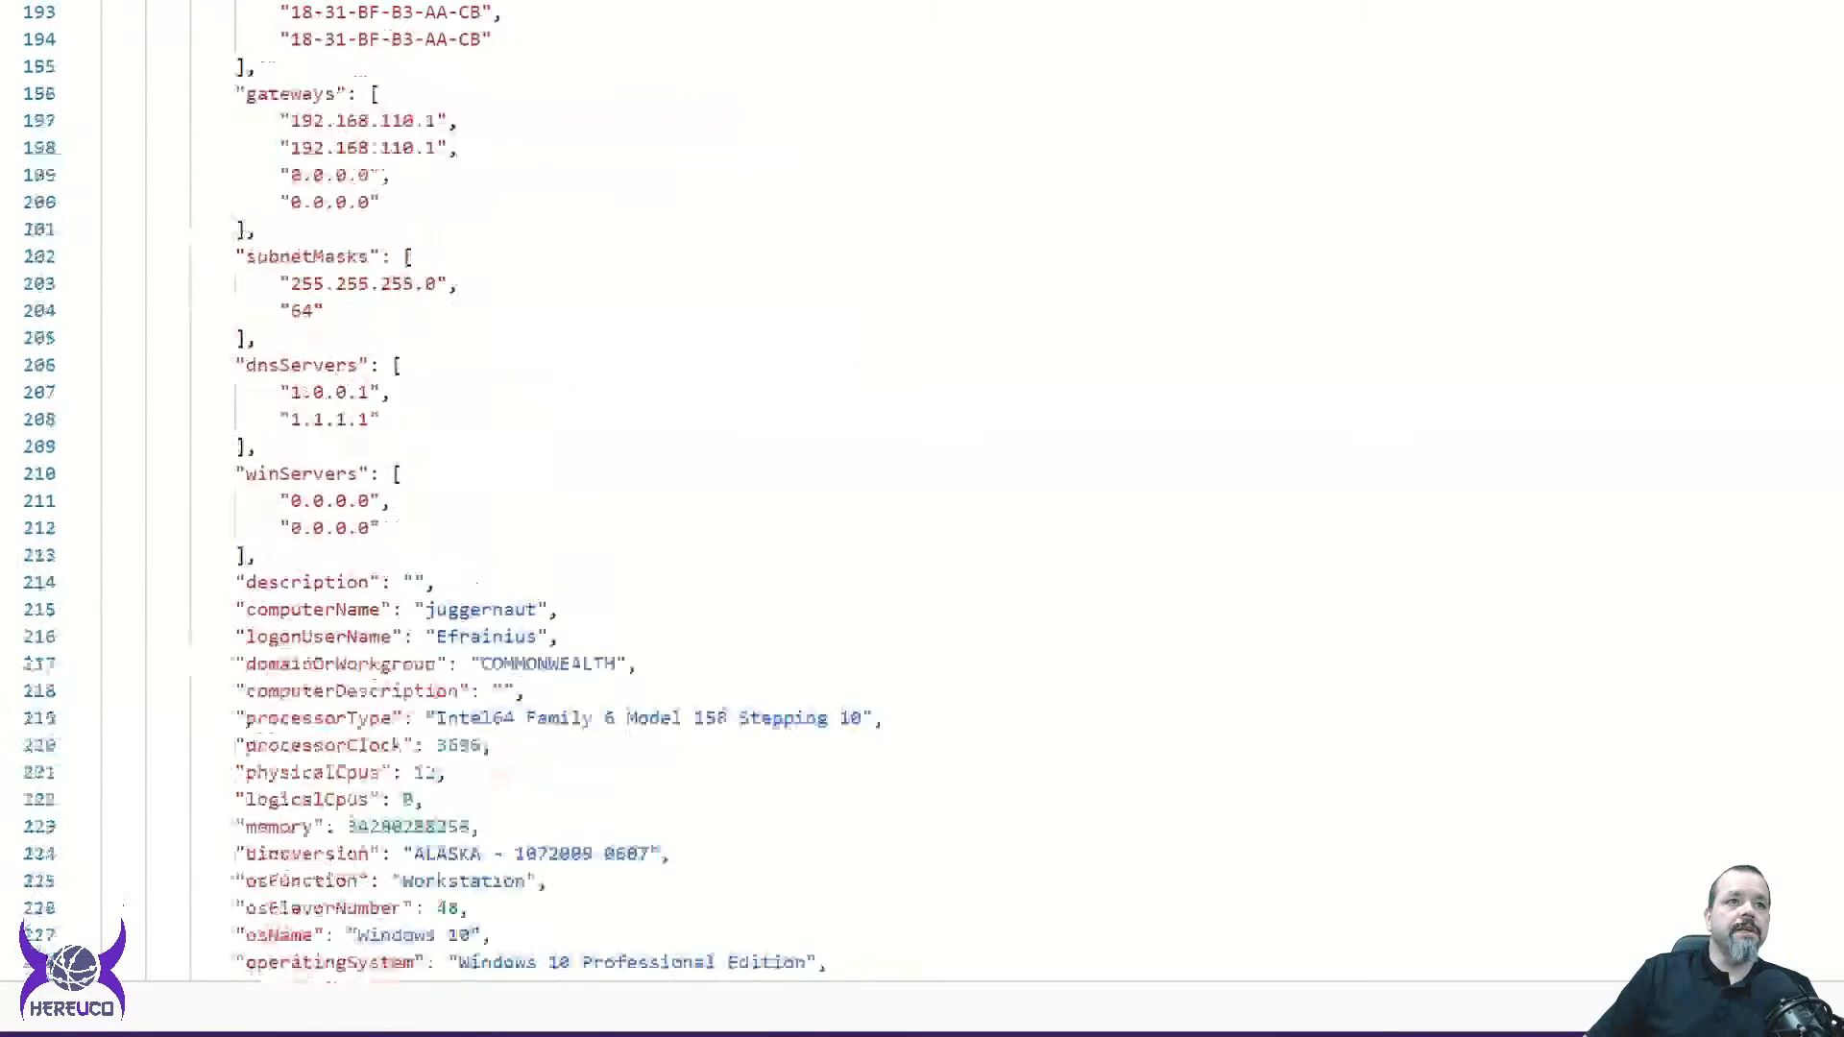
pyautogui.scroll(-9, 922, 490)
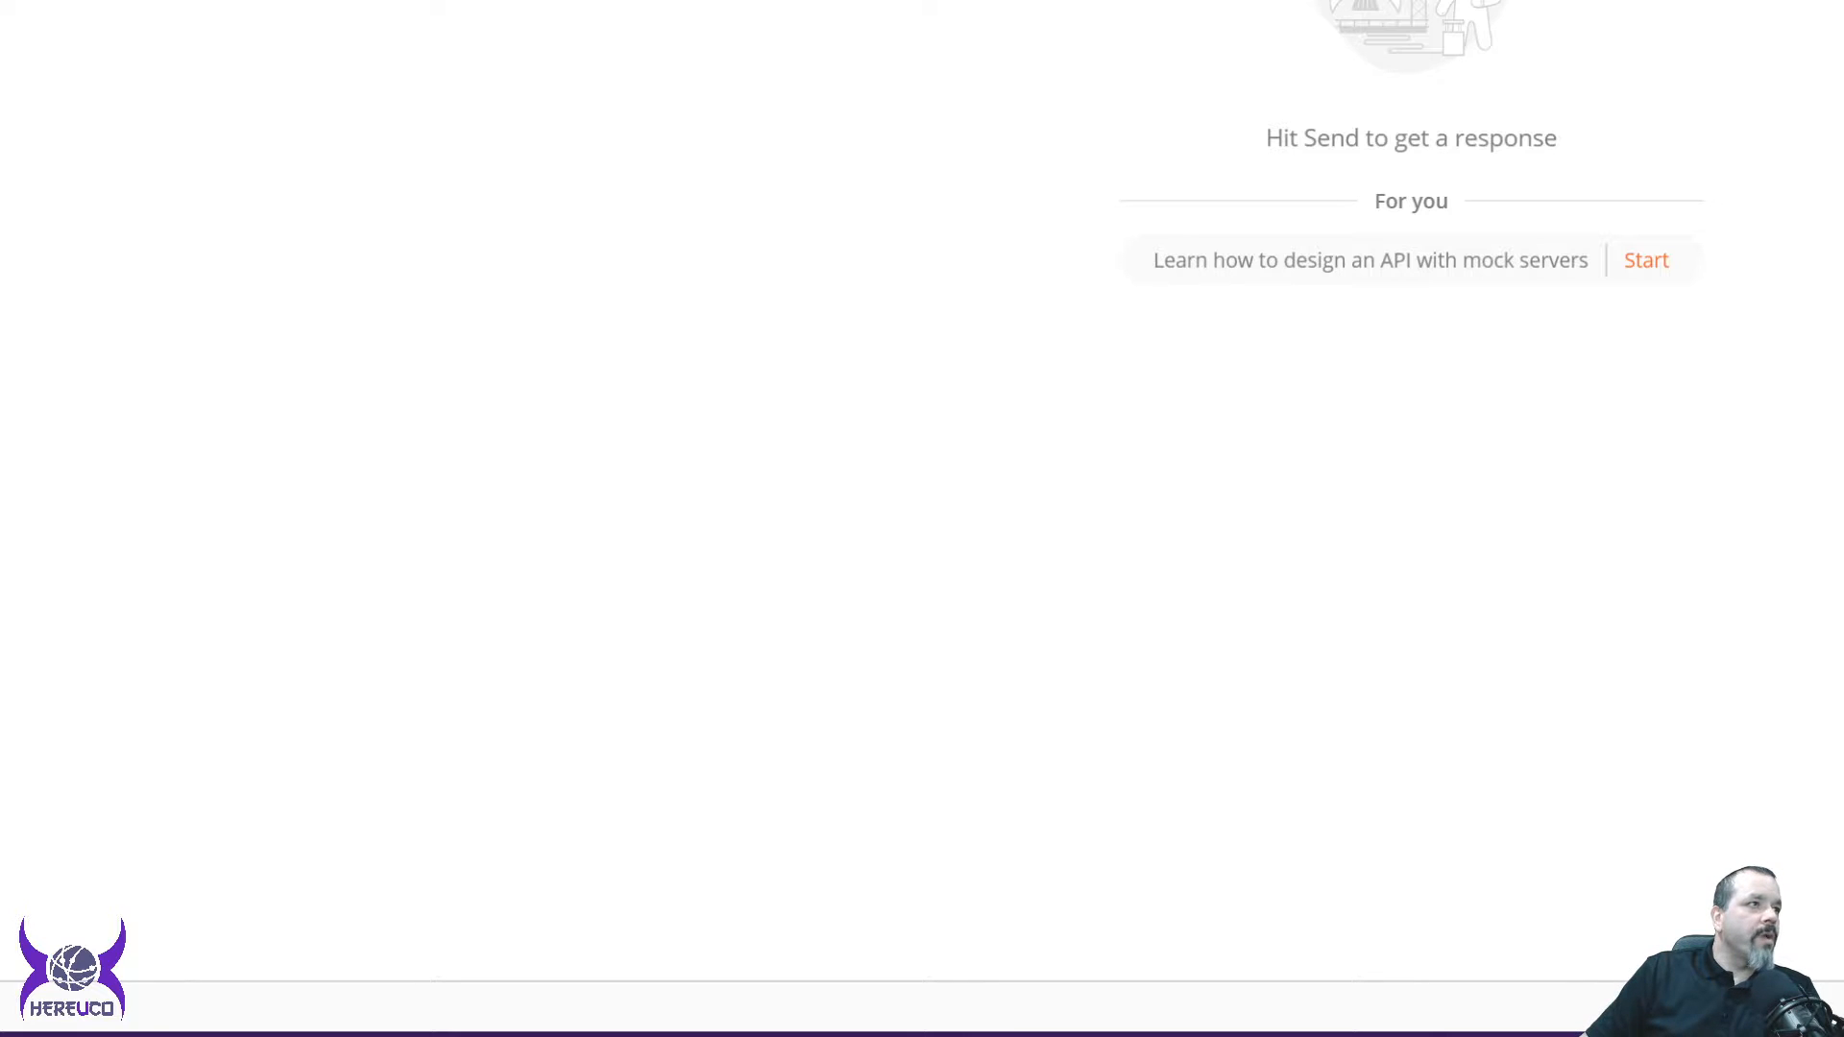
# Examine the response of the computers request filtered by computer_name, from the group details down to the agent and site fields.
pyautogui.scroll(1, 1411, 164)
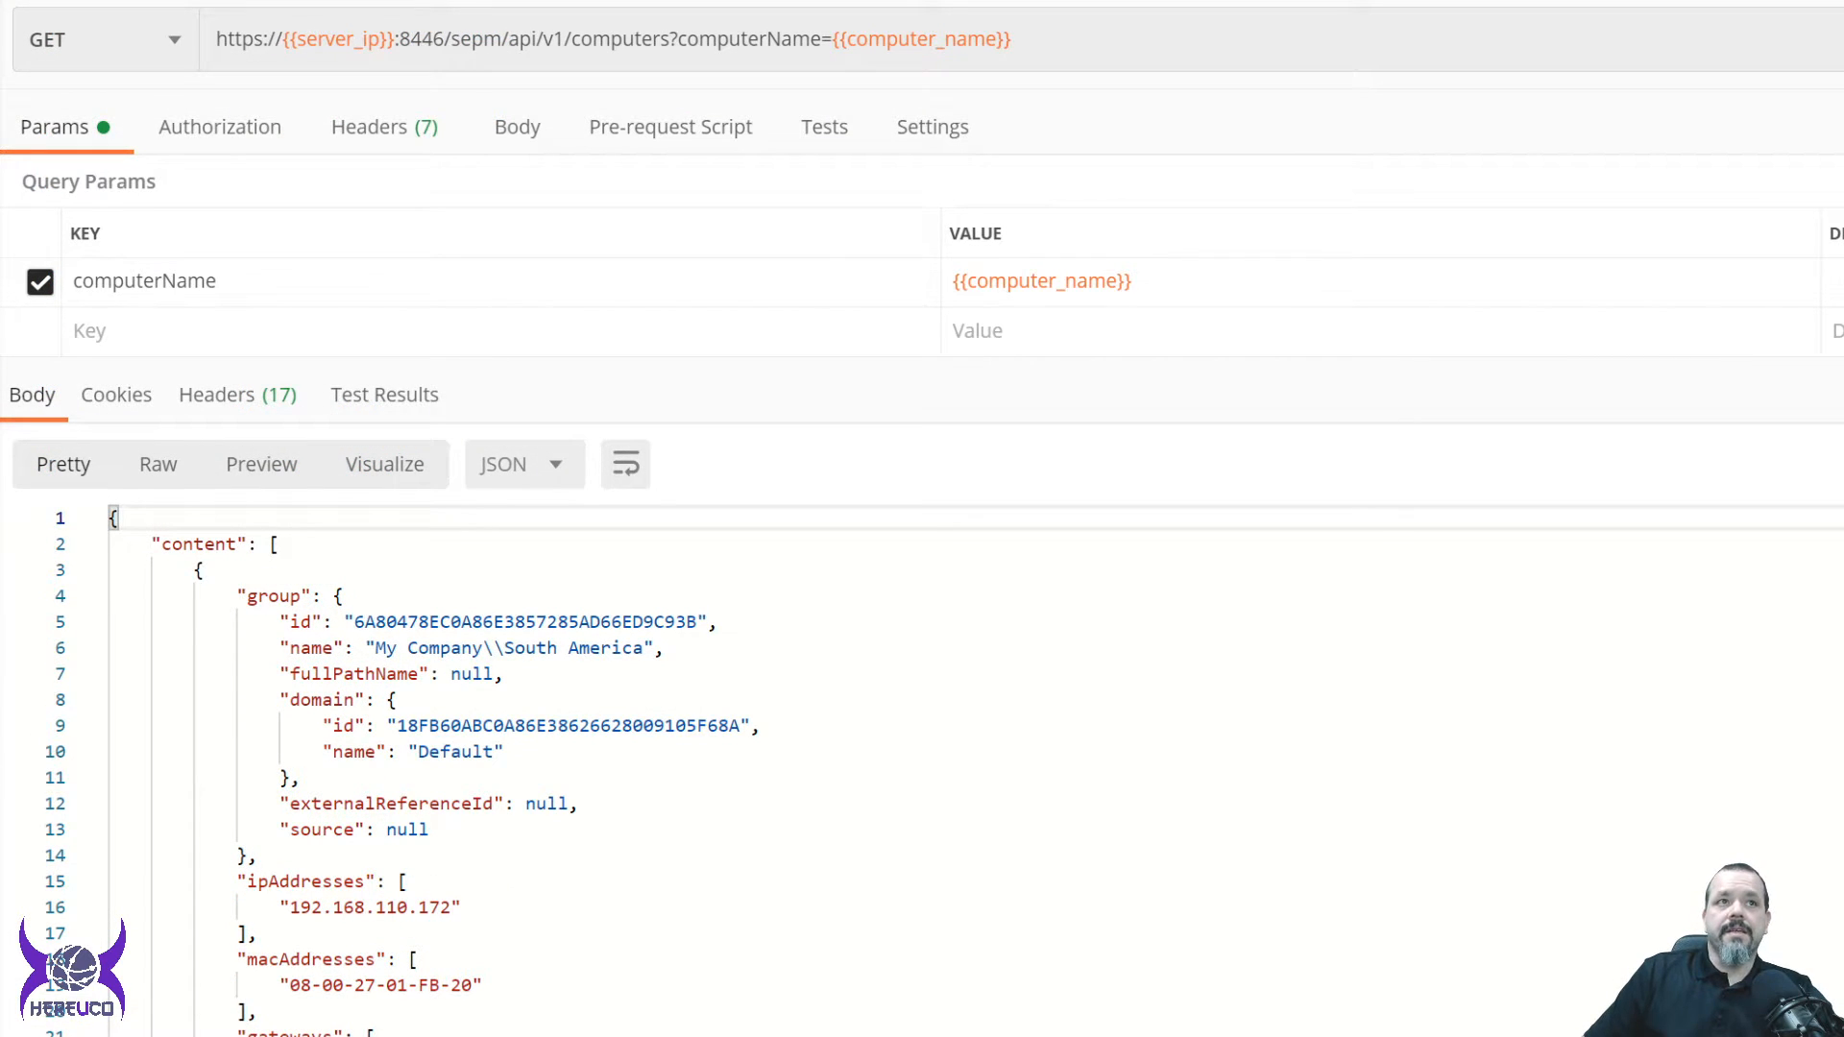
pyautogui.scroll(-4, 922, 768)
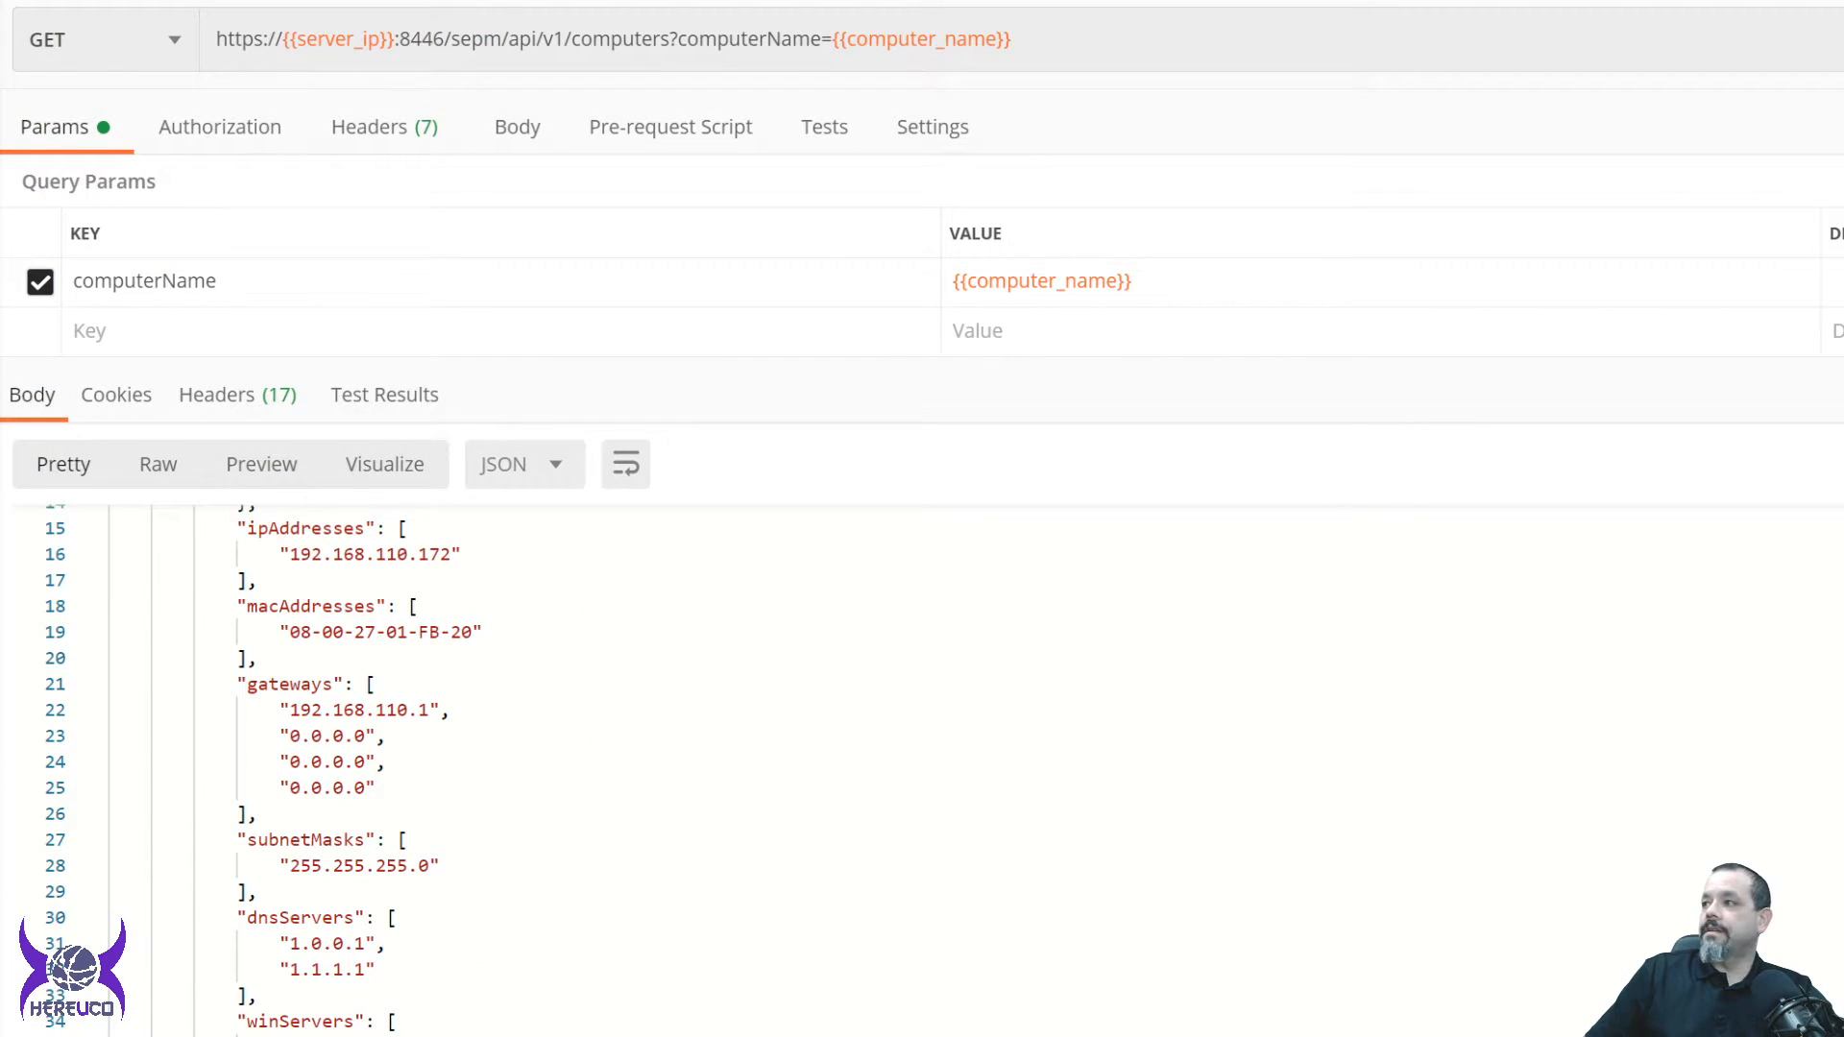
pyautogui.scroll(-4, 922, 768)
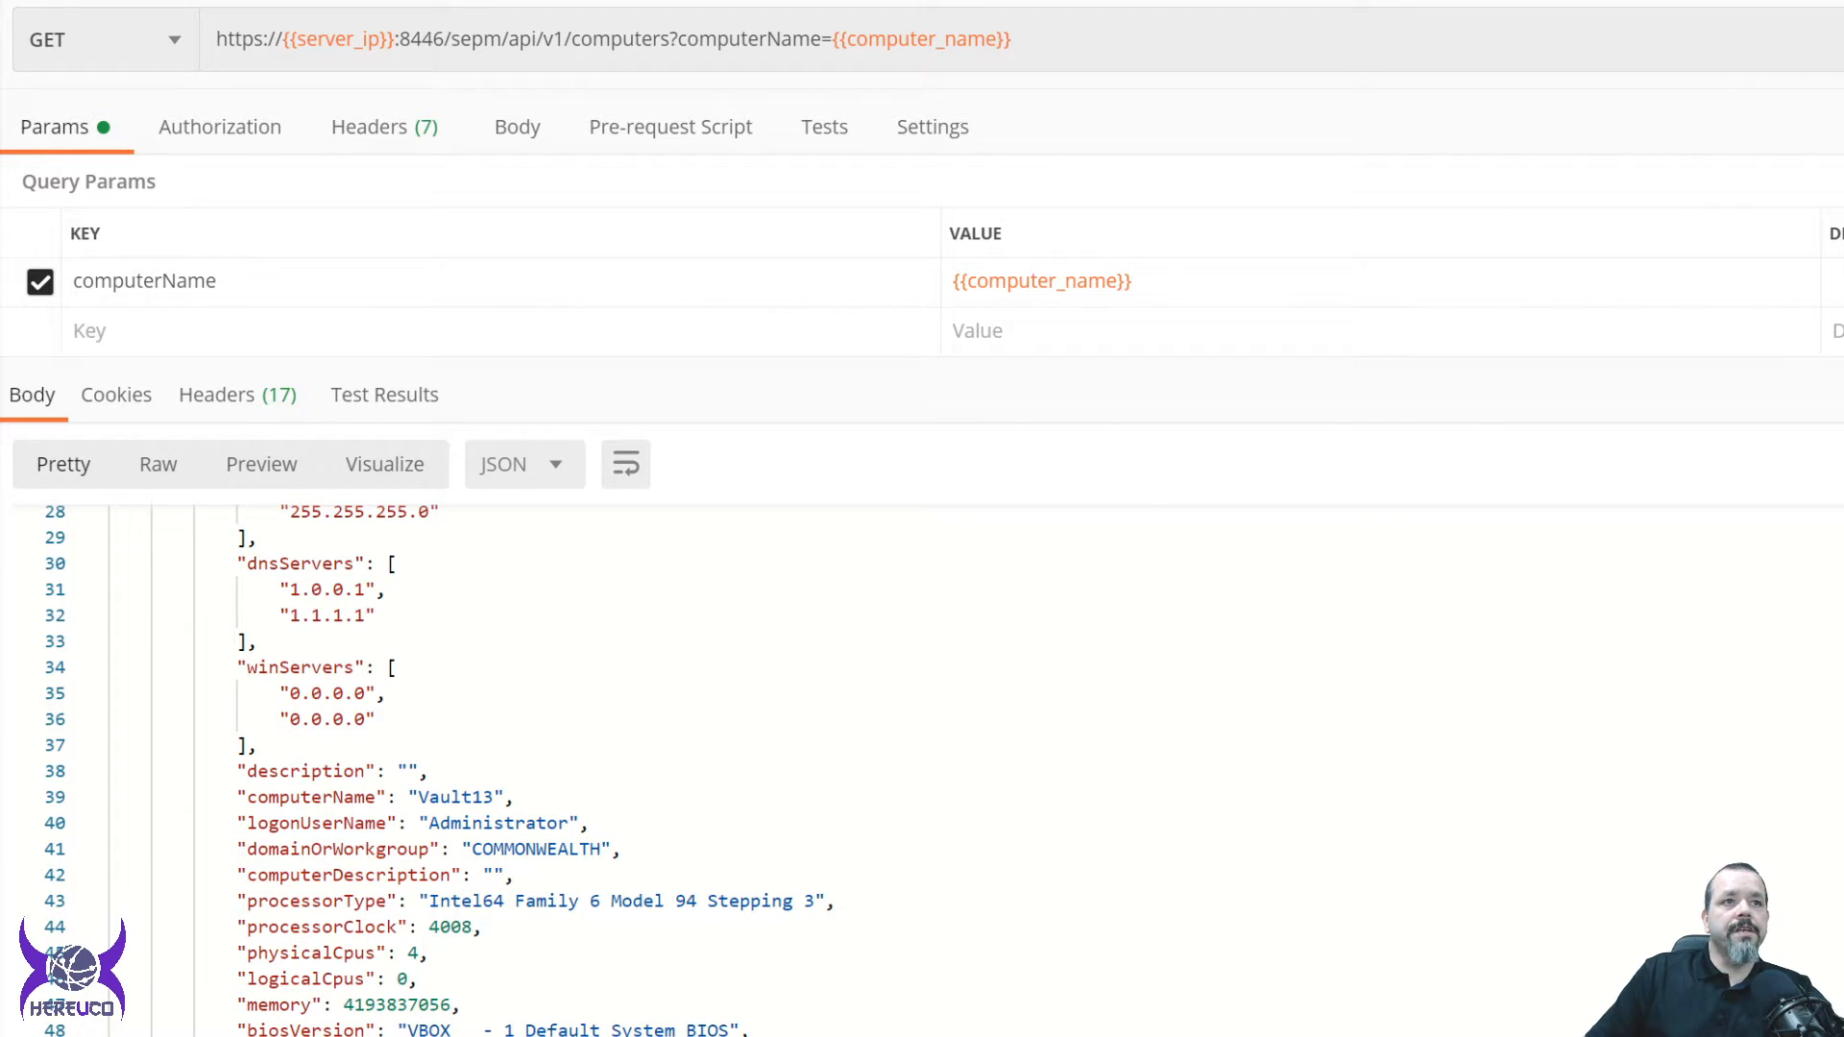
pyautogui.scroll(-4, 922, 768)
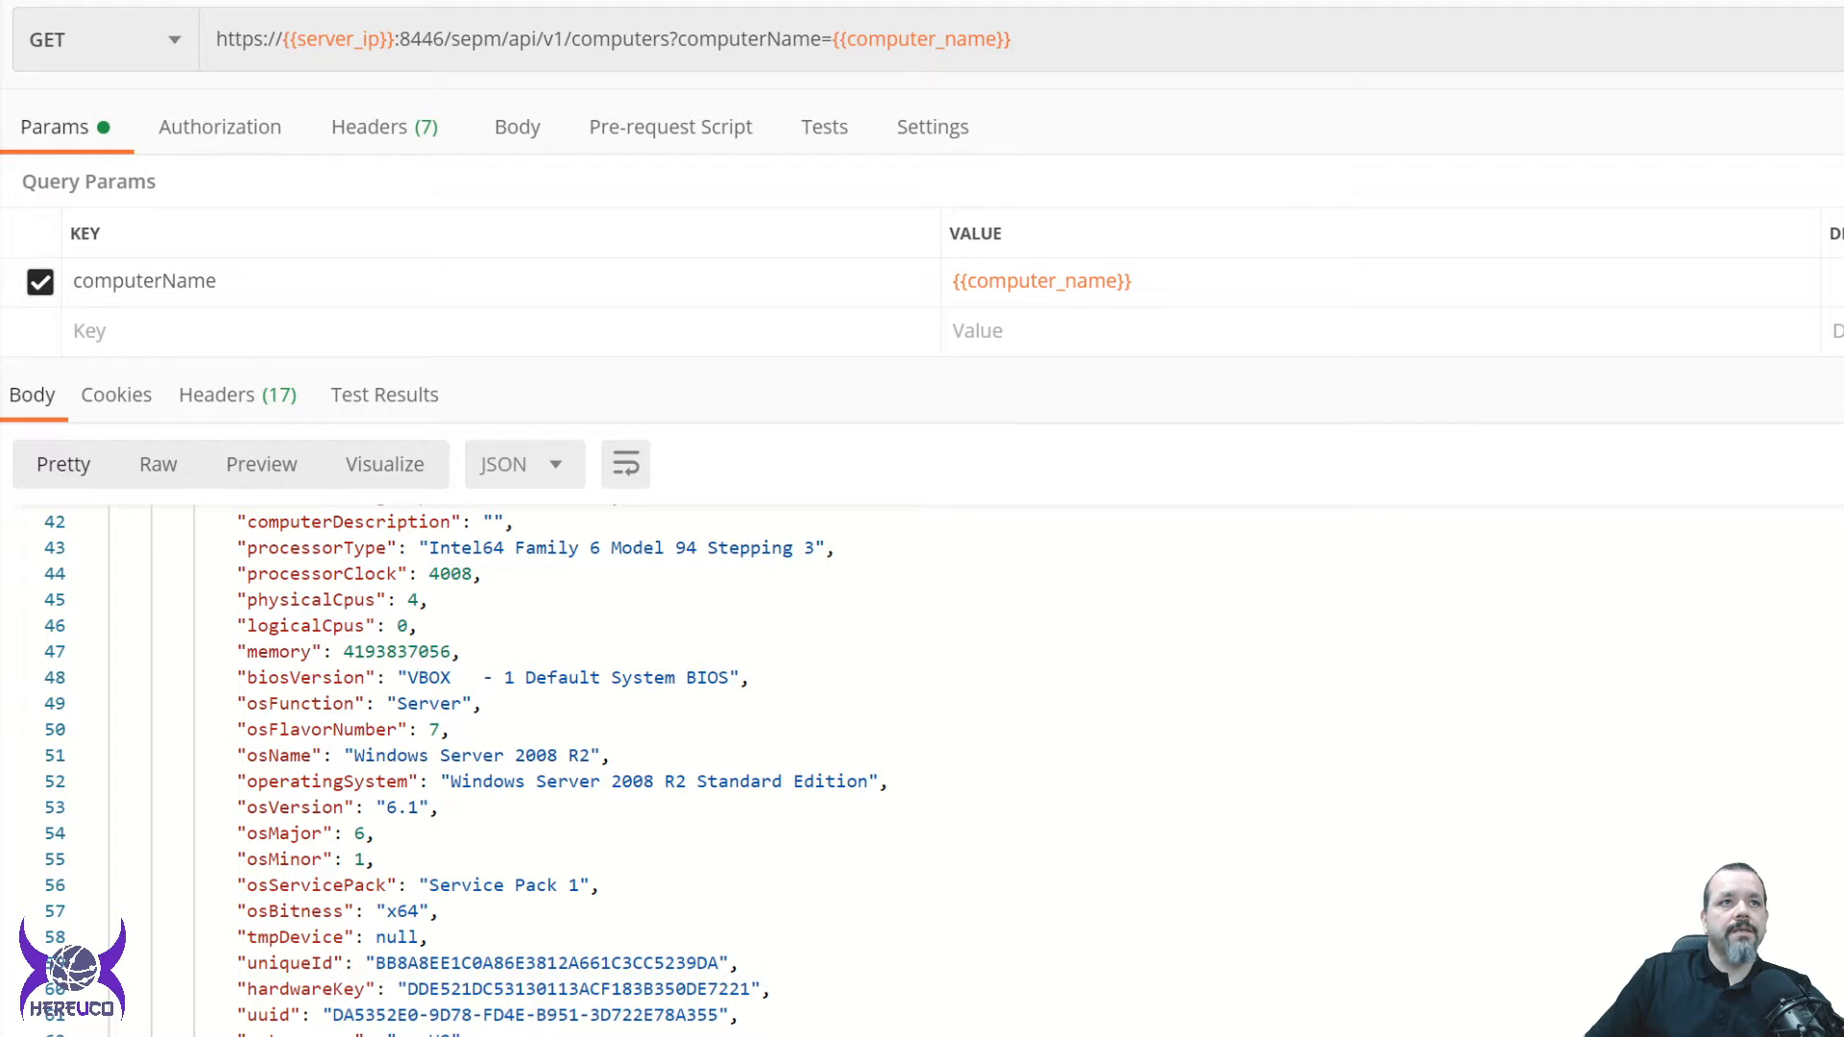
pyautogui.scroll(-12, 922, 768)
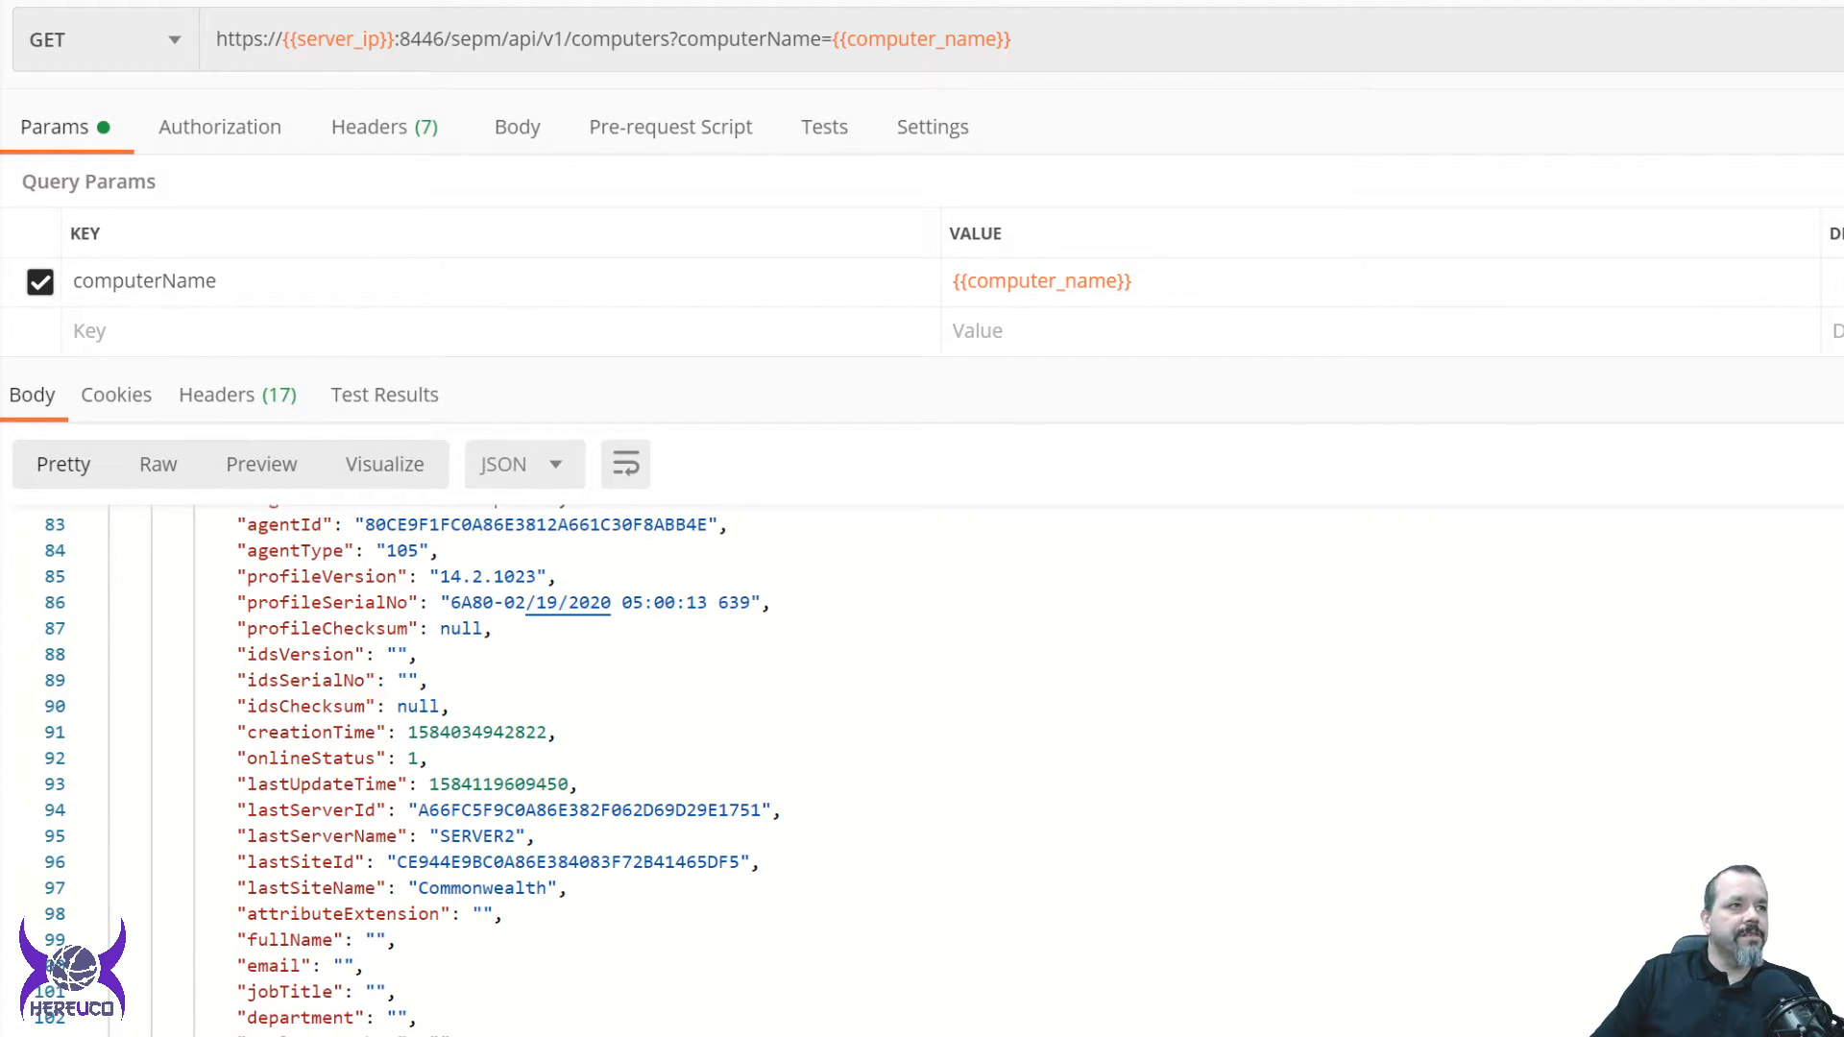
pyautogui.hotkey('ctrl', 'a')
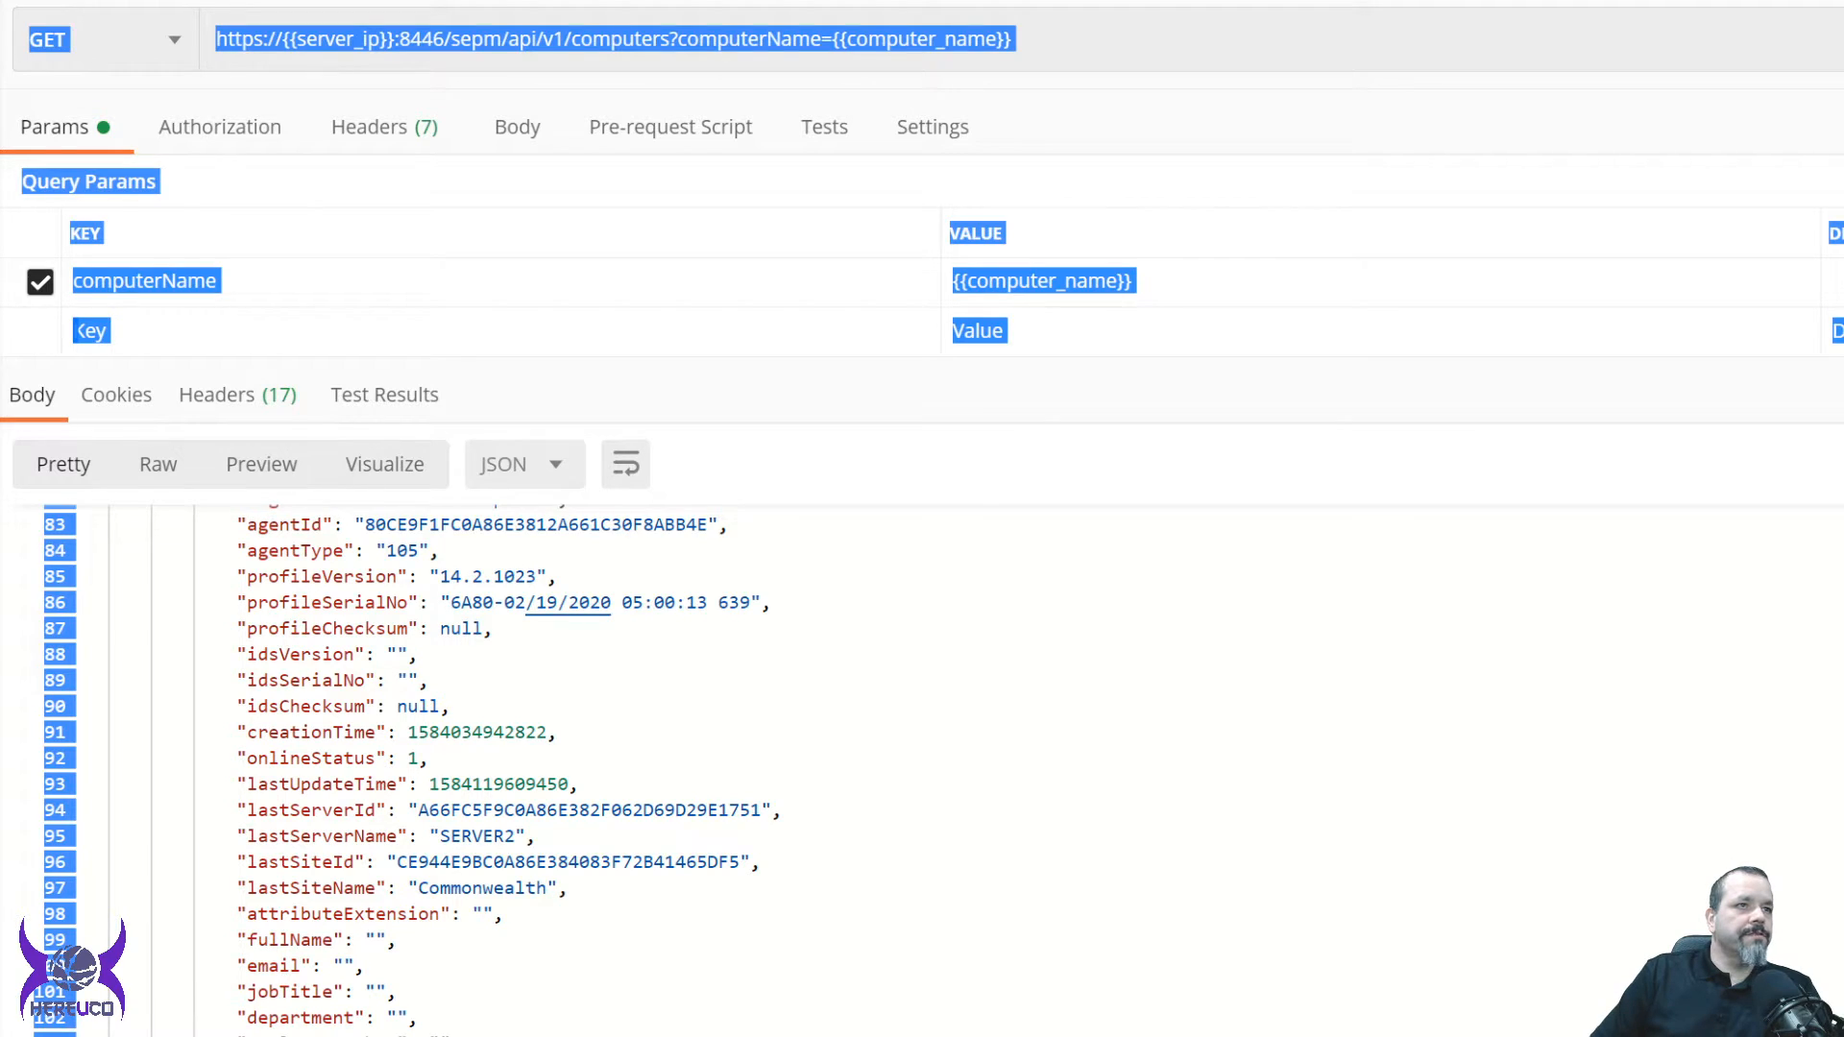
pyautogui.click(462, 1032)
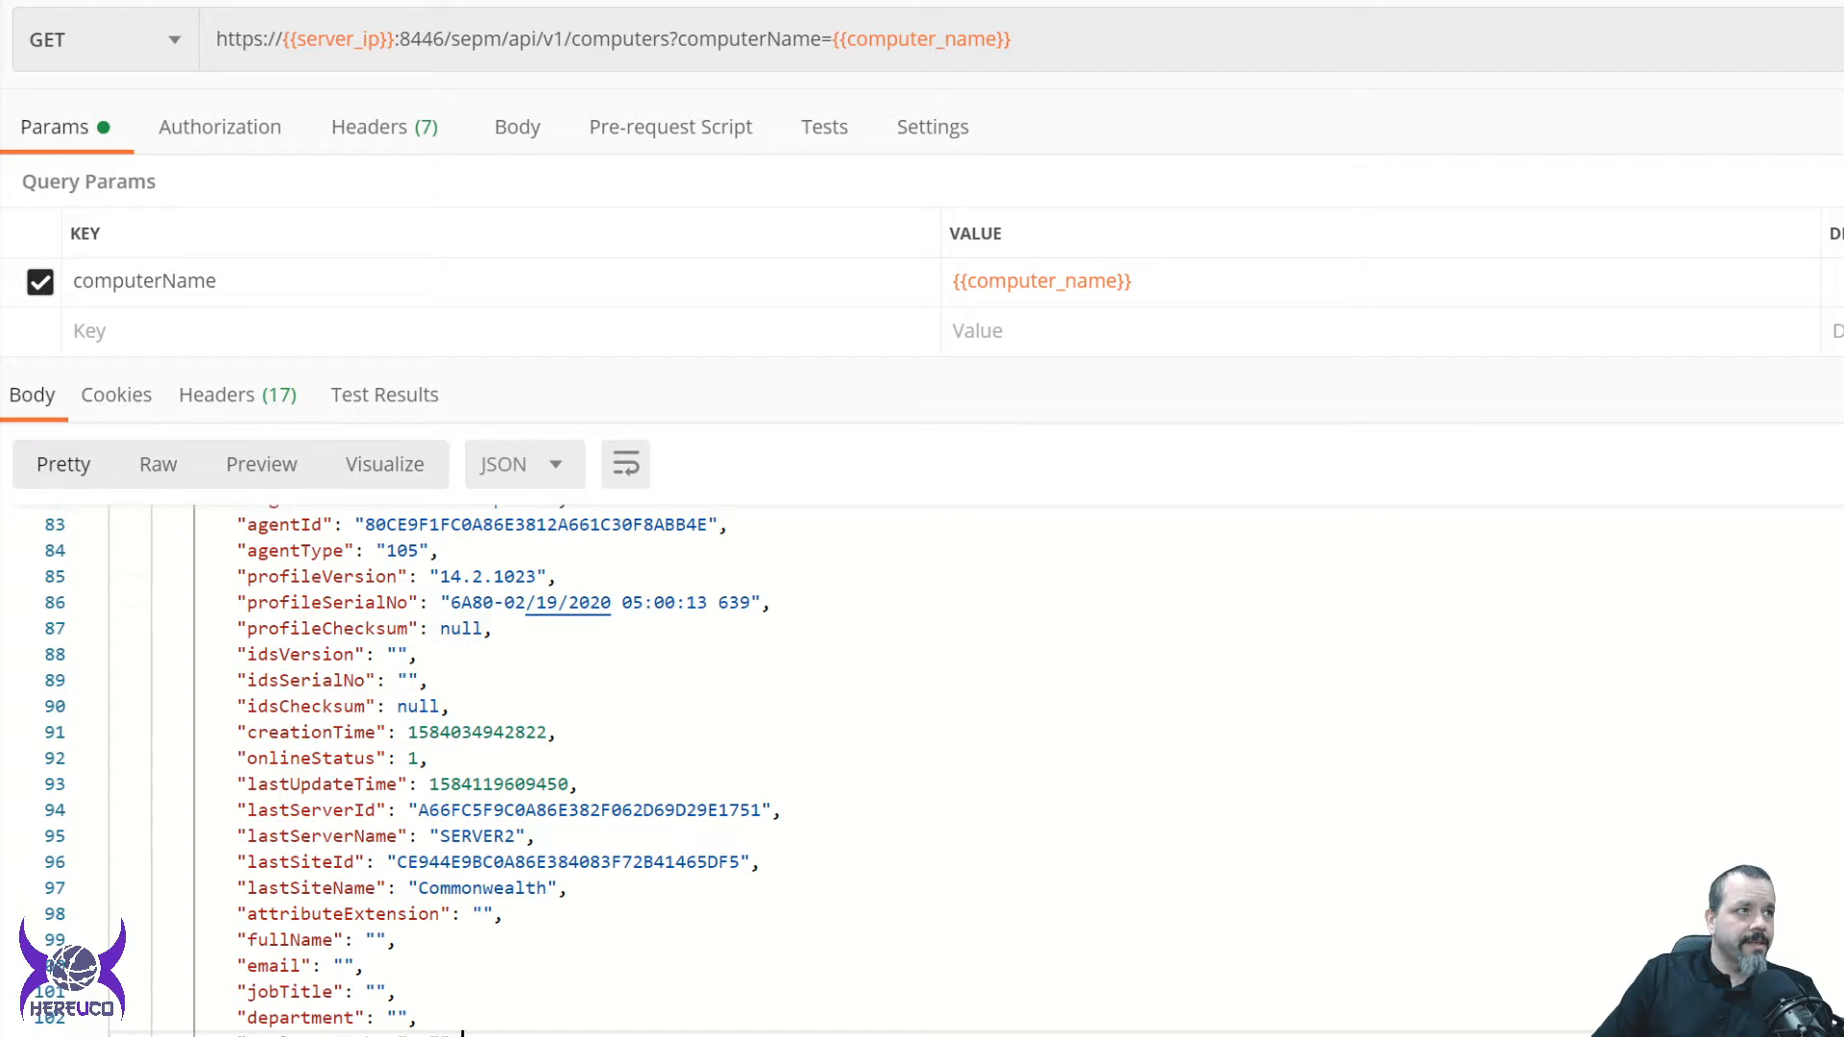
pyautogui.hotkey('ctrl', 't')
pyautogui.write('https://{{server_ip}}:8446/sepm/api/v1/events/critical')
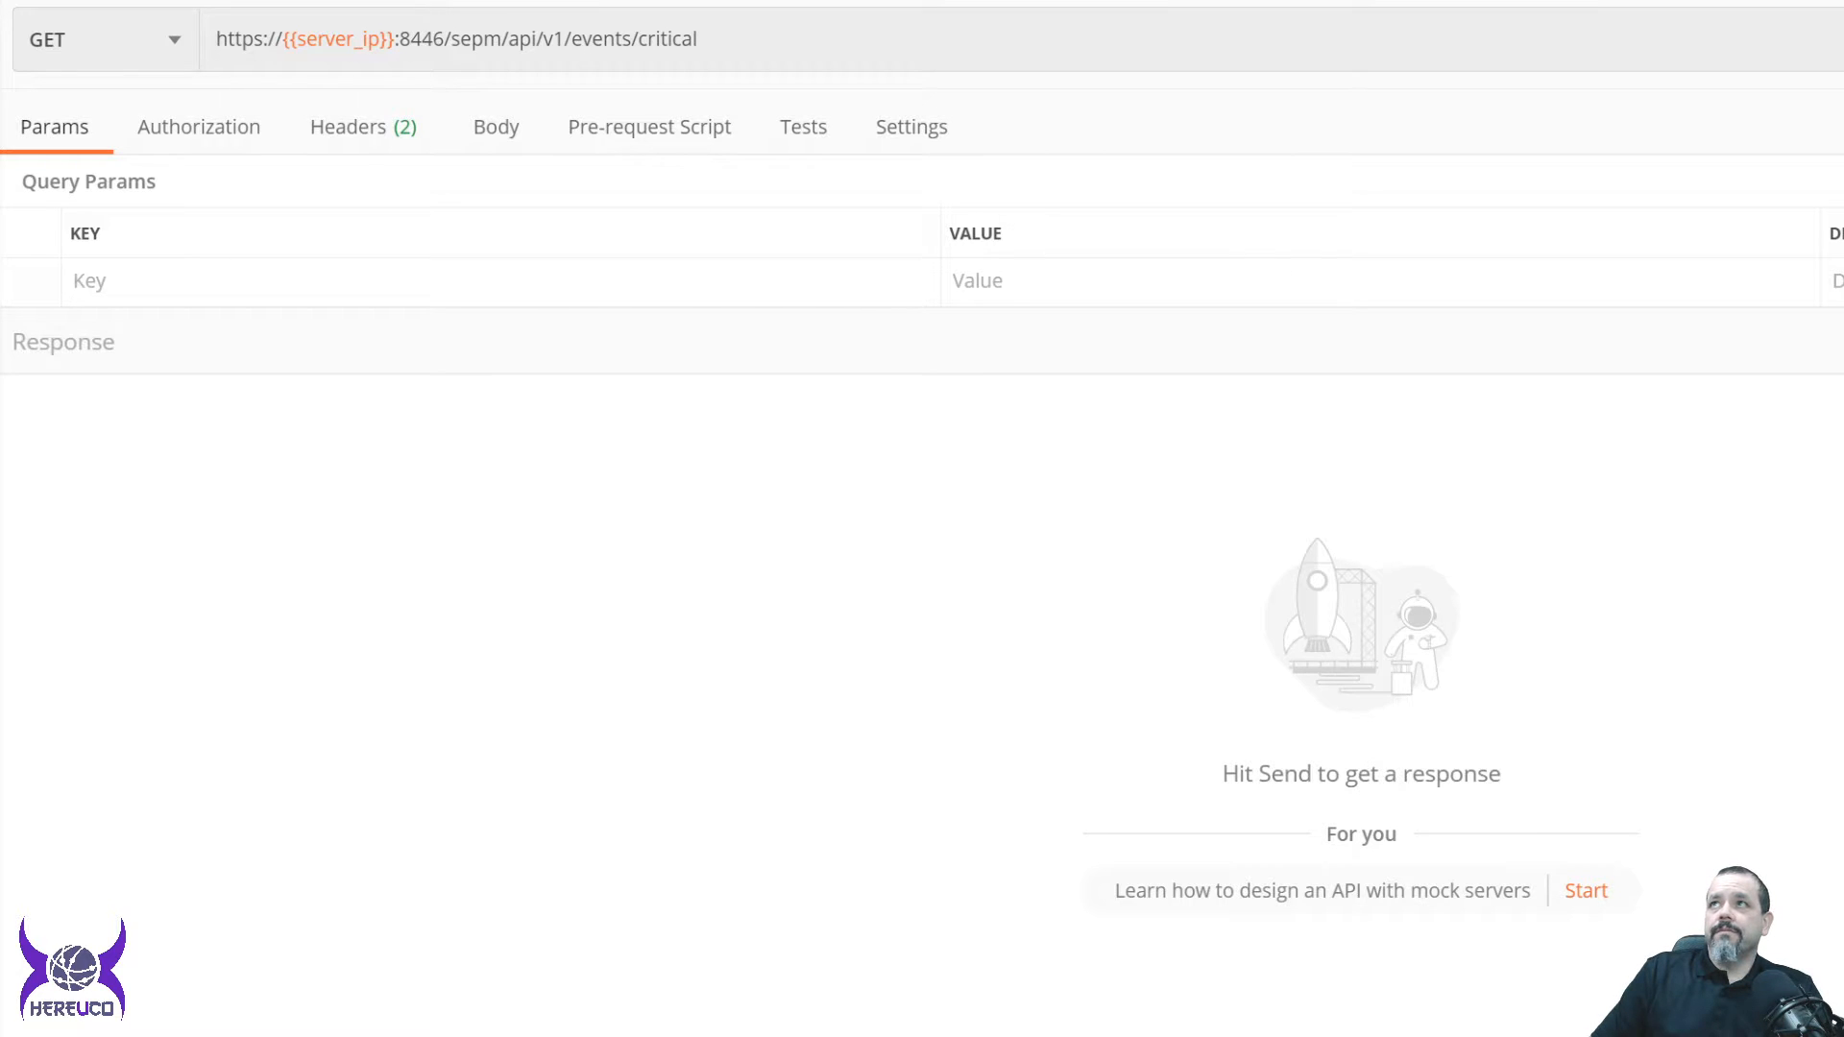
pyautogui.hotkey('ctrl', 'Return')
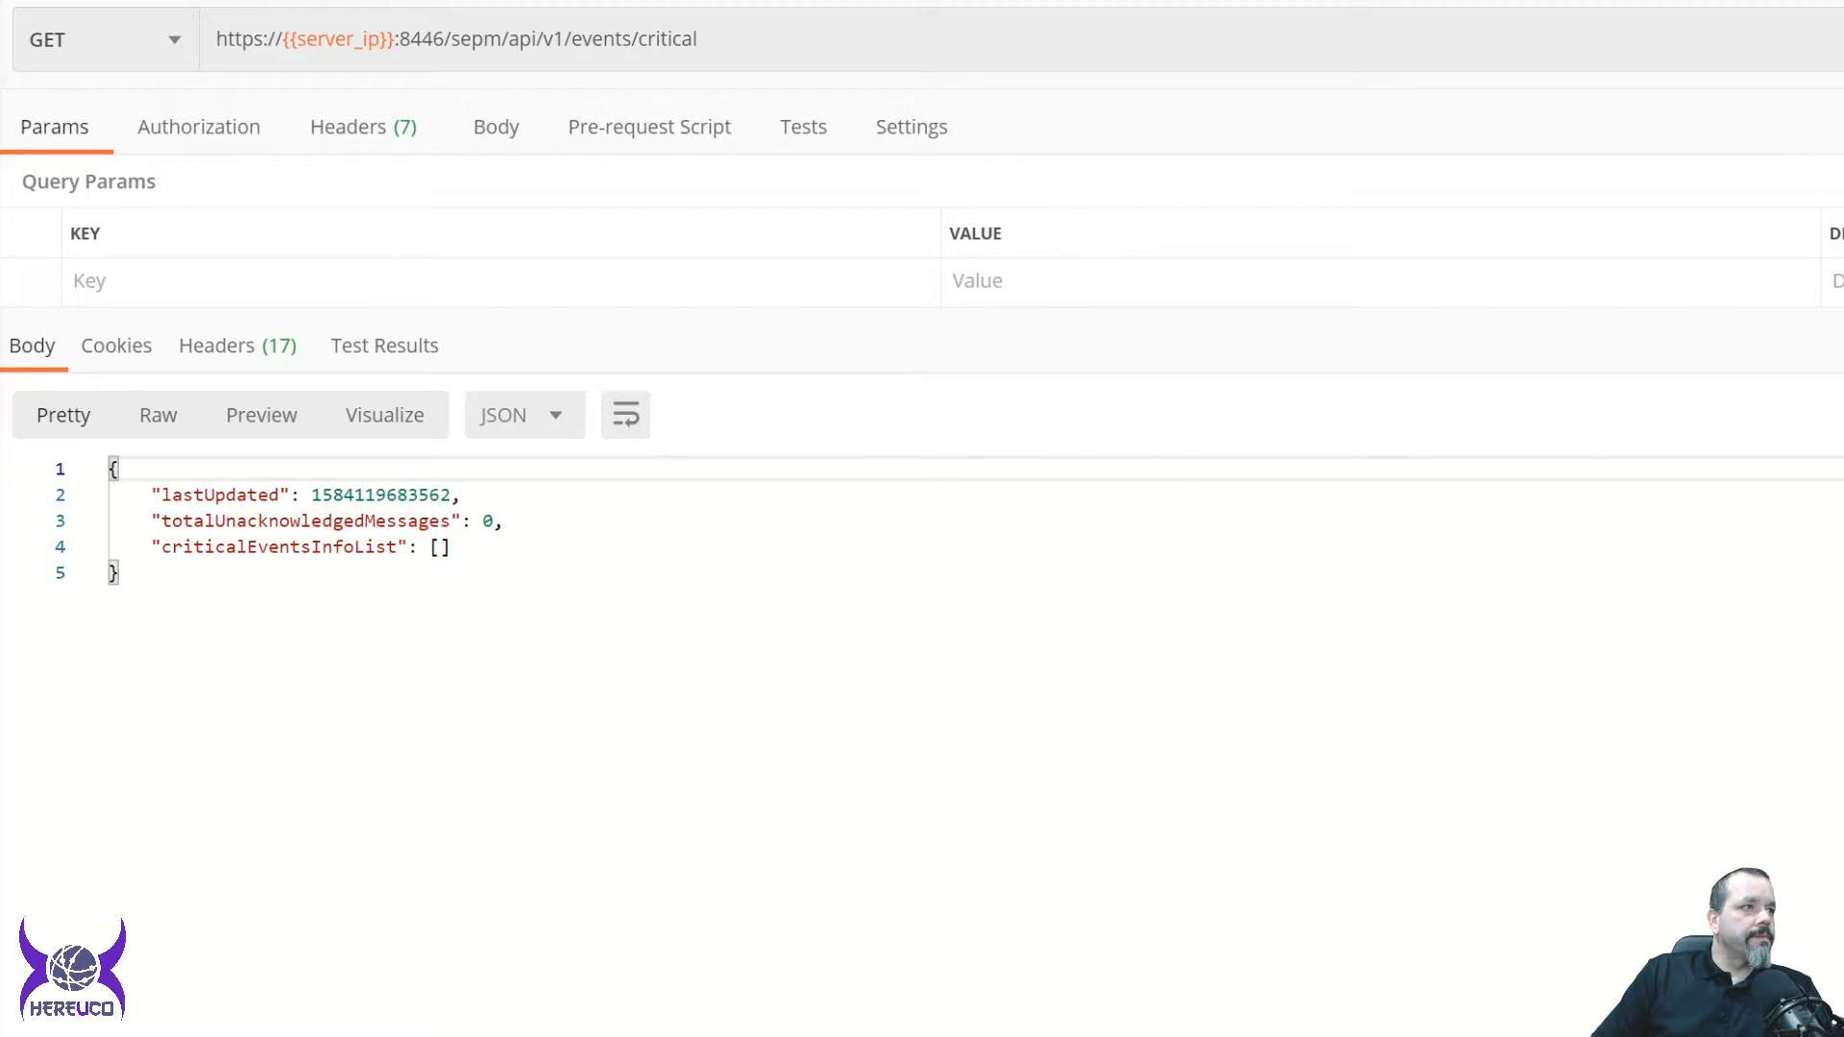
# Send the client infection stats request, and examine its infectedClientStats entries and the report_type variable in its URL.
pyautogui.hotkey('ctrl', 'Tab')
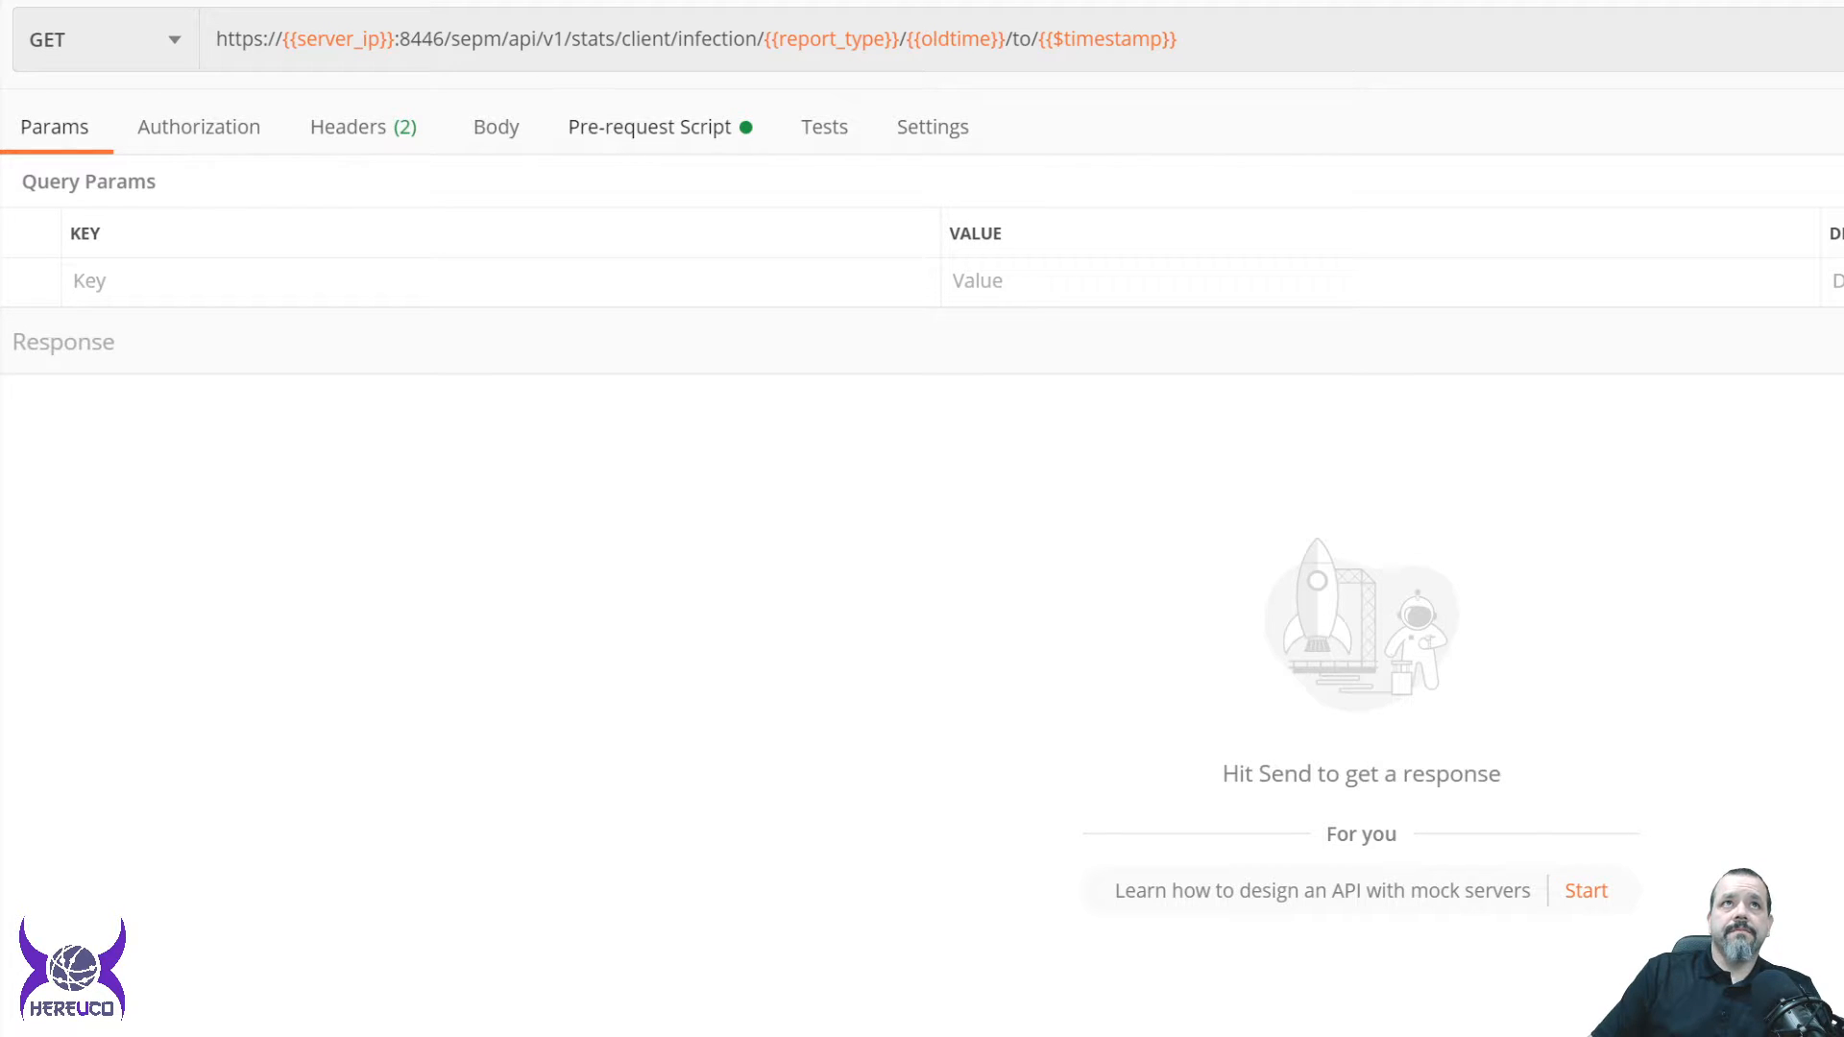
pyautogui.hotkey('ctrl', 'Return')
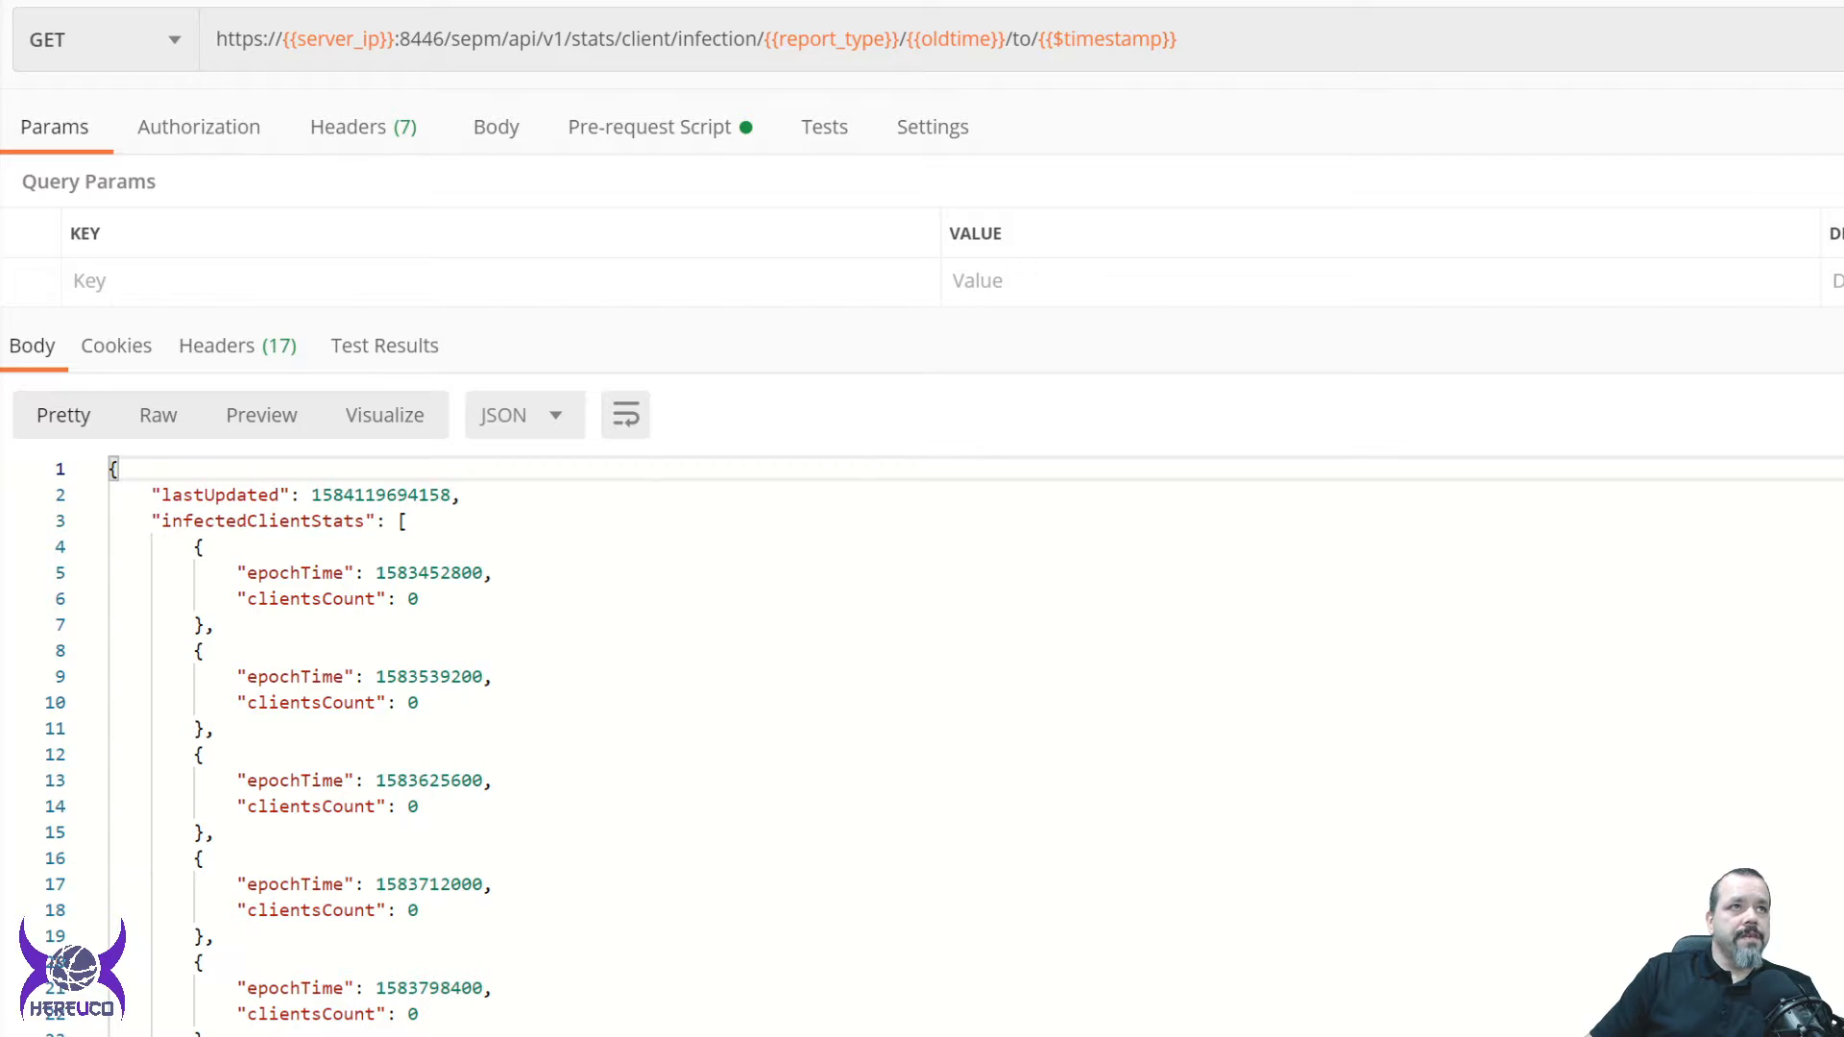
pyautogui.moveTo(192, 546); pyautogui.dragTo(225, 1033)
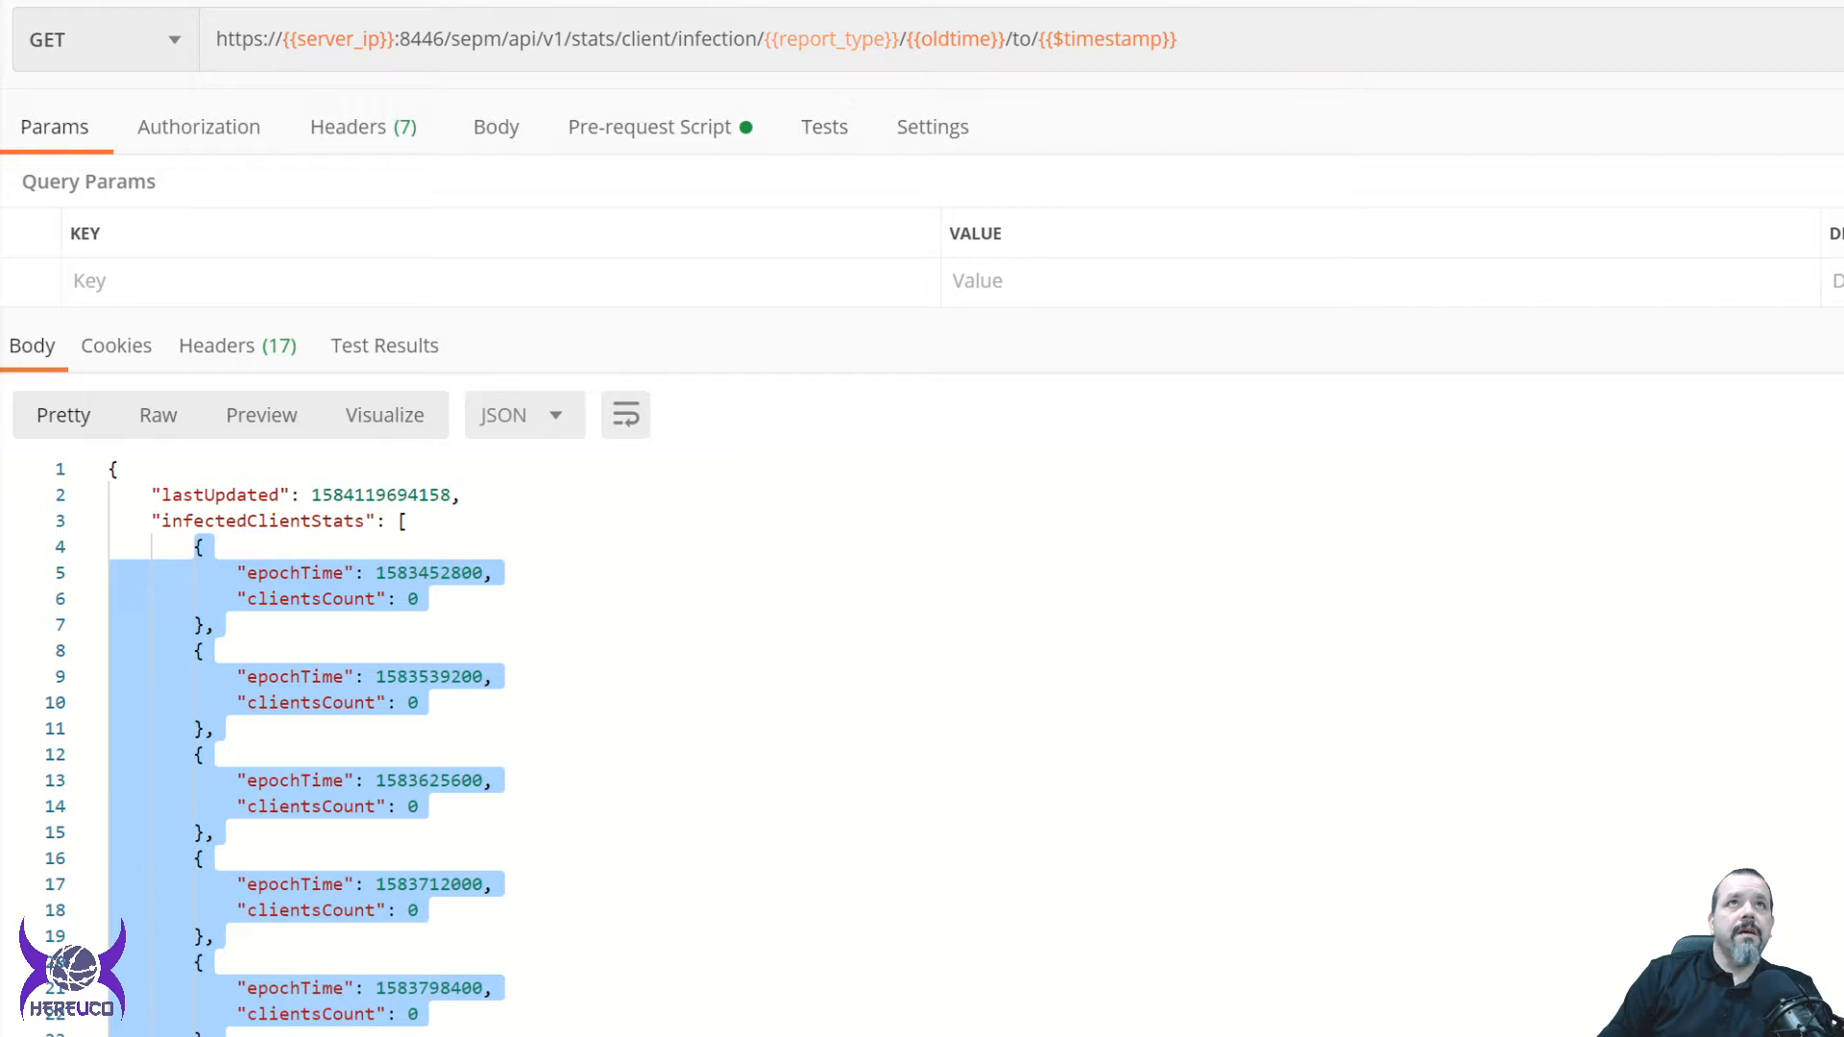
pyautogui.moveTo(828, 48)
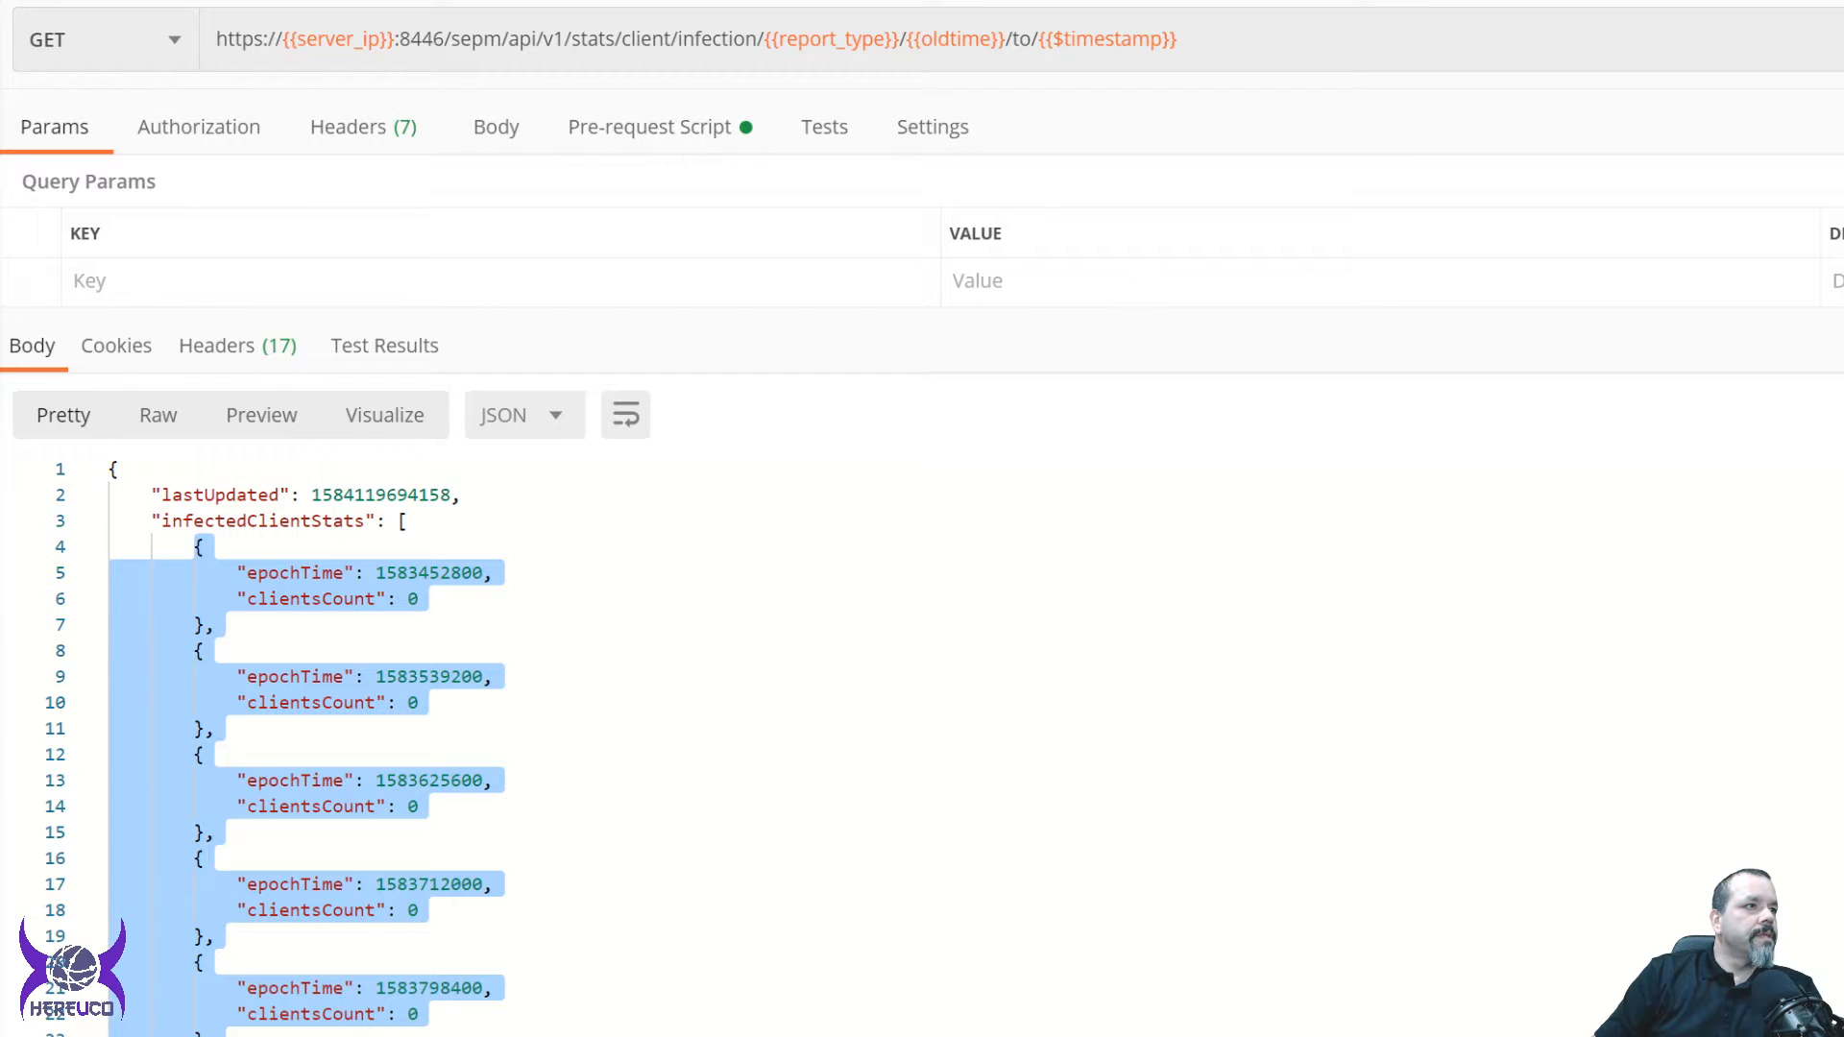
# Send the stats/autoresolved request and the stats/client/risk request, checking the Intrusion Prevention riskCount in the latter's response.
pyautogui.hotkey('ctrl', 'Tab')
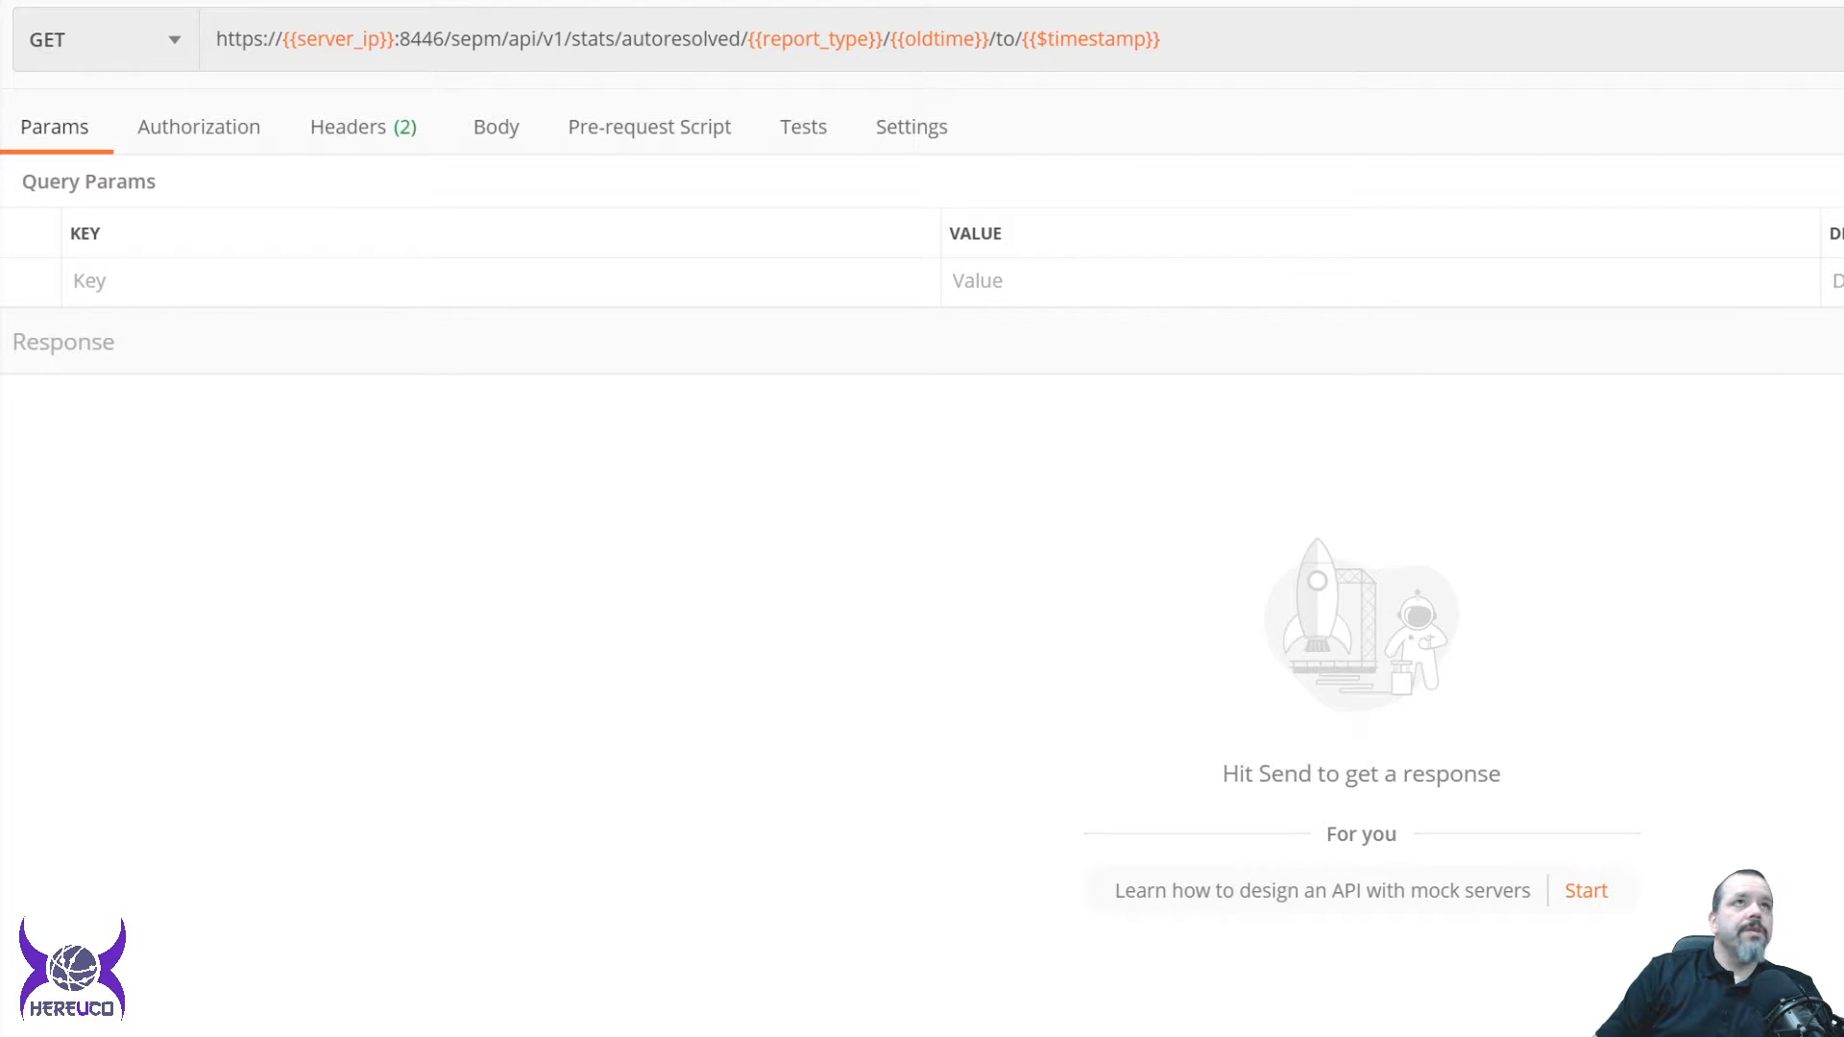
pyautogui.hotkey('ctrl', 'Return')
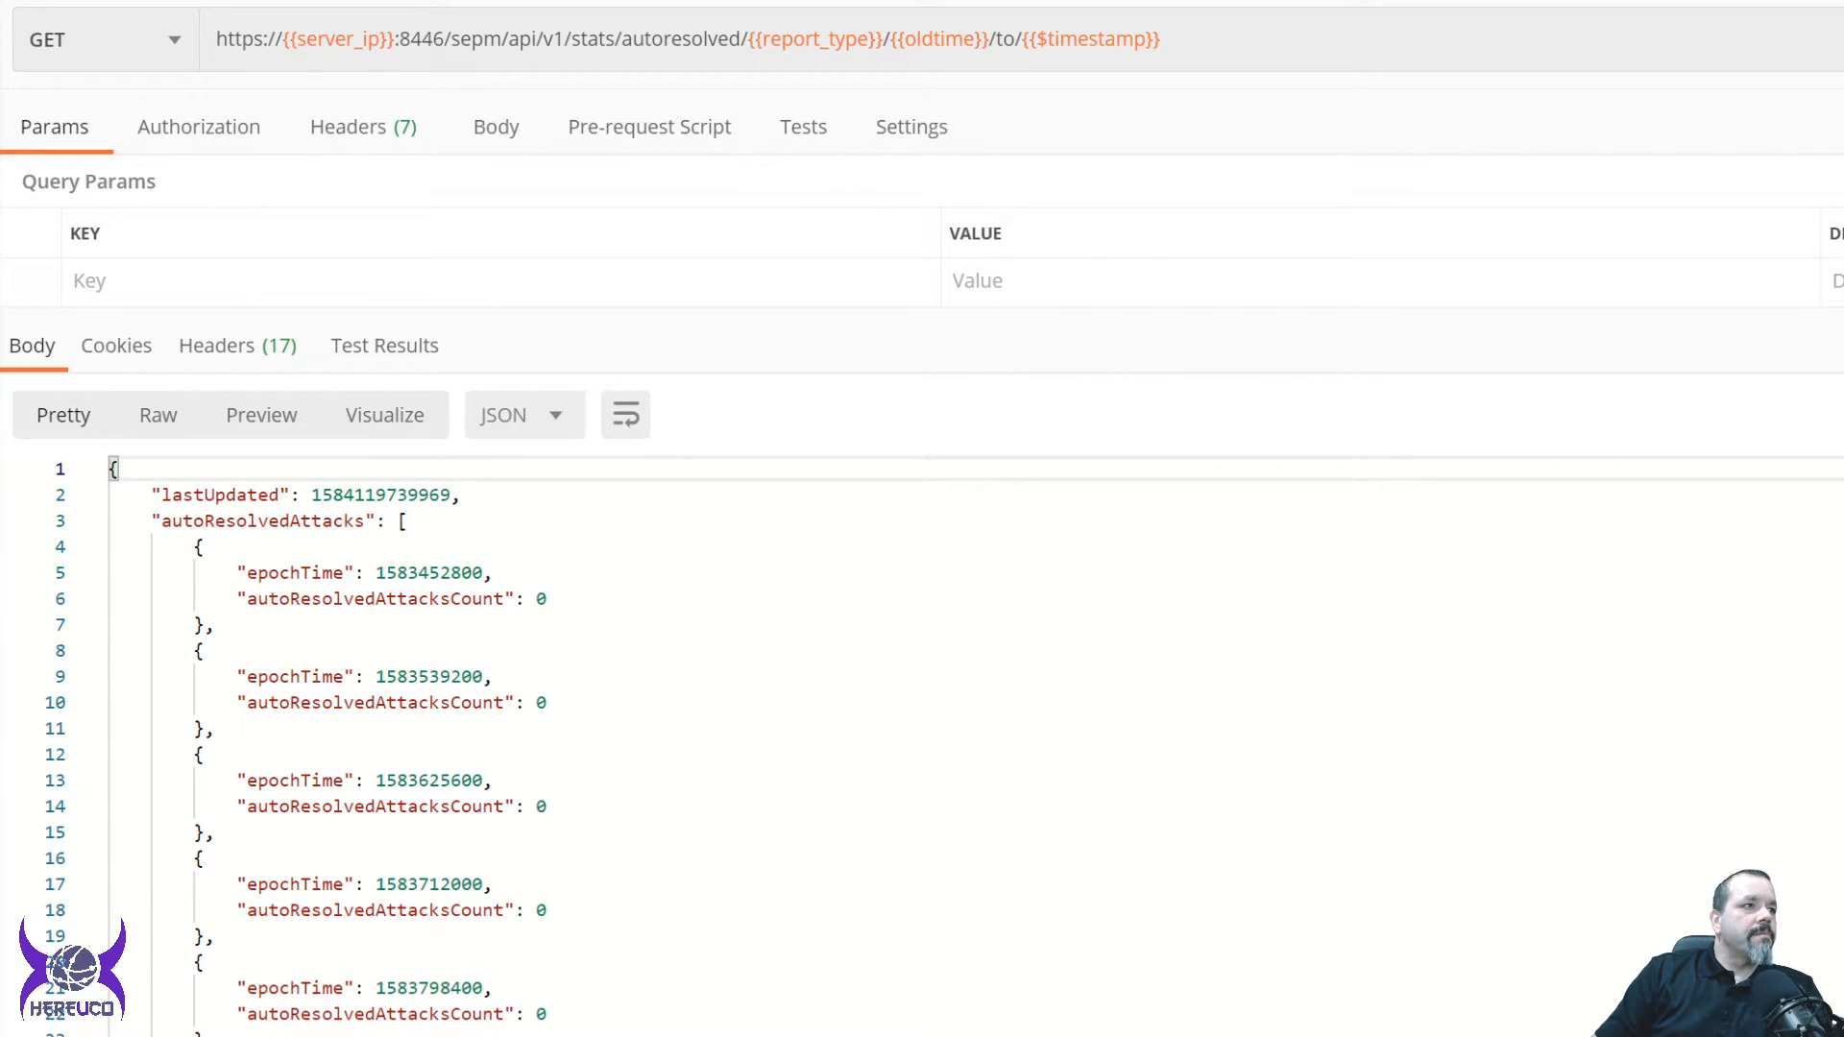
pyautogui.hotkey('ctrl', 'Tab')
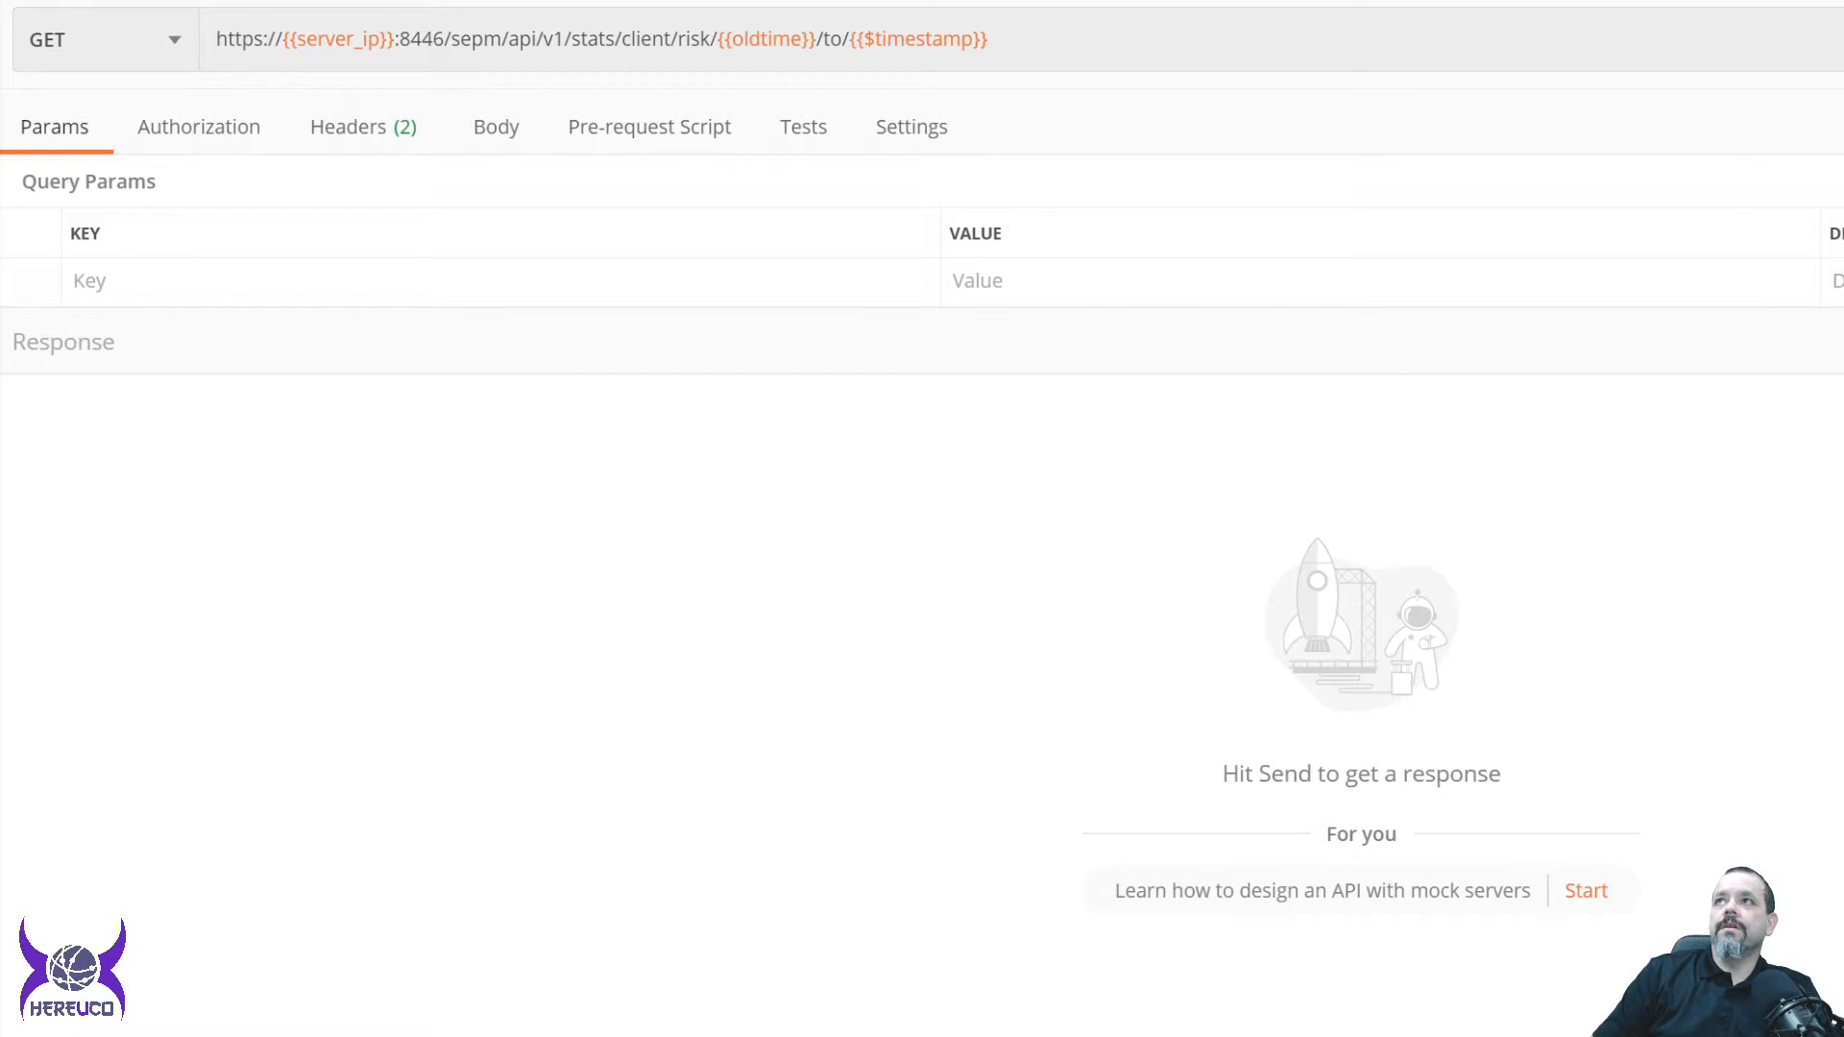
pyautogui.hotkey('ctrl', 'Return')
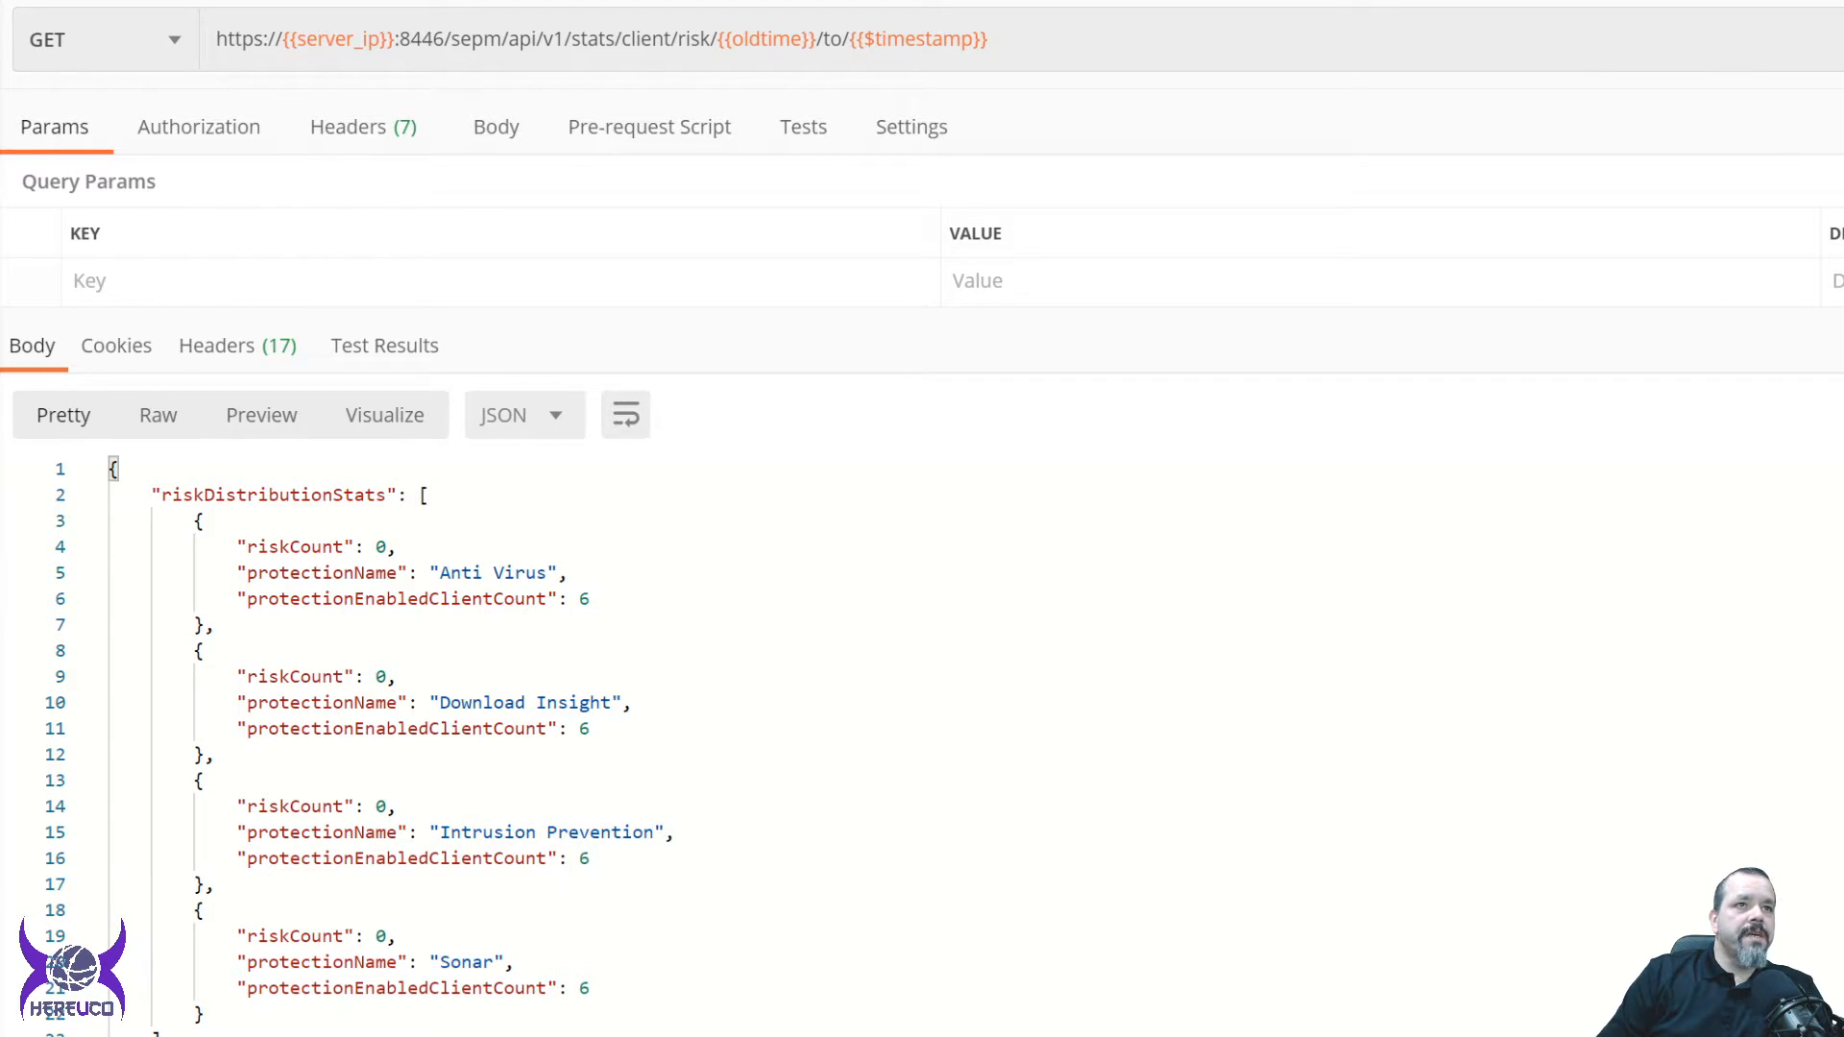
pyautogui.click(377, 806)
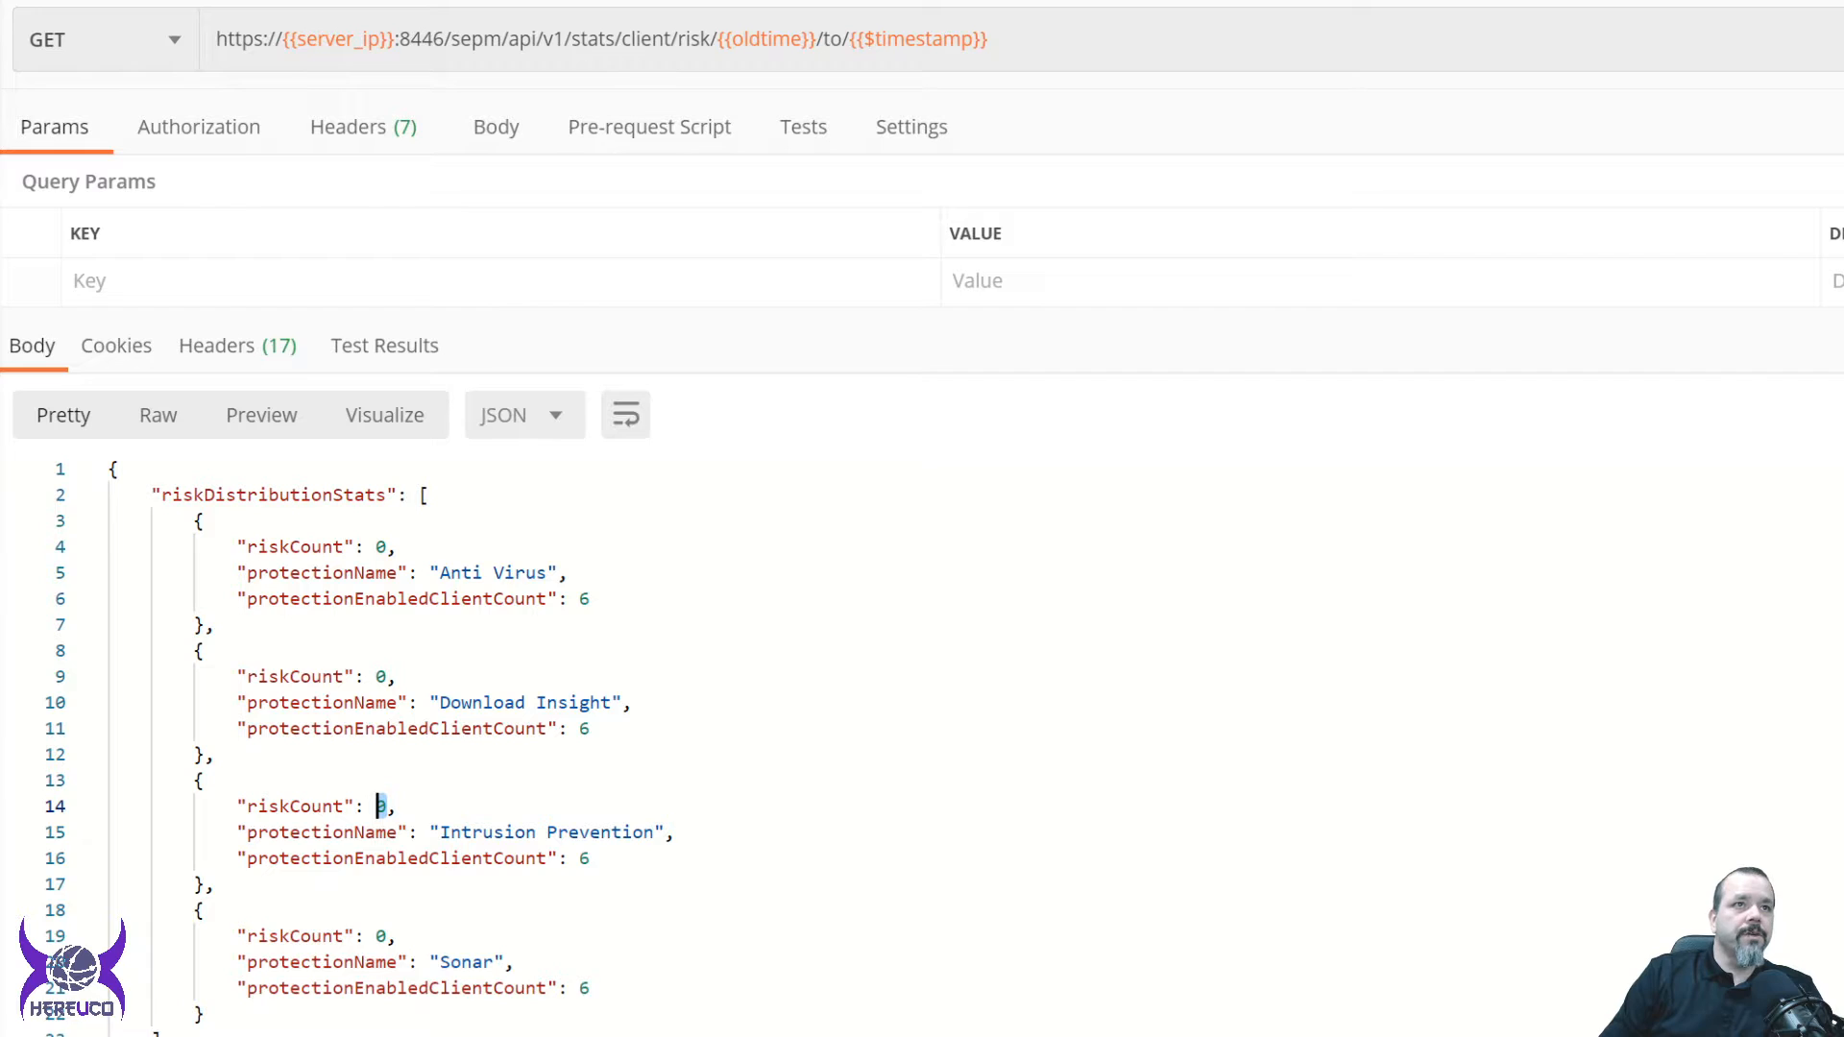
pyautogui.click(396, 805)
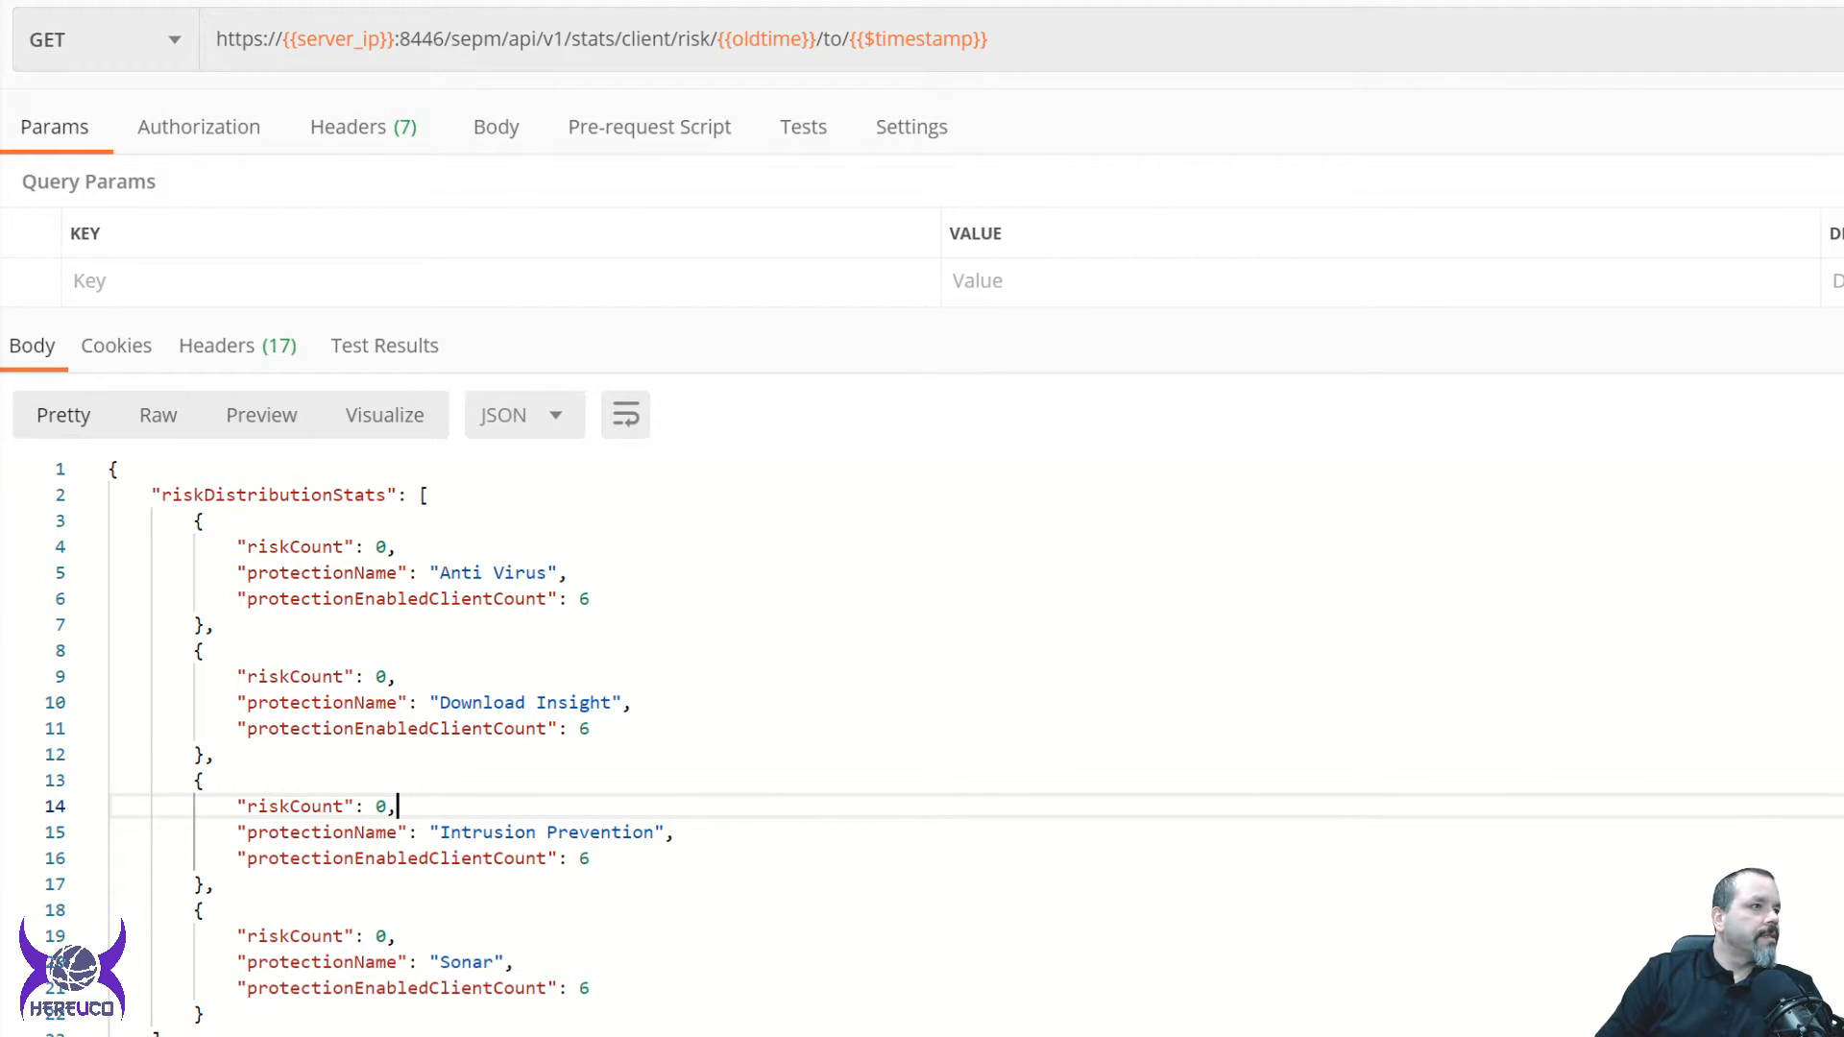
# Send the stats/threat request and check the infectedClients figure in its response.
pyautogui.hotkey('ctrl', 'Tab')
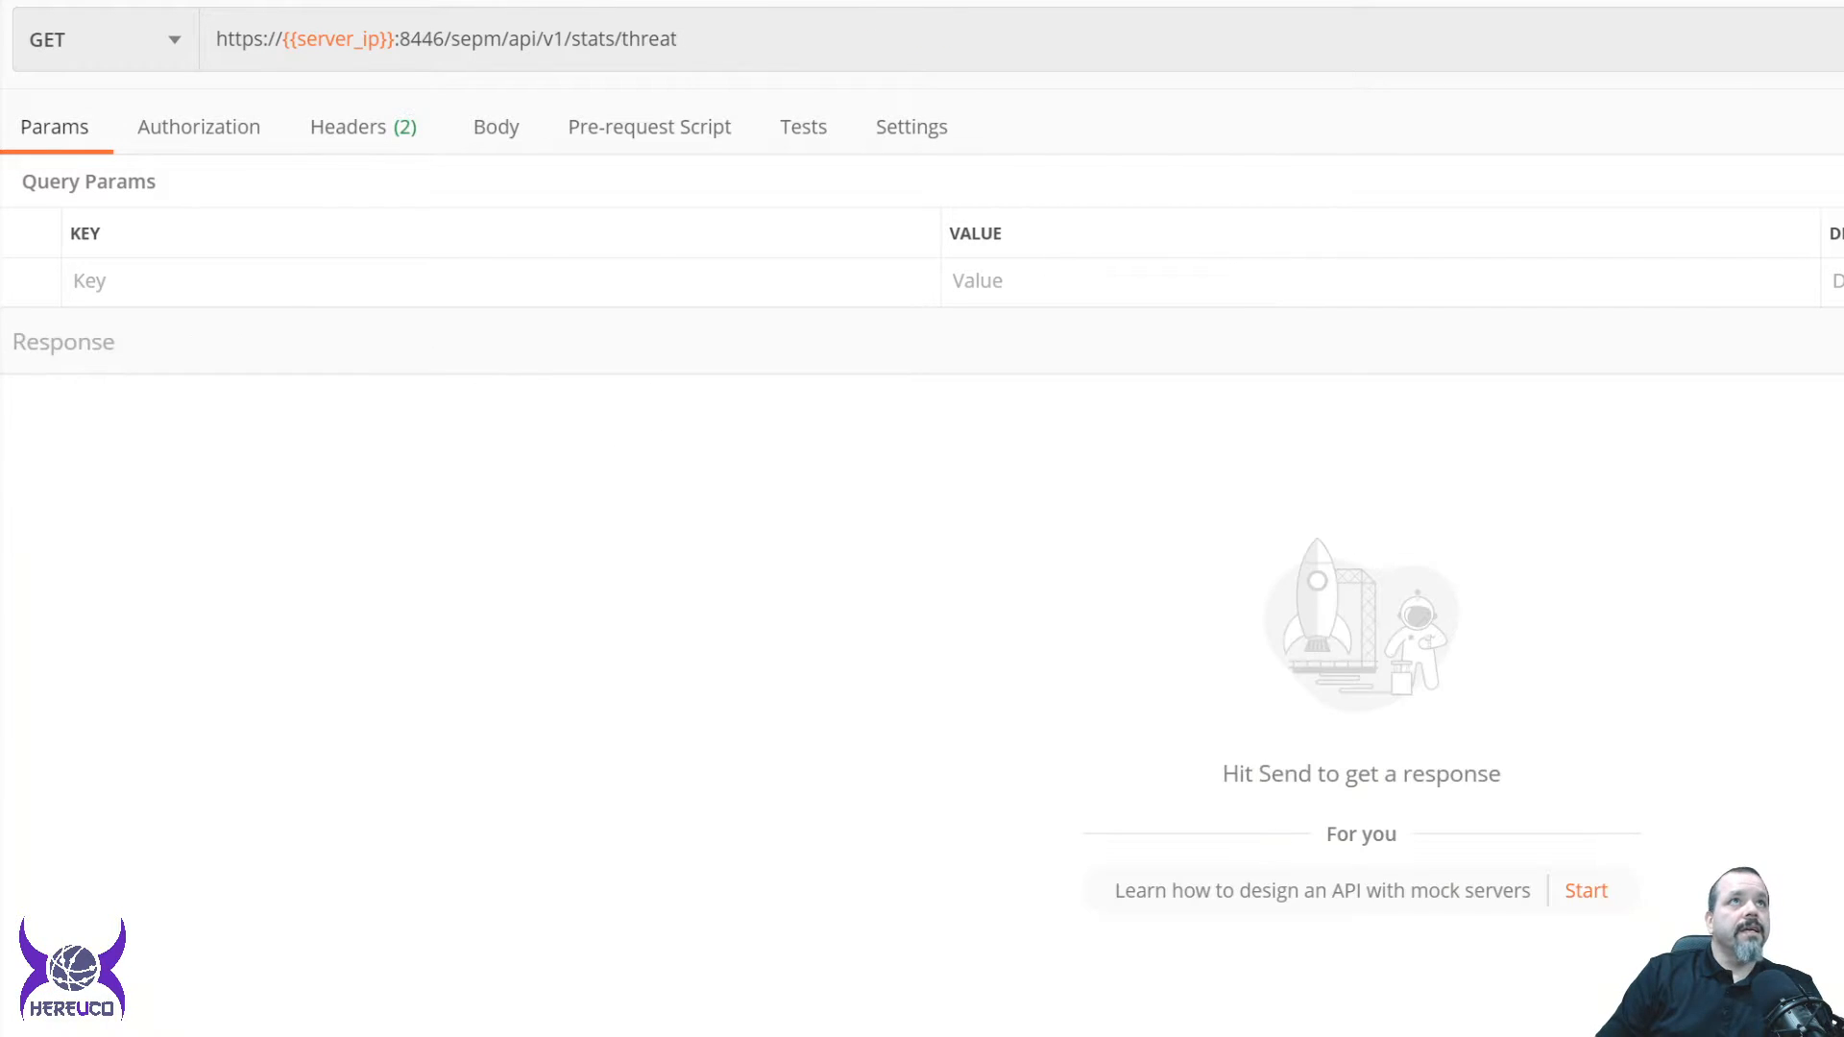
pyautogui.hotkey('ctrl', 'Return')
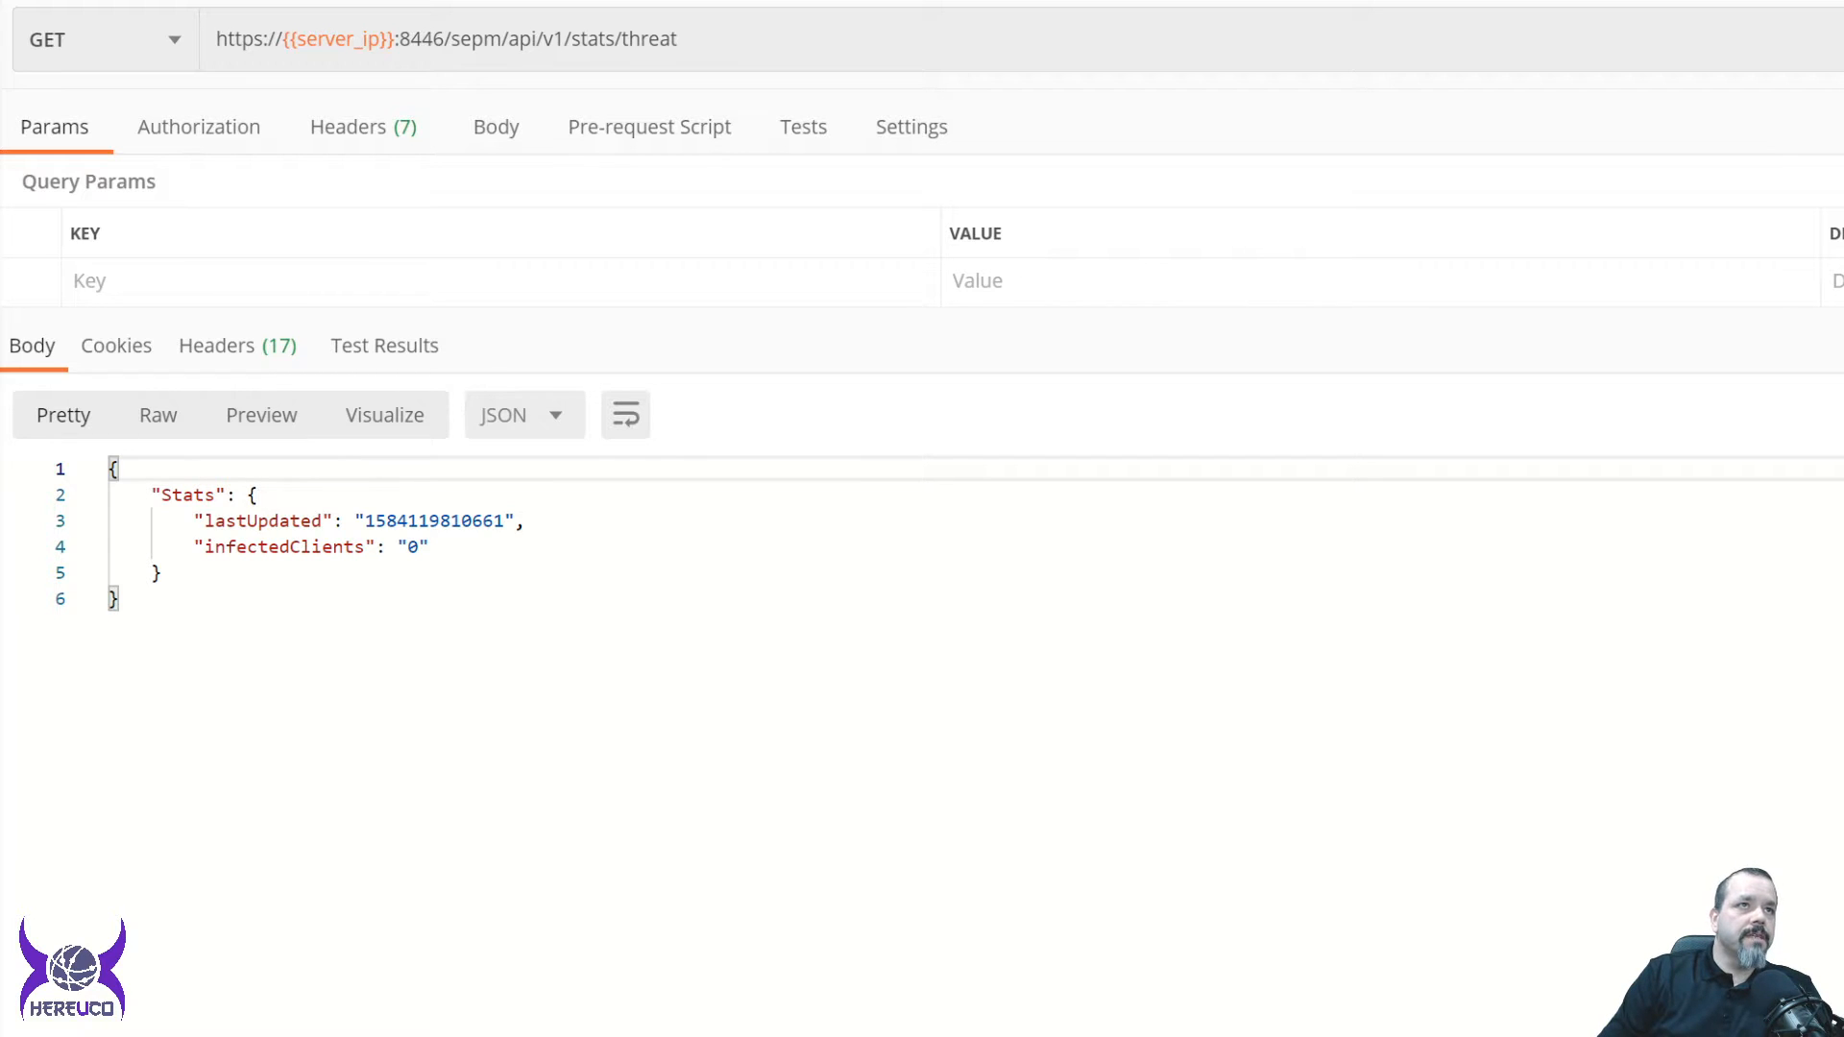
pyautogui.click(161, 572)
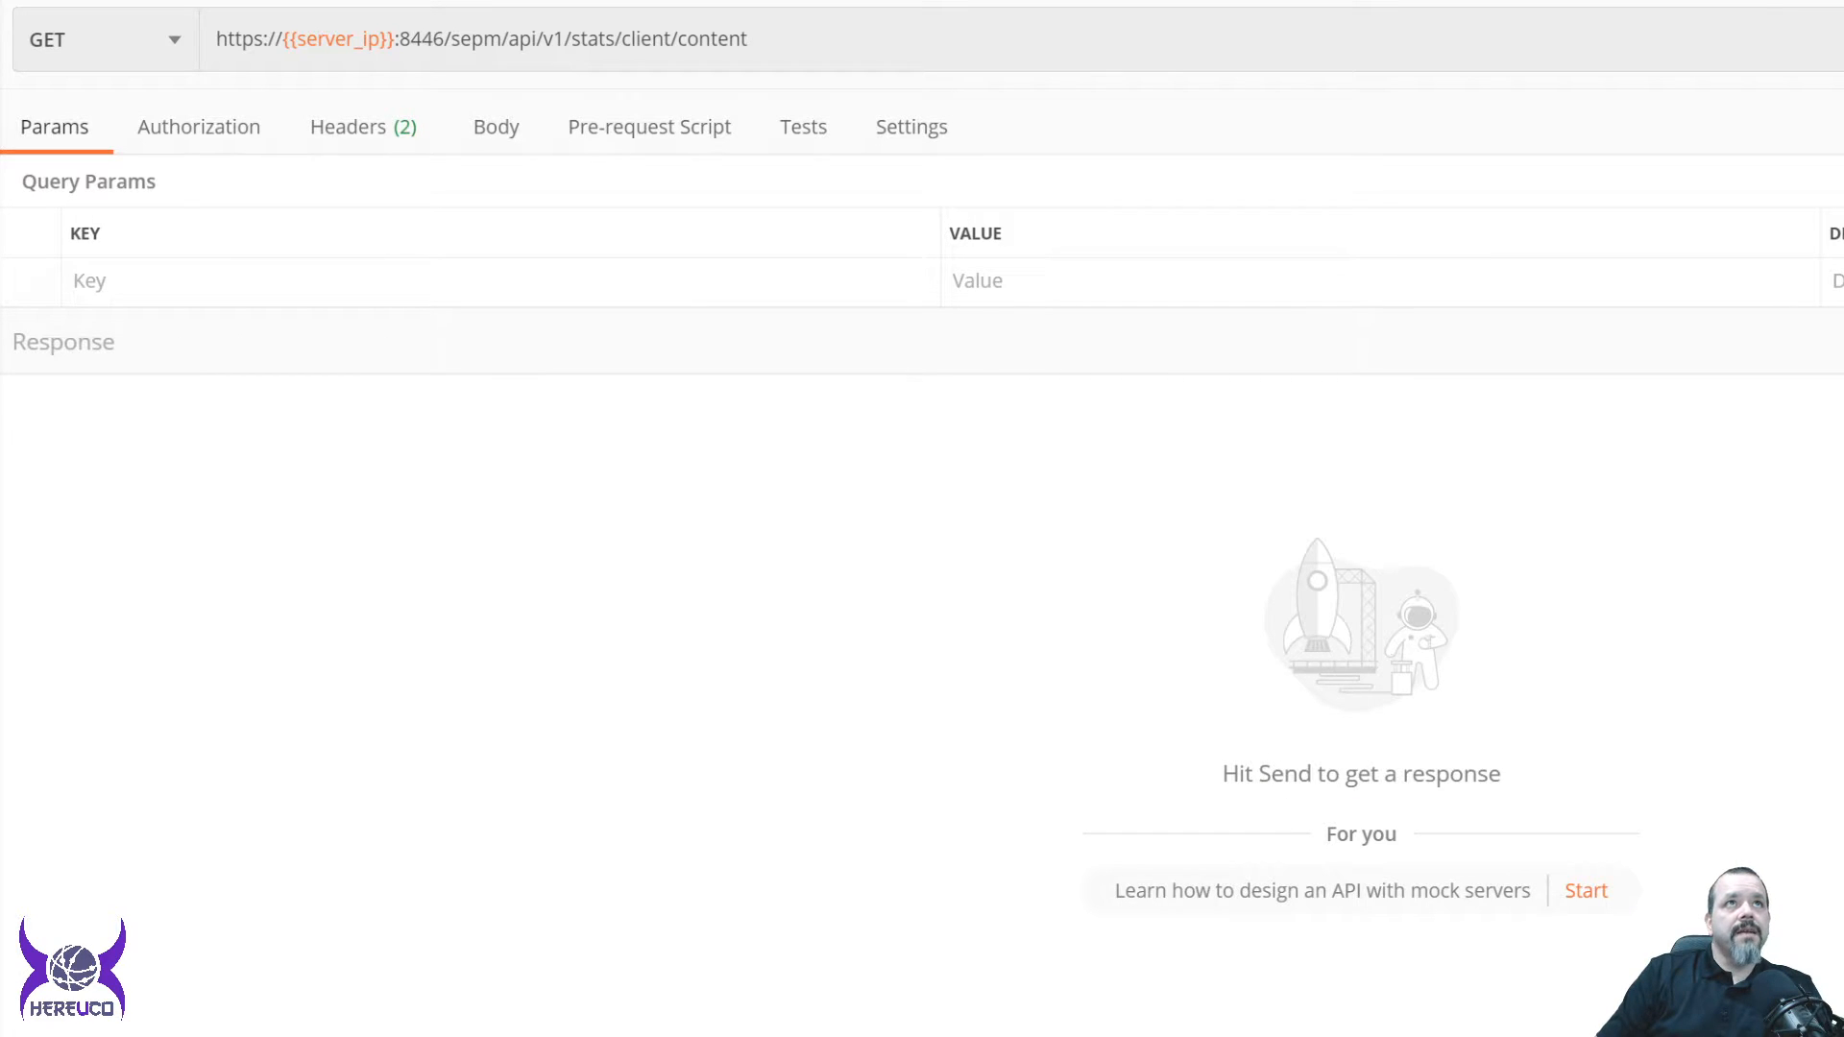
# Send the stats/client/content request and examine the definition version and clientsCount in its clientDefStatusList.
pyautogui.hotkey('ctrl', 'Return')
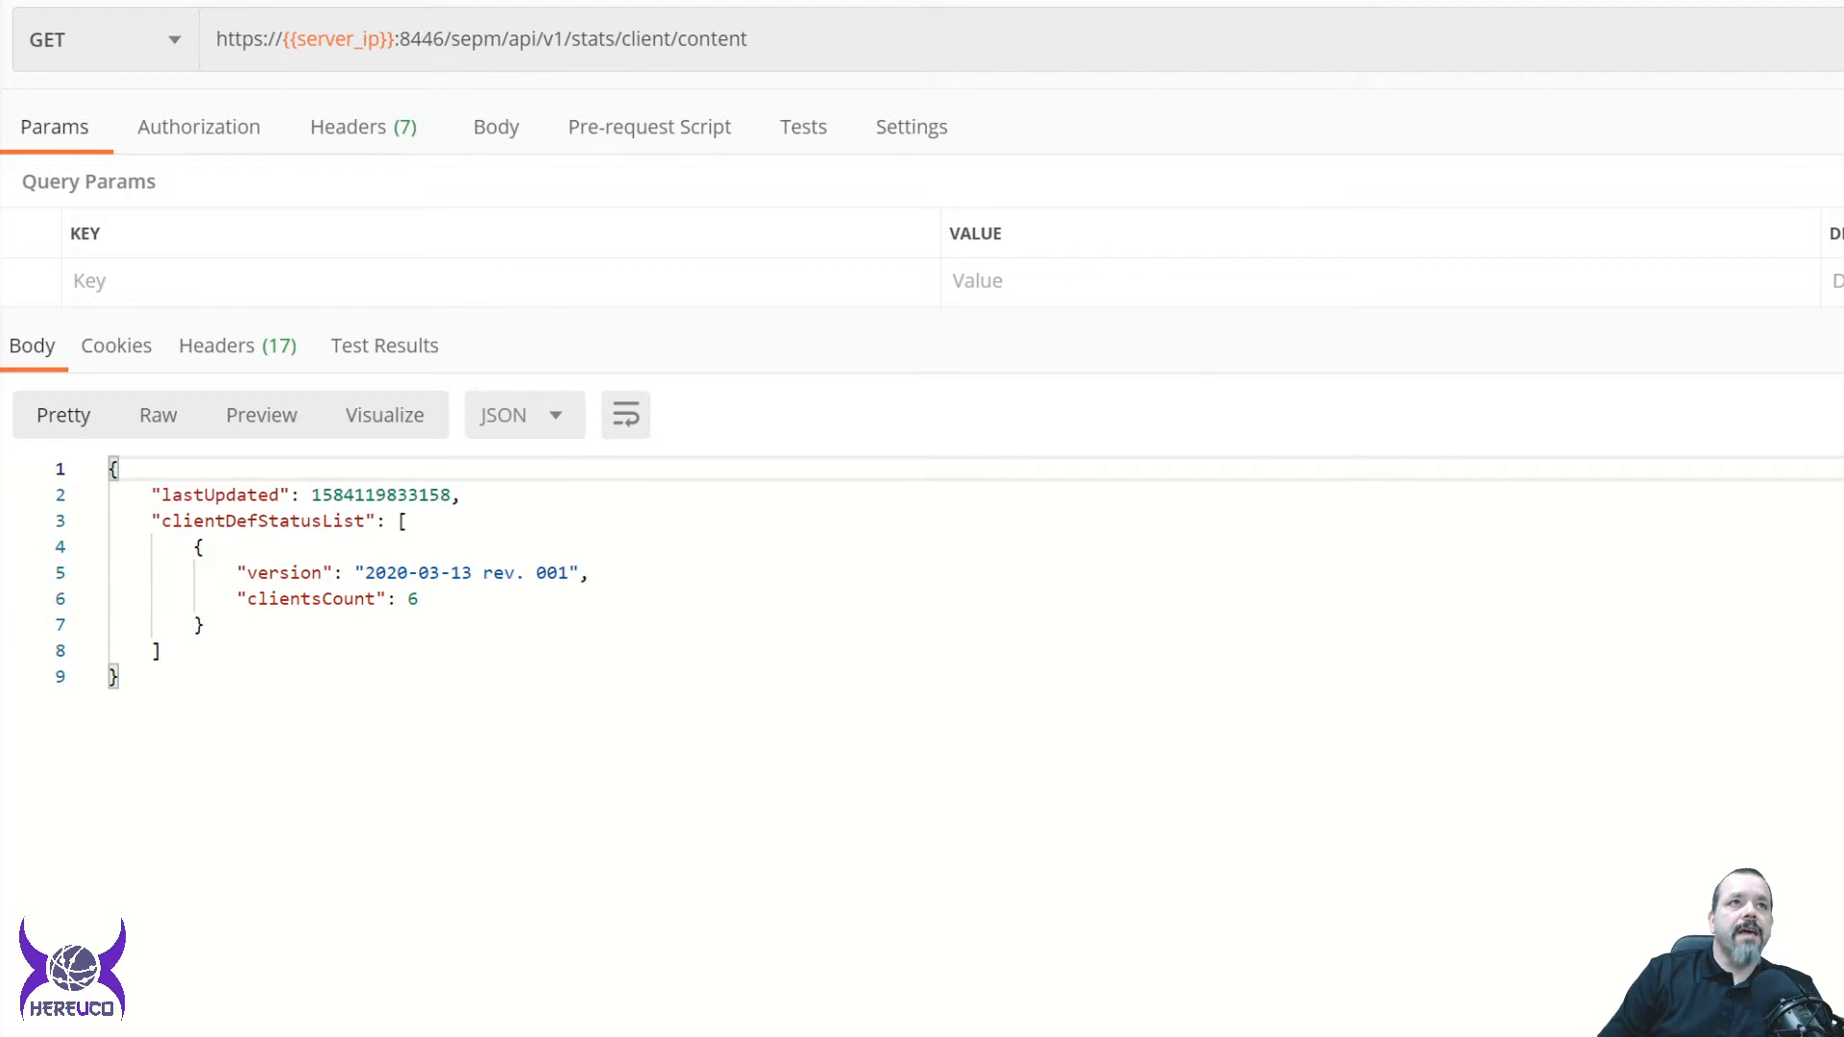
pyautogui.moveTo(419, 598); pyautogui.dragTo(237, 572)
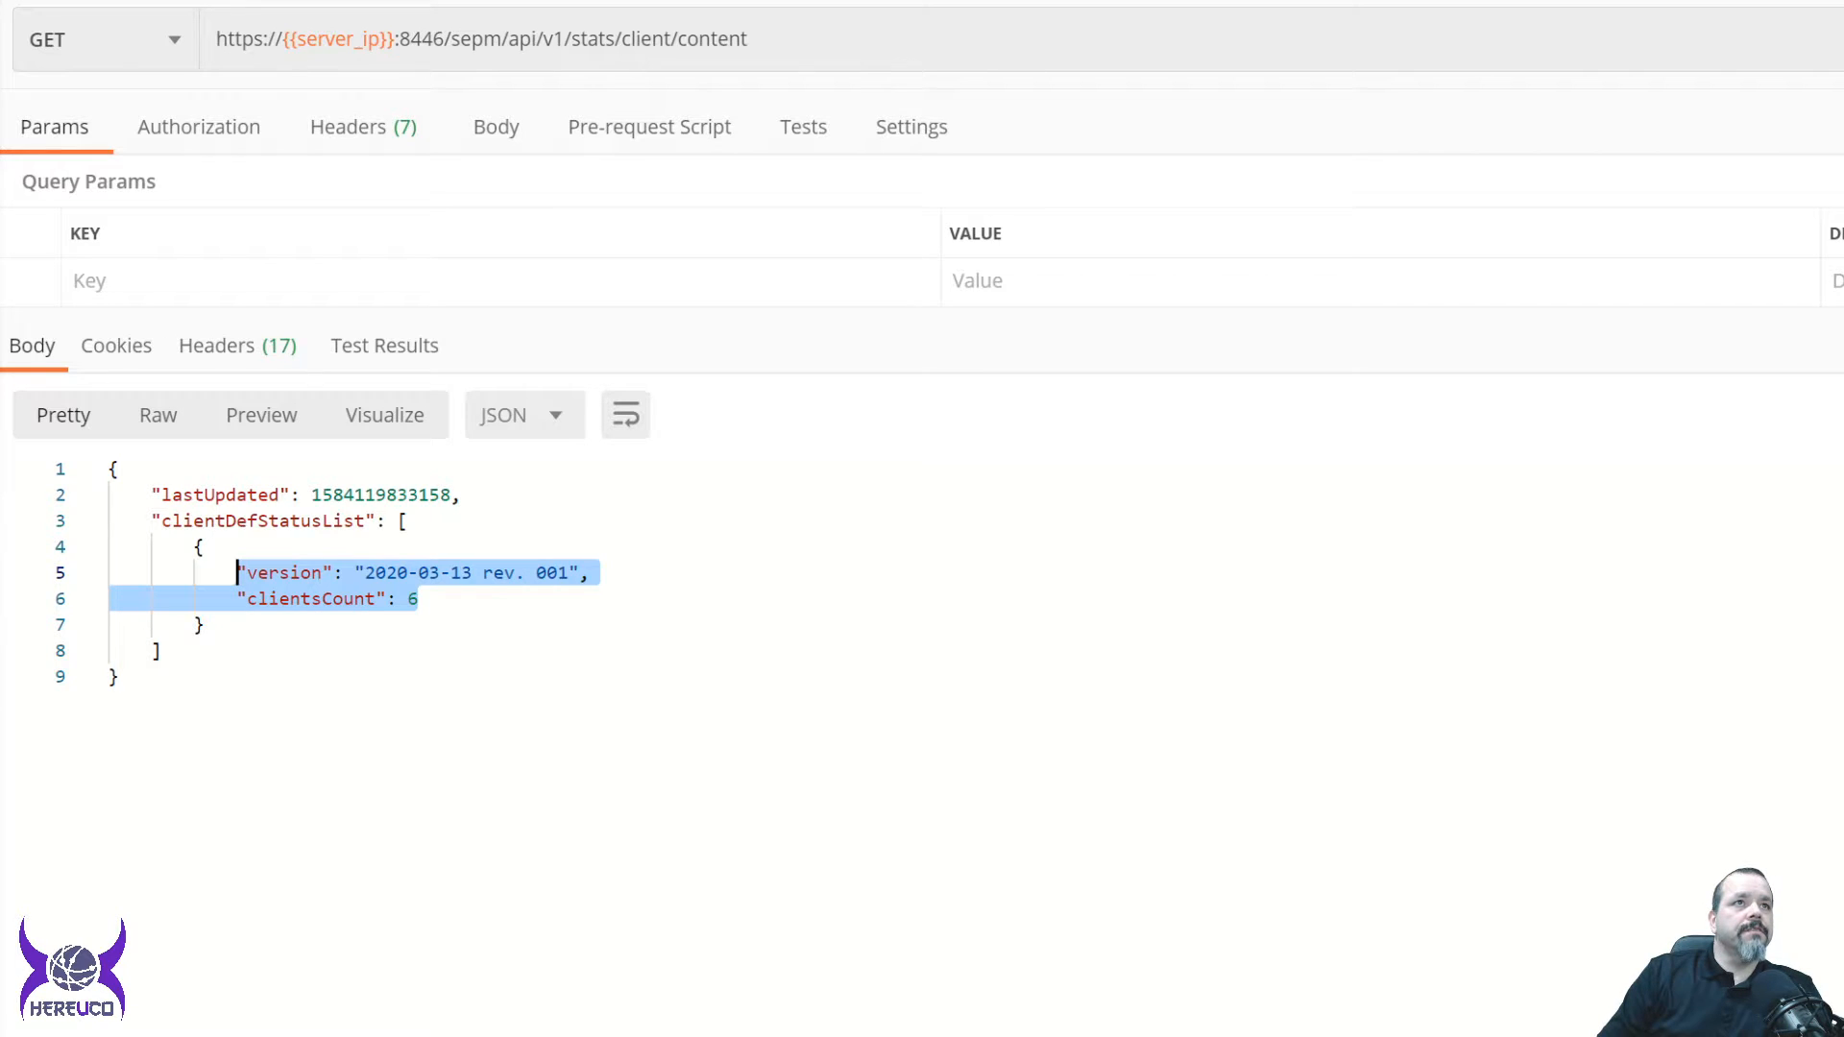
pyautogui.click(419, 598)
pyautogui.click(204, 624)
pyautogui.moveTo(204, 624); pyautogui.dragTo(562, 572)
pyautogui.click(419, 599)
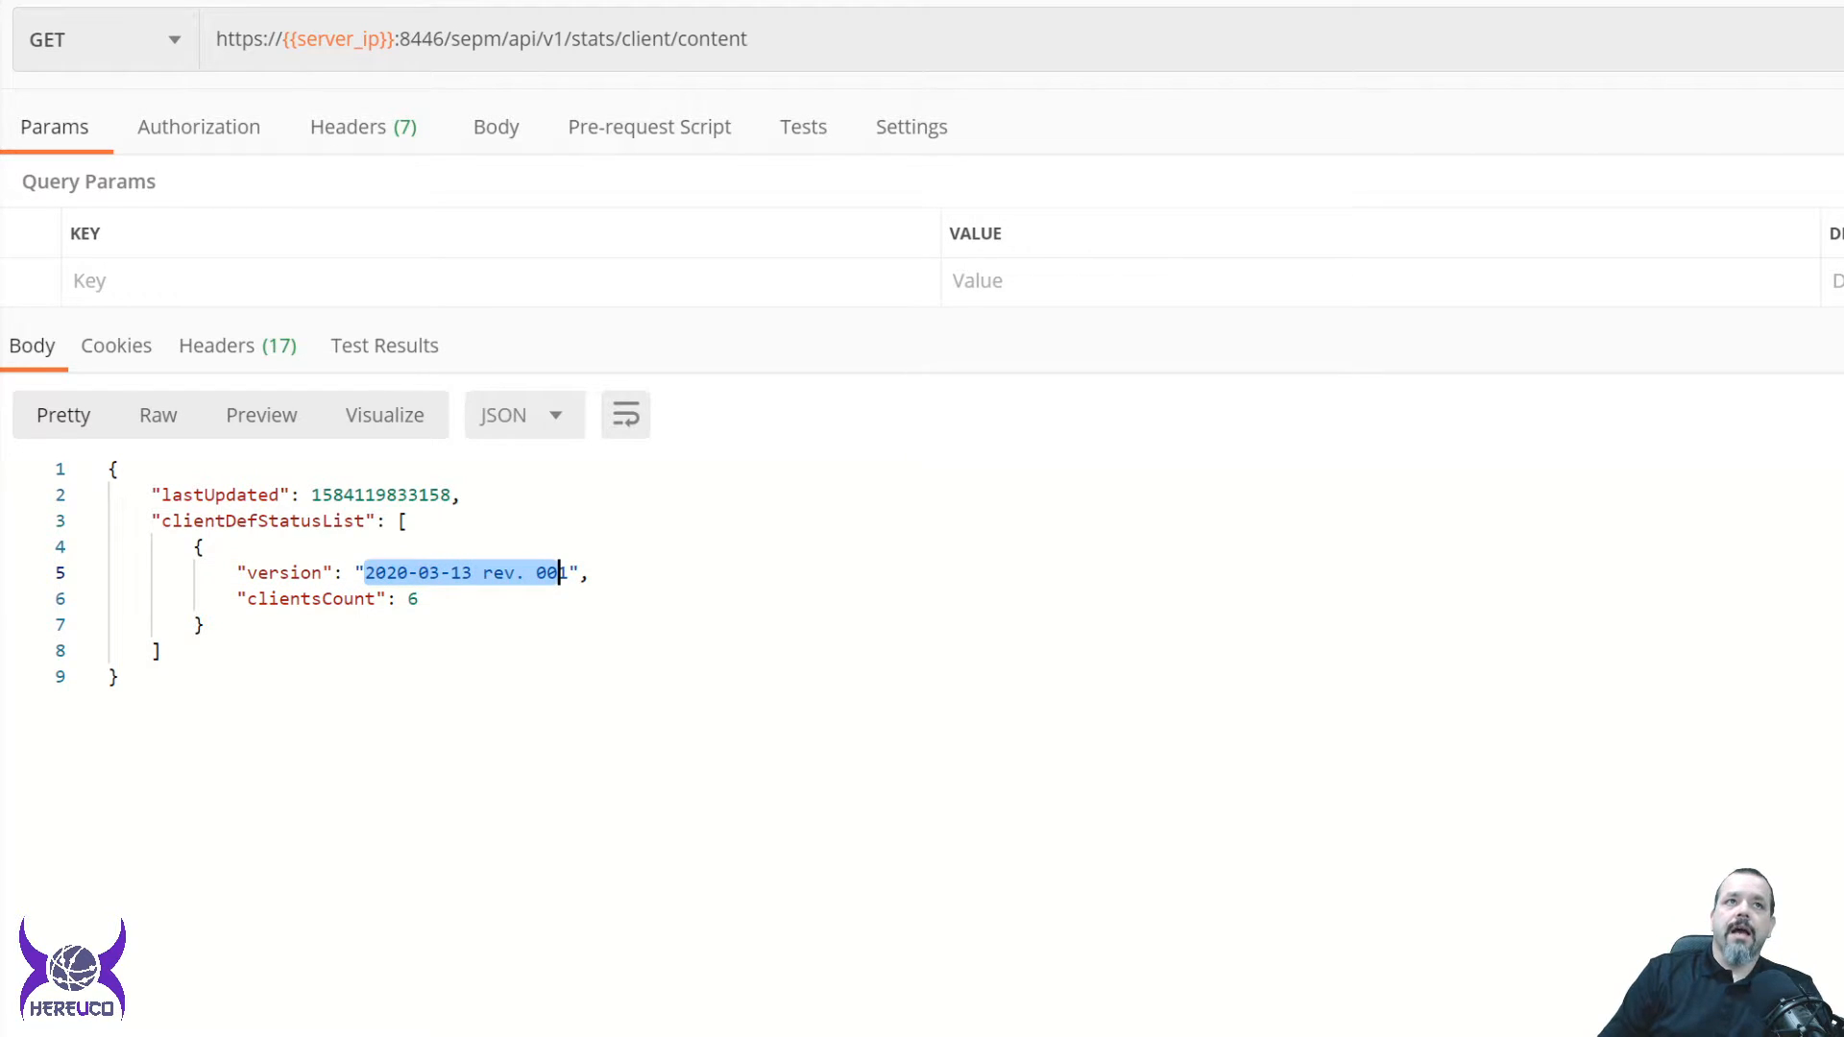
pyautogui.click(419, 598)
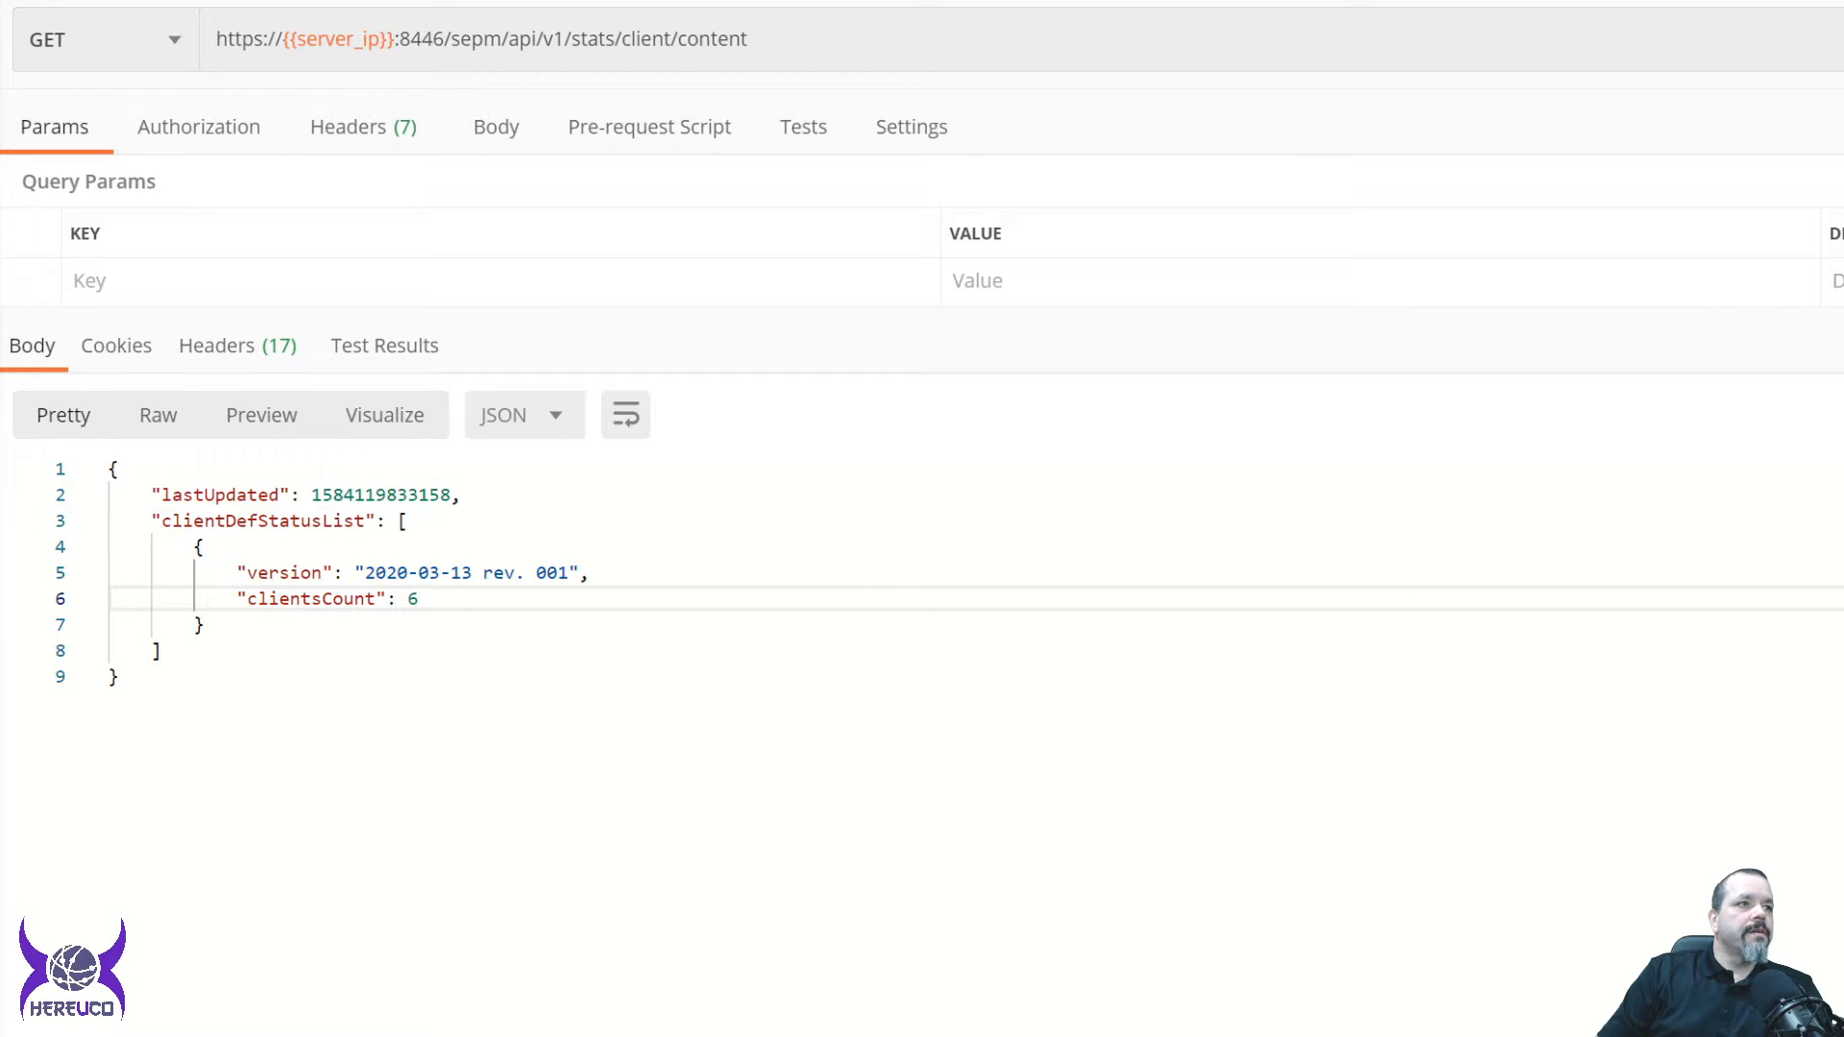
# Send the content/avdef/latest and stats/client/content/sources requests, checking the clientCount values of LiveUpdate and Symantec Endpoint Protection Manager.
pyautogui.hotkey('ctrl', 'Tab')
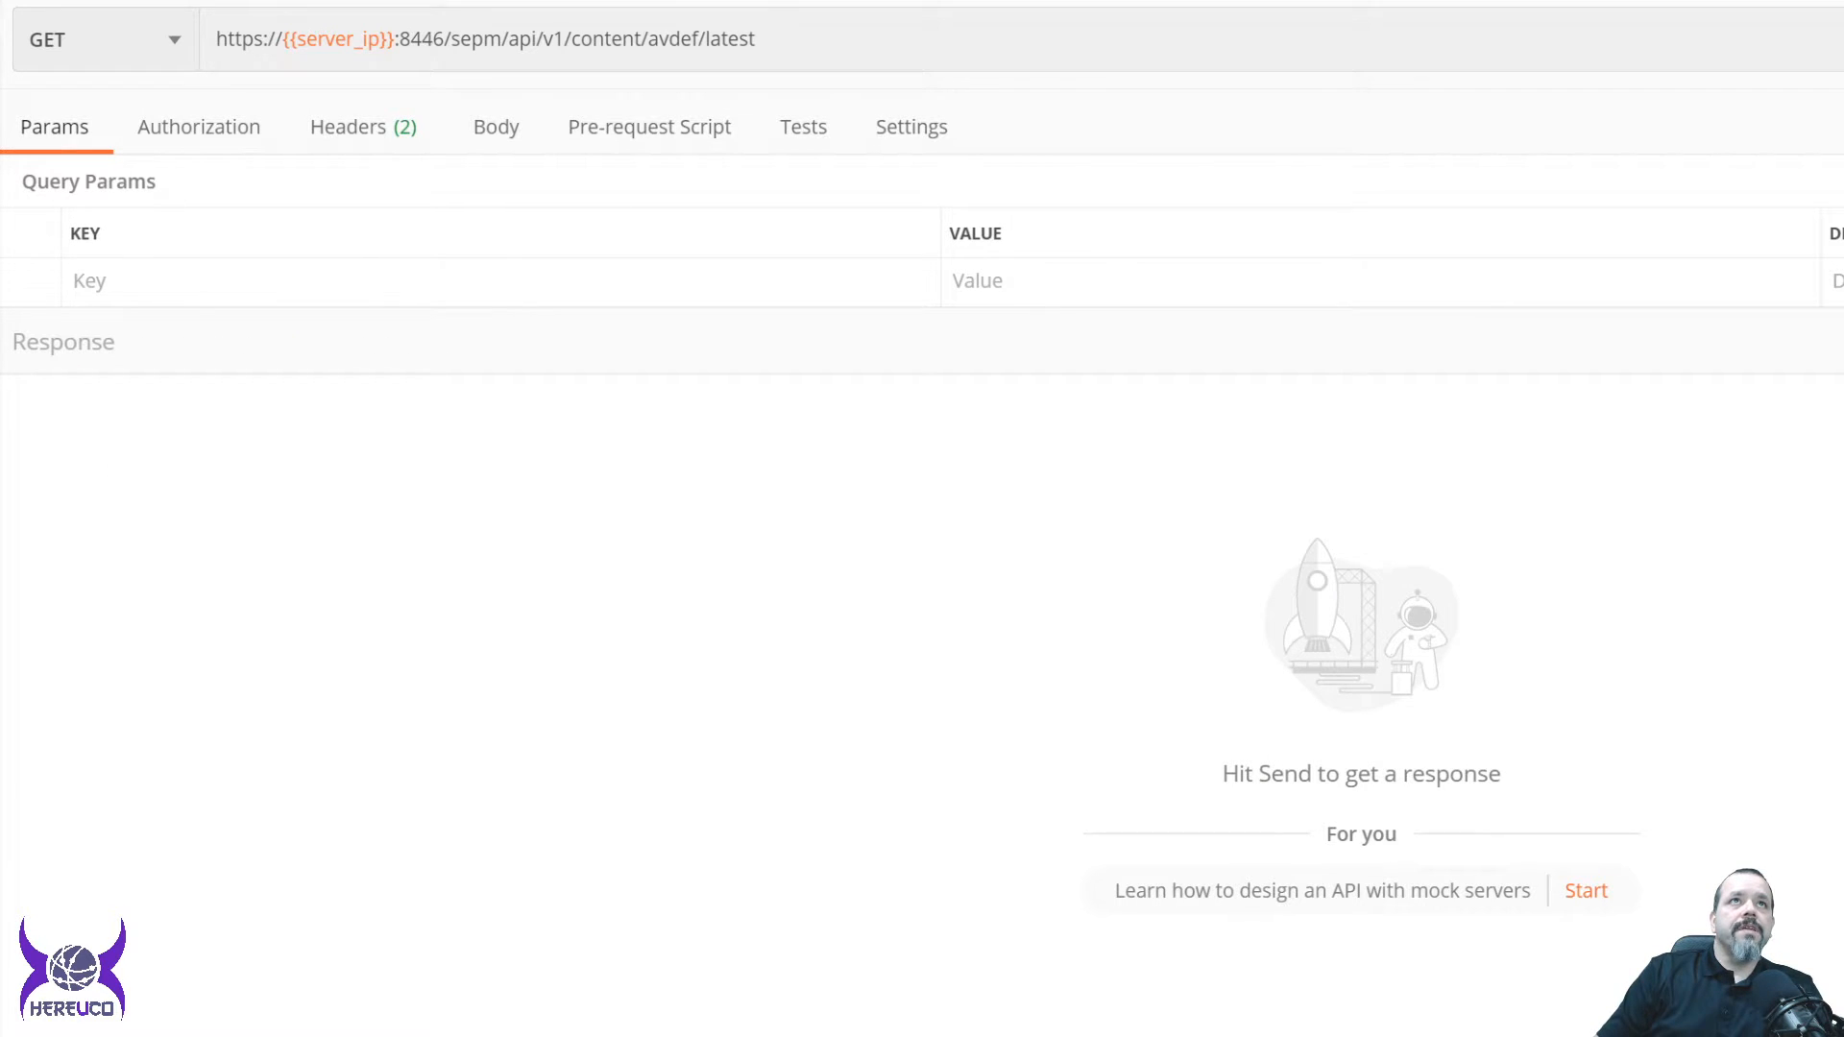
pyautogui.hotkey('ctrl', 'Return')
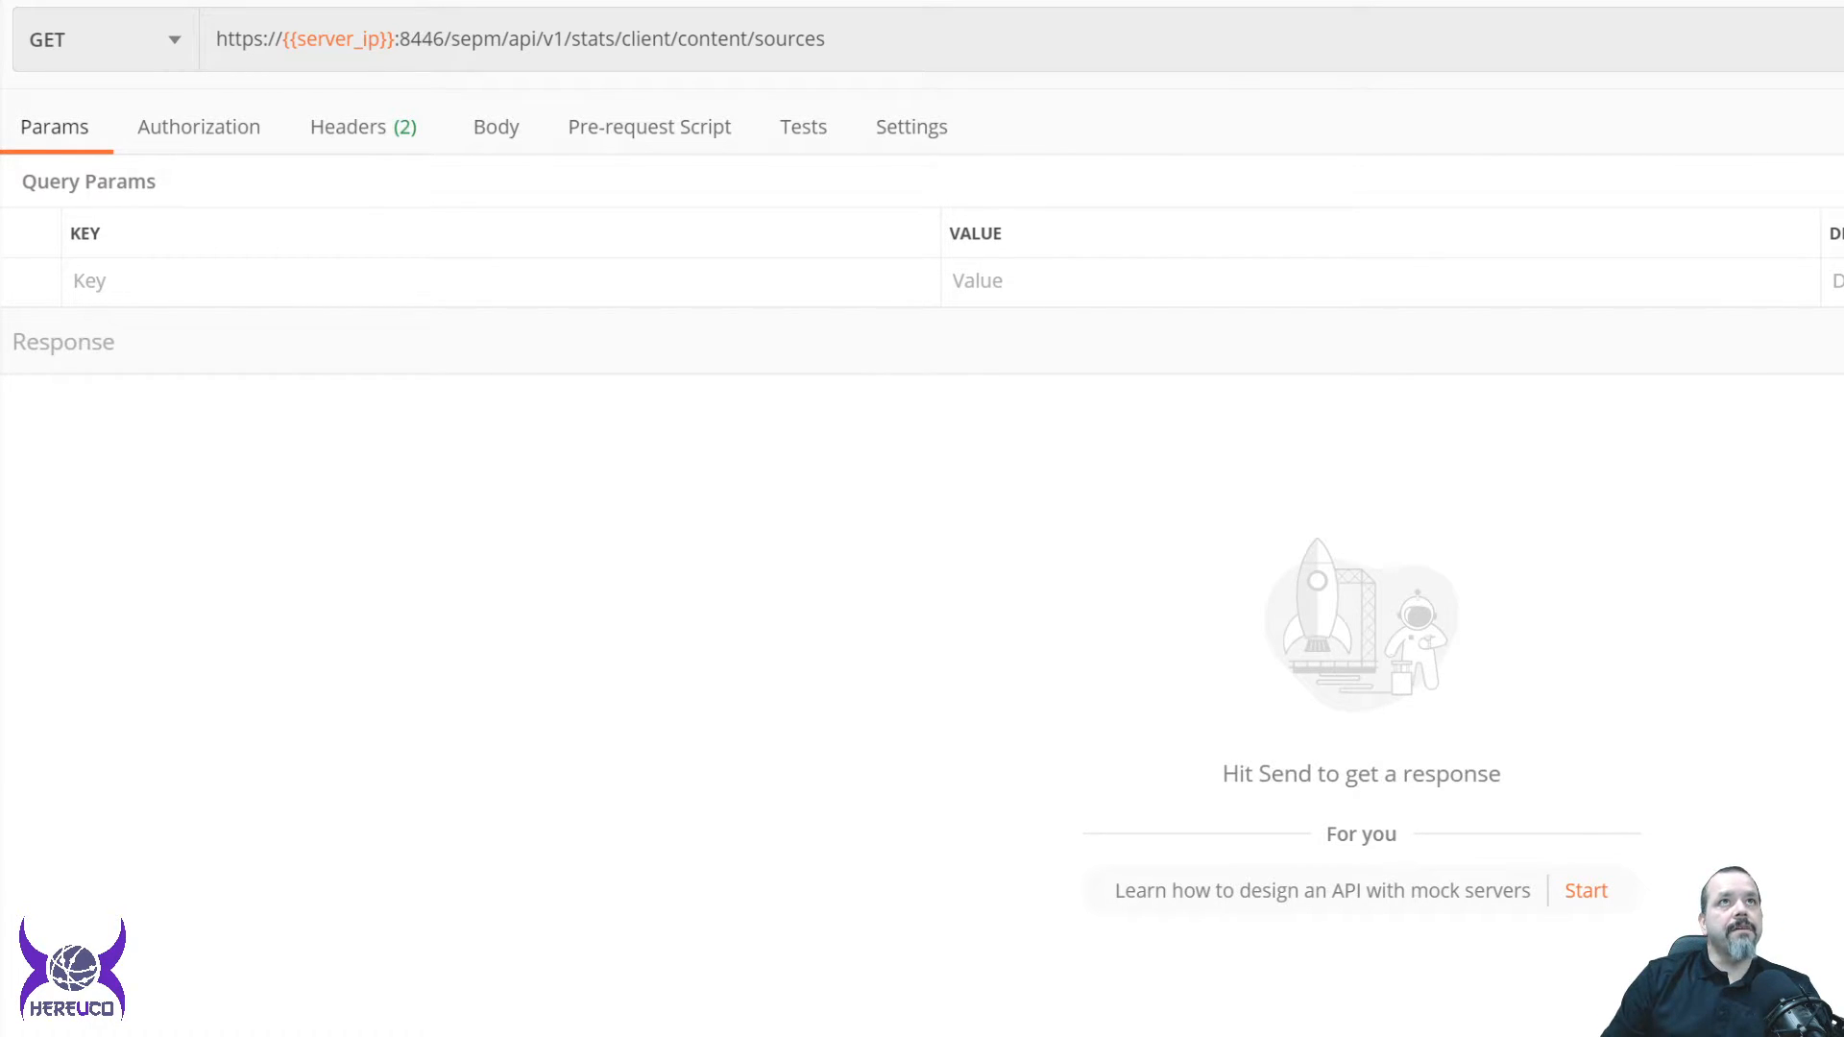
pyautogui.hotkey('ctrl', 'Return')
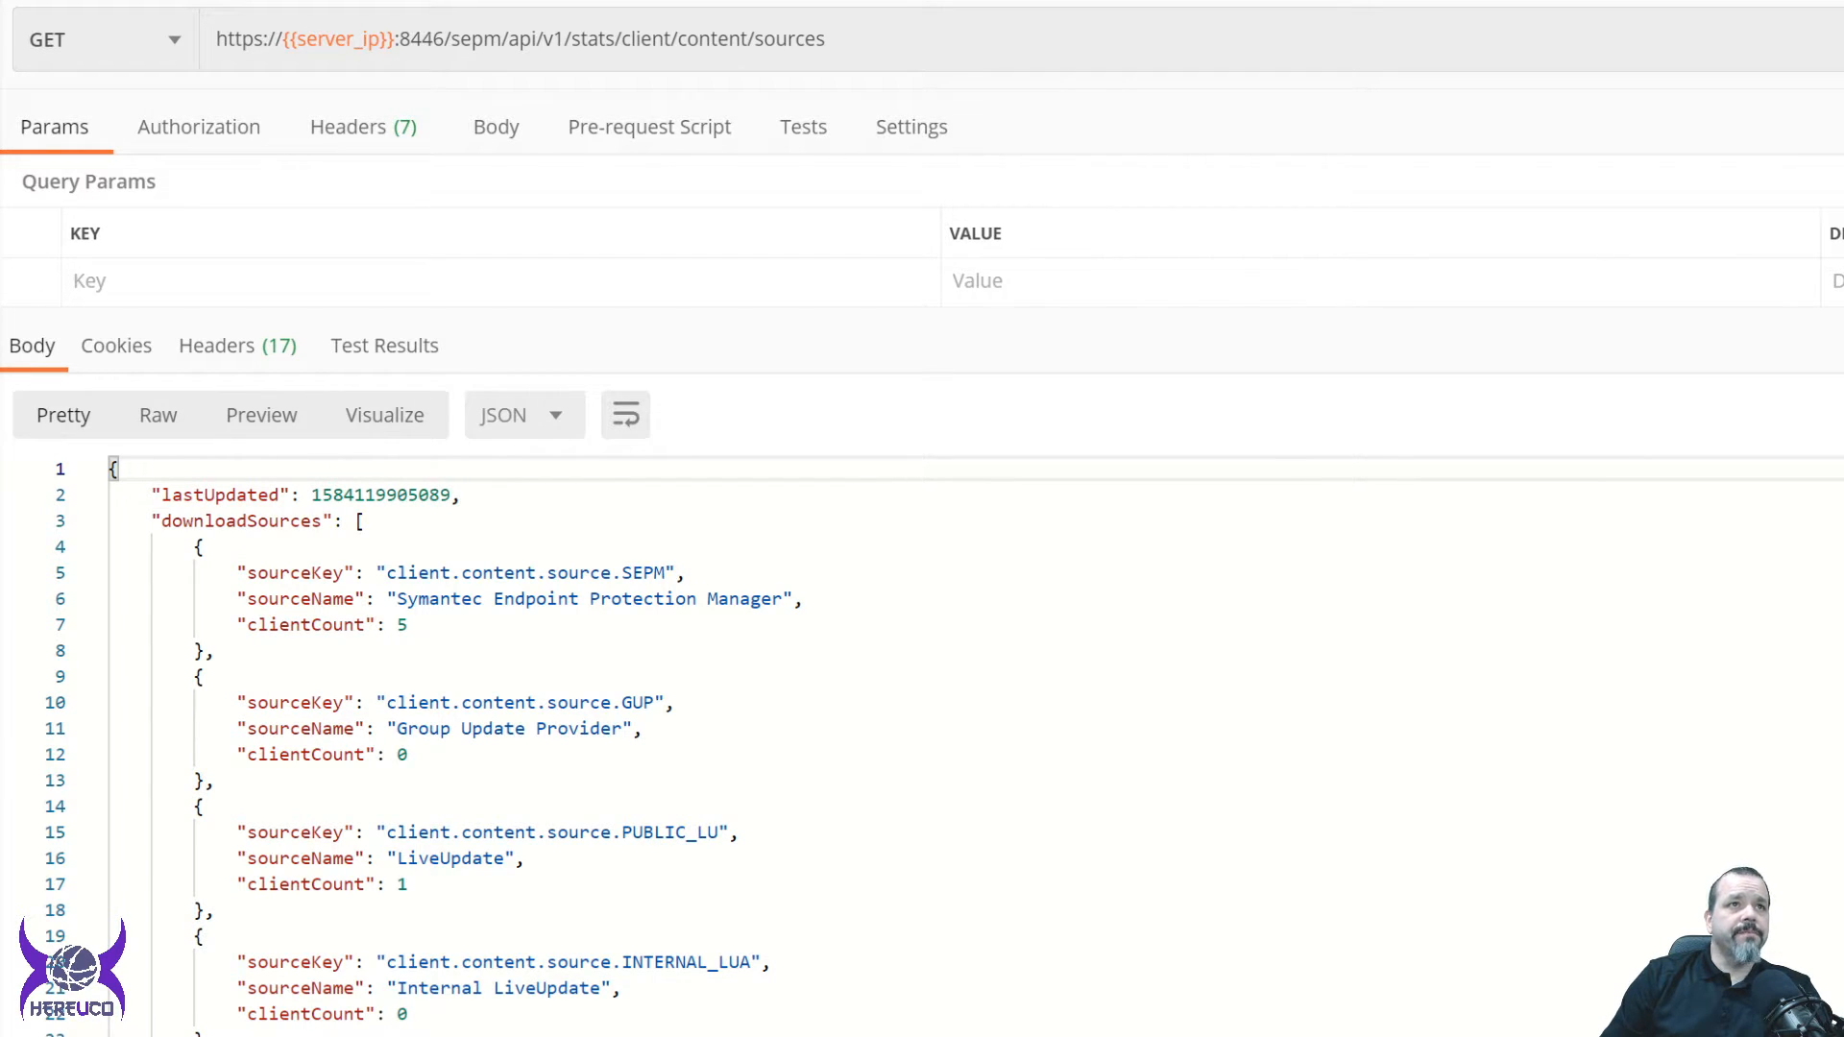
pyautogui.doubleClick(401, 884)
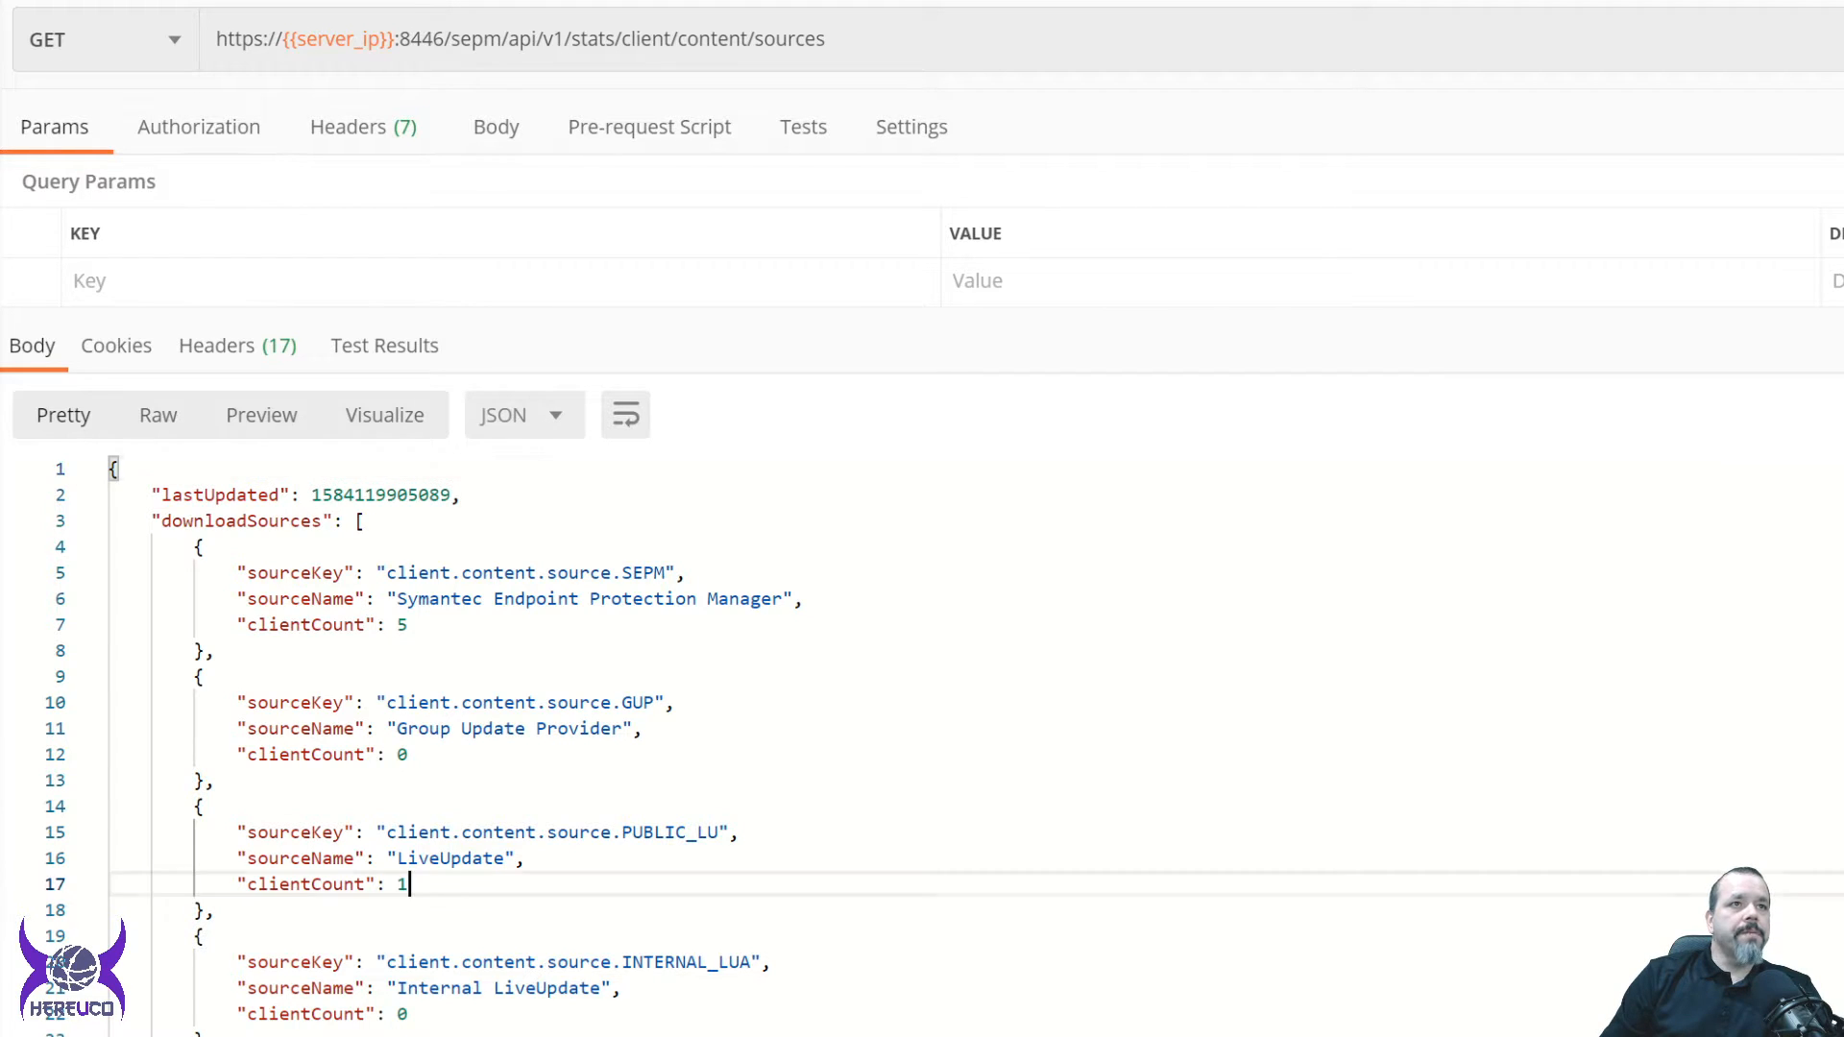
pyautogui.doubleClick(401, 624)
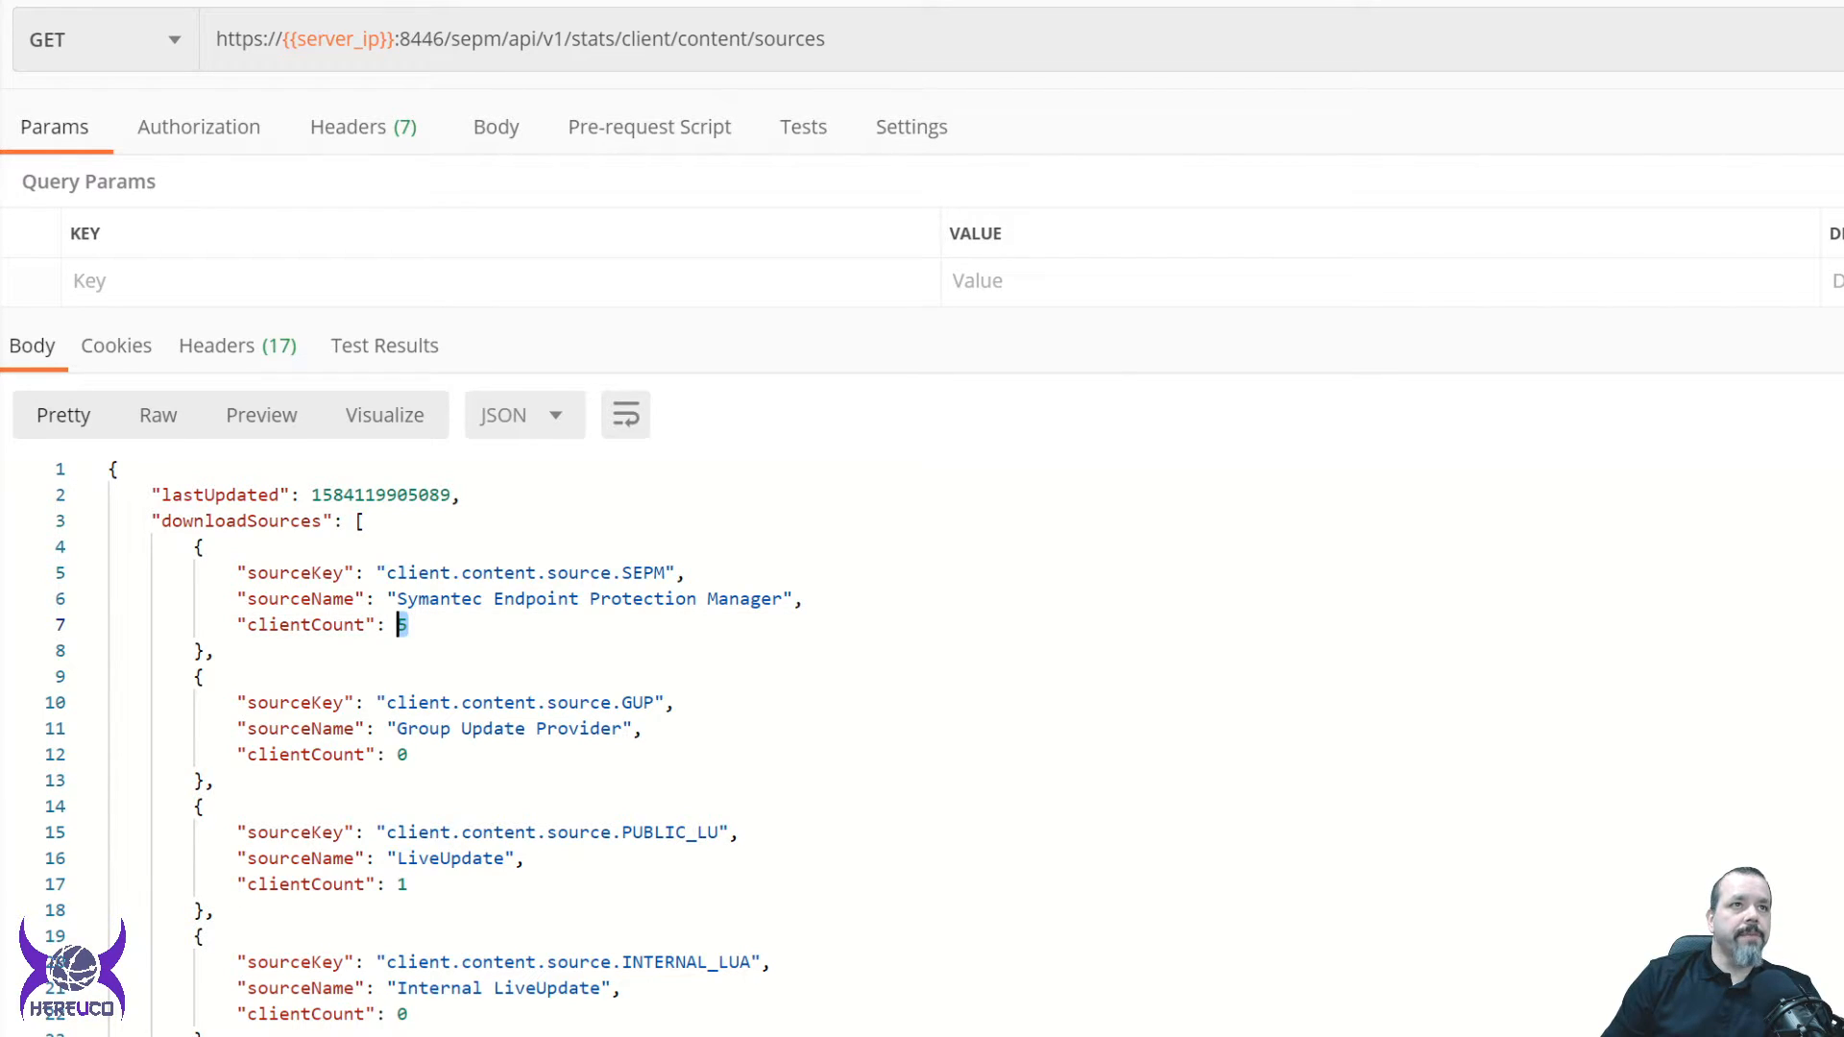
# Check LiveUpdate's clientCount in the content sources response, and send the stats/client/version request.
pyautogui.doubleClick(402, 884)
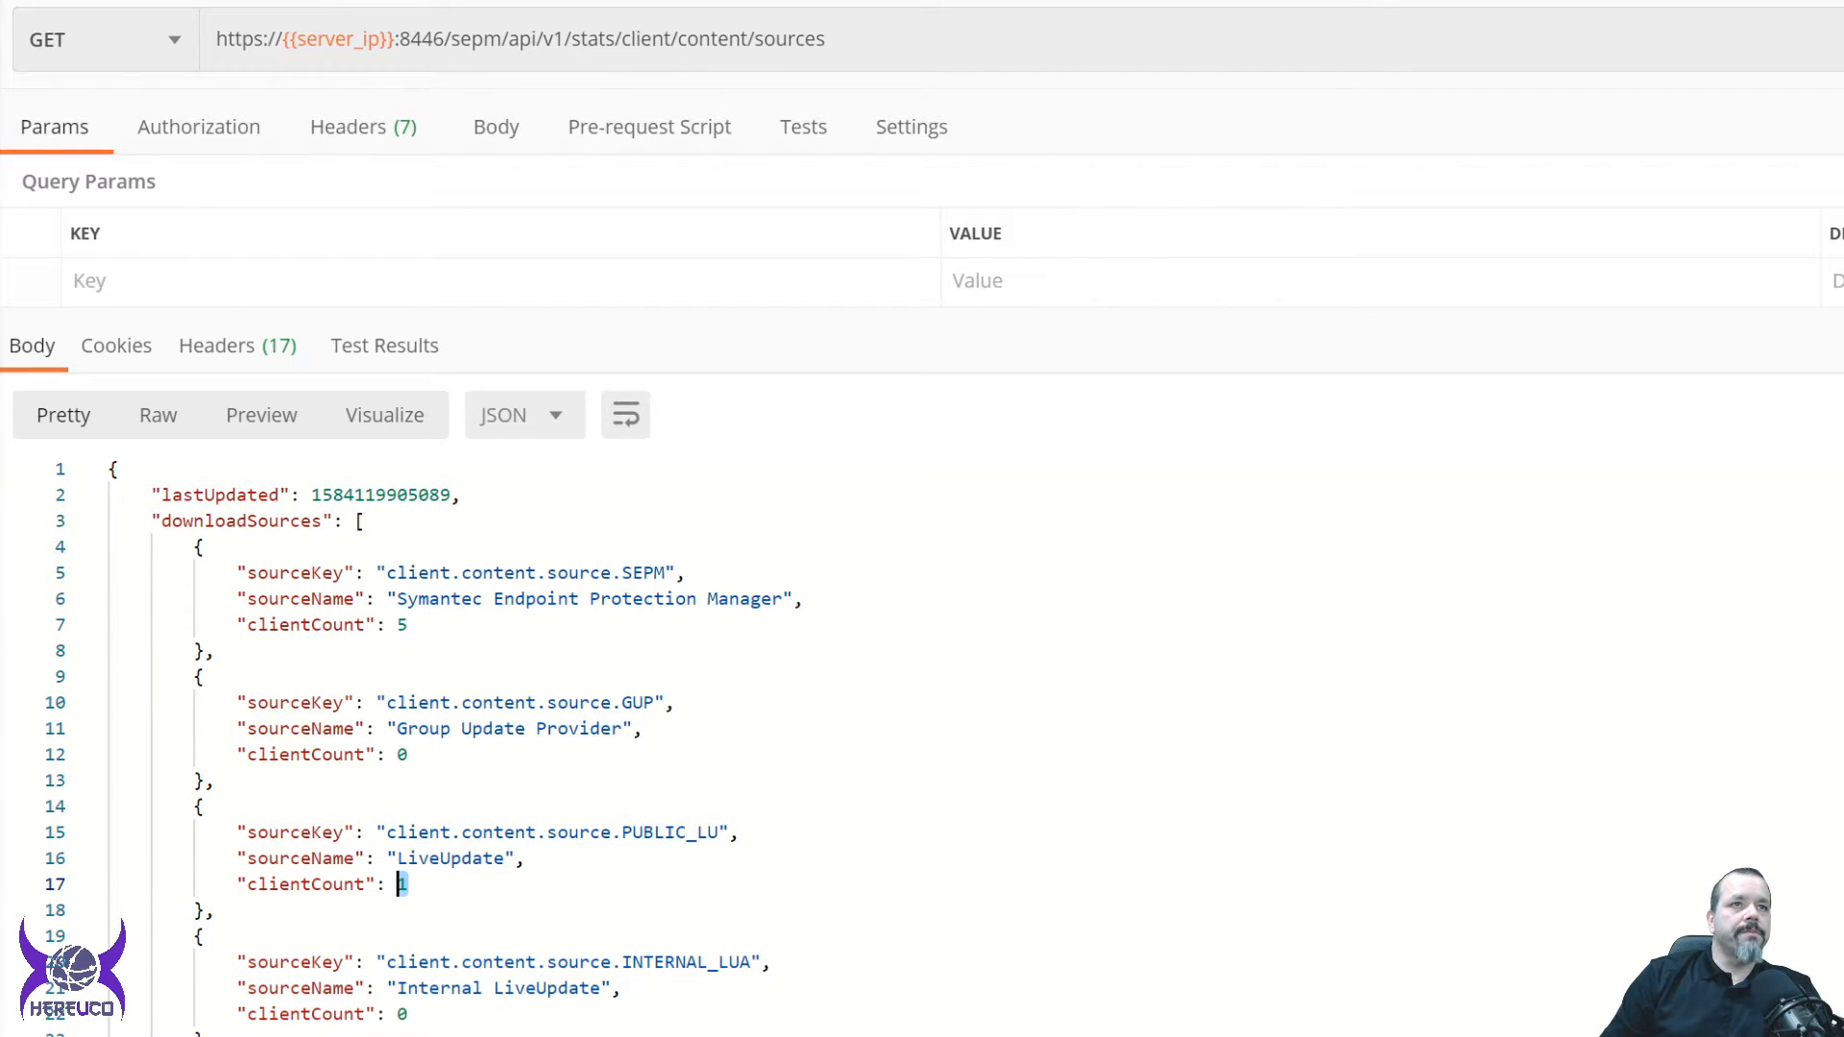
pyautogui.doubleClick(504, 858)
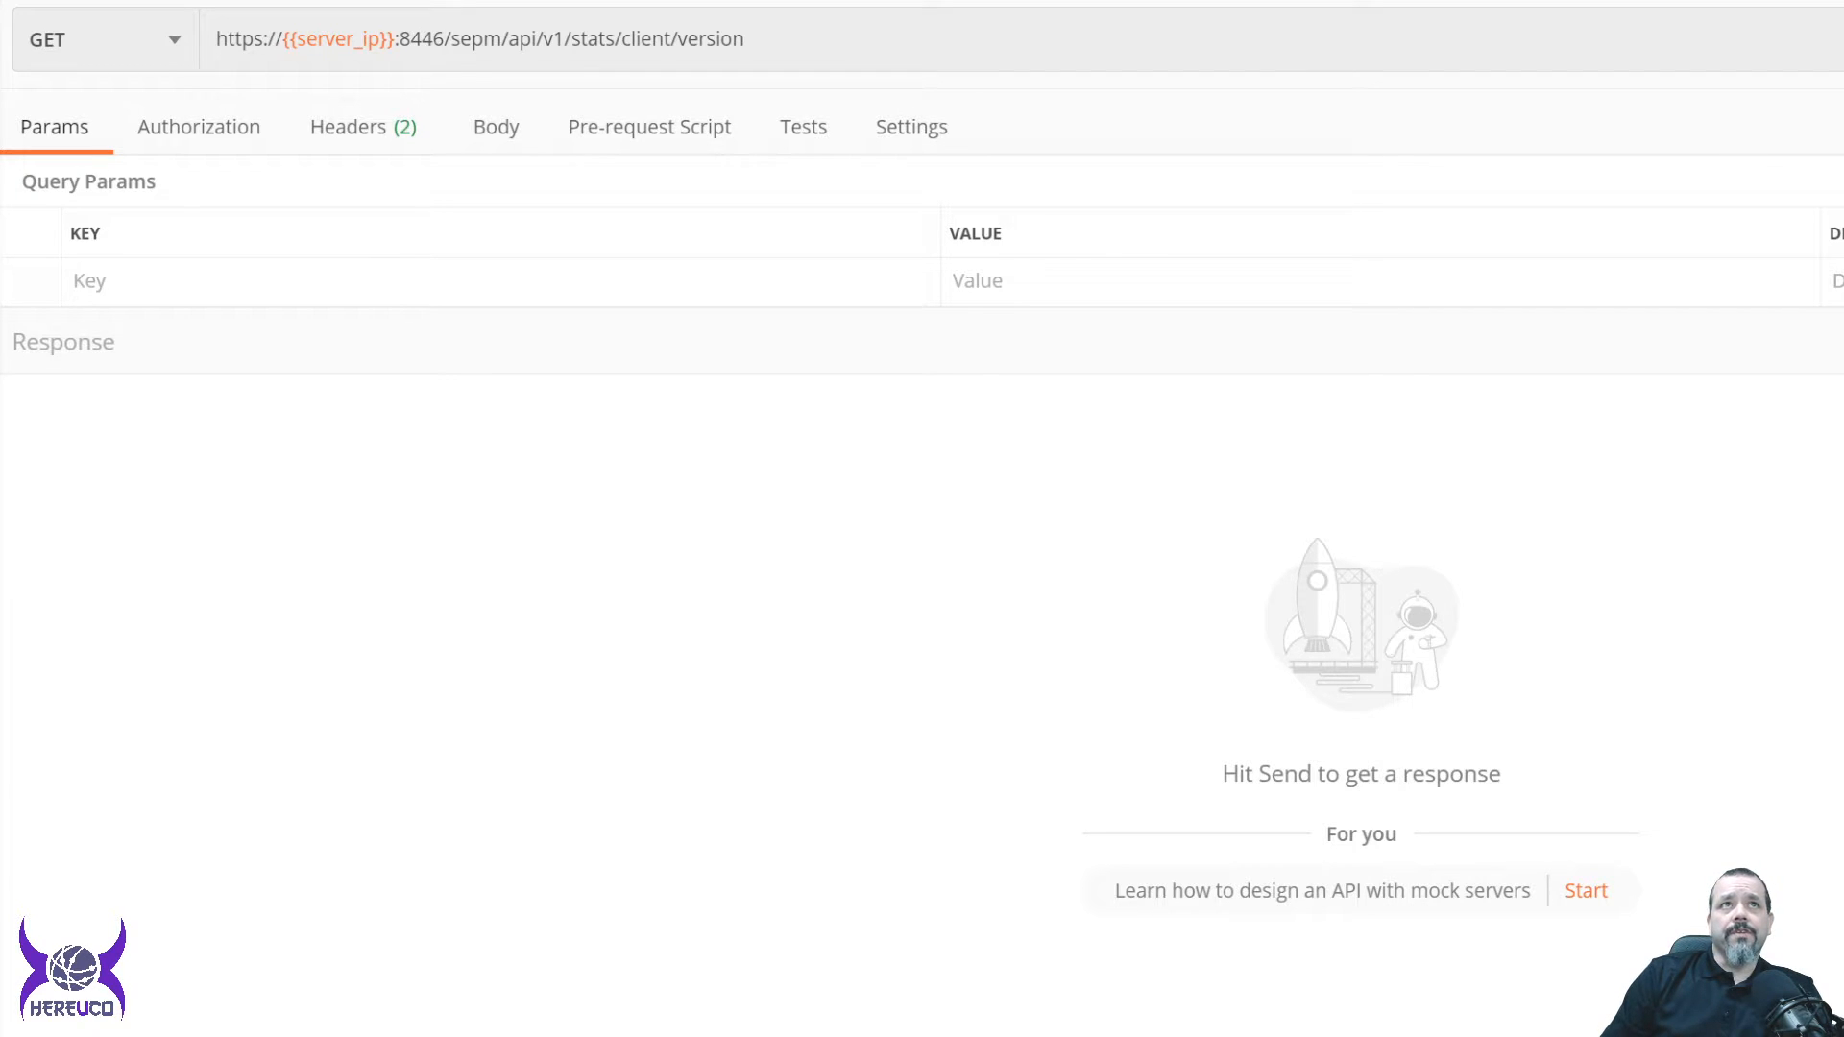
pyautogui.hotkey('ctrl', 'Return')
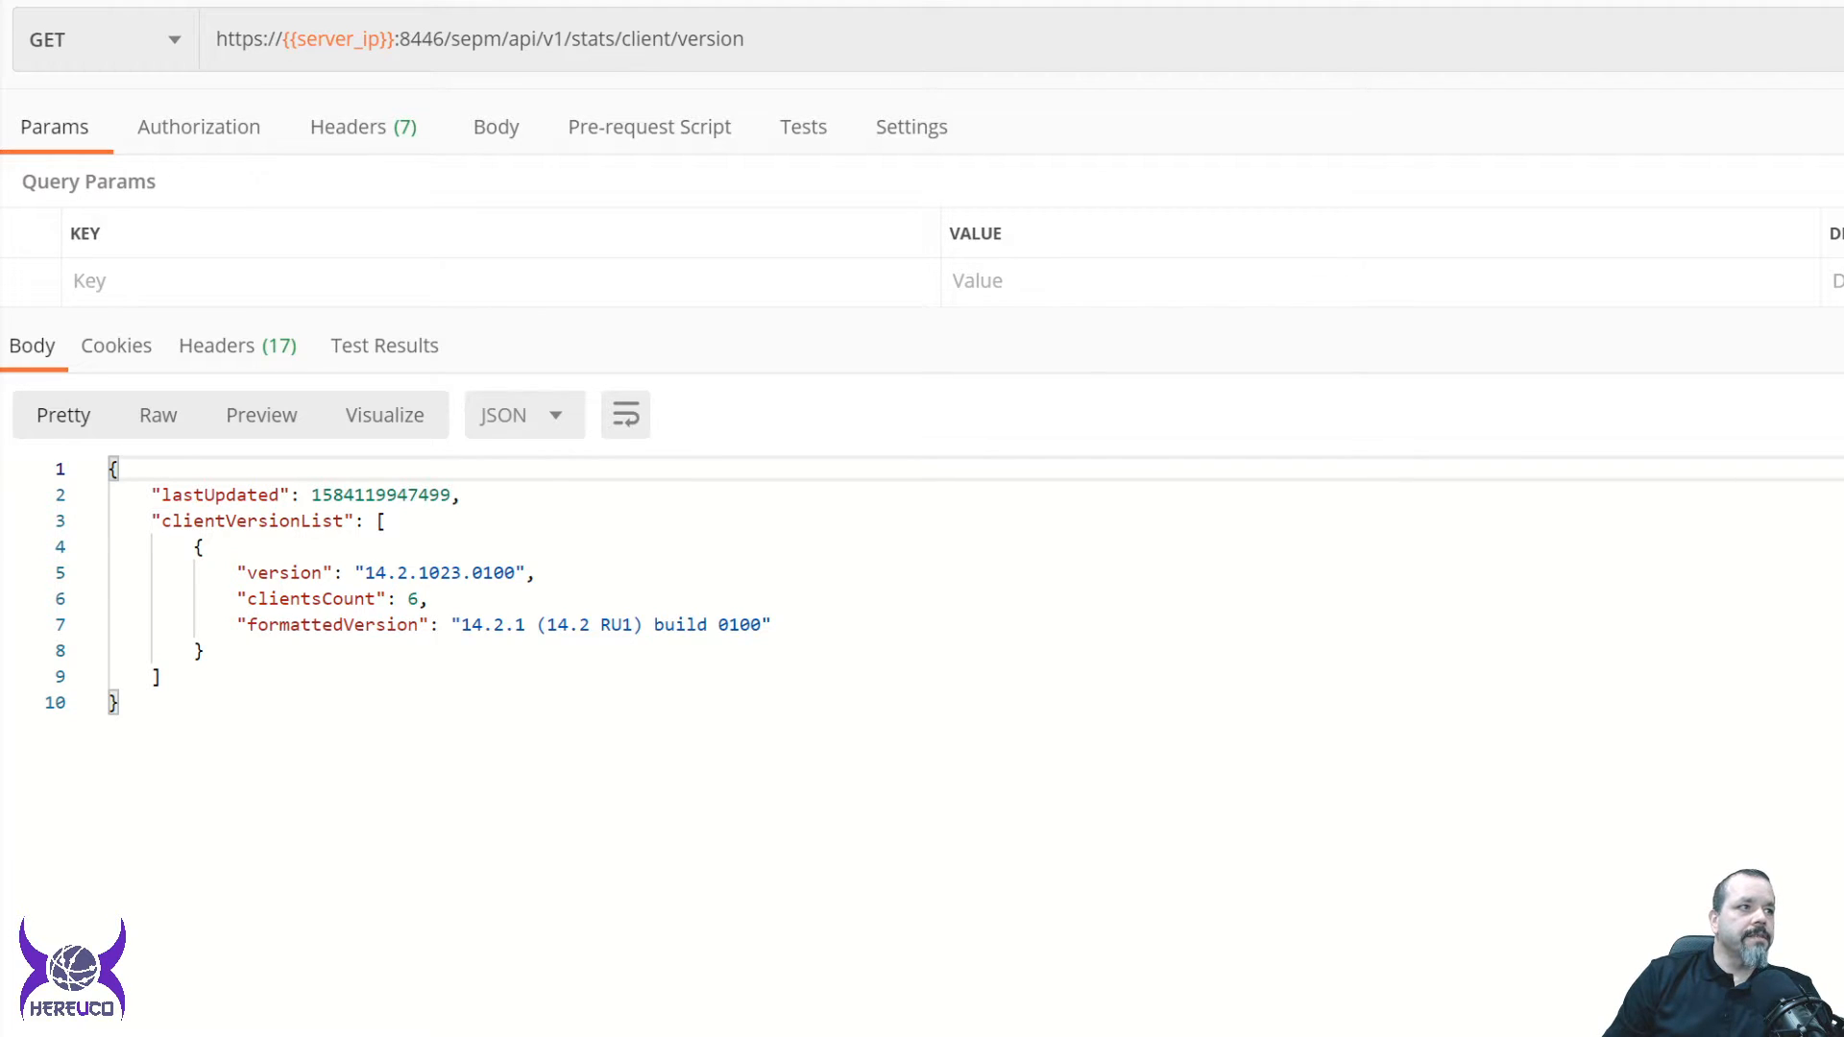
# Send the stats/client/onlinestatus request and check the clientsCount for the ONLINE status in its response.
pyautogui.hotkey('ctrl', 't')
pyautogui.hotkey('ctrl', 'v')
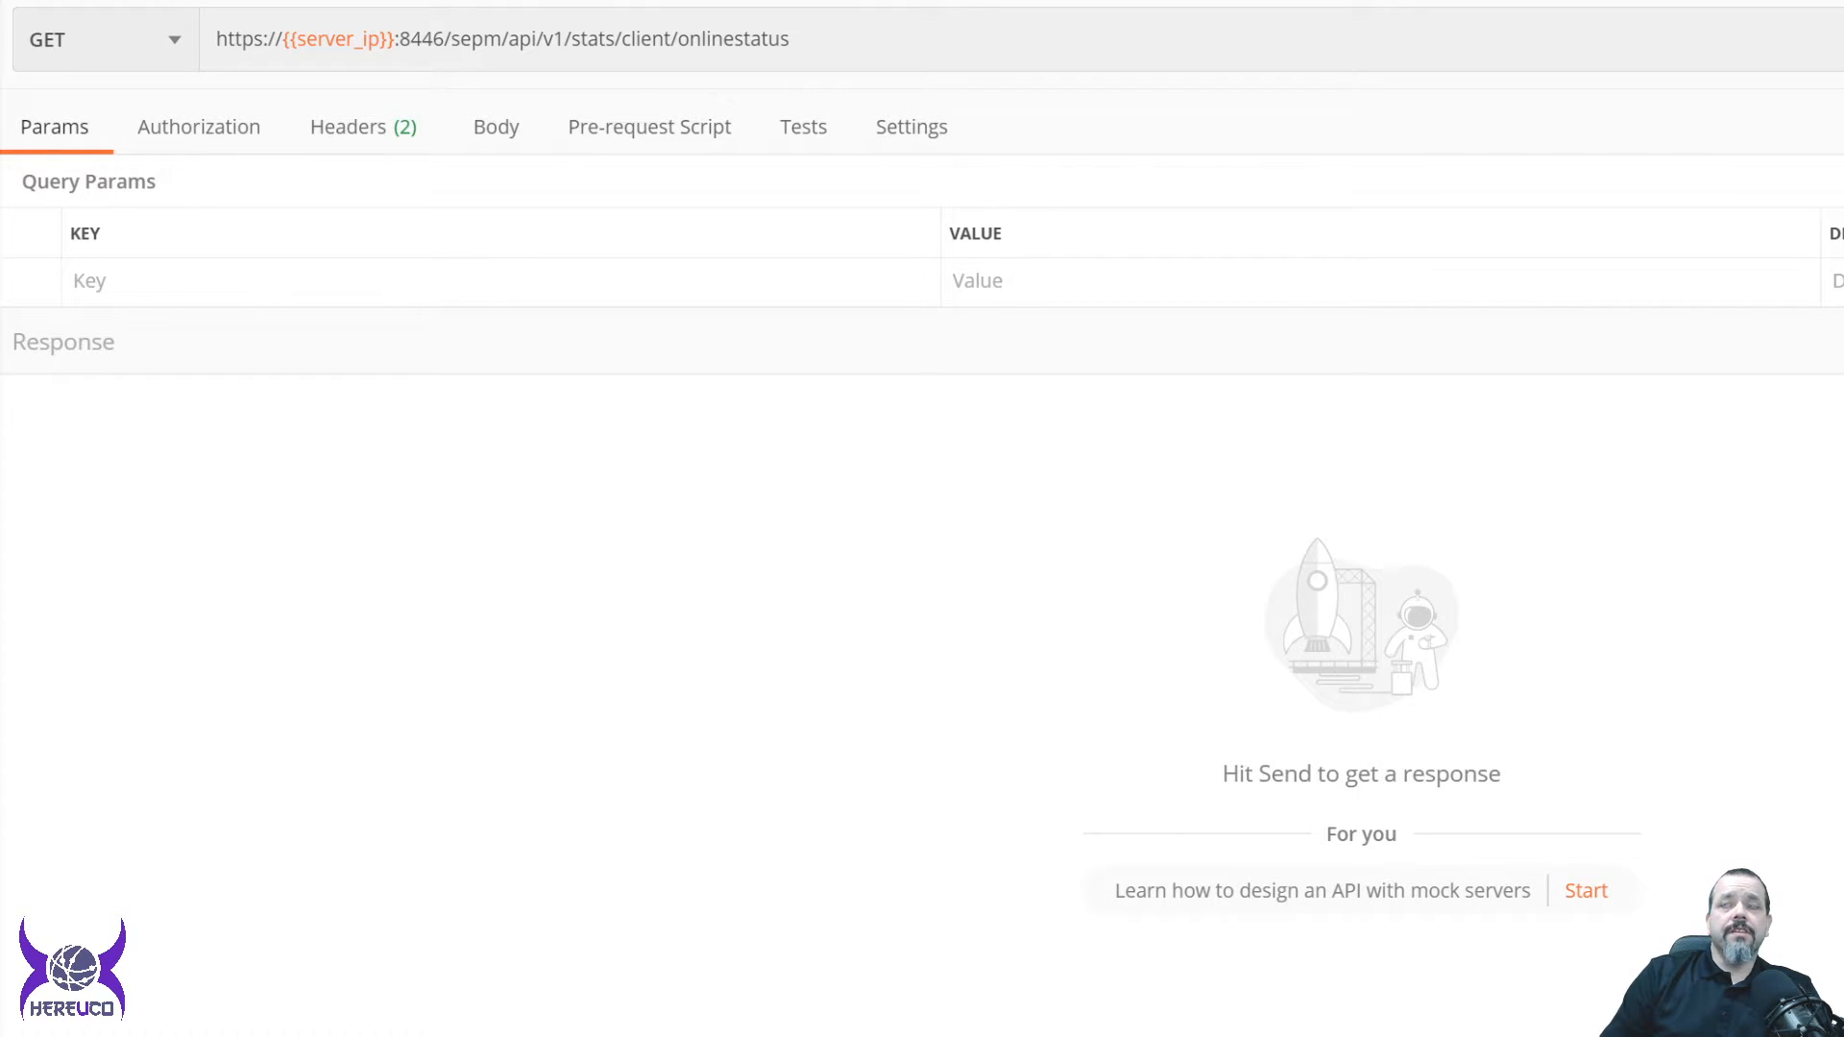
pyautogui.hotkey('ctrl', 'Return')
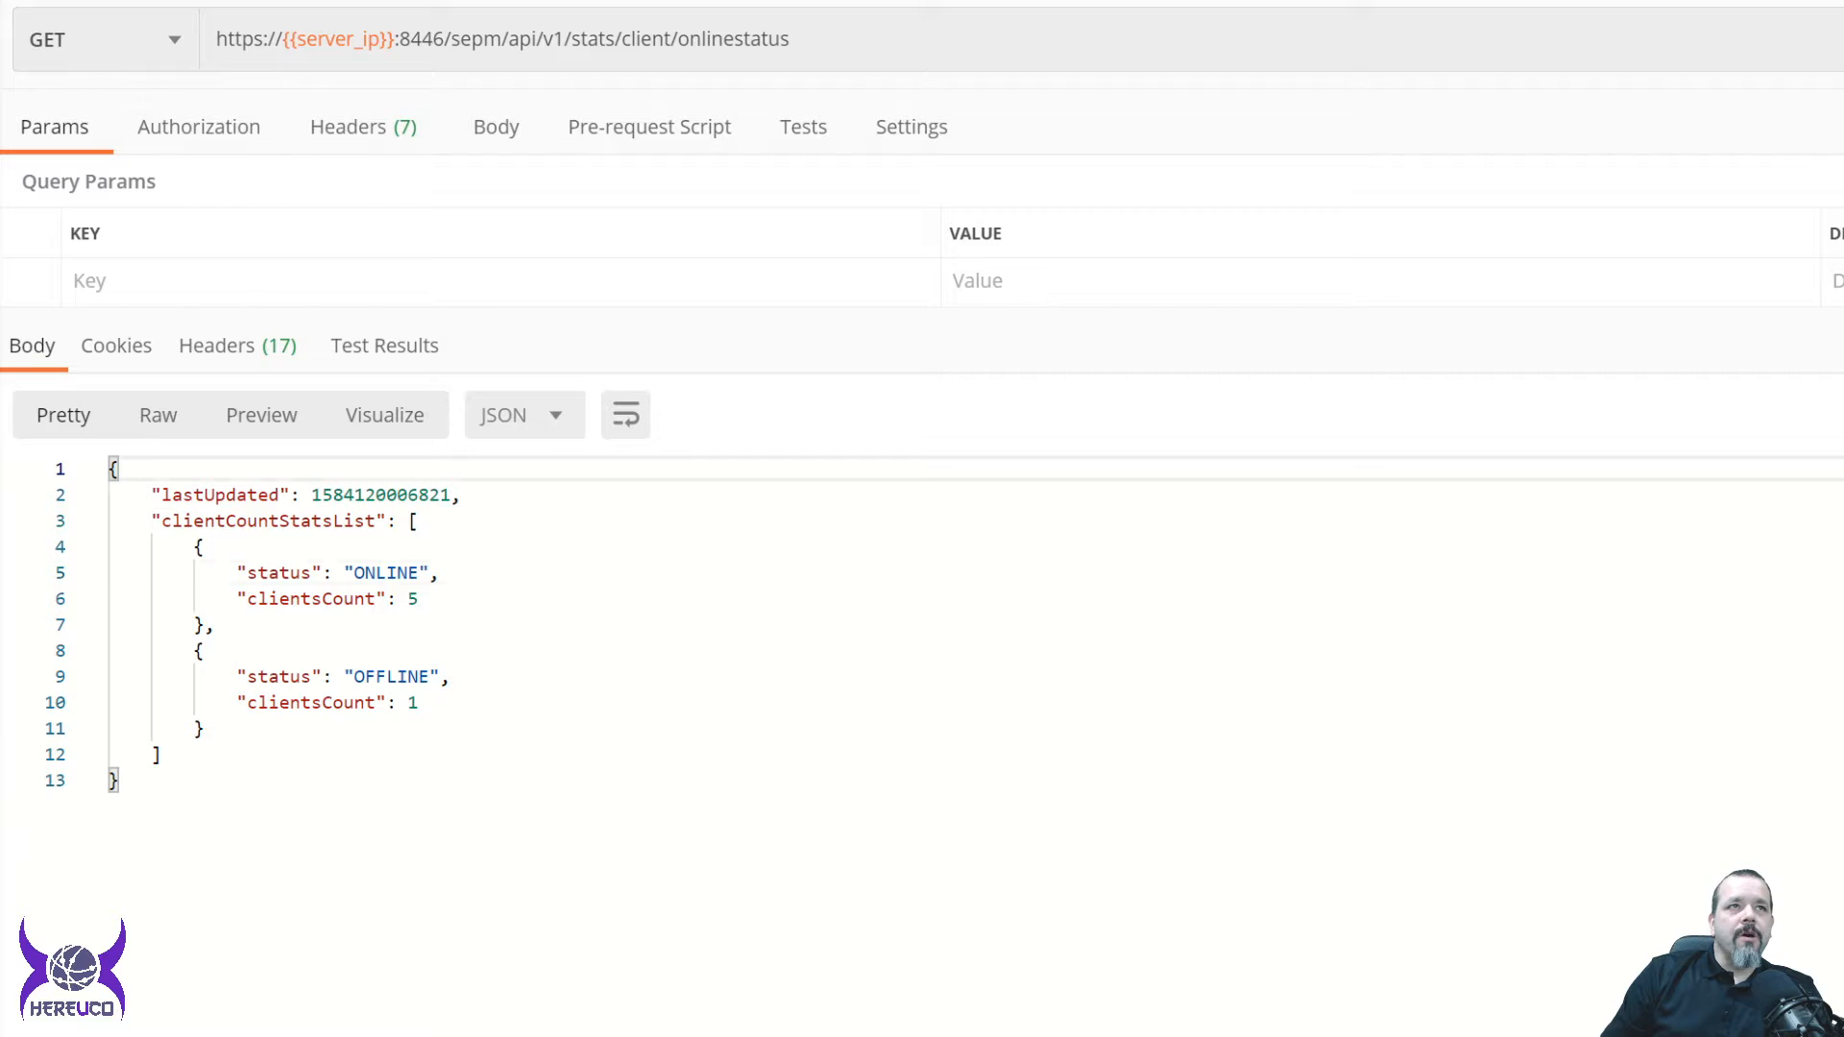
pyautogui.doubleClick(386, 572)
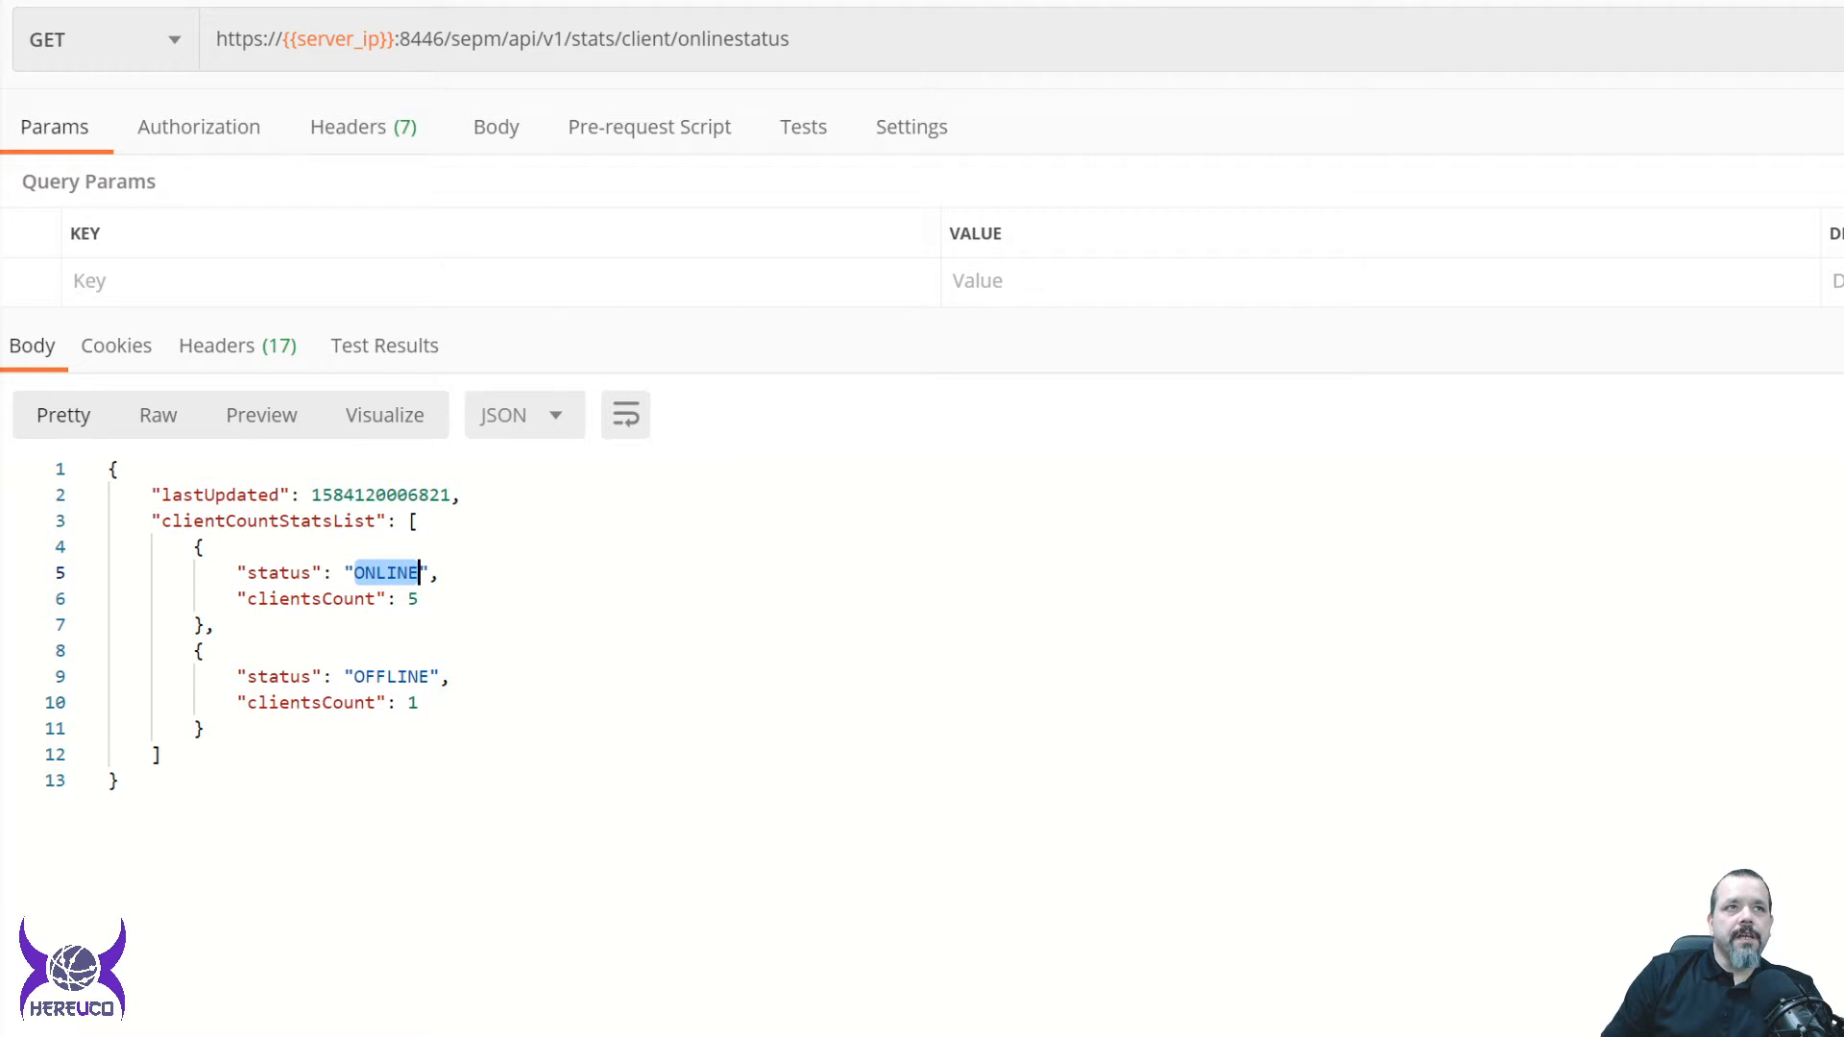
pyautogui.moveTo(213, 625); pyautogui.dragTo(424, 598)
pyautogui.click(420, 598)
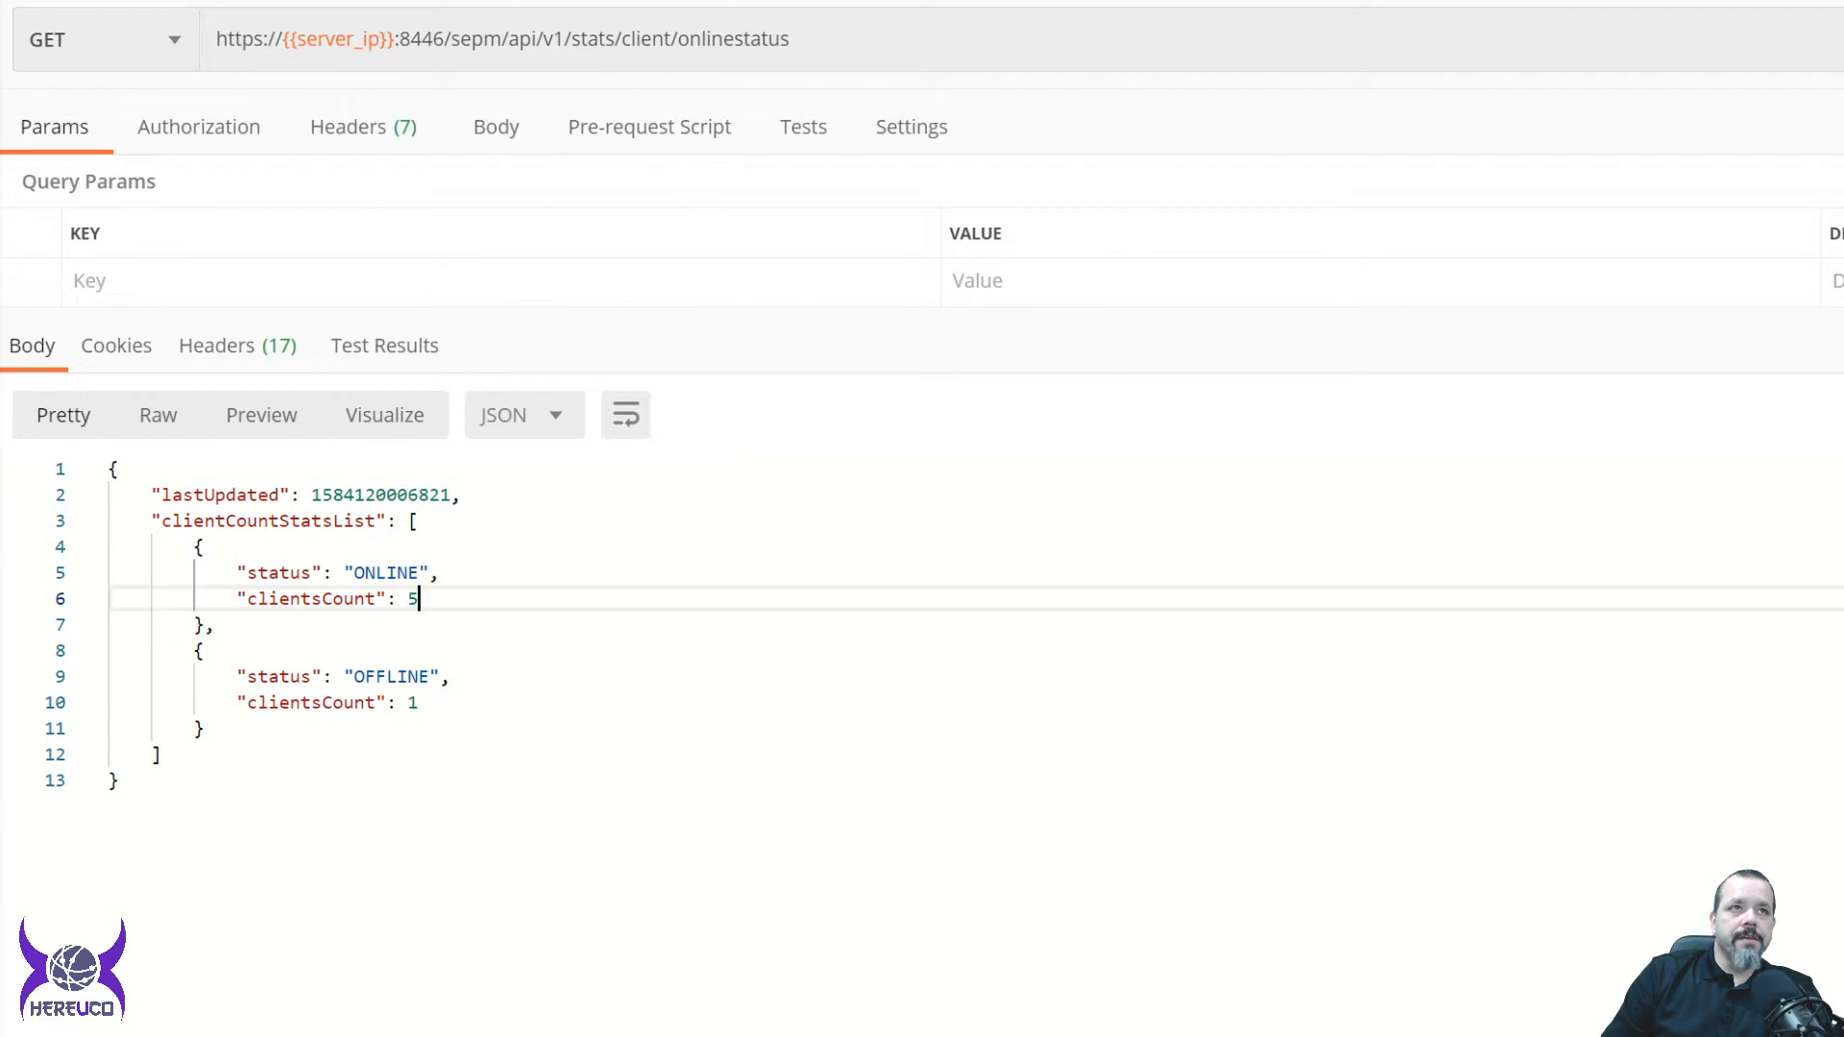
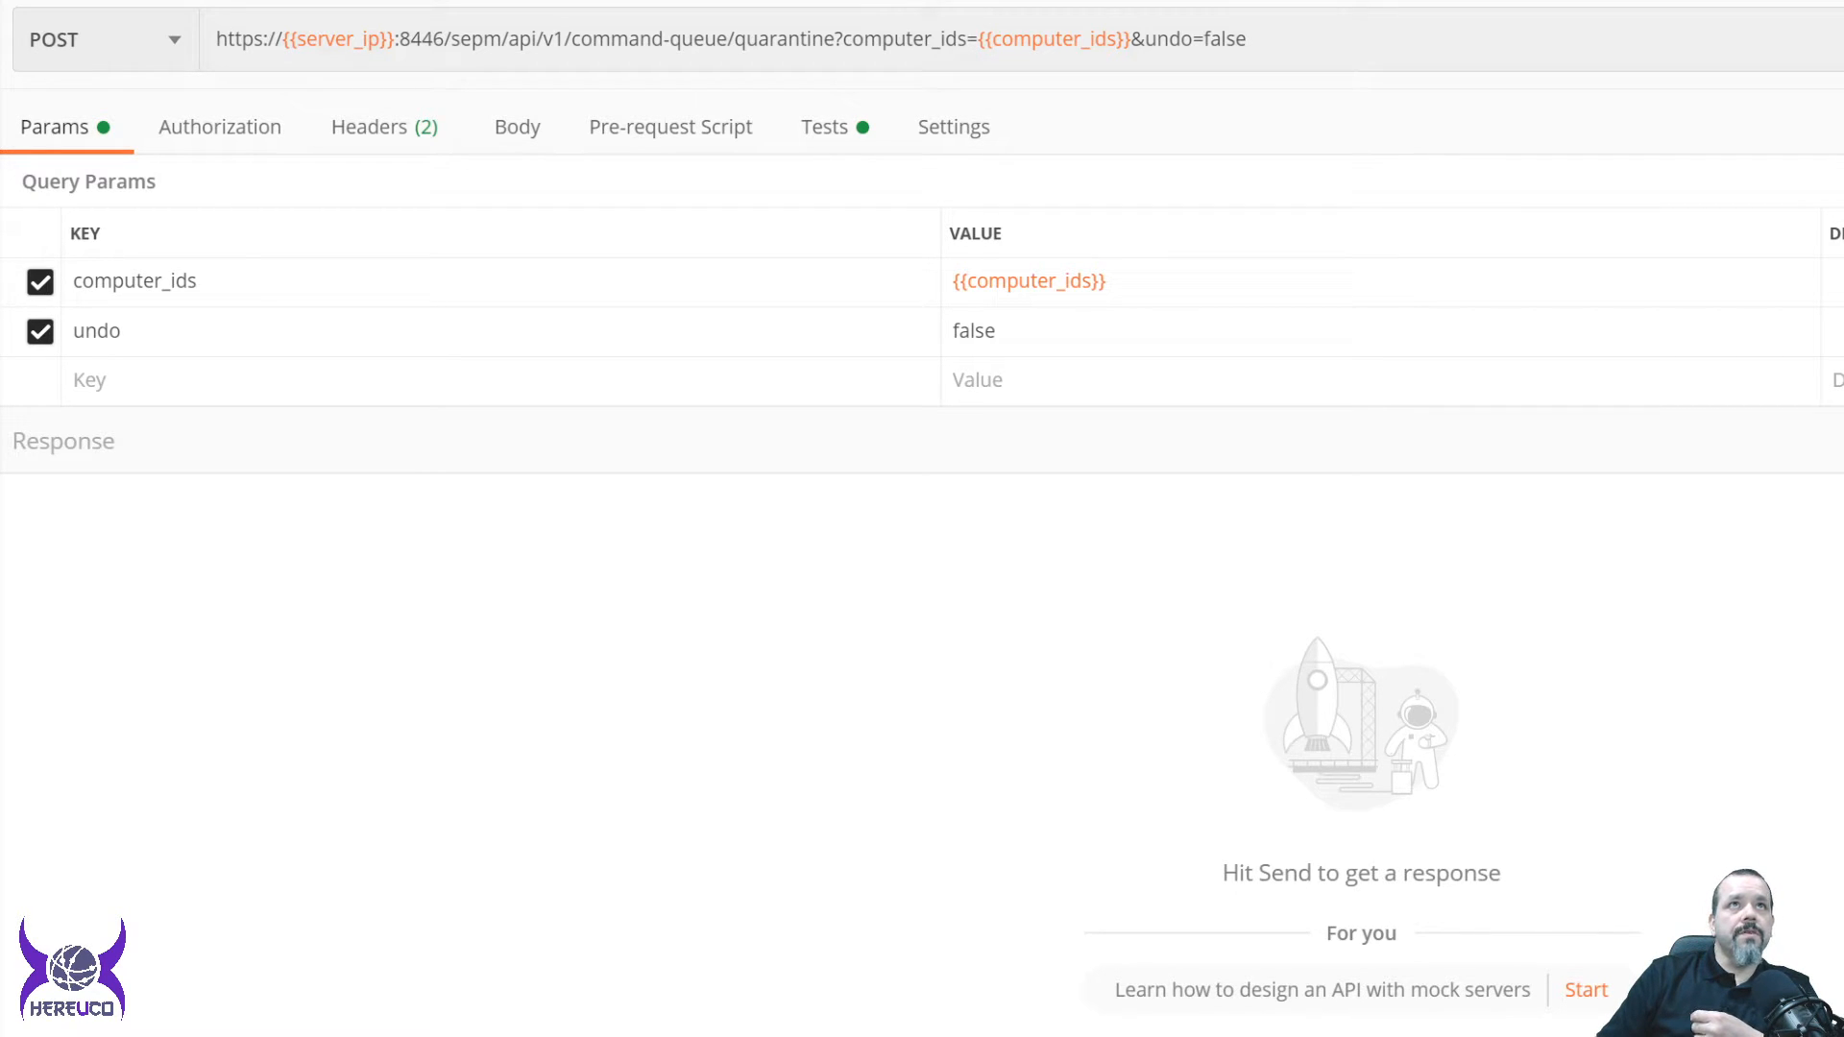
# Send the command-queue/quarantine POST request for {{computer_ids}} with undo=false, and send its counterpart with undo=true.
pyautogui.moveTo(1052, 39)
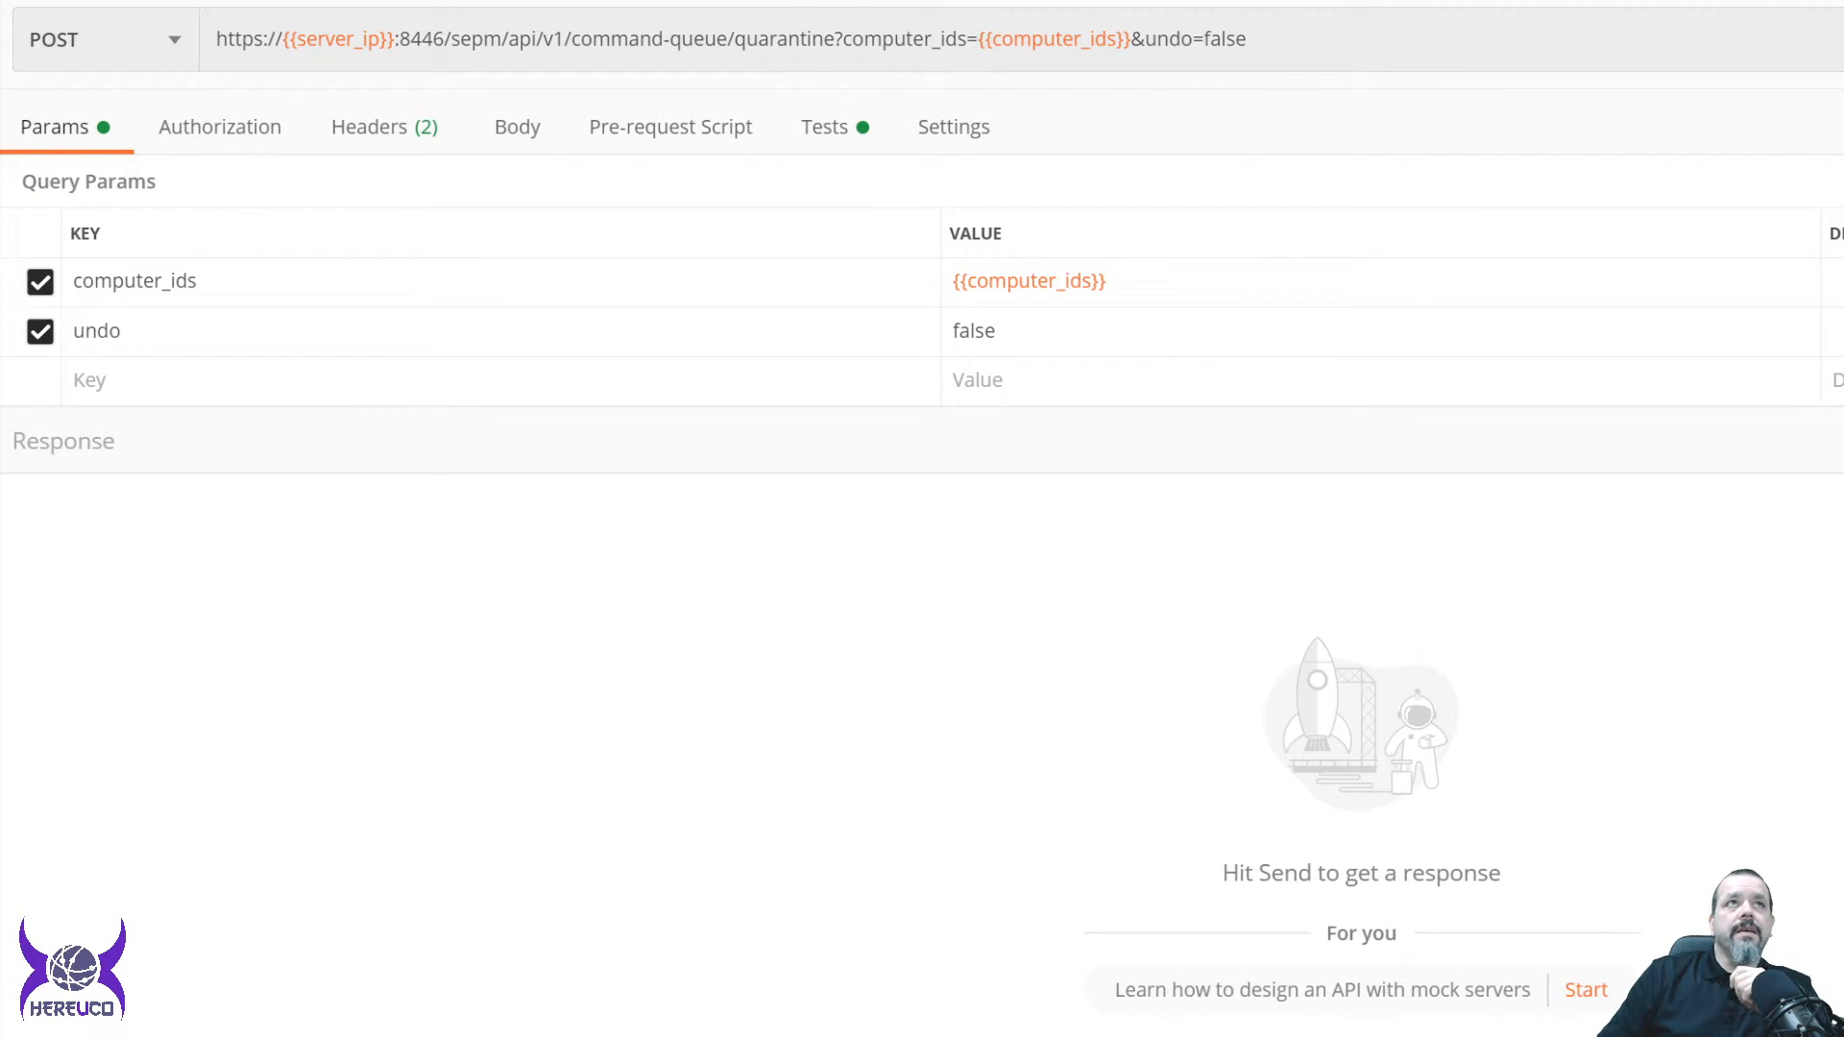
pyautogui.hotkey('ctrl', 'Return')
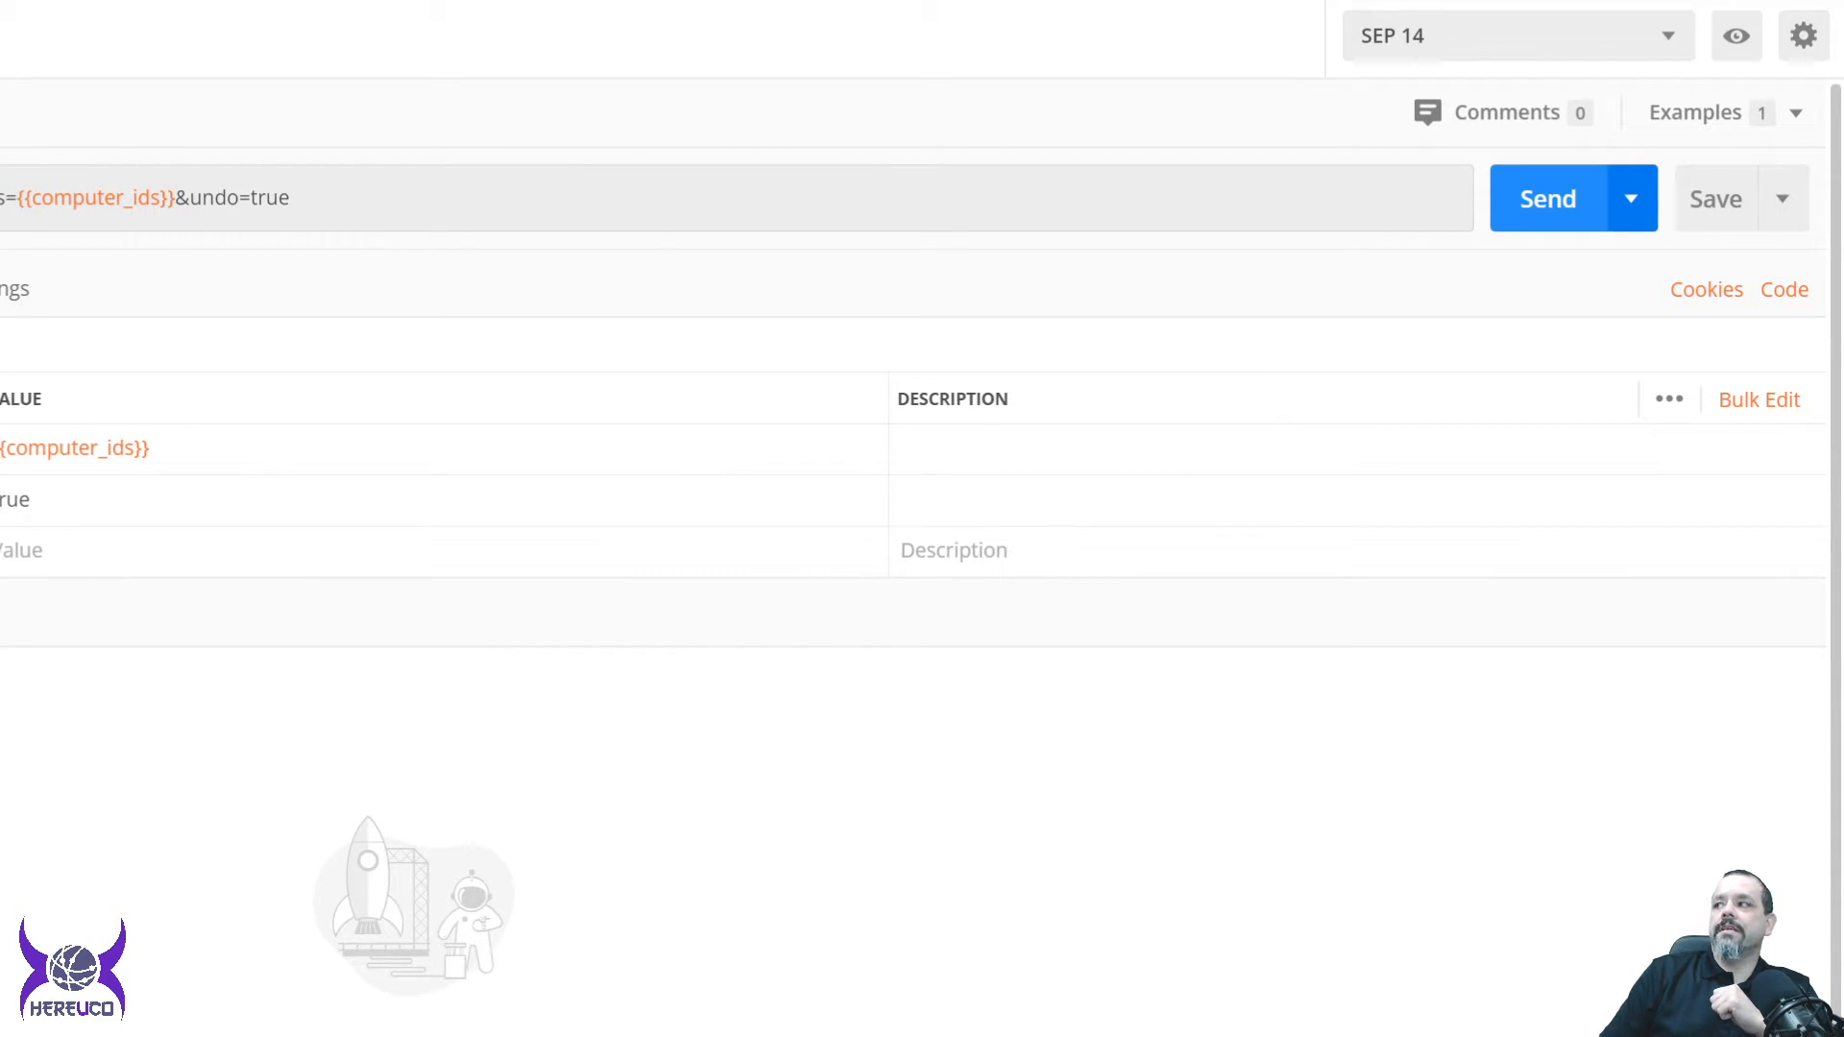
pyautogui.click(1547, 198)
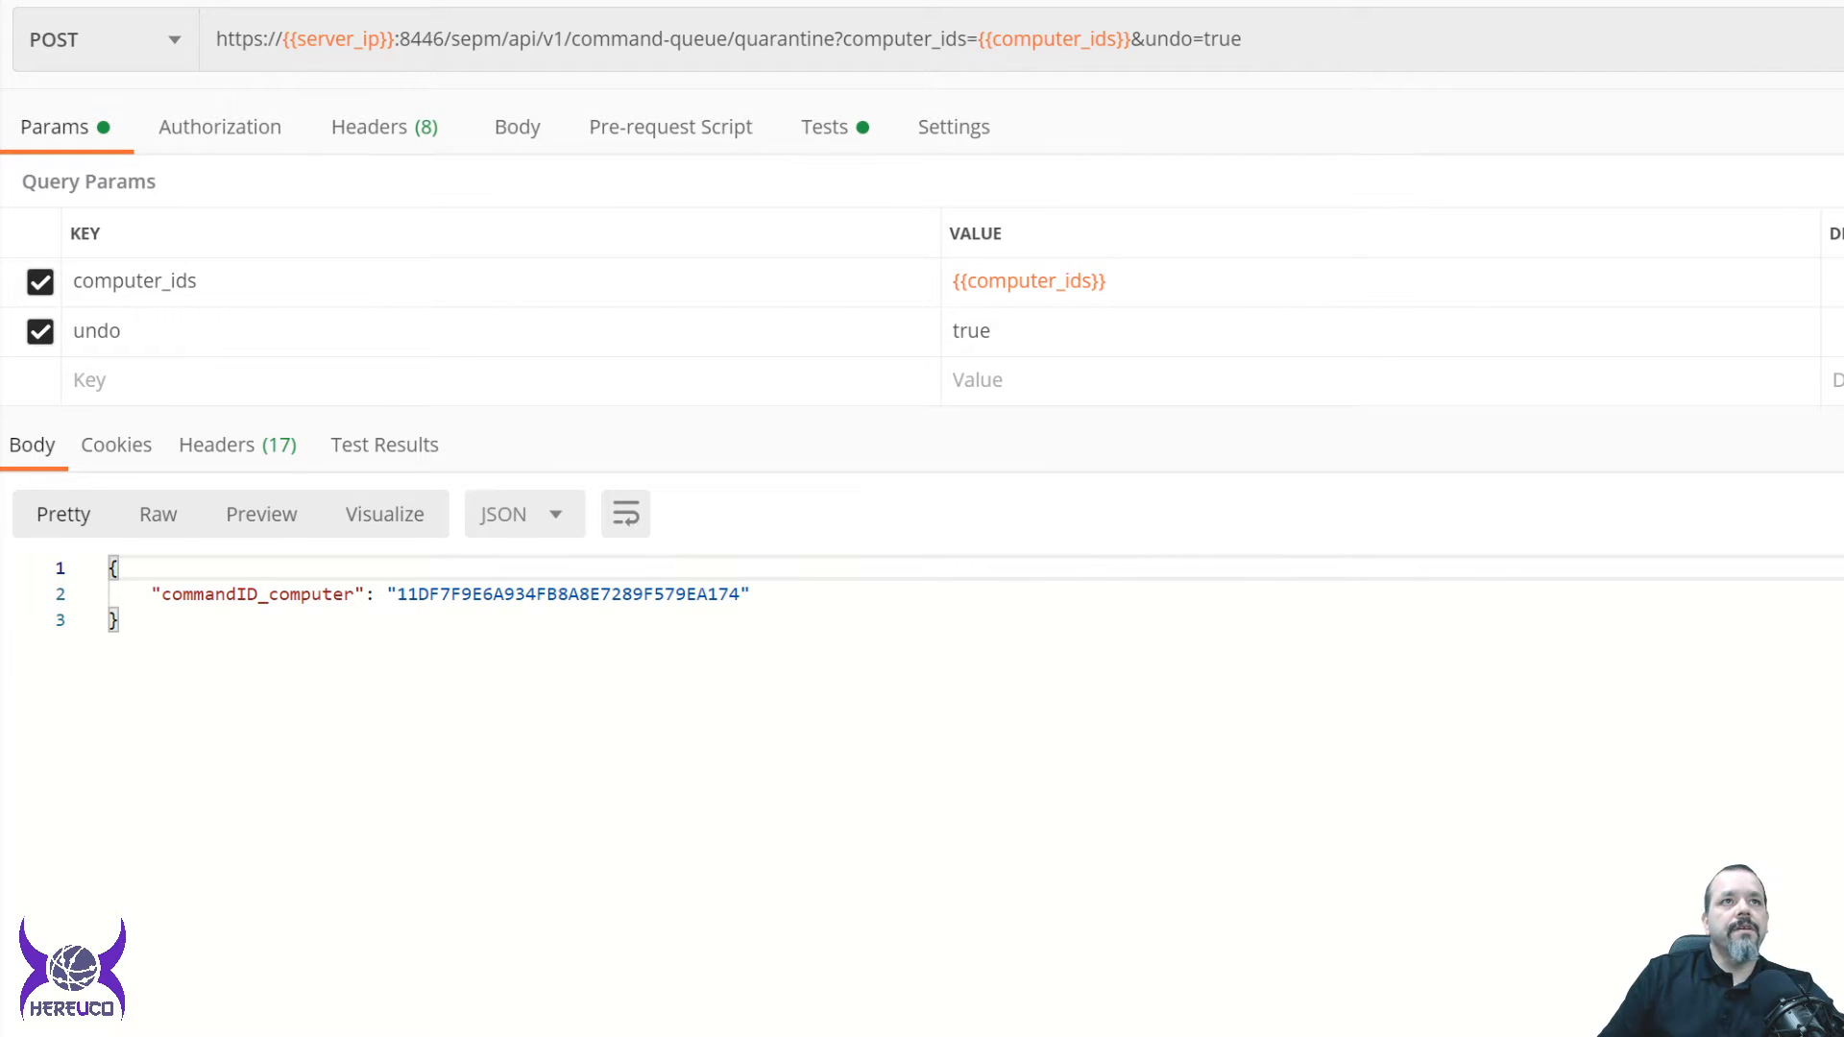
# Examine the returned commandID_computer value and the test script line that stores it in the command_id environment variable.
pyautogui.doubleClick(742, 593)
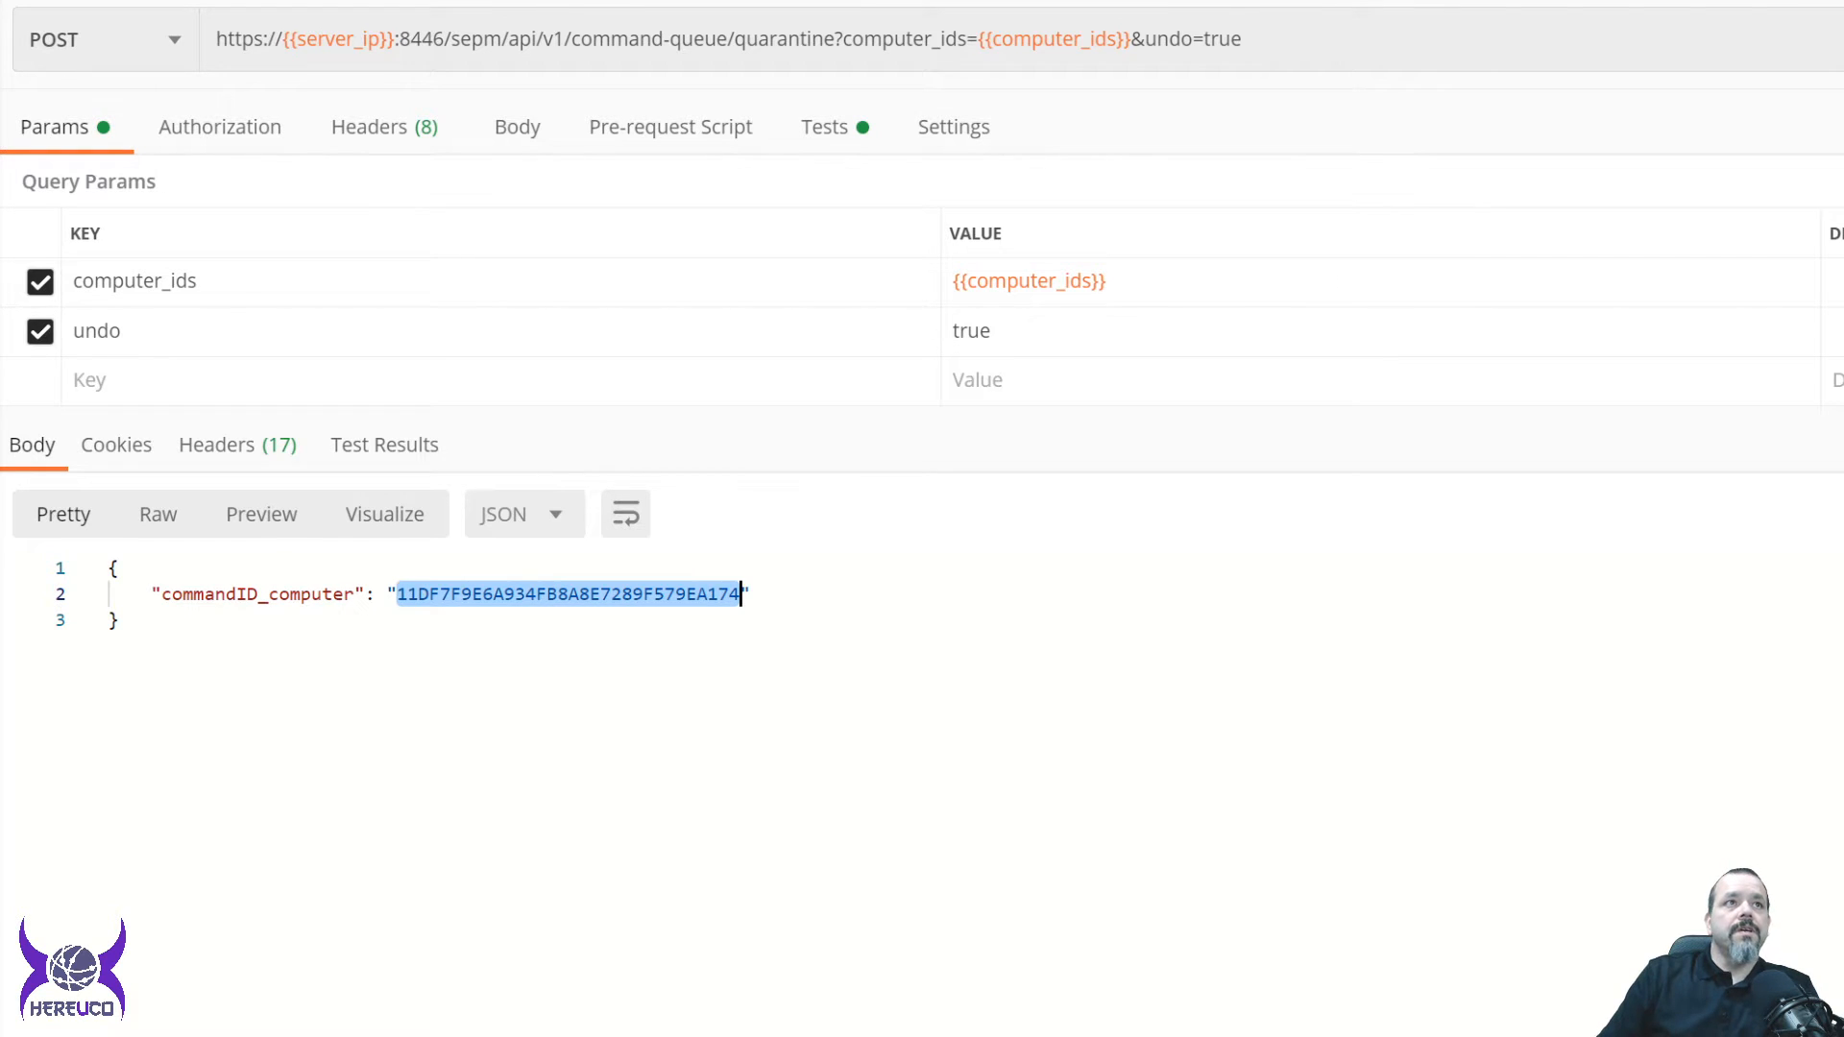
pyautogui.click(824, 127)
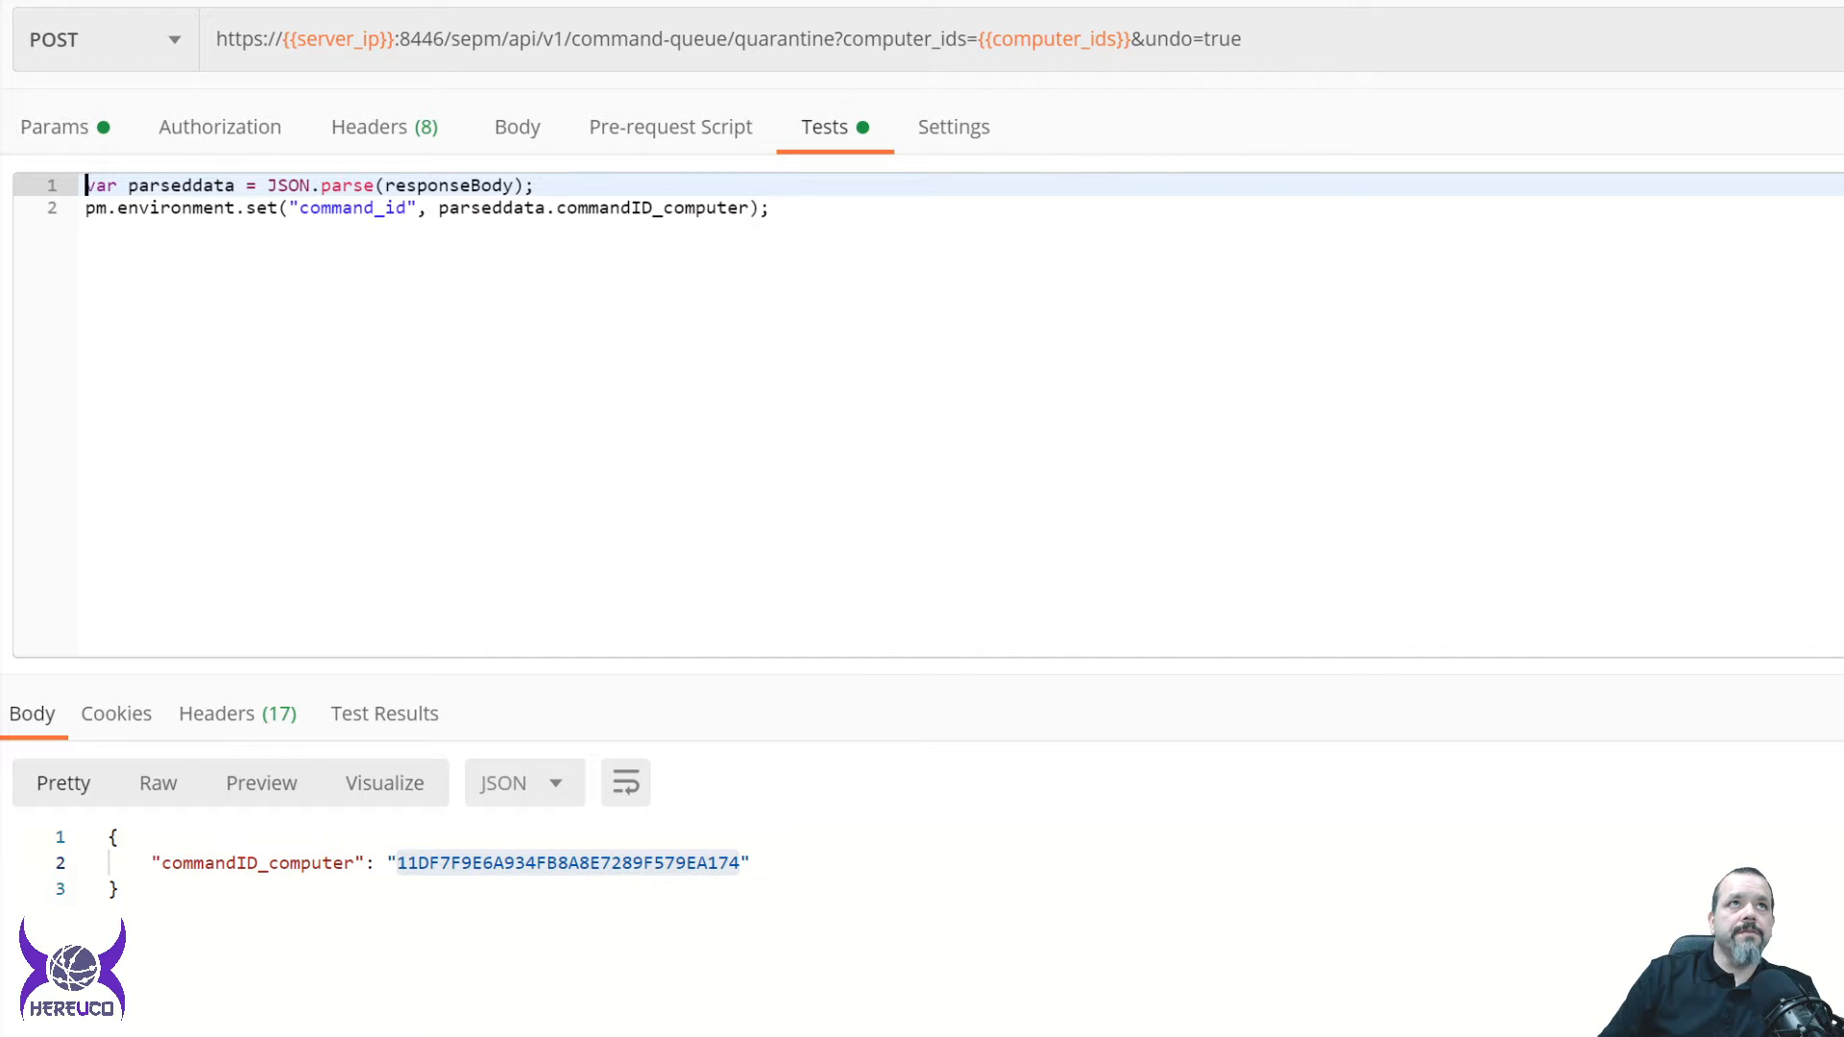
pyautogui.doubleClick(697, 207)
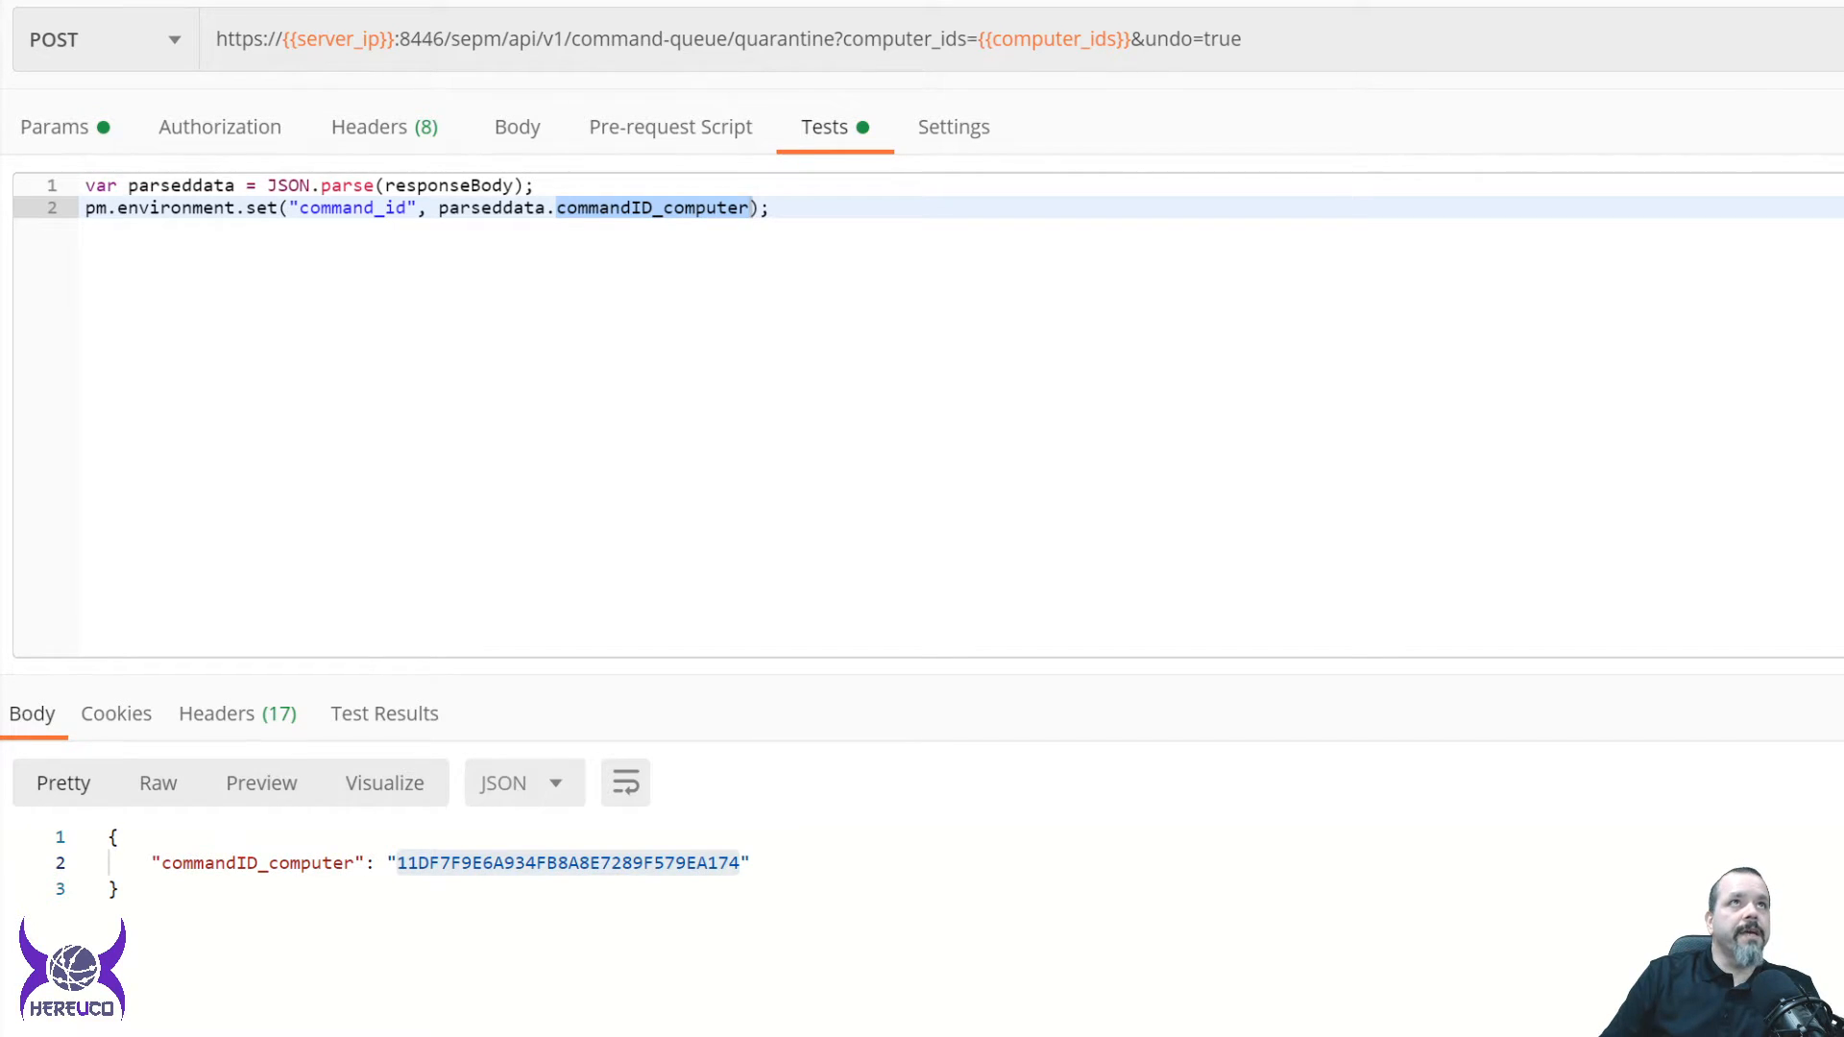
# Send the command-queue/{{command_id}} request repeatedly to track the quarantine command, checking beginTime and stateId in the responses.
pyautogui.hotkey('ctrl', 'Tab')
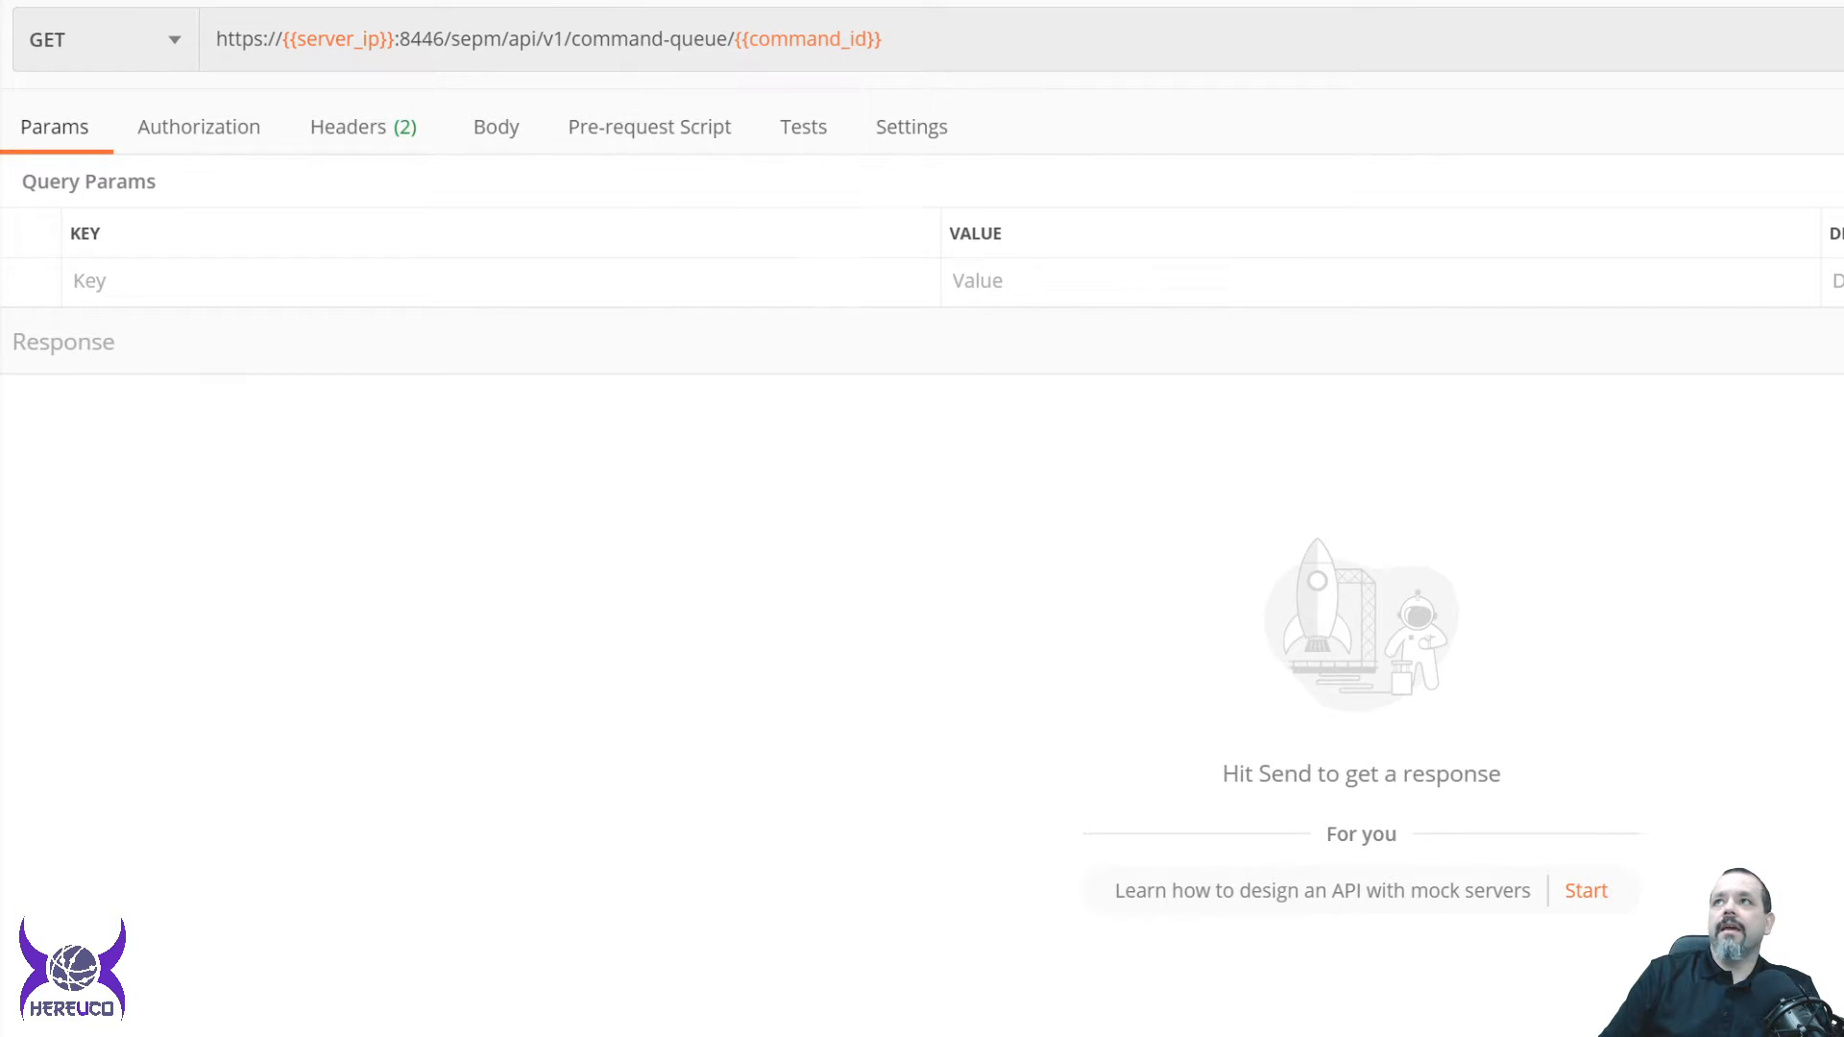
pyautogui.hotkey('ctrl', 'Return')
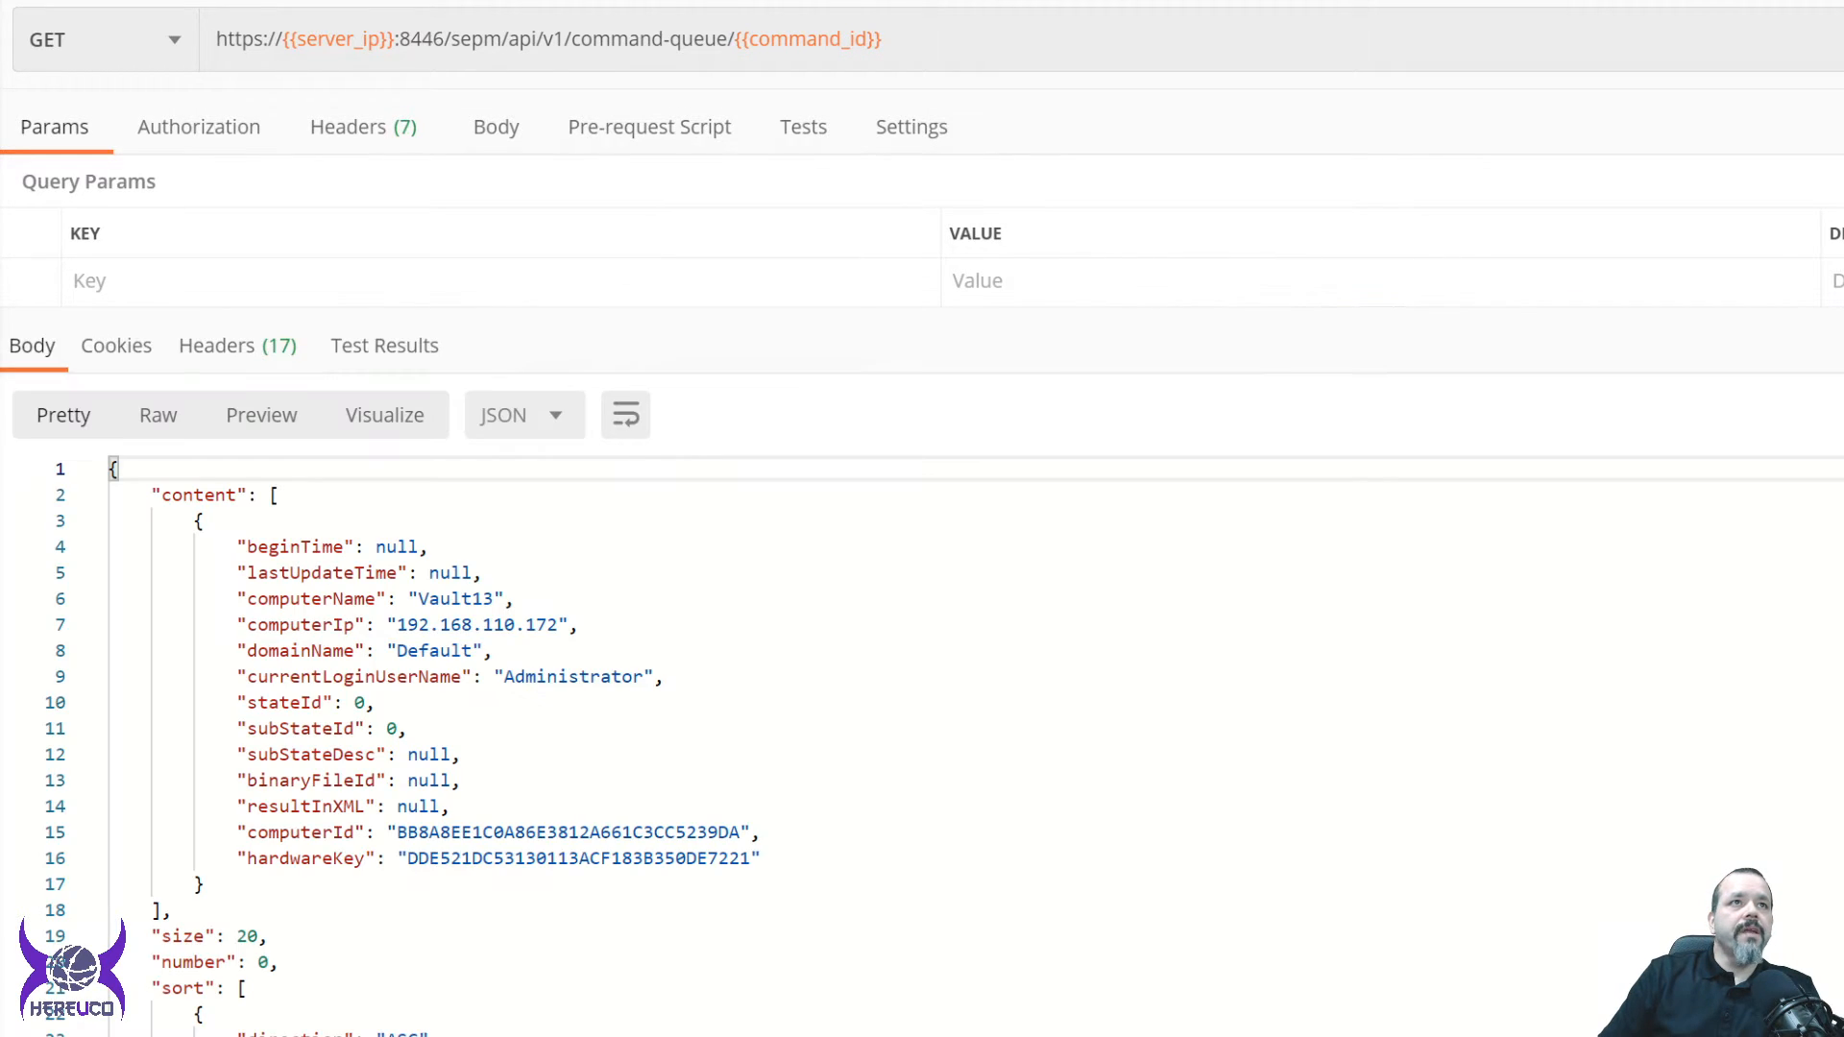
pyautogui.doubleClick(402, 547)
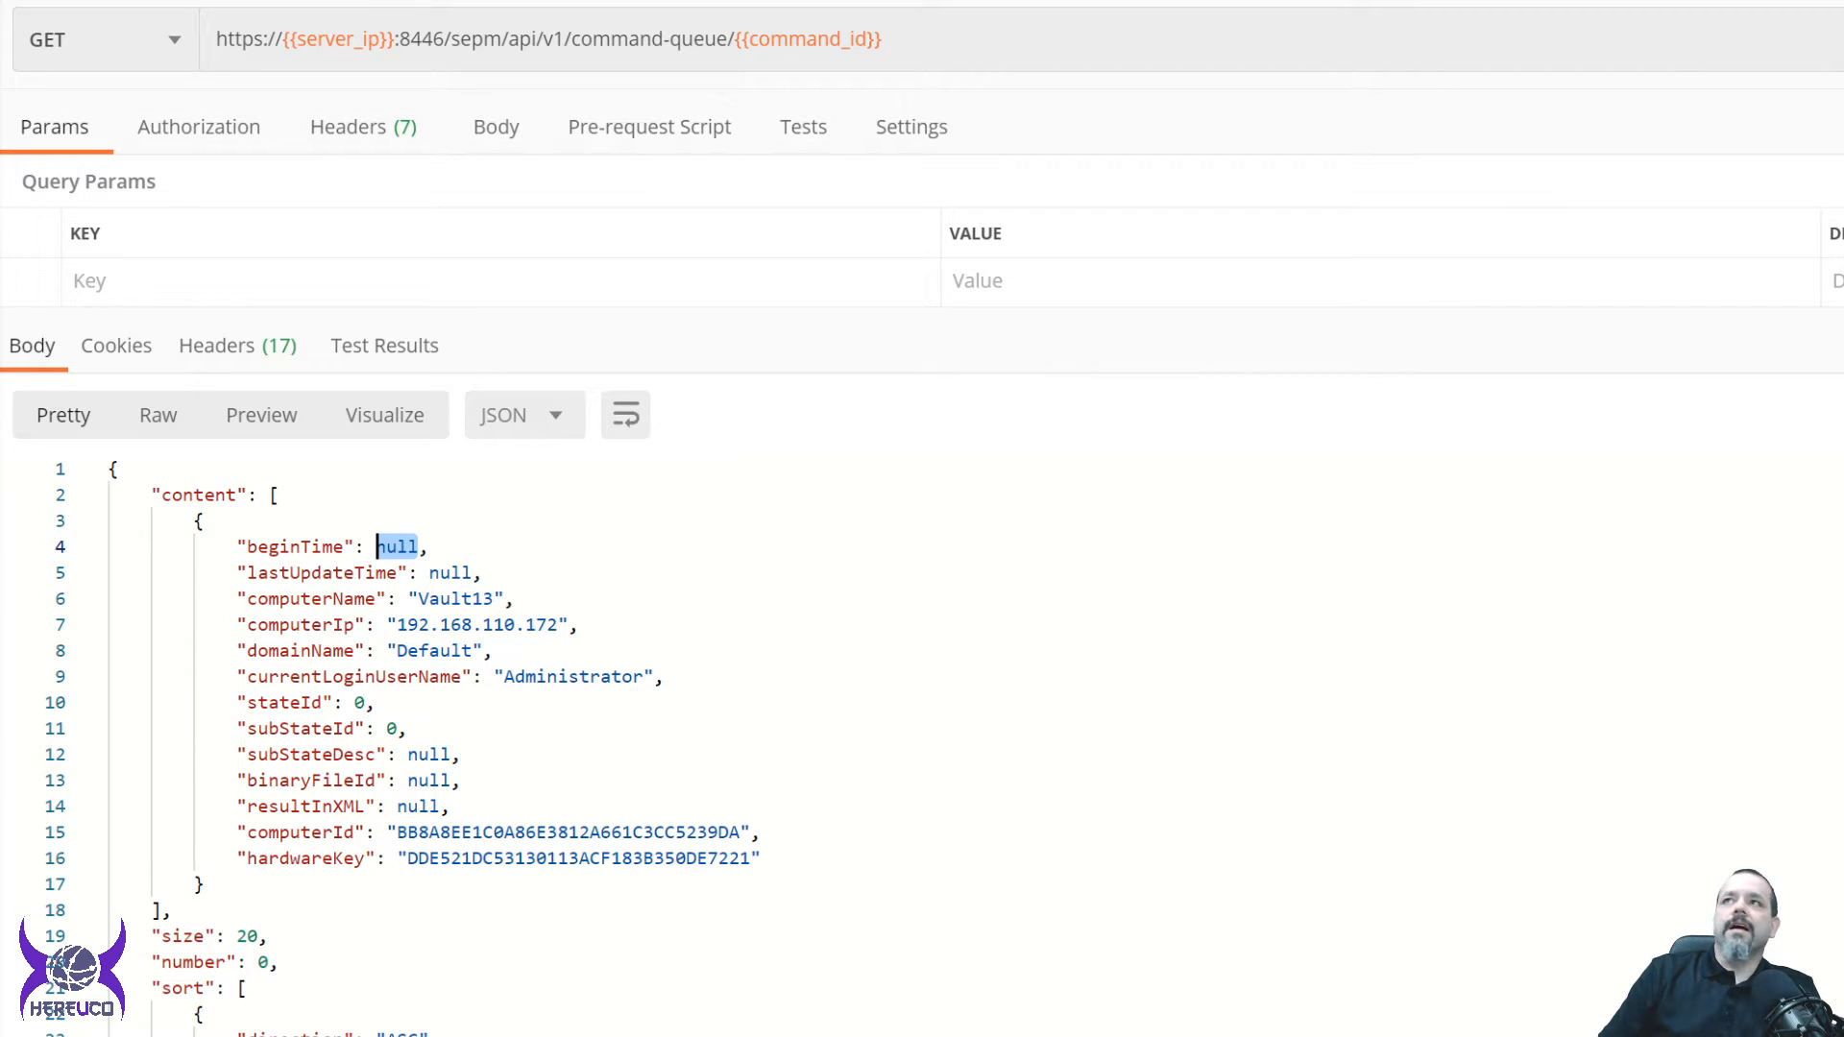
pyautogui.hotkey('ctrl', 'Return')
pyautogui.hotkey('ctrl', 'Return')
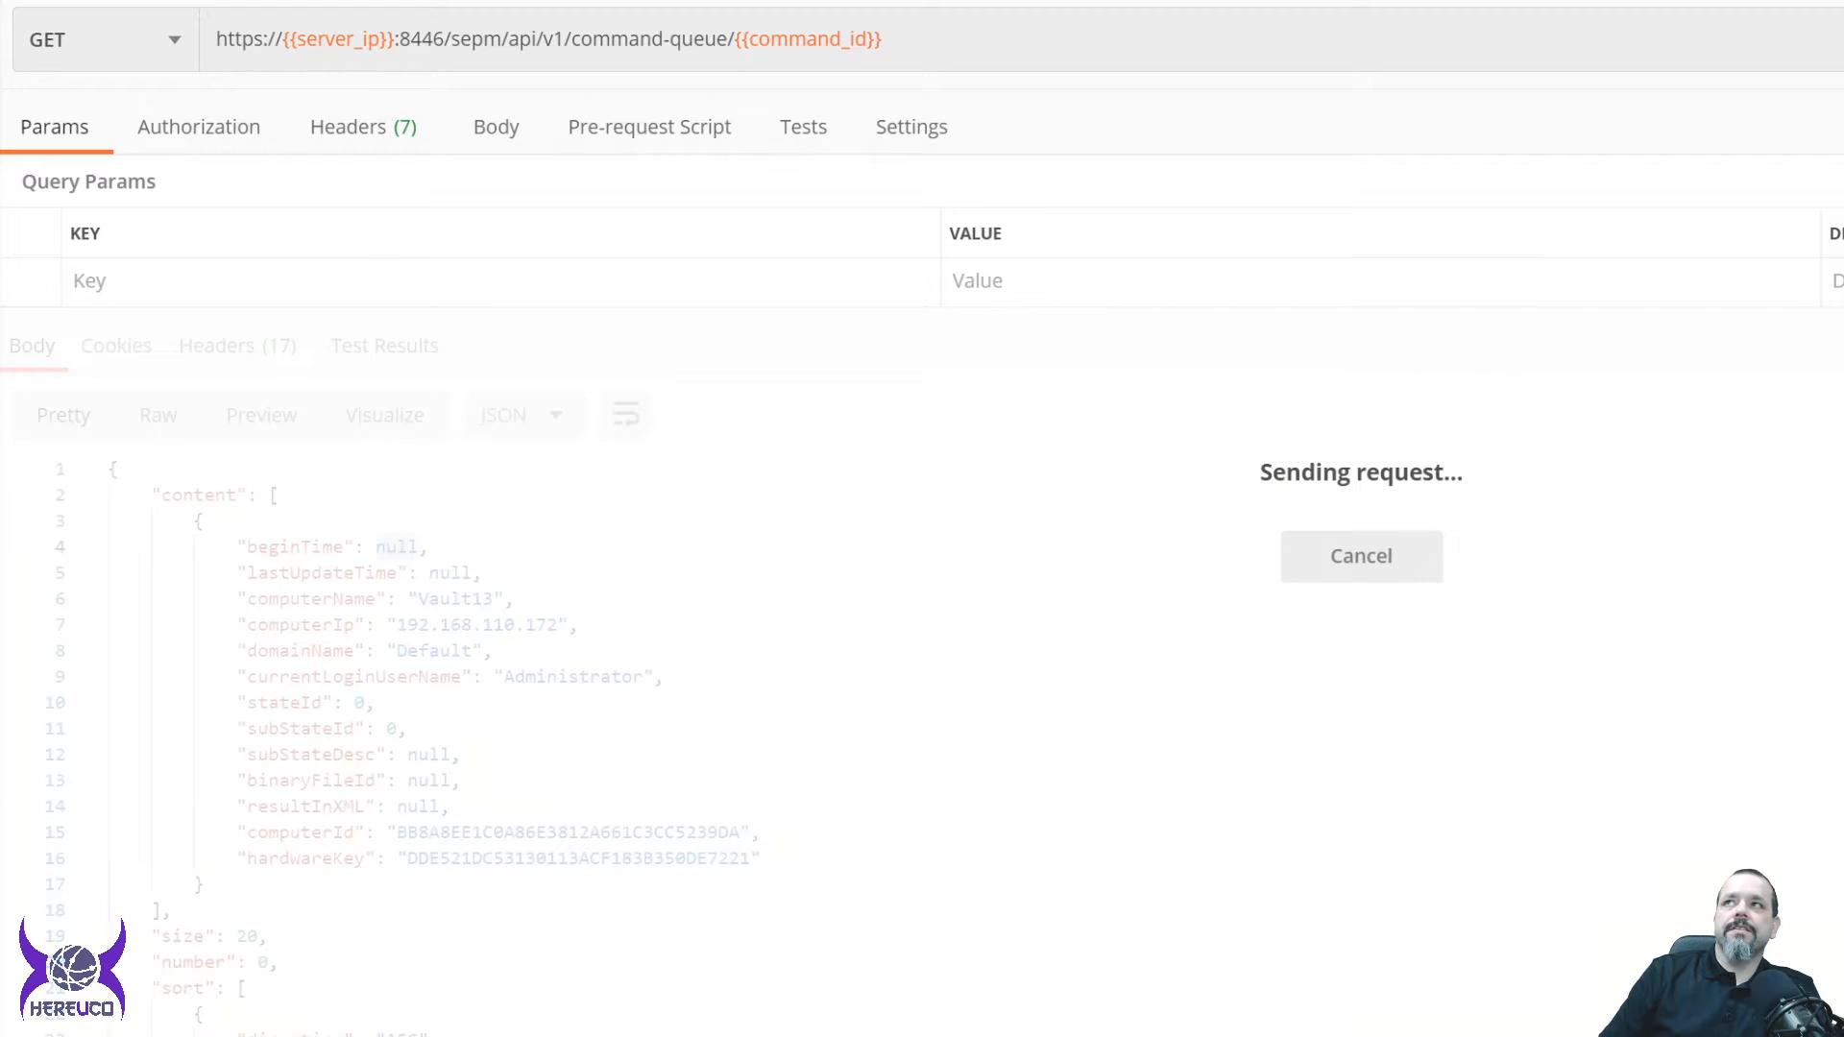
pyautogui.hotkey('ctrl', 'Return')
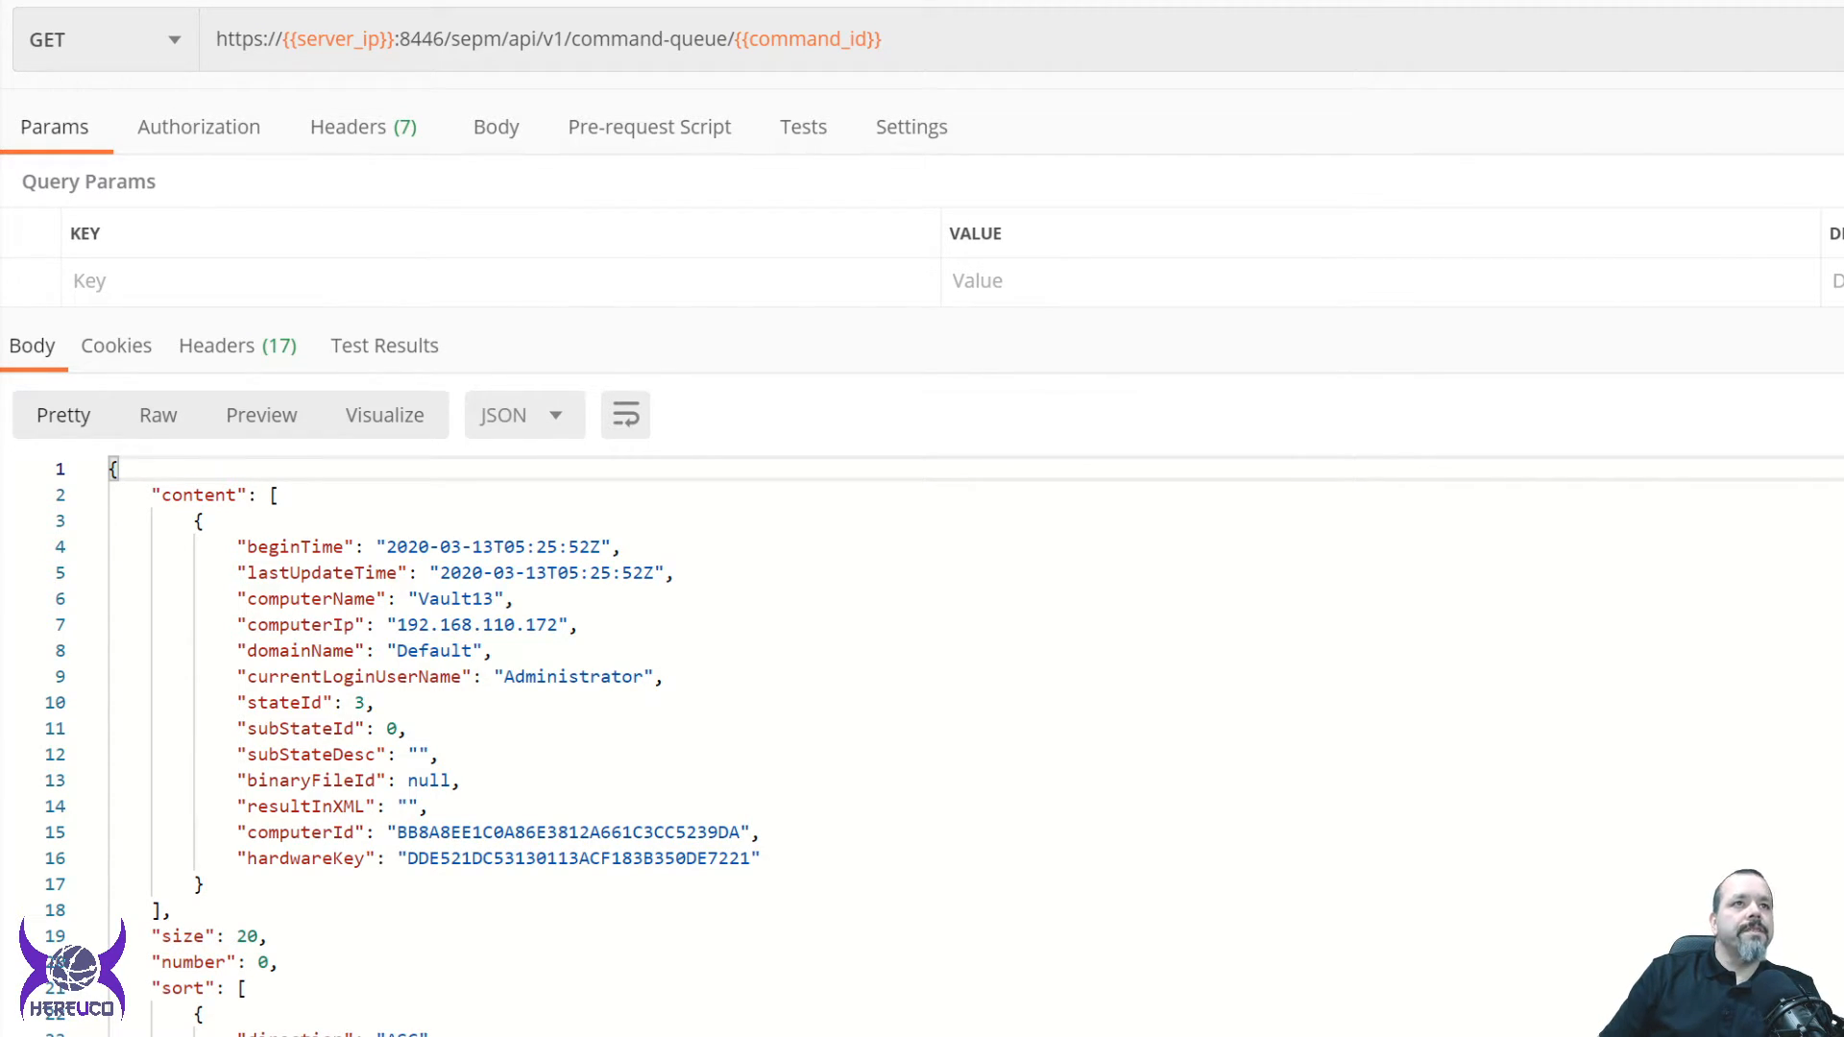
pyautogui.click(358, 702)
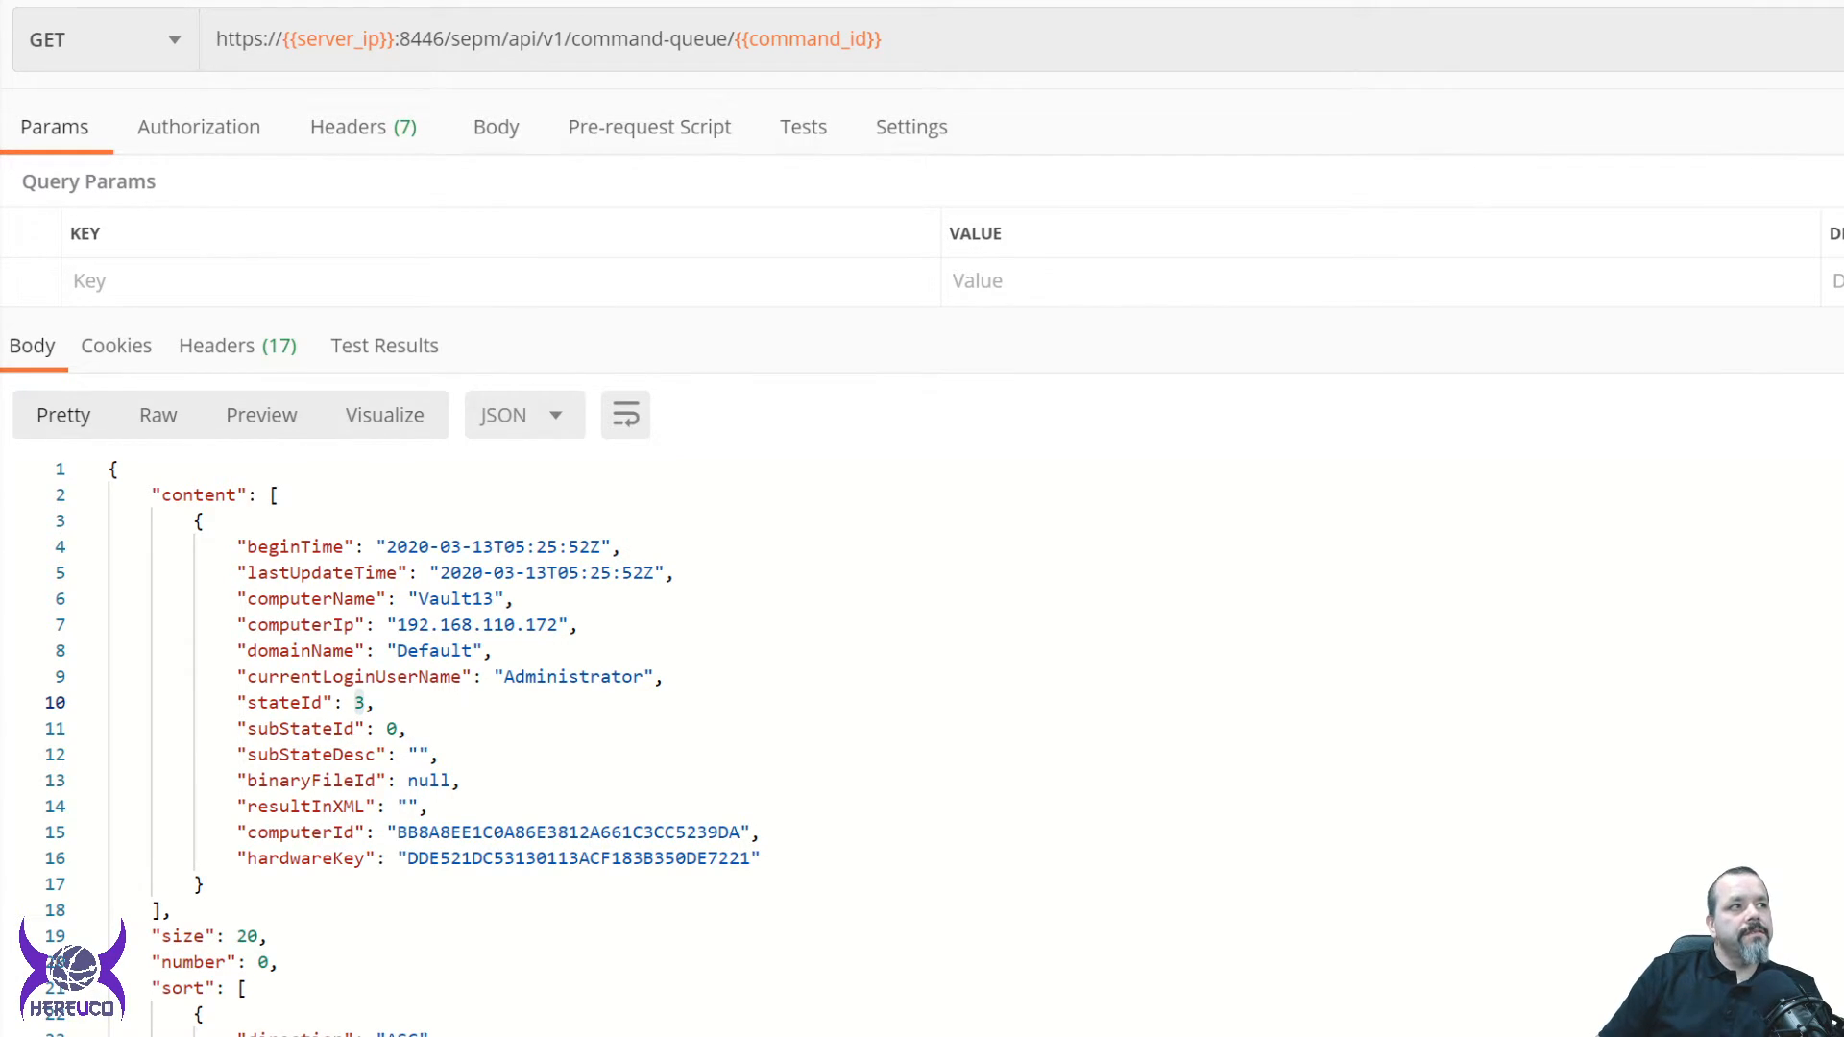
# Send the GET admin-users request and examine failedLoginCount, lastLoginTime and lastLogonIP, plus the second account's loginName.
pyautogui.hotkey('ctrl', 'Tab')
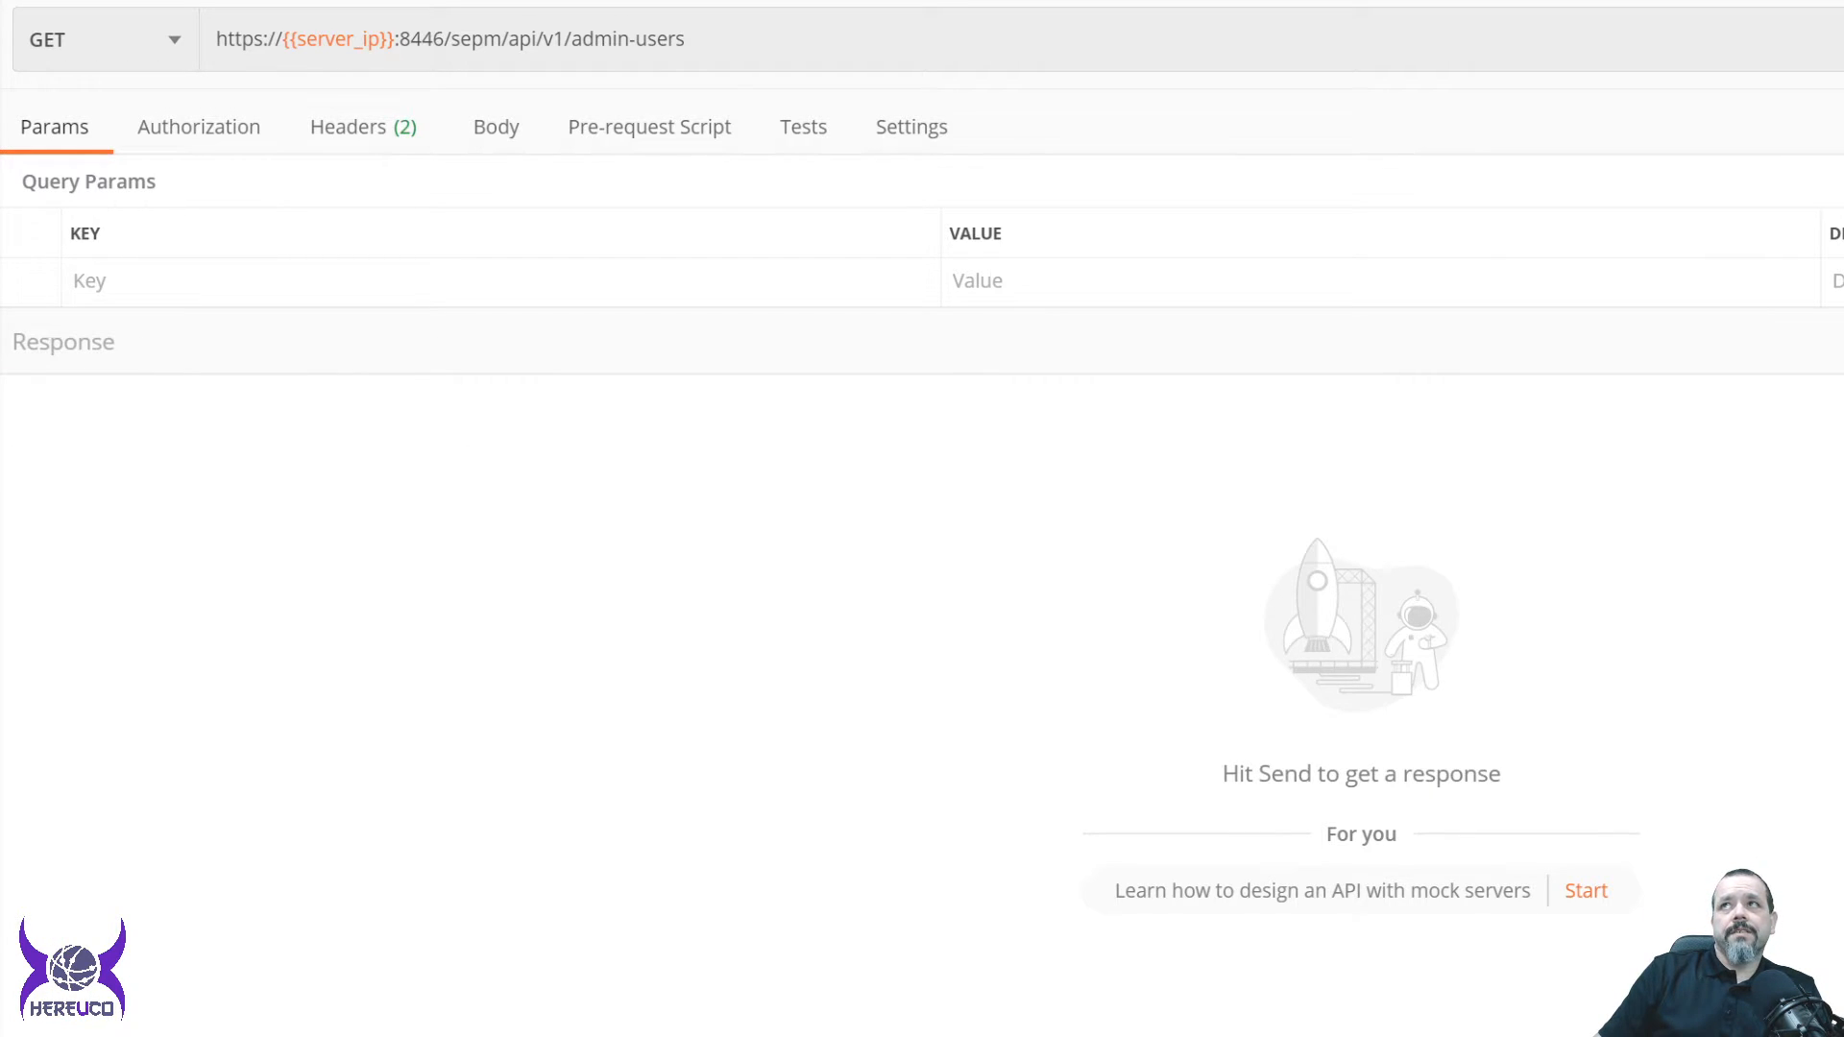
pyautogui.hotkey('ctrl', 'Return')
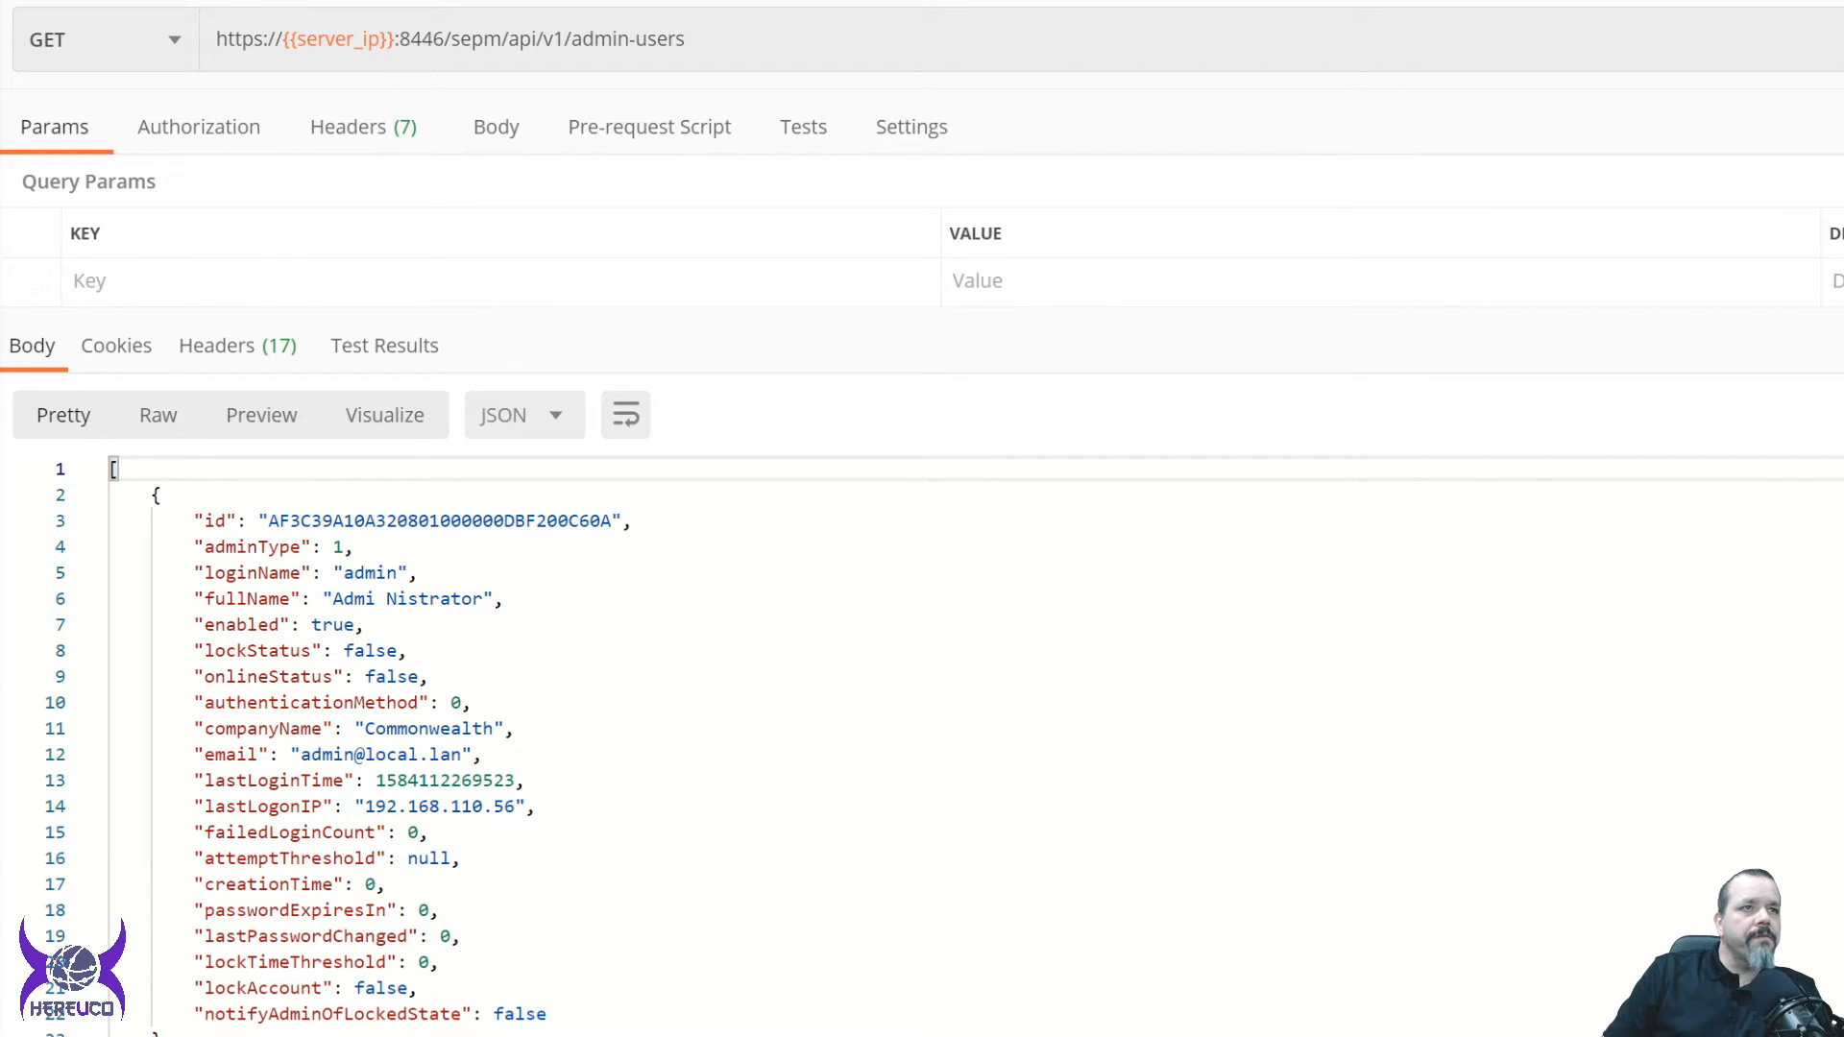
pyautogui.doubleClick(336, 832)
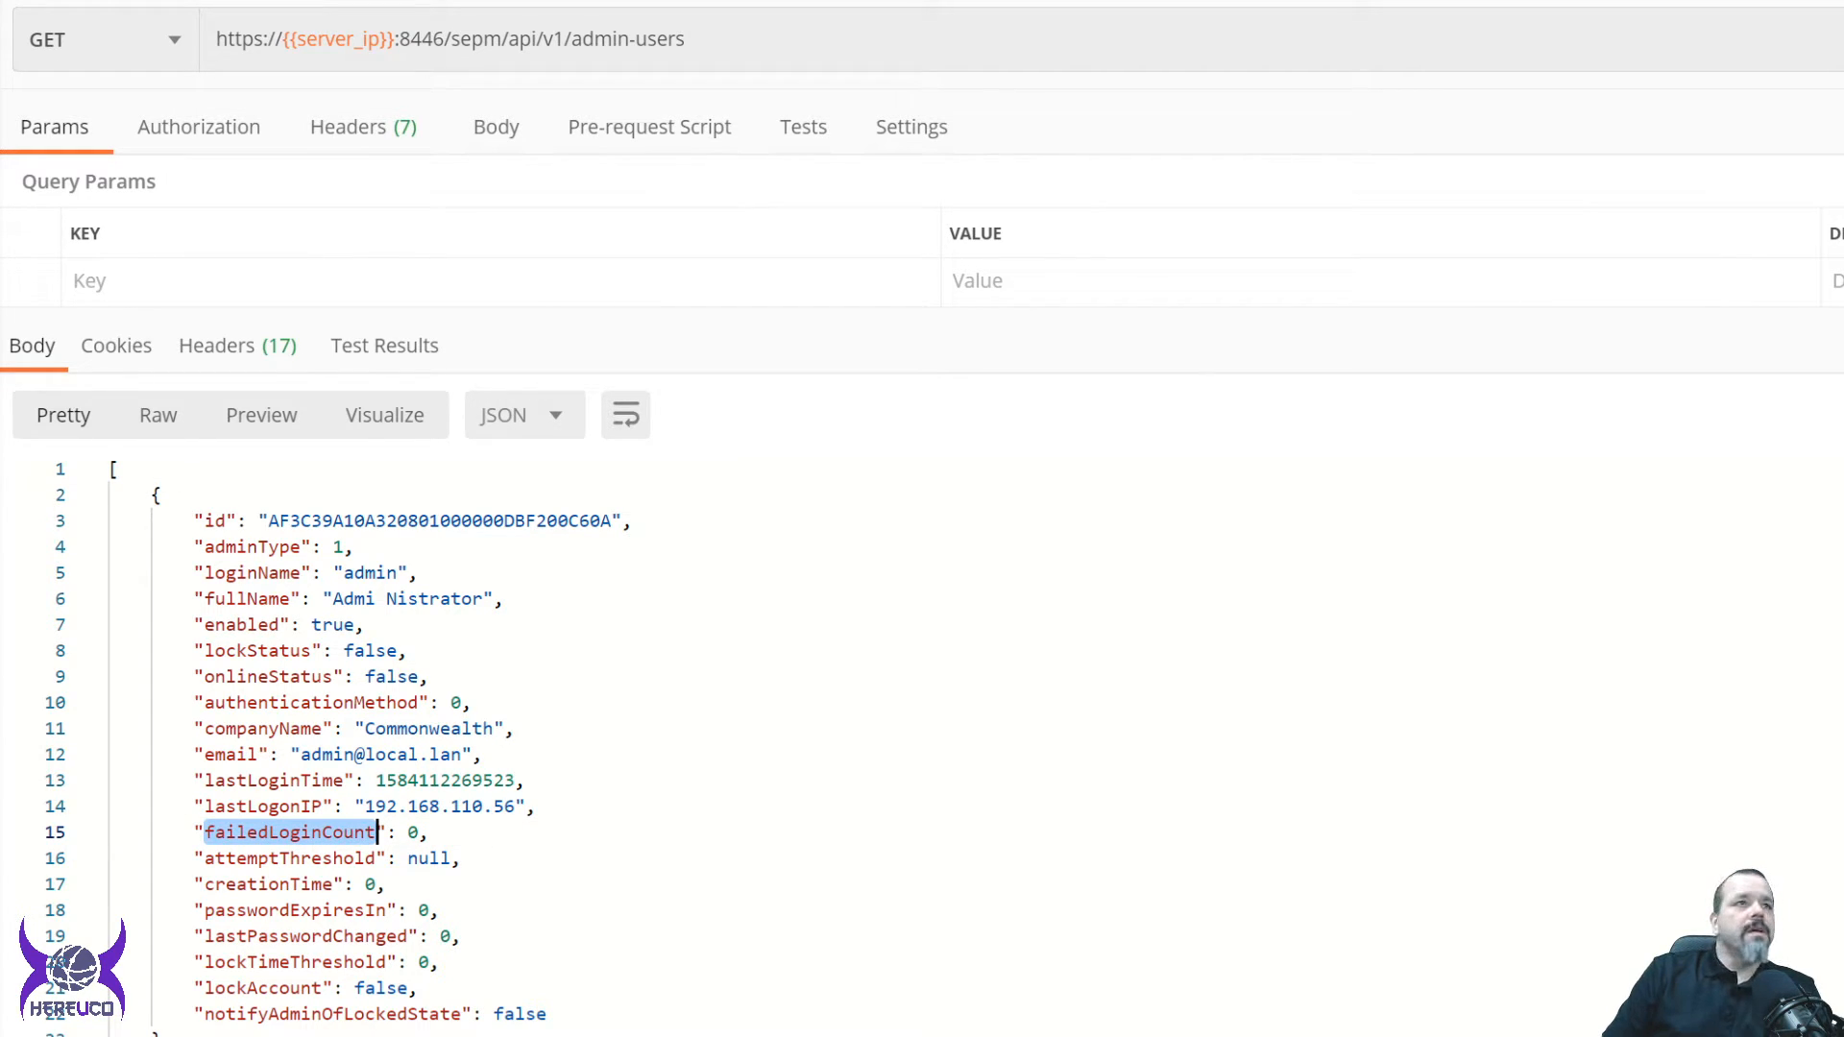
pyautogui.click(388, 883)
pyautogui.doubleClick(273, 780)
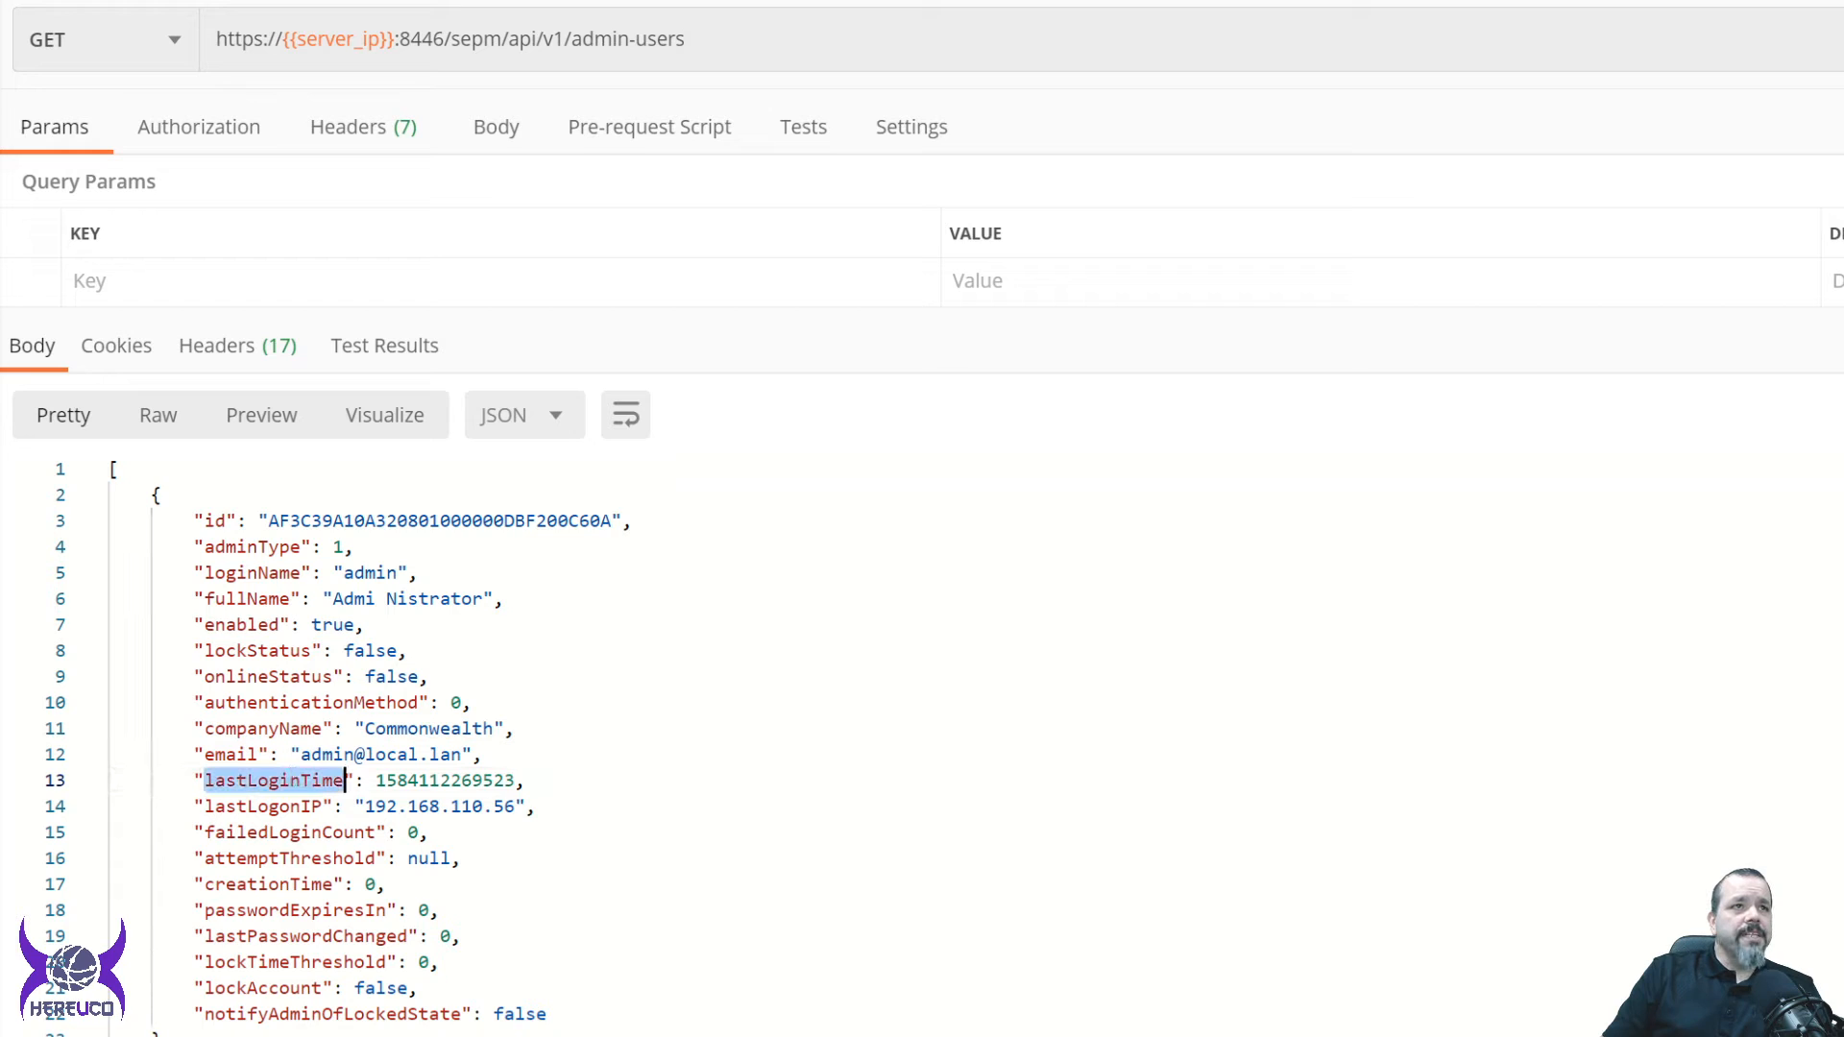
pyautogui.doubleClick(263, 806)
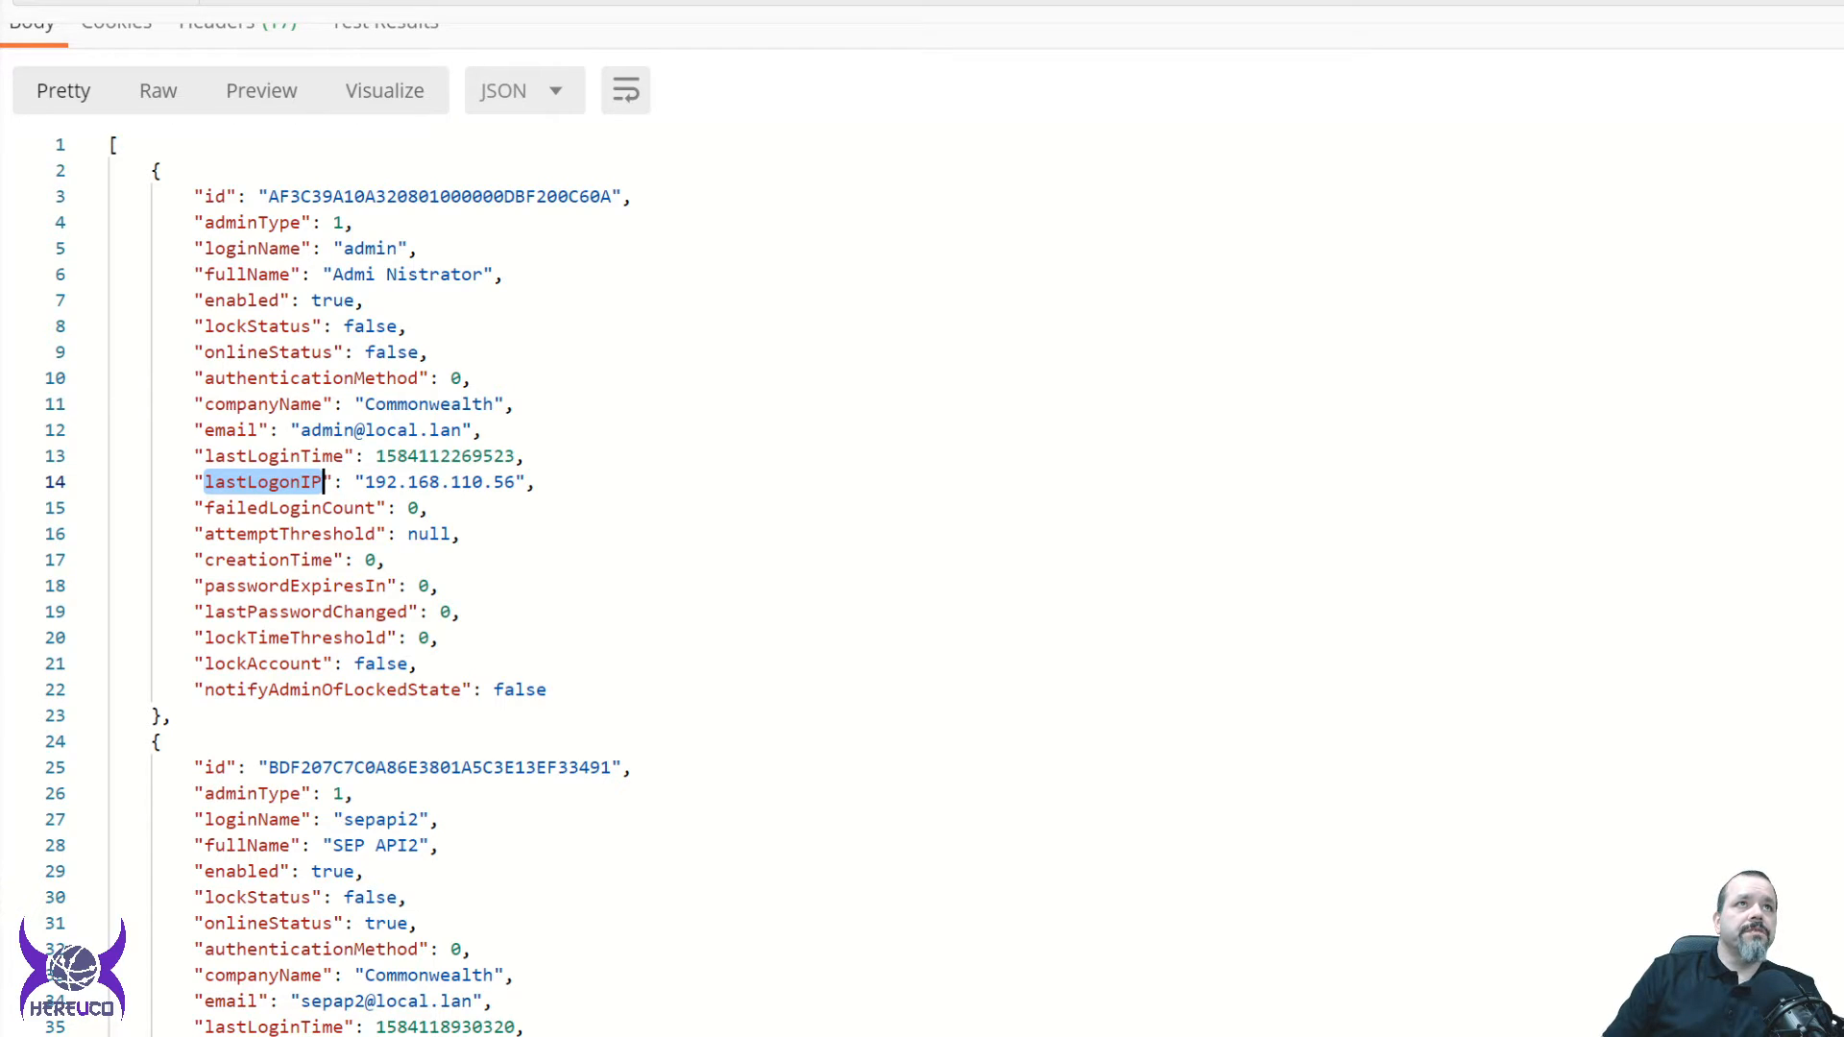
pyautogui.moveTo(417, 819); pyautogui.dragTo(344, 819)
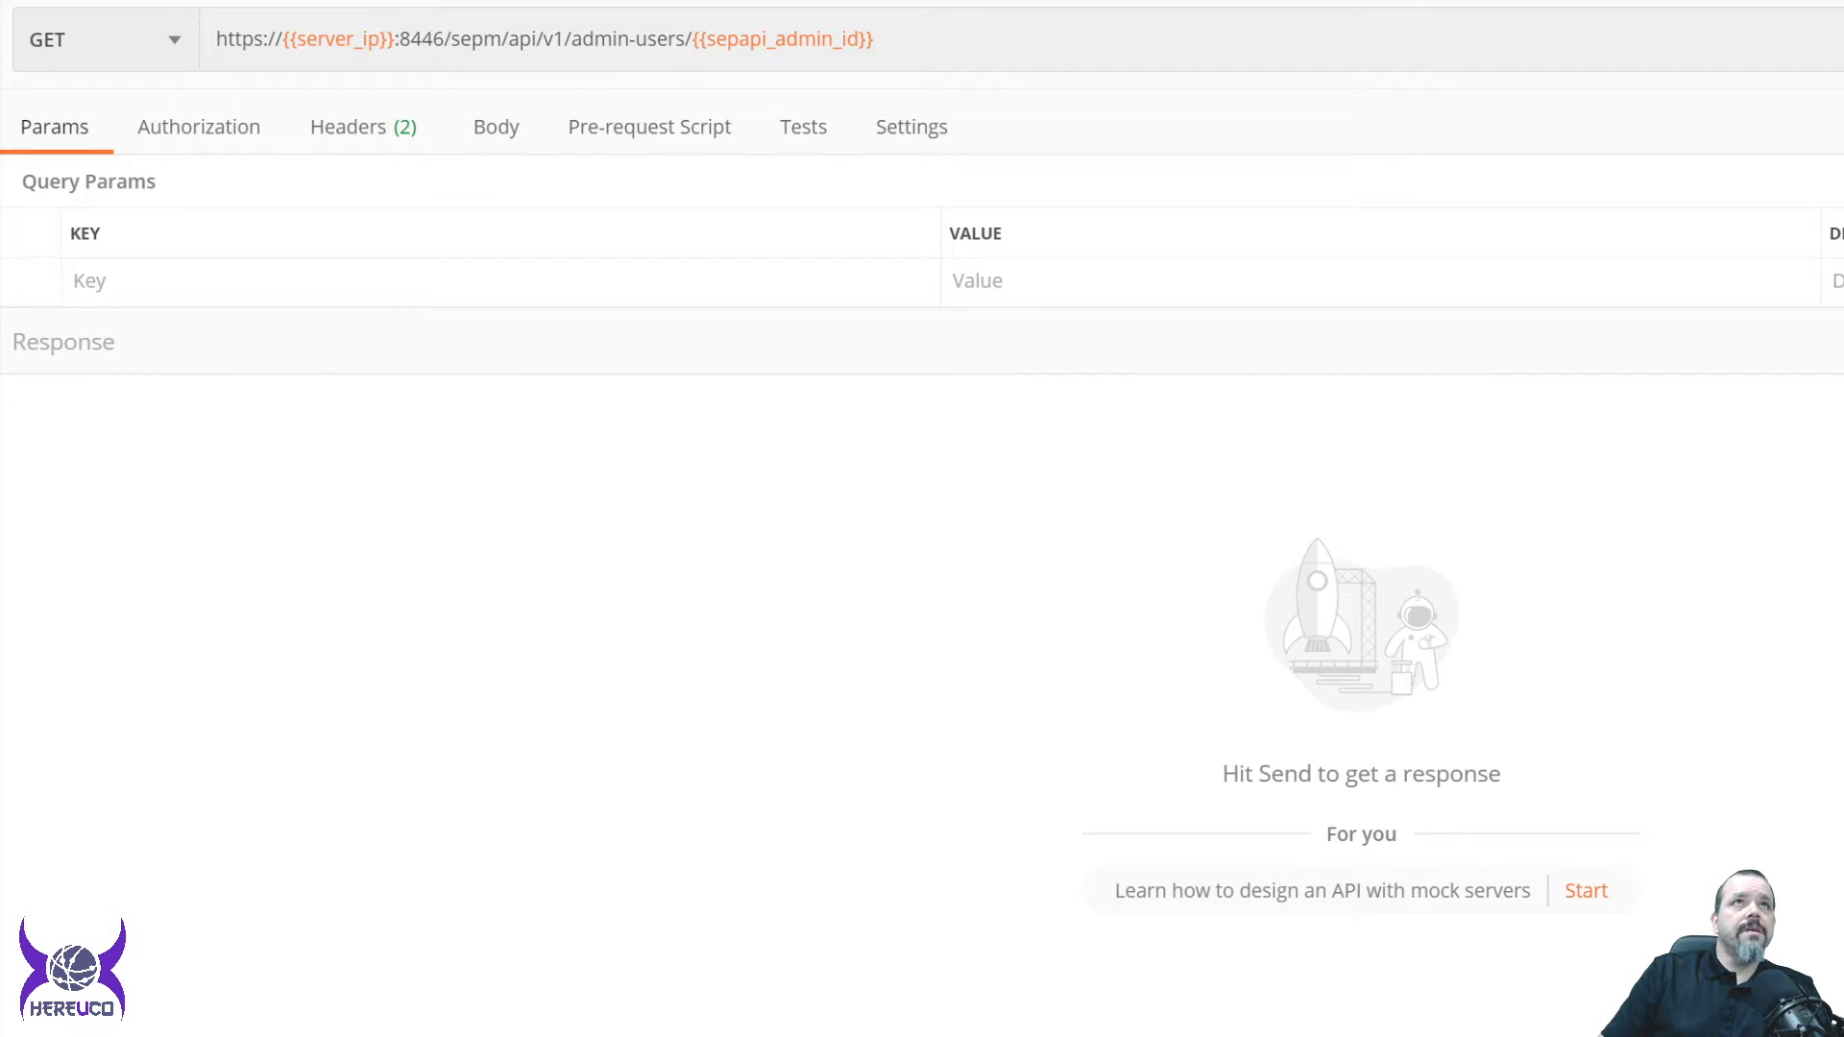
# Compare {{sepapi_admin_id}} with the second account's id, send GET admin-users/{{sepapi_admin_id}}, and open the body of the matching PUT request.
pyautogui.click(692, 38)
pyautogui.moveTo(691, 39); pyautogui.dragTo(872, 38)
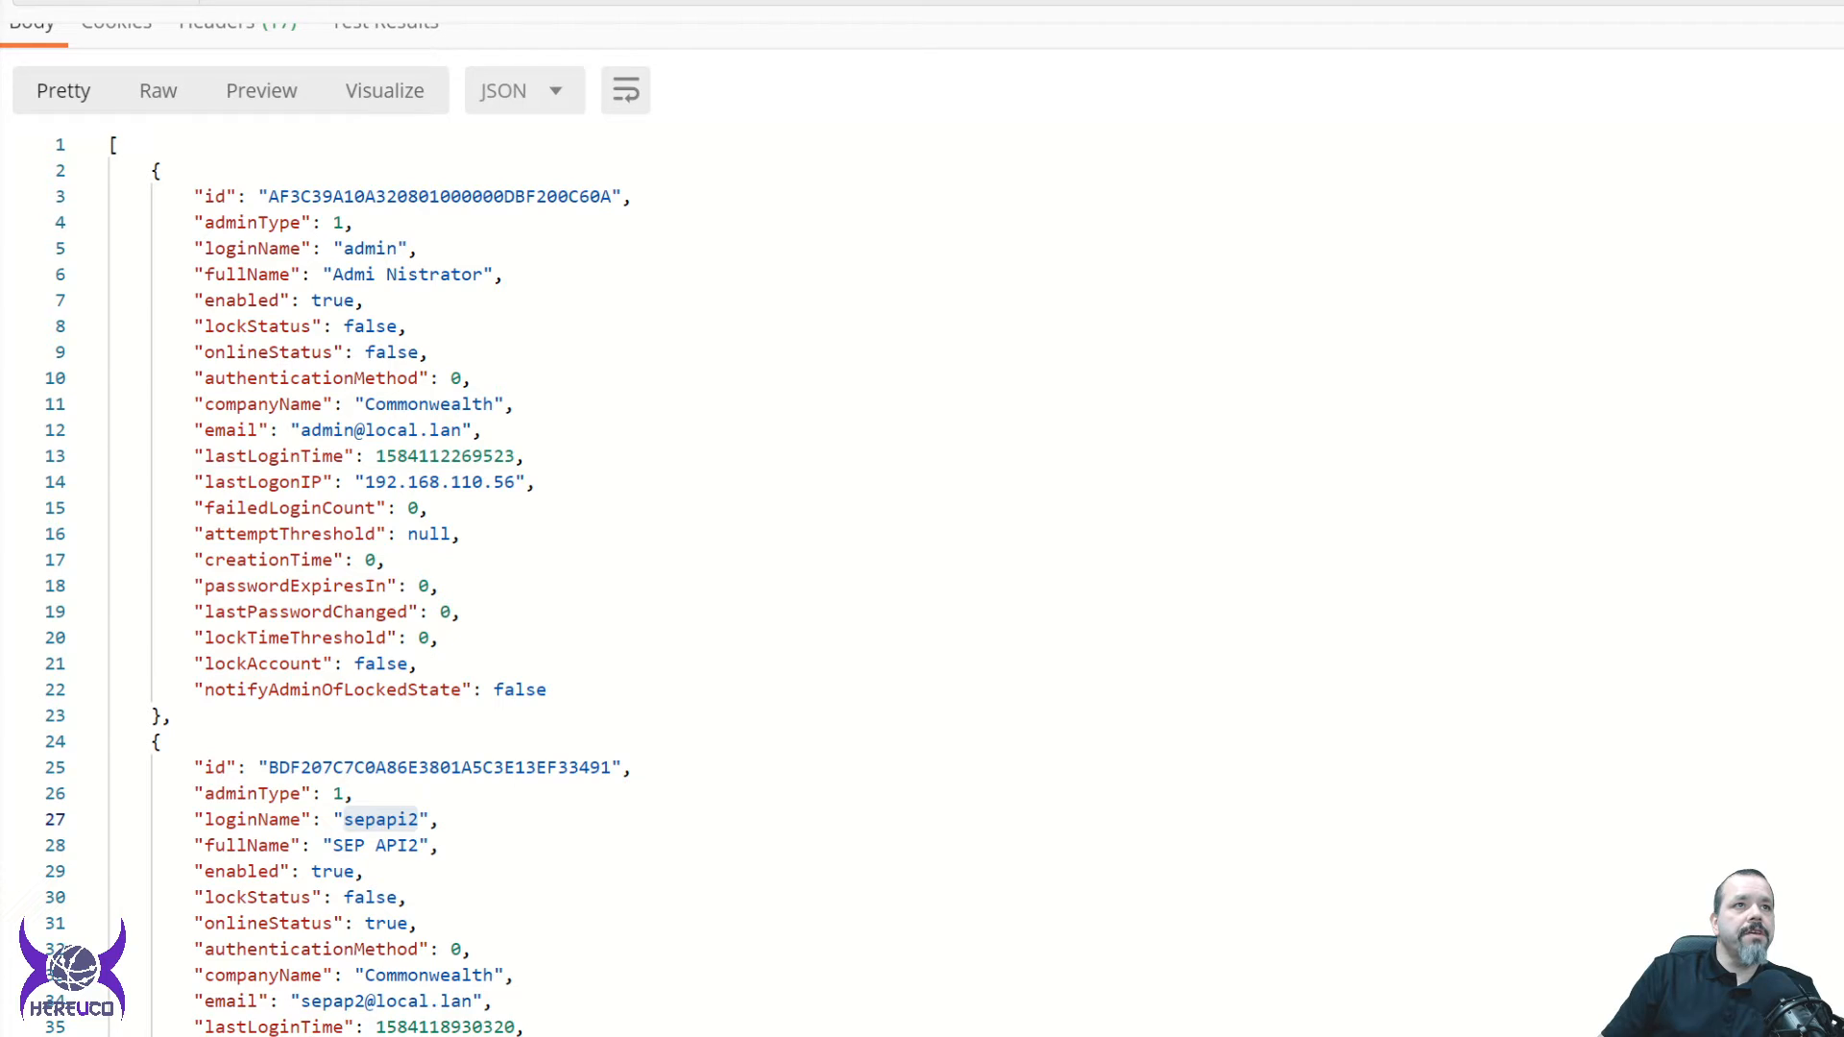
pyautogui.moveTo(270, 767); pyautogui.dragTo(612, 767)
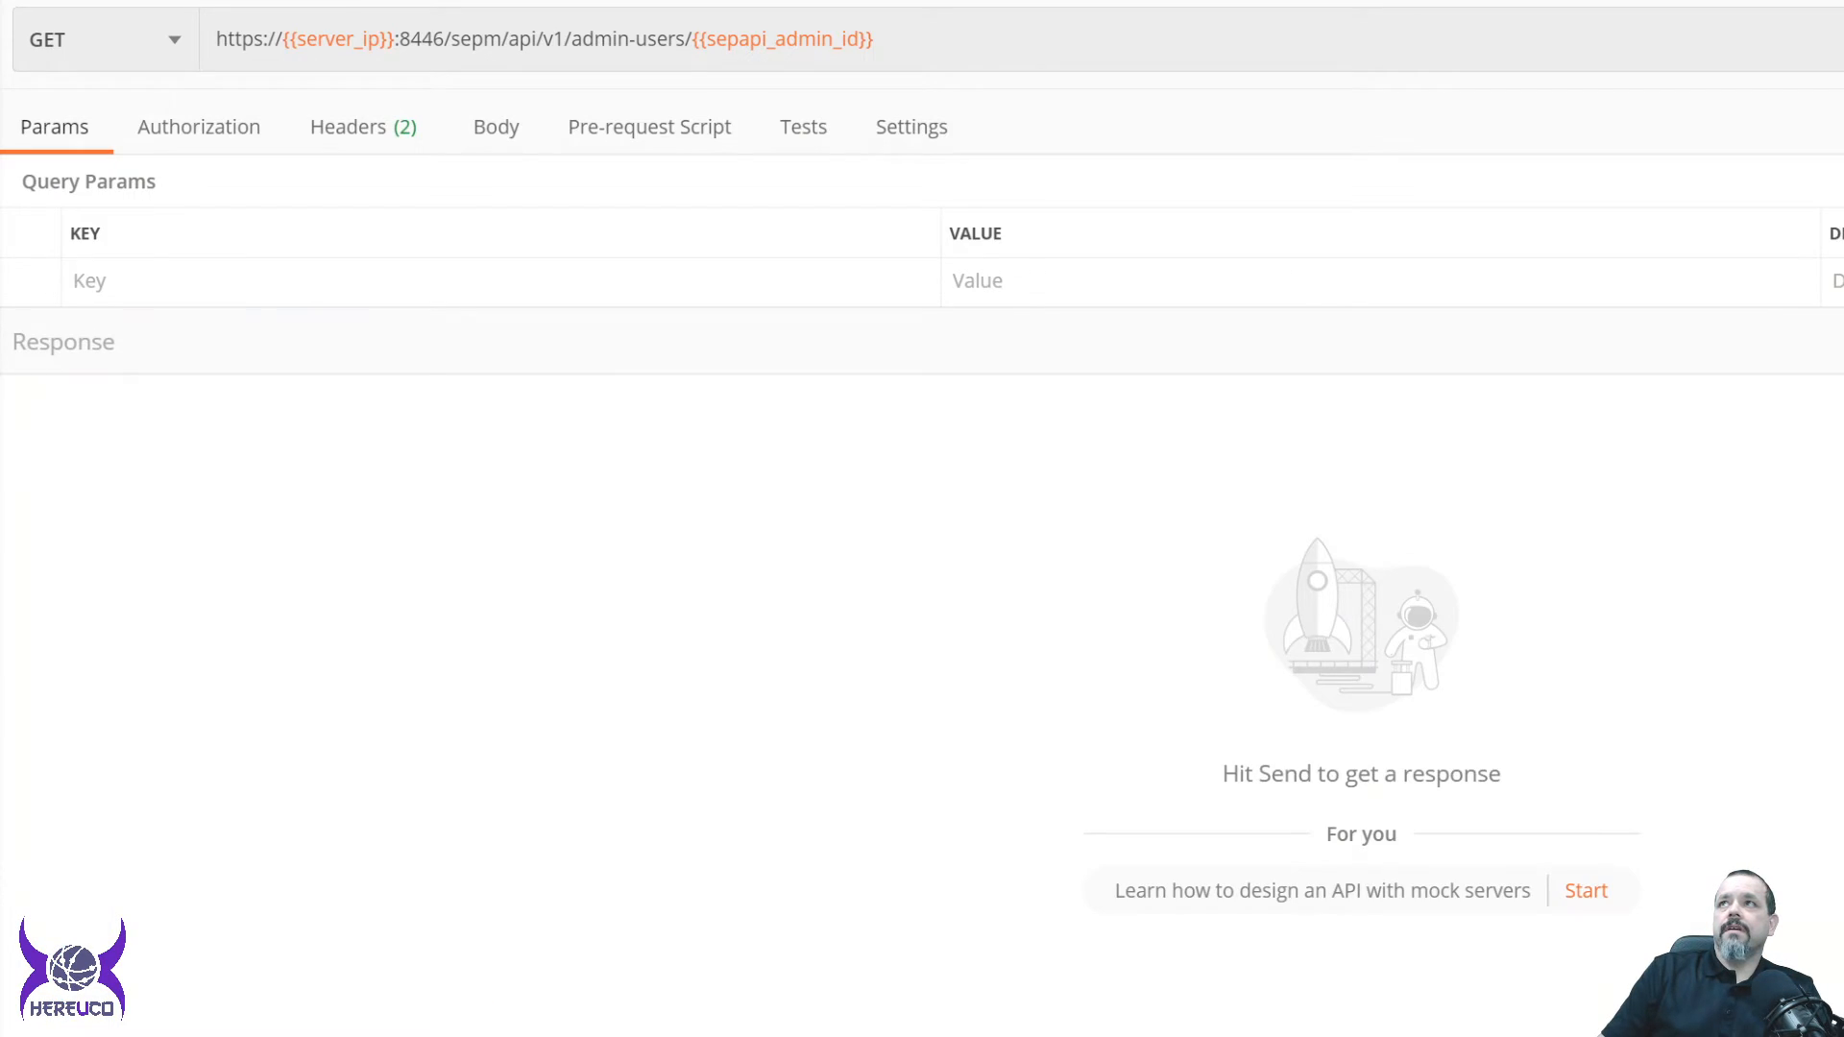
pyautogui.hotkey('ctrl', 'Return')
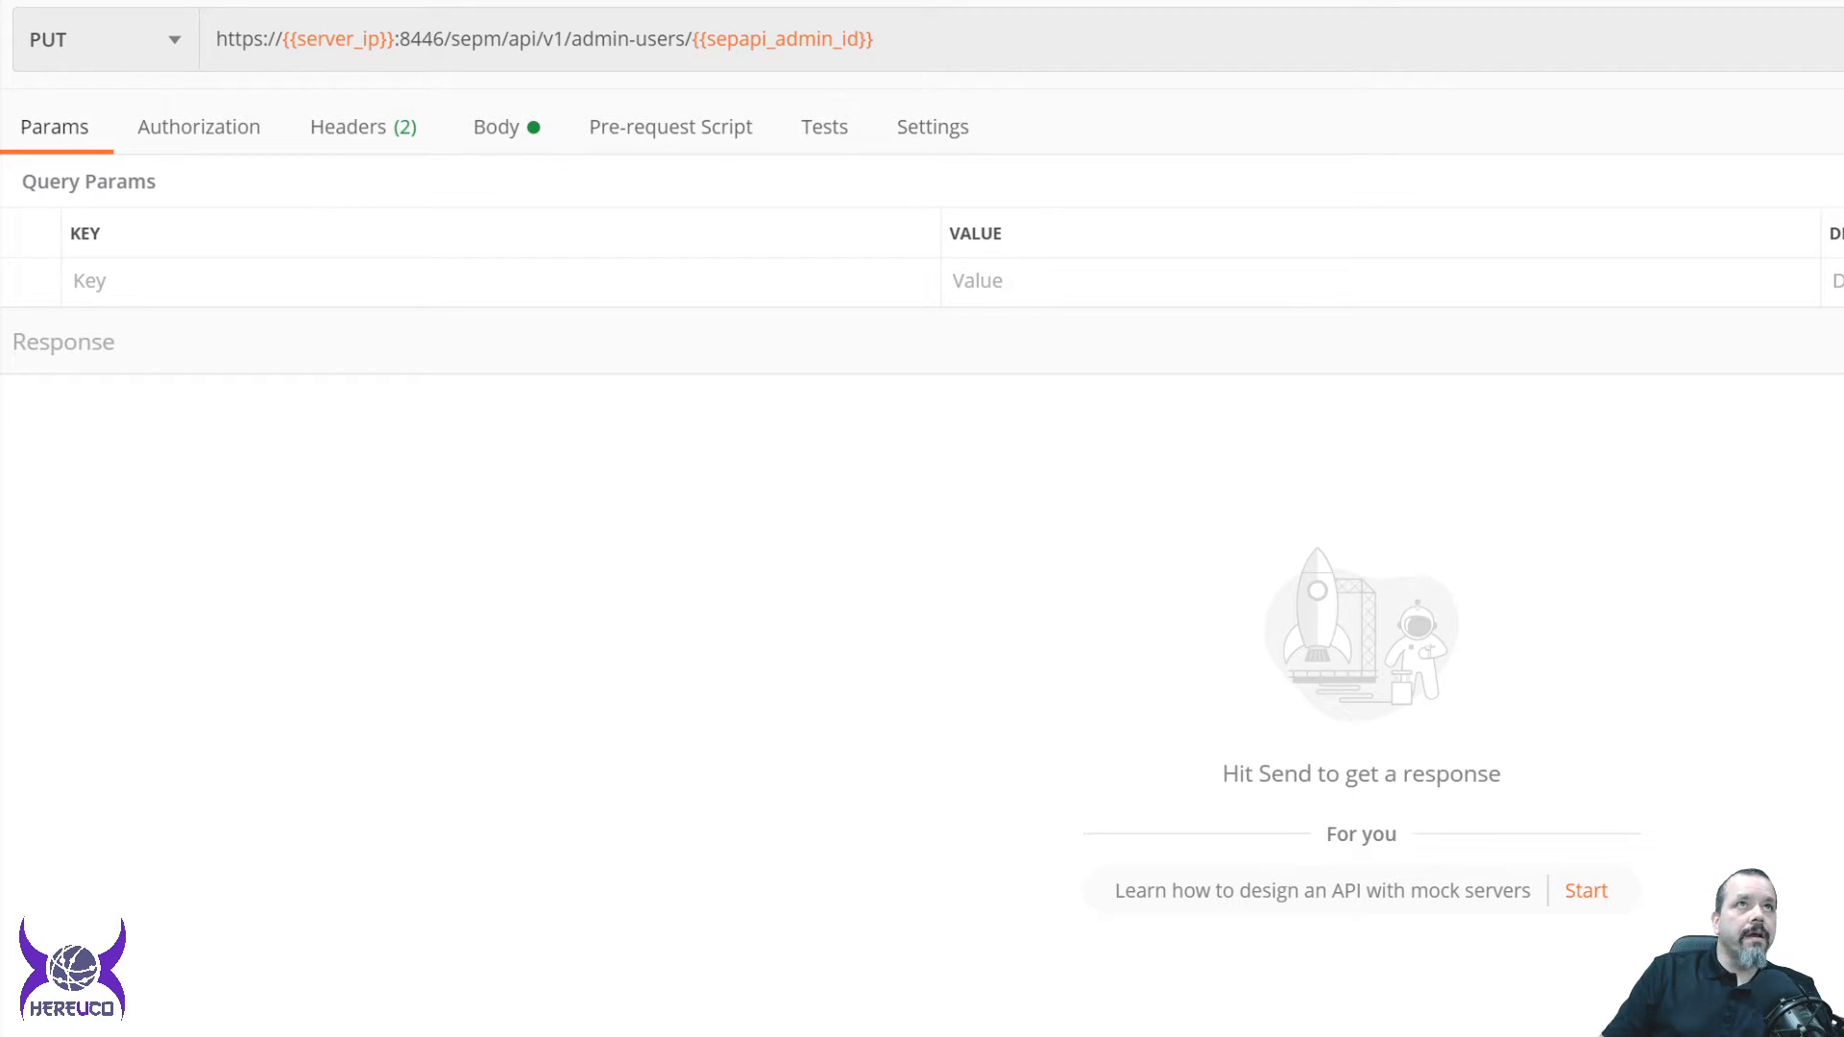
pyautogui.click(495, 127)
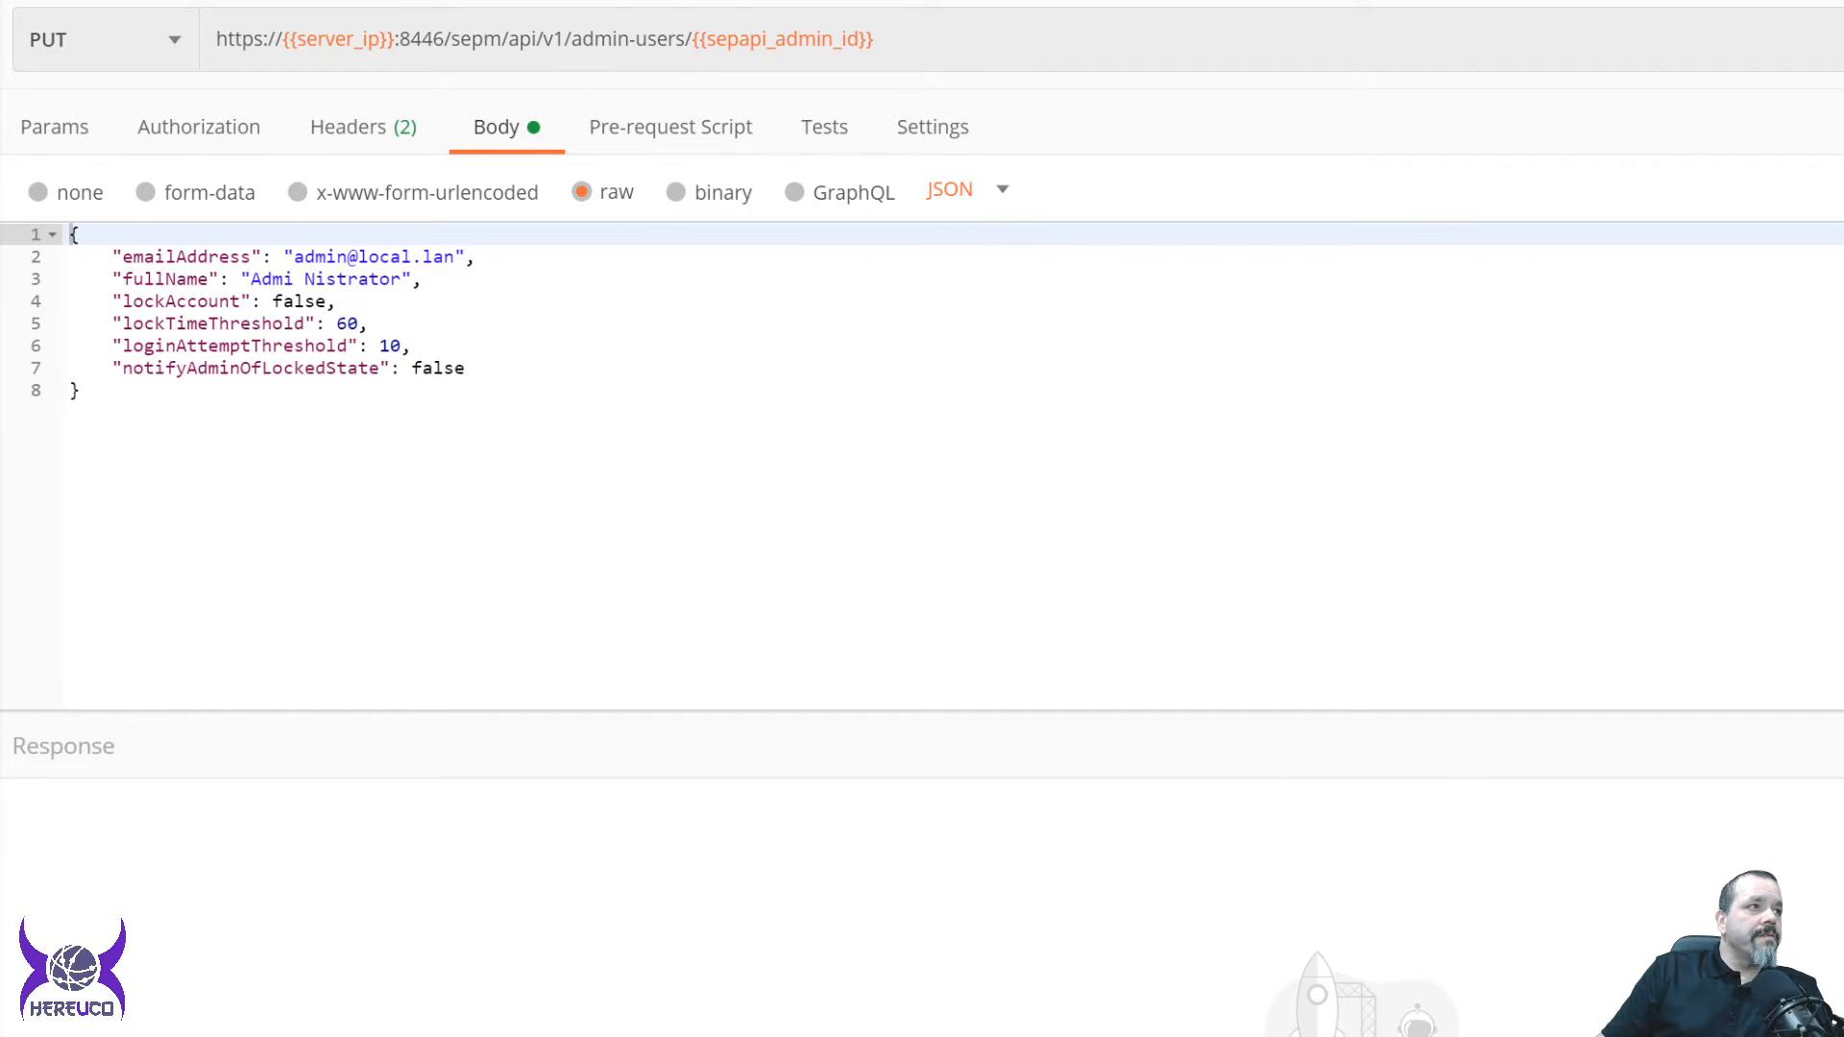
# Review the password field in the POST admin-users body, send it to create the new administrator, and resend the GET admin-users request.
pyautogui.hotkey('ctrl', 'Tab')
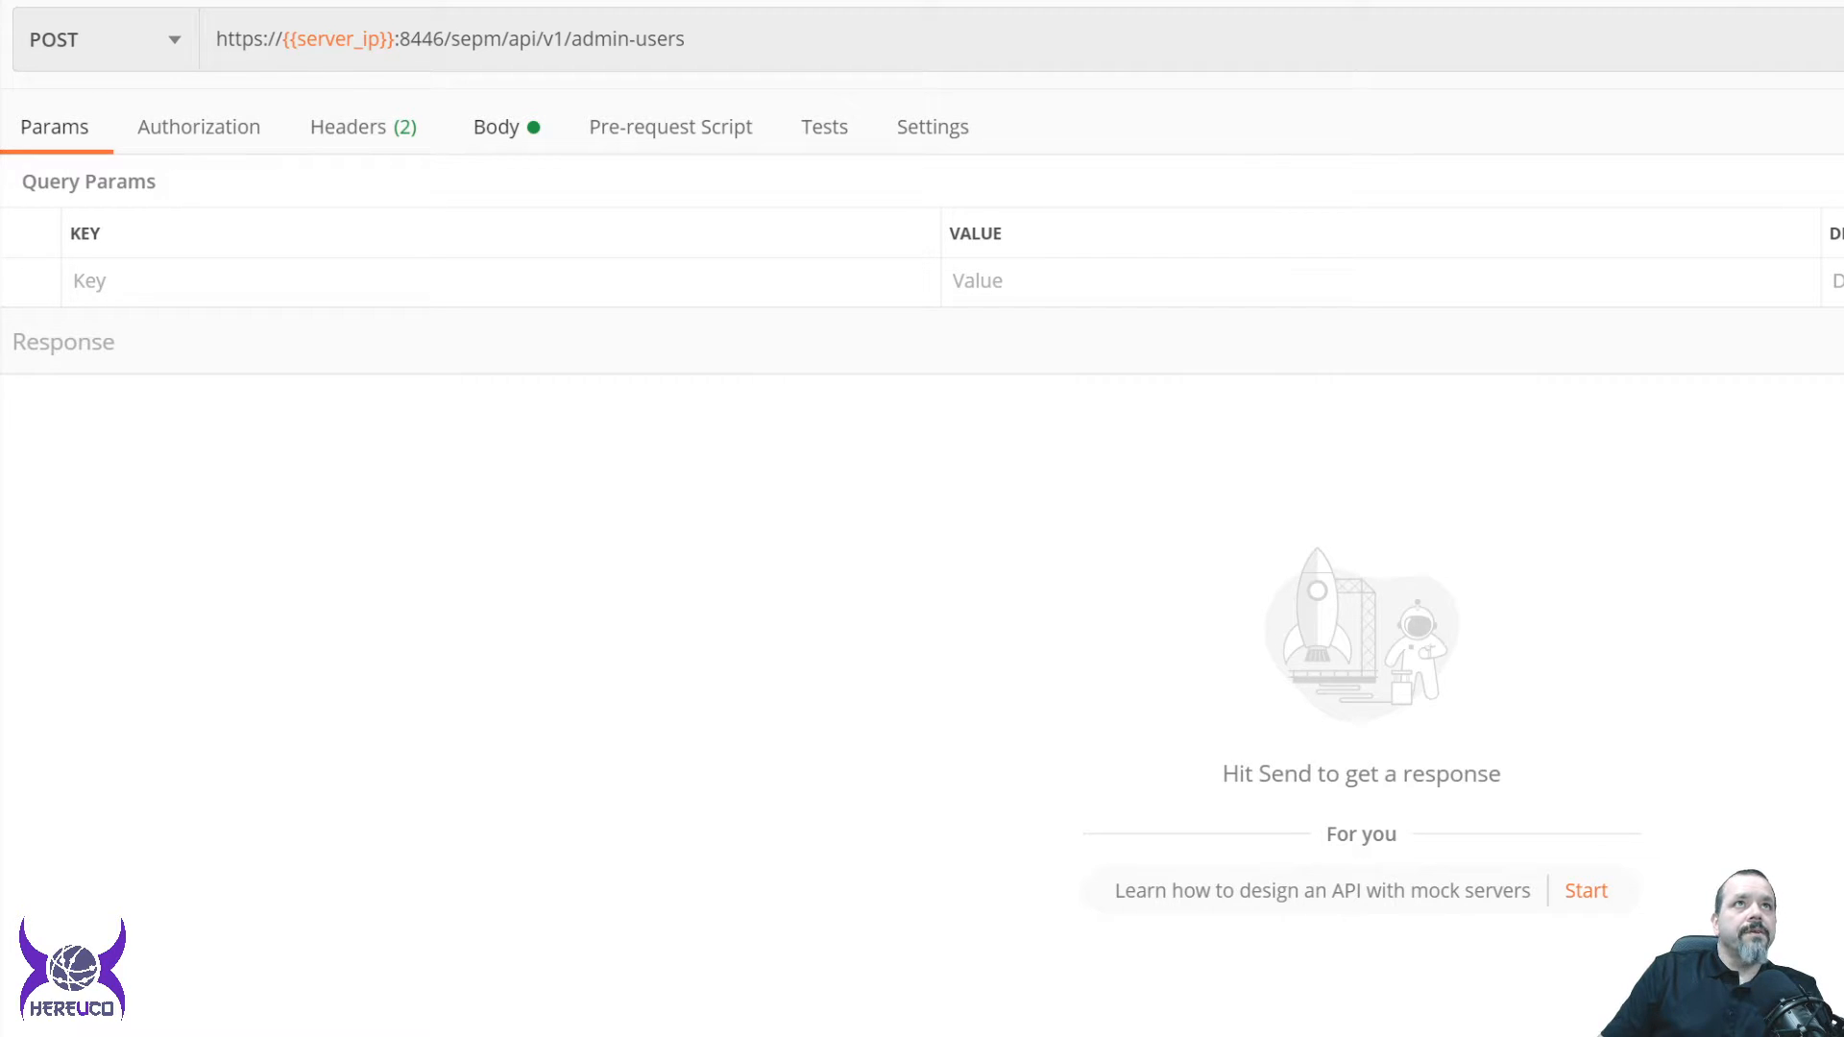
pyautogui.click(495, 126)
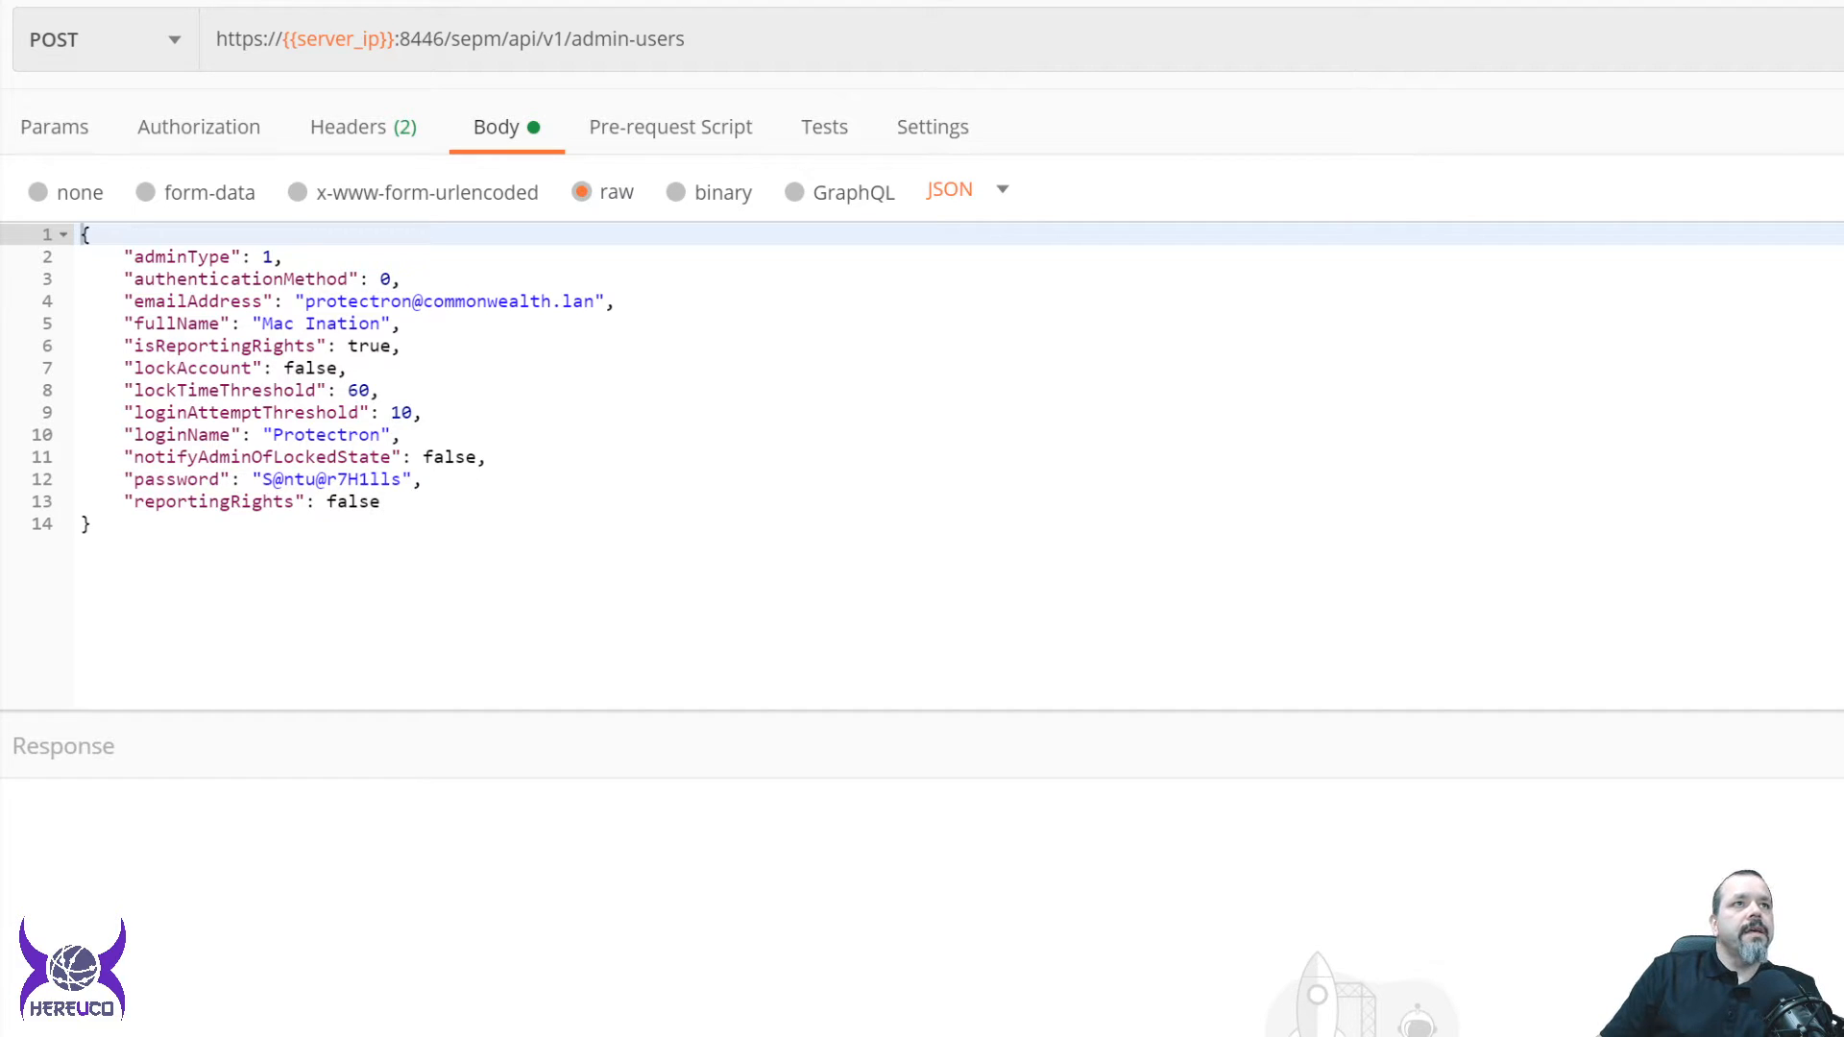
pyautogui.doubleClick(299, 478)
pyautogui.click(424, 478)
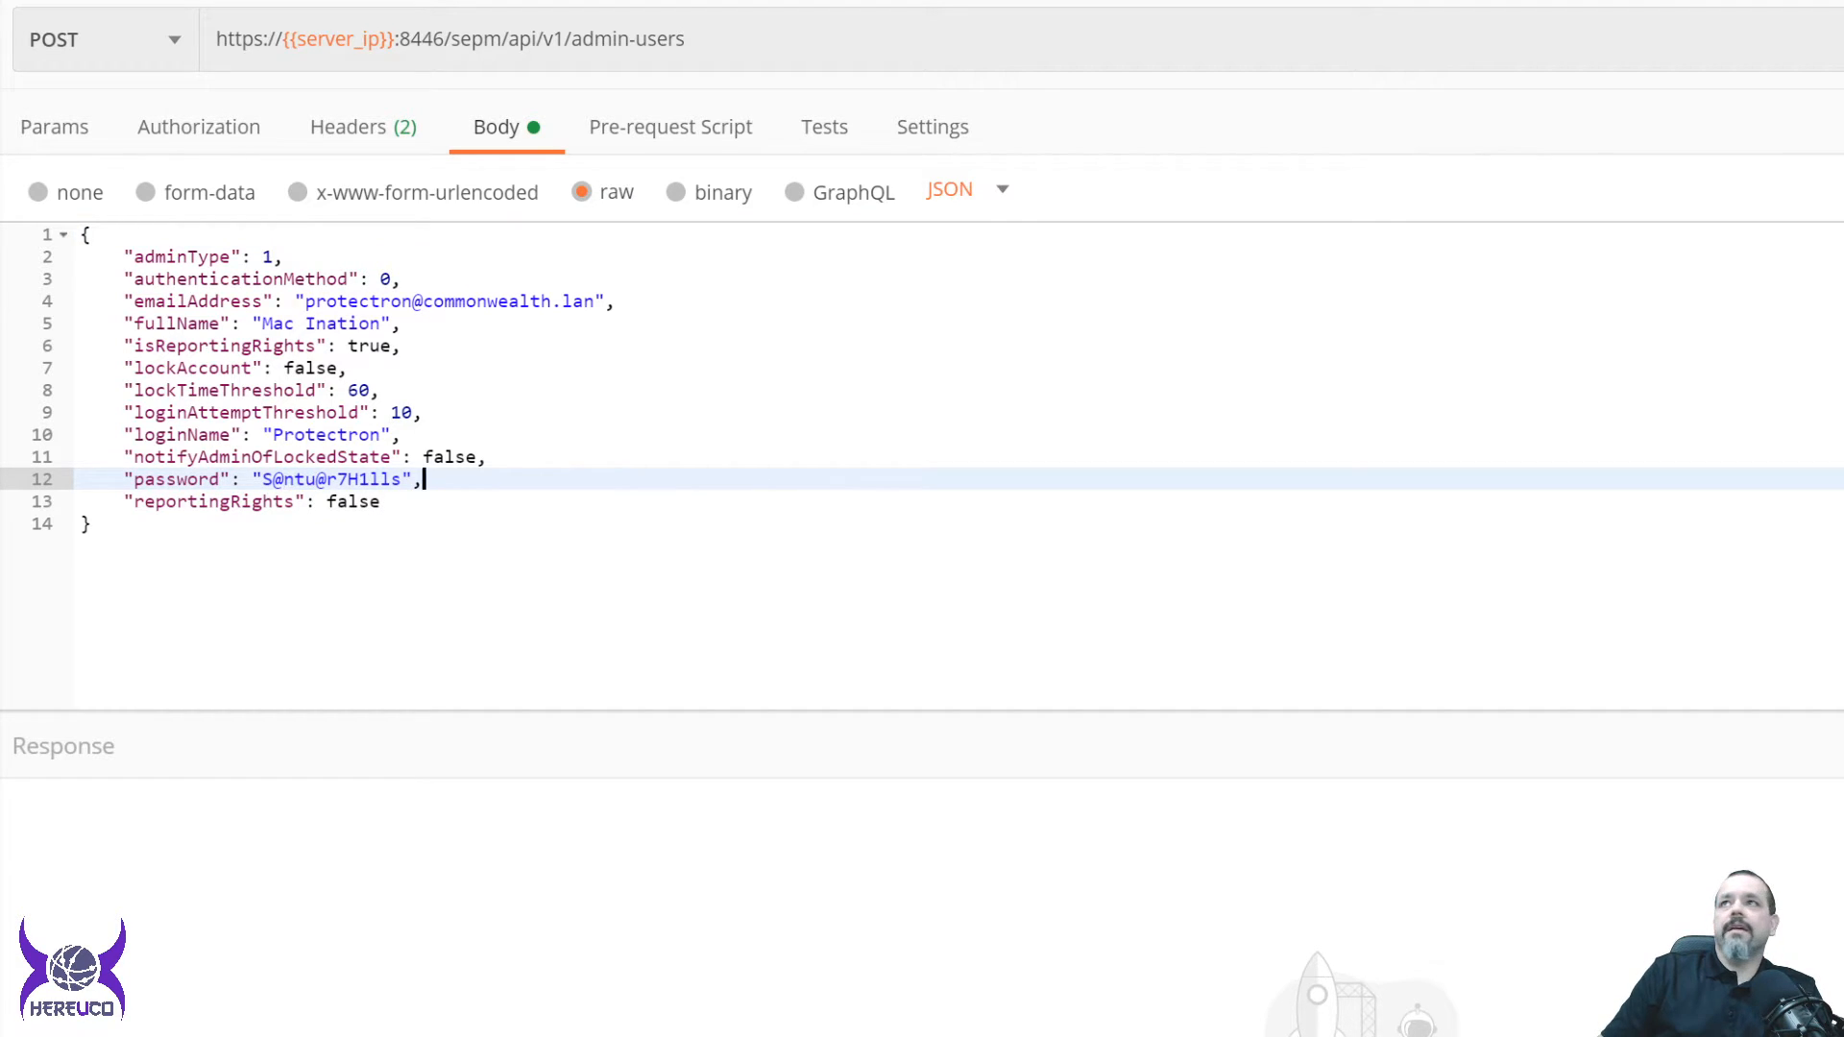
pyautogui.hotkey('ctrl', 'Return')
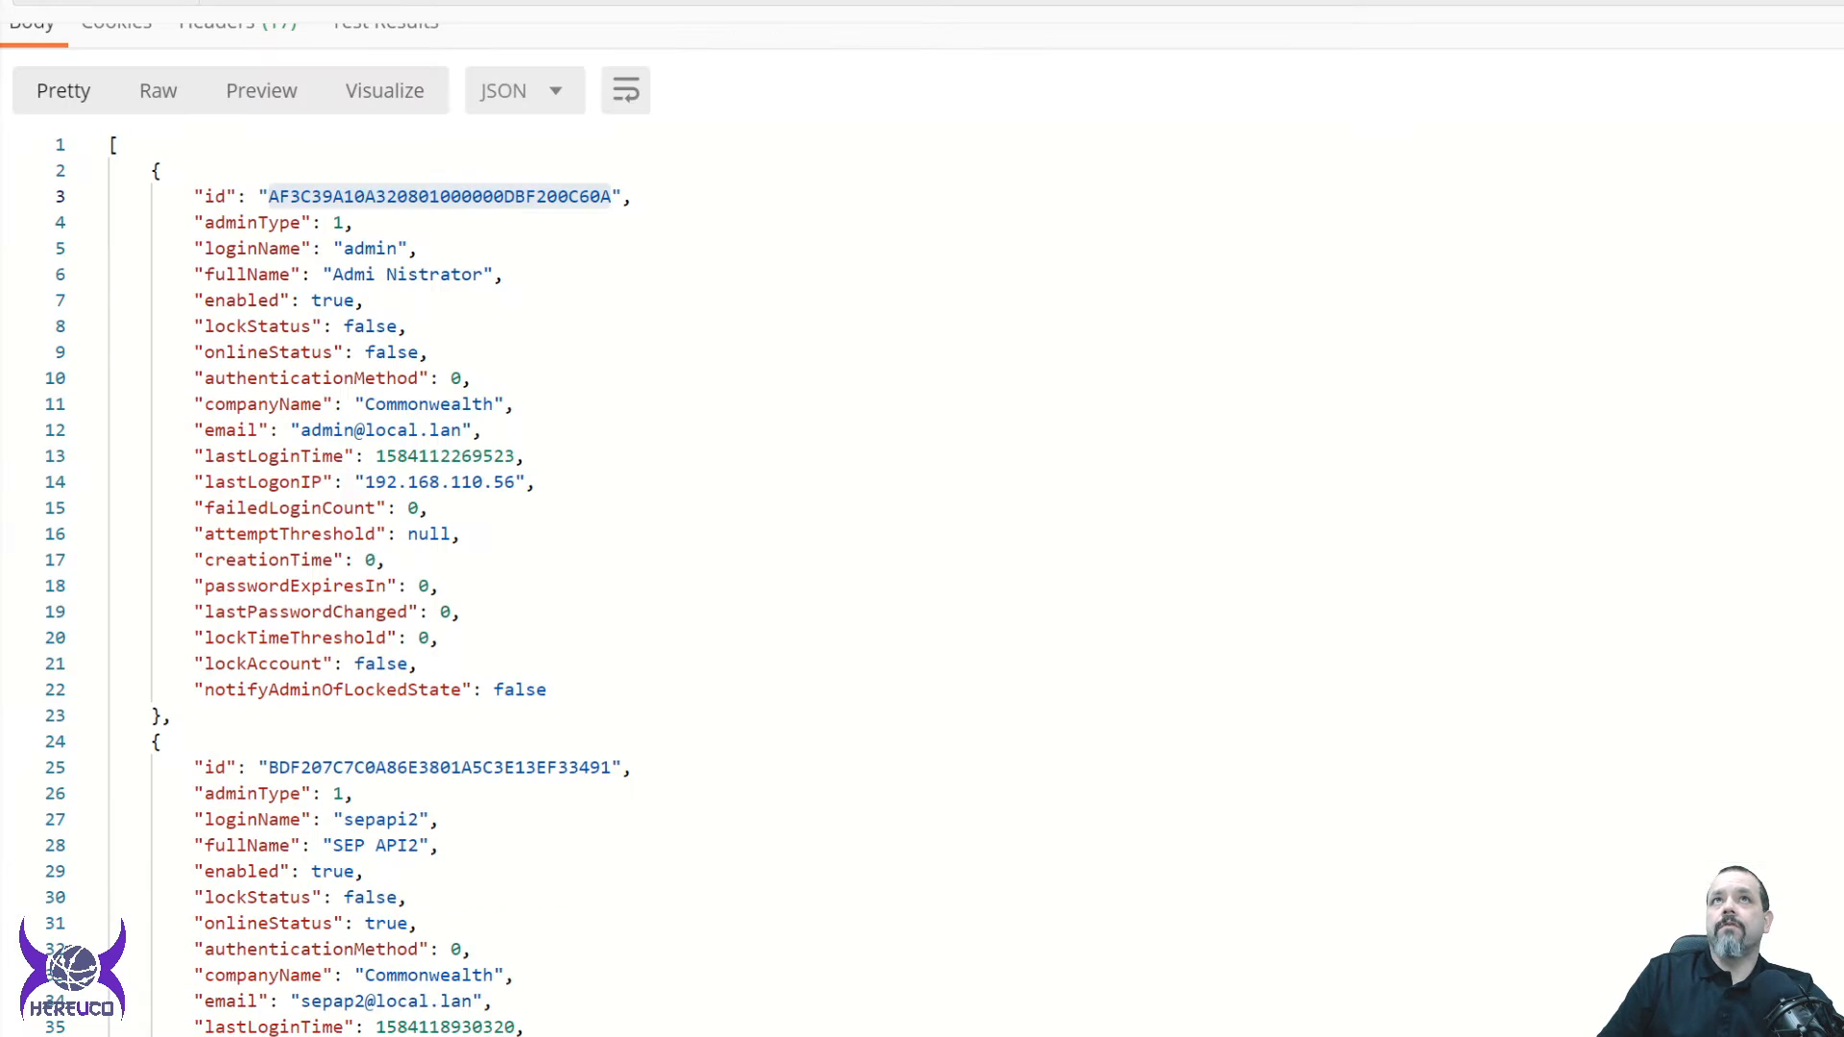
pyautogui.hotkey('ctrl', 'Return')
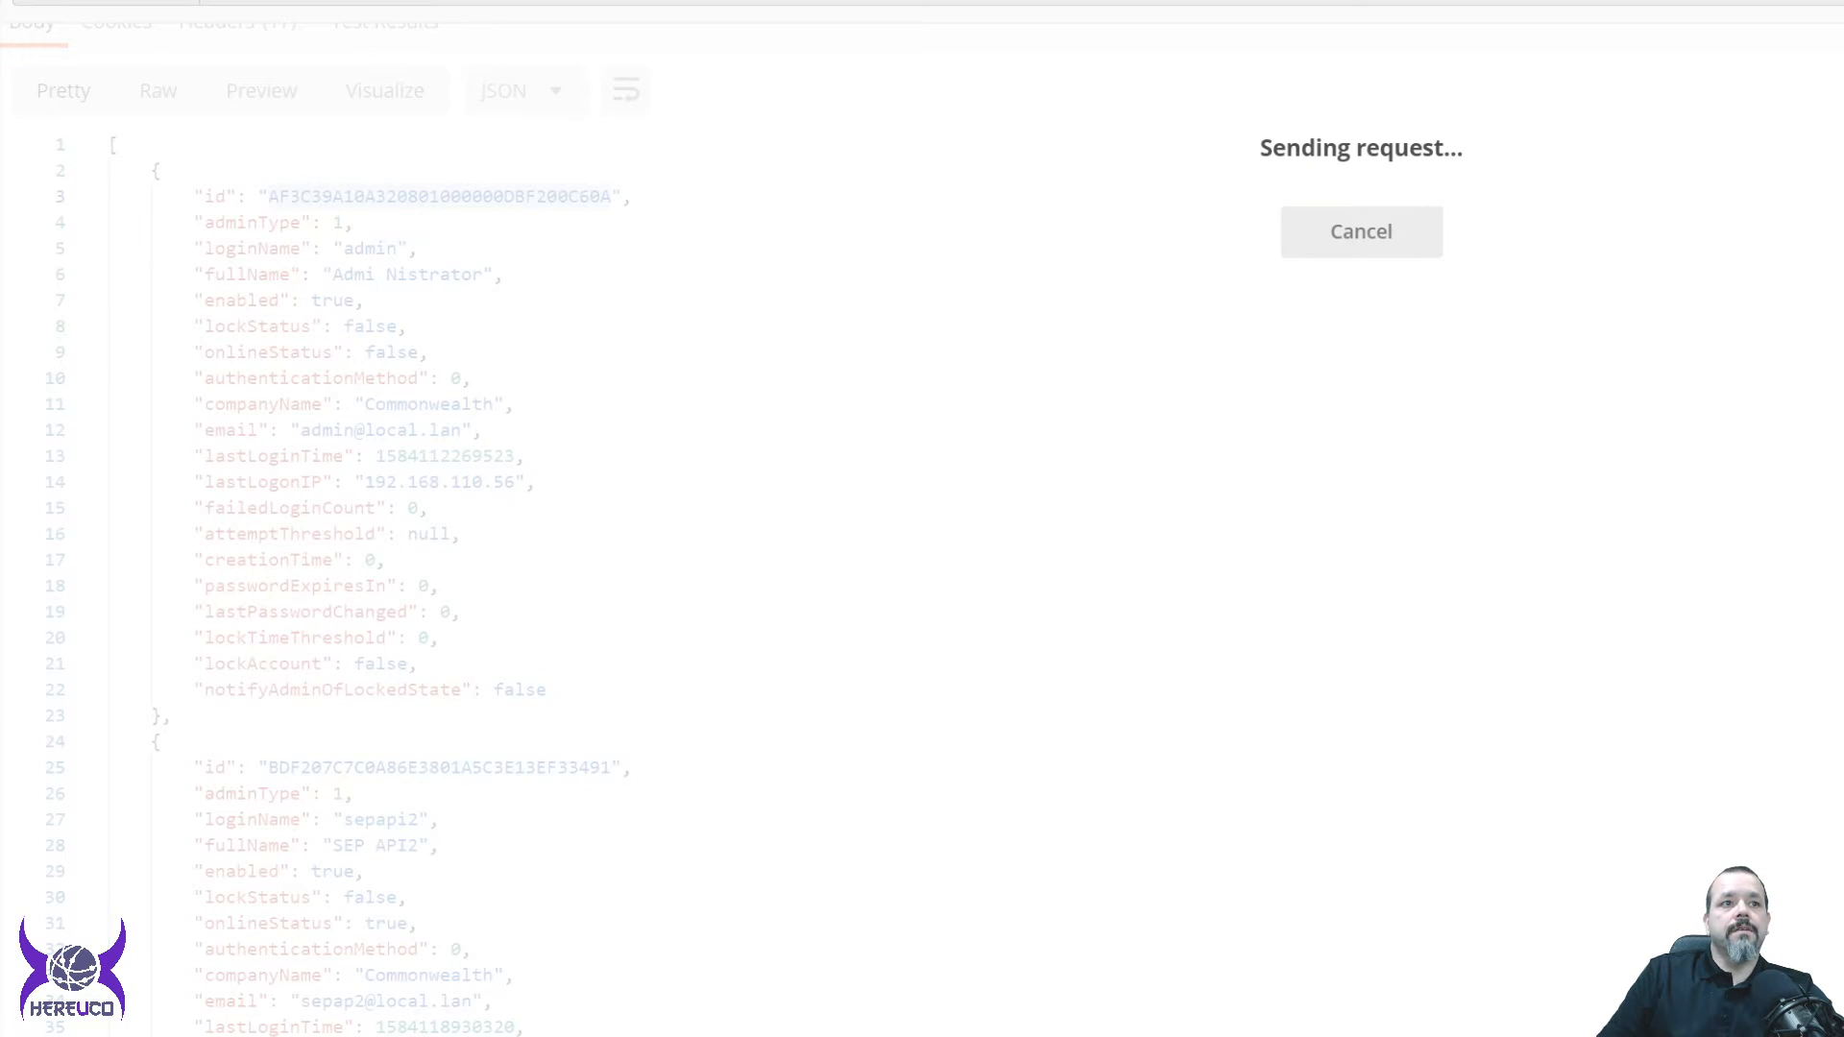
# Examine the new administrator's entry in the admin-users response and go to the command-queue/updatecontent request for {{group_ids}}.
pyautogui.scroll(-3, 385, 577)
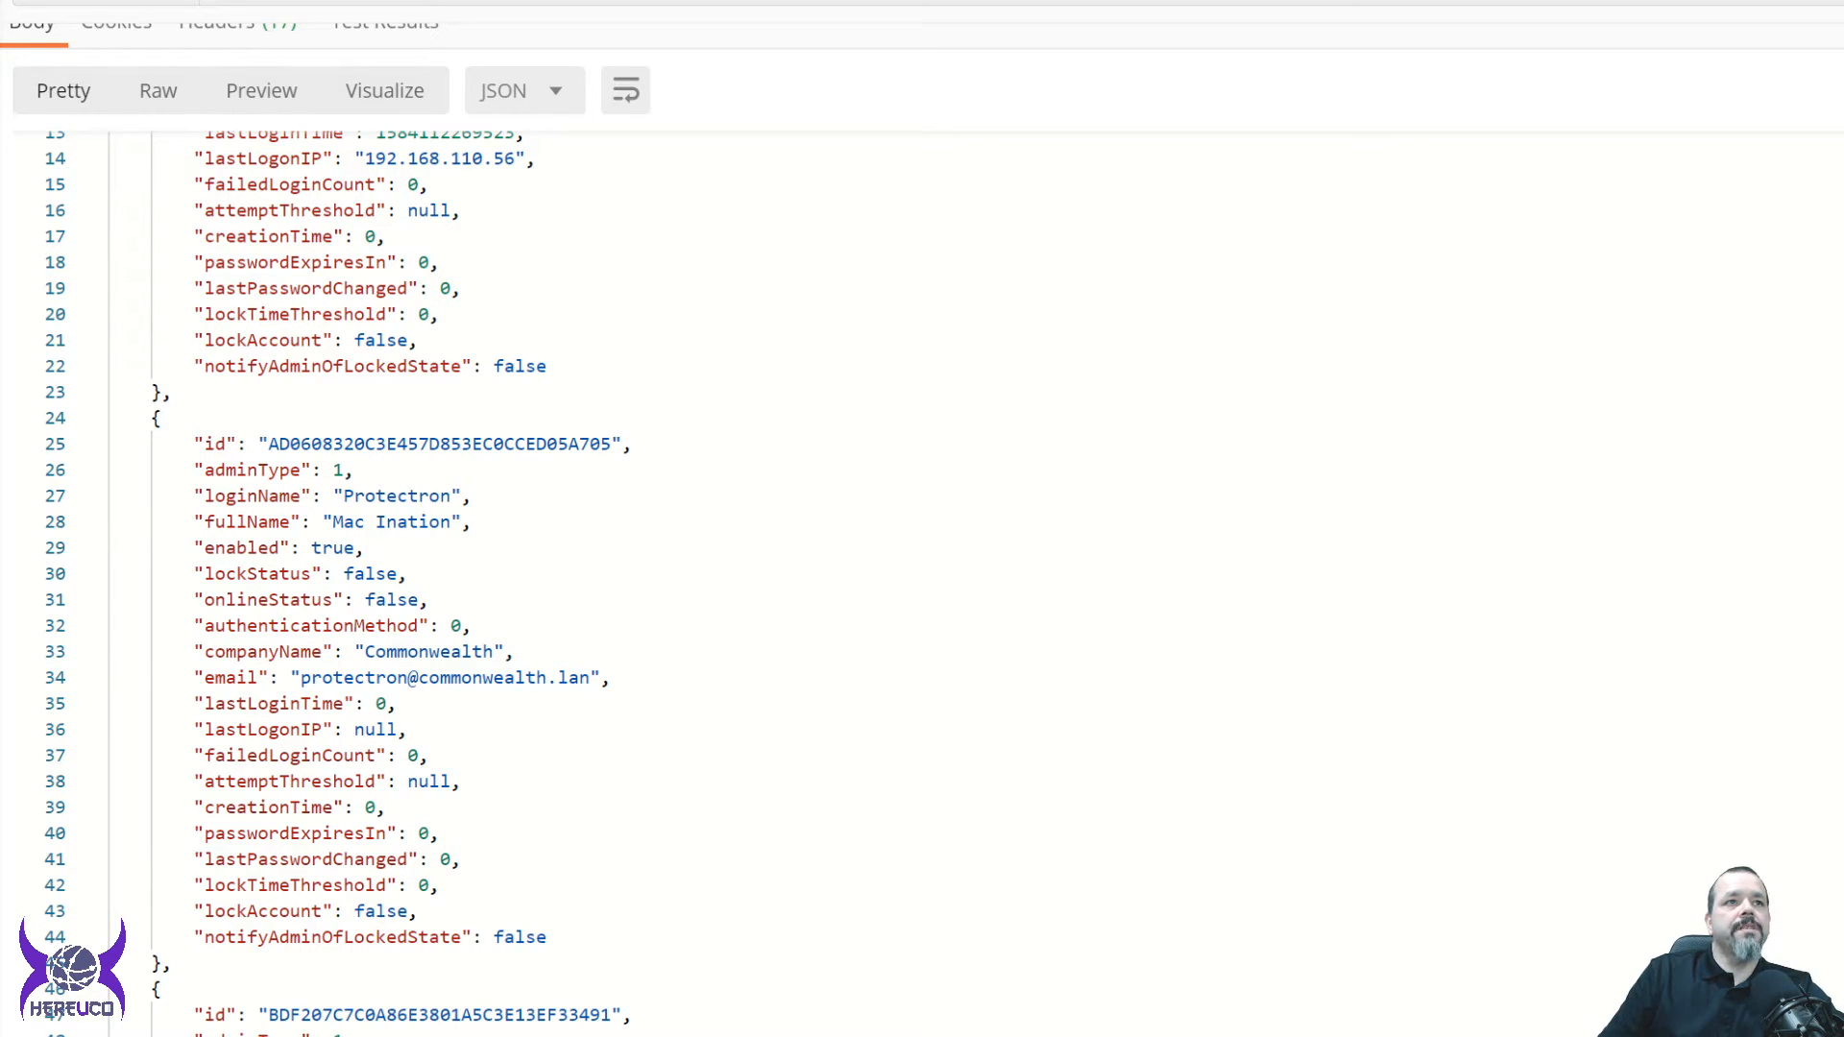
pyautogui.scroll(5, 384, 577)
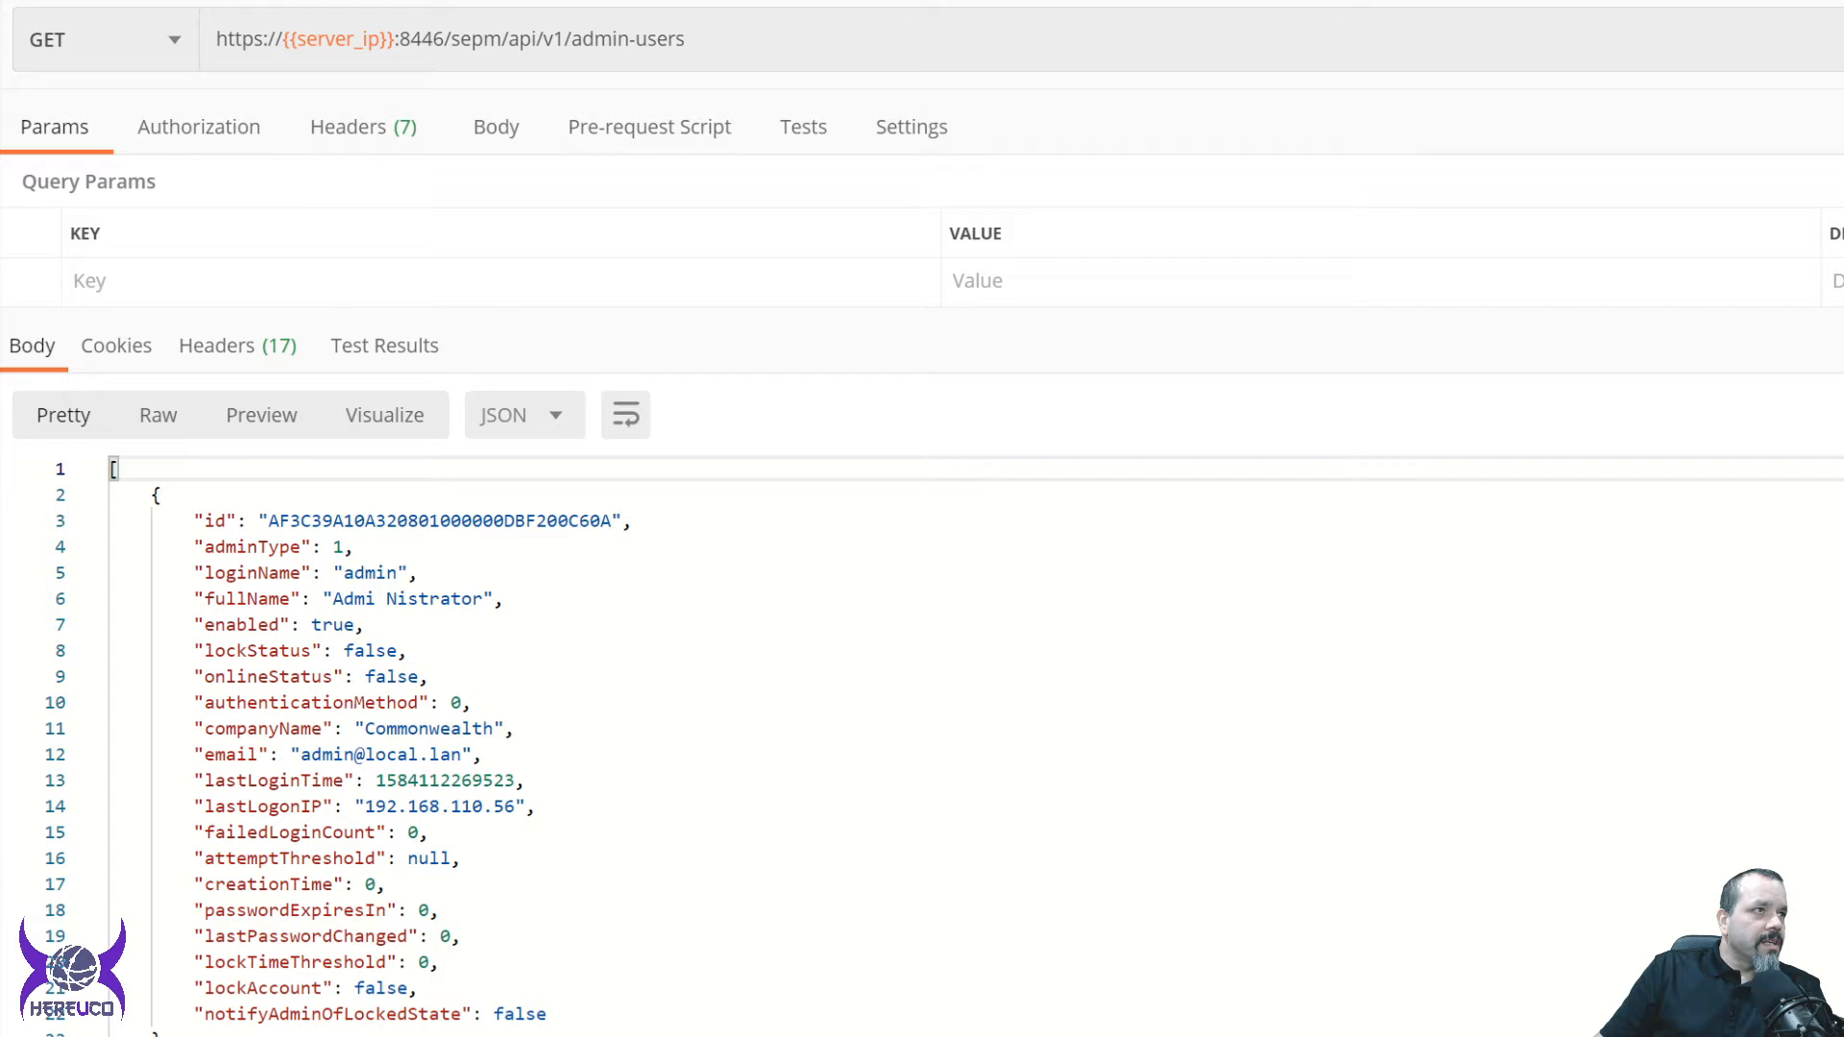
pyautogui.hotkey('ctrl', 'Tab')
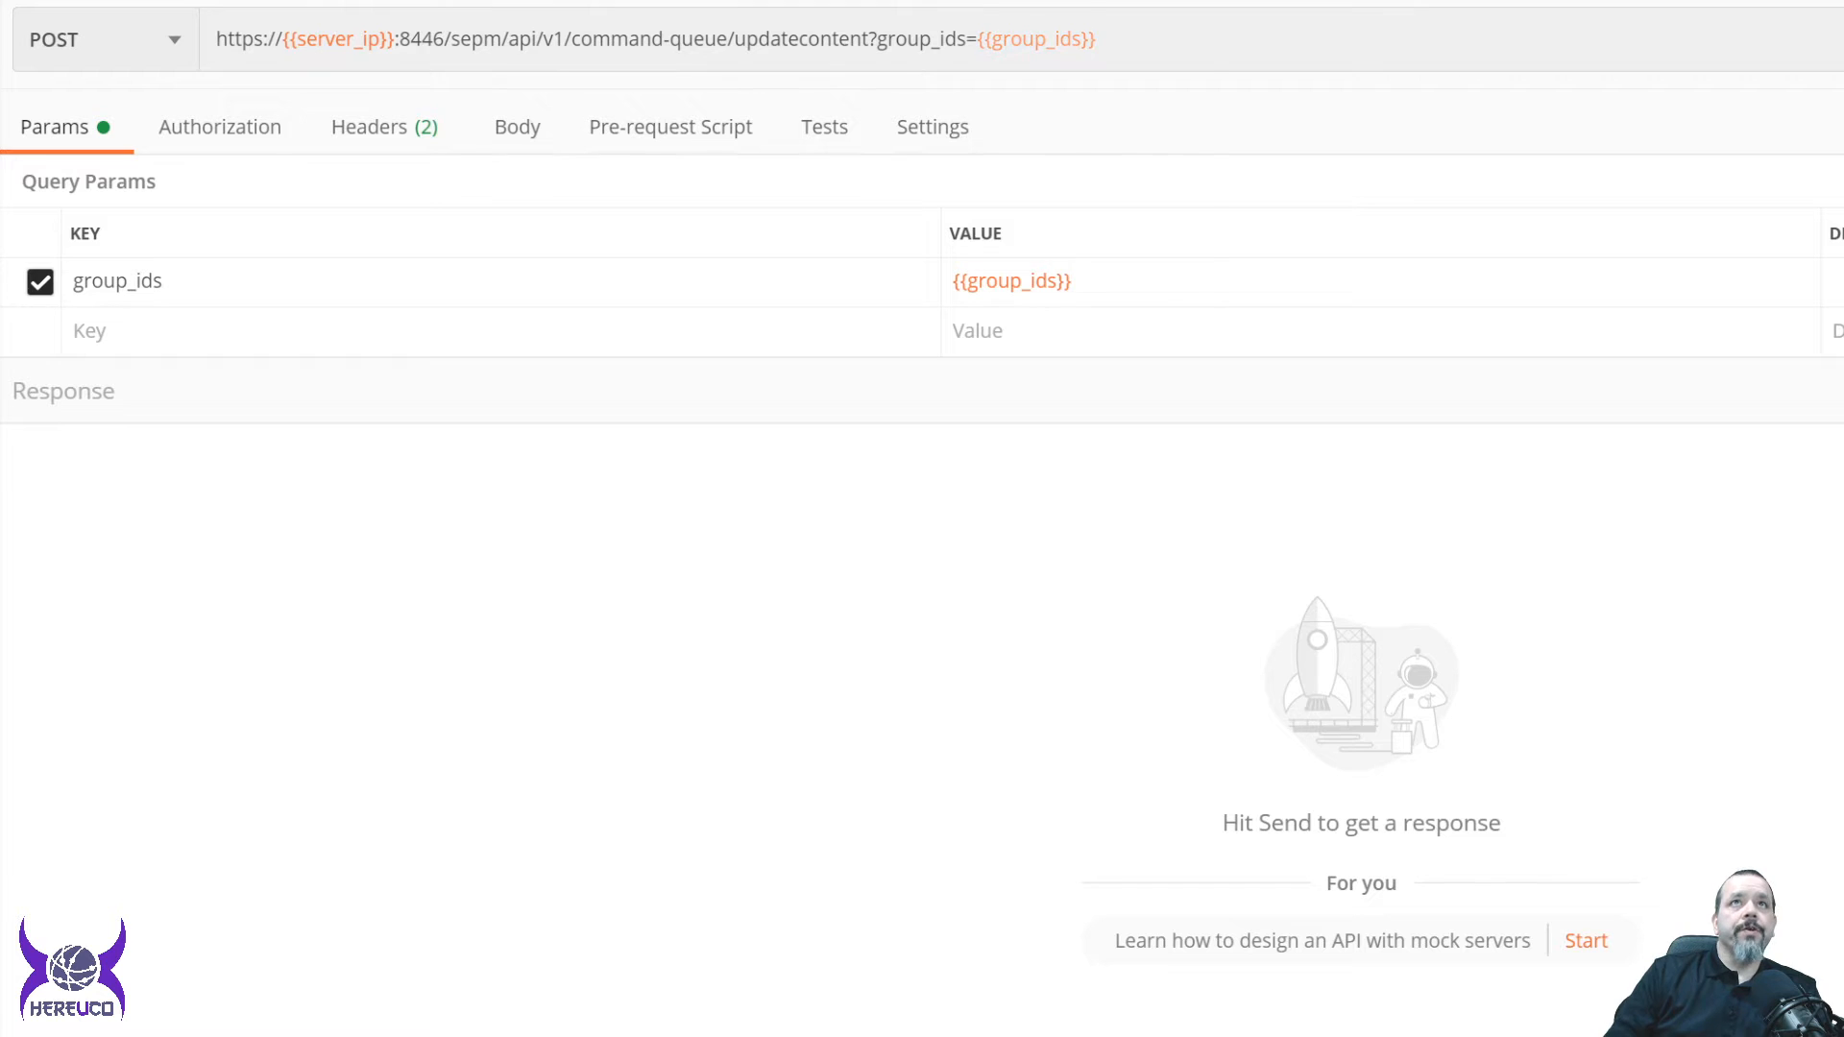
pyautogui.moveTo(1031, 48)
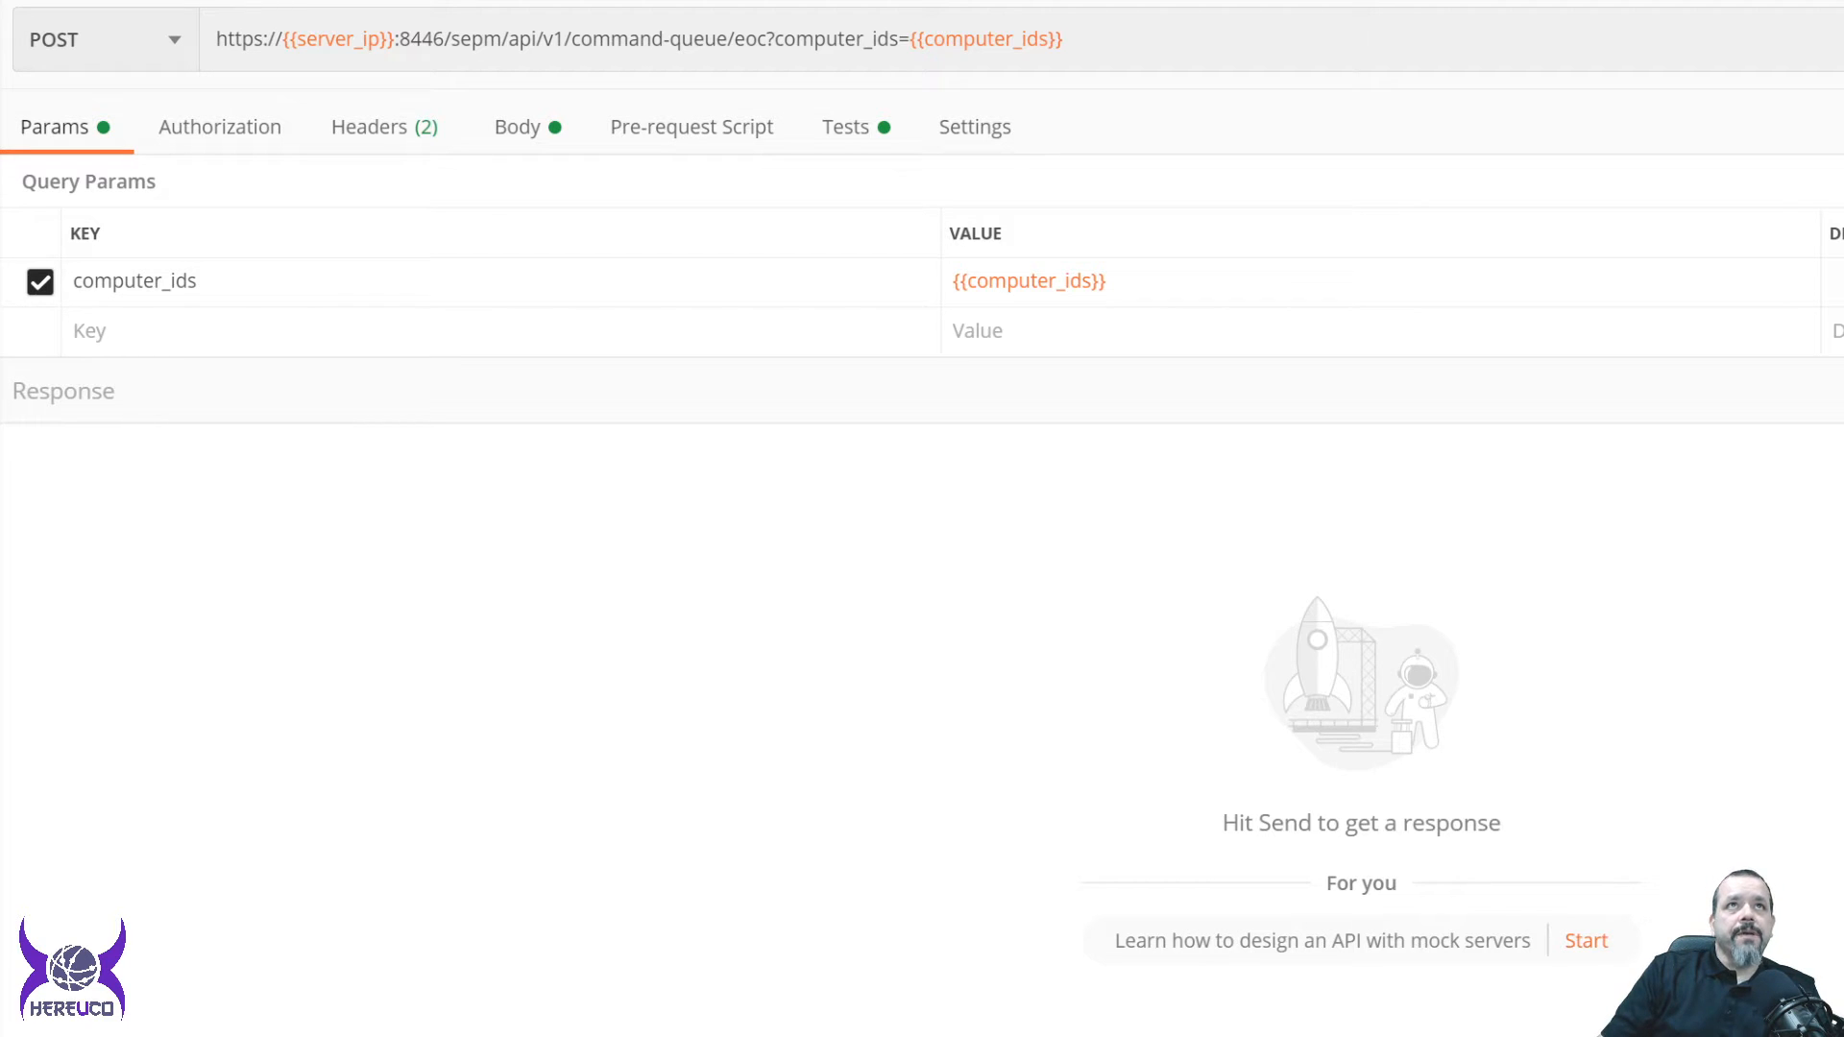
# Review the XML body of the command-queue/eoc request for {{computer_ids}}, focusing on the ScanType, RemediationAction and SHA256 hash values.
pyautogui.click(517, 127)
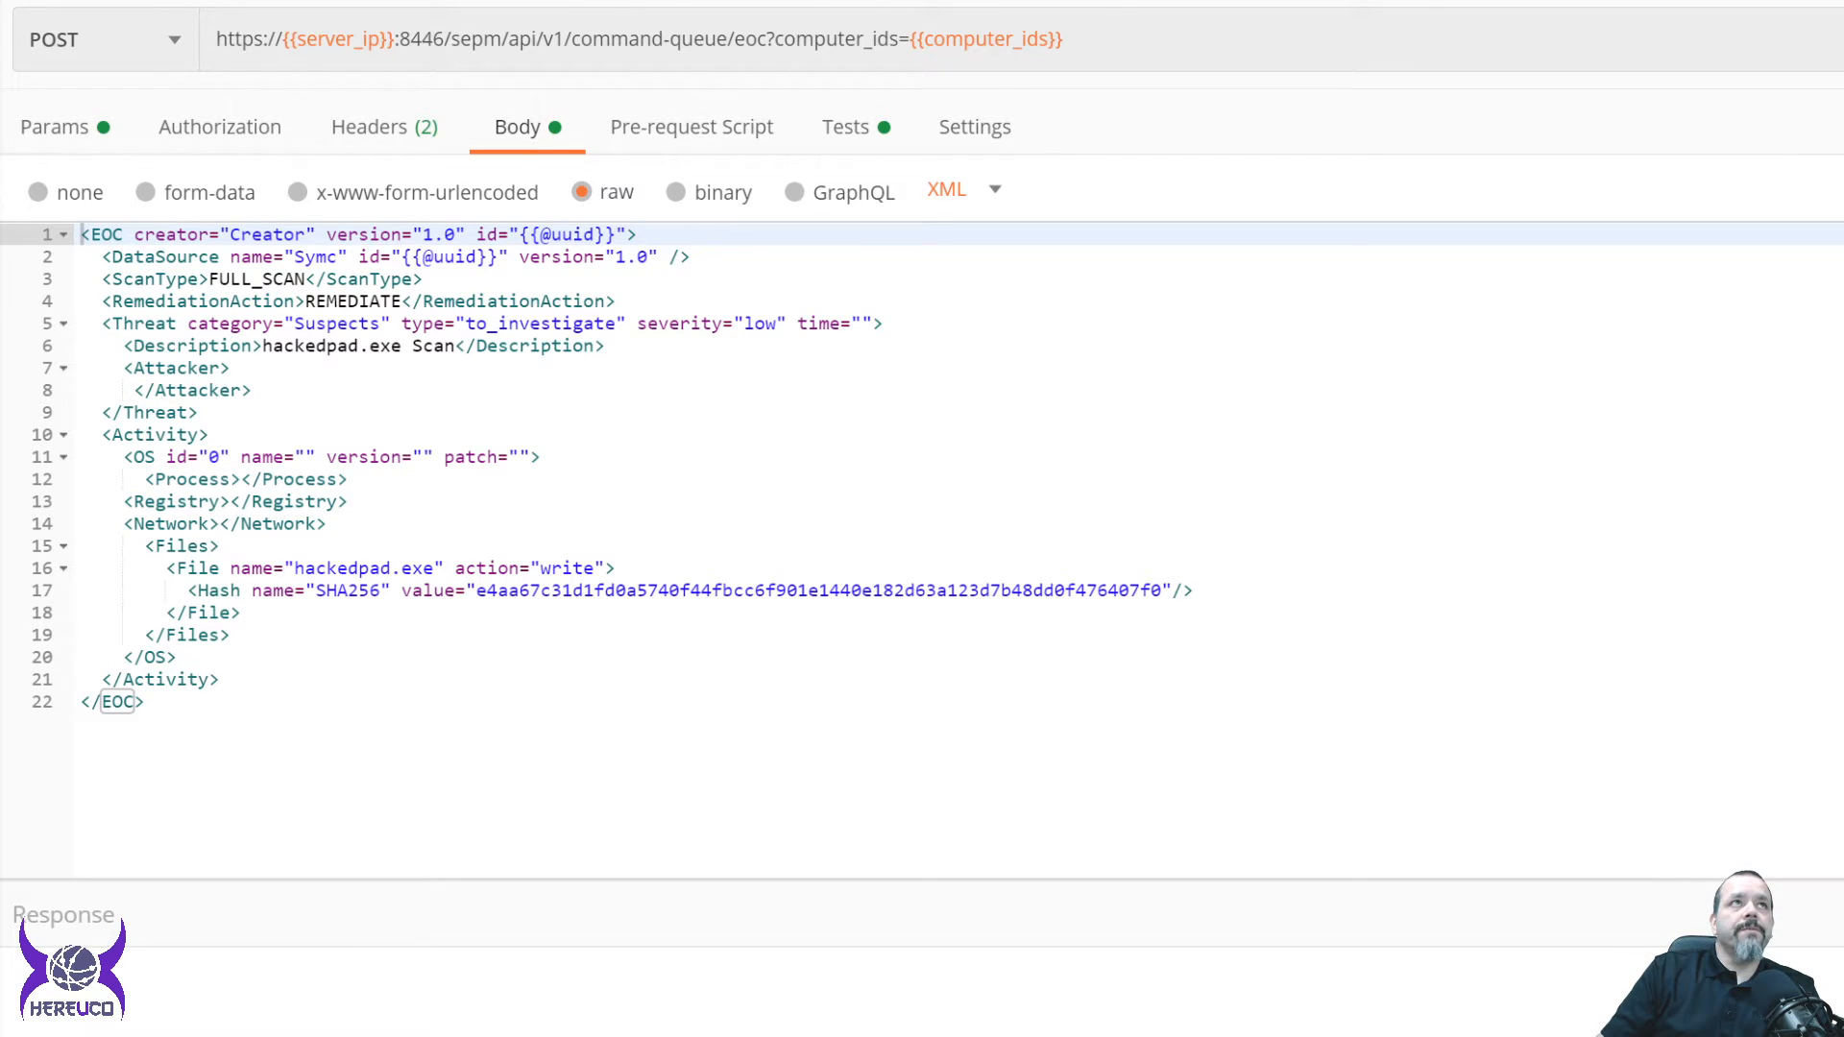
pyautogui.moveTo(146, 702); pyautogui.dragTo(82, 235)
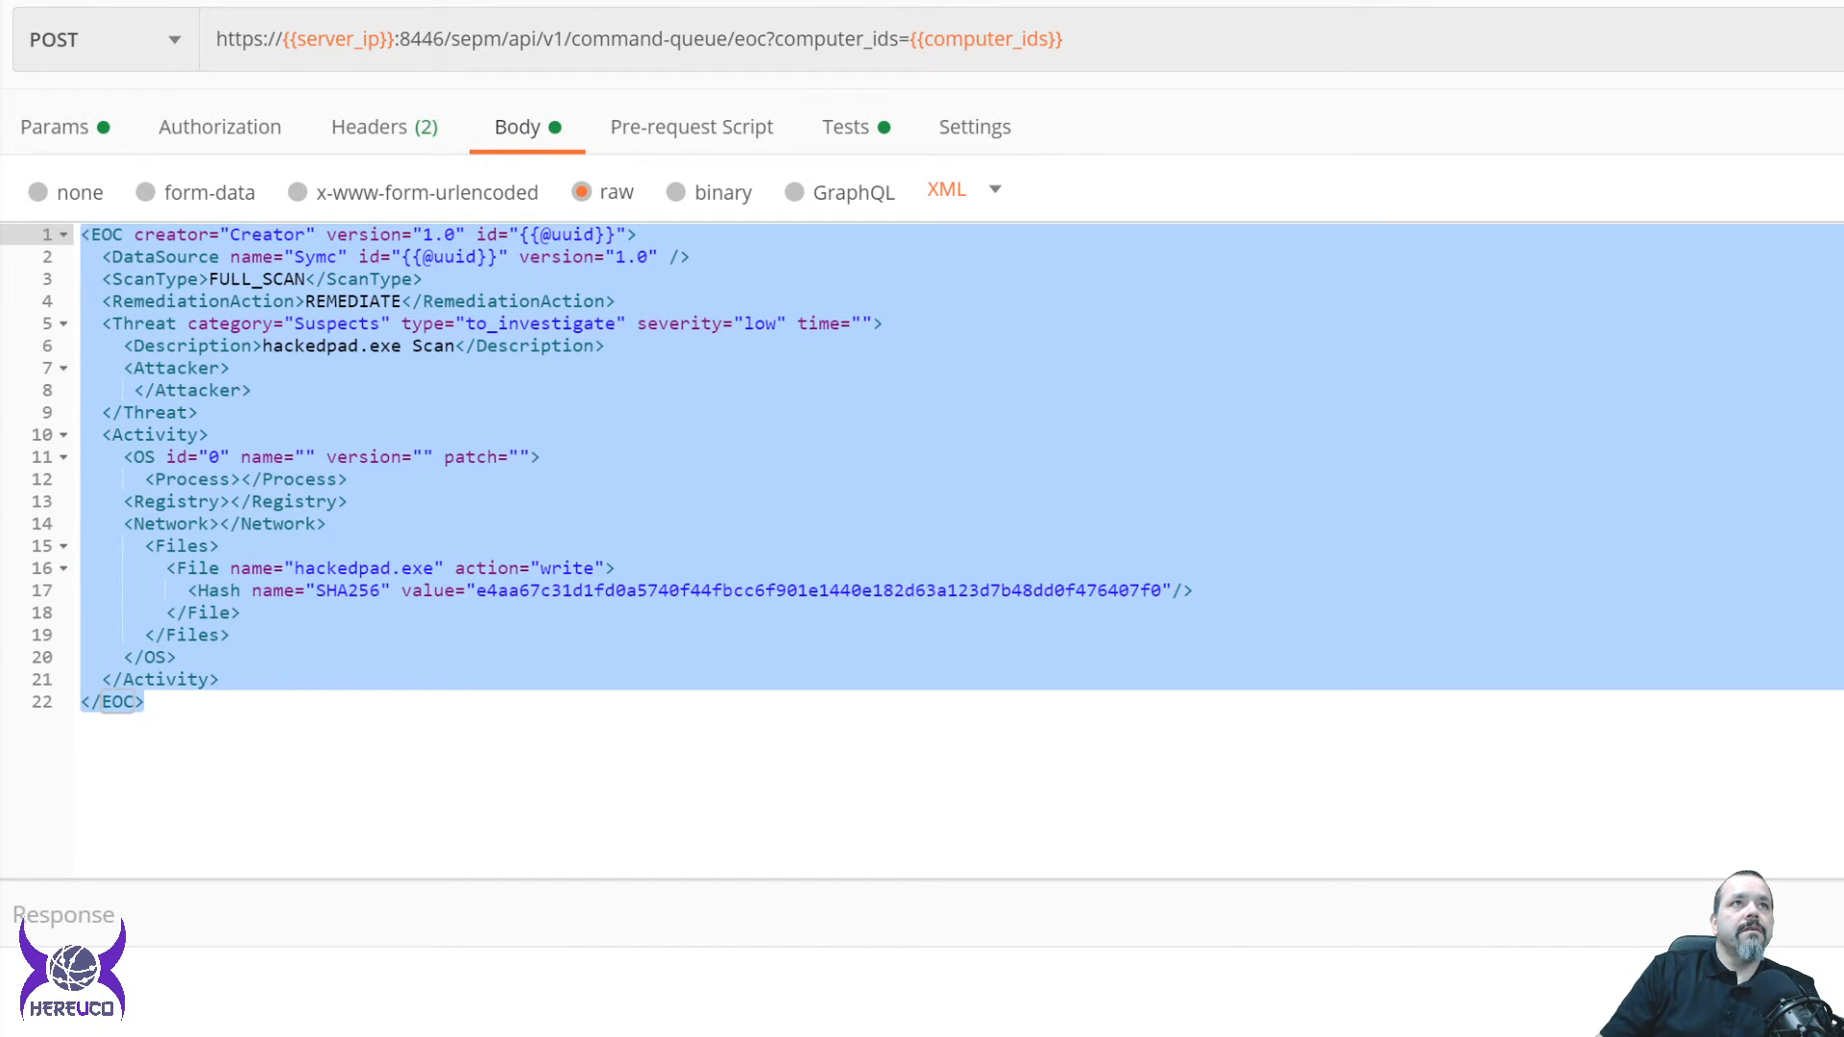
pyautogui.click(199, 412)
pyautogui.doubleClick(256, 279)
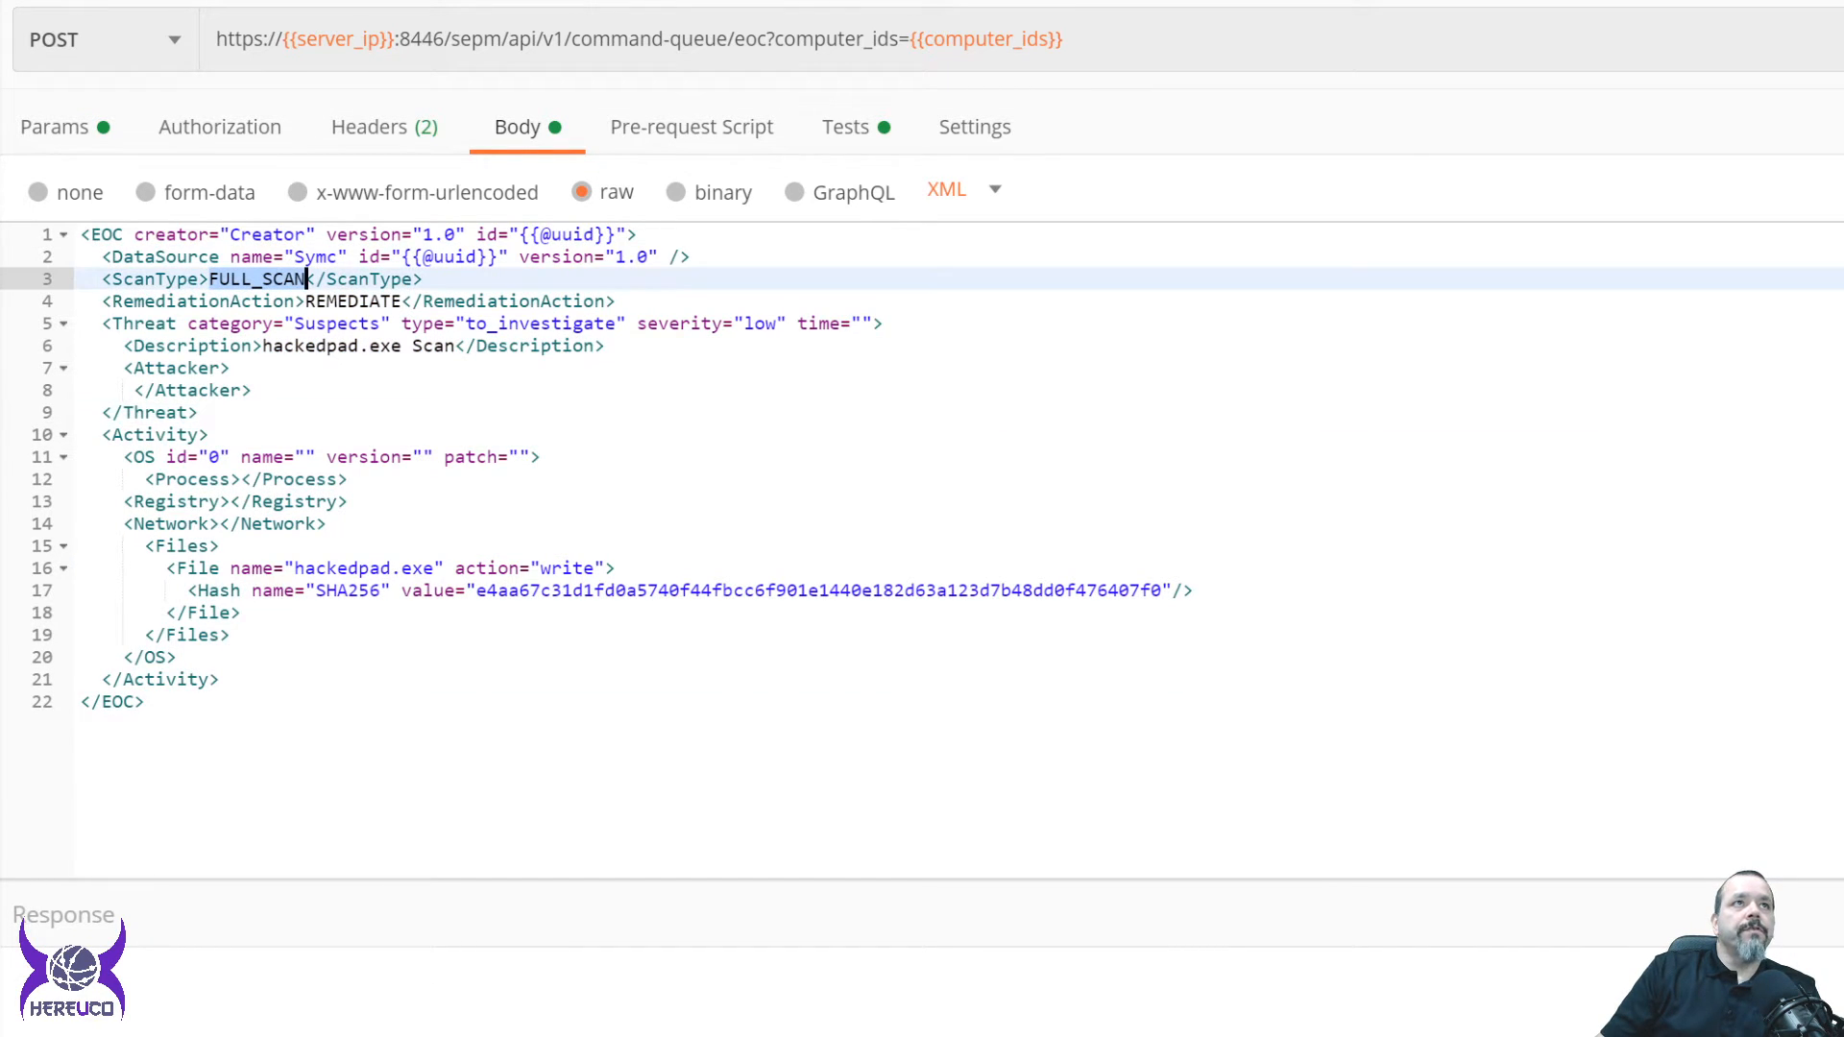
pyautogui.moveTo(979, 50)
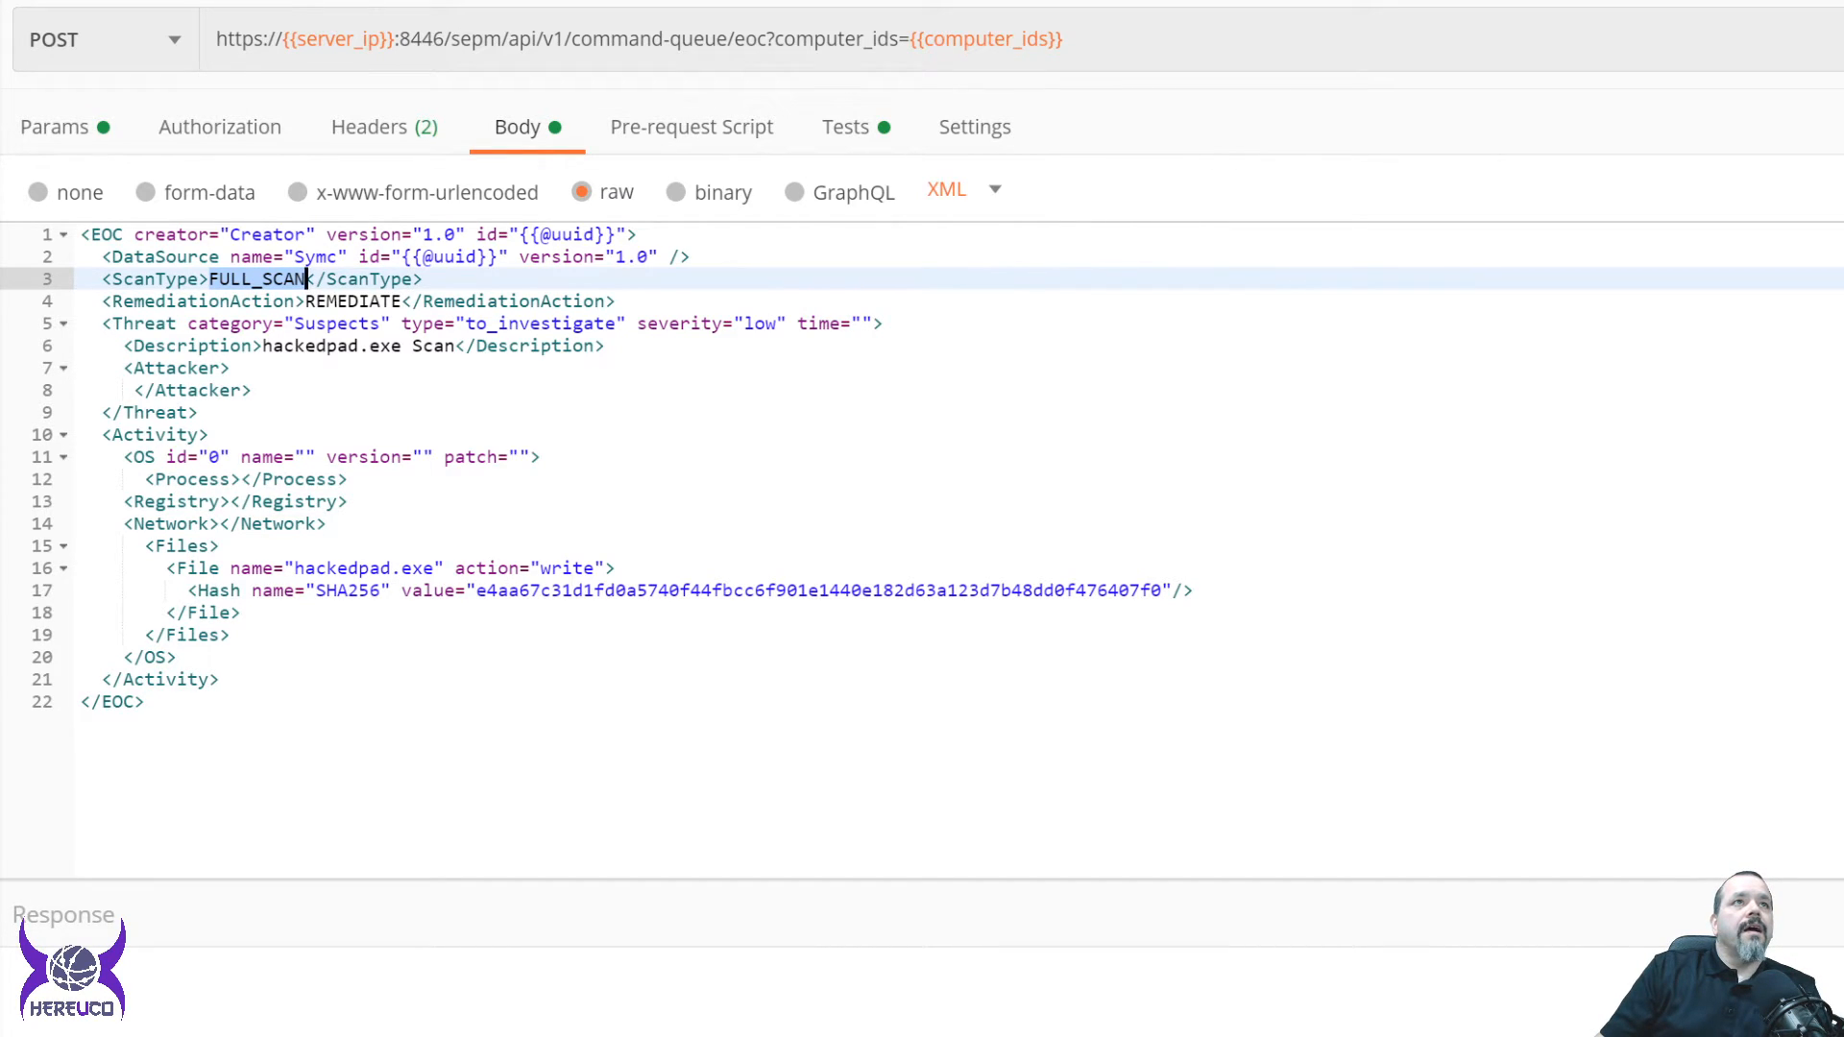
pyautogui.press('Down')
pyautogui.hotkey('ctrl', 'shift', 'Right')
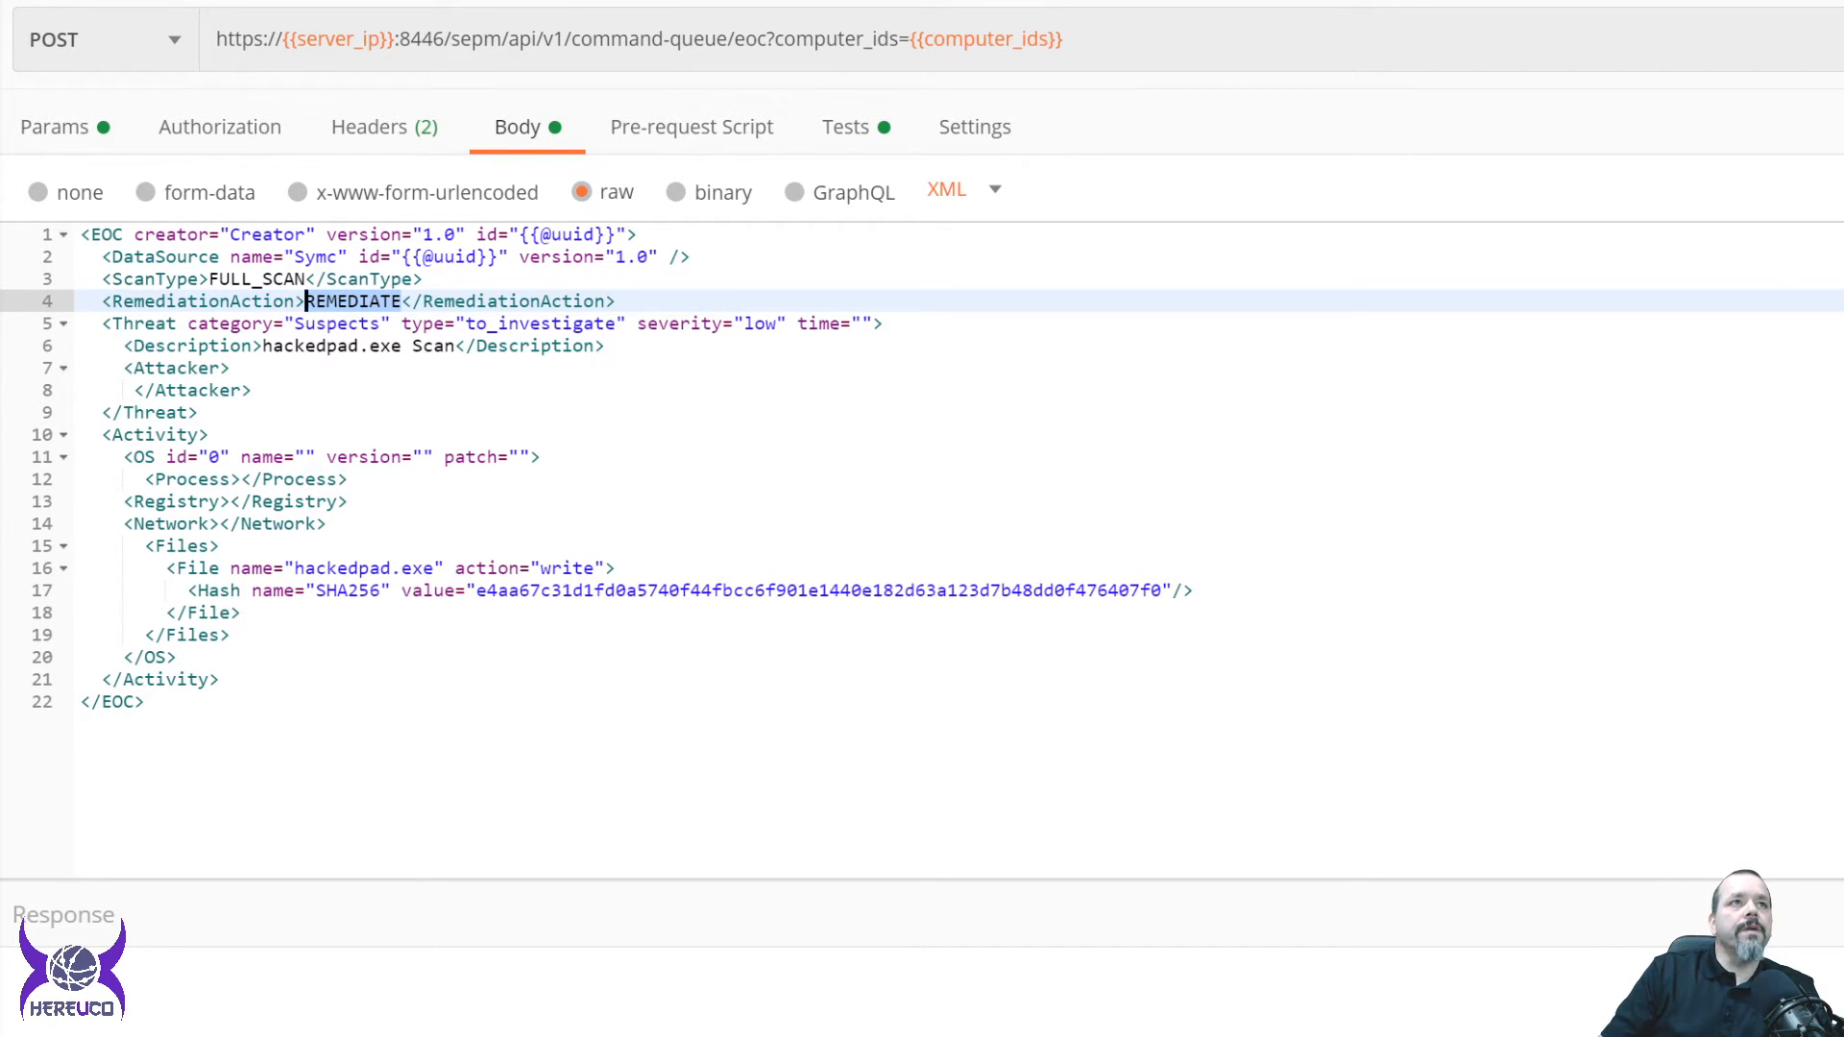
pyautogui.moveTo(477, 590); pyautogui.dragTo(1162, 589)
pyautogui.click(350, 479)
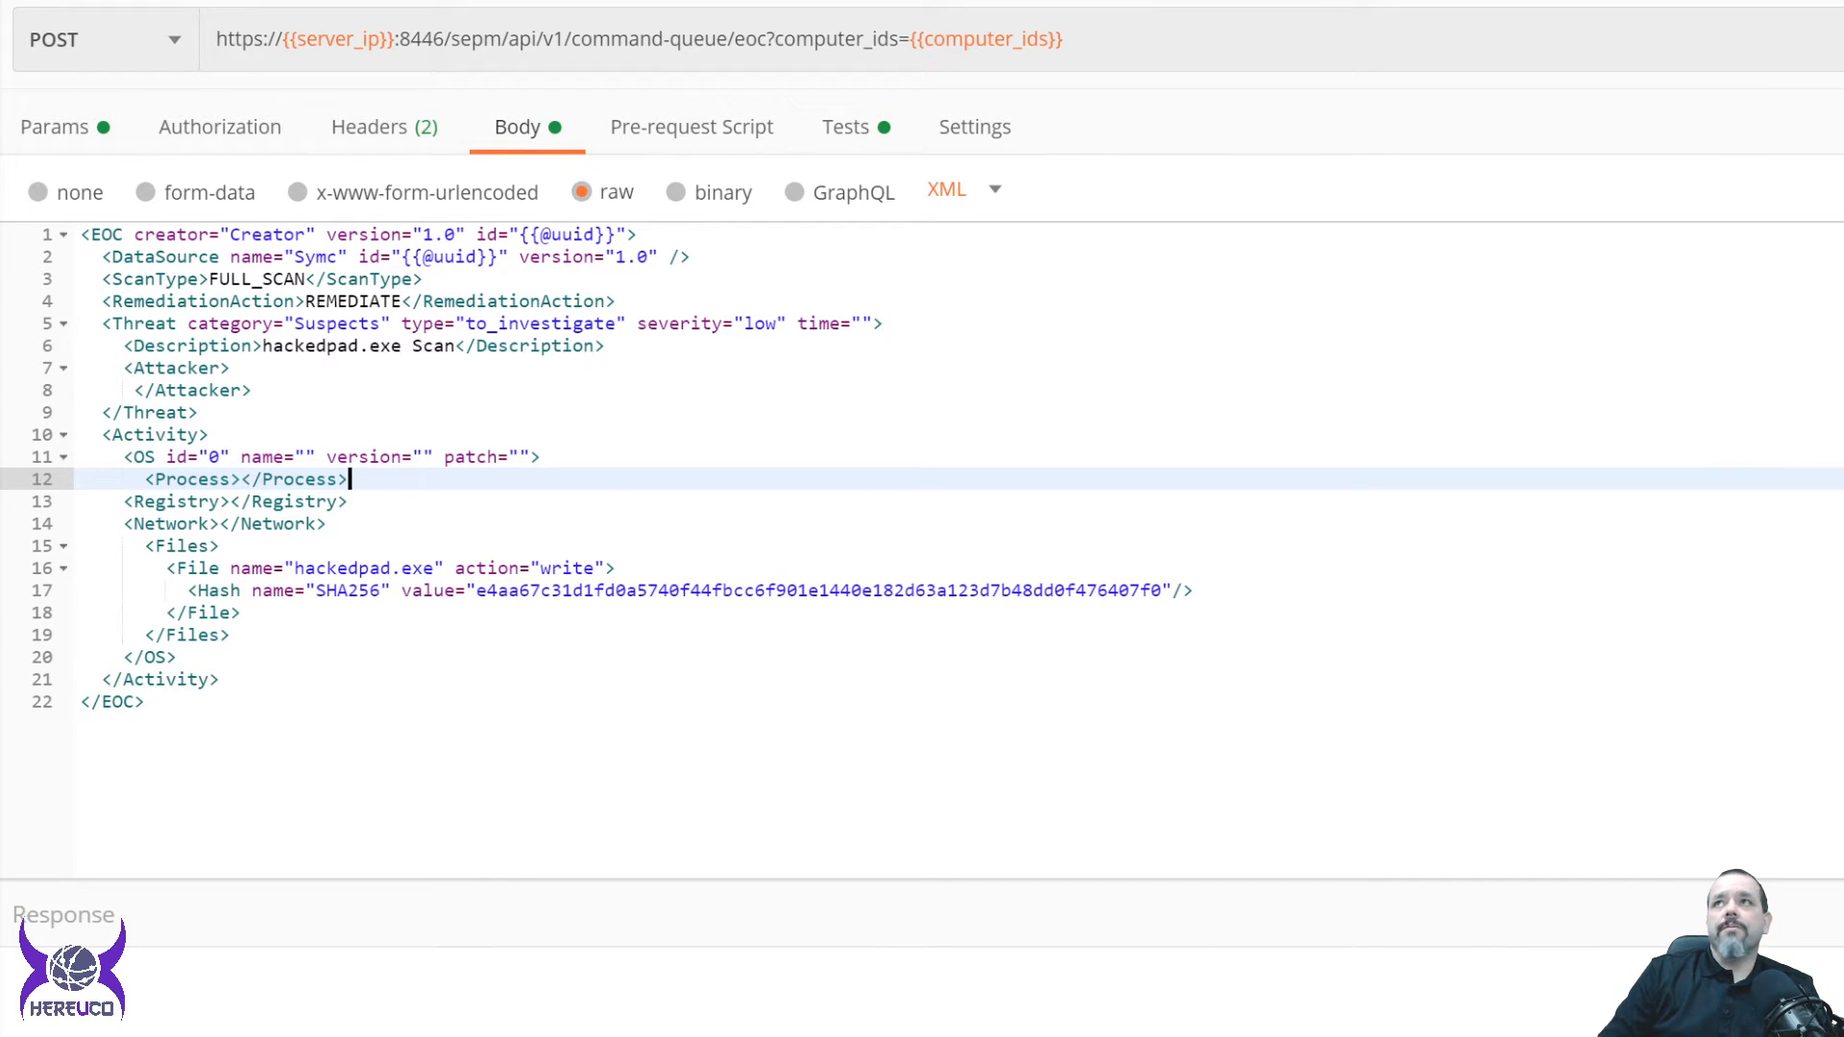
# Send the command-queue/eoc scan requests for {{group_ids}} and for a full scan of {{computer_ids}}.
pyautogui.hotkey('ctrl', 'Return')
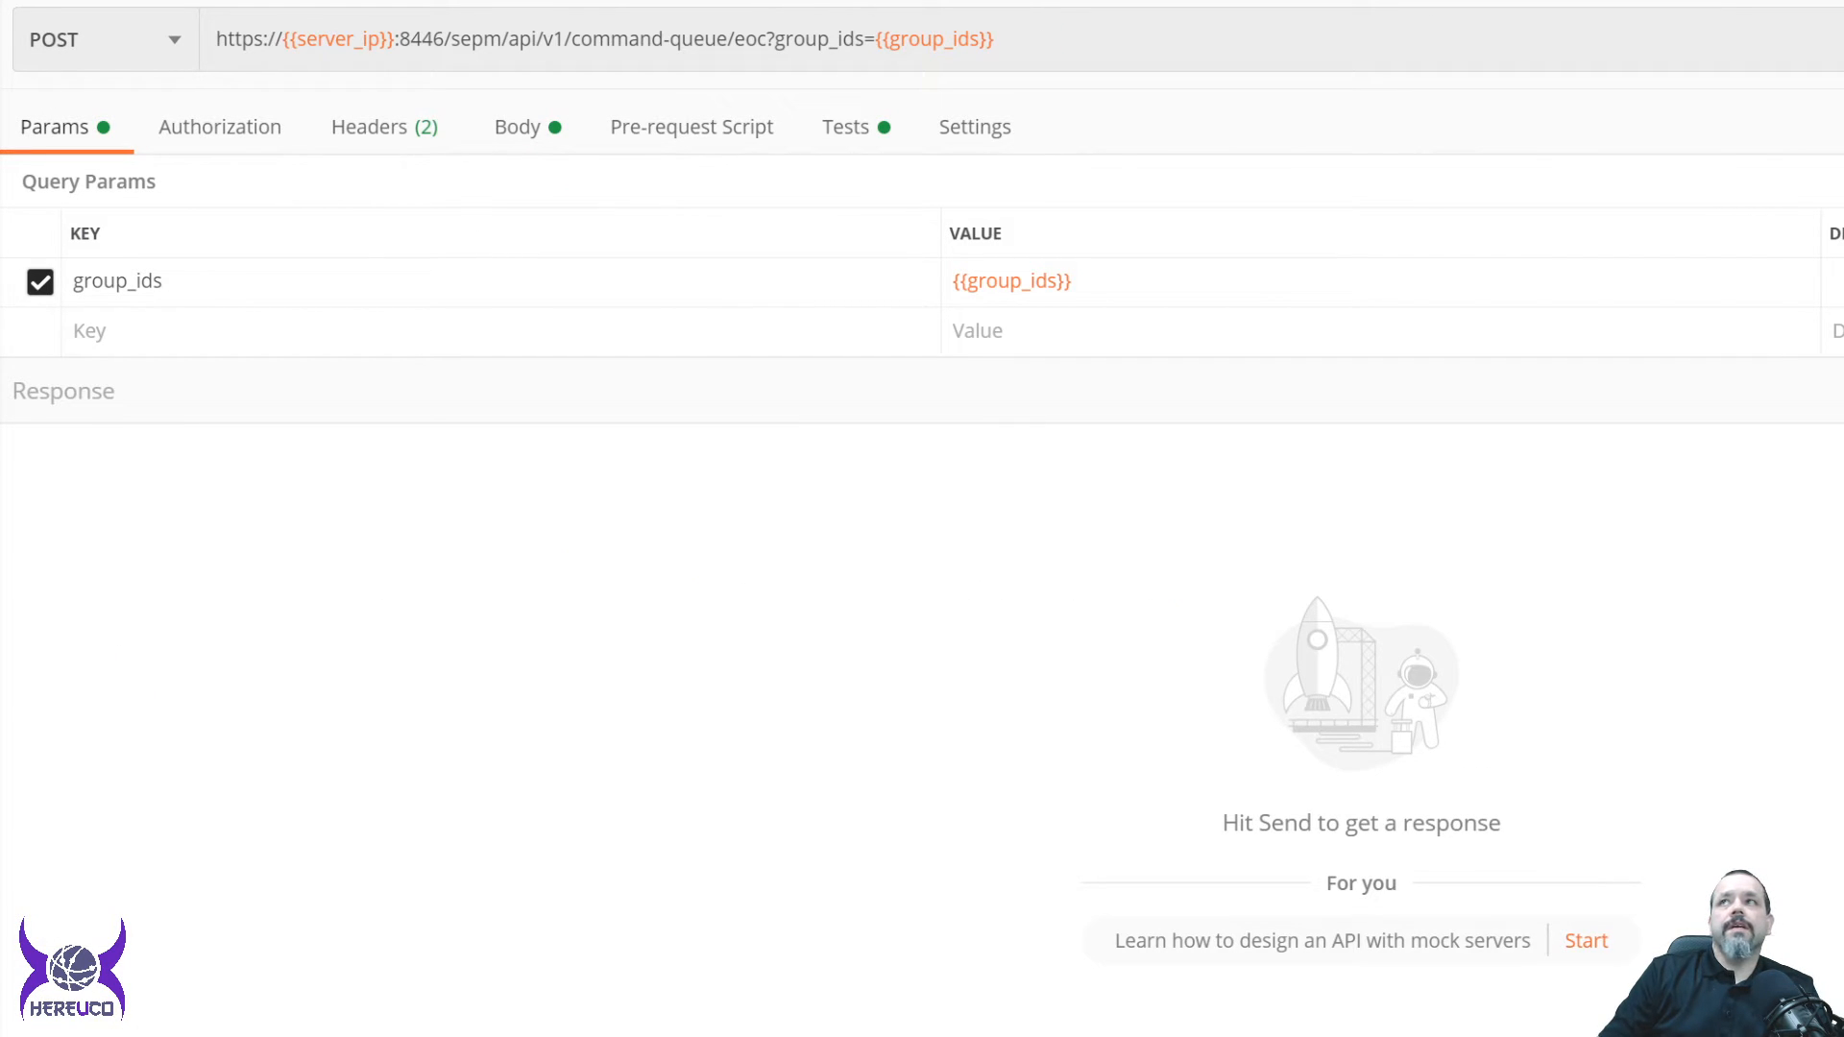
pyautogui.hotkey('ctrl', 'Return')
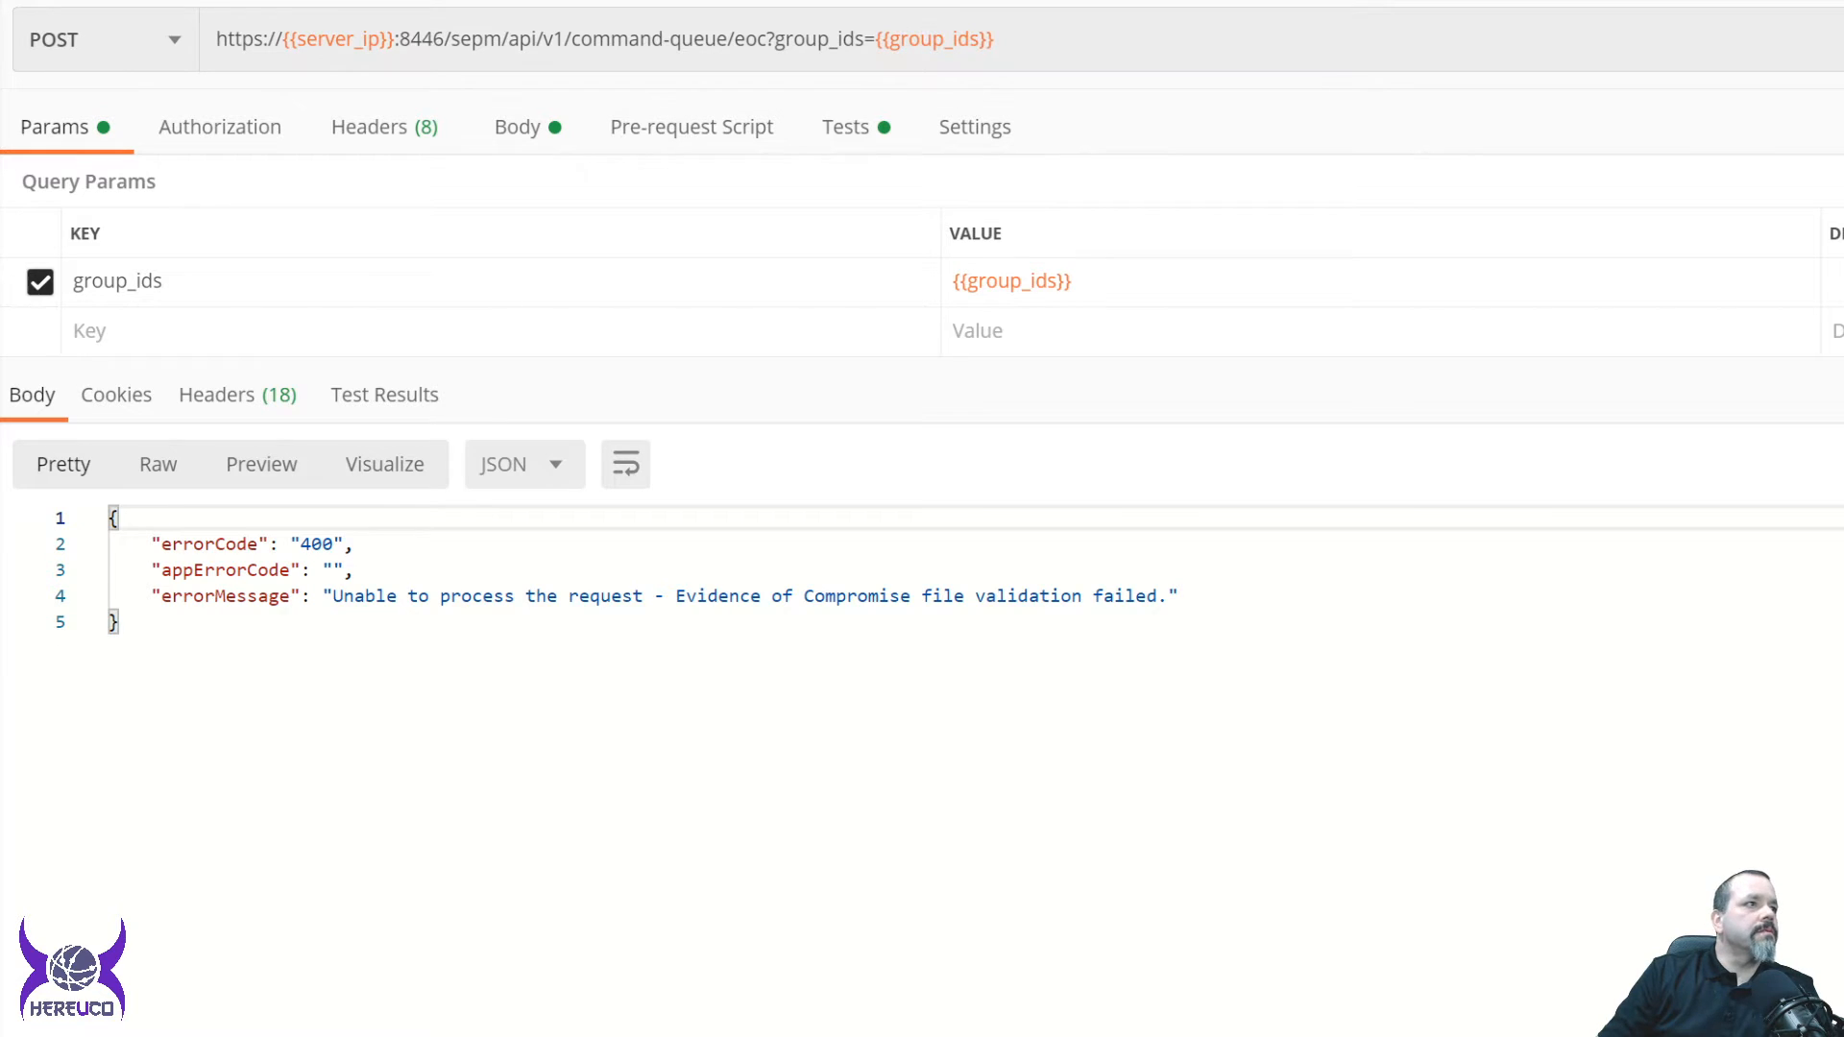
pyautogui.hotkey('ctrl', 't')
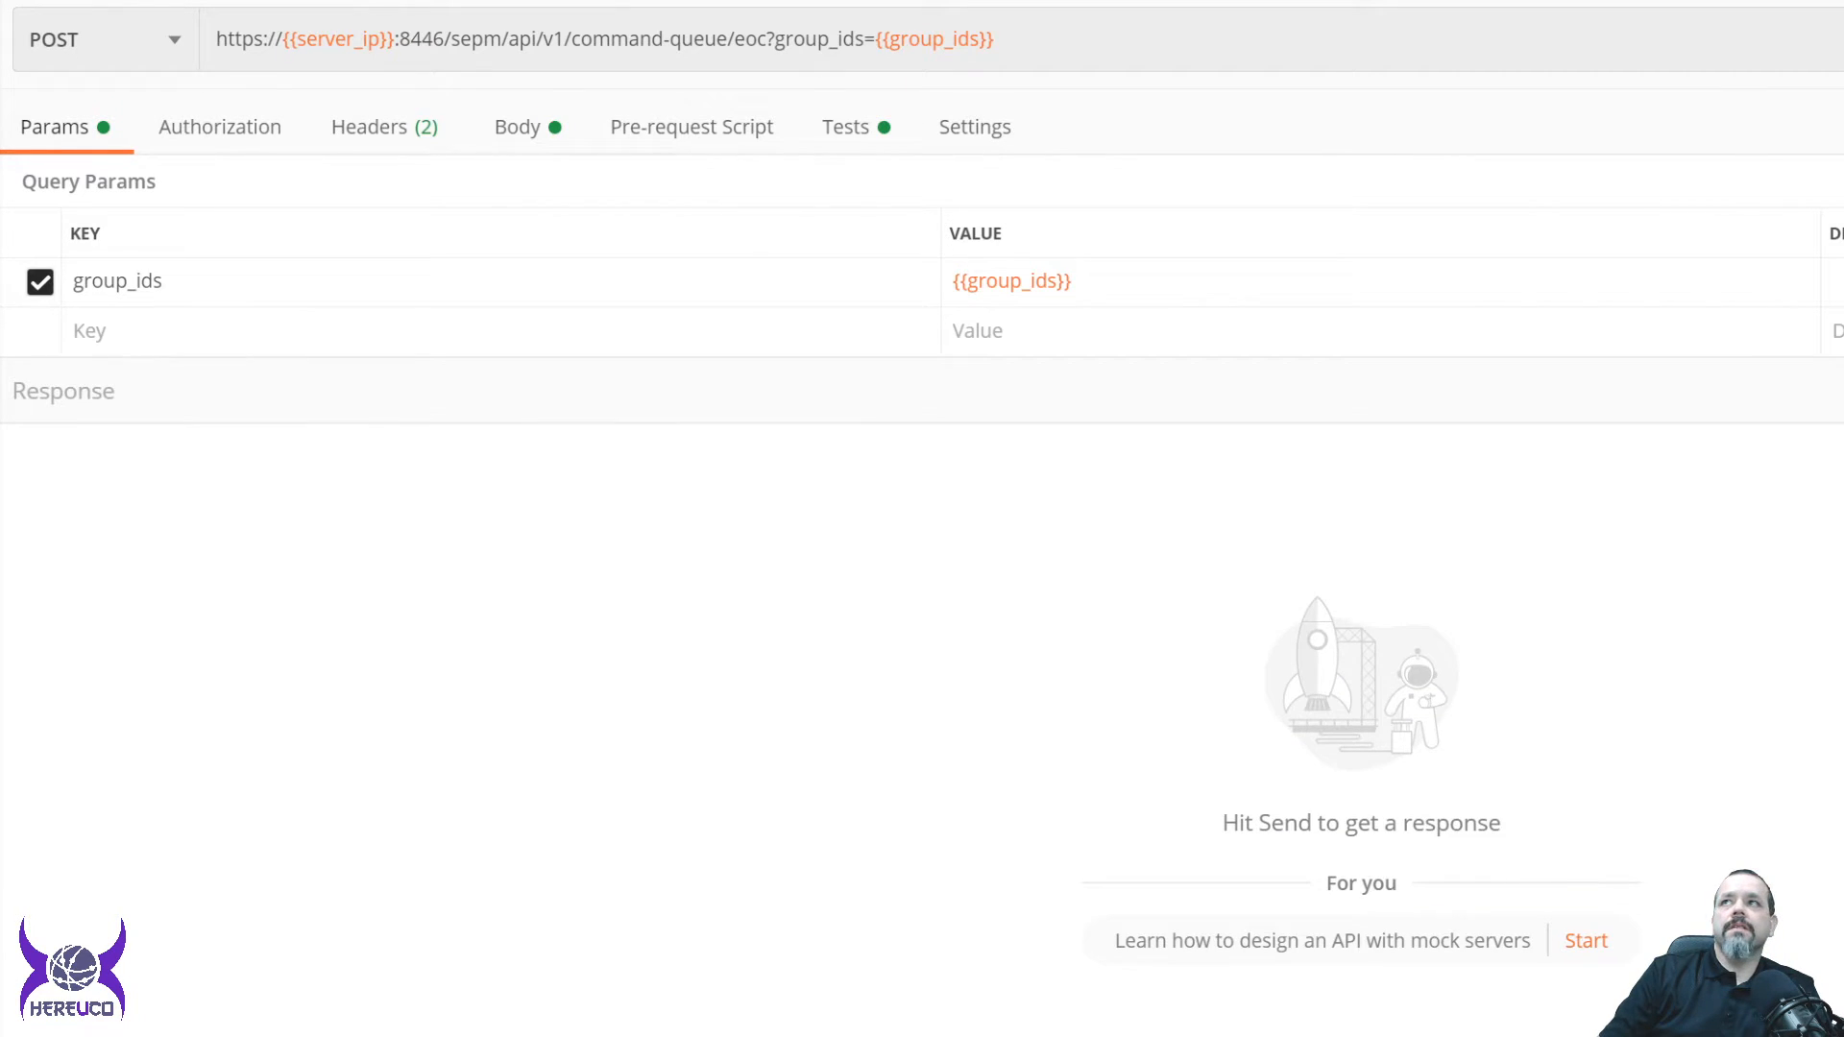
pyautogui.hotkey('ctrl', 'Return')
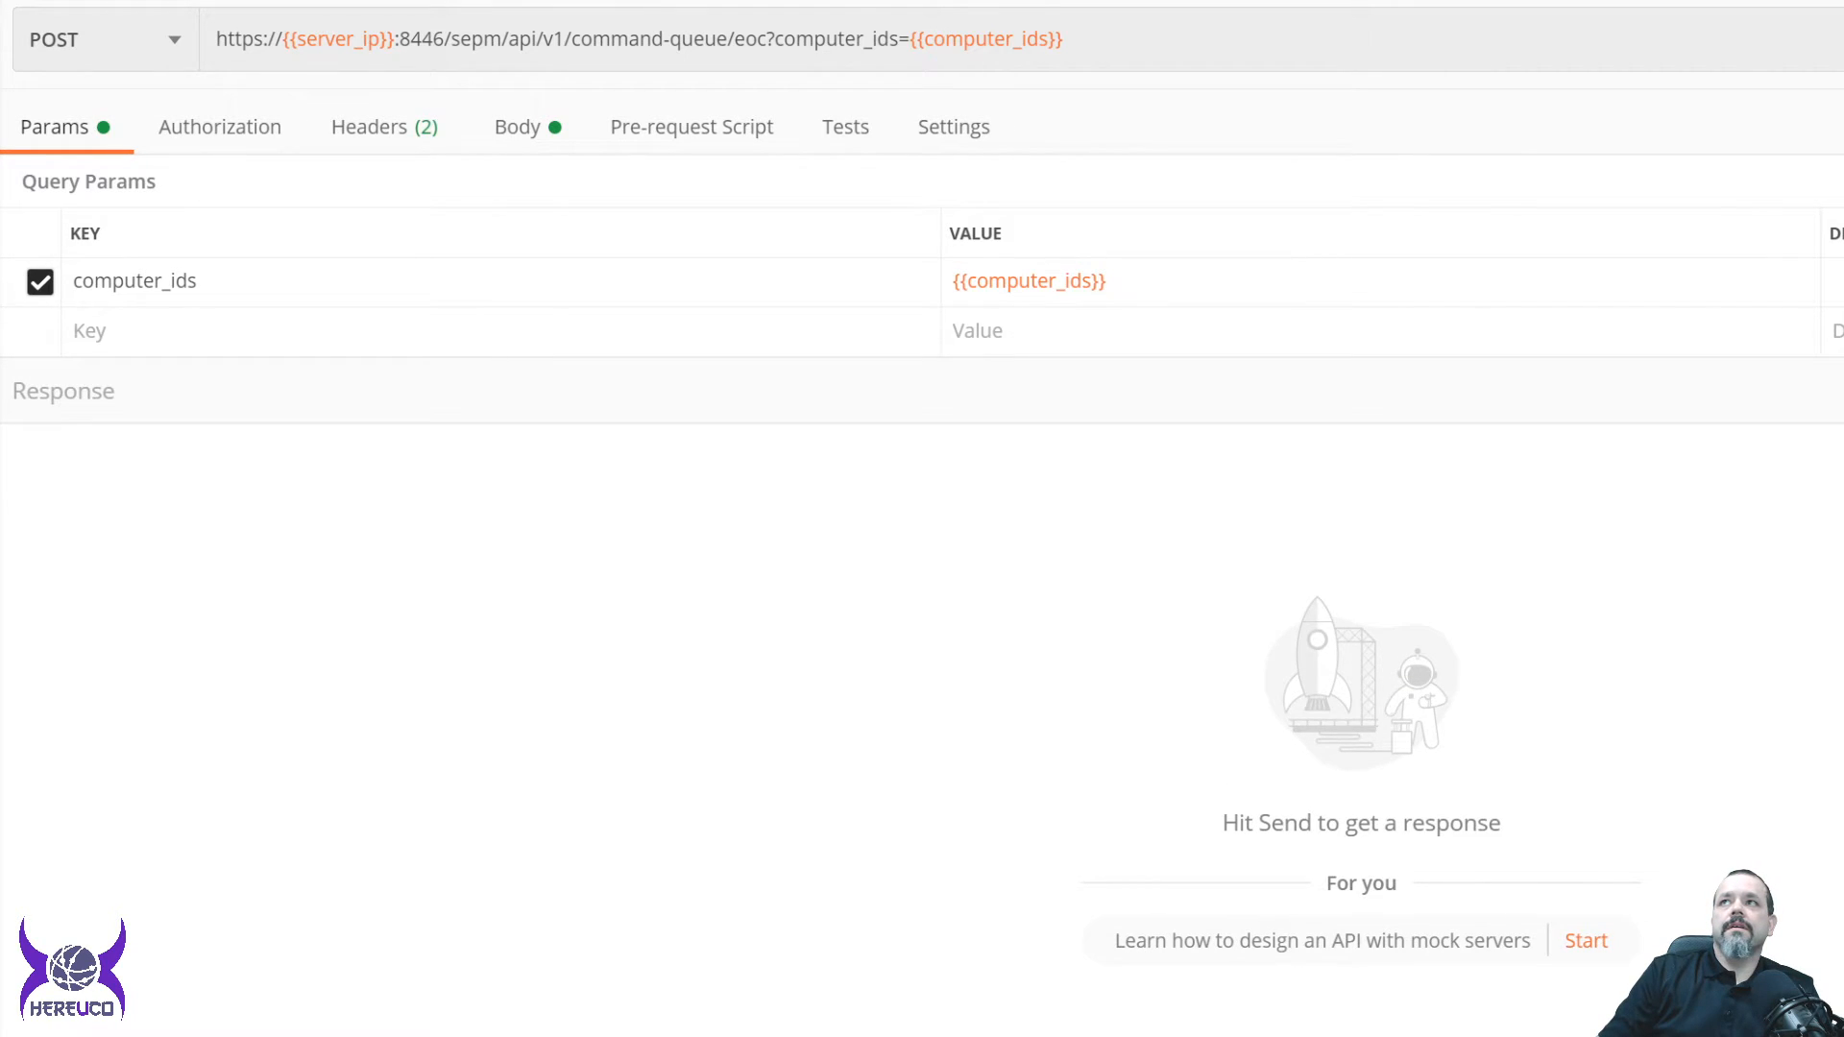
pyautogui.hotkey('ctrl', 'Return')
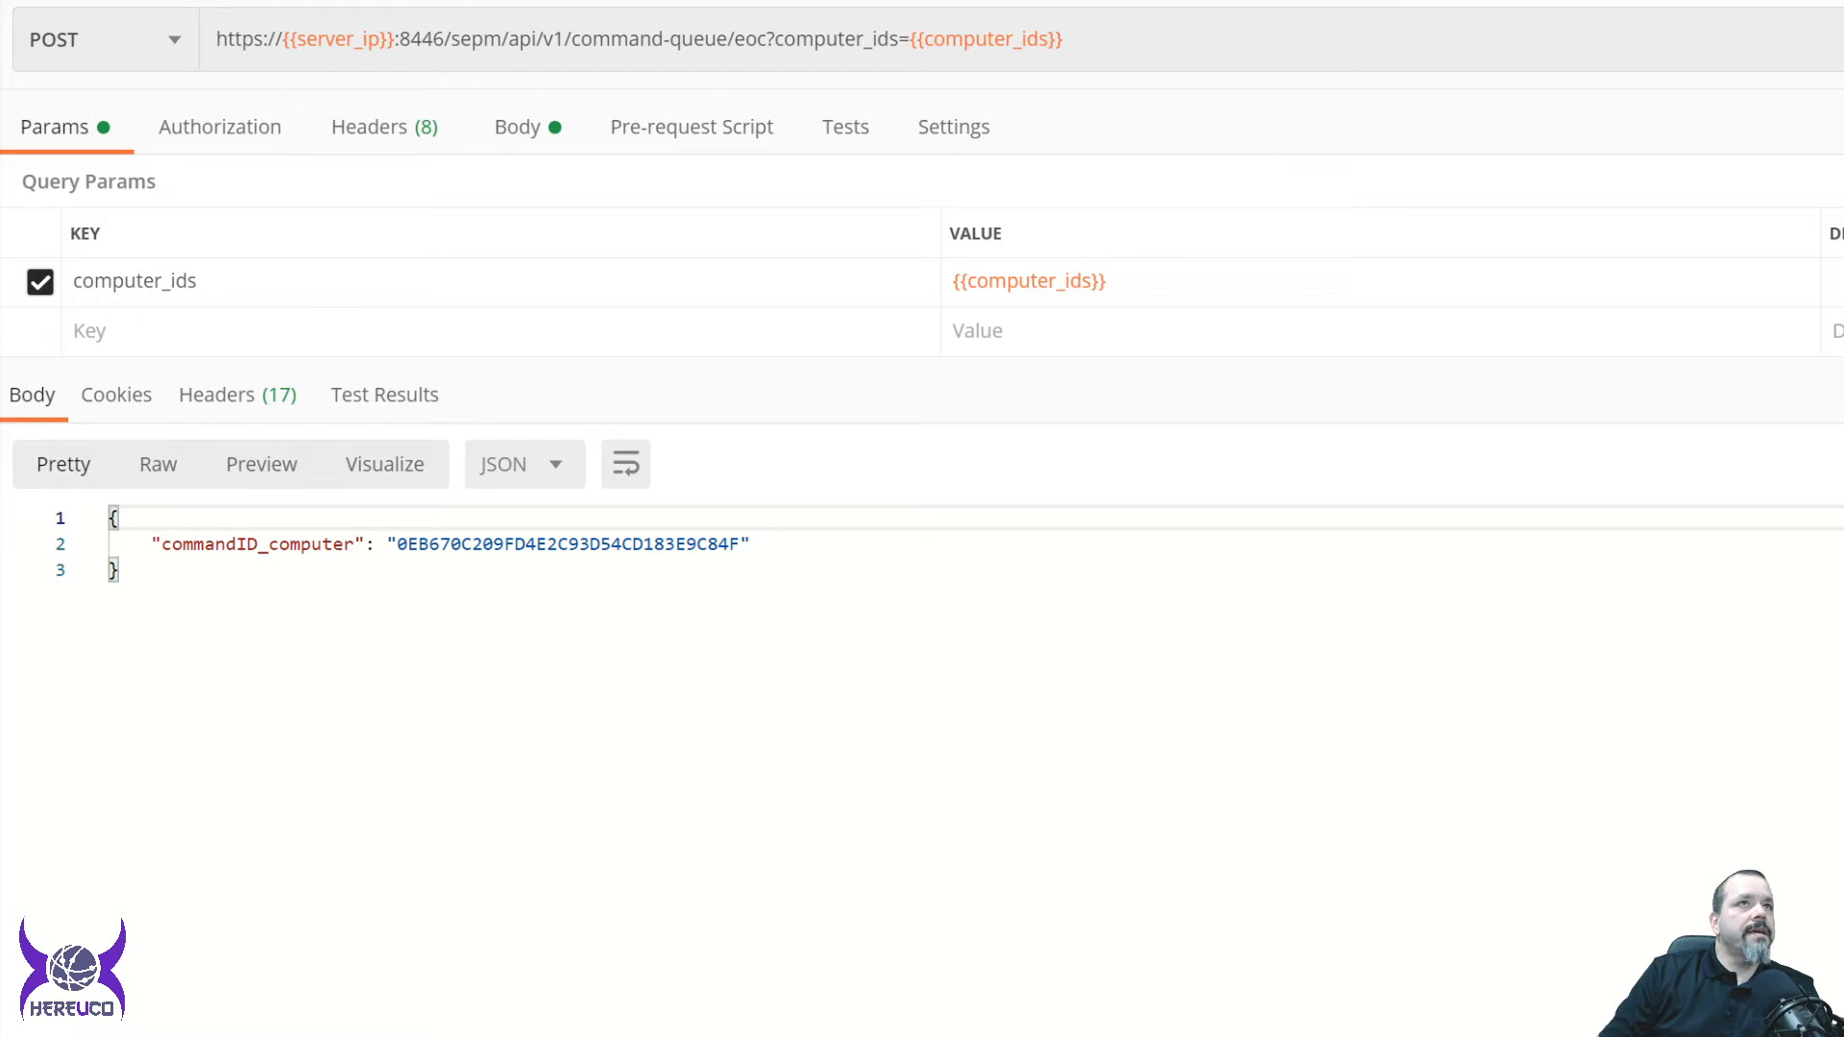
# Compare the XML bodies of the eoc scan requests, highlighting the RemediationAction line in the version with remediation.
pyautogui.click(516, 127)
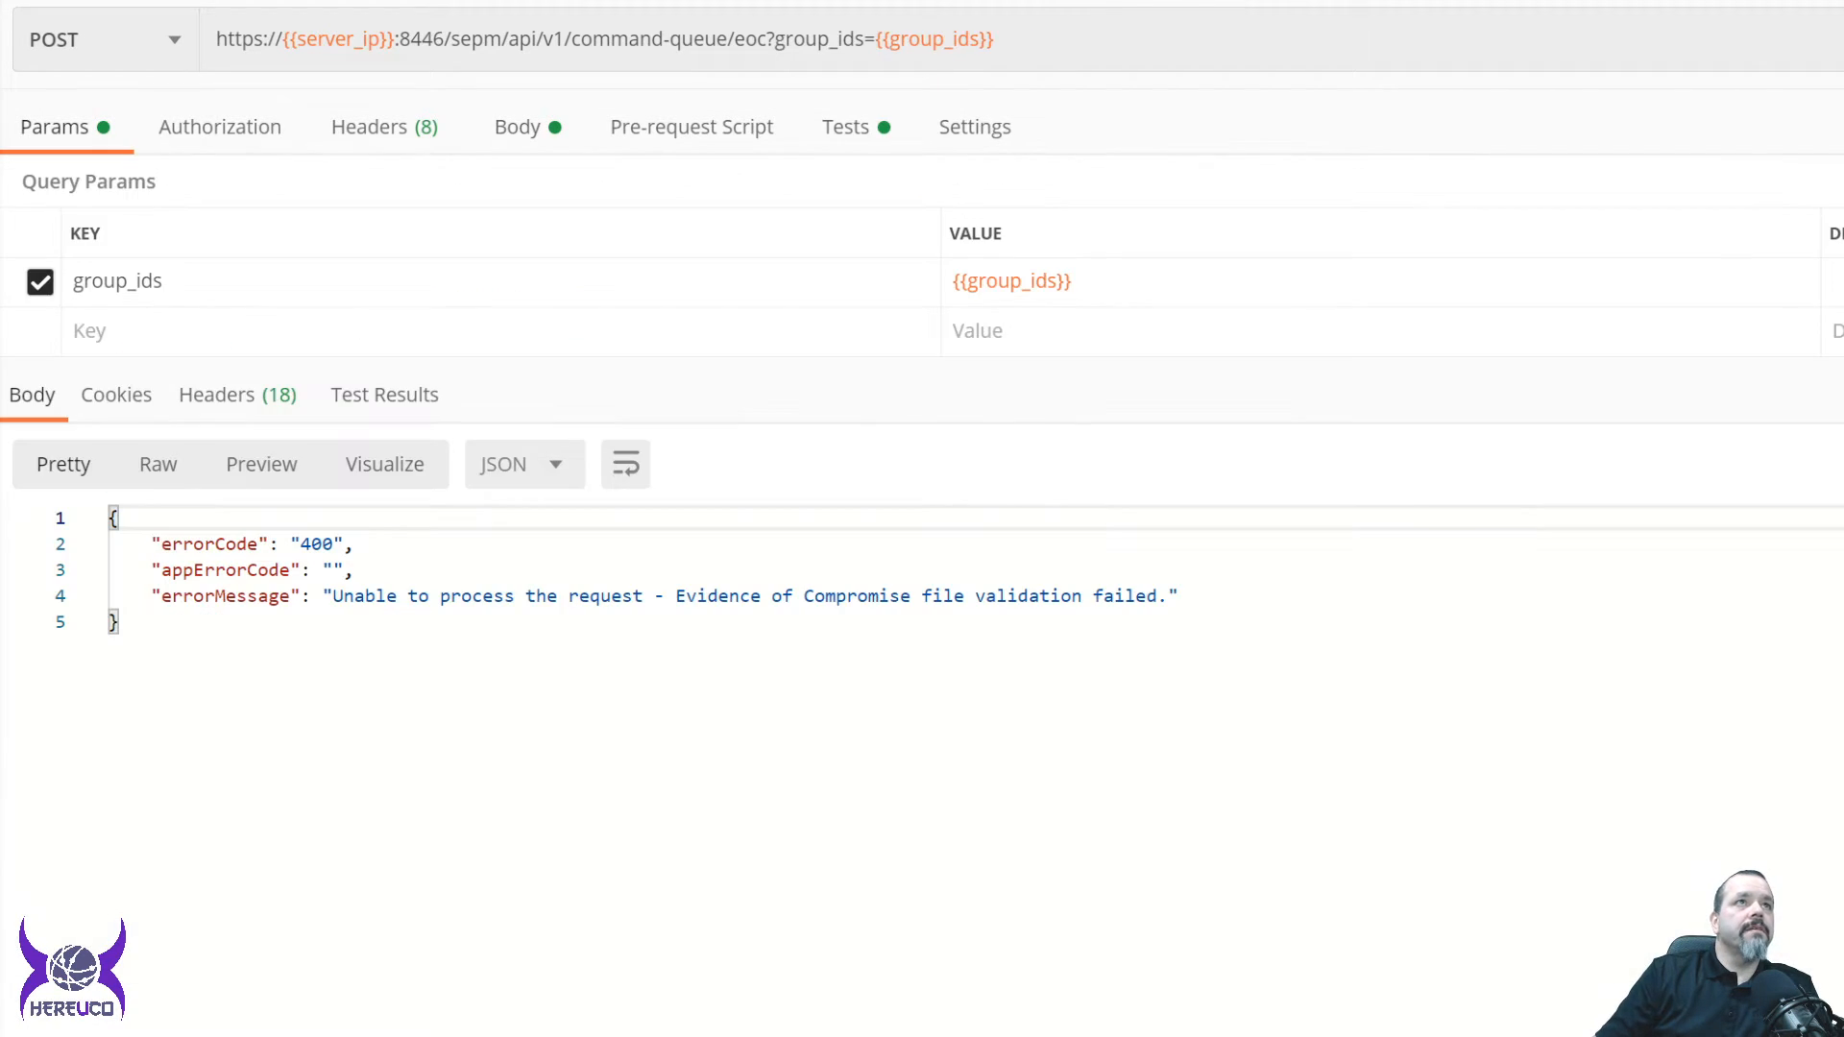
pyautogui.click(516, 127)
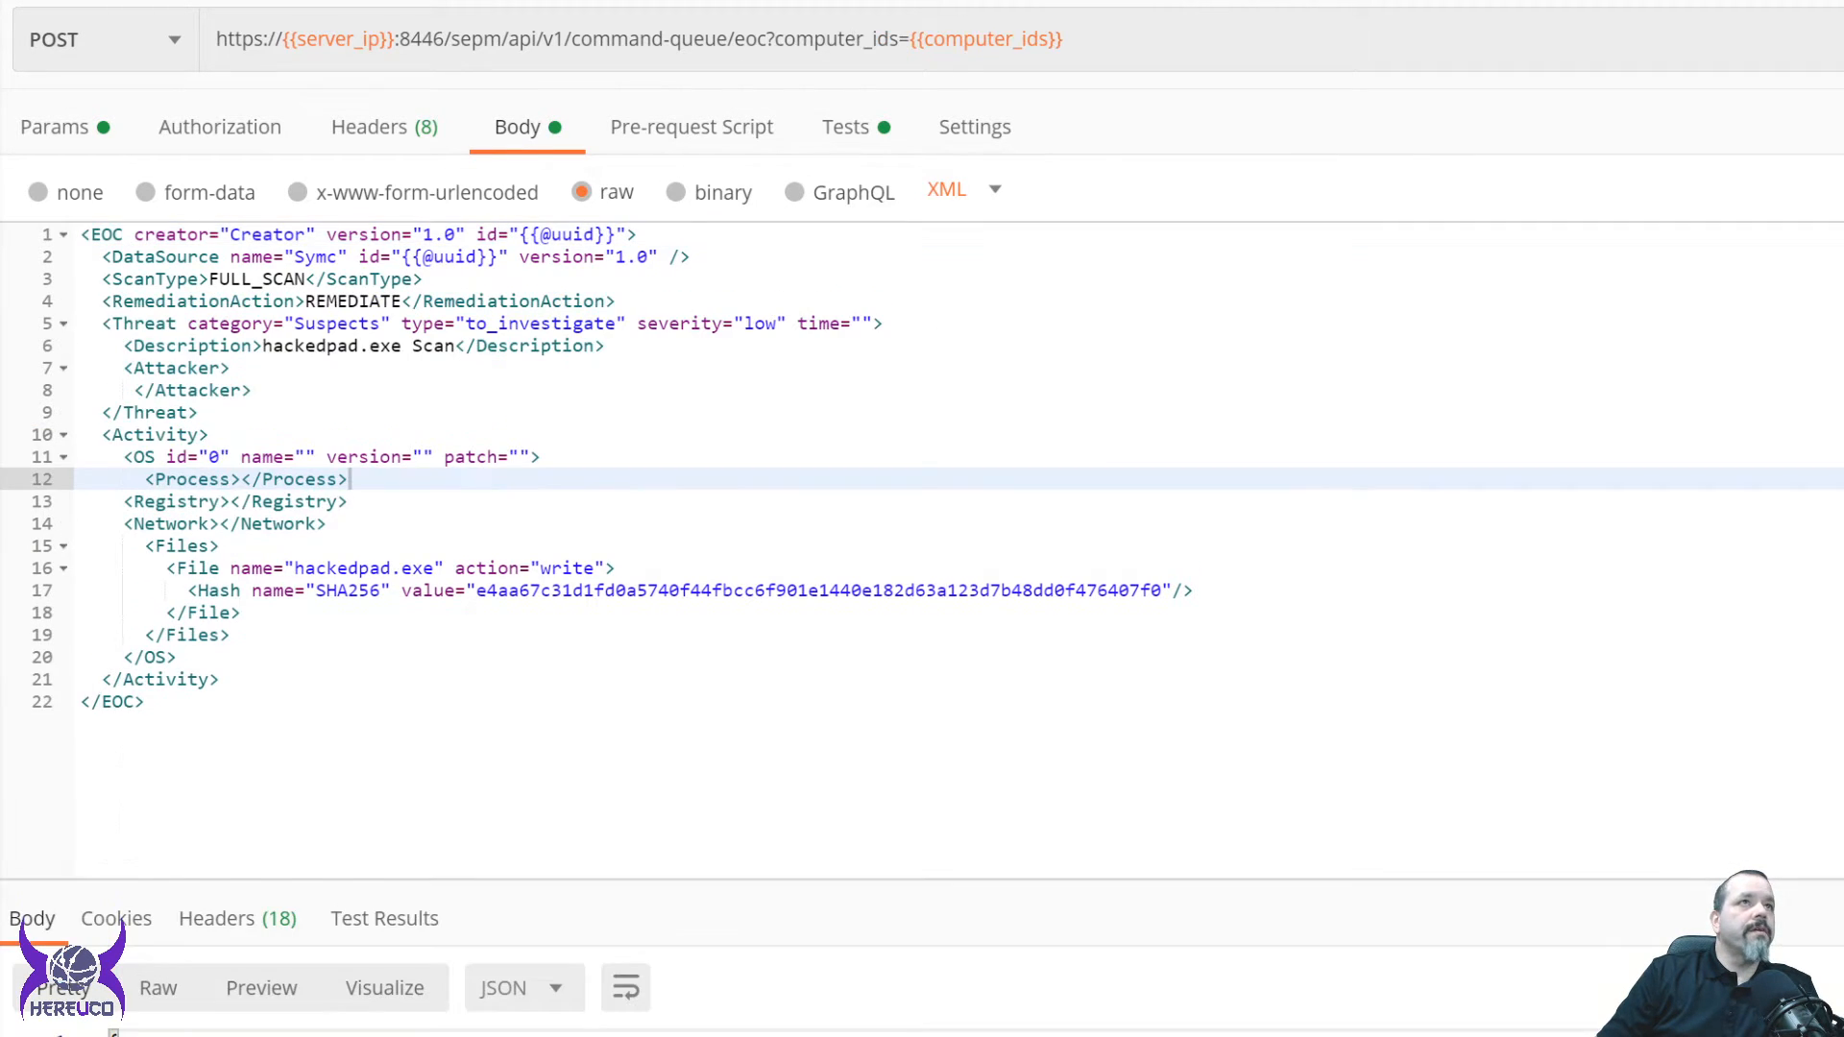
pyautogui.click(615, 301)
pyautogui.moveTo(615, 301); pyautogui.dragTo(103, 301)
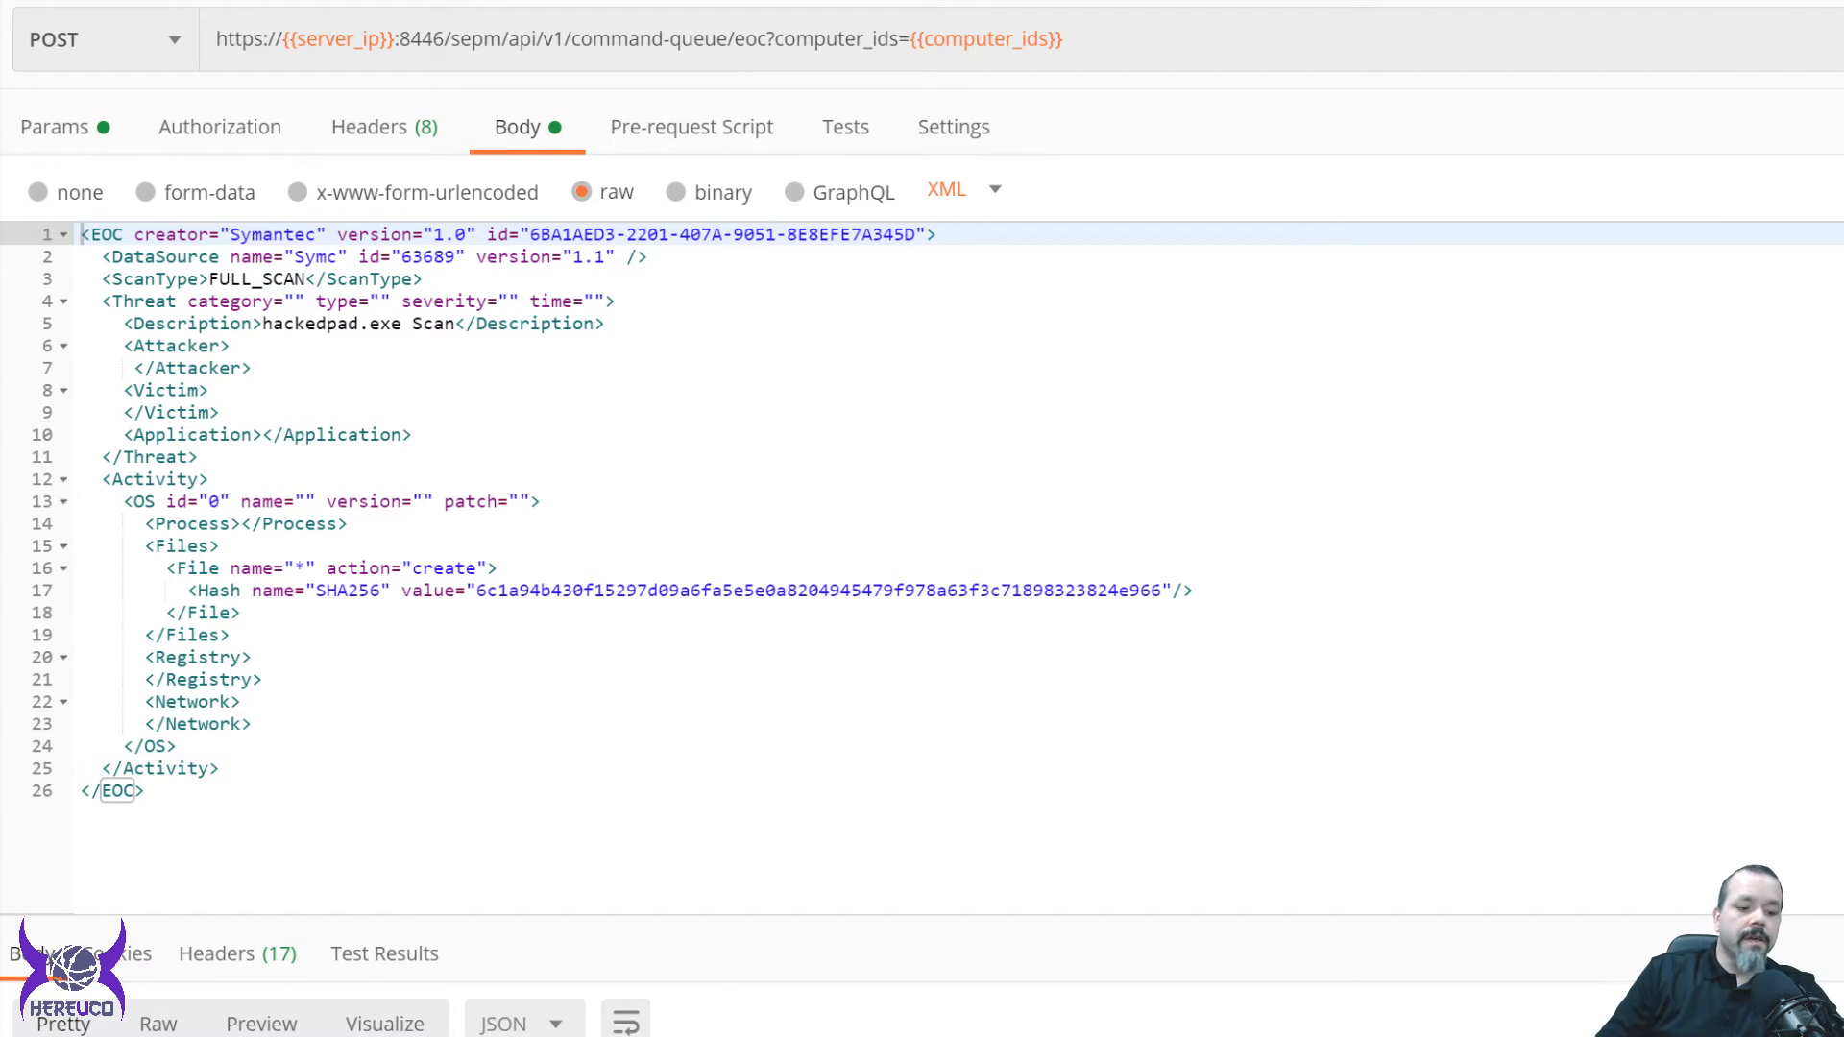
# Display the SEP 14 environment variables and locate command_id.
pyautogui.click(1734, 34)
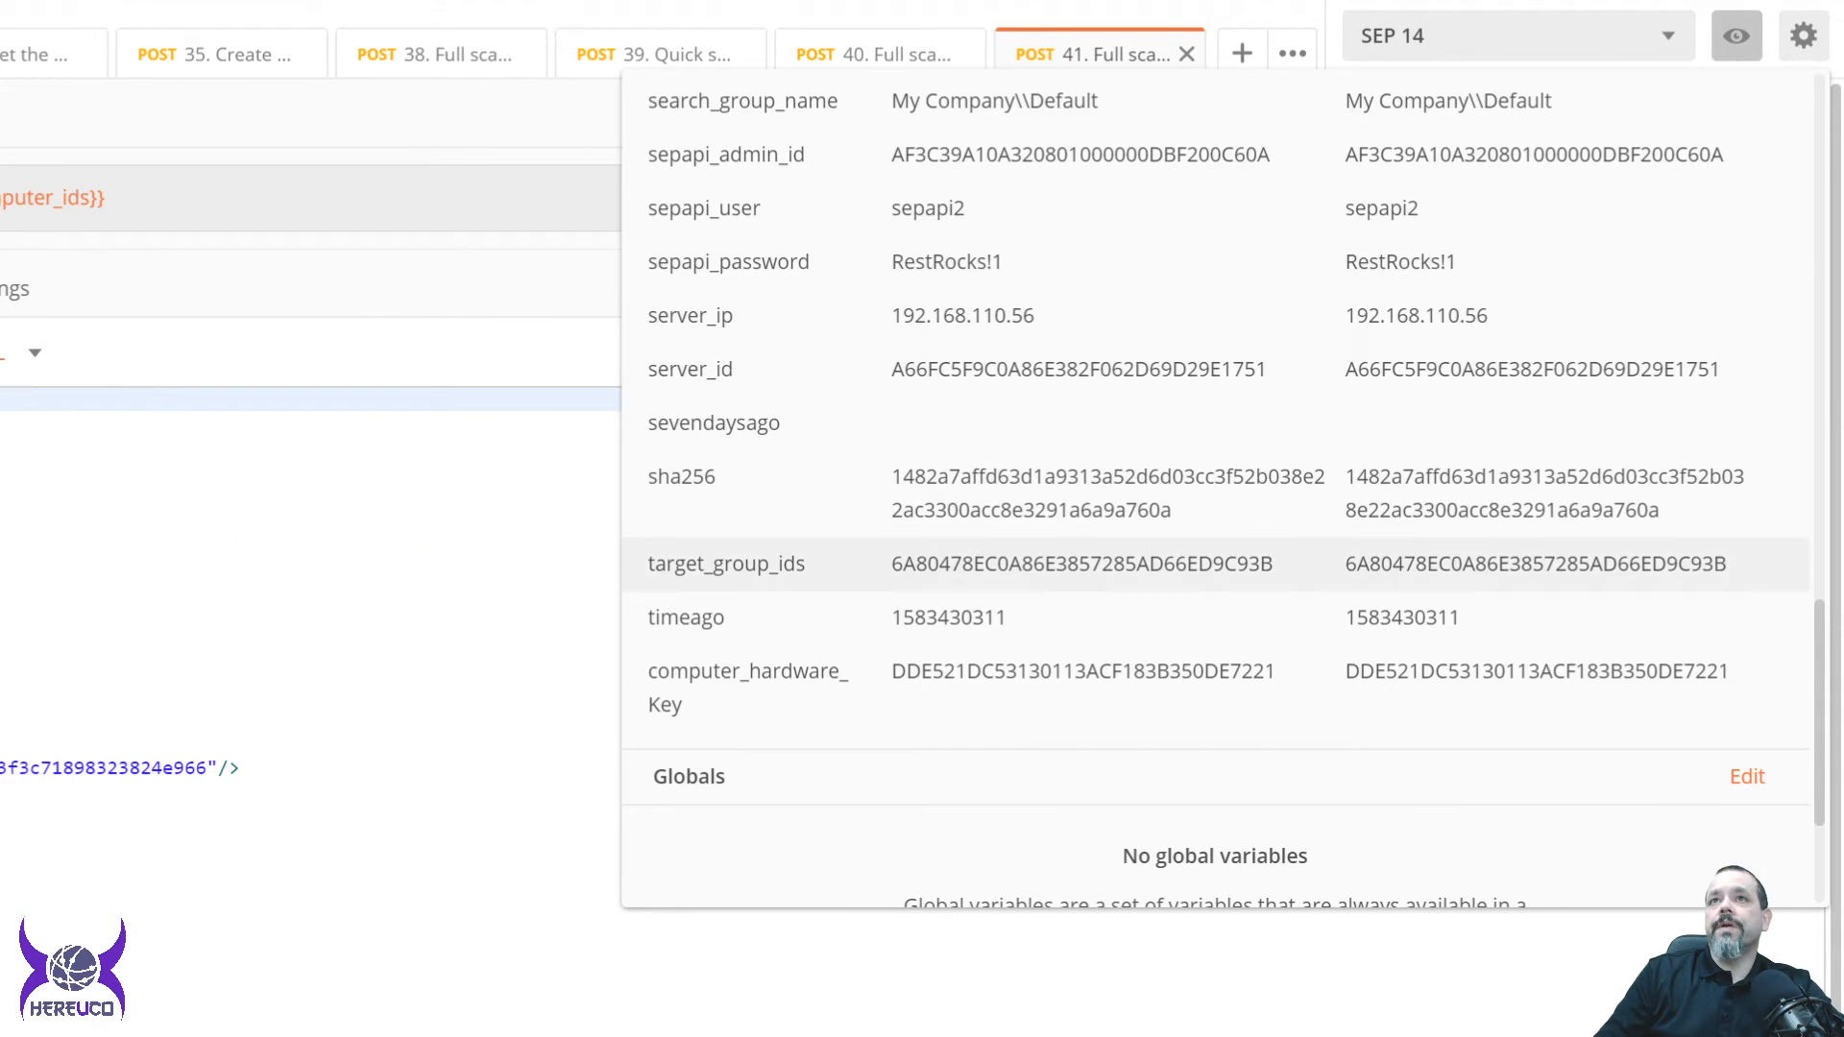
pyautogui.scroll(10, 1215, 605)
pyautogui.scroll(5, 1215, 592)
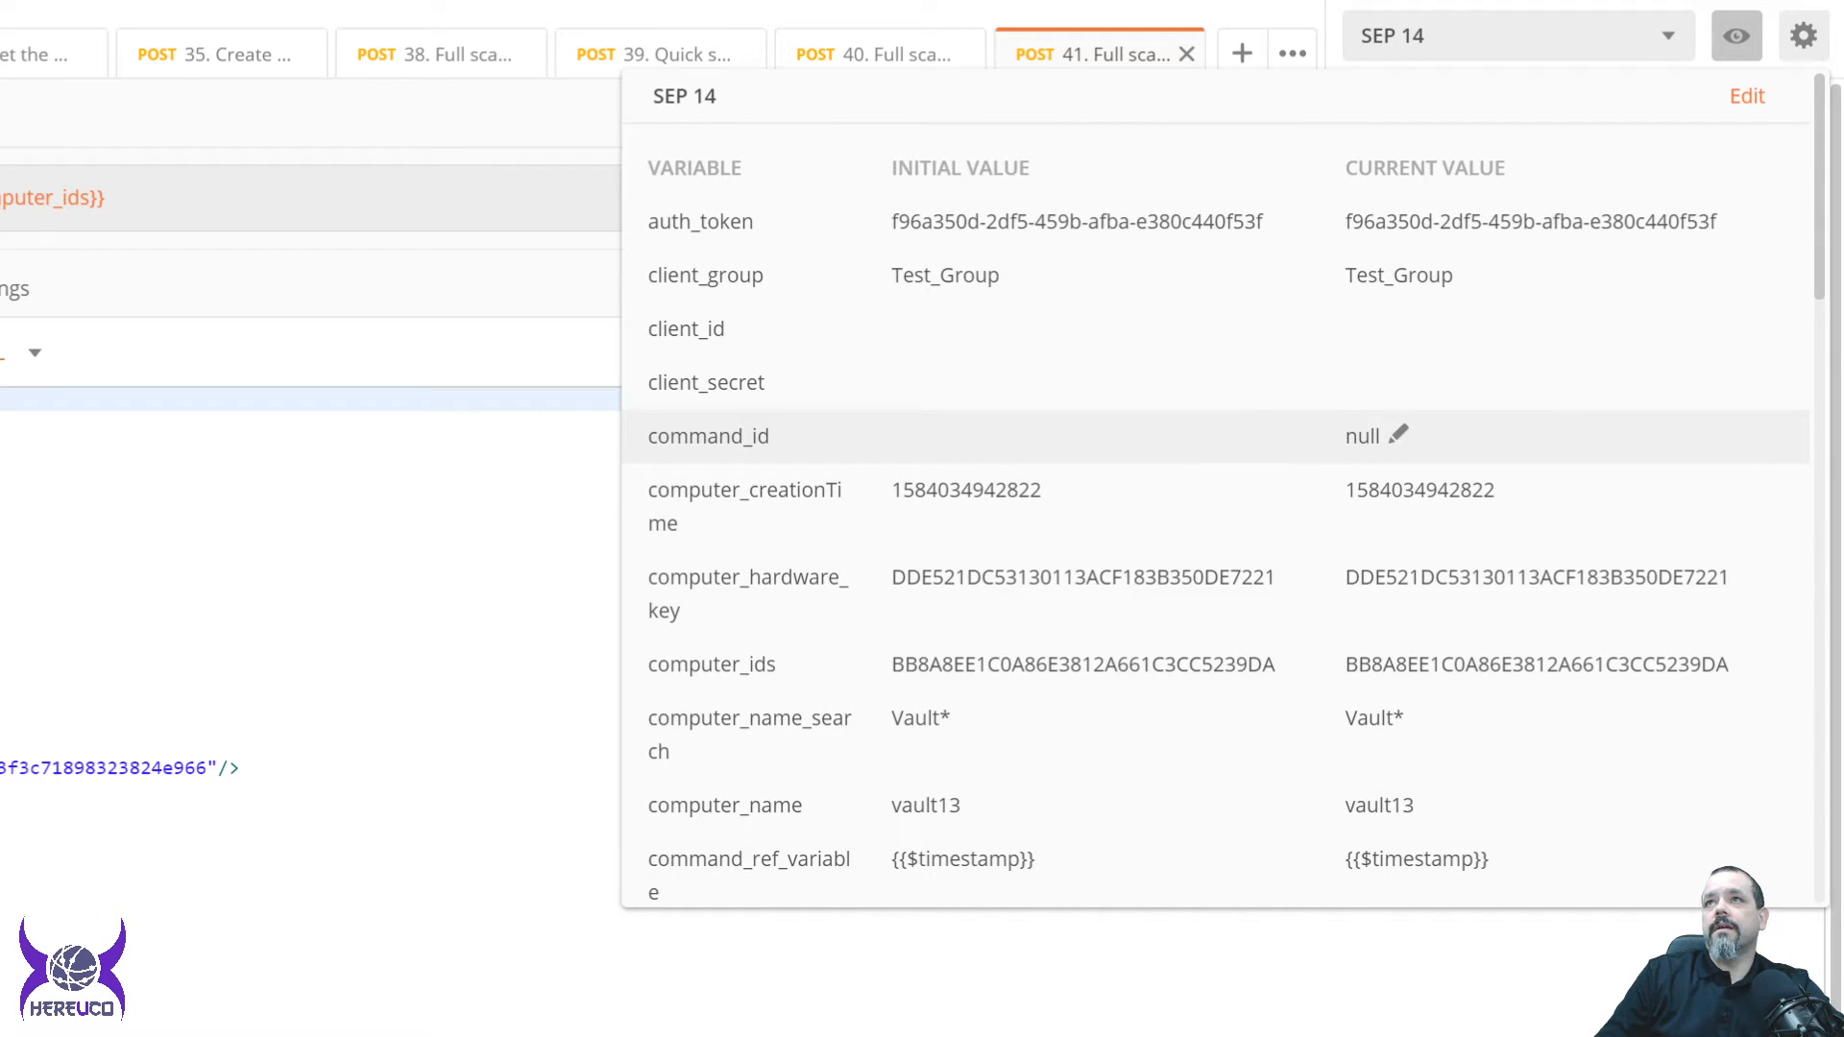
# Try to enter the copied command ID as the current value of command_id in the SEP 14 environment.
pyautogui.click(1398, 434)
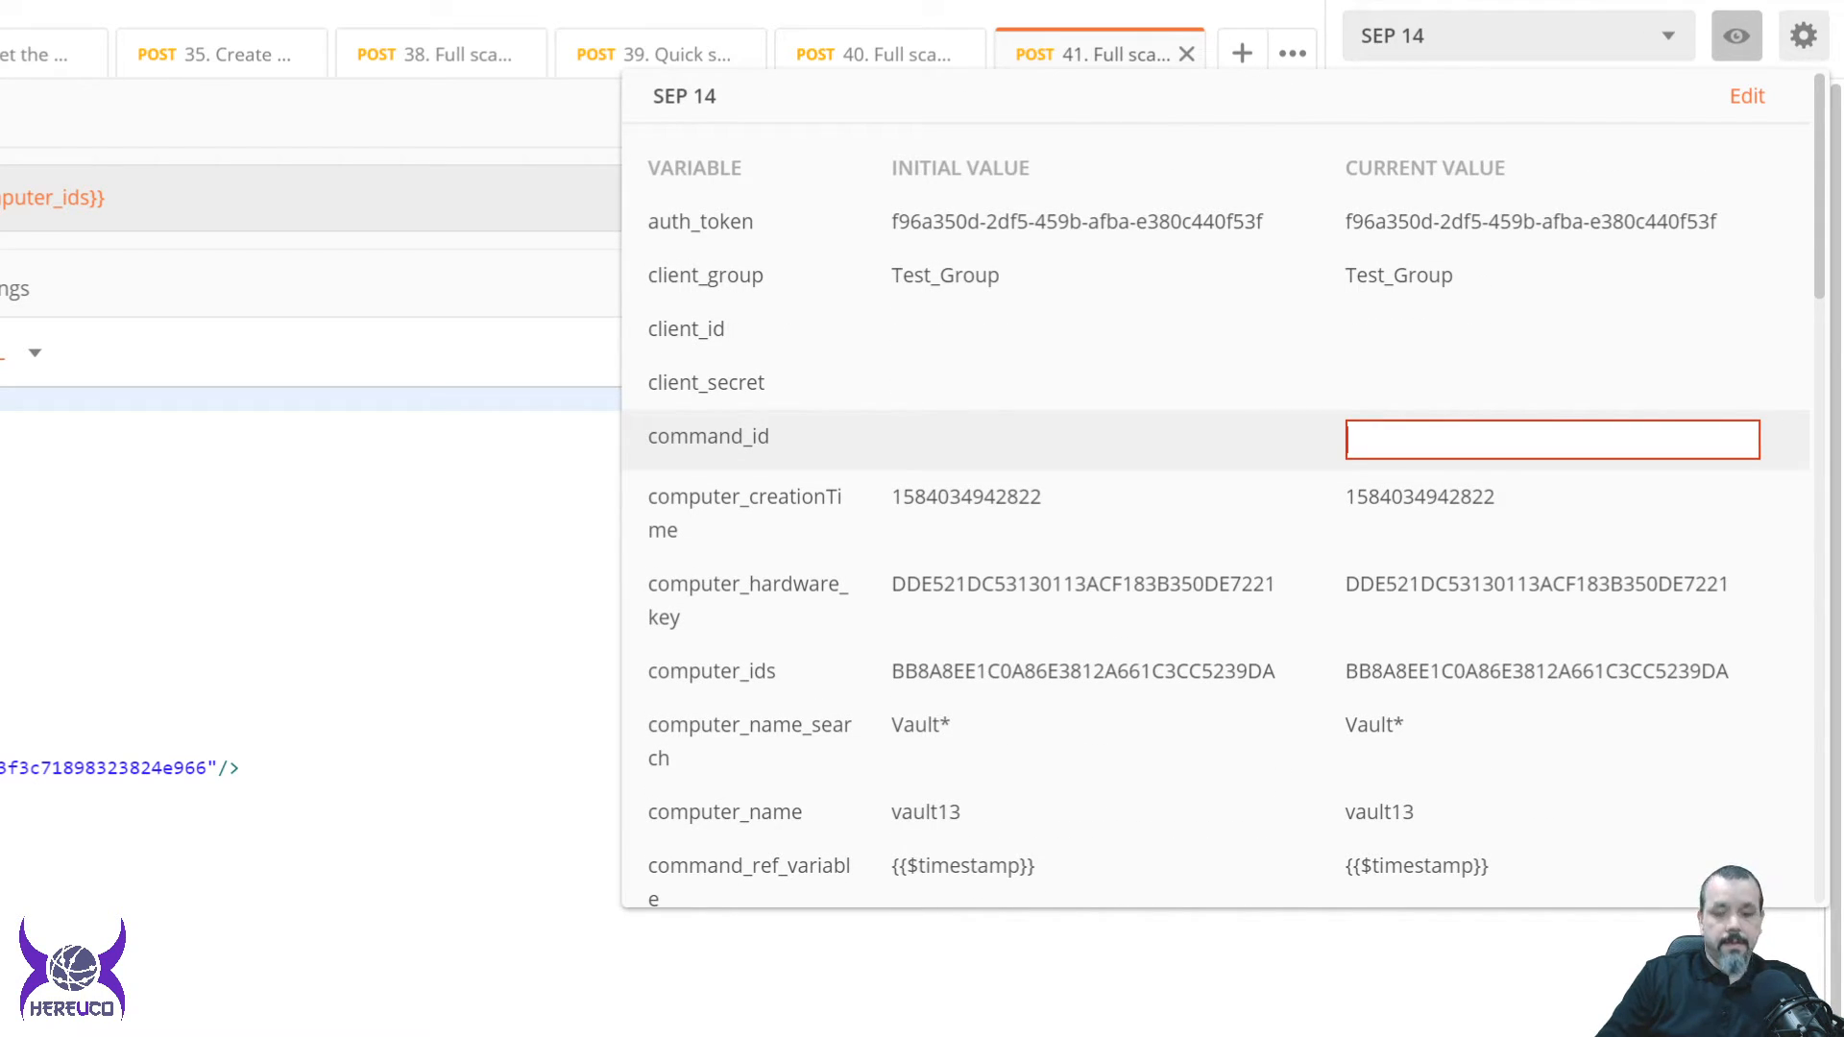
pyautogui.write('1597B4237EF847DDA4FA543314673C51')
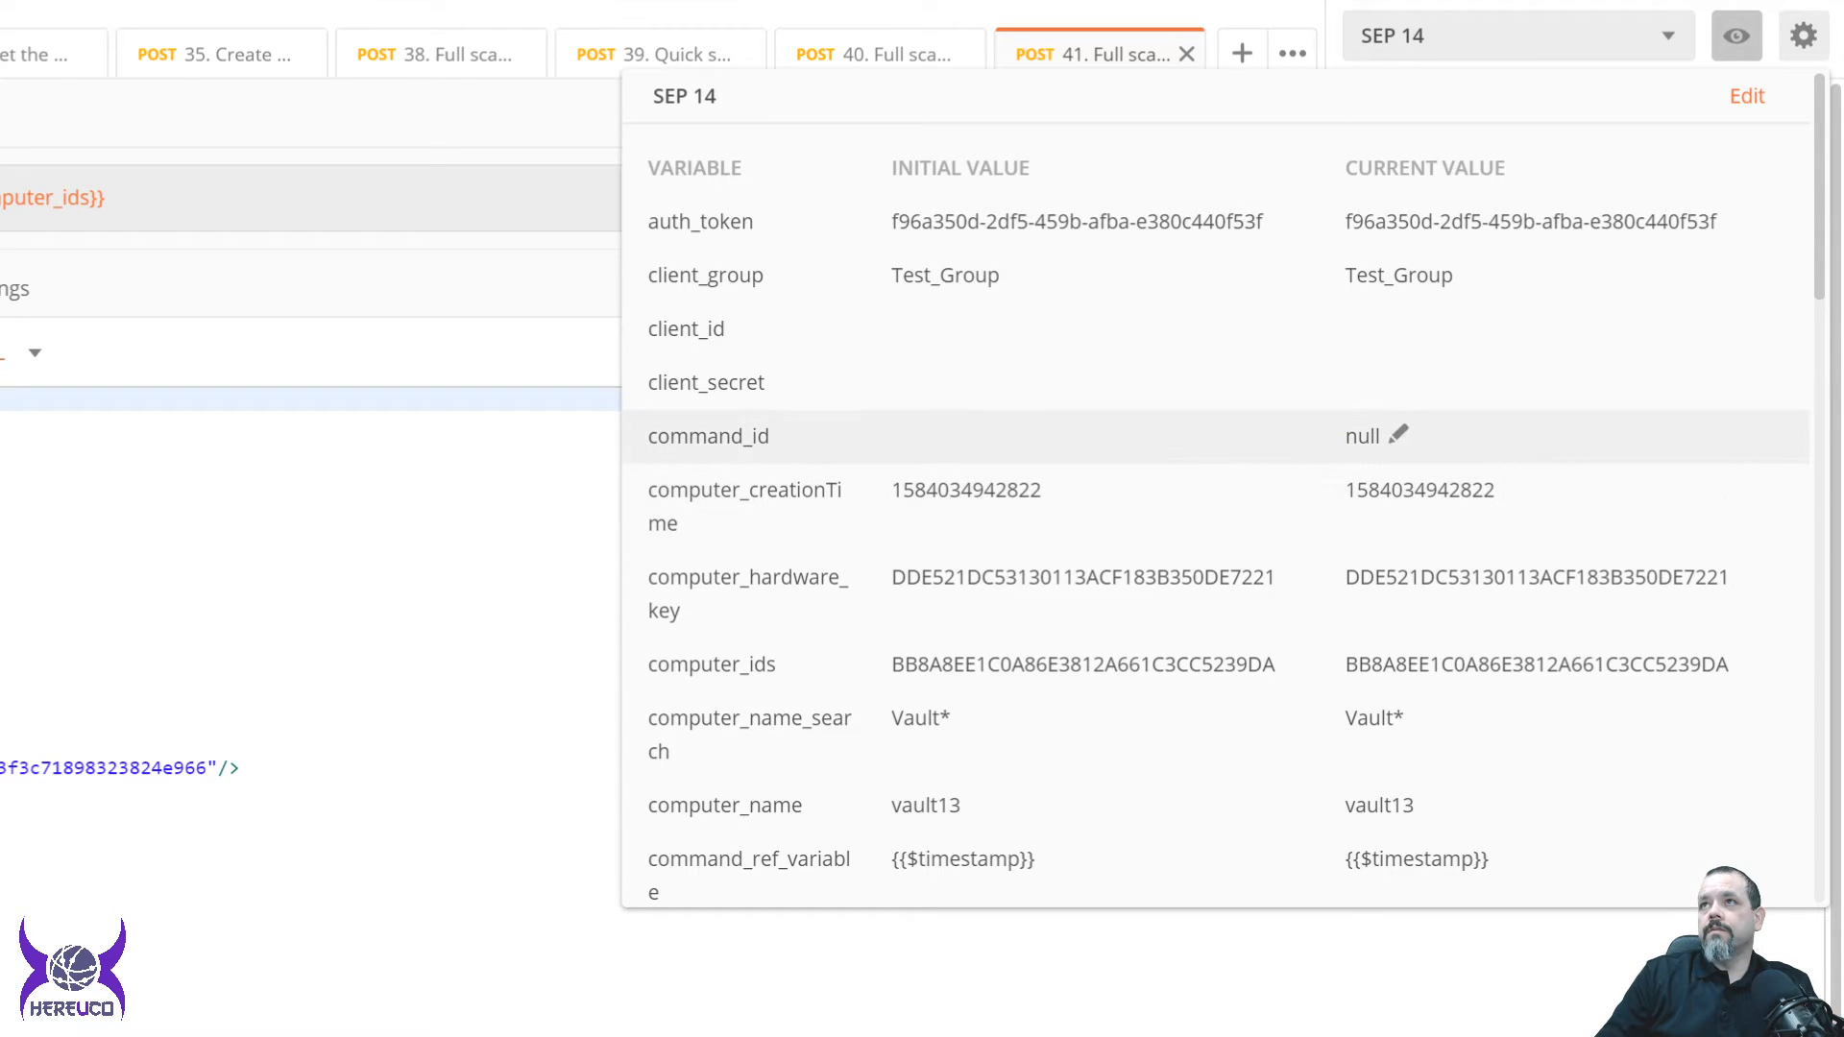
pyautogui.click(1395, 434)
pyautogui.rightClick(1399, 439)
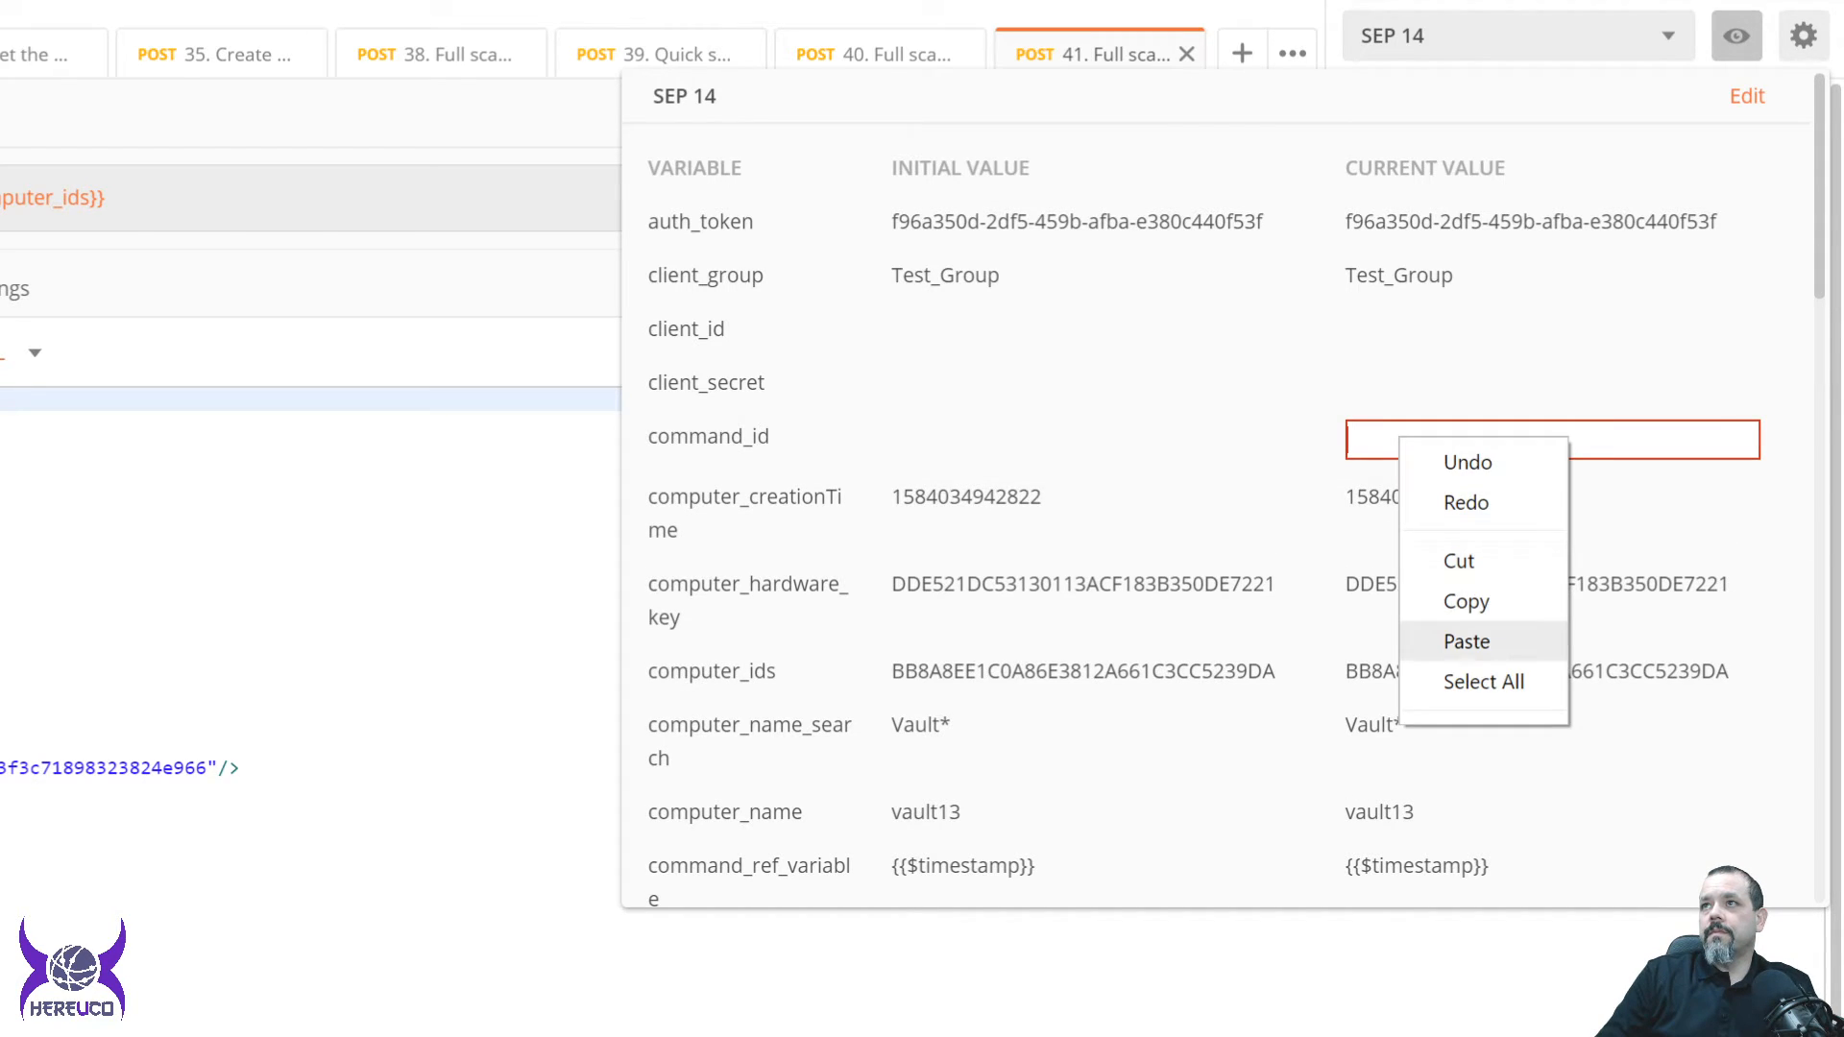
pyautogui.click(1467, 641)
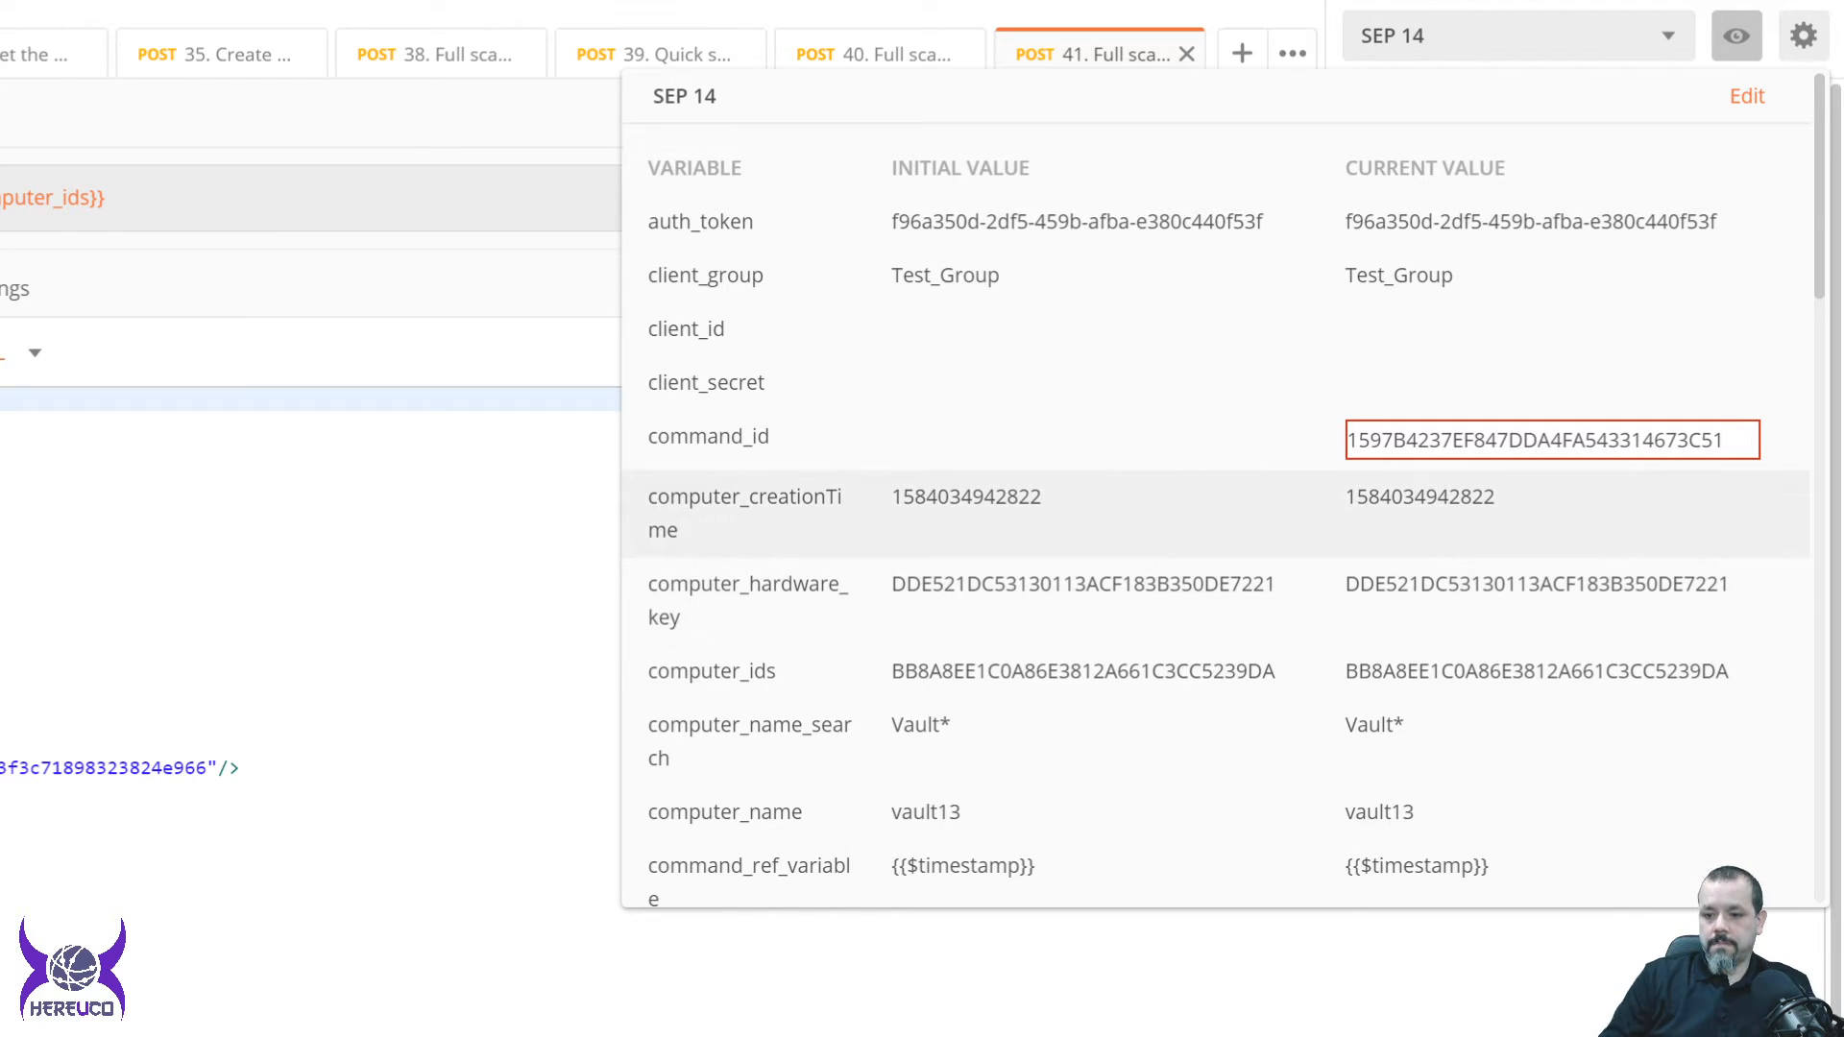
pyautogui.scroll(-10, 1215, 490)
pyautogui.scroll(10, 1215, 490)
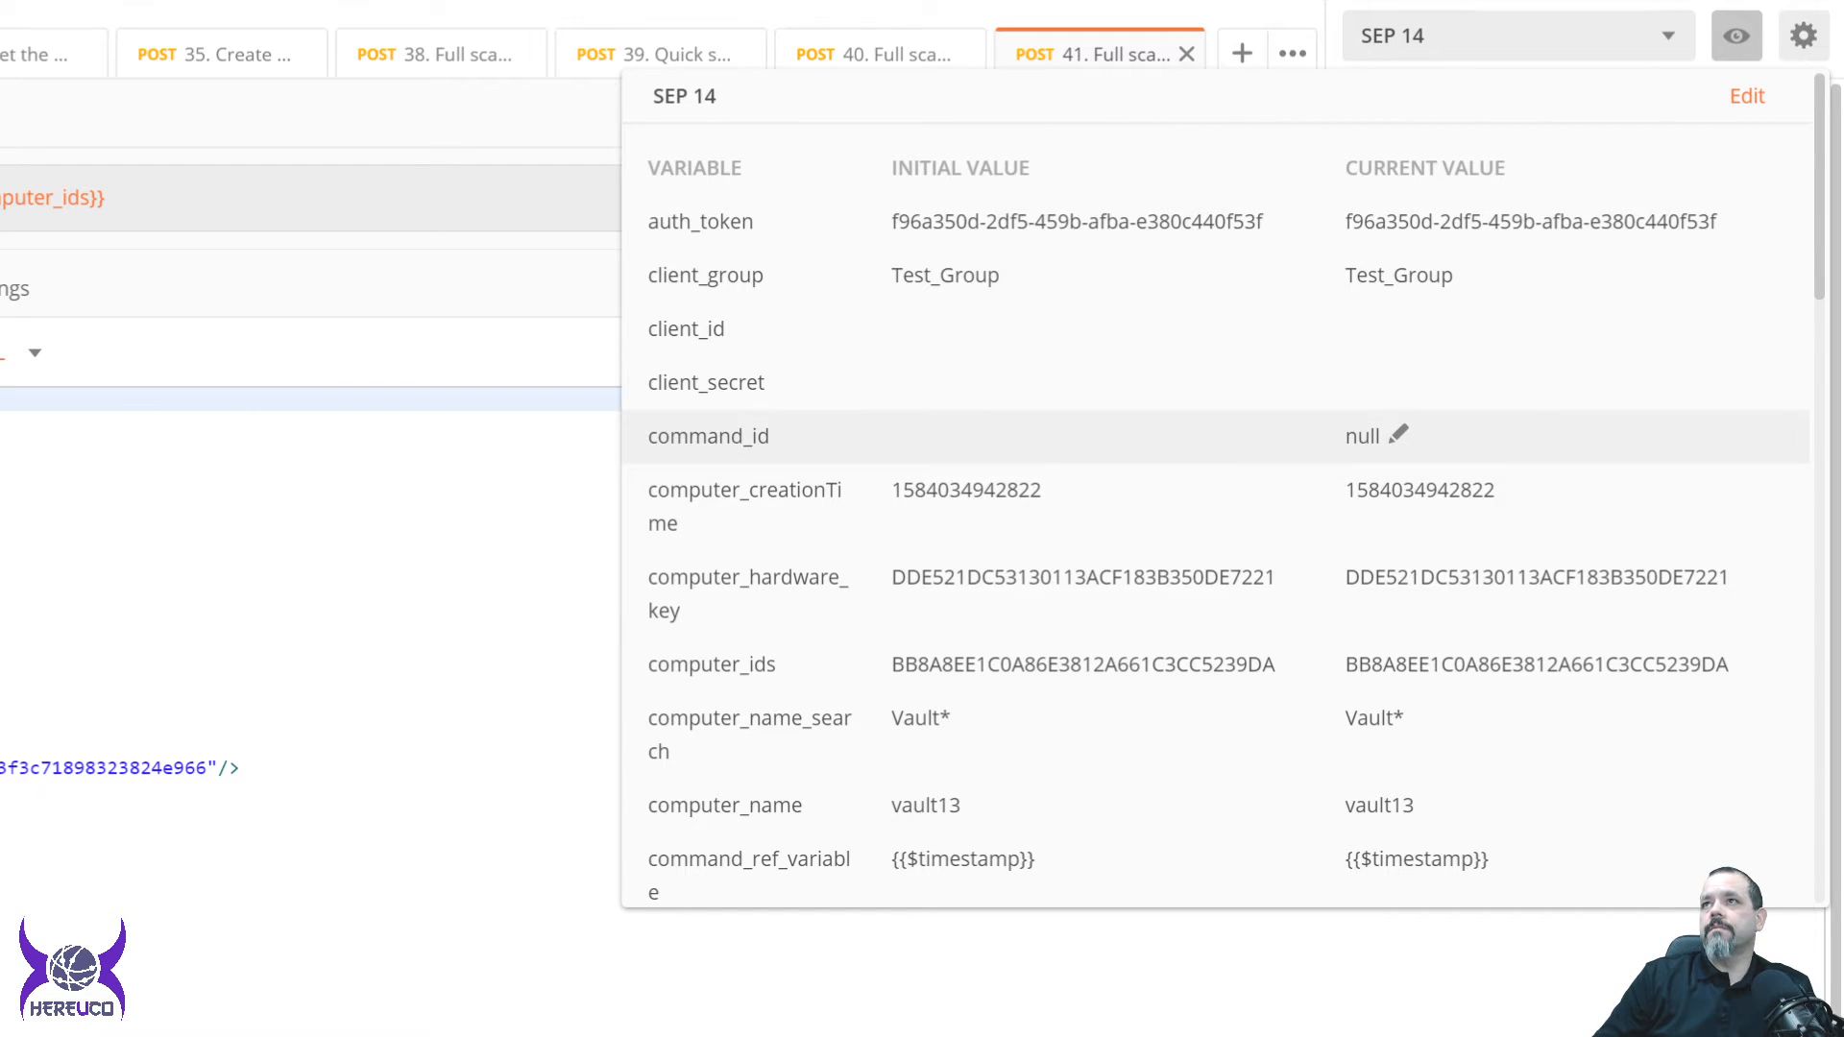
pyautogui.click(1398, 434)
pyautogui.rightClick(1404, 437)
pyautogui.click(1442, 633)
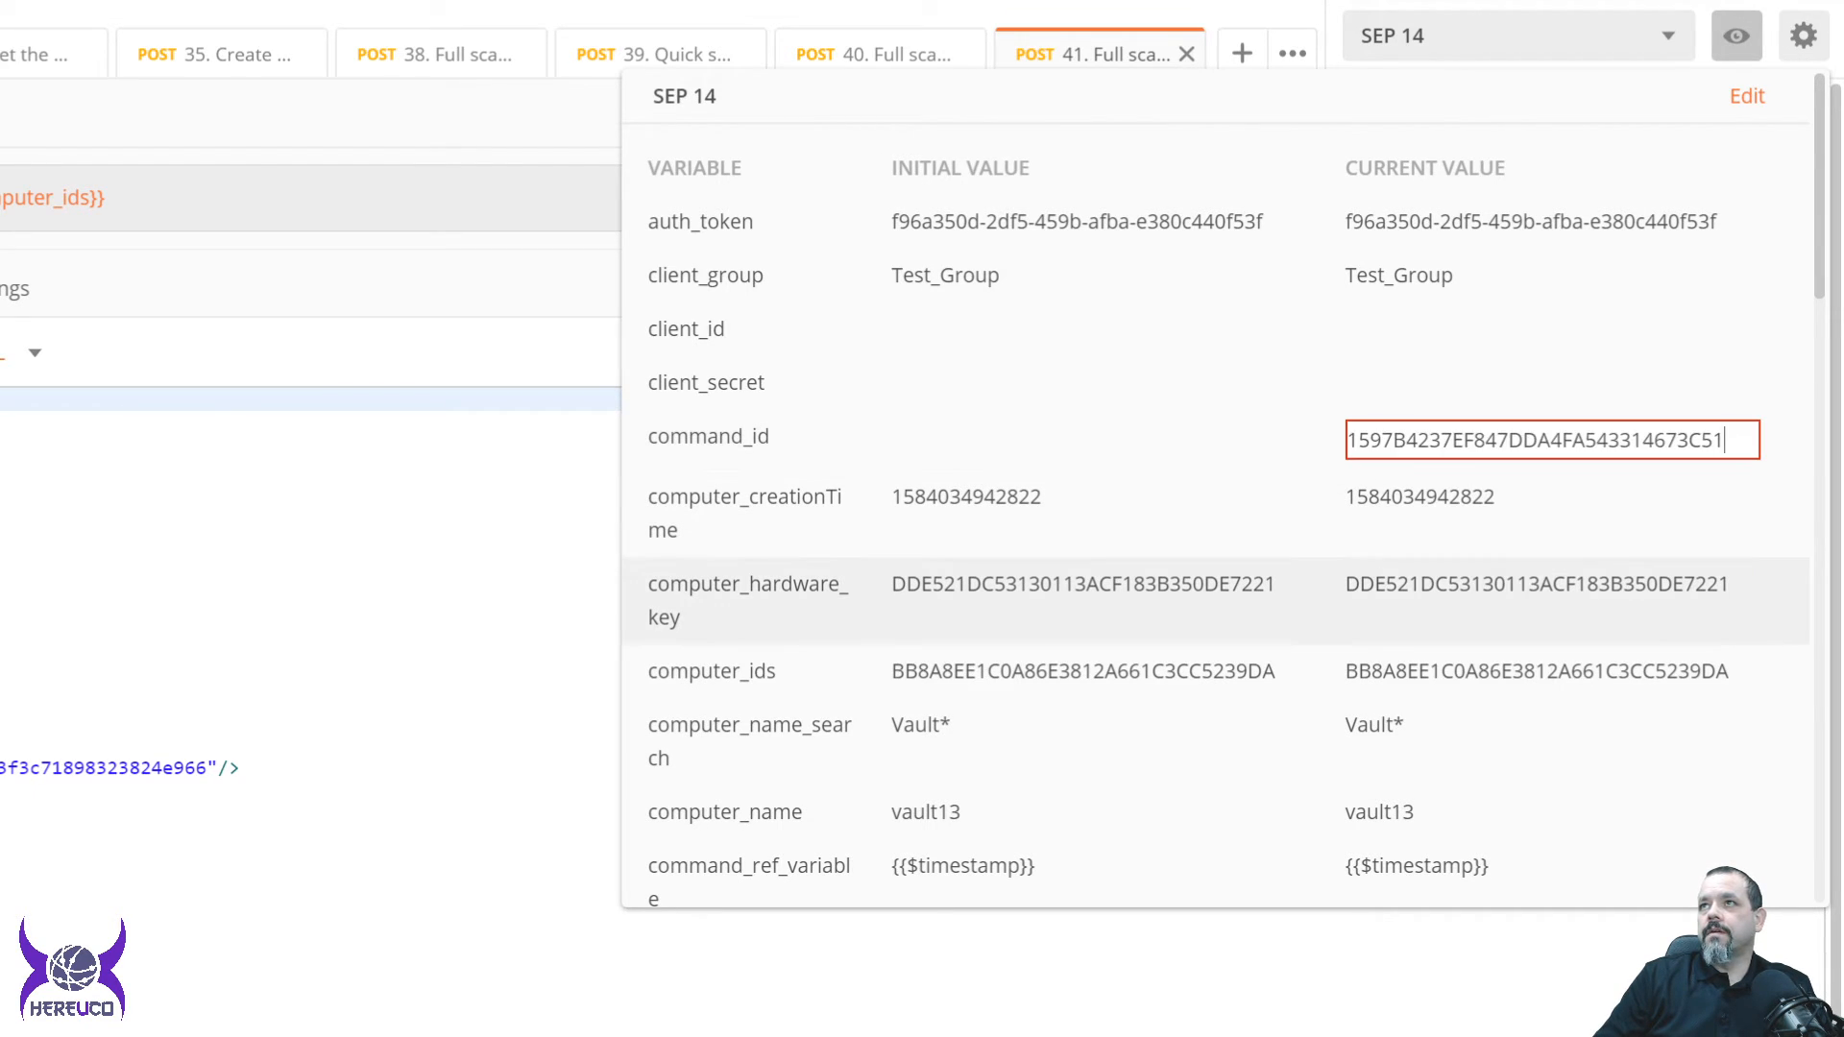
pyautogui.press('Escape')
pyautogui.click(1398, 436)
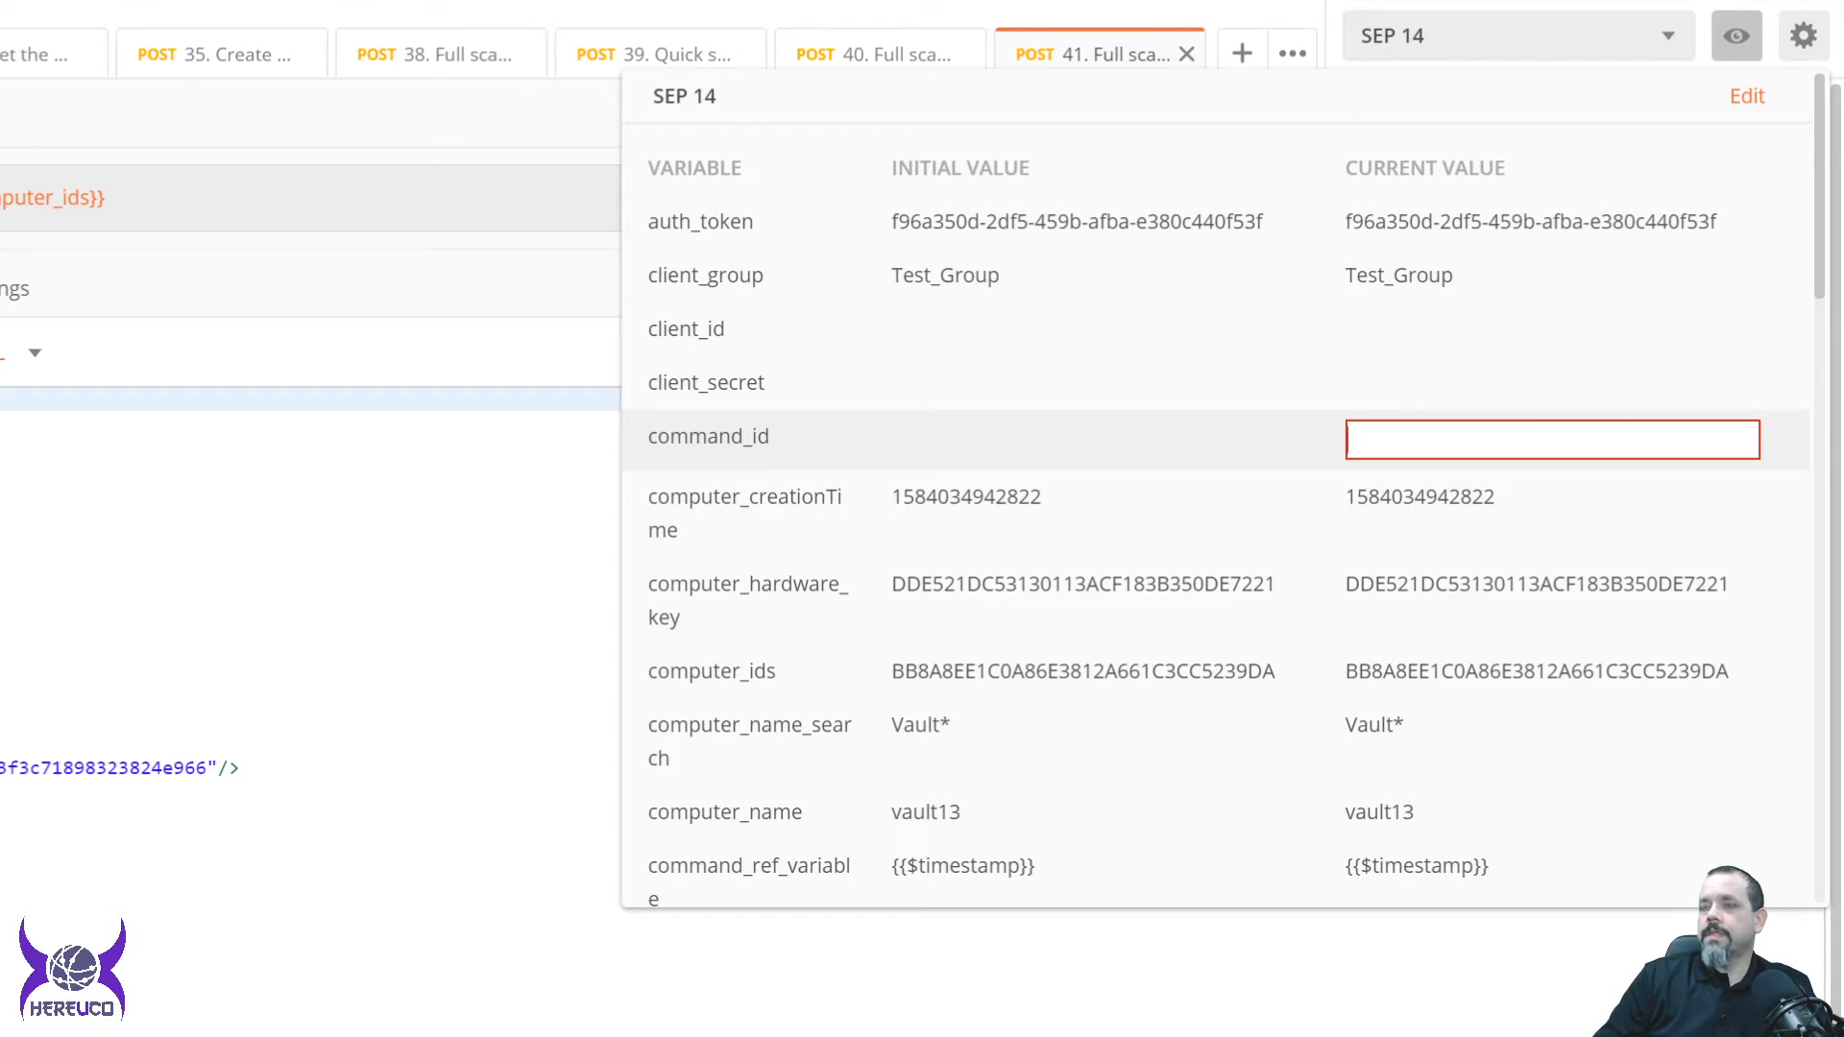
pyautogui.write('1597B4237EF847DDA4FA543314673C51')
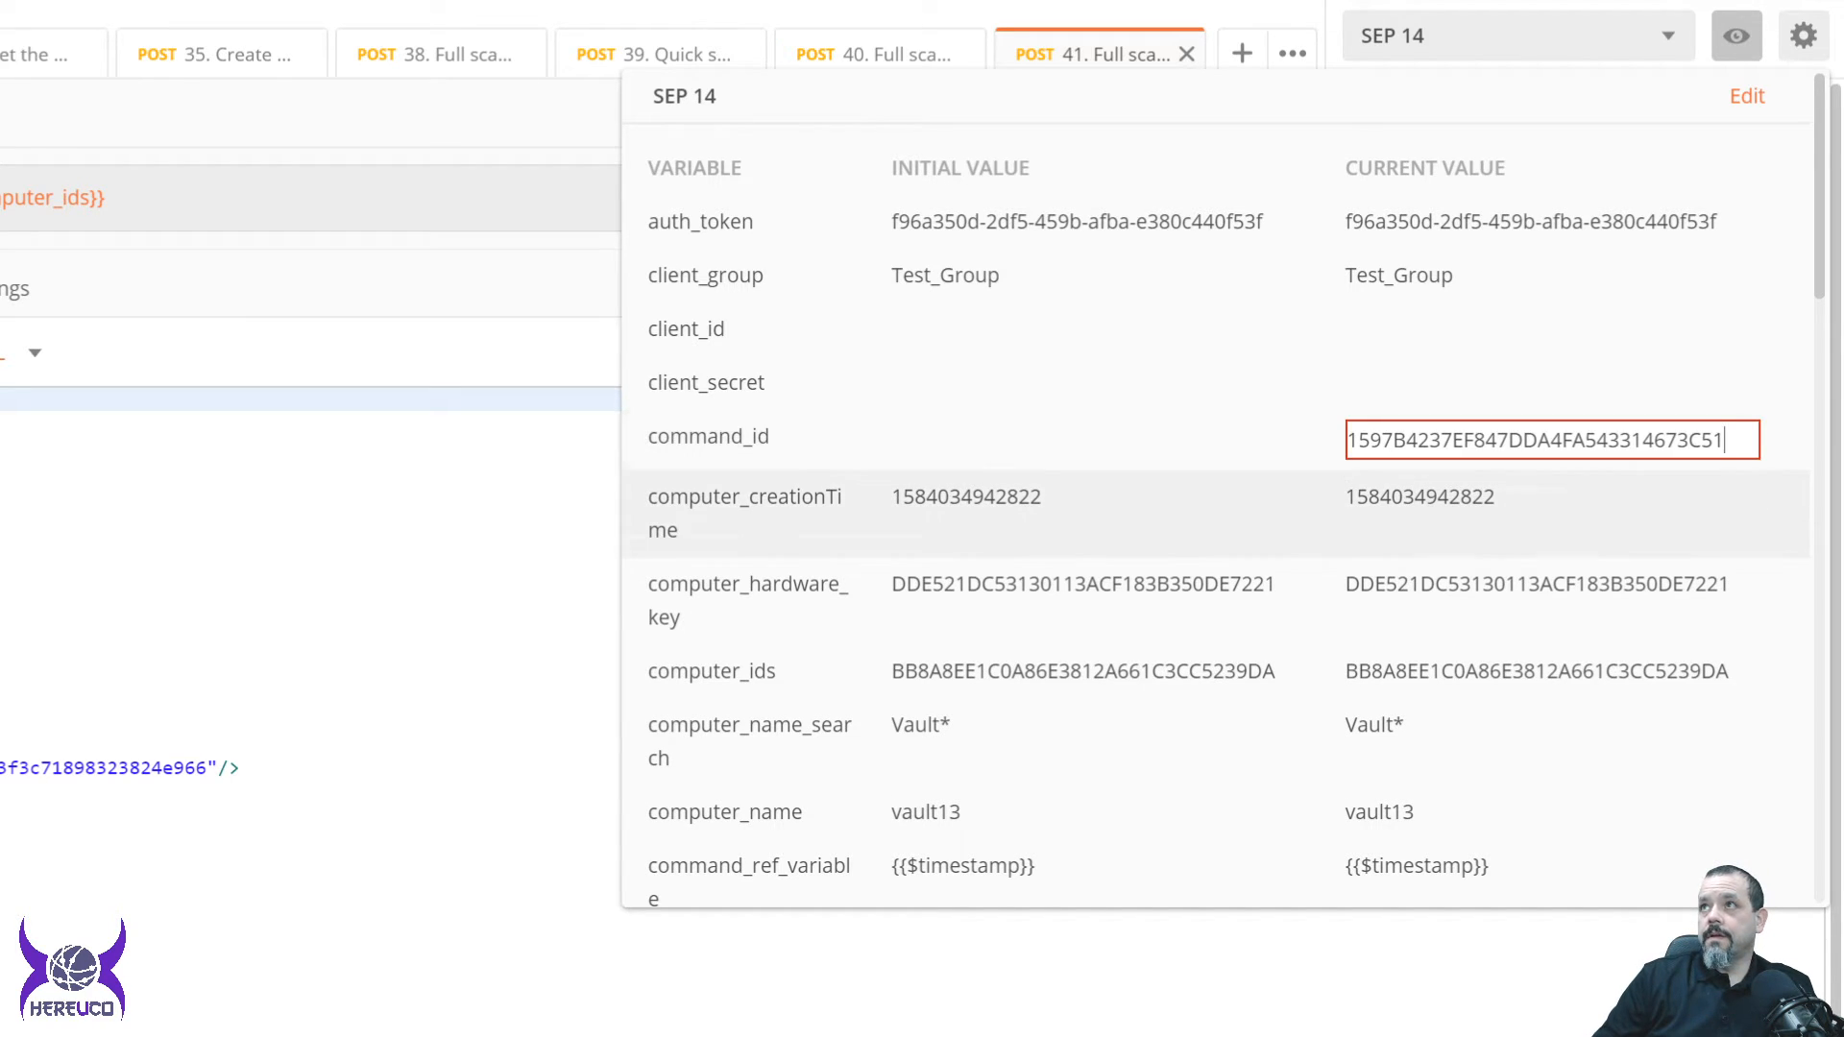
pyautogui.press('Escape')
# Set the current value of command_id to 1597B4237EF847DDA4FA543314673C51 and look through the remaining environment variables.
pyautogui.click(1398, 436)
pyautogui.write('1597B4237EF847DDA4FA543314673C51')
pyautogui.scroll(-15, 1537, 418)
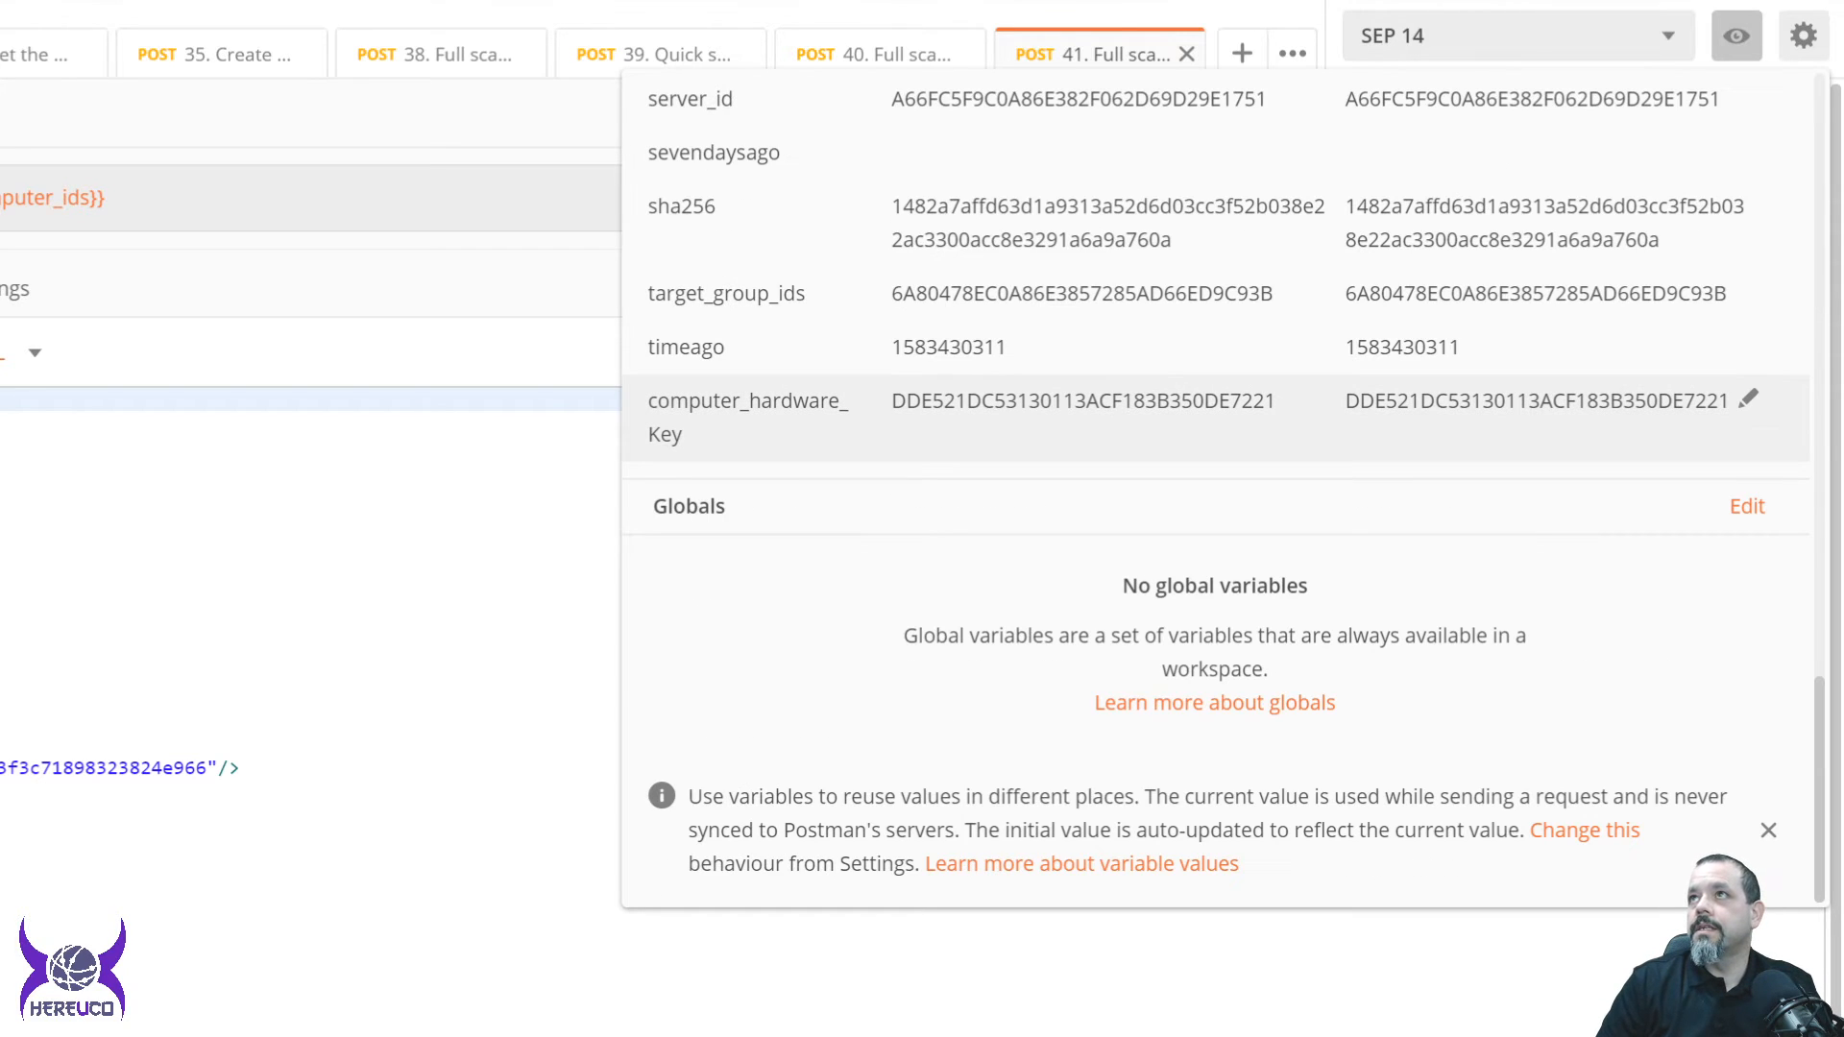
pyautogui.scroll(15, 1537, 423)
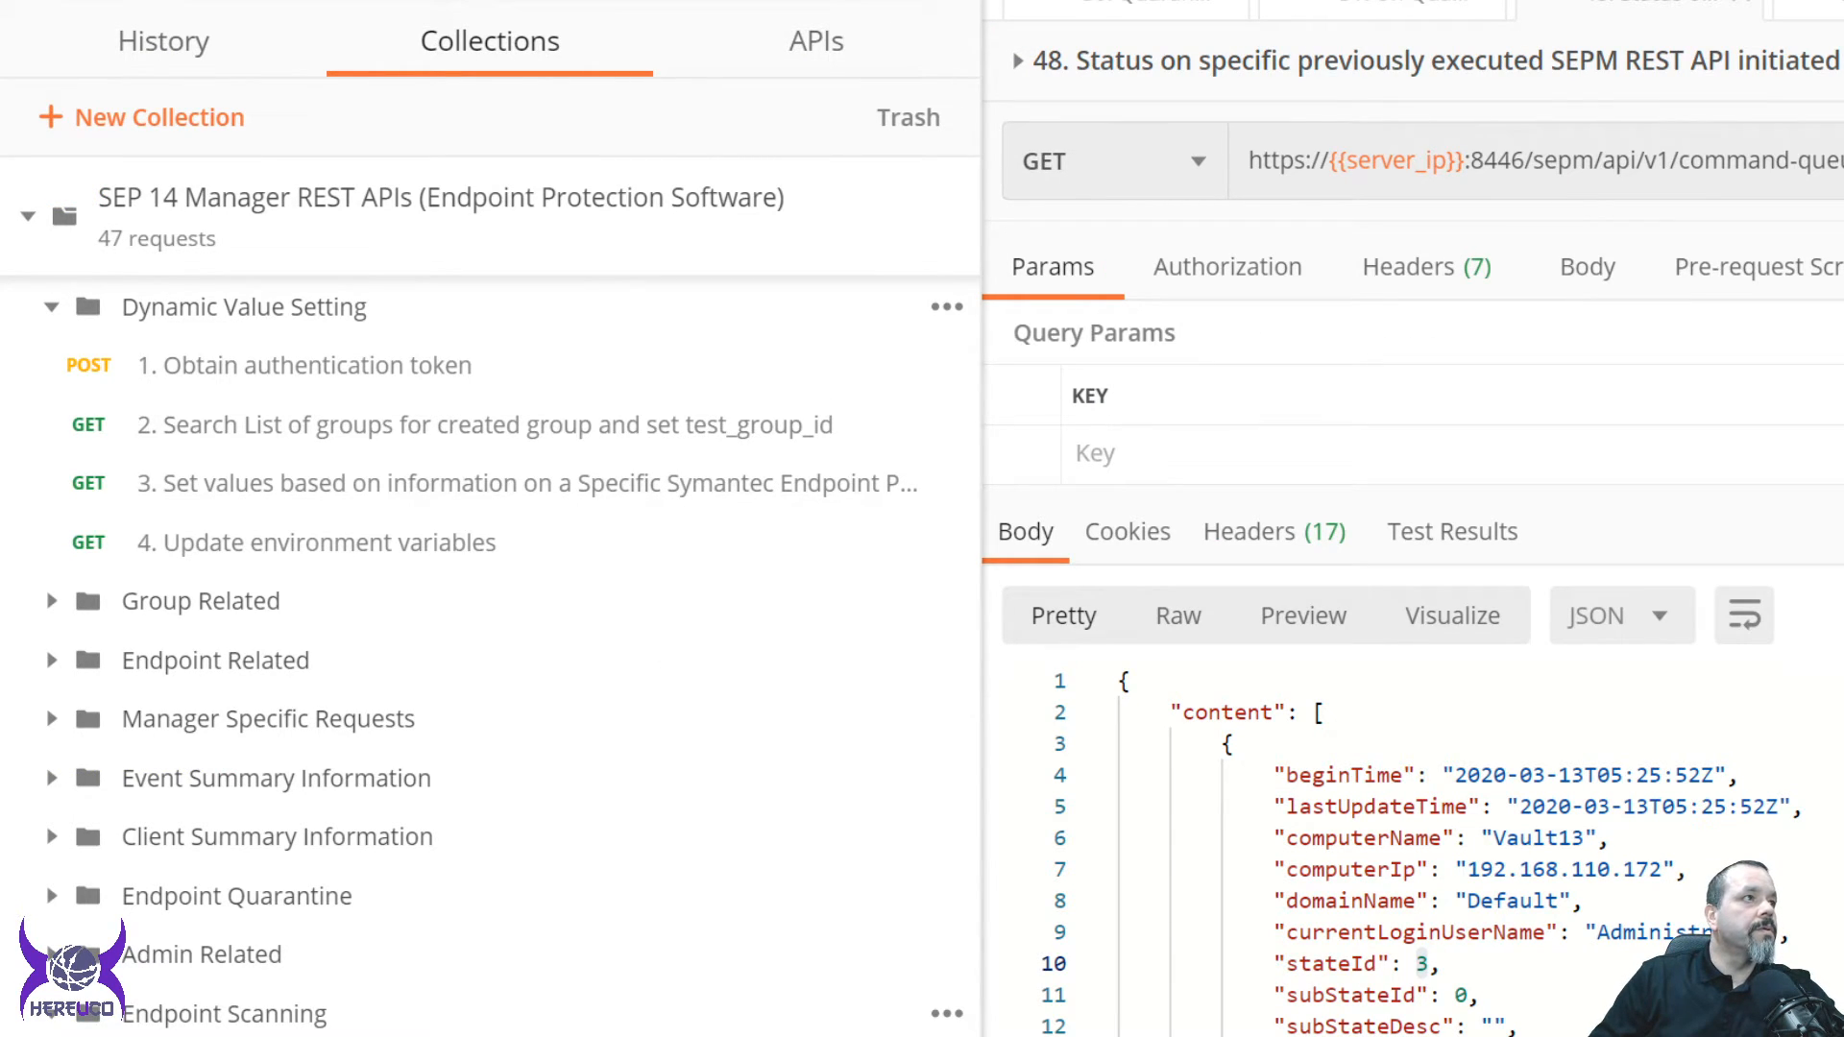
# Collapse the Dynamic Value Setting folder and resend request 48 to check the status of the scan command.
pyautogui.click(84, 306)
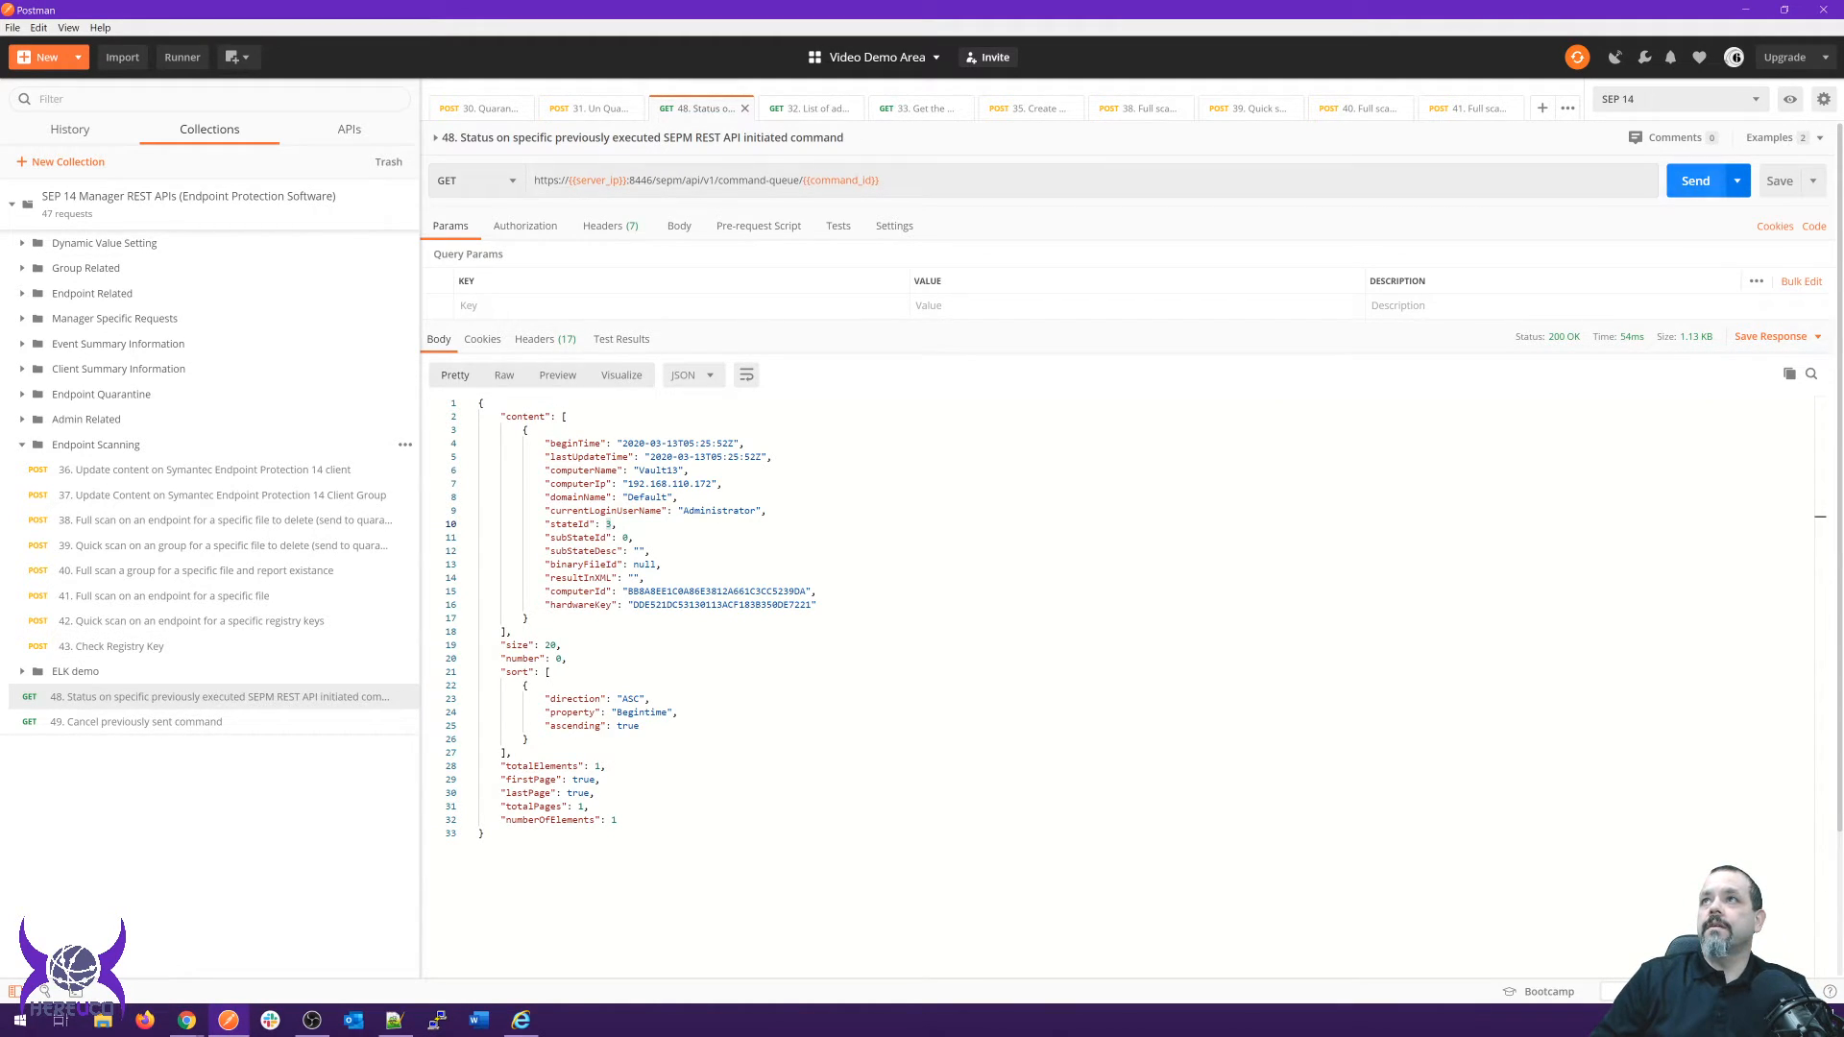
pyautogui.hotkey('ctrl', 'Return')
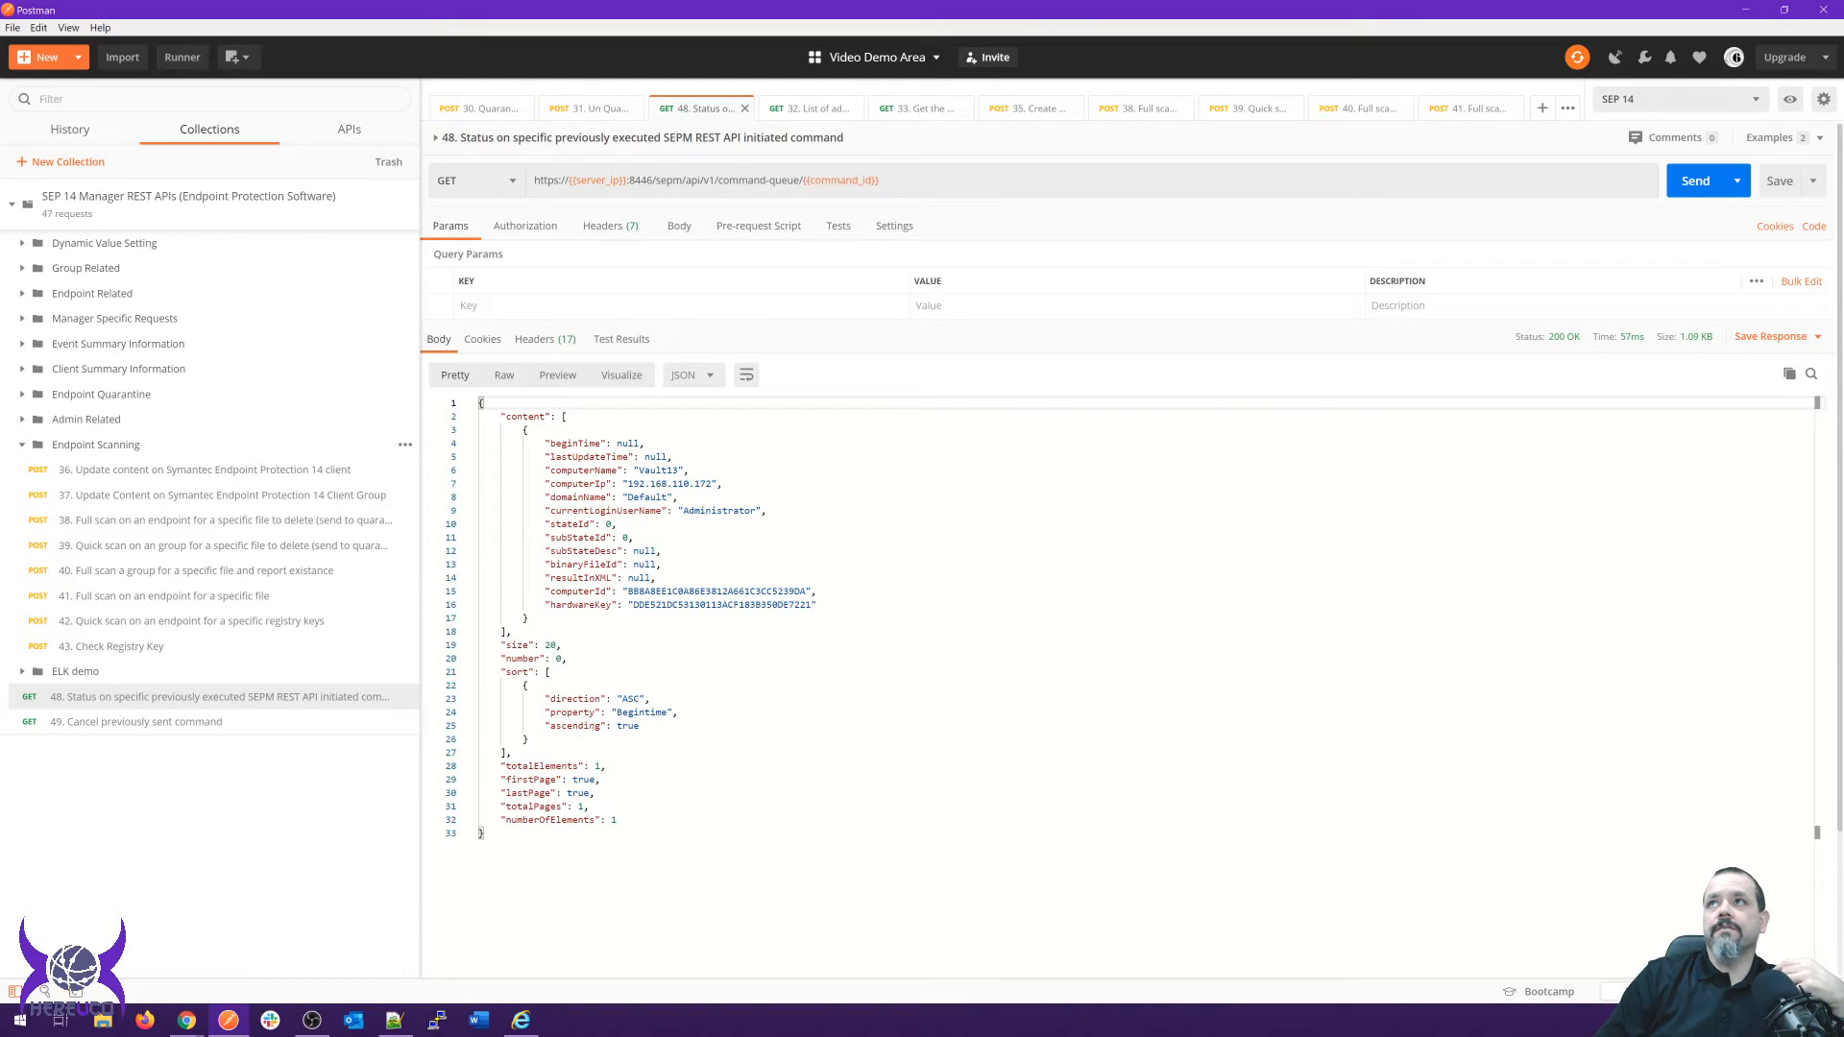
pyautogui.hotkey('ctrl', 'Return')
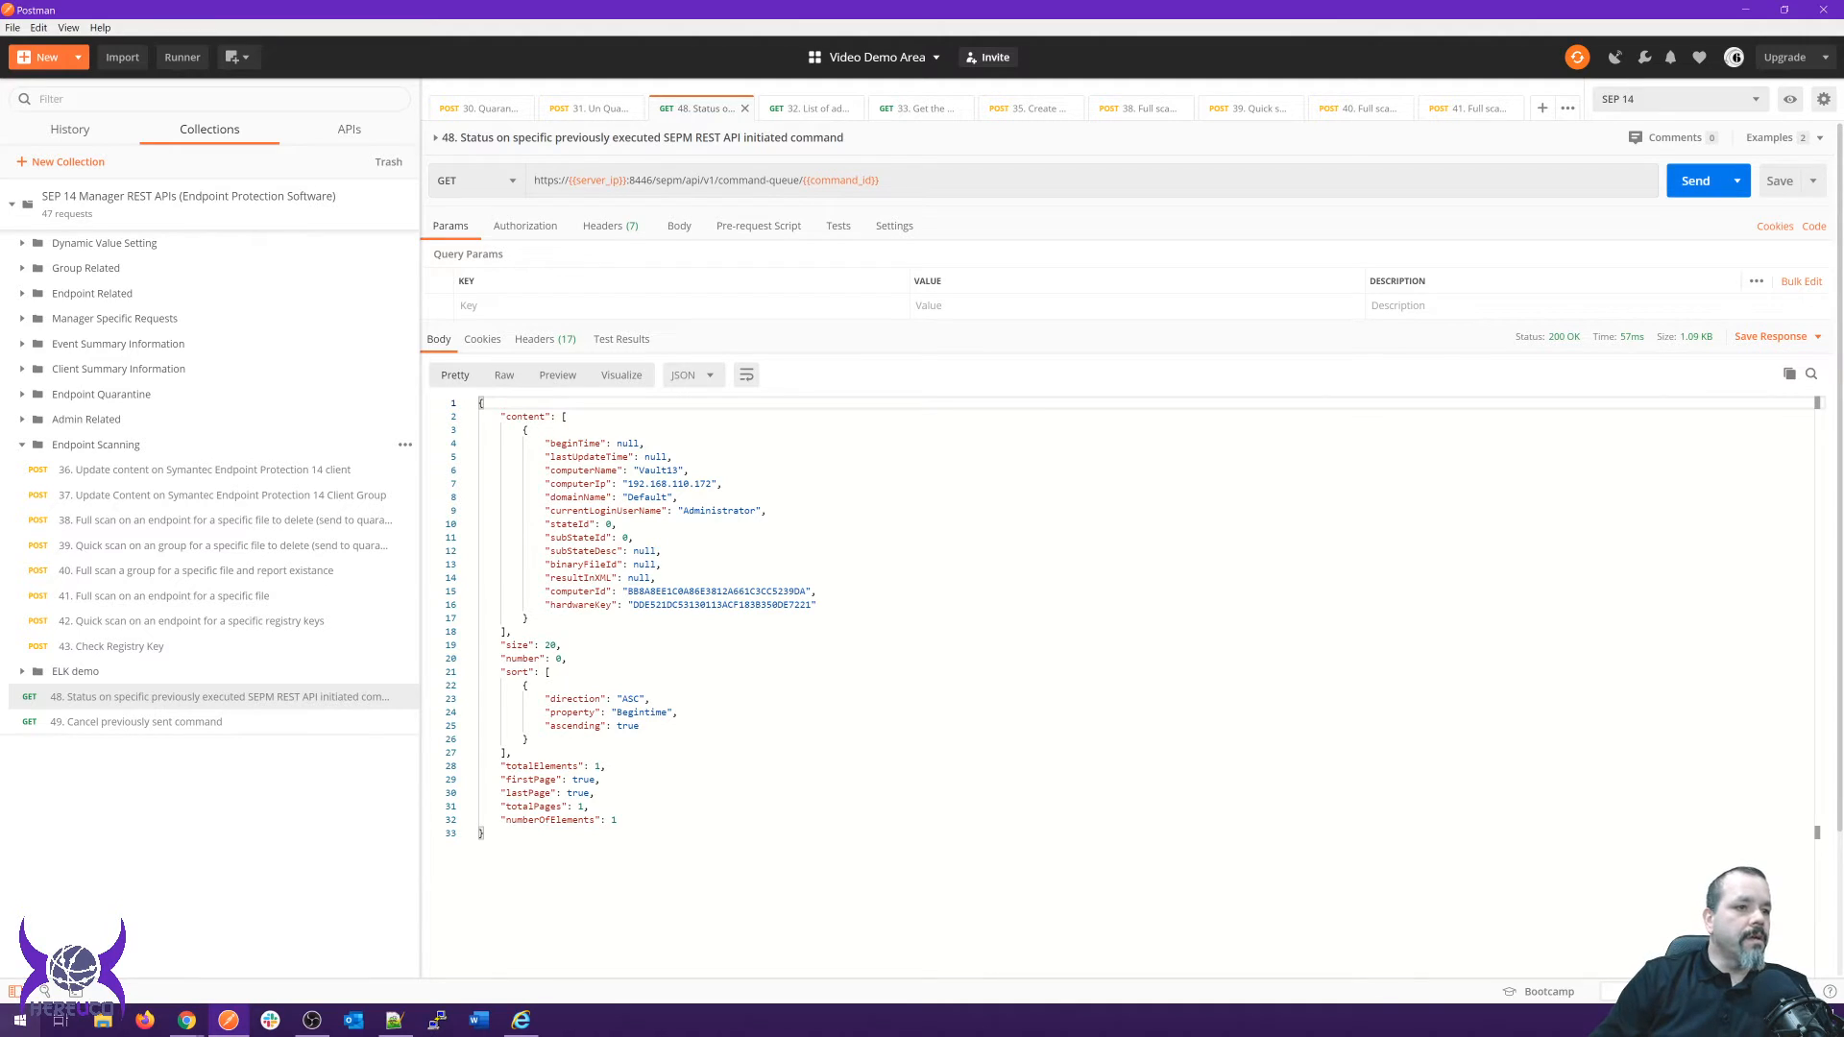
# Switch to Remote Desktop Connection and connect to 192.168.110.172, entering the administrator account password.
pyautogui.click(19, 1020)
pyautogui.write('ms')
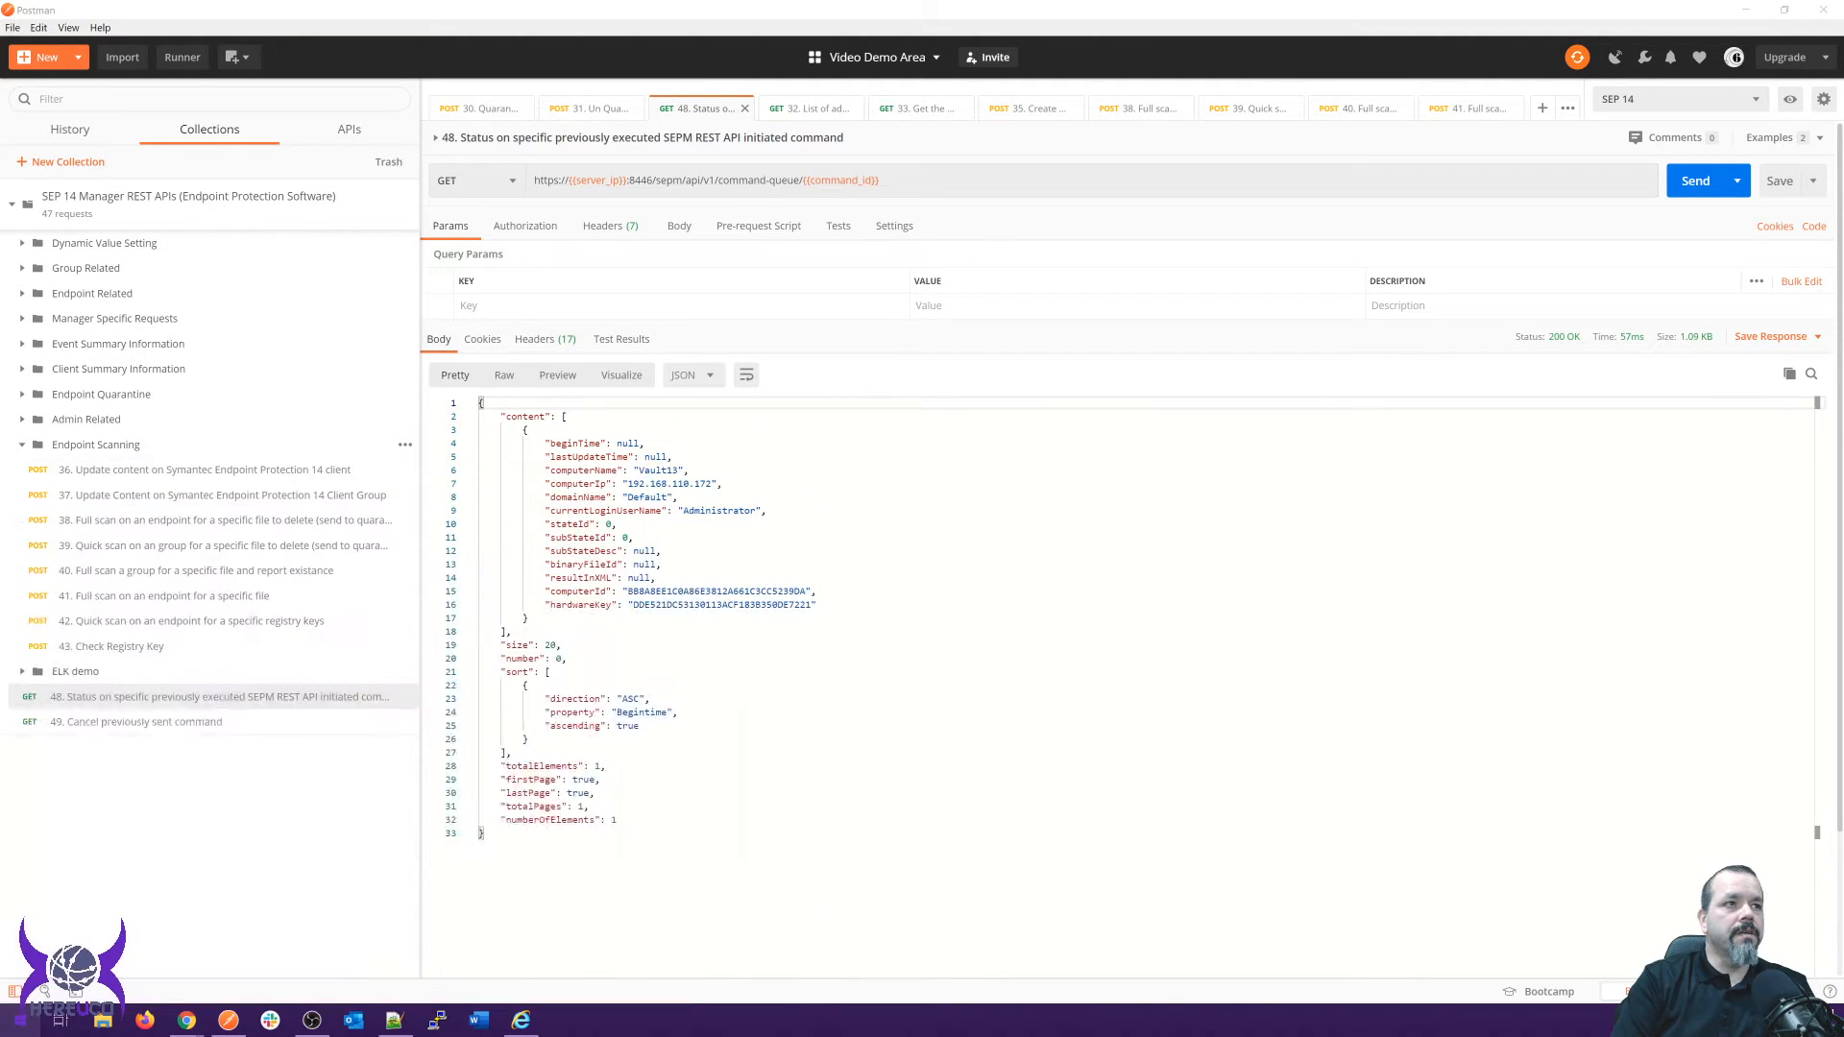
pyautogui.write('tsc')
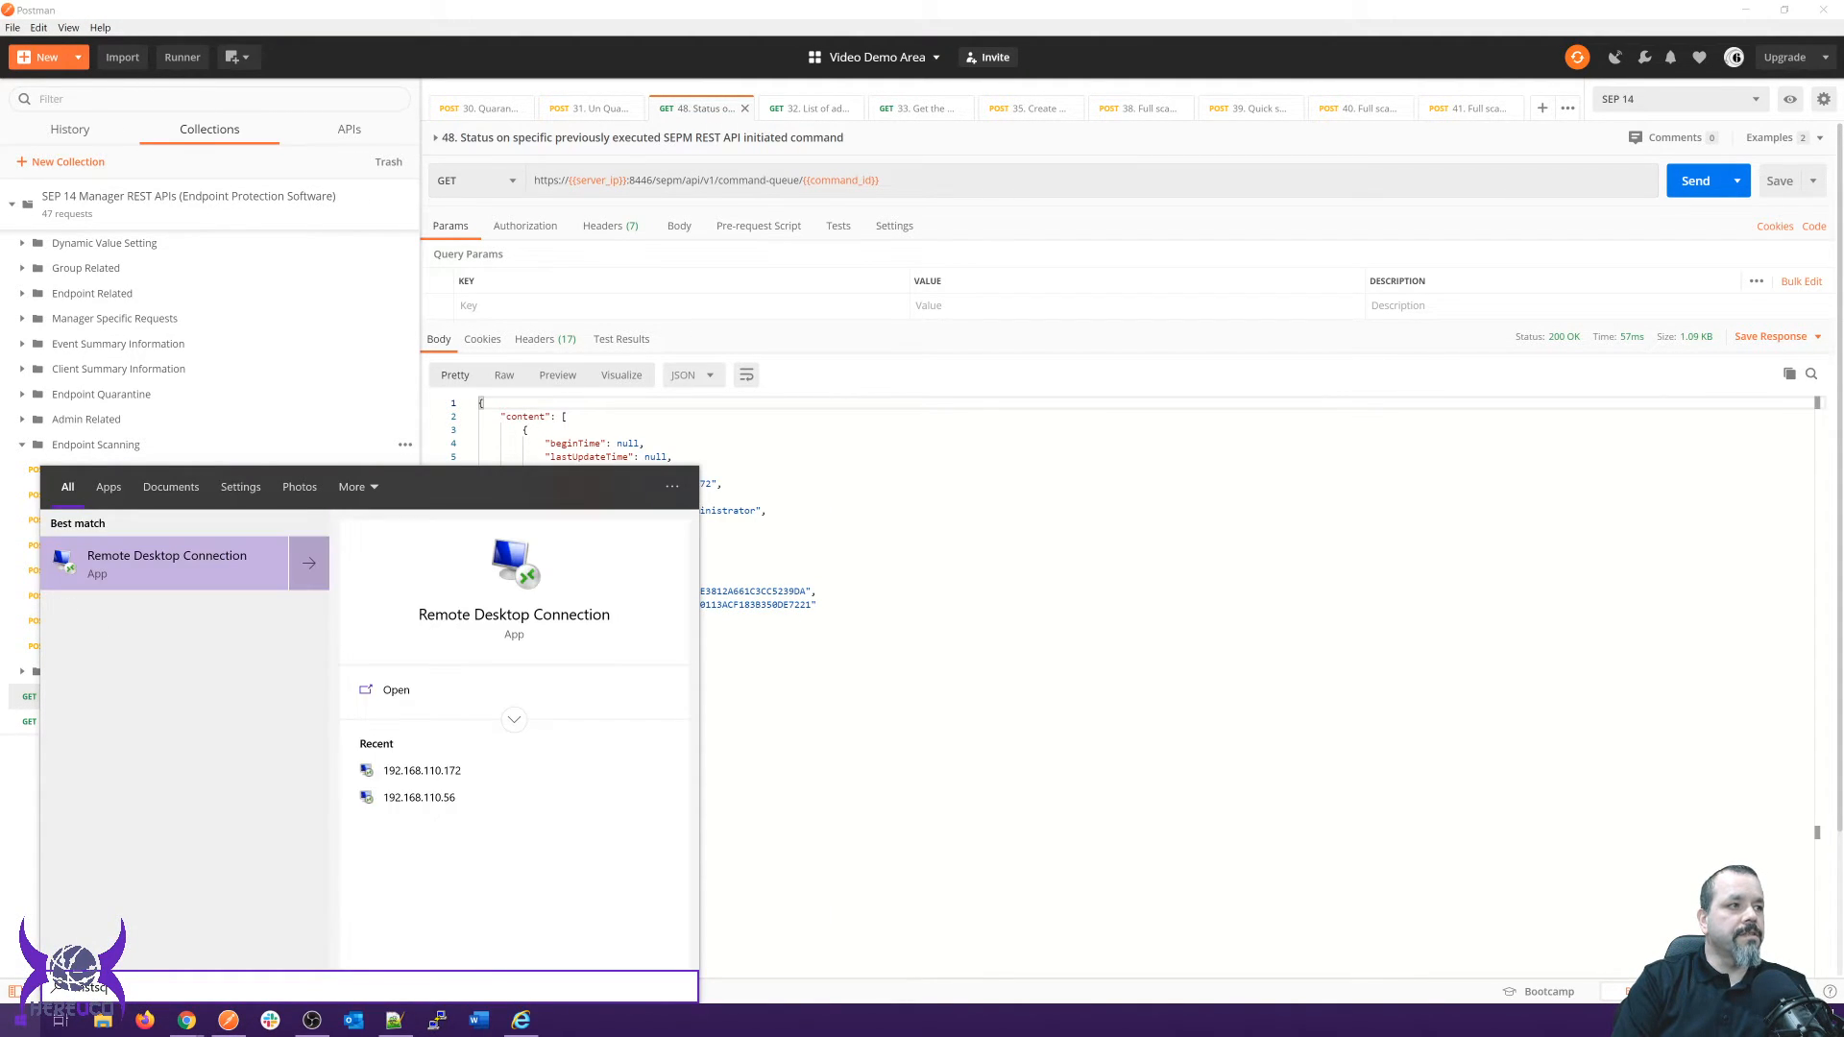
pyautogui.press('Return')
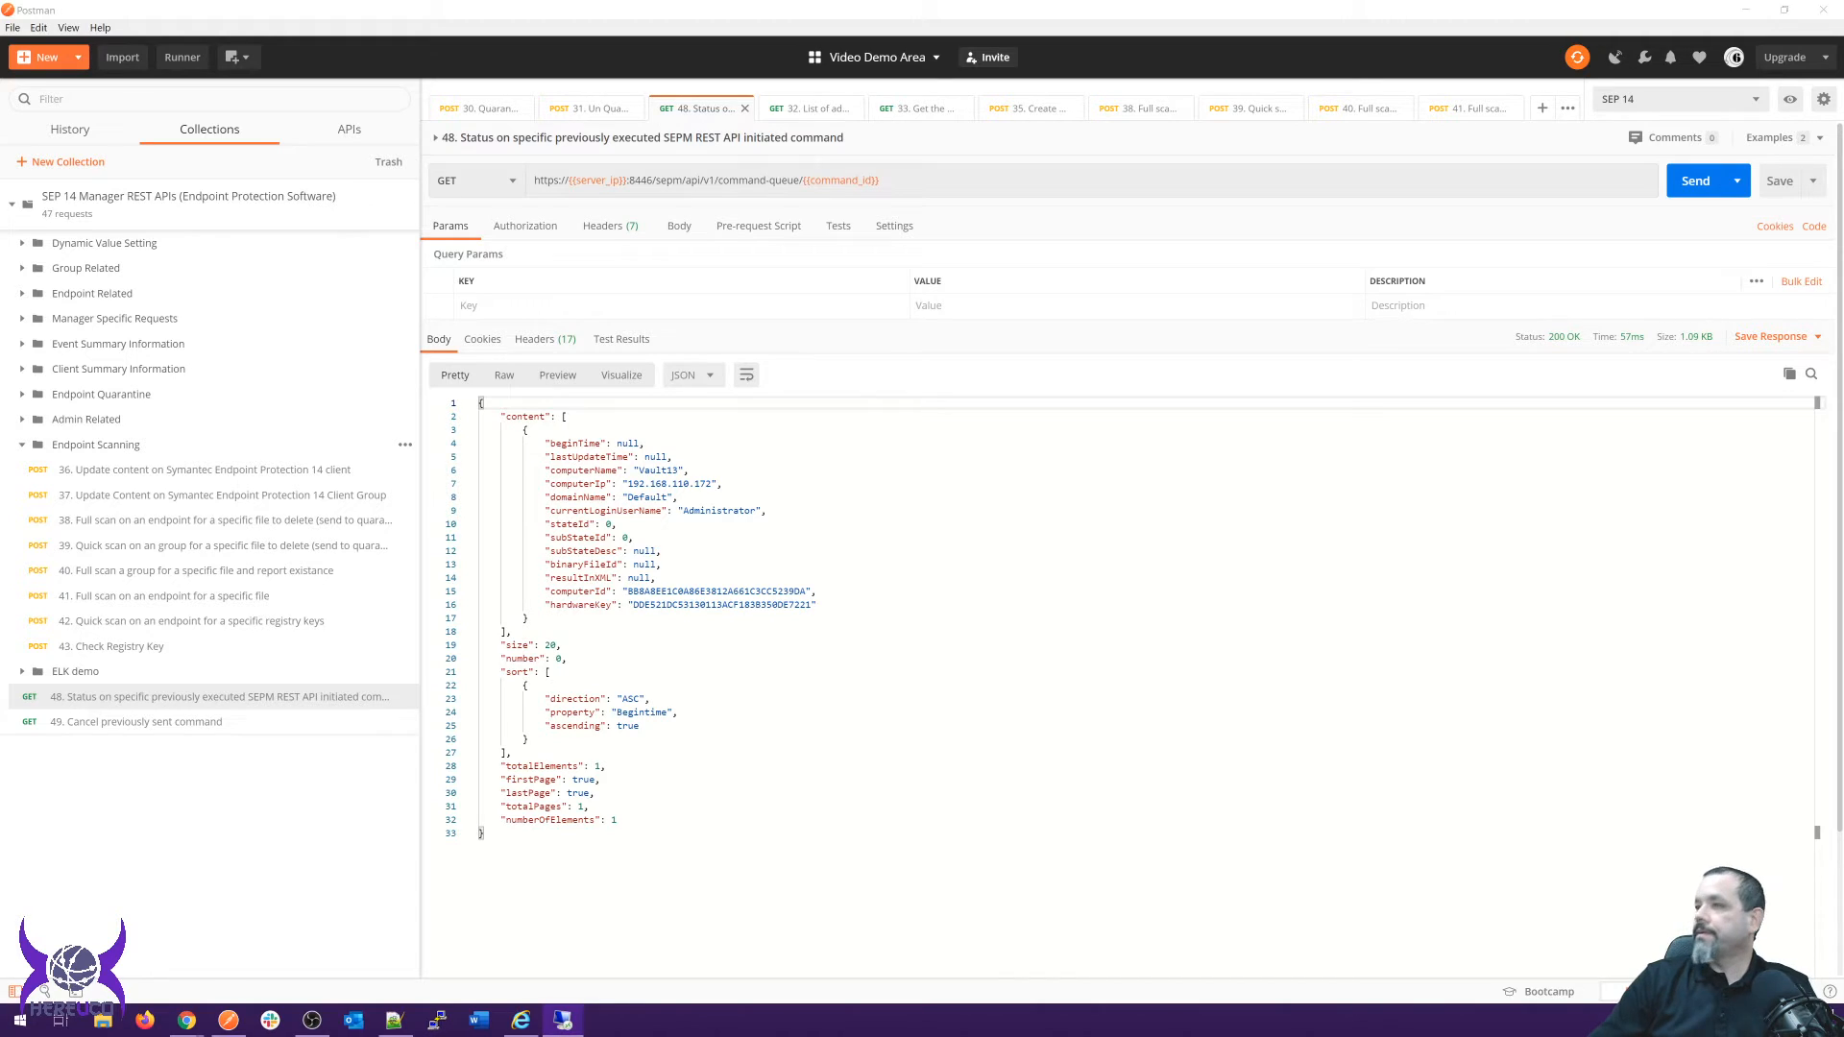
pyautogui.press('Return')
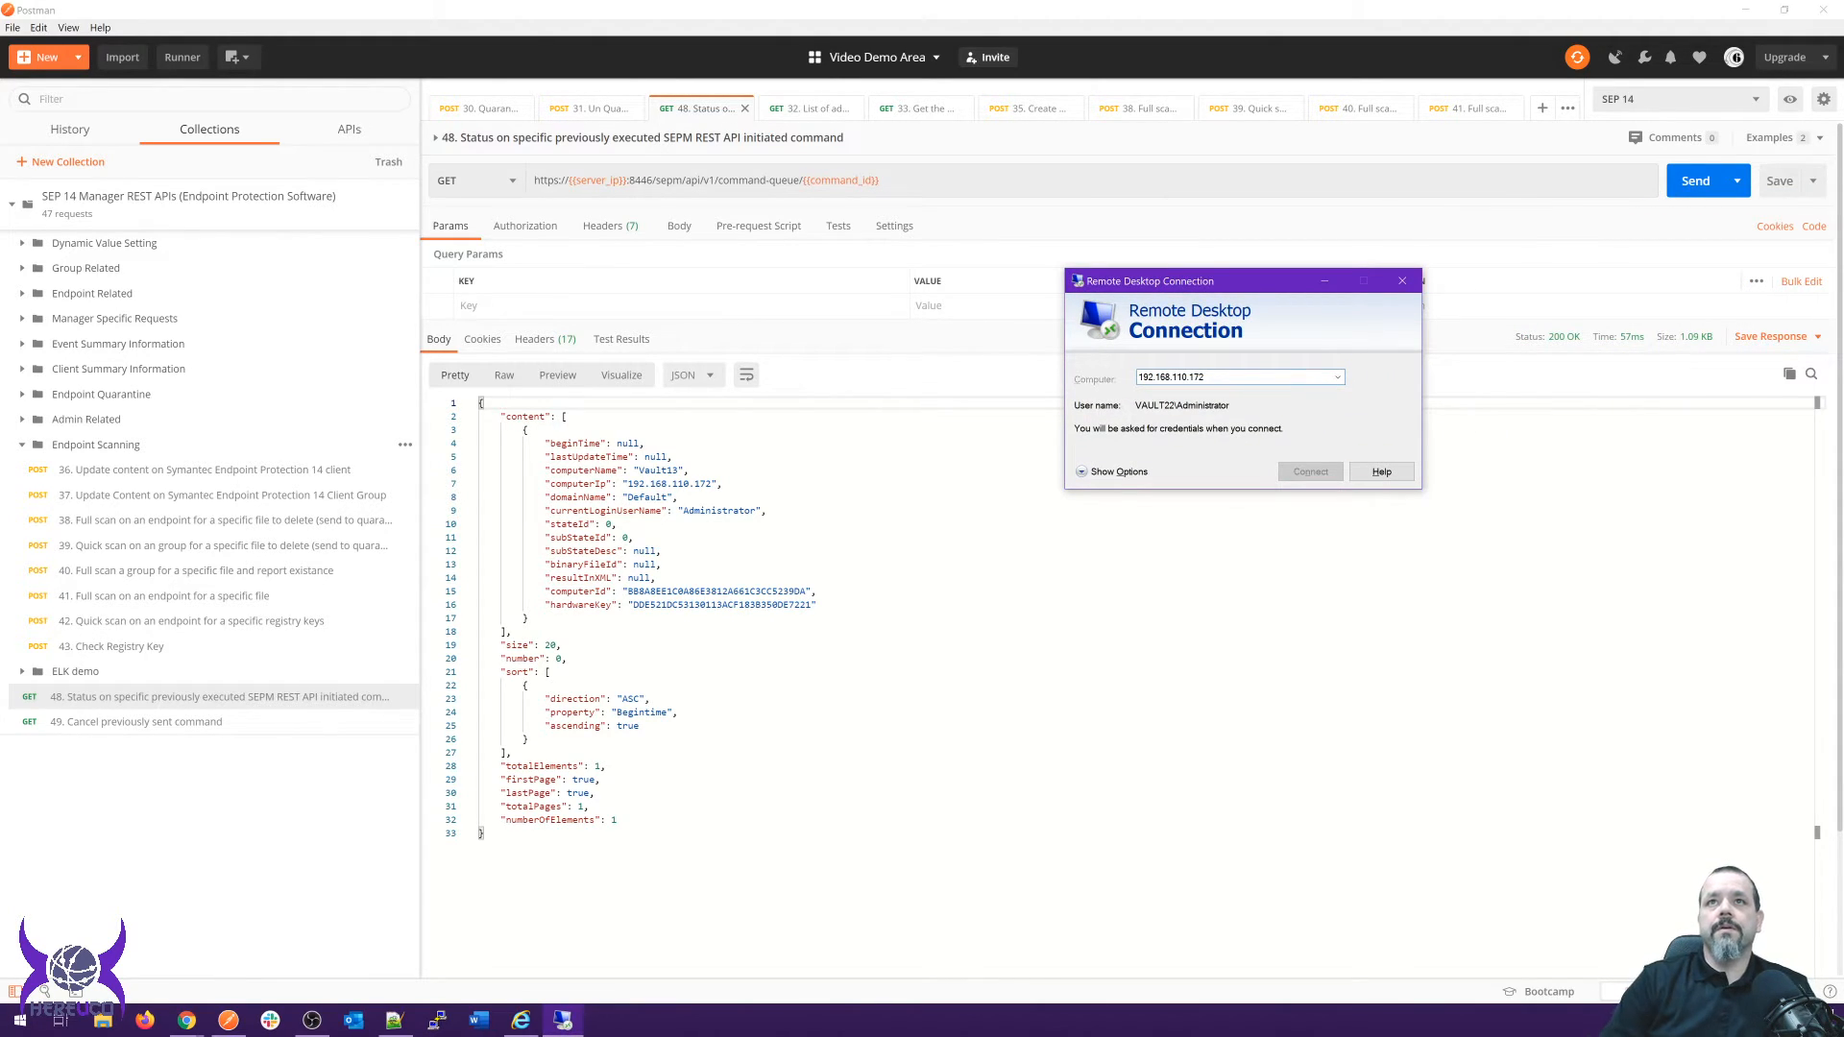
pyautogui.write('********')
pyautogui.press('Return')
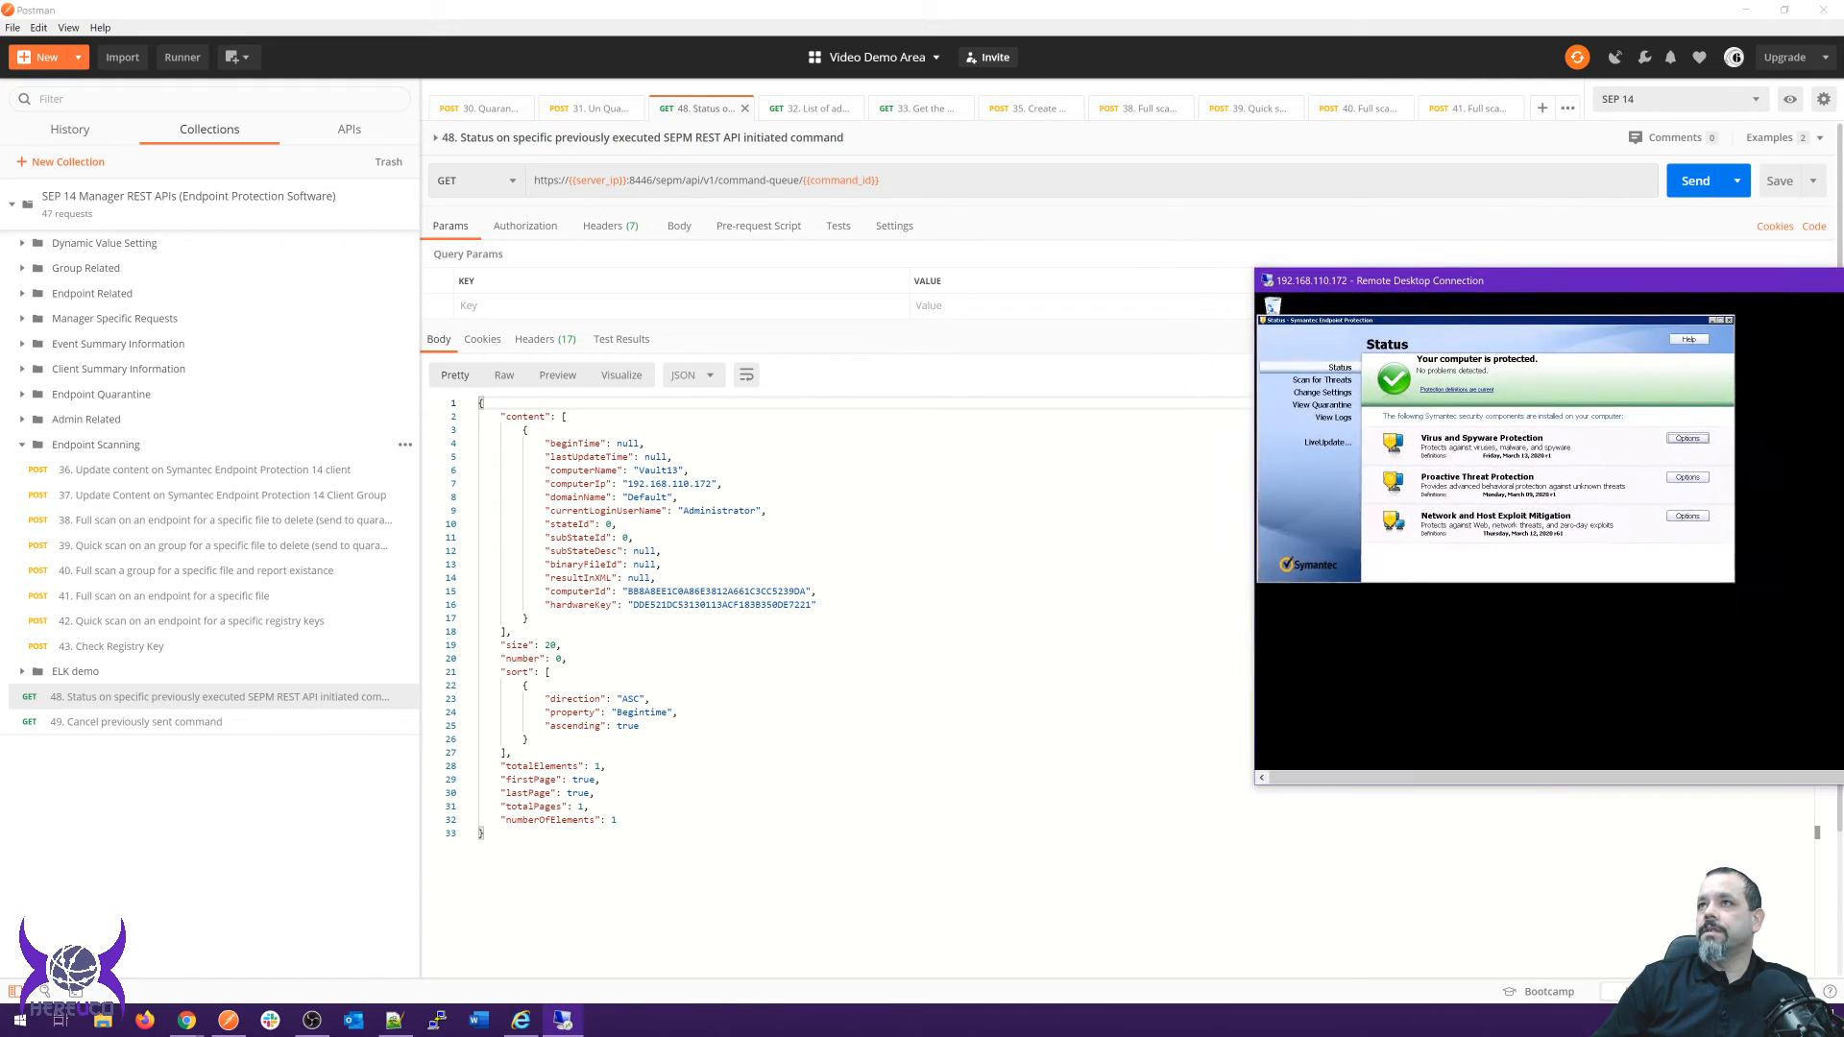
# Examine the Server Connection Status in the Symantec Endpoint Protection client's troubleshooting information, and minimize the remote session.
pyautogui.click(1688, 339)
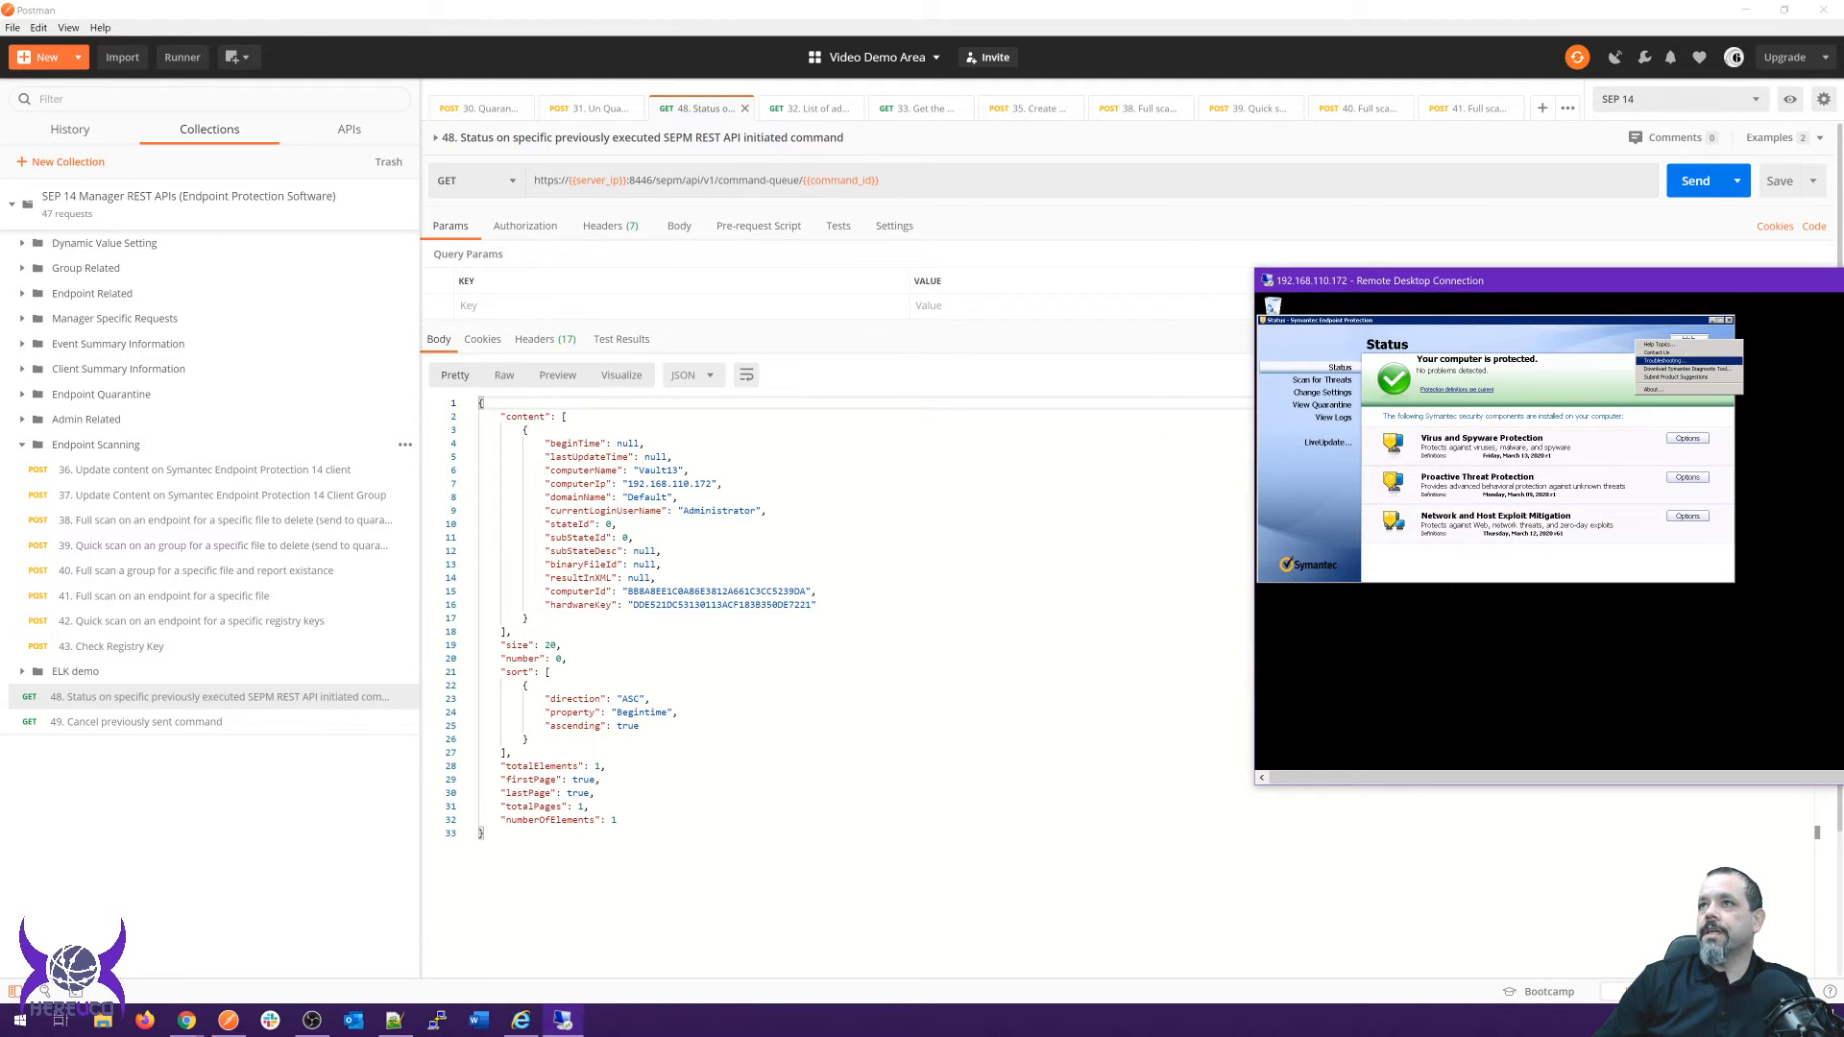
pyautogui.click(1688, 360)
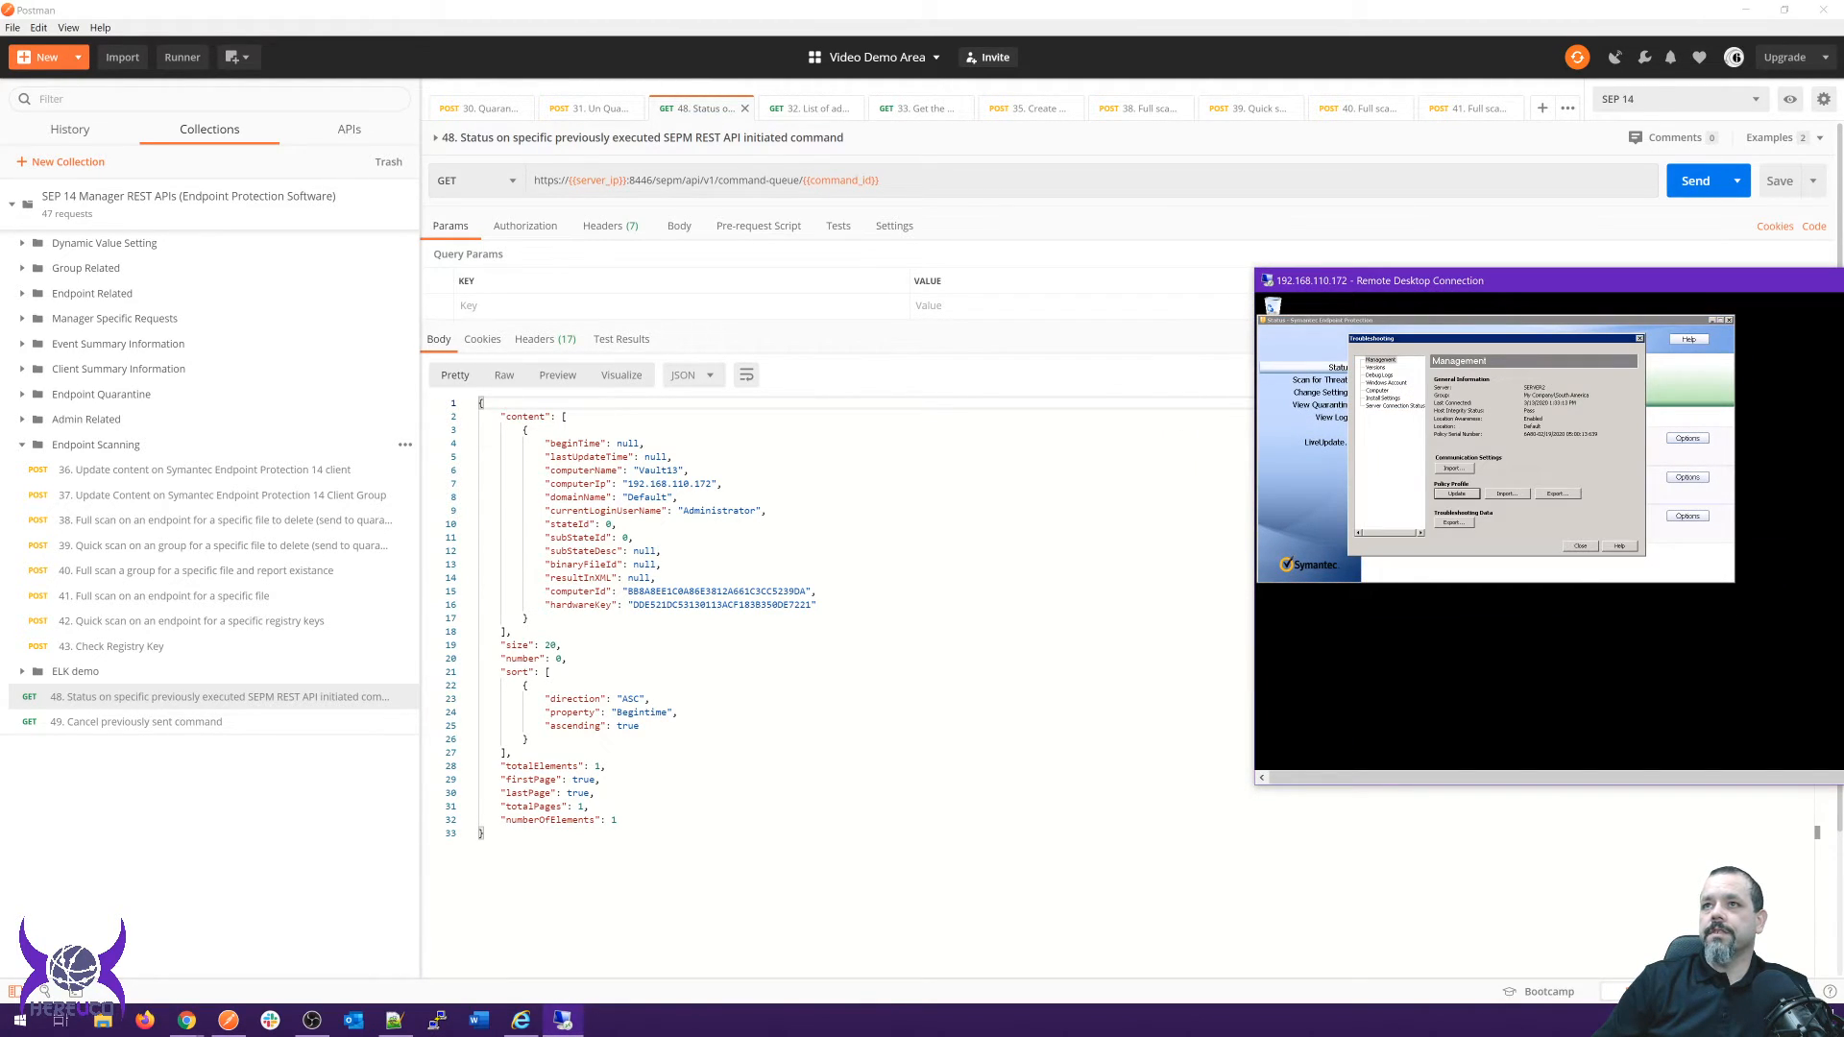
pyautogui.click(1394, 405)
pyautogui.press('Tab')
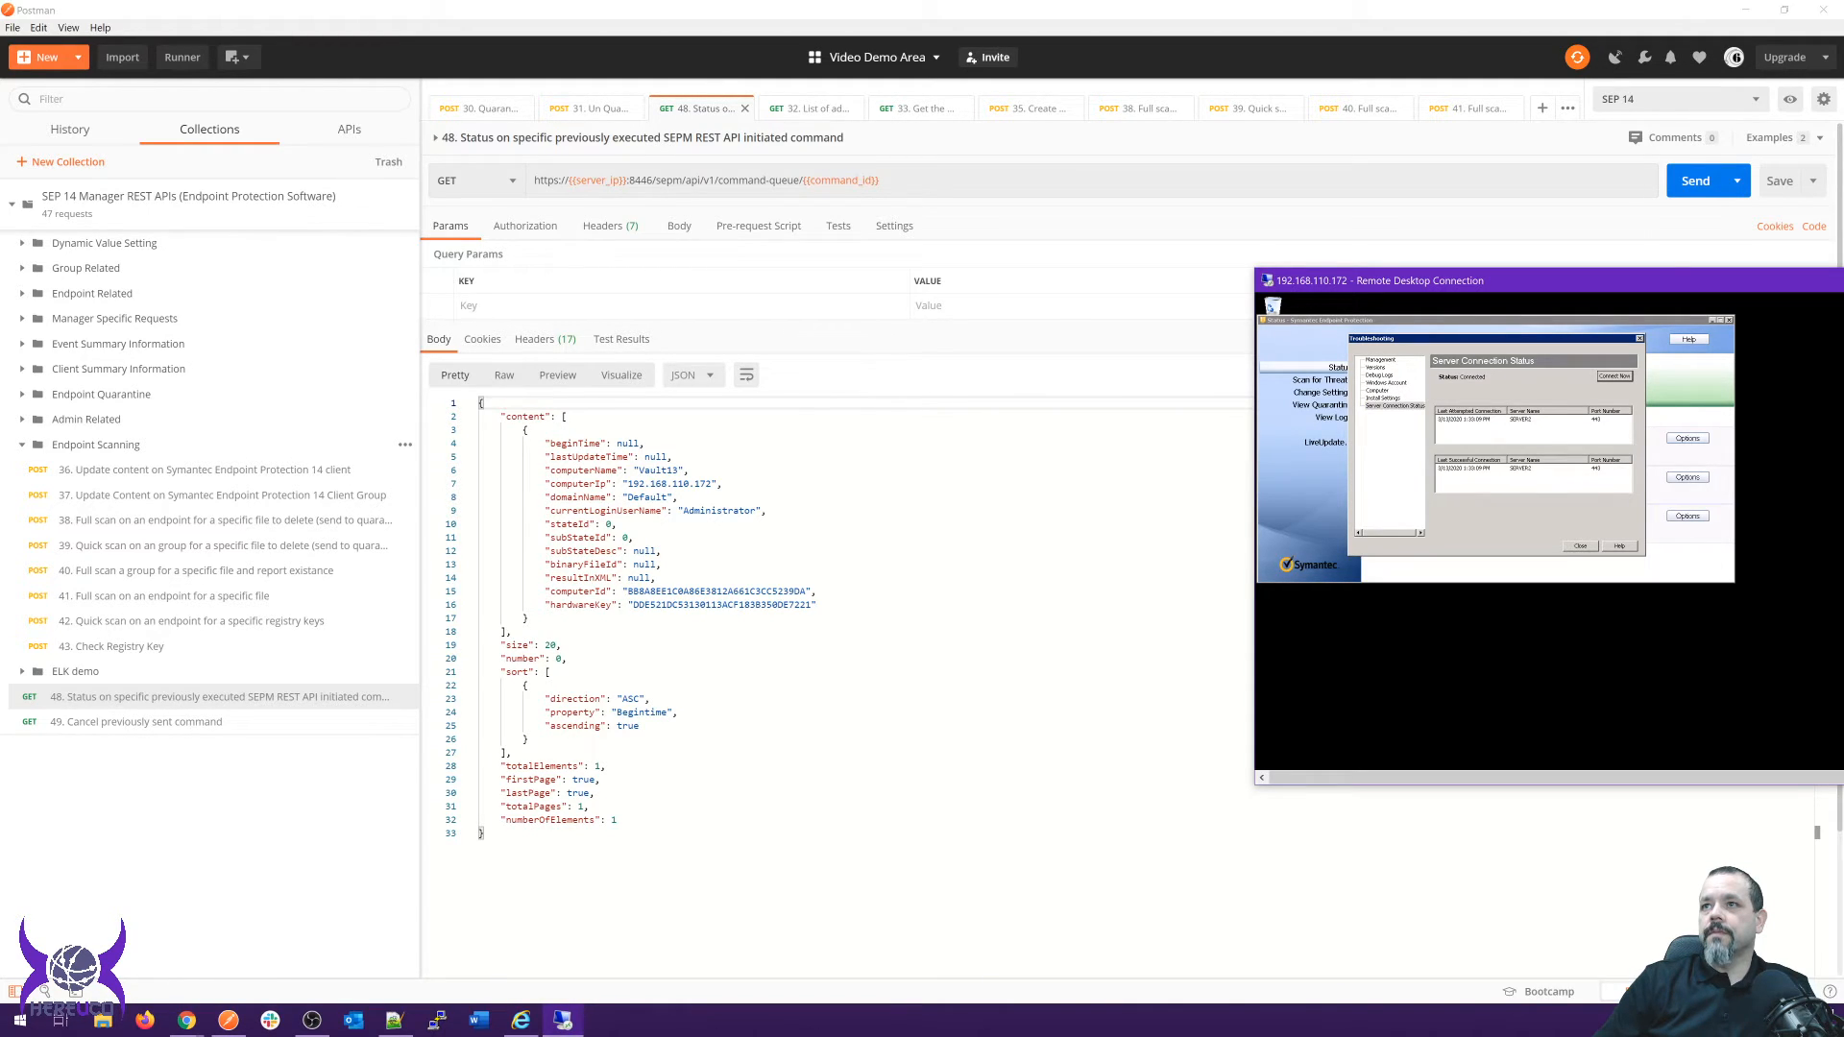
pyautogui.press('Escape')
pyautogui.press('super+Down')
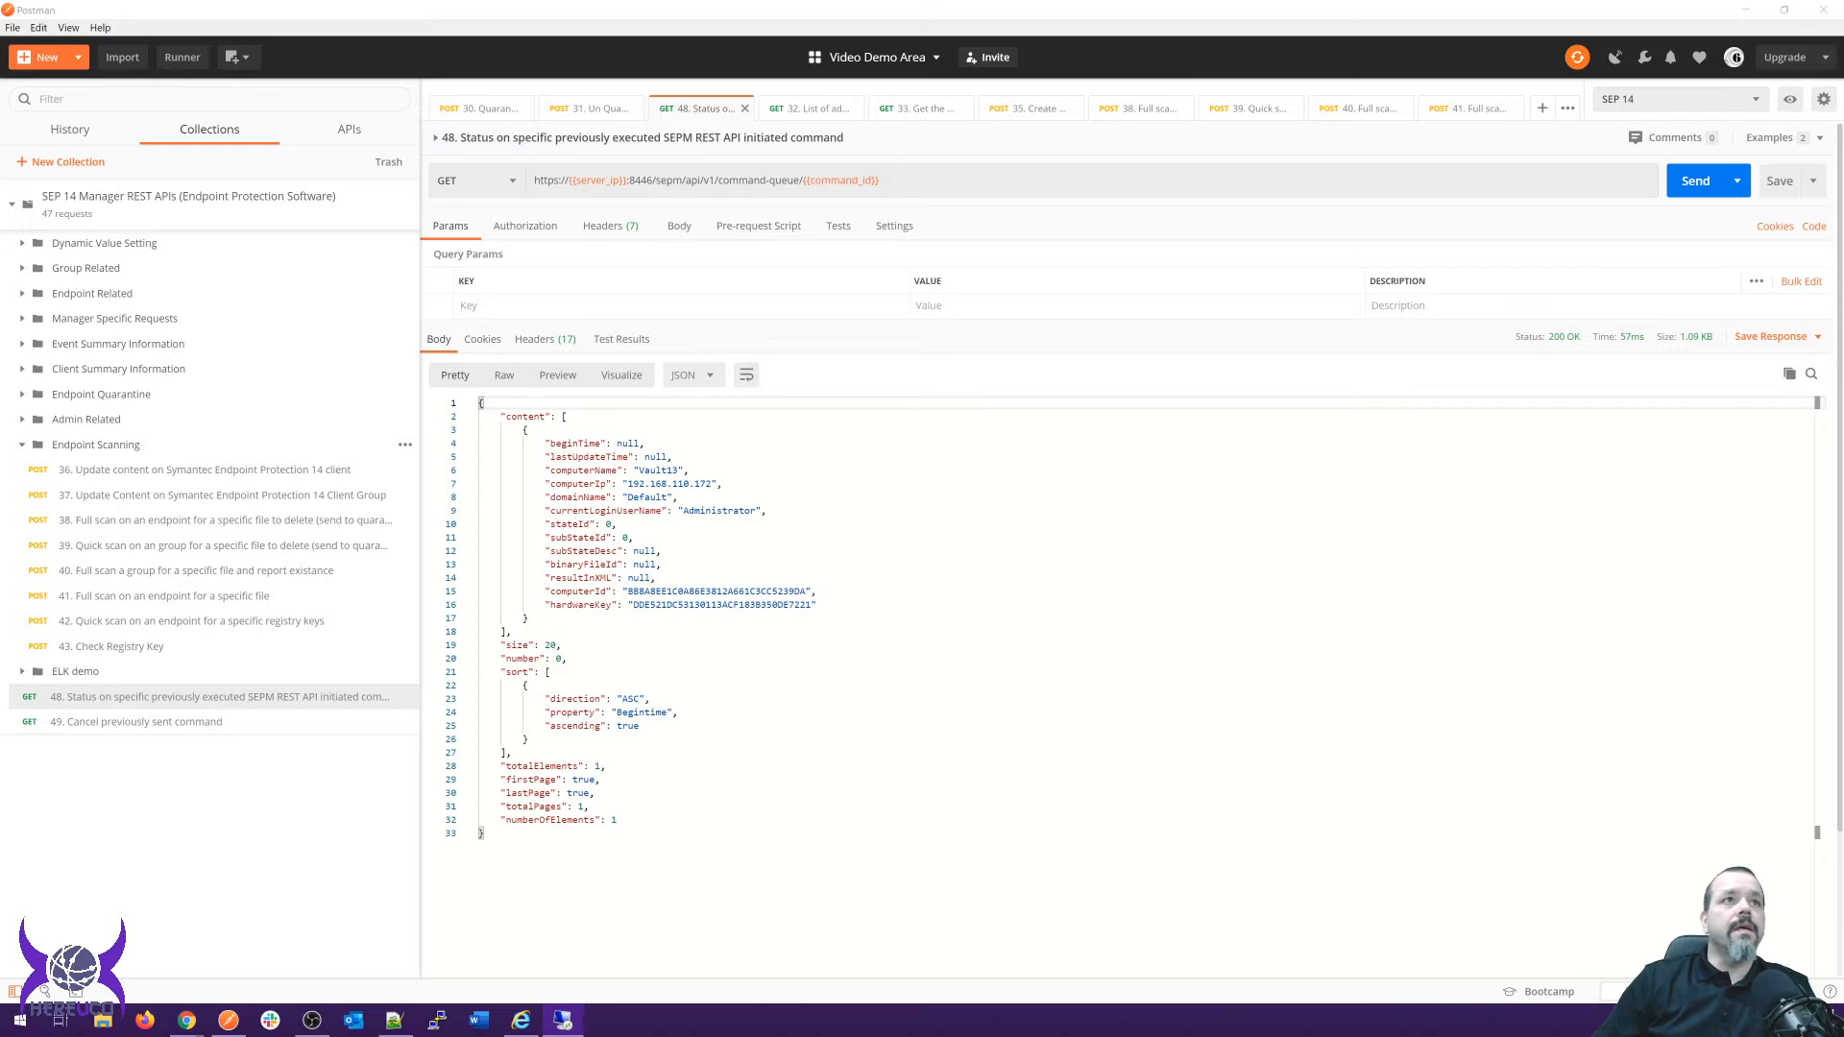
# Switch to Postman and resend request 48 several times to recheck the status of the scan command.
pyautogui.hotkey('ctrl', 'Return')
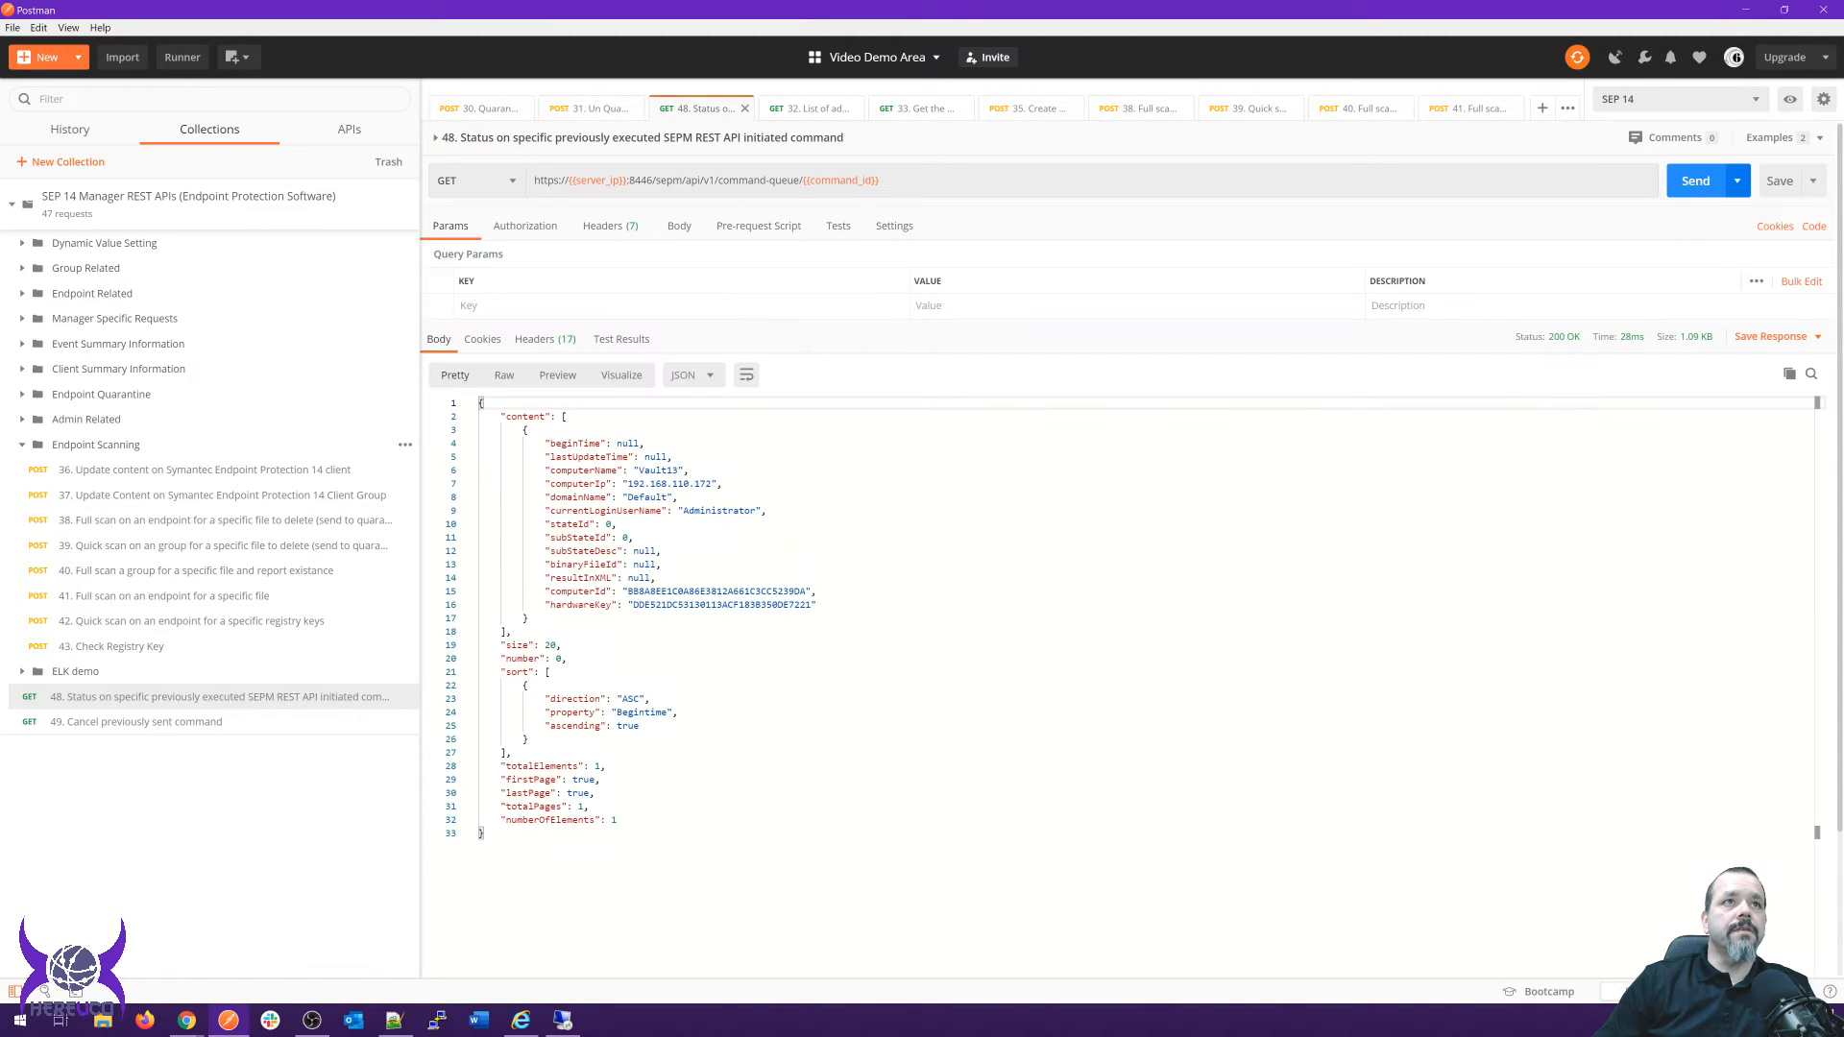
pyautogui.hotkey('ctrl', 'Return')
pyautogui.hotkey('ctrl', 'Return')
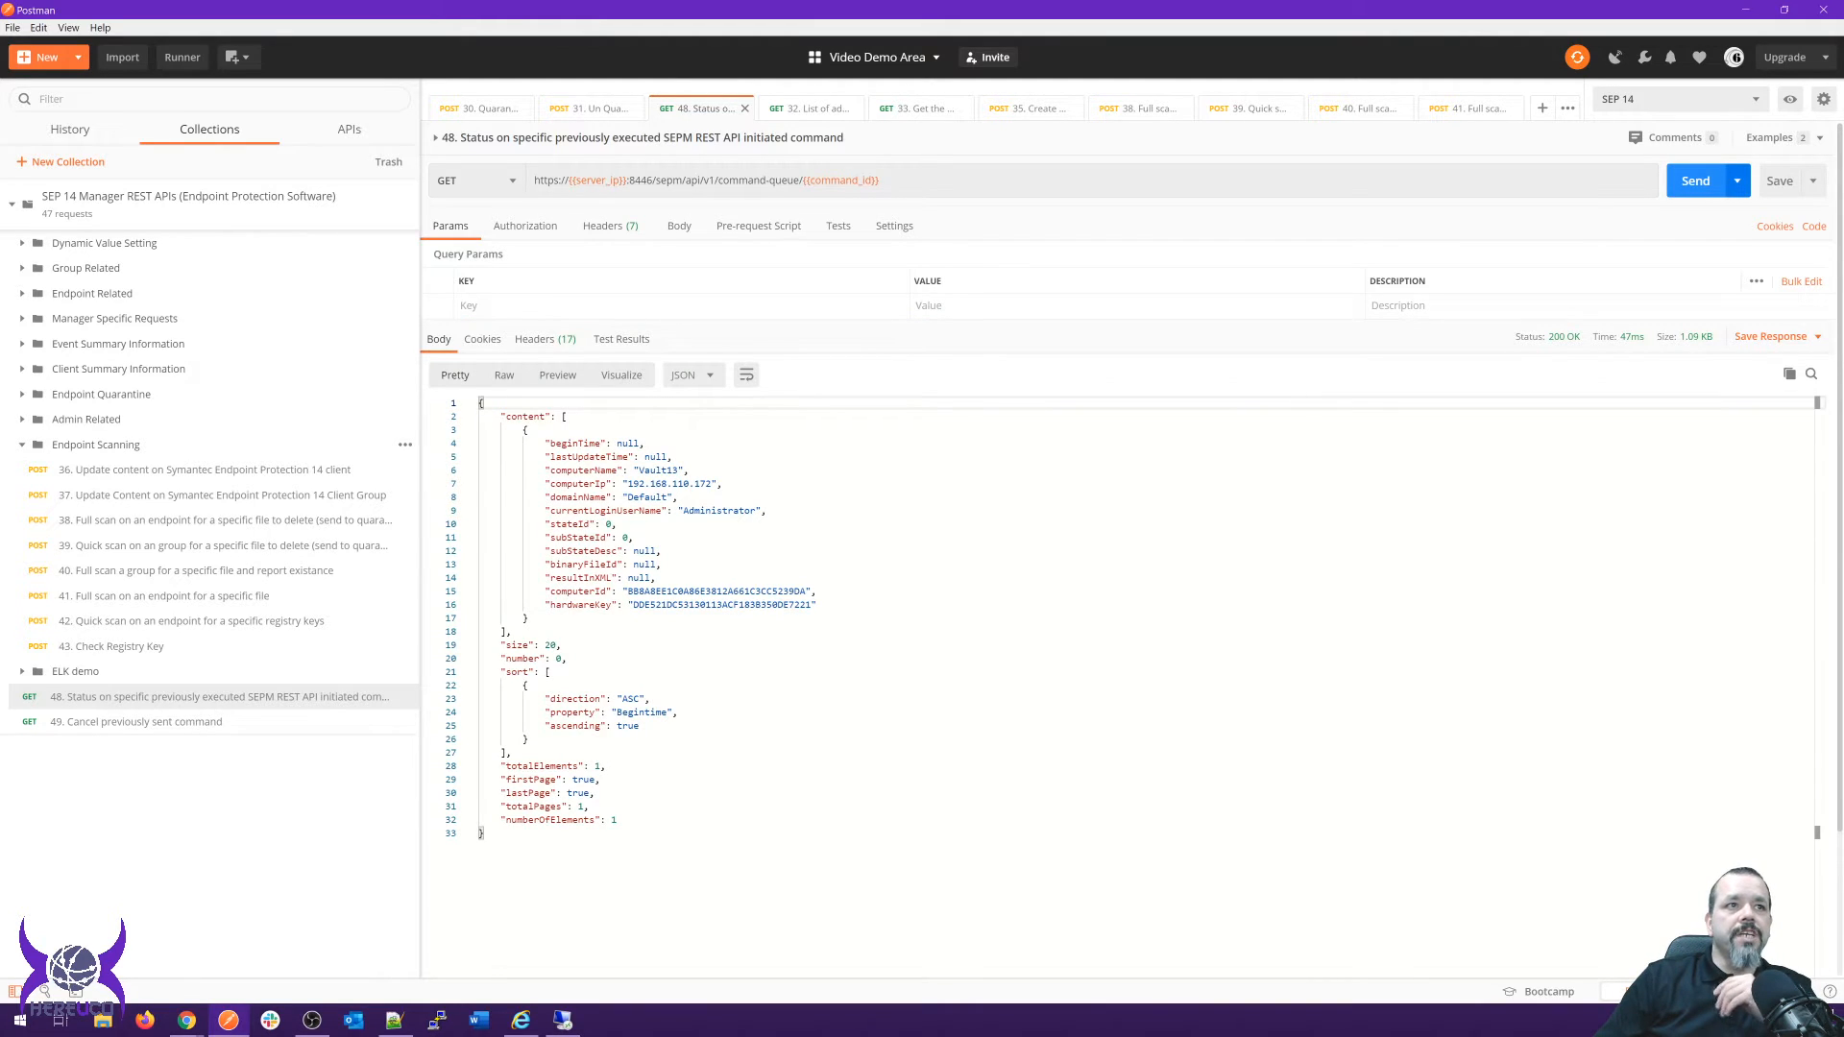
pyautogui.hotkey('ctrl', 'Return')
pyautogui.hotkey('ctrl', 'Return')
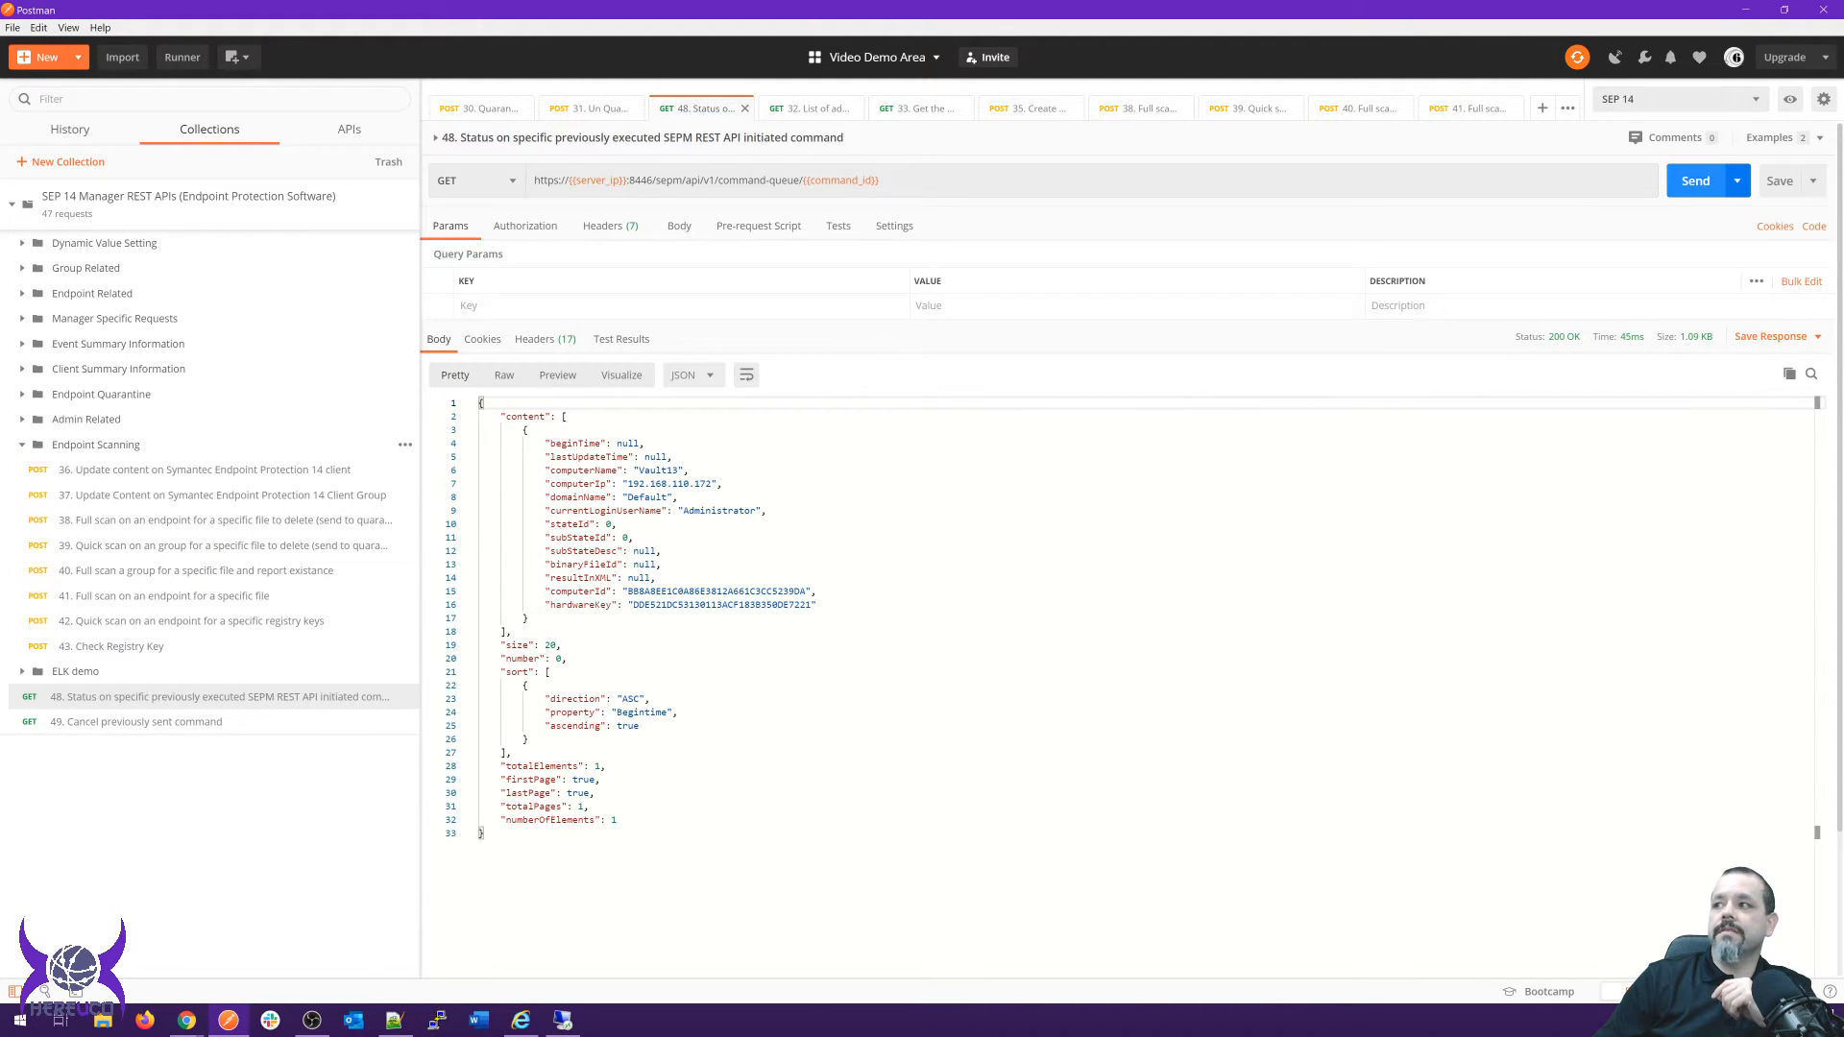
pyautogui.hotkey('alt', 'Tab')
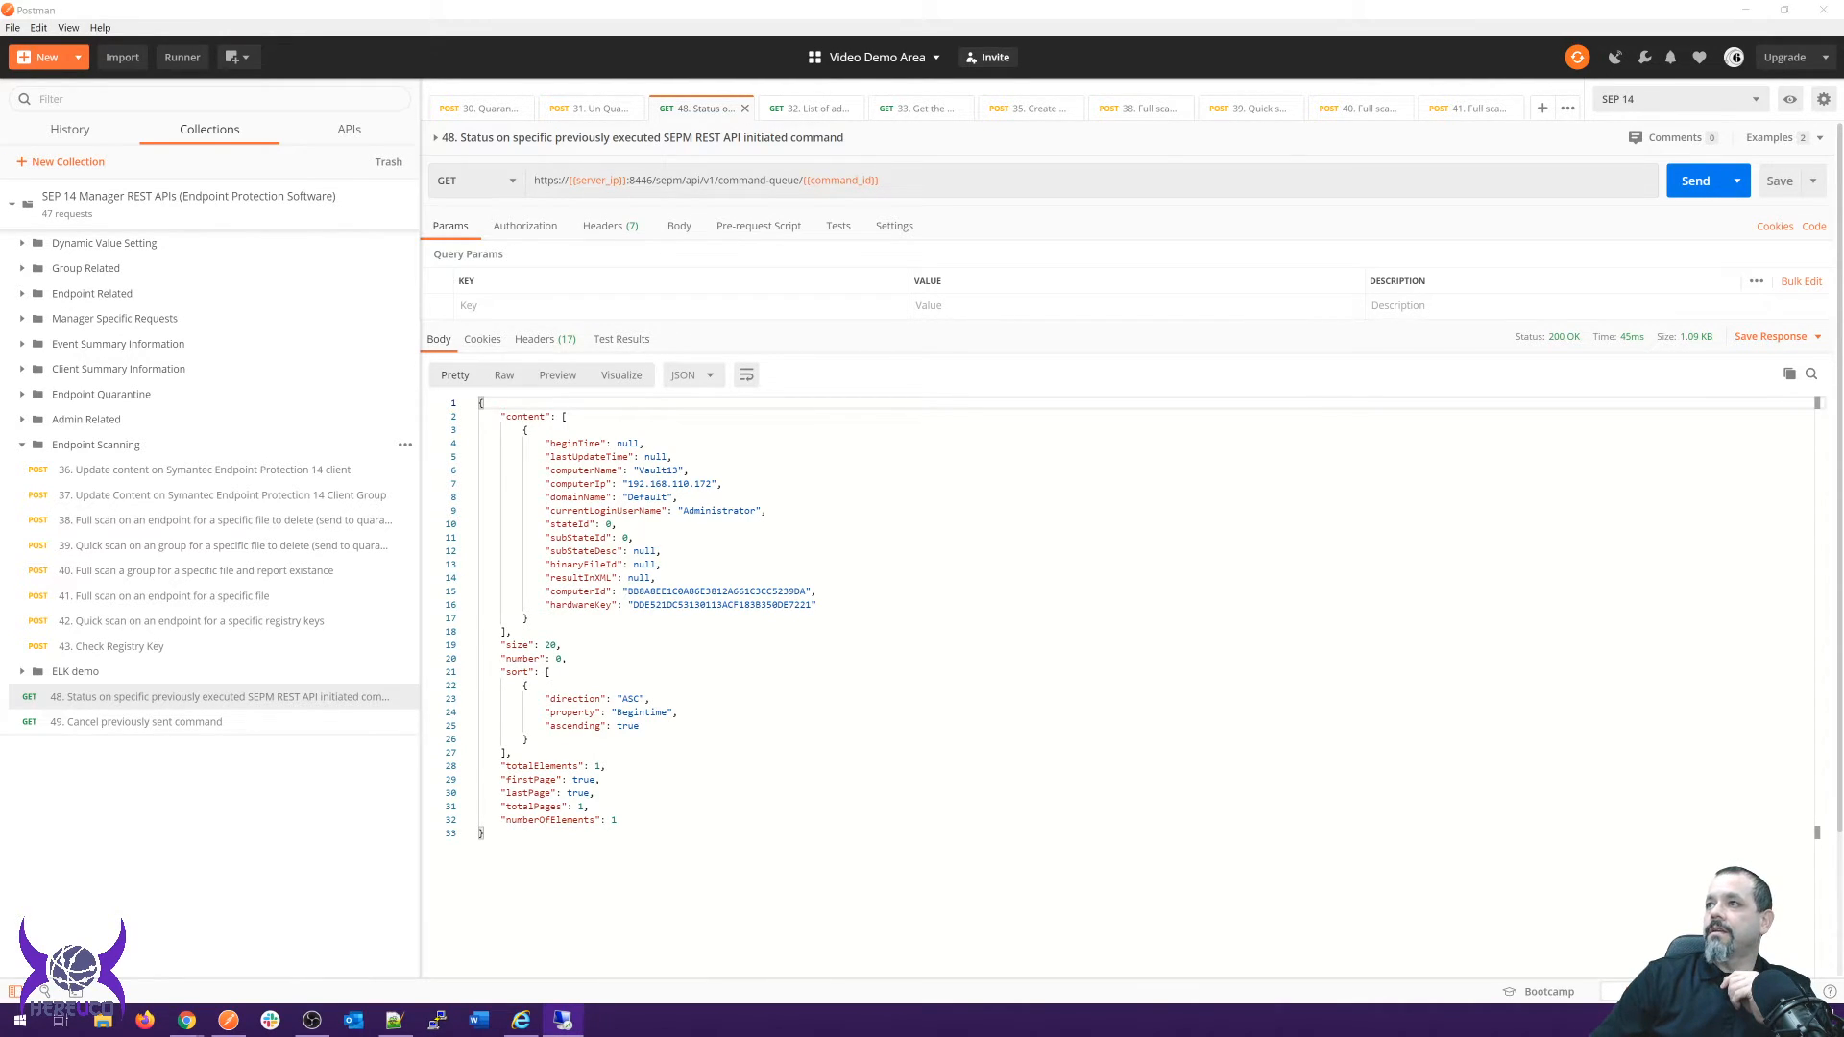
pyautogui.hotkey('alt', 'Tab')
pyautogui.hotkey('ctrl', 'Return')
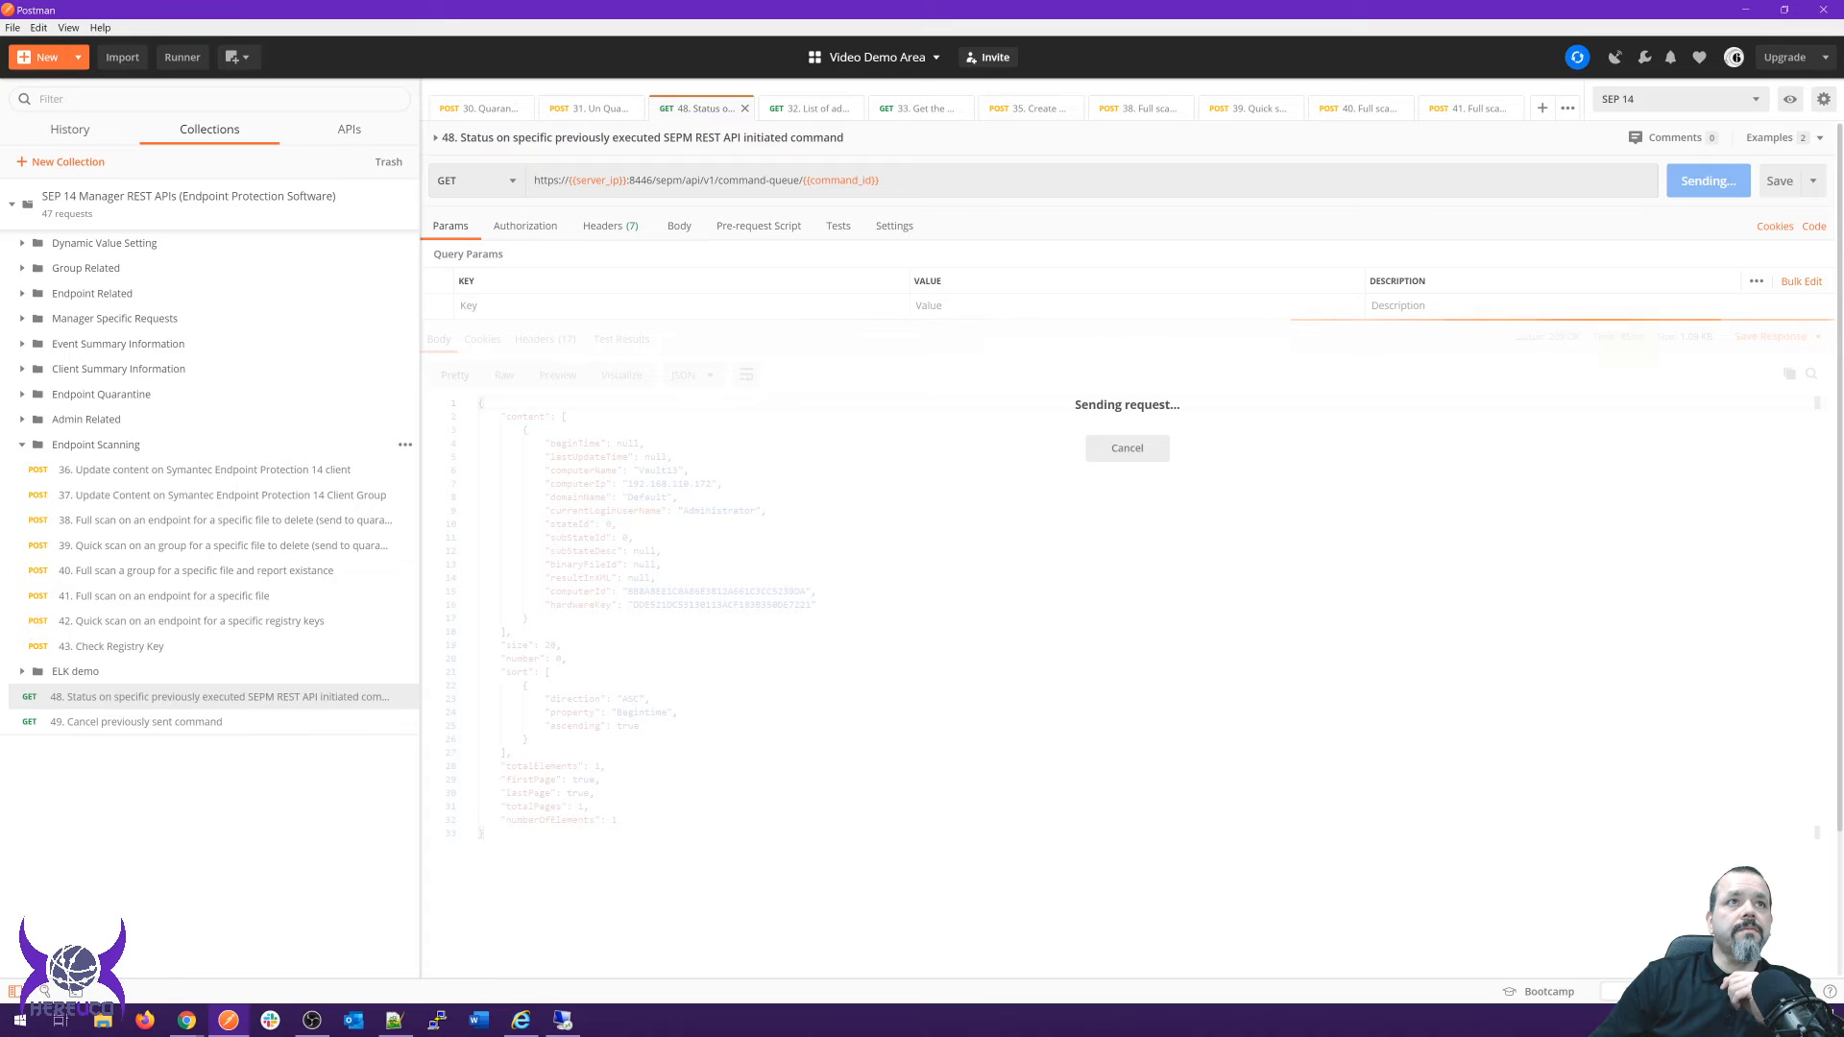
pyautogui.hotkey('ctrl', 'Return')
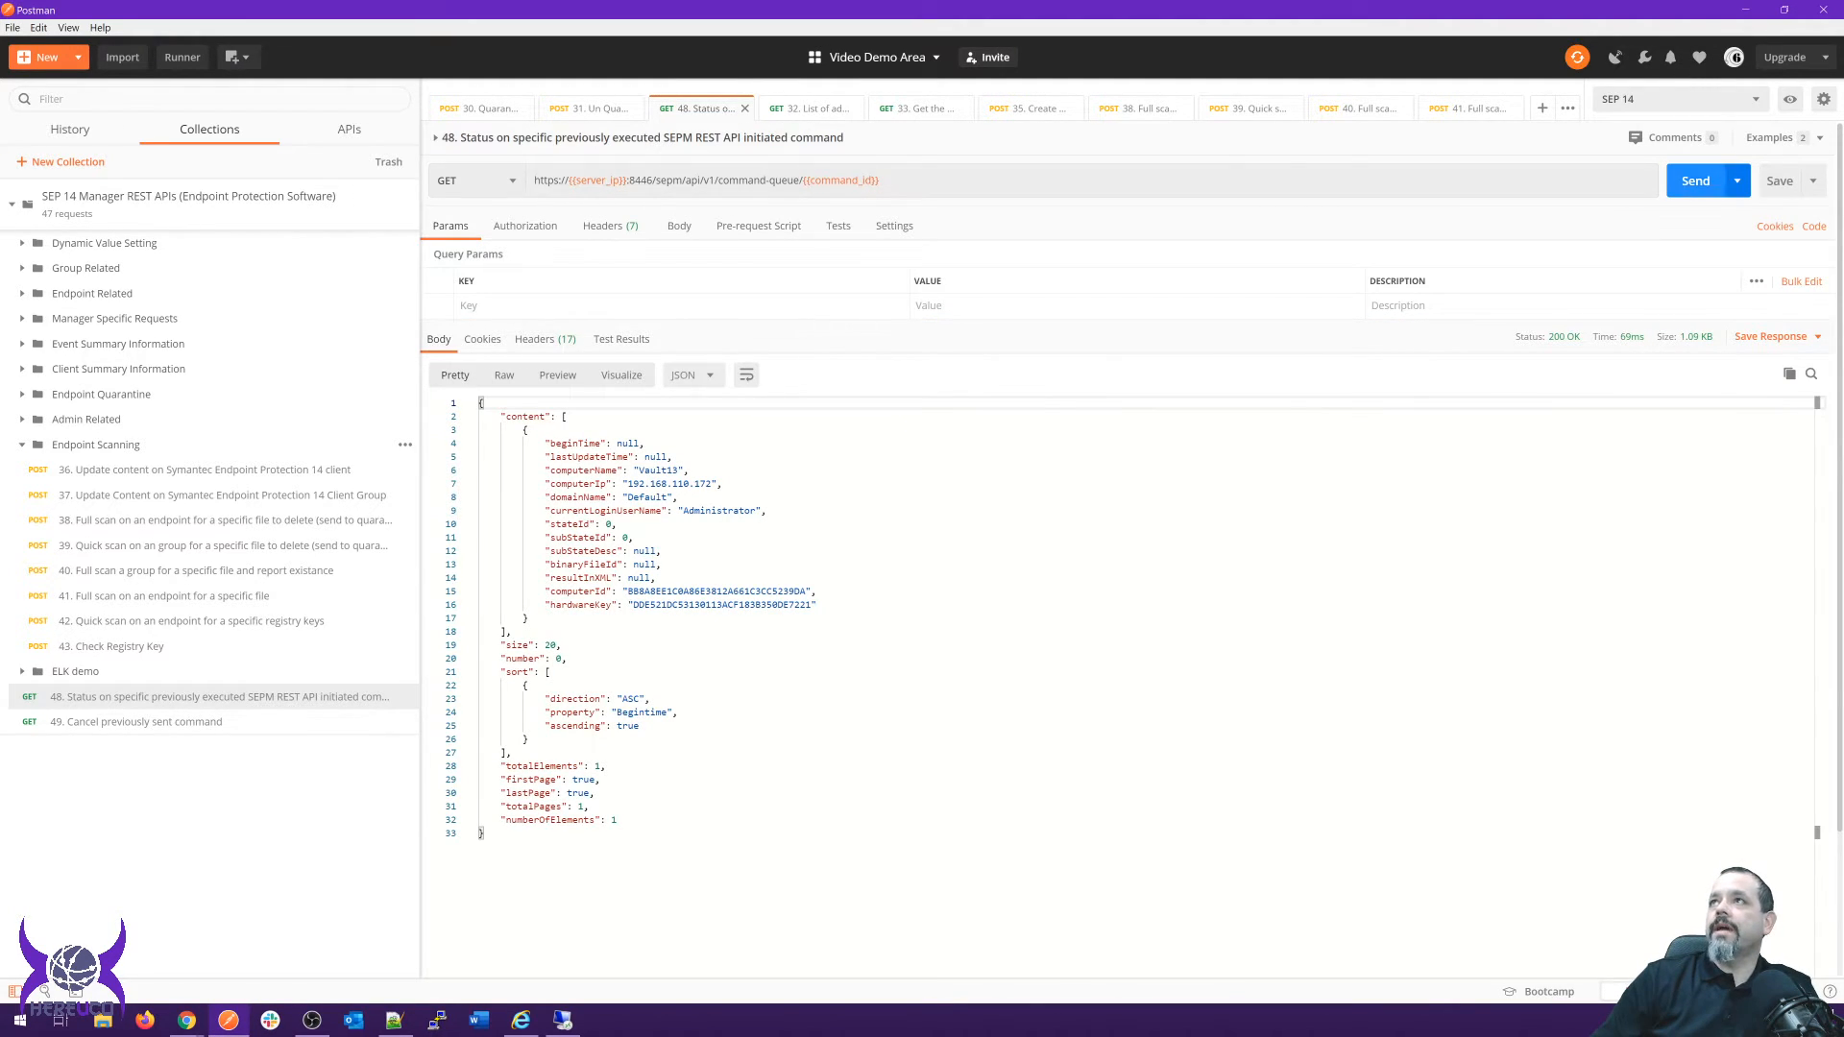
# Examine the matched file name, remediation result and SHA256 hash in request 48's EOC HASH MATCH example, and close the example.
pyautogui.click(1770, 138)
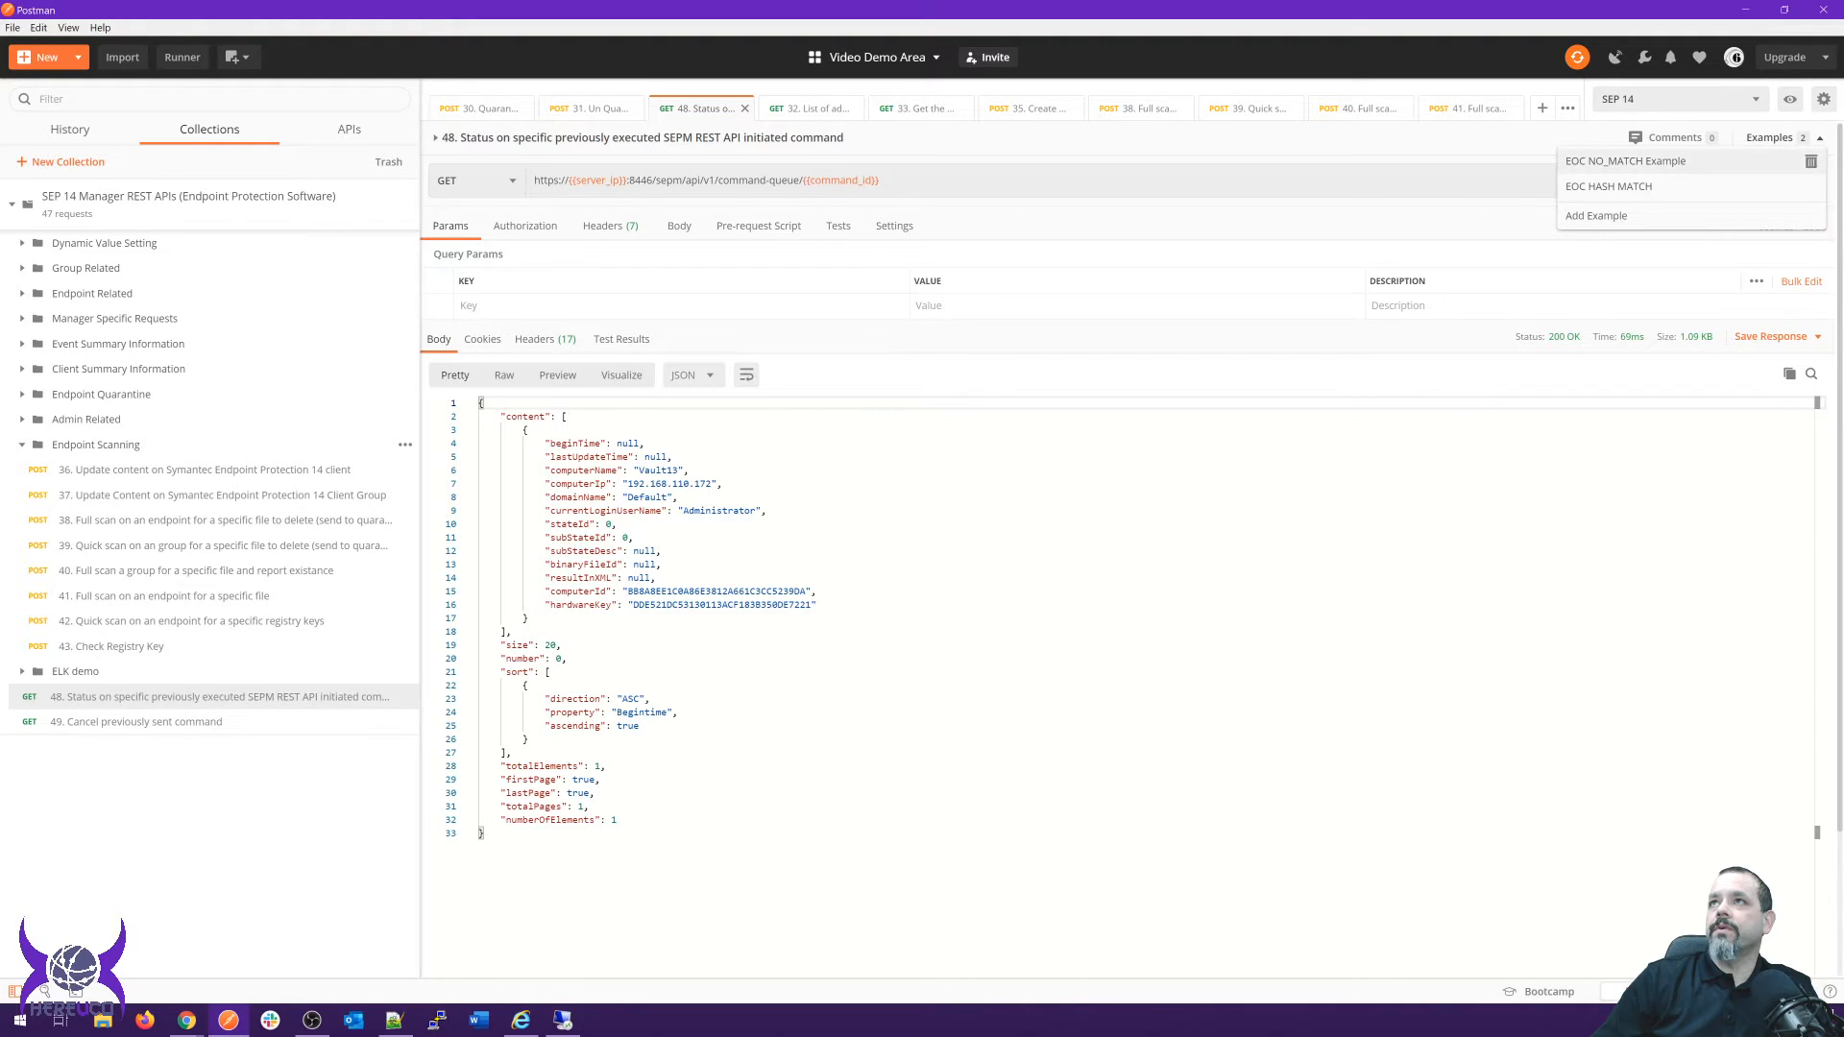
pyautogui.click(1608, 186)
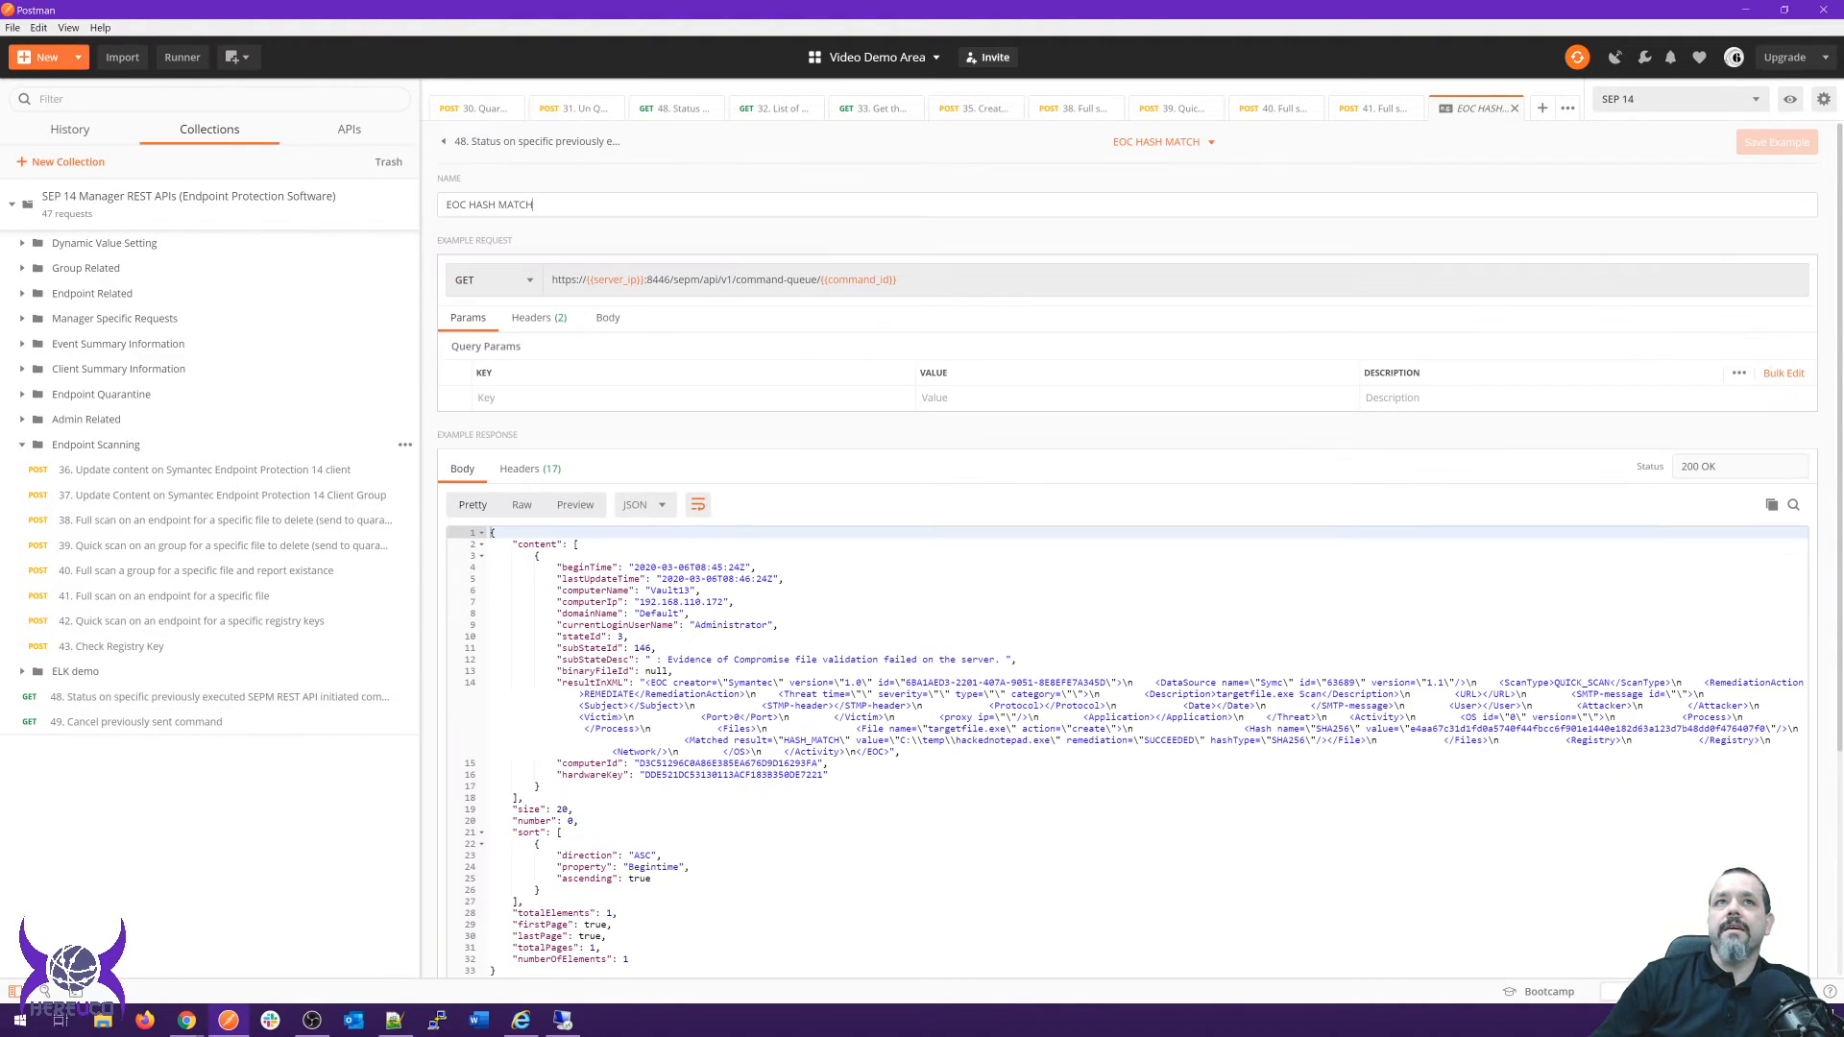
pyautogui.scroll(-2, 1126, 567)
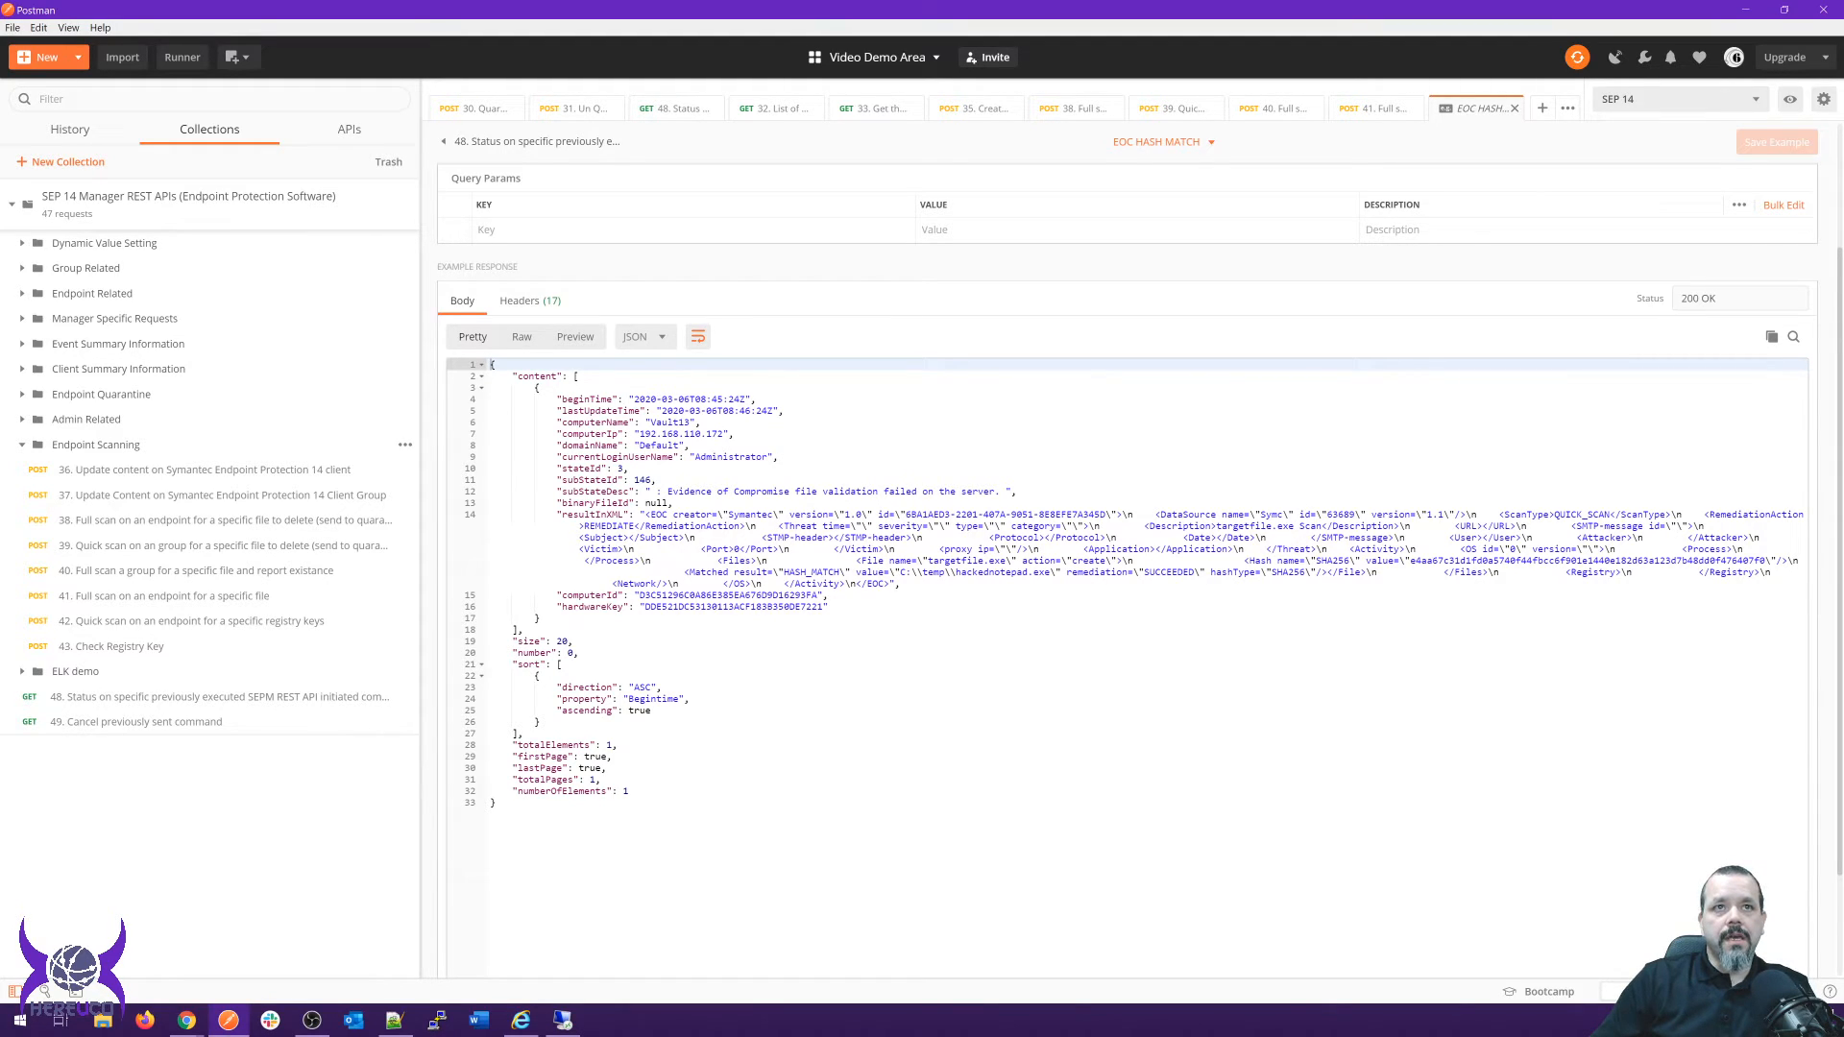
pyautogui.doubleClick(958, 573)
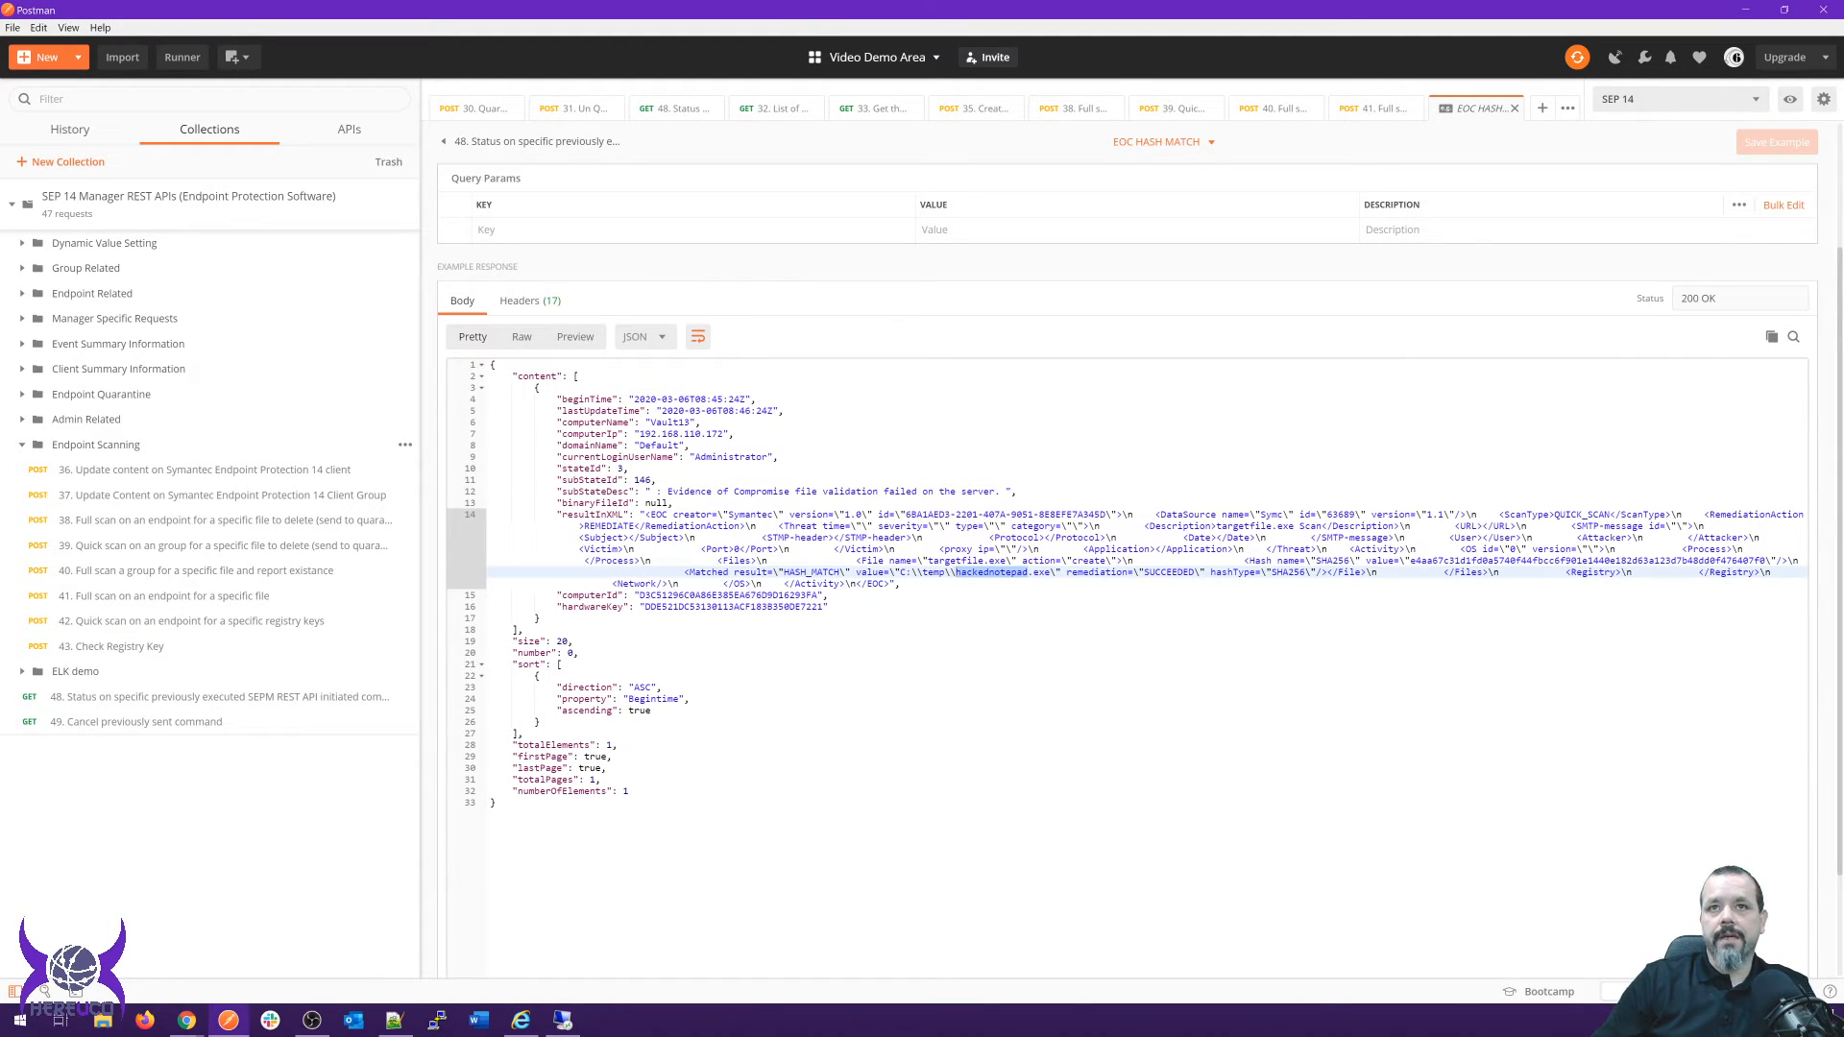
pyautogui.doubleClick(1145, 573)
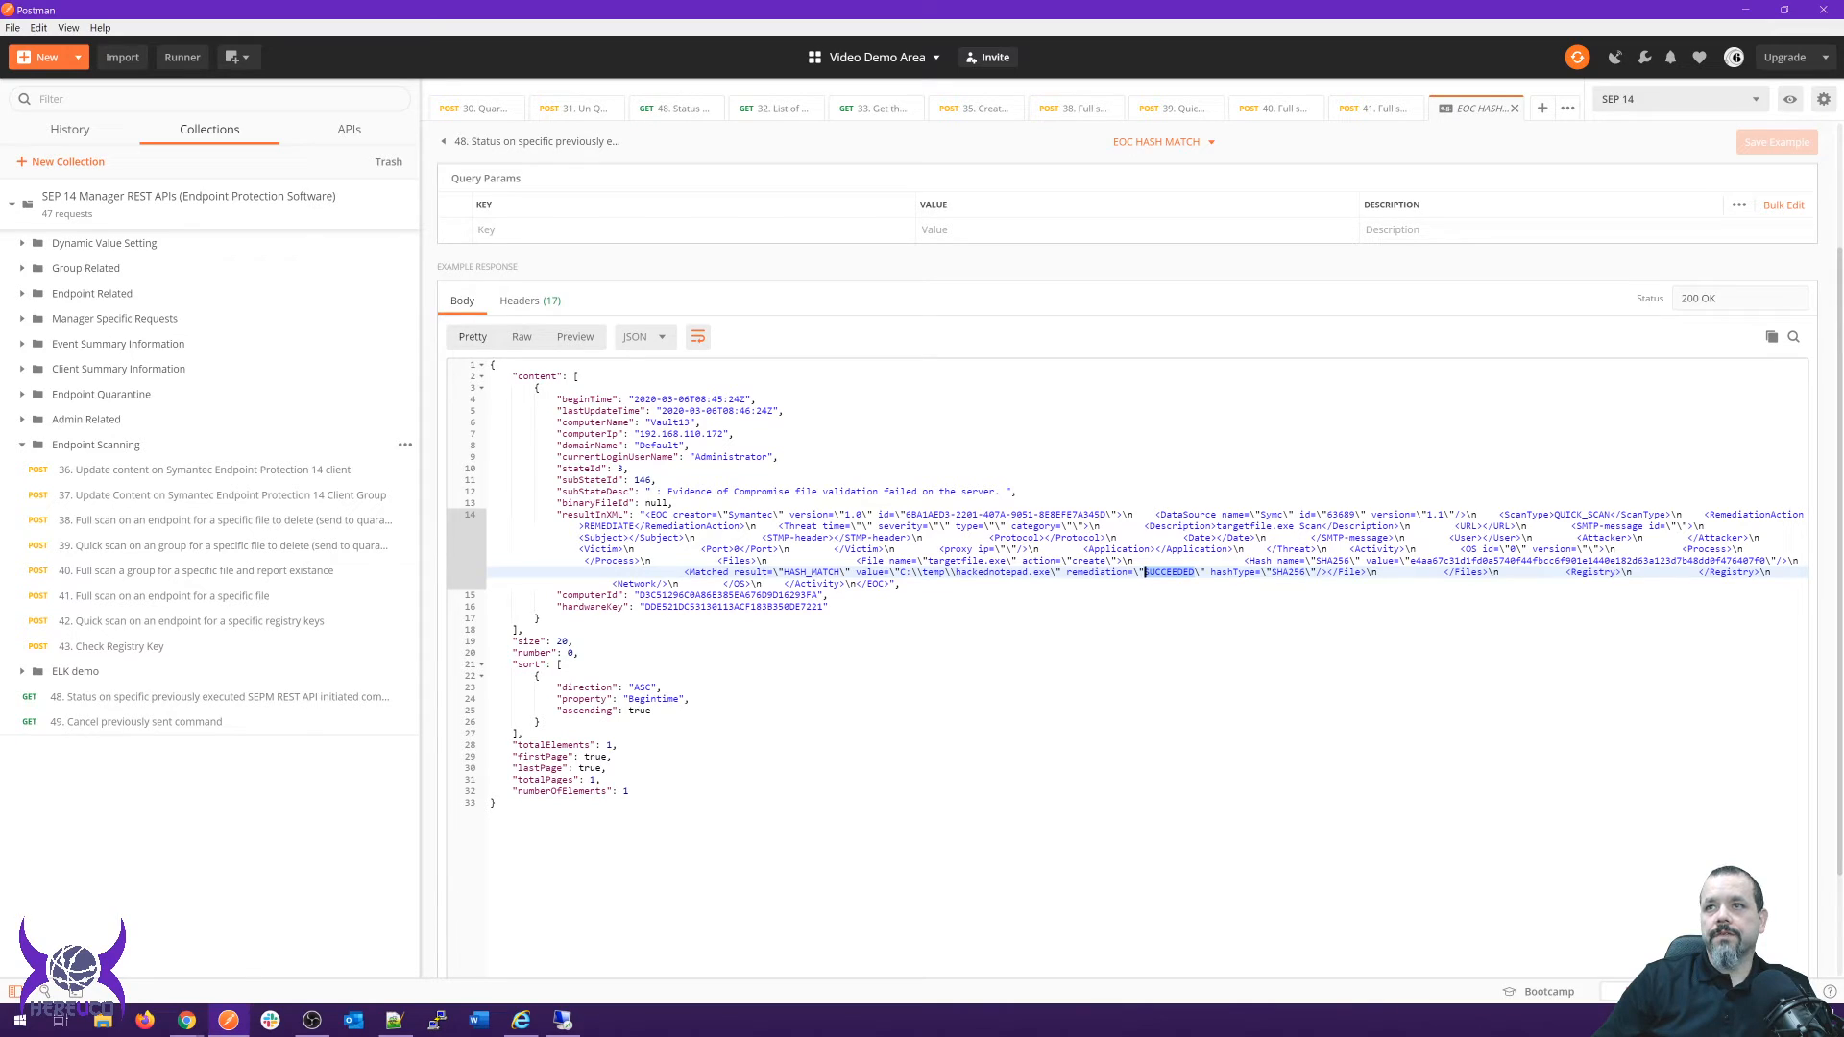
pyautogui.doubleClick(1585, 561)
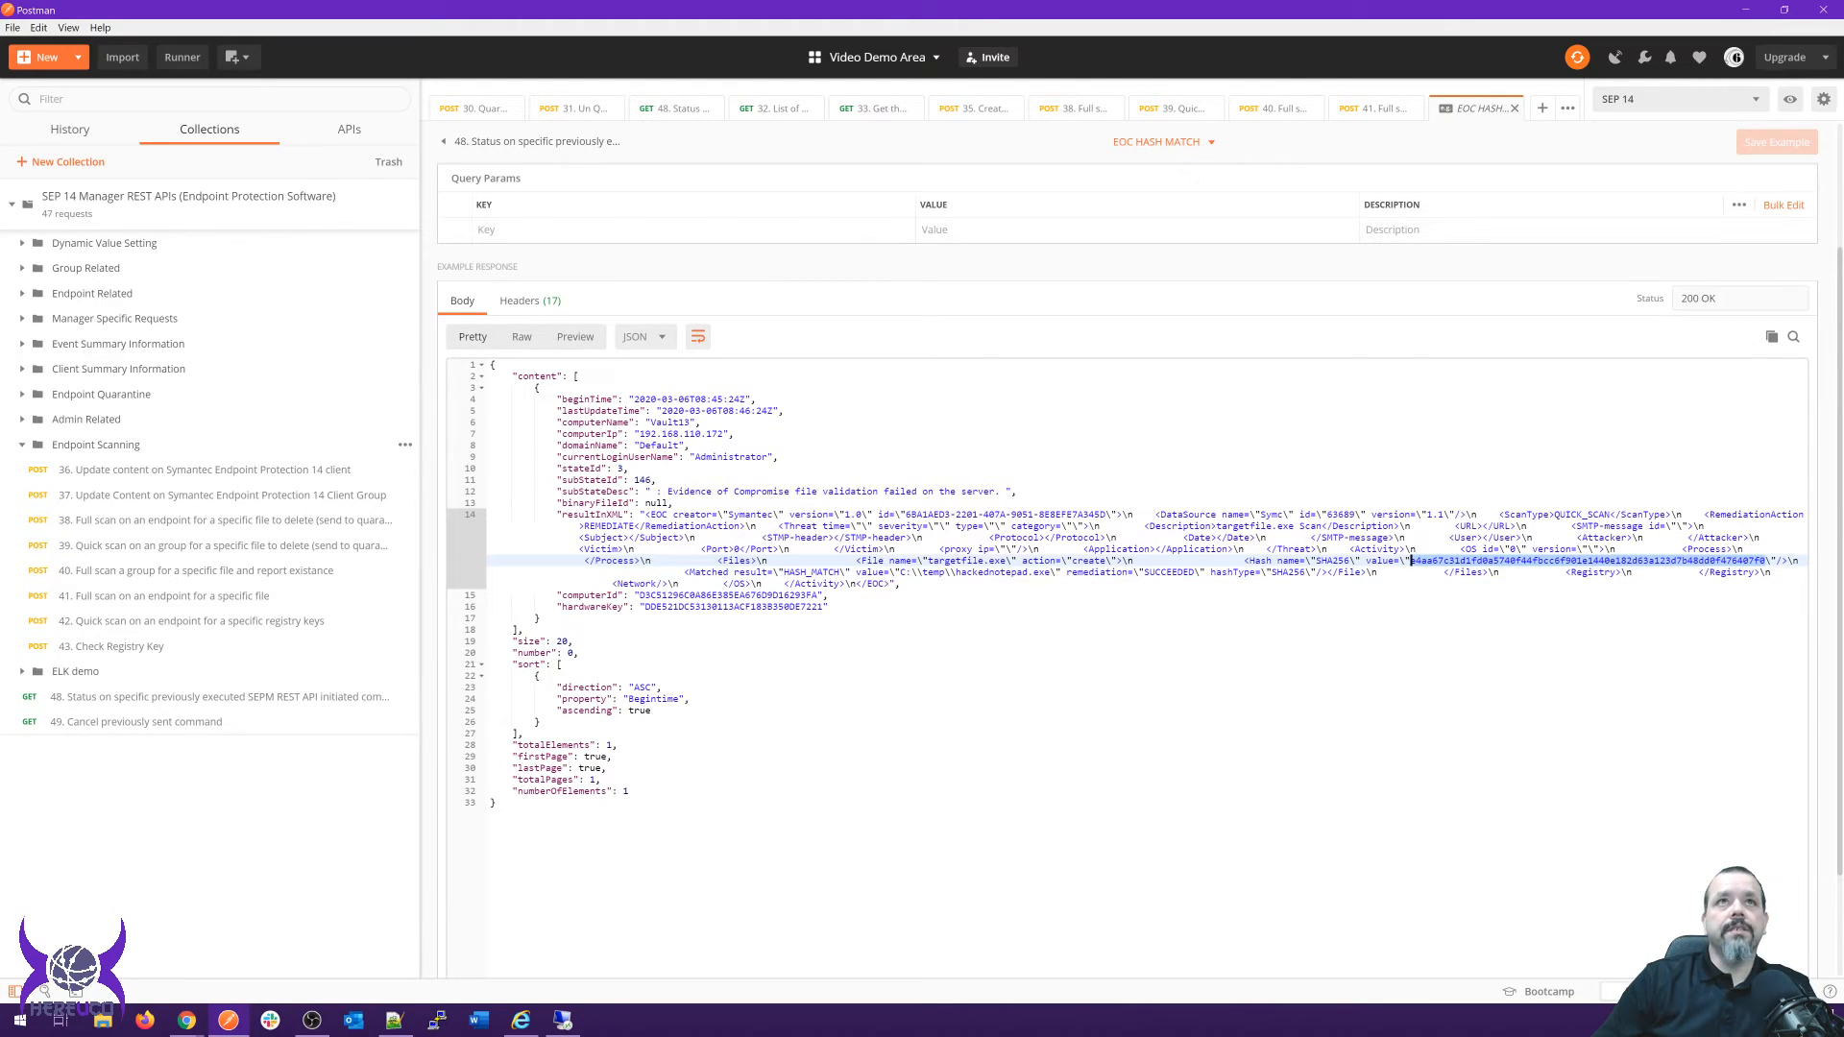
pyautogui.hotkey('ctrl', 'w')
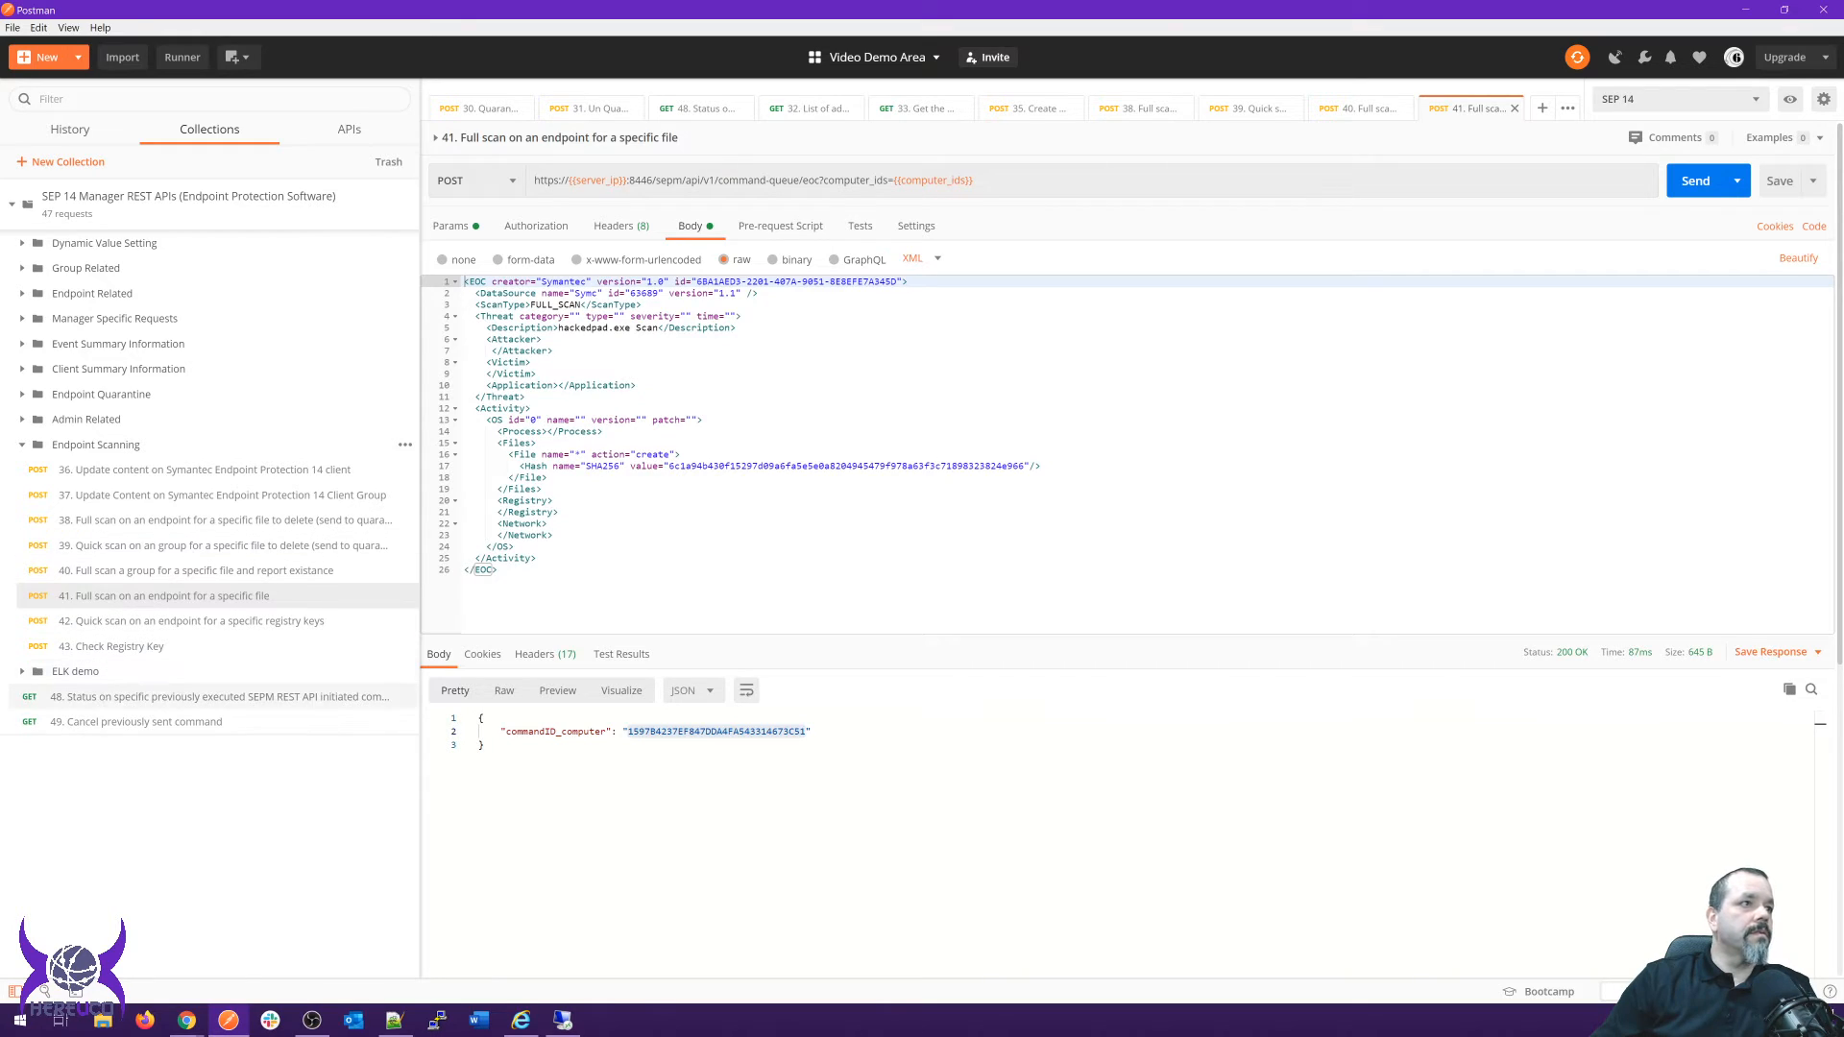
# Examine the resultInXML block and its matched result in request 48's EOC NO_MATCH Example.
pyautogui.click(221, 697)
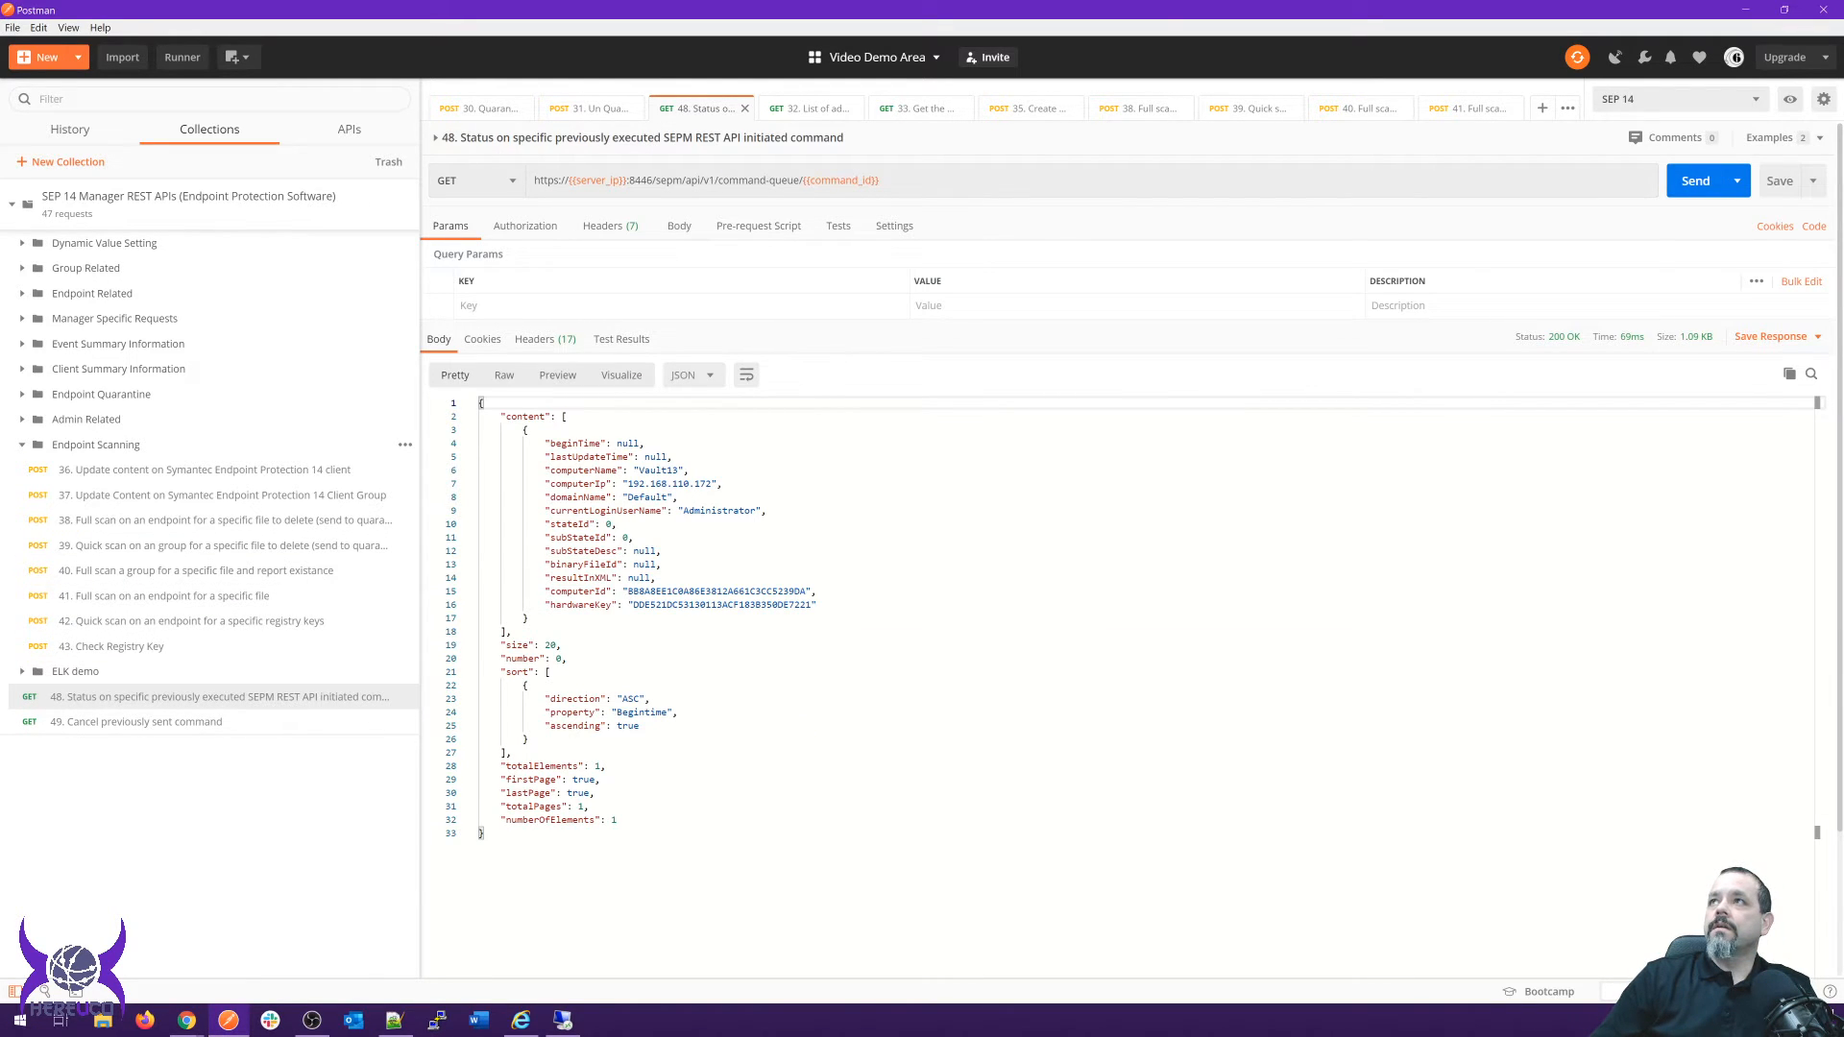
pyautogui.click(1777, 137)
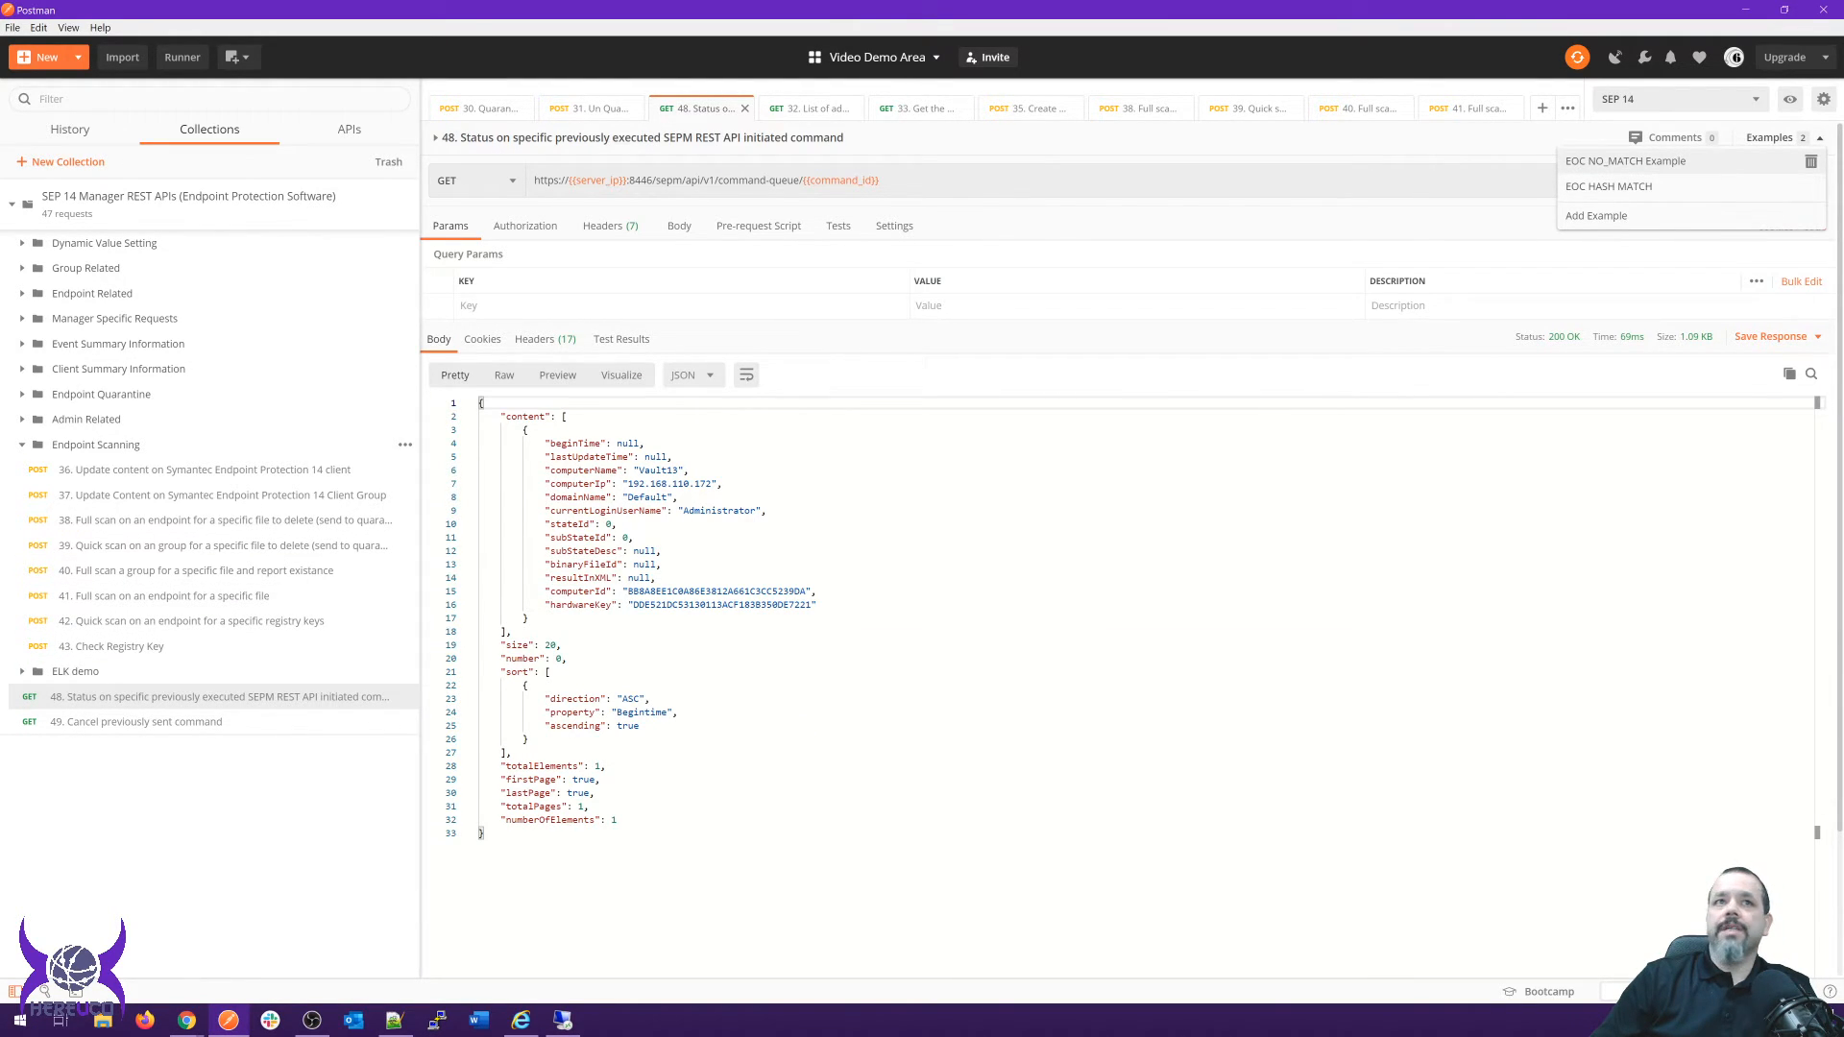
pyautogui.click(1625, 161)
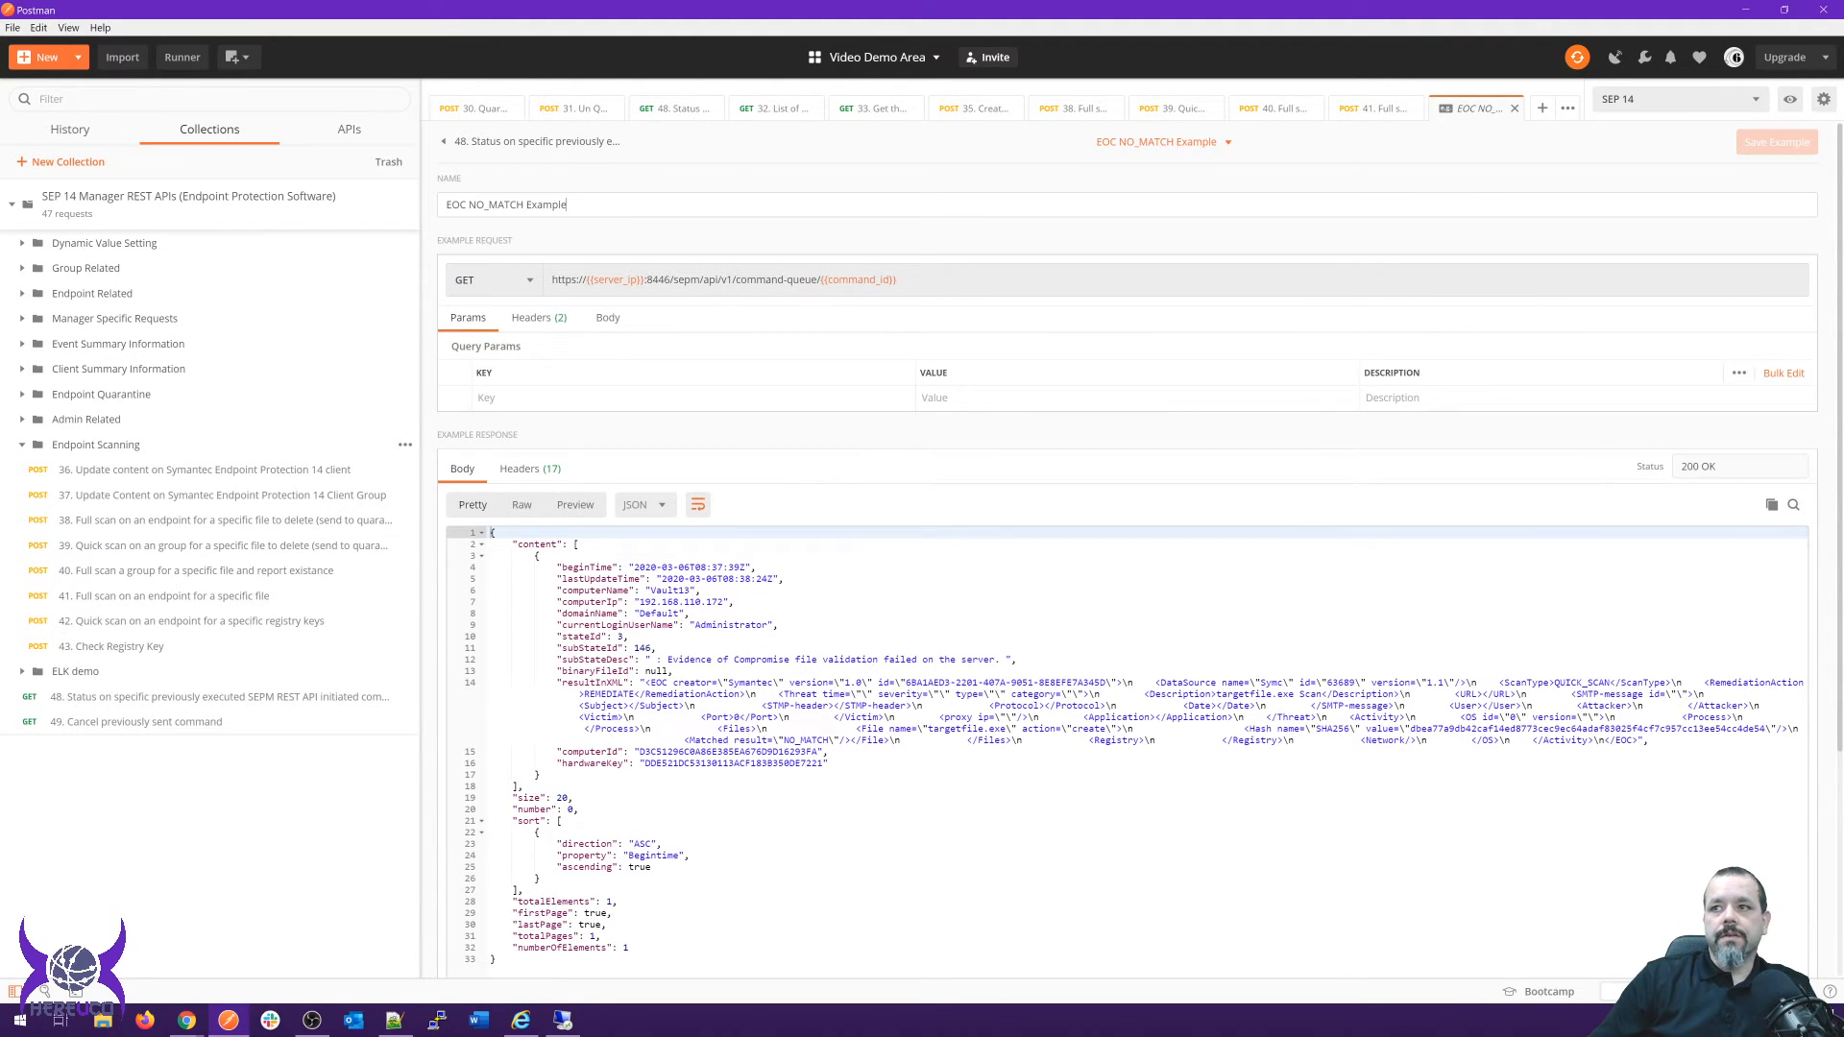
pyautogui.click(470, 683)
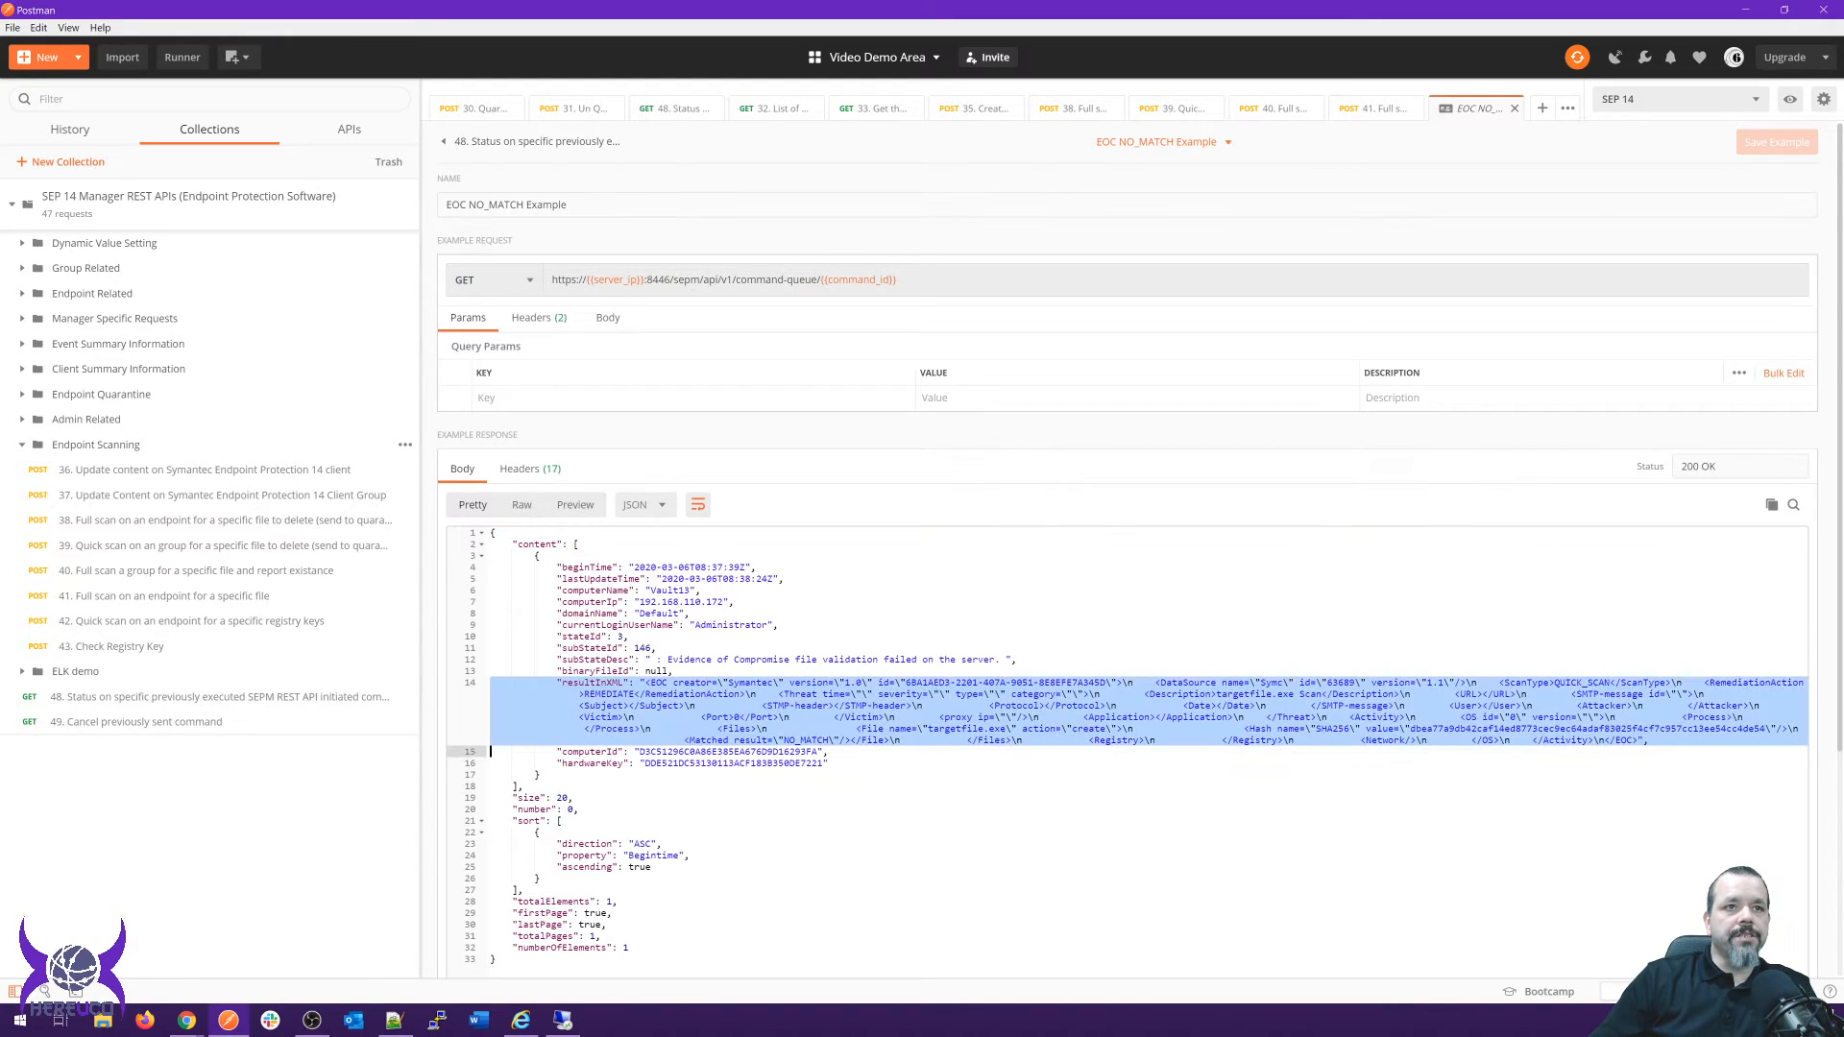
pyautogui.doubleClick(806, 741)
pyautogui.click(839, 740)
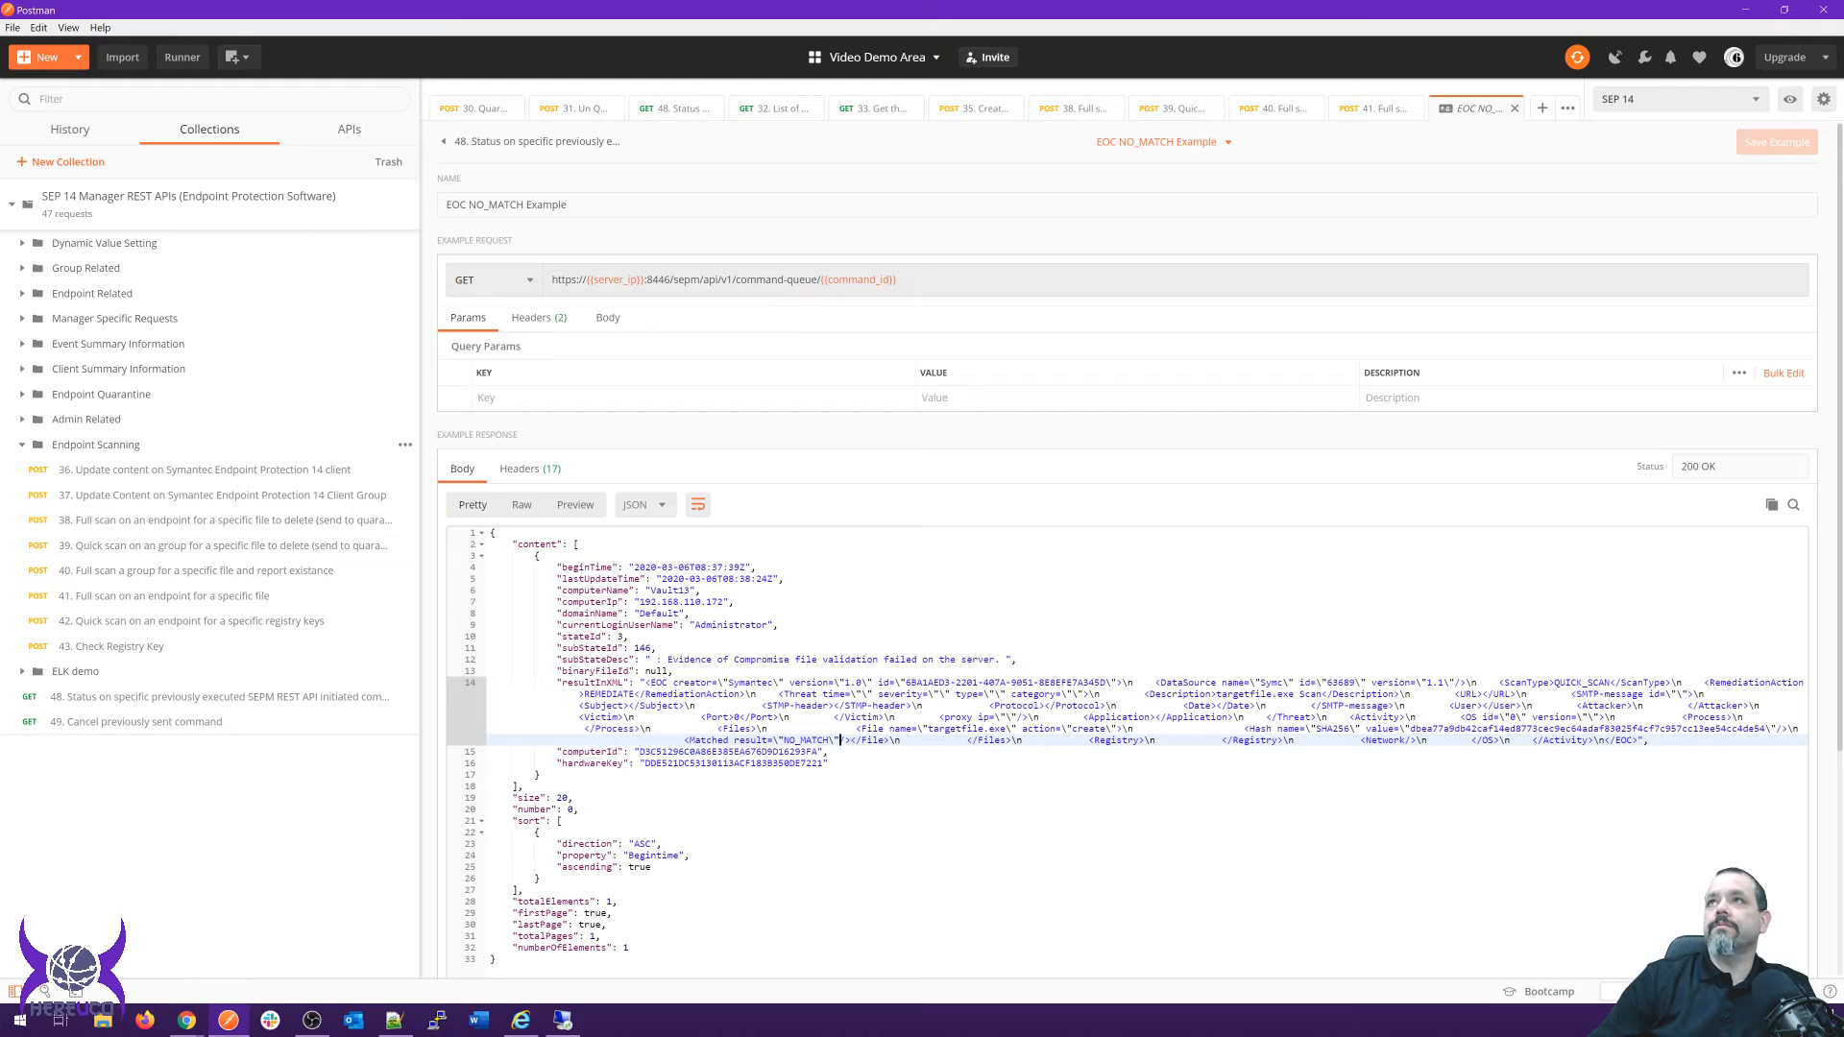
# Review scan requests 41, 40, 39 and 38, and highlight the RemediationAction line in request 38's XML body.
pyautogui.click(164, 595)
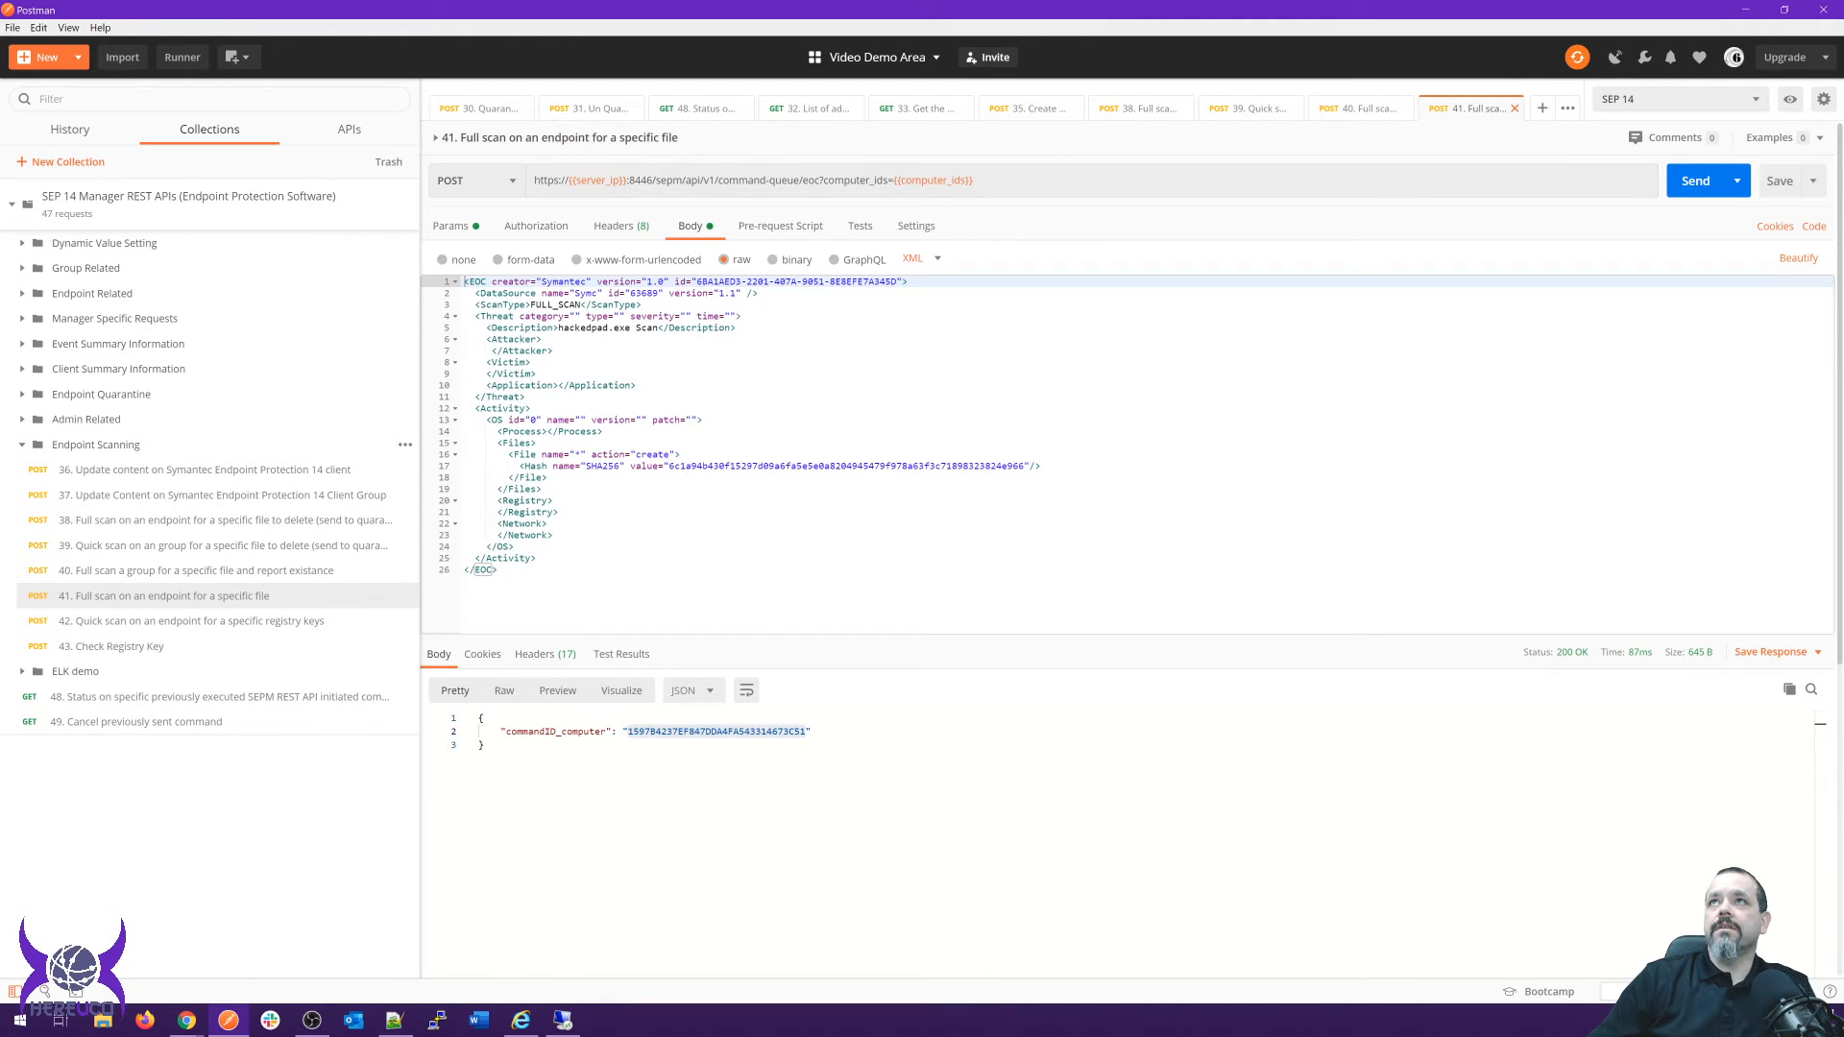
pyautogui.click(192, 570)
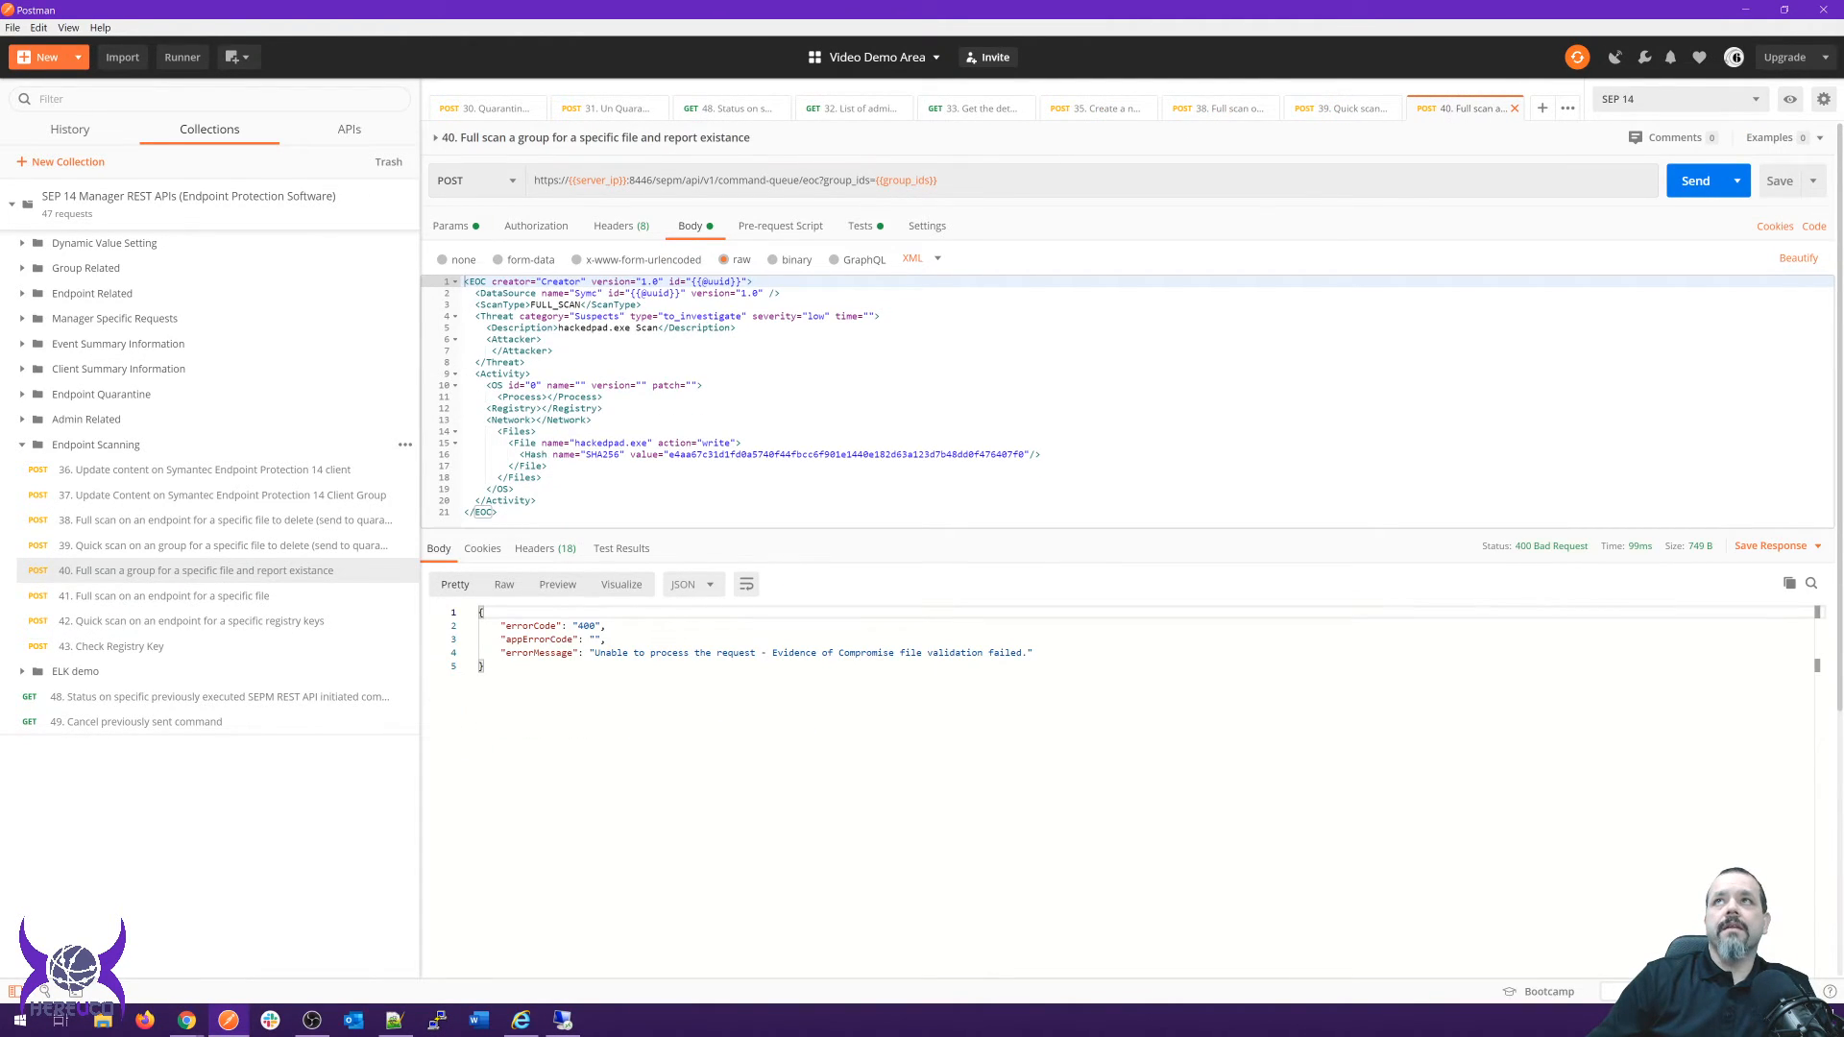
pyautogui.click(192, 545)
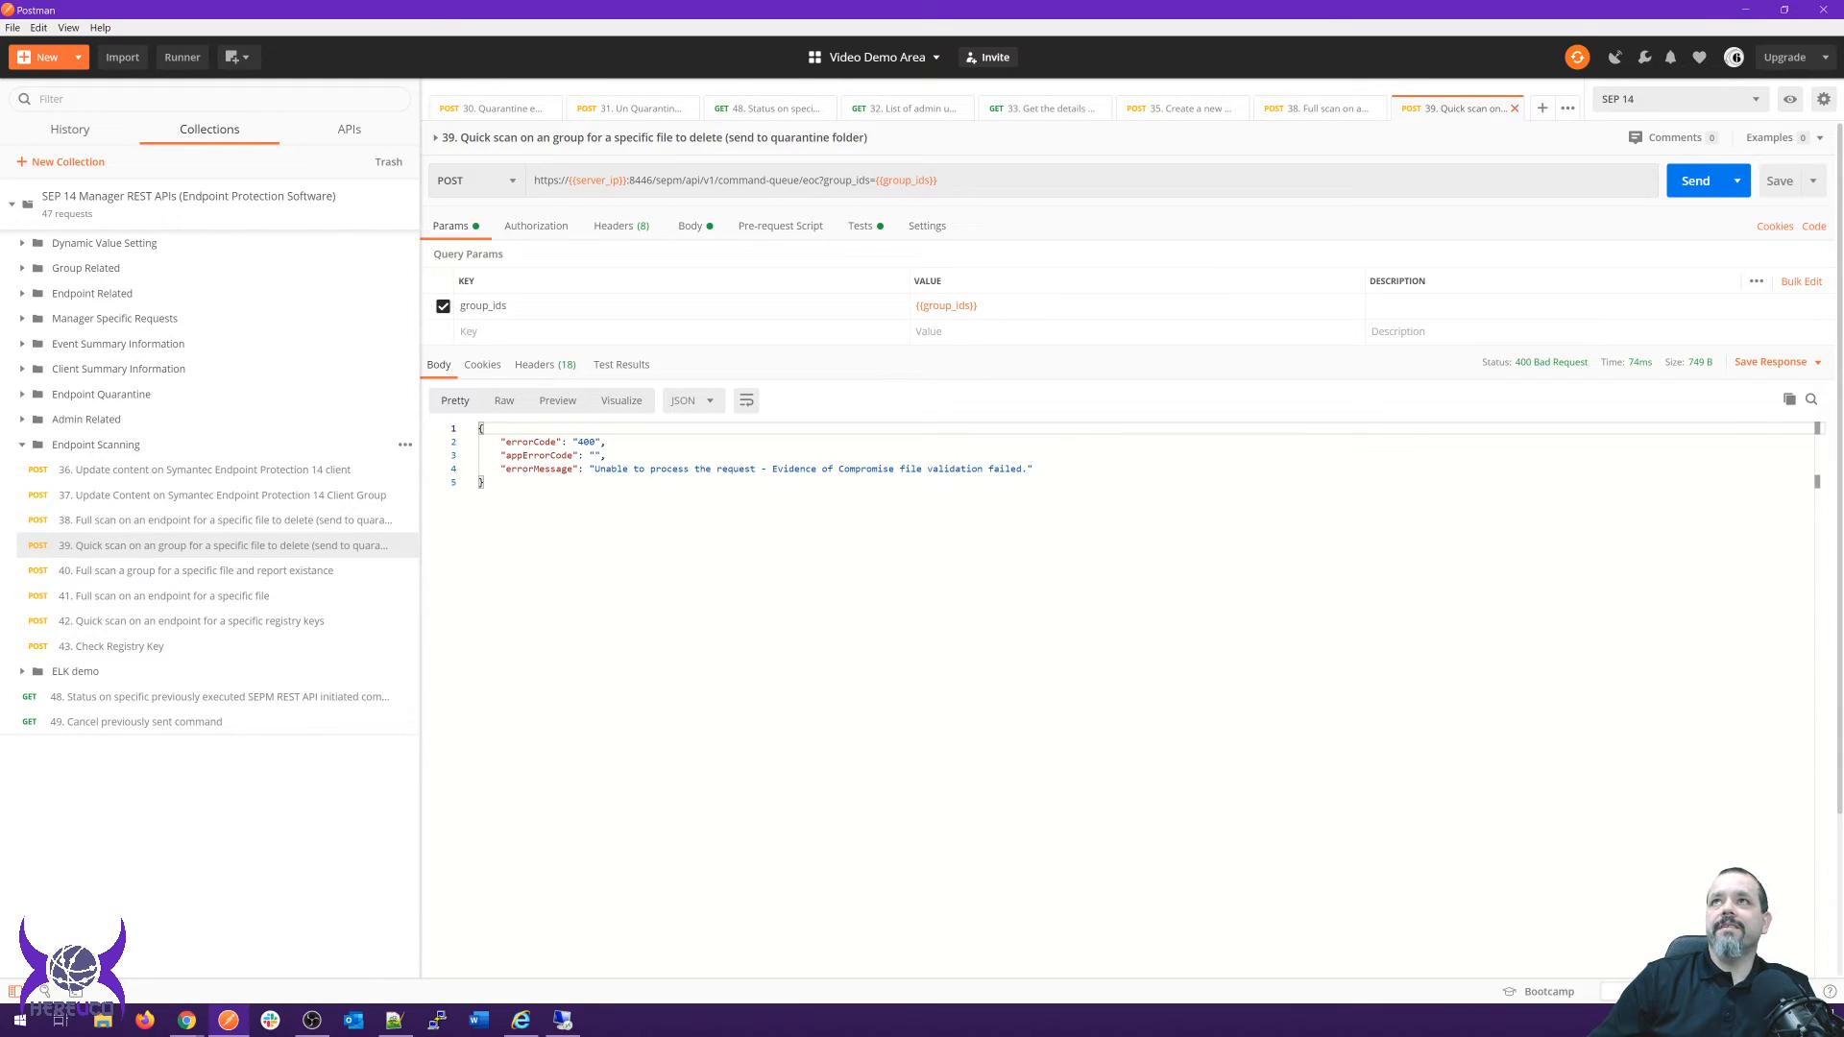
pyautogui.click(192, 520)
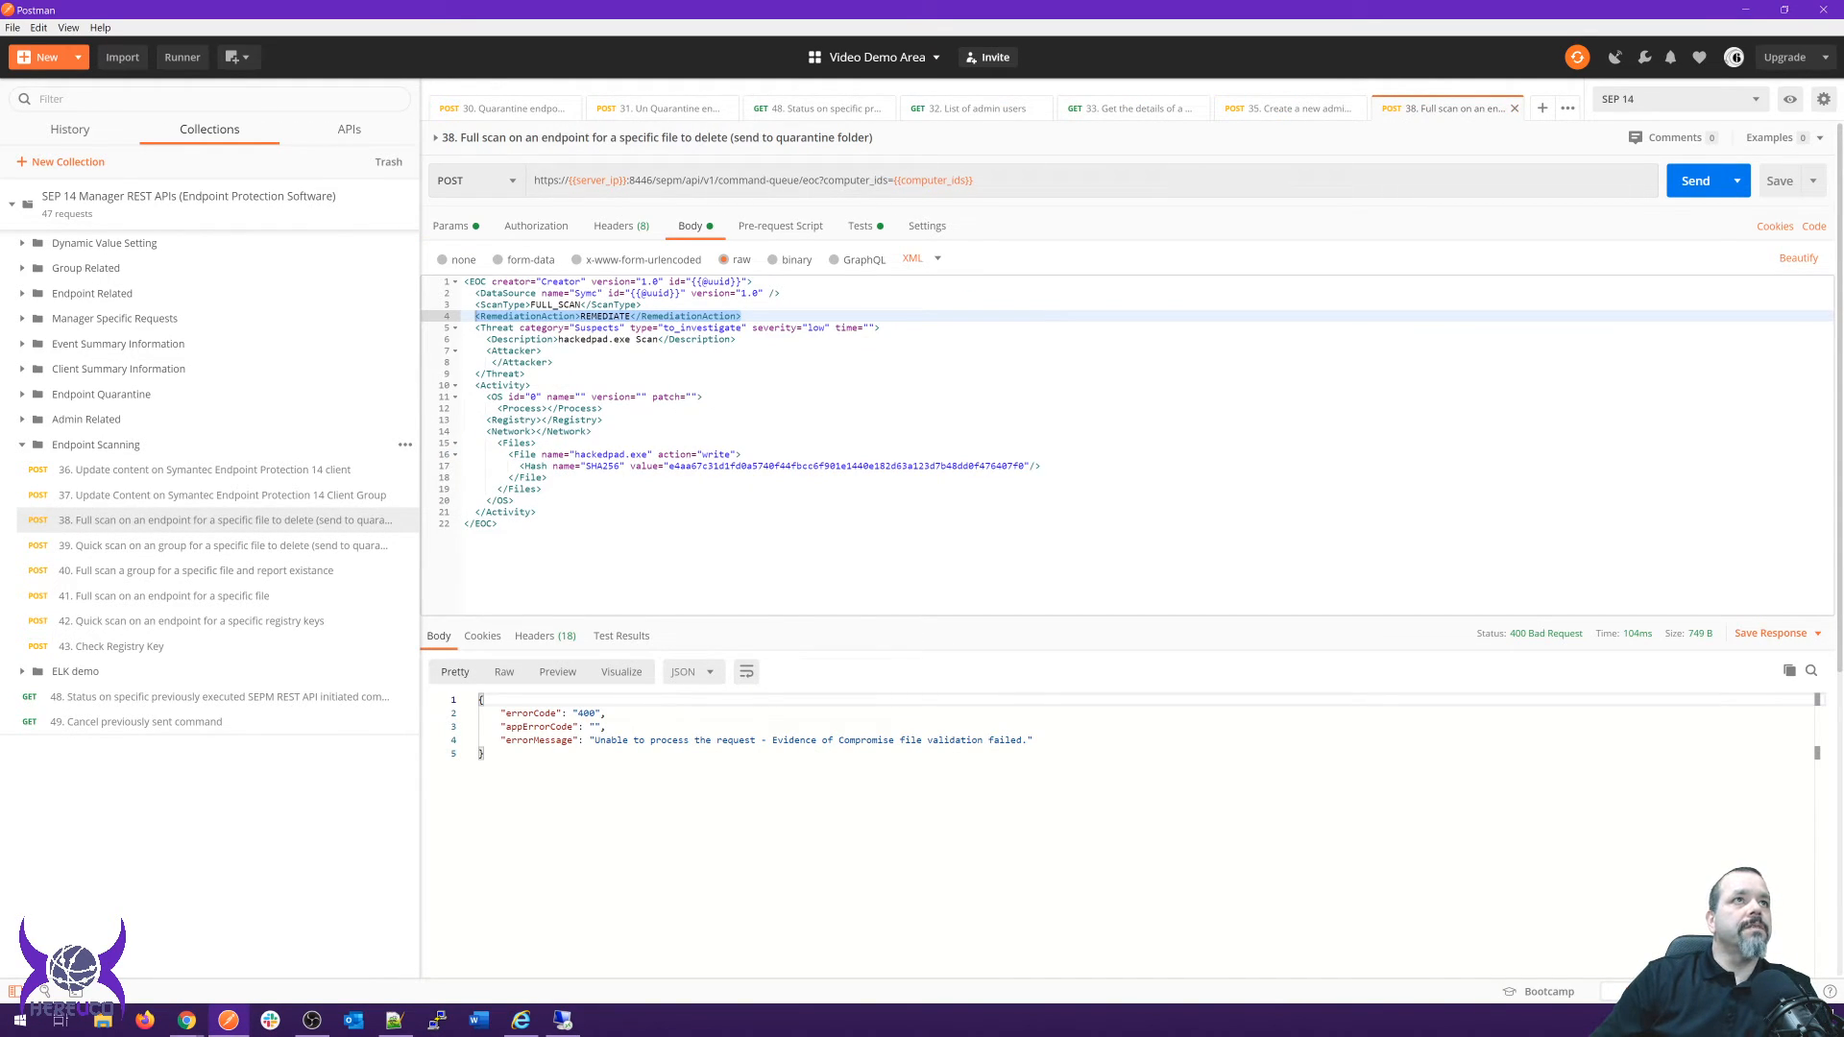
pyautogui.click(604, 316)
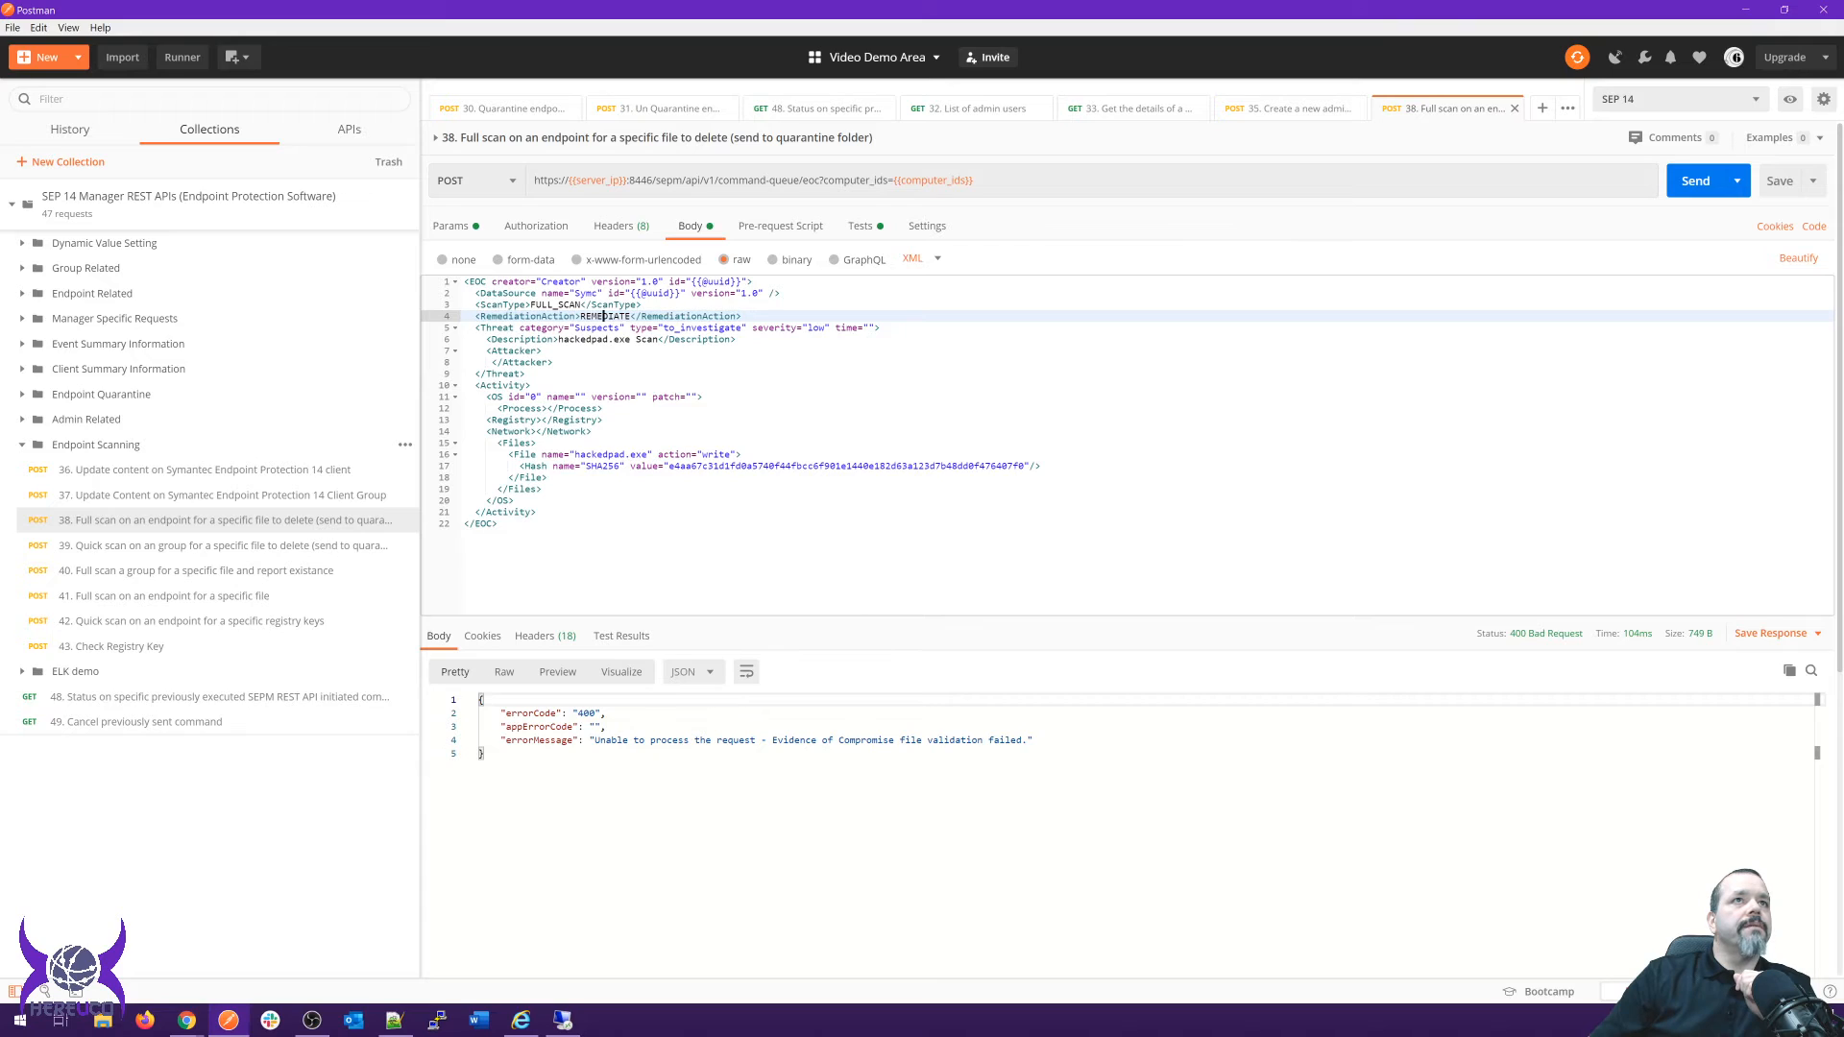
pyautogui.moveTo(738, 316); pyautogui.dragTo(475, 316)
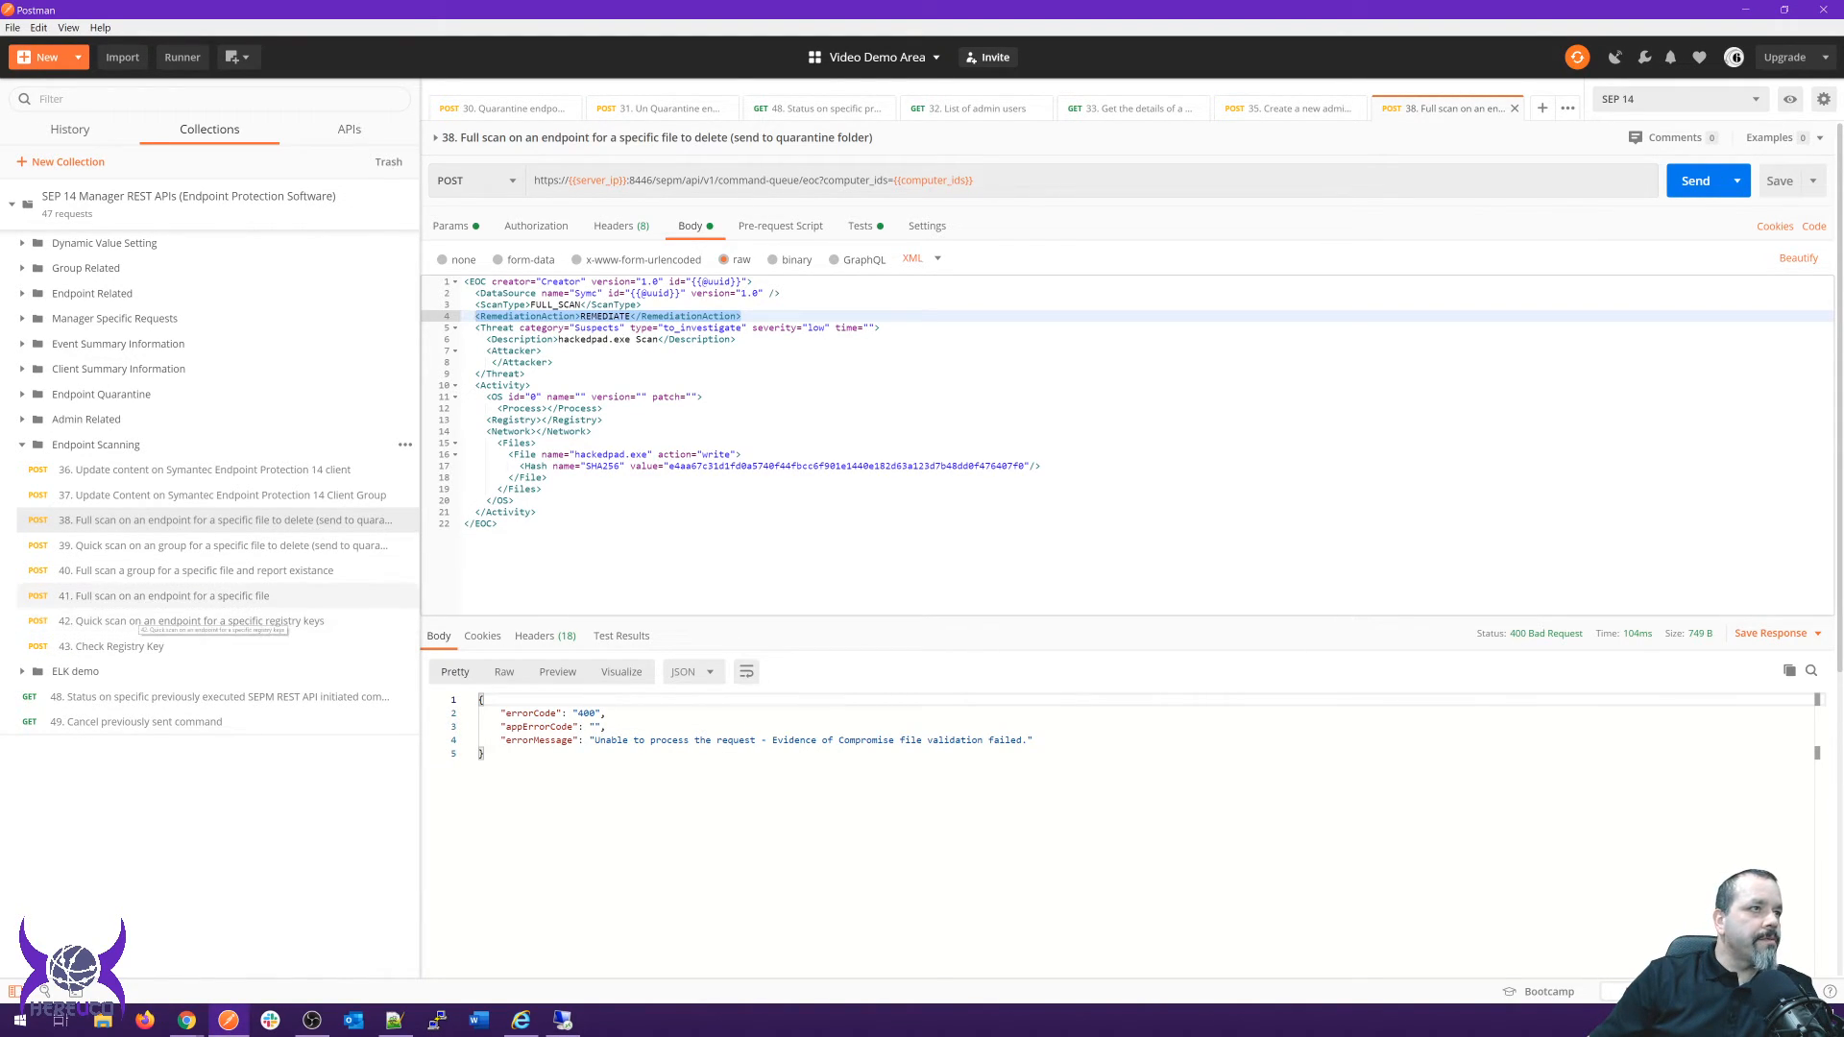
# Display the XML body of request 42, the quick scan on an endpoint for specific registry keys.
pyautogui.click(192, 621)
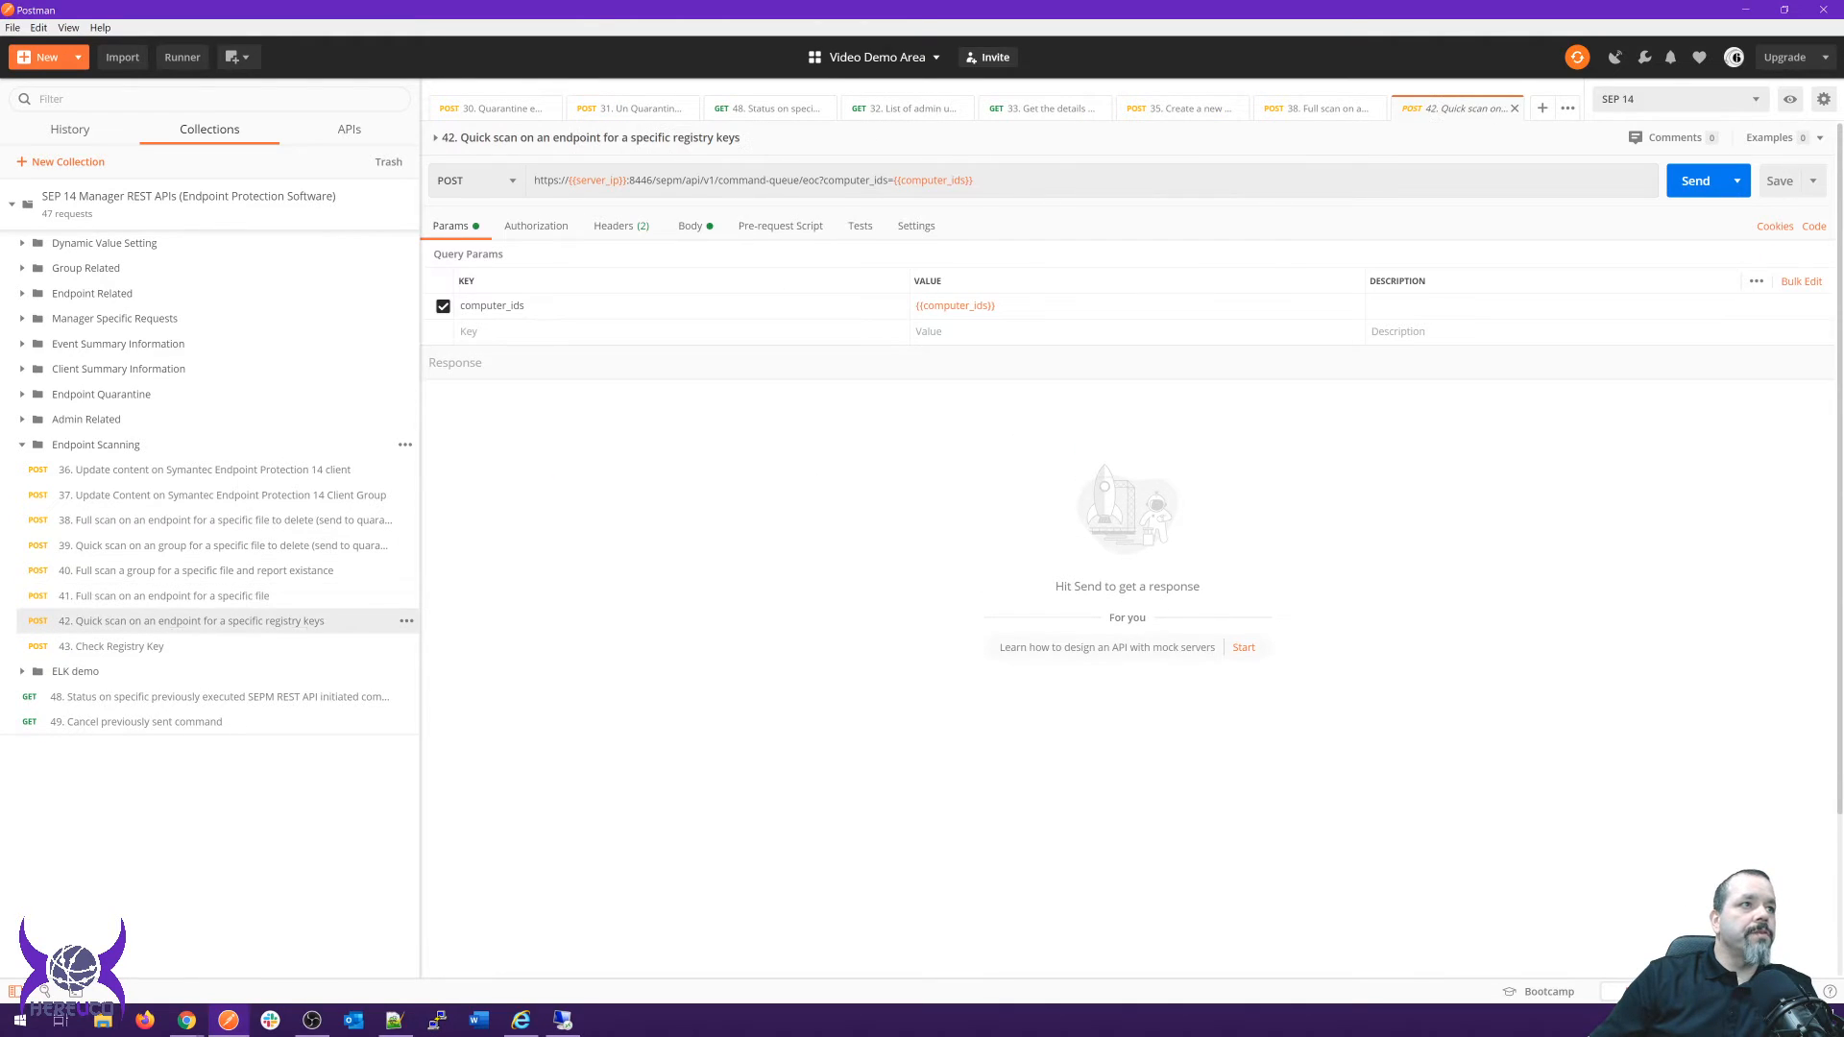
pyautogui.click(690, 226)
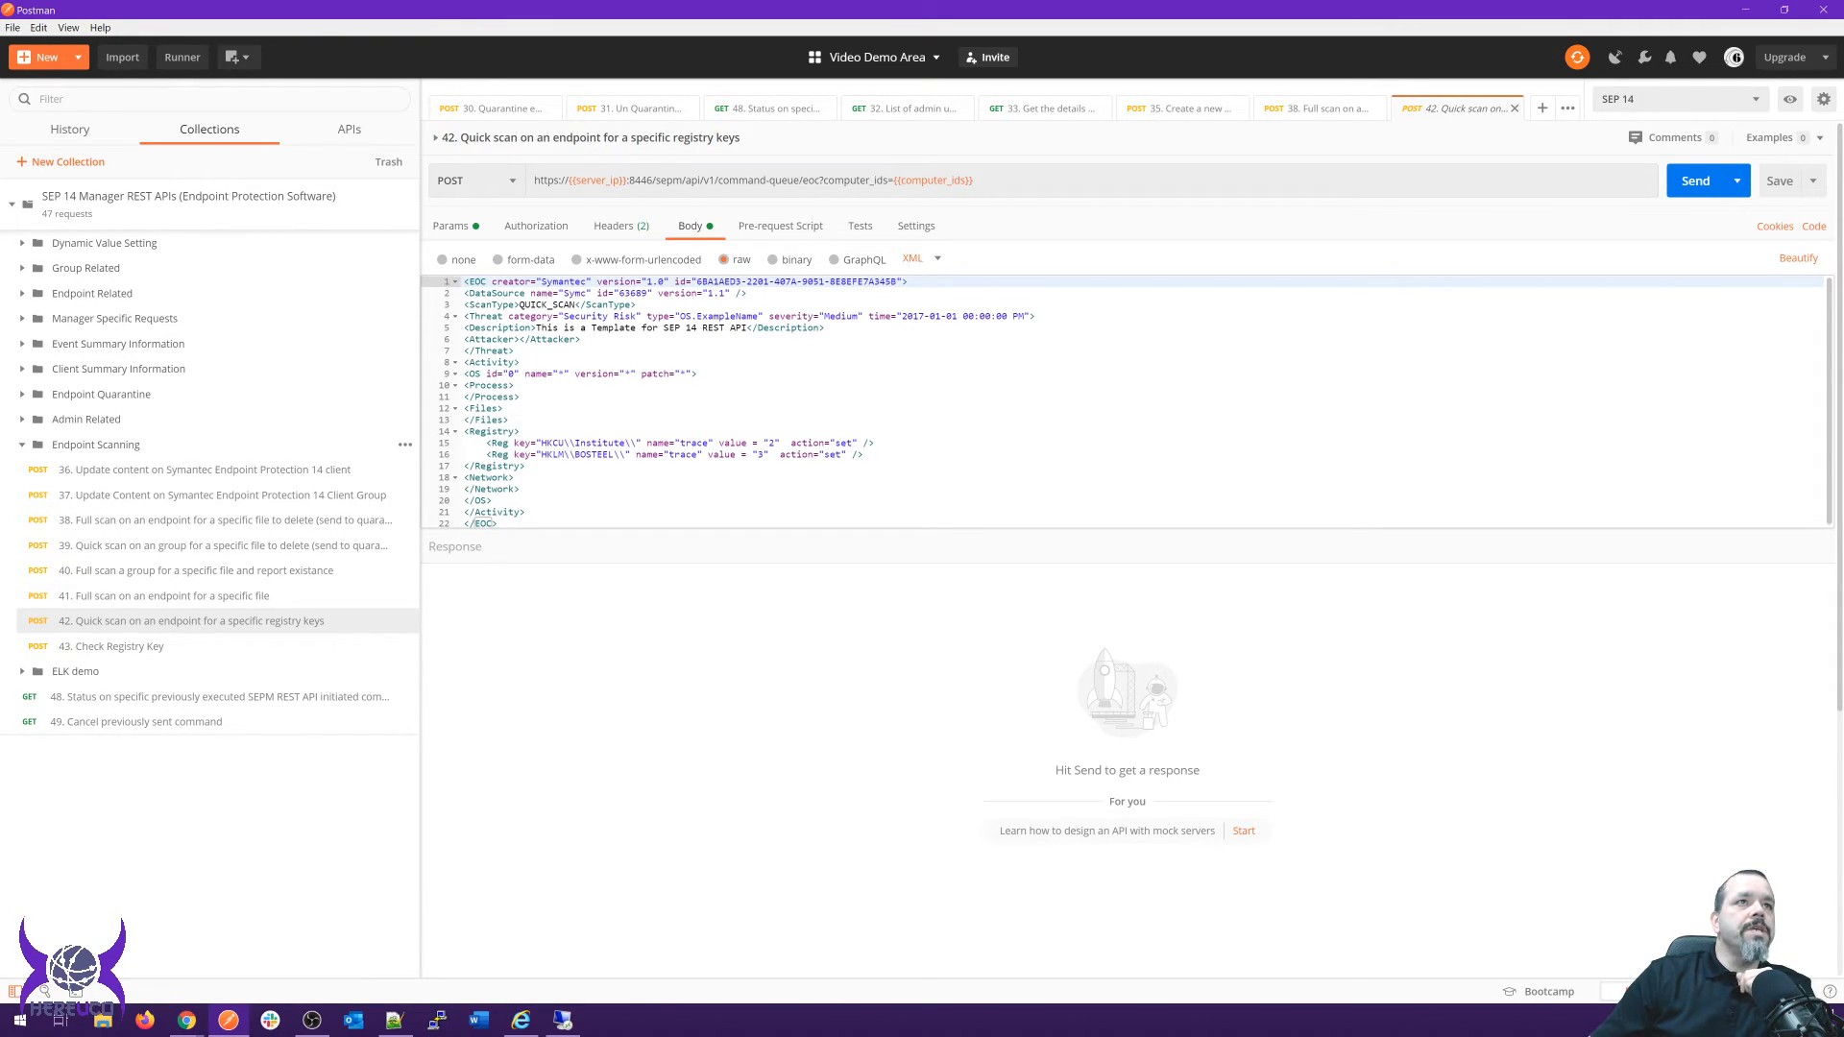
# Open request 43, Check Registry Key, send it, and inspect its XML body.
pyautogui.click(603, 443)
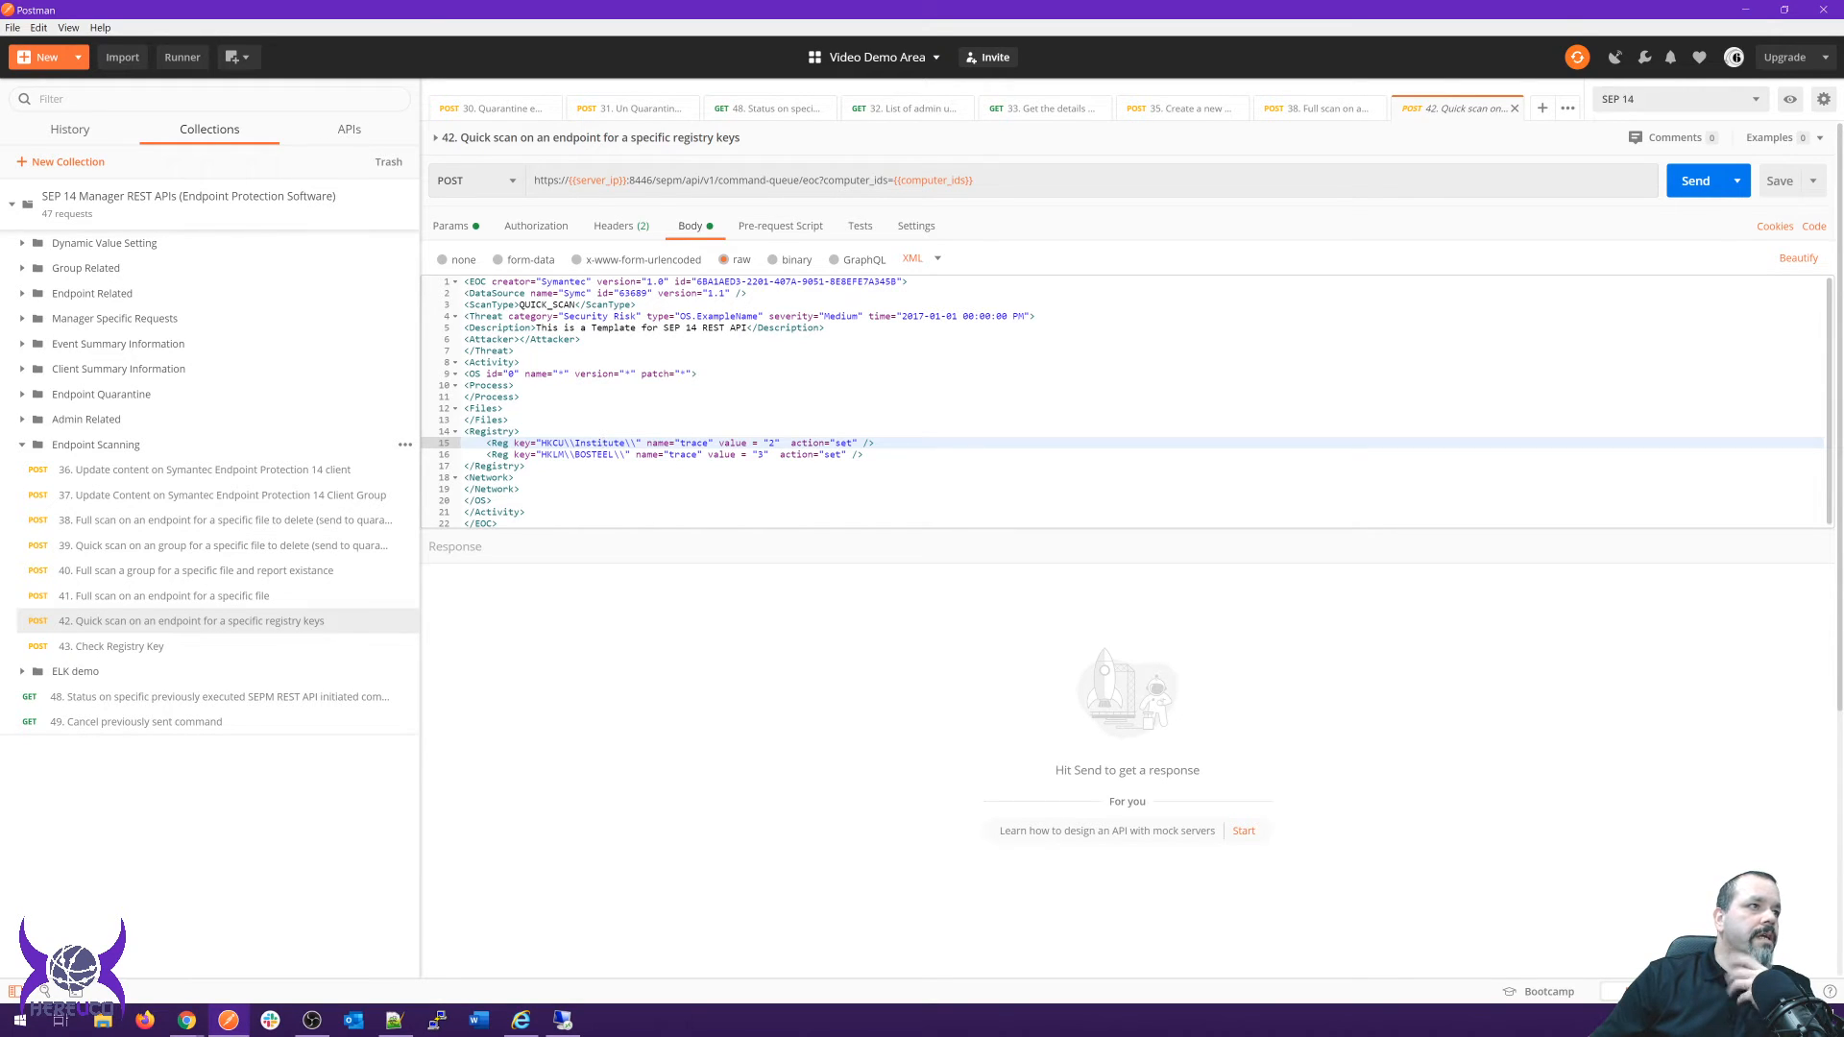
pyautogui.click(110, 646)
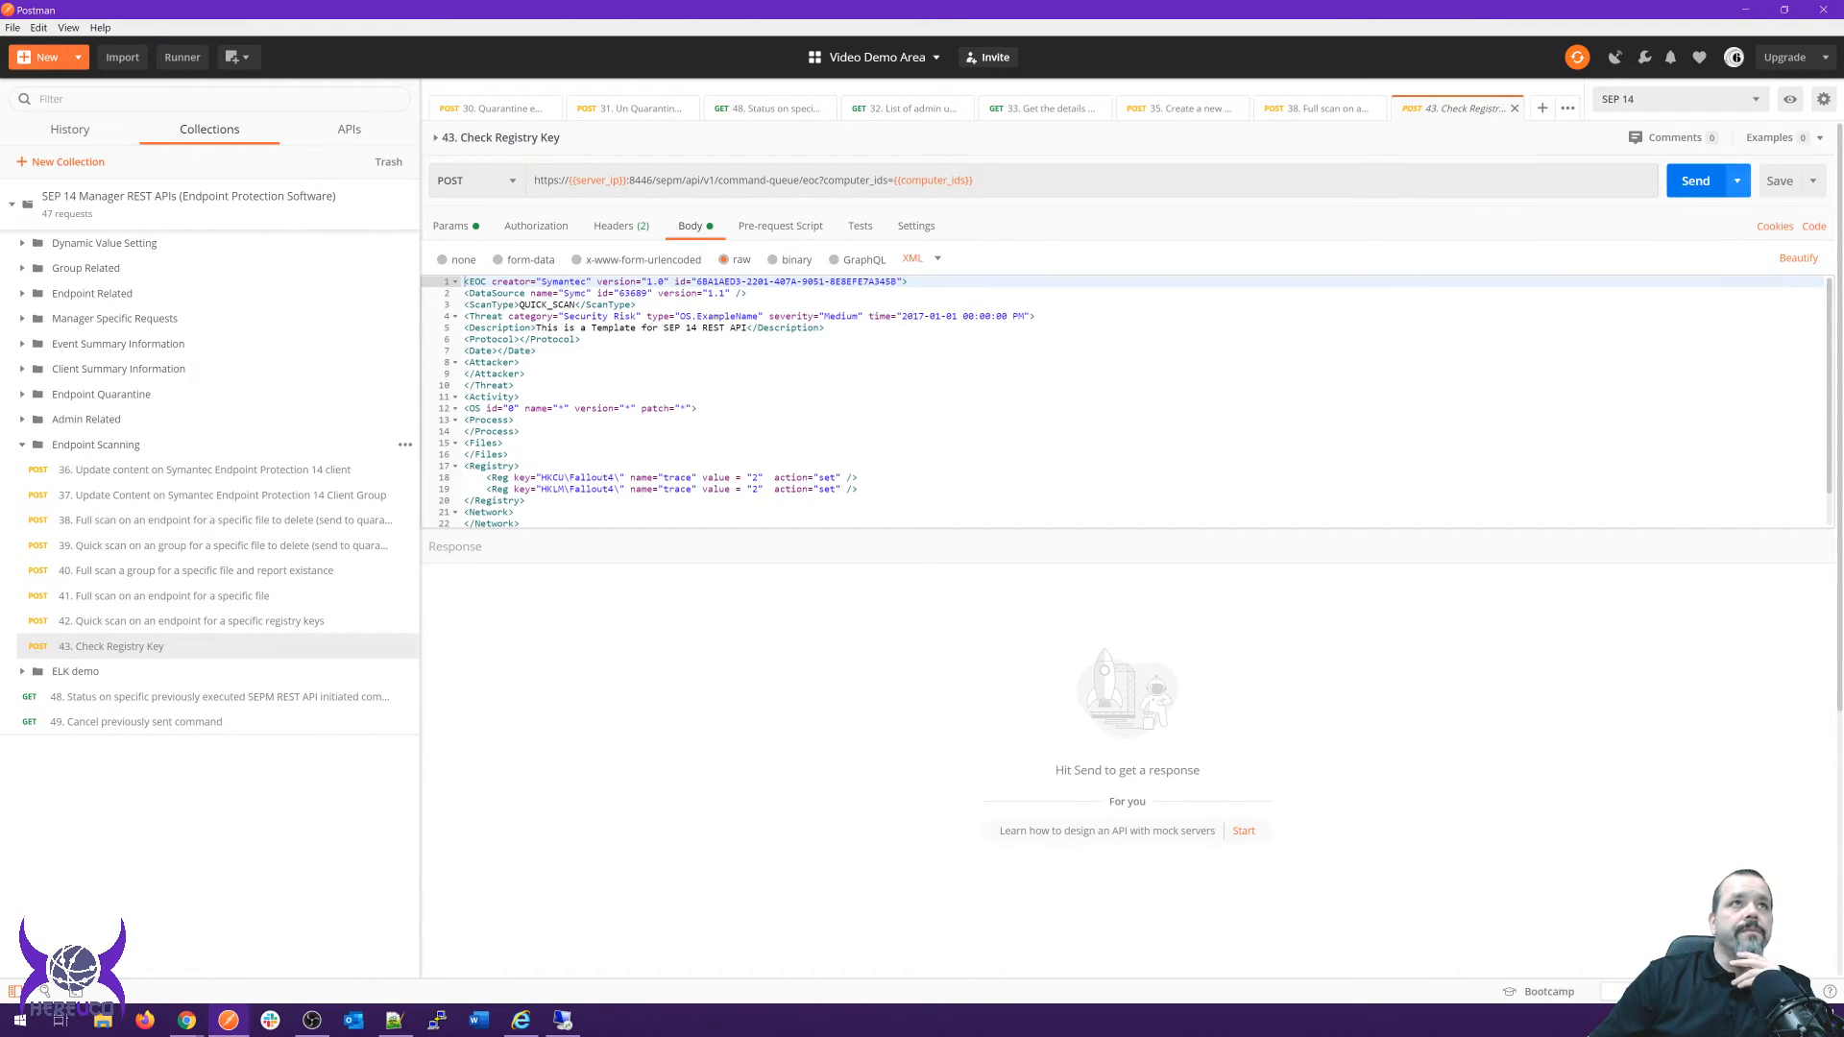
pyautogui.hotkey('ctrl', 'Return')
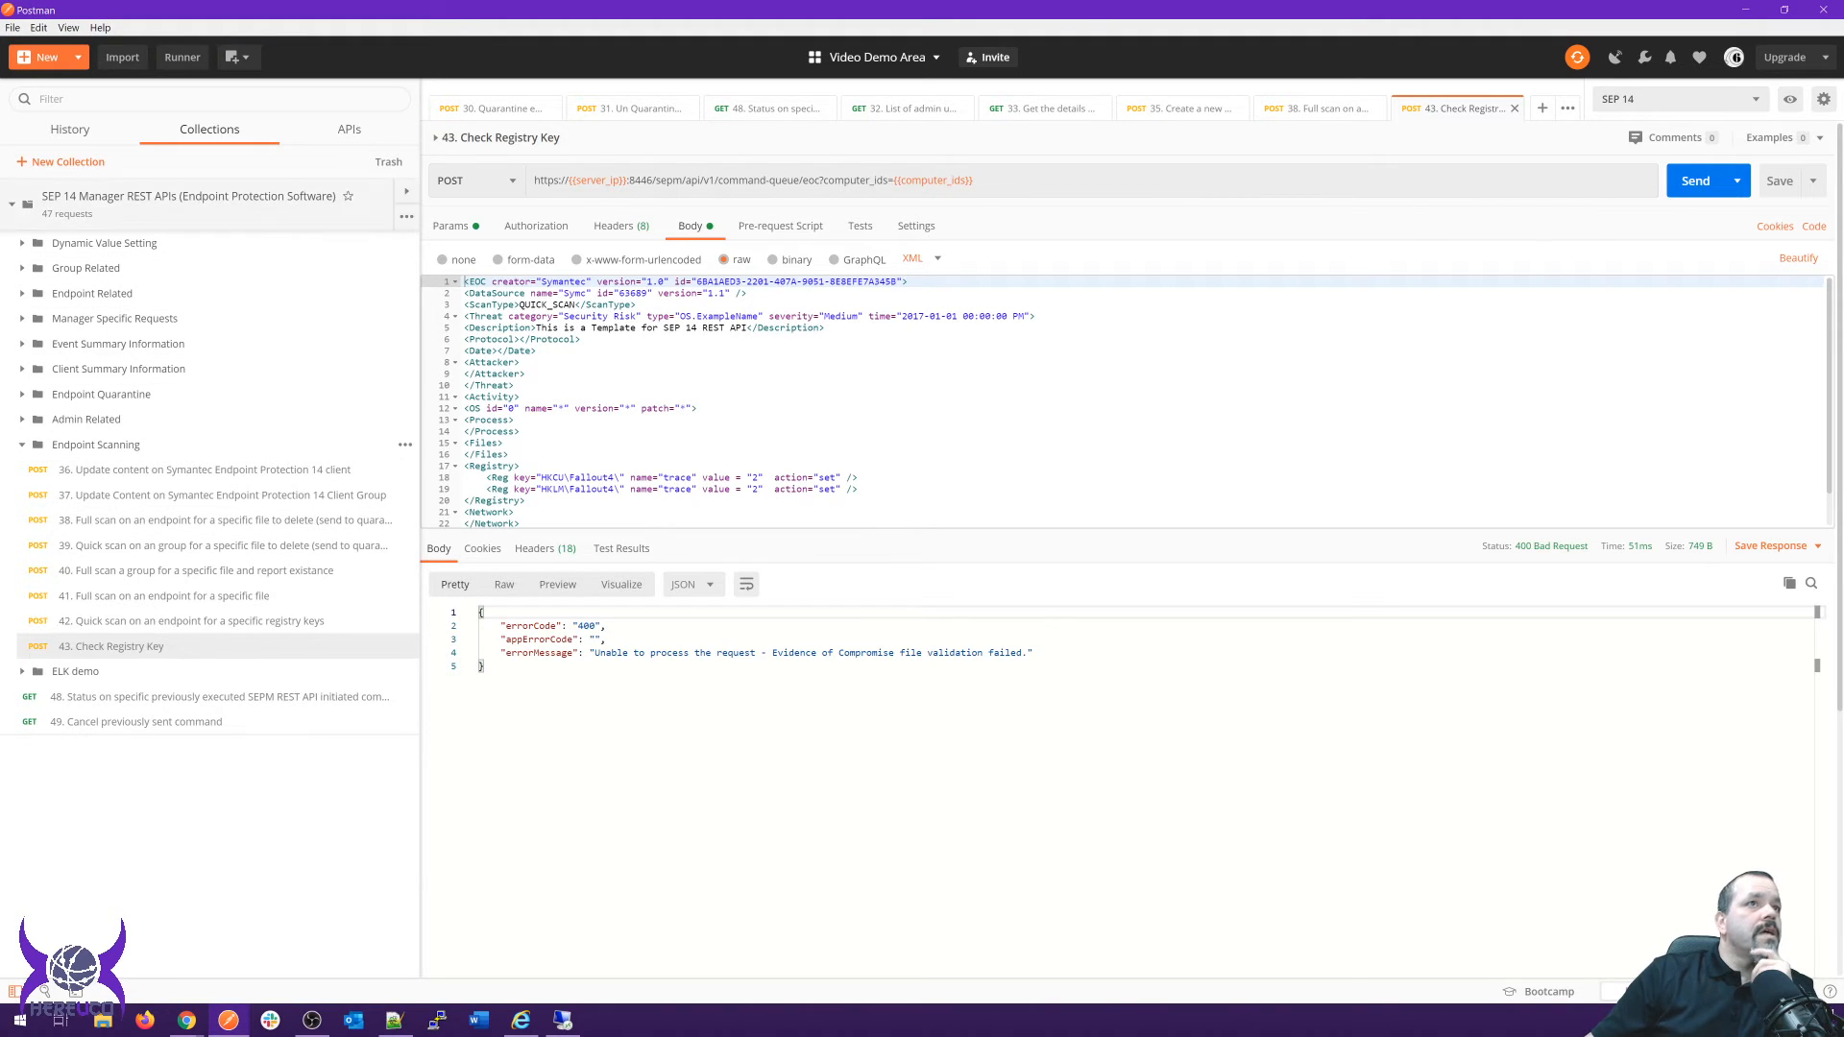
pyautogui.click(619, 408)
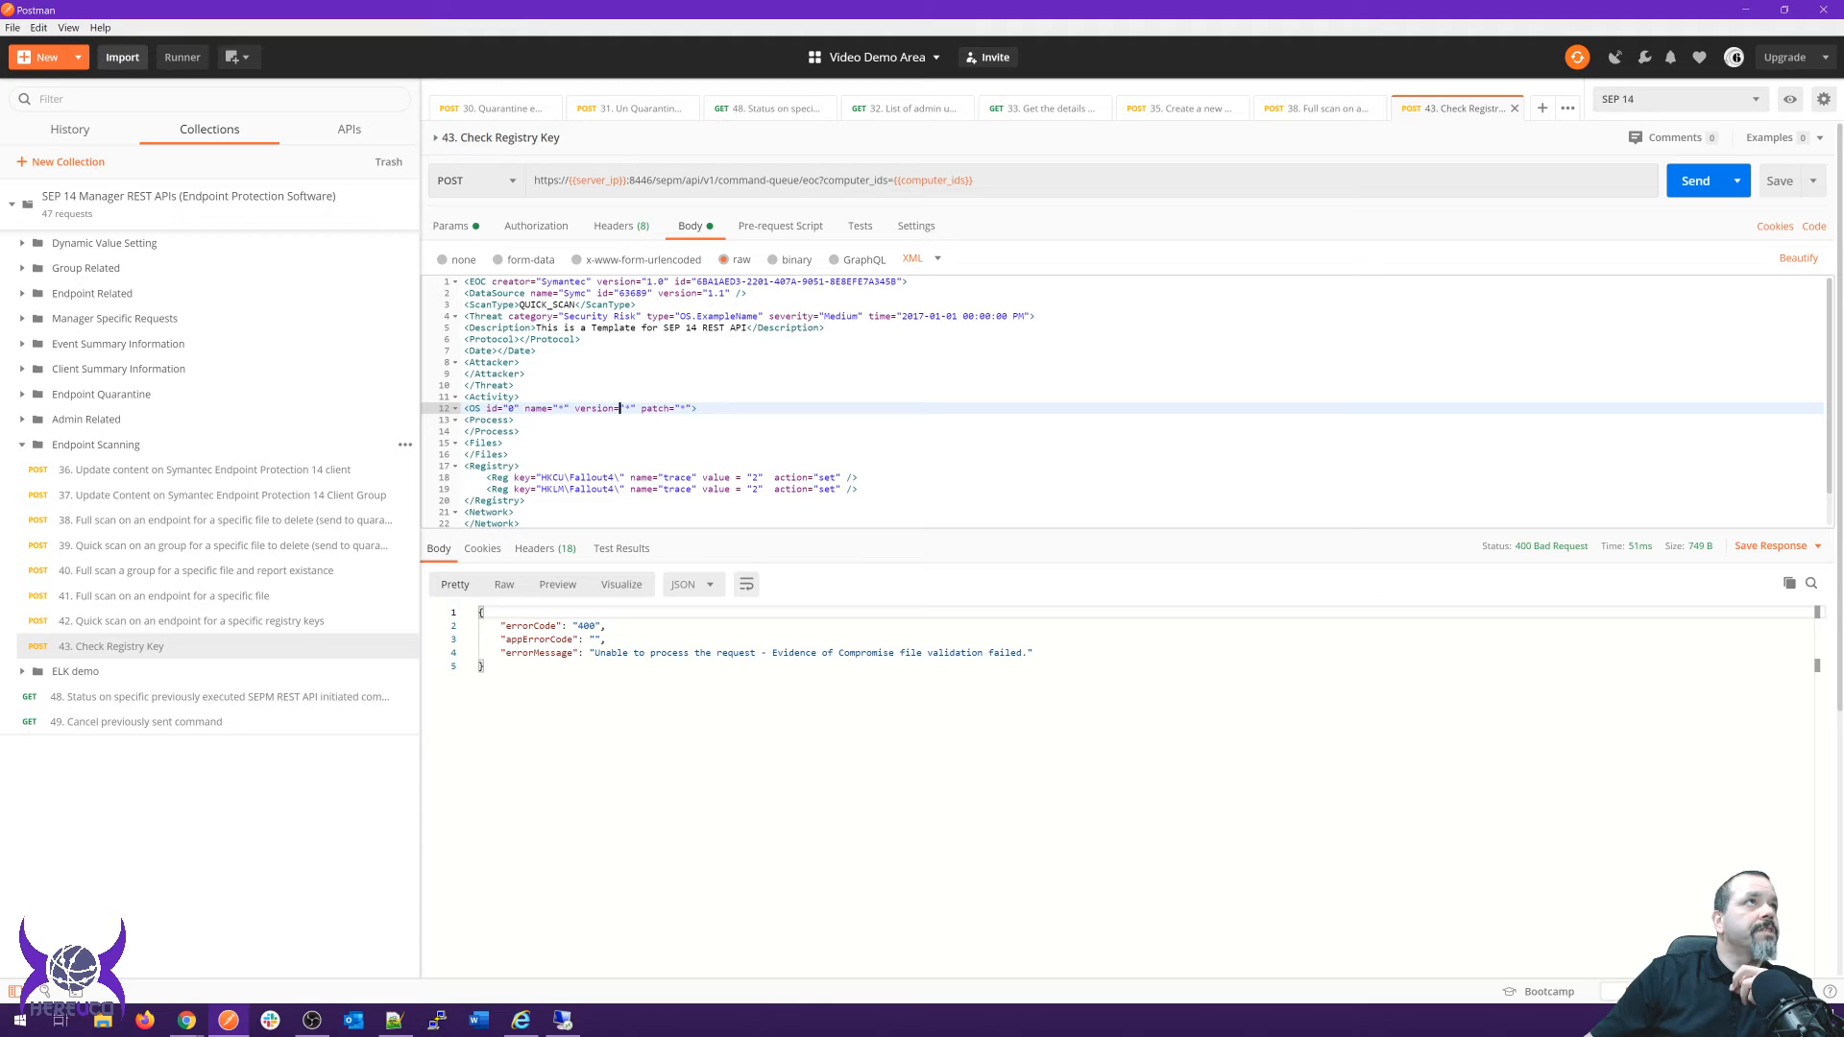
# Import the SEP 14 Manager REST APIs (Endpoint Protection Software) collection JSON file as a copy.
pyautogui.click(122, 56)
pyautogui.click(922, 416)
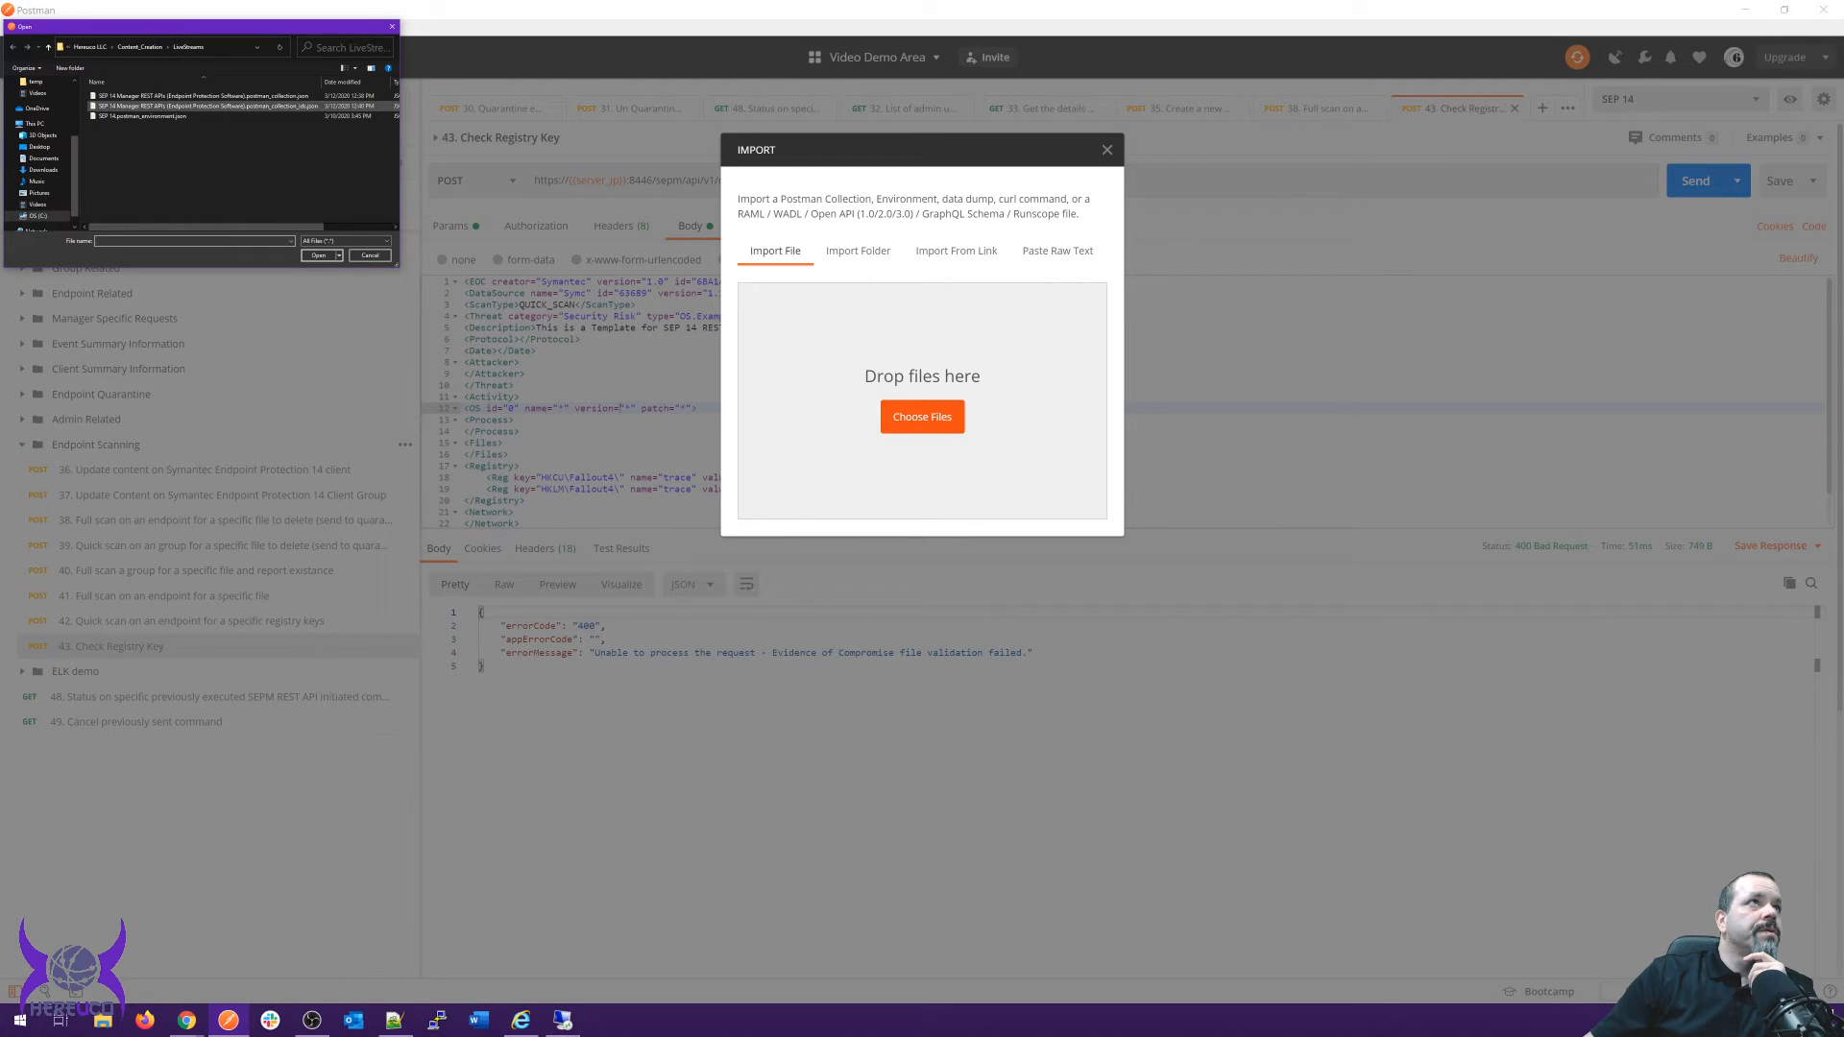
pyautogui.click(192, 96)
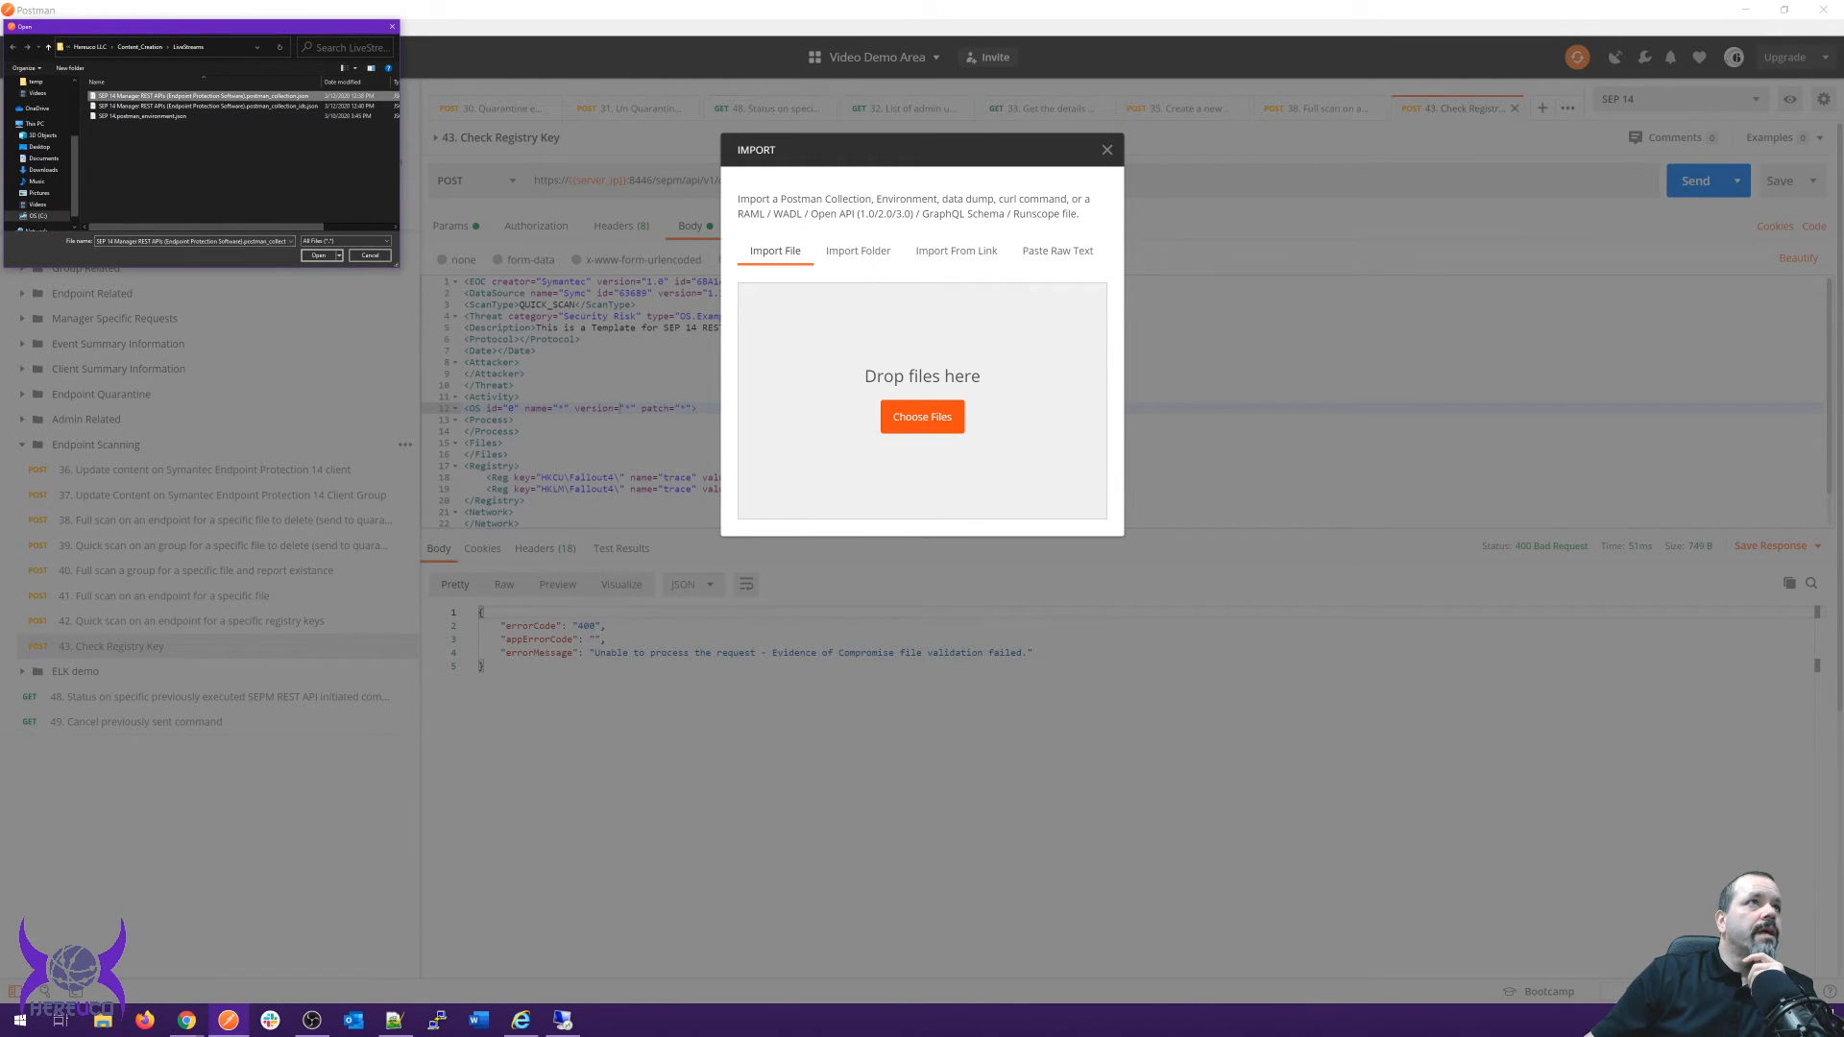
pyautogui.click(318, 255)
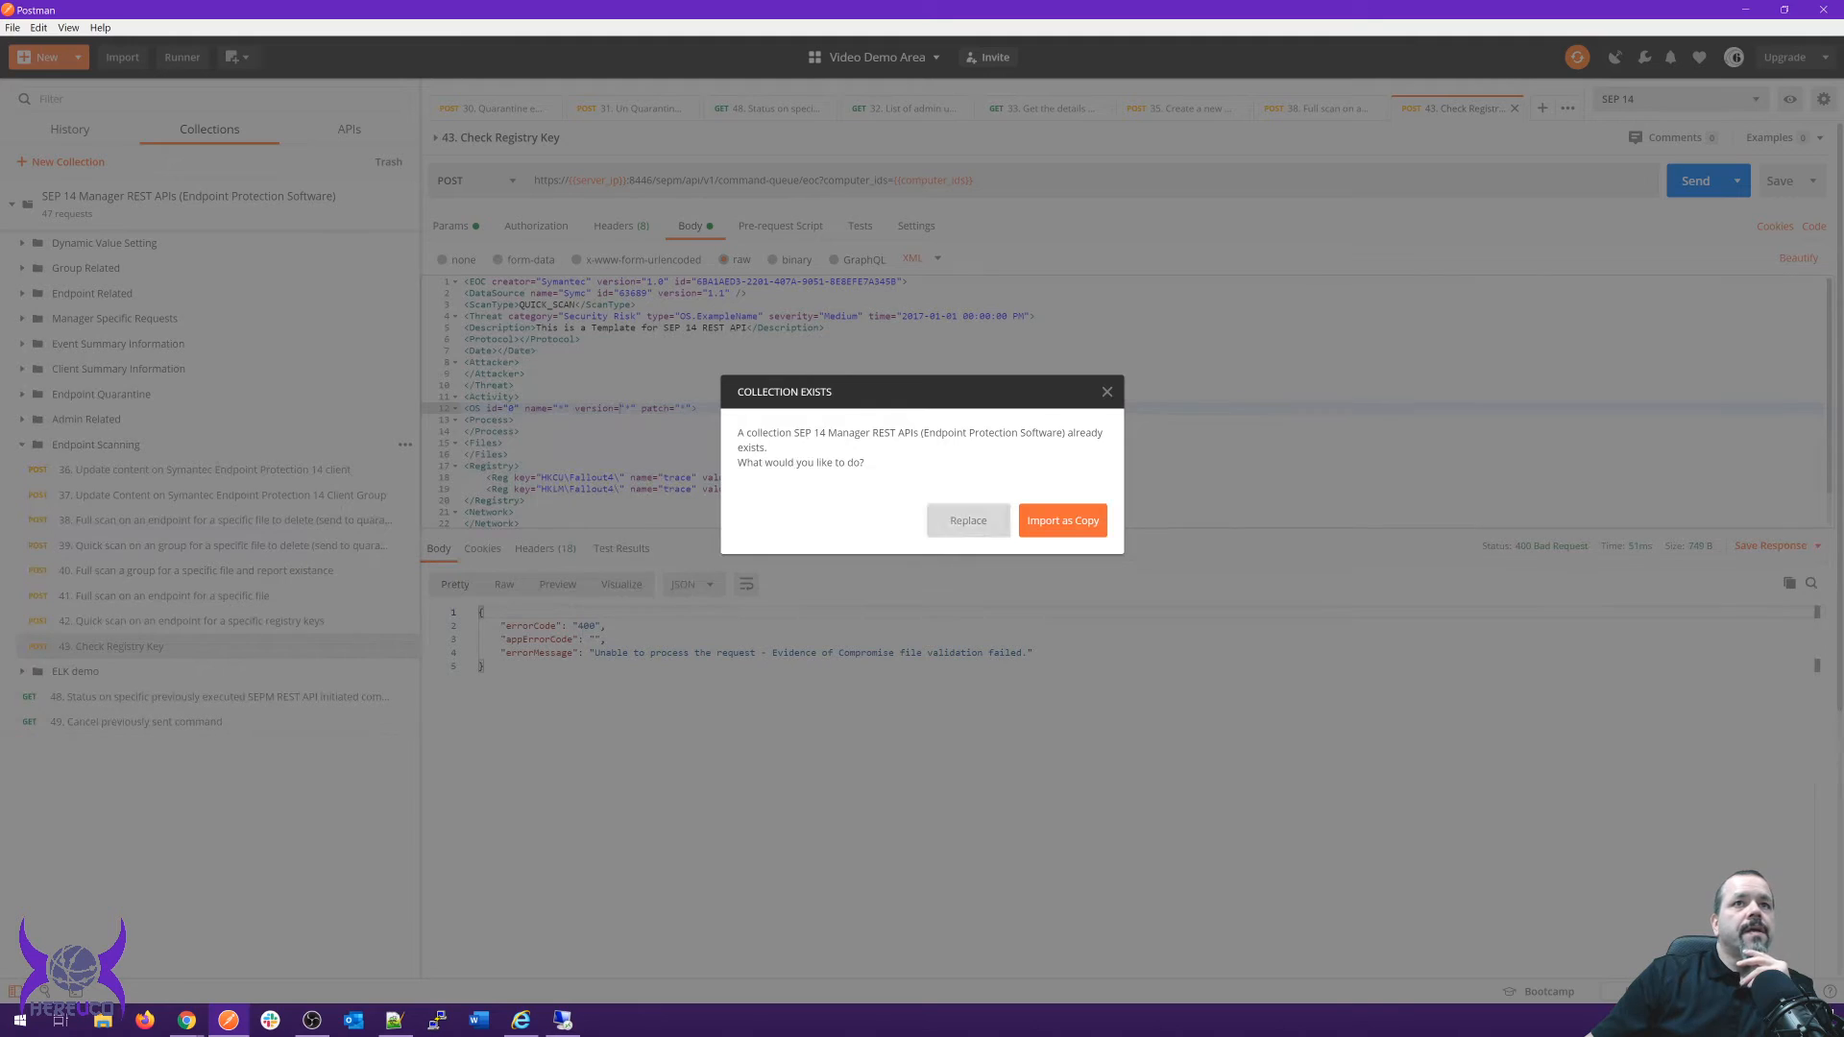
pyautogui.click(1062, 520)
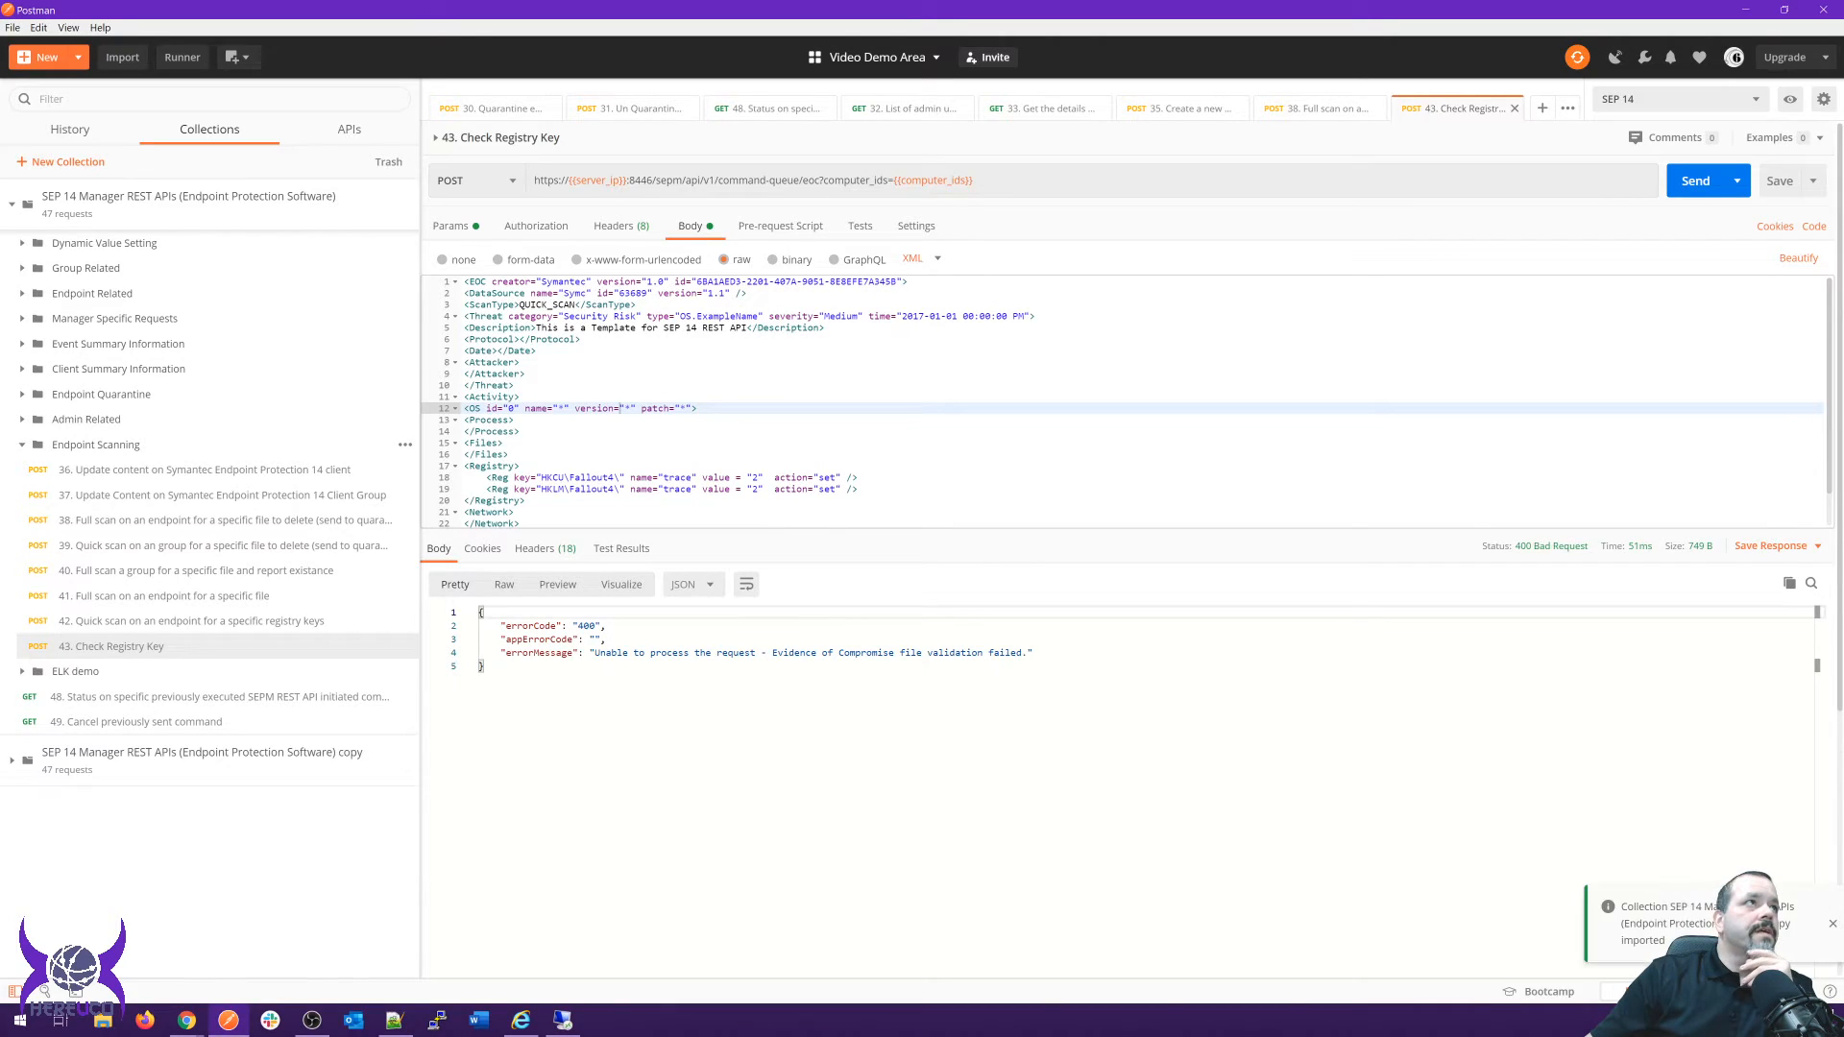
# Send request 43, Check Registry Key, from the copied collection's Endpoint Scanning folder, and collapse that folder.
pyautogui.click(201, 247)
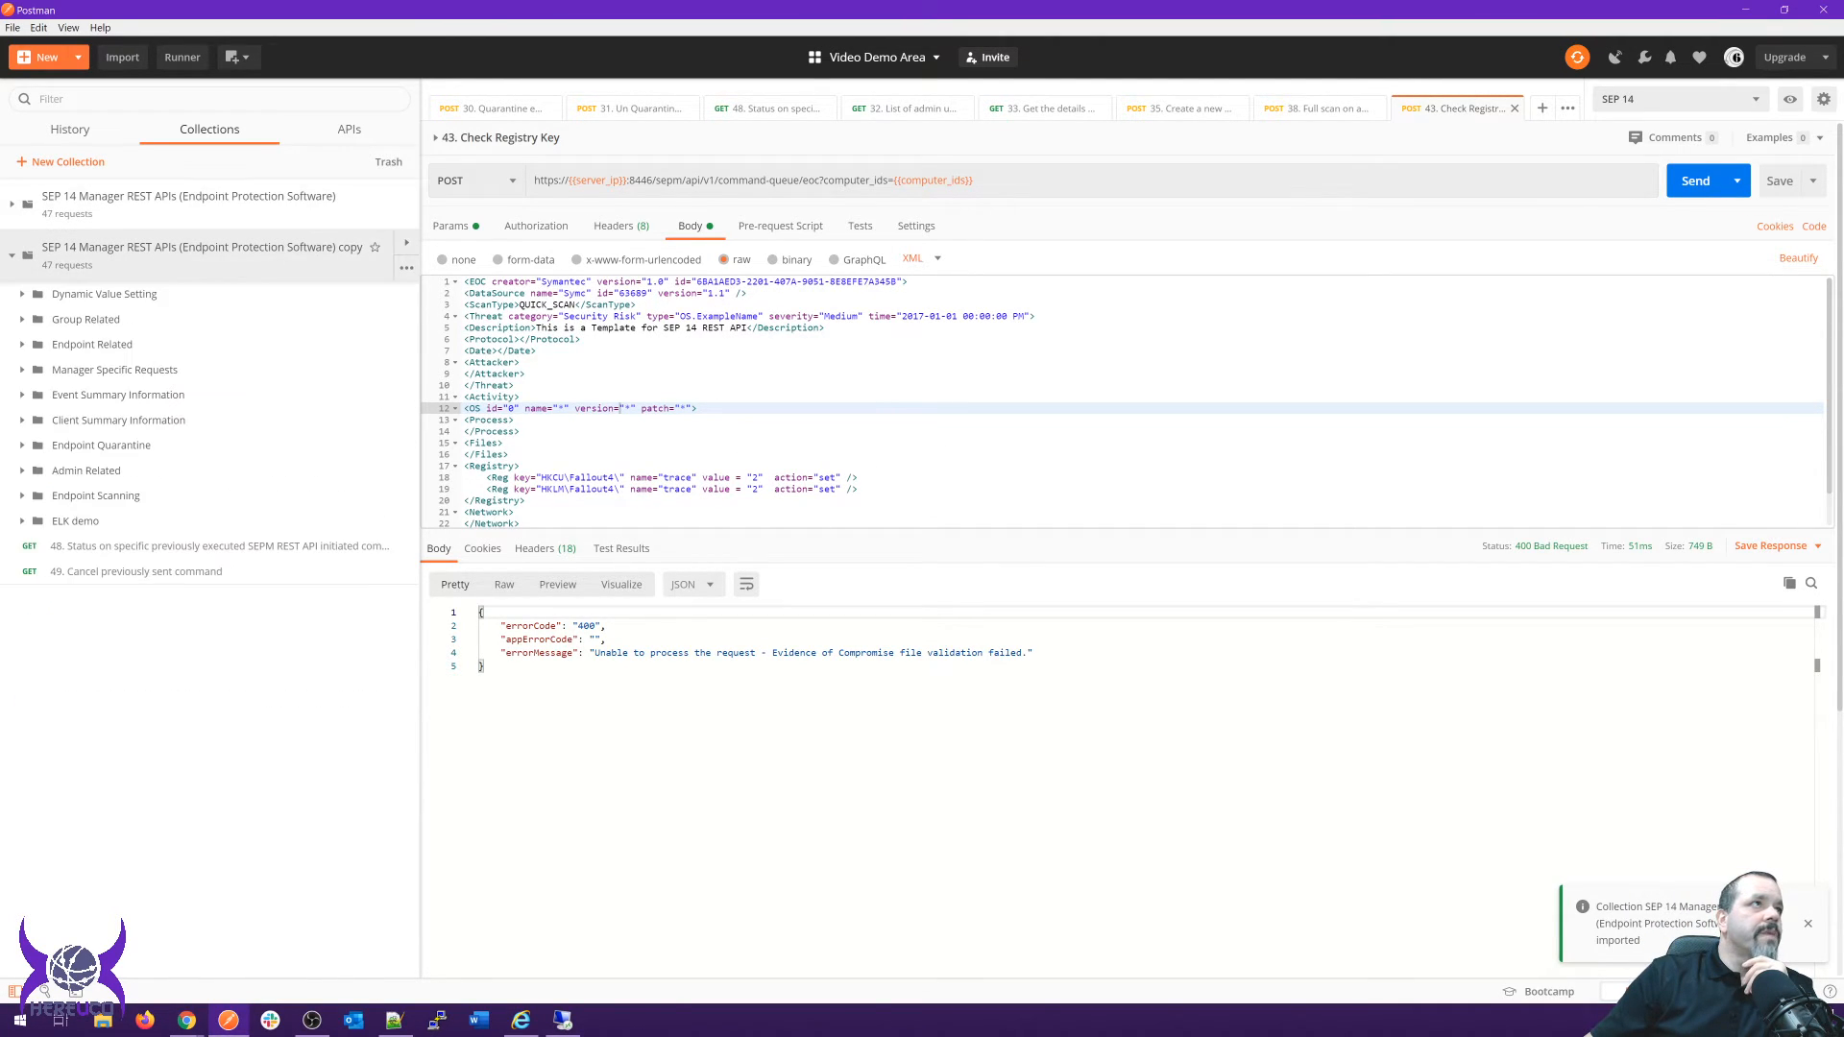
pyautogui.click(96, 495)
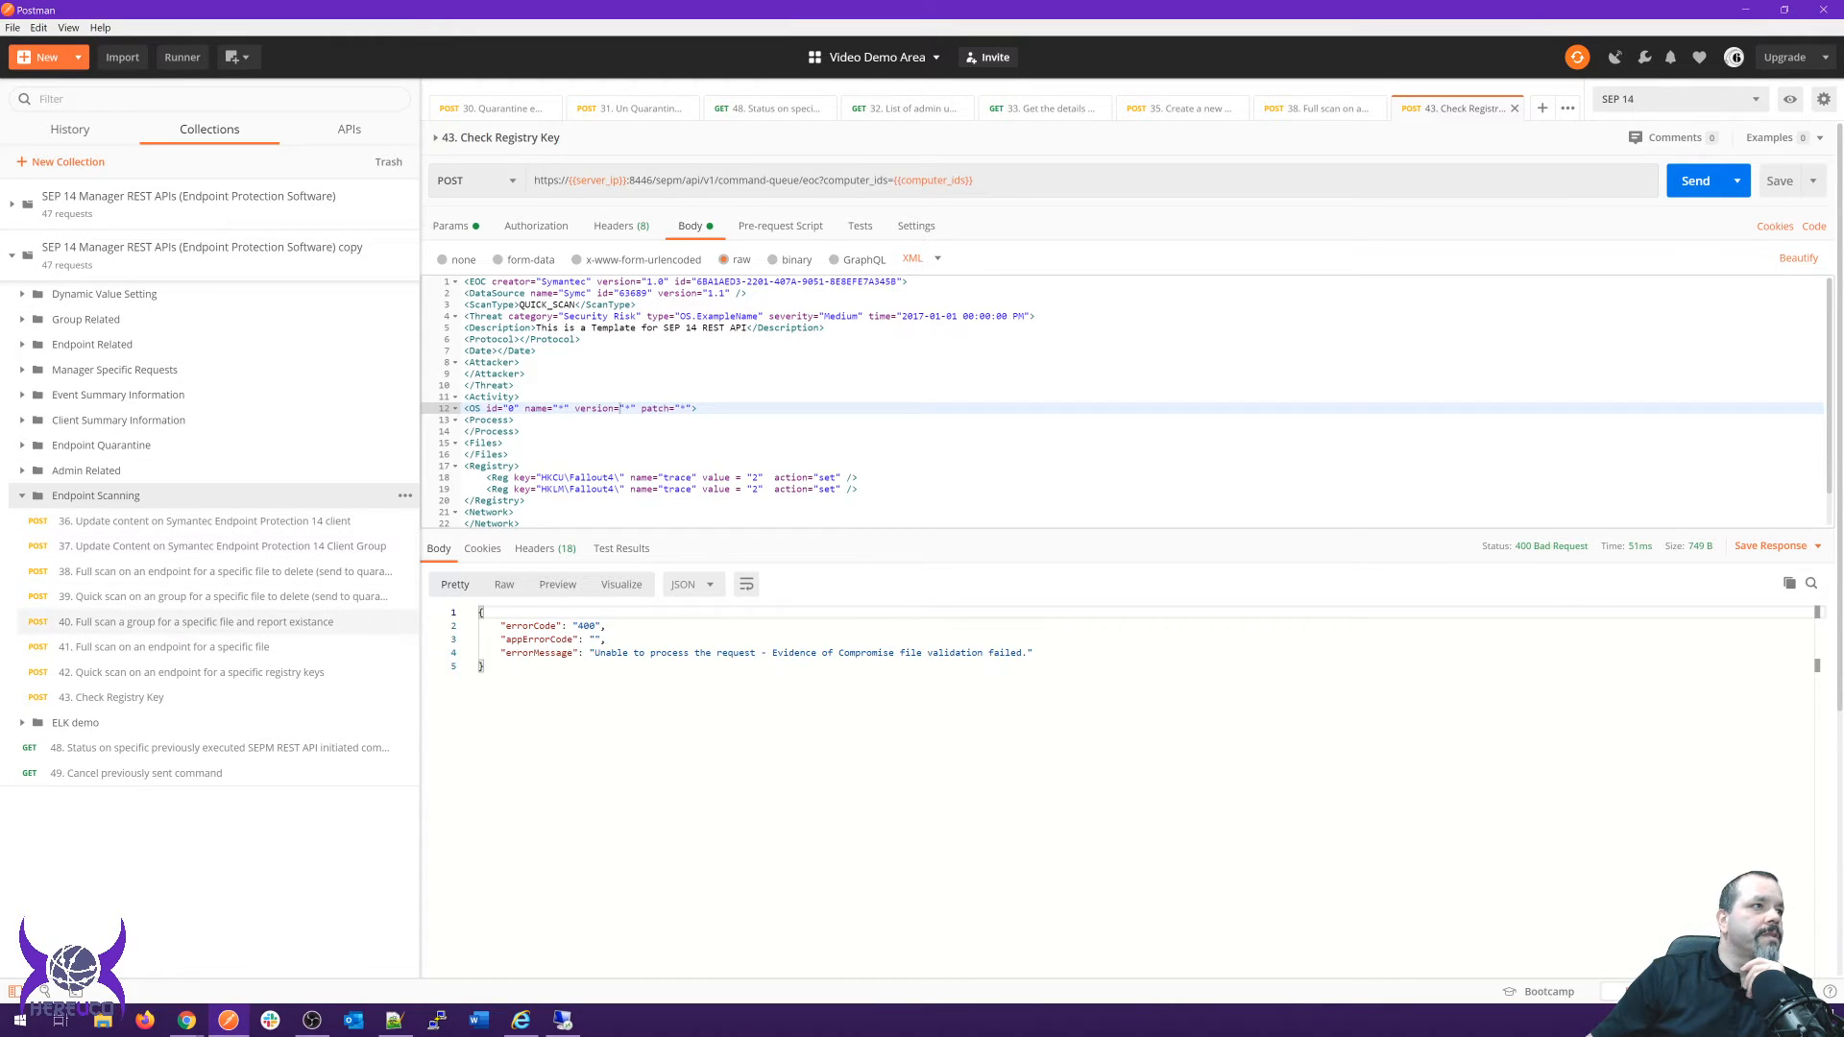
pyautogui.click(192, 704)
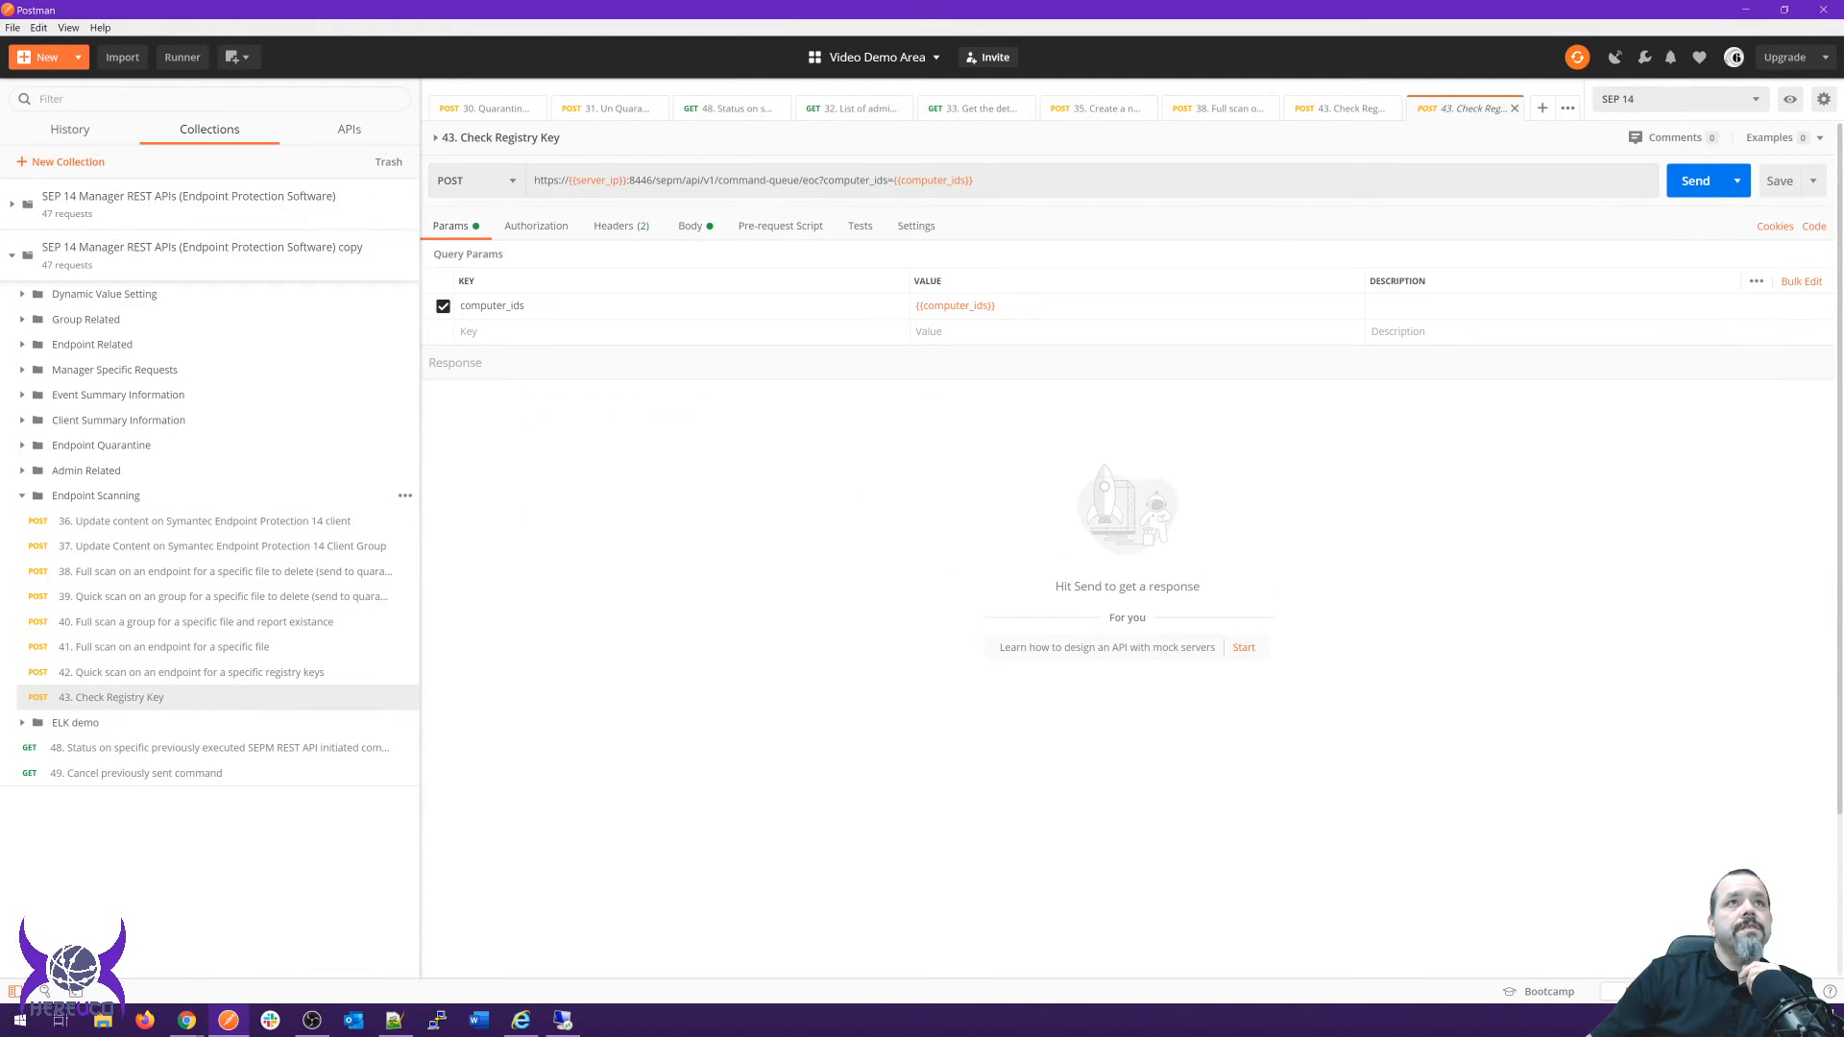
pyautogui.hotkey('ctrl', 'Return')
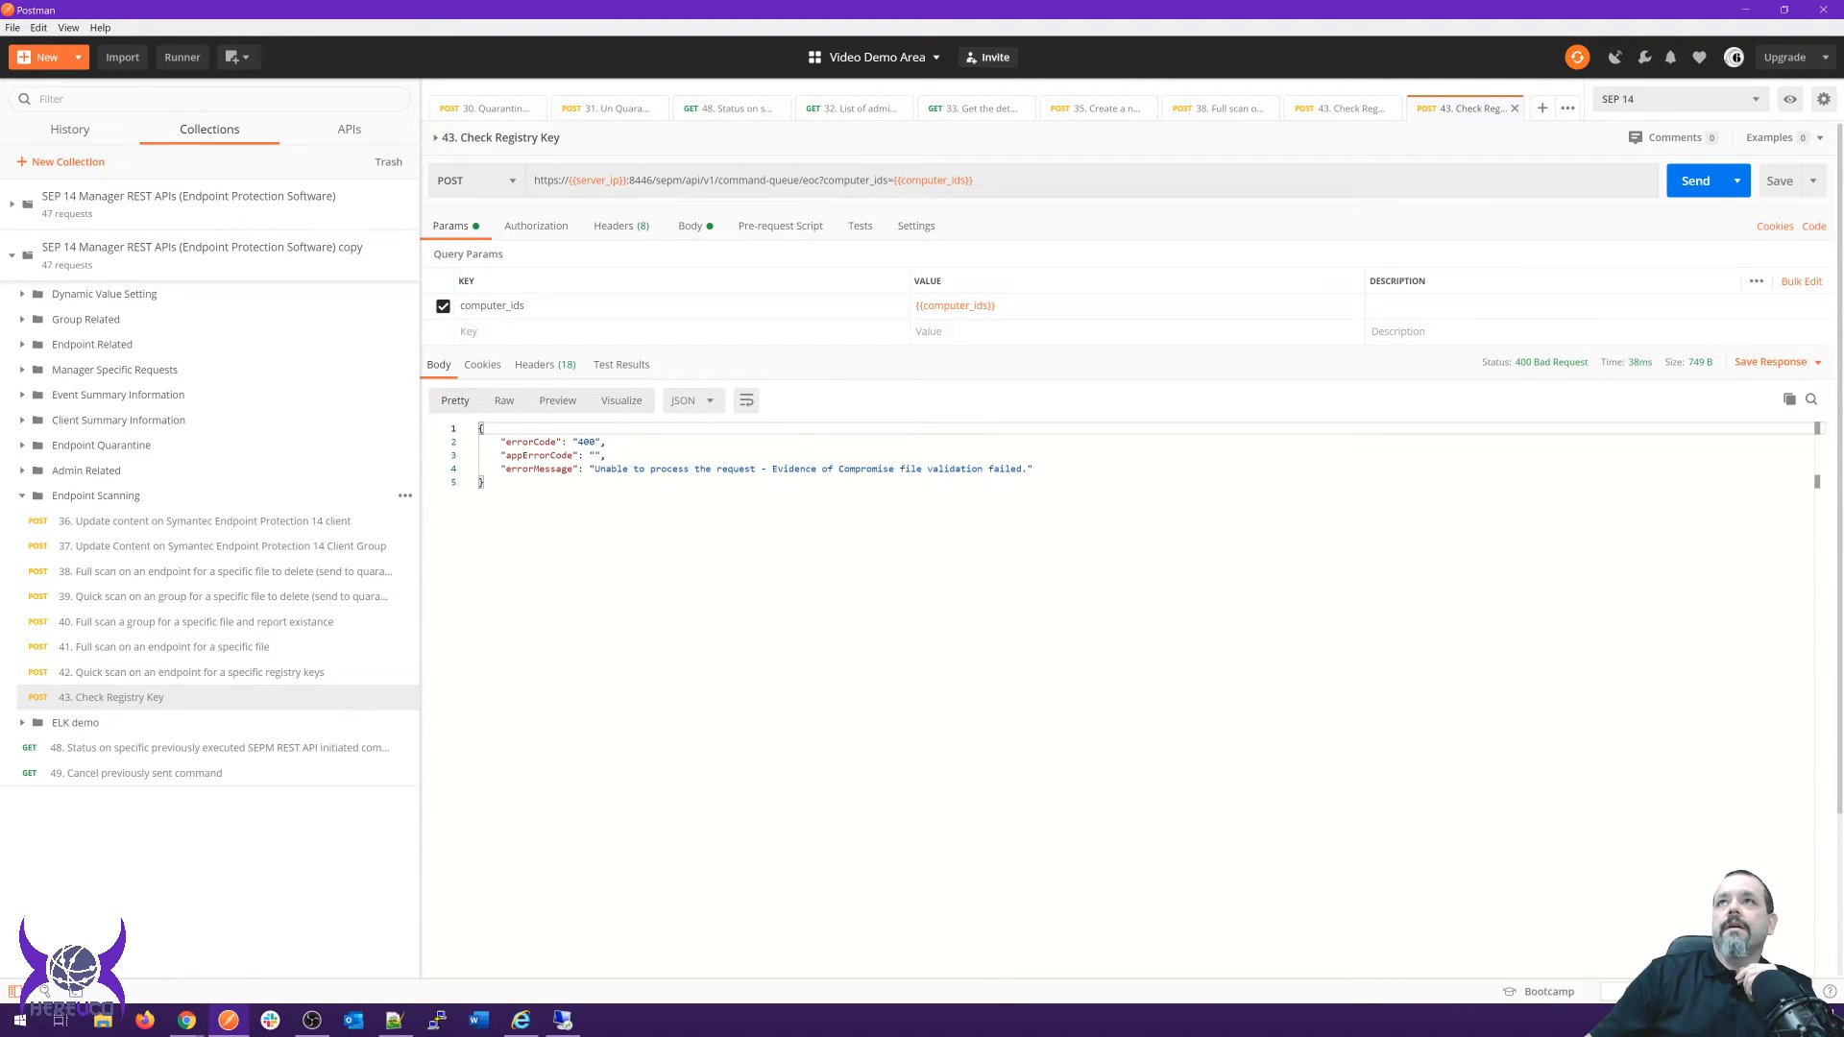
pyautogui.click(691, 225)
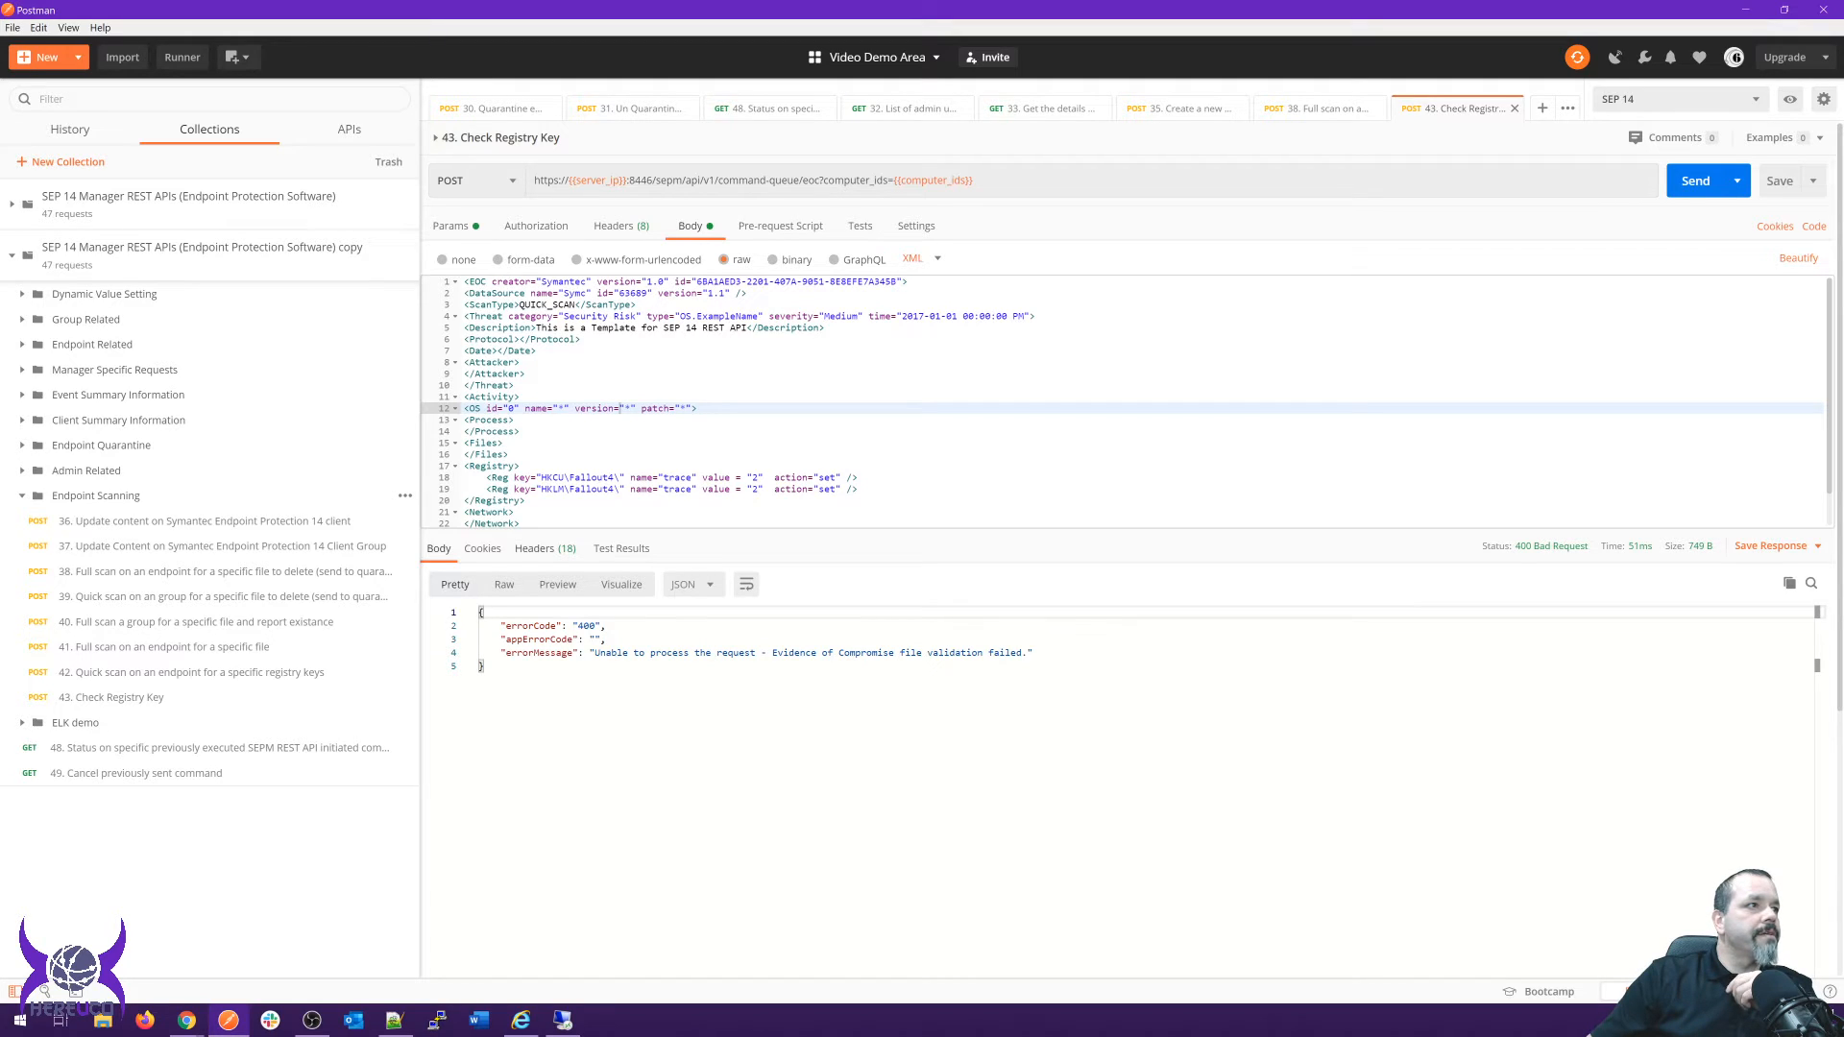
pyautogui.click(29, 496)
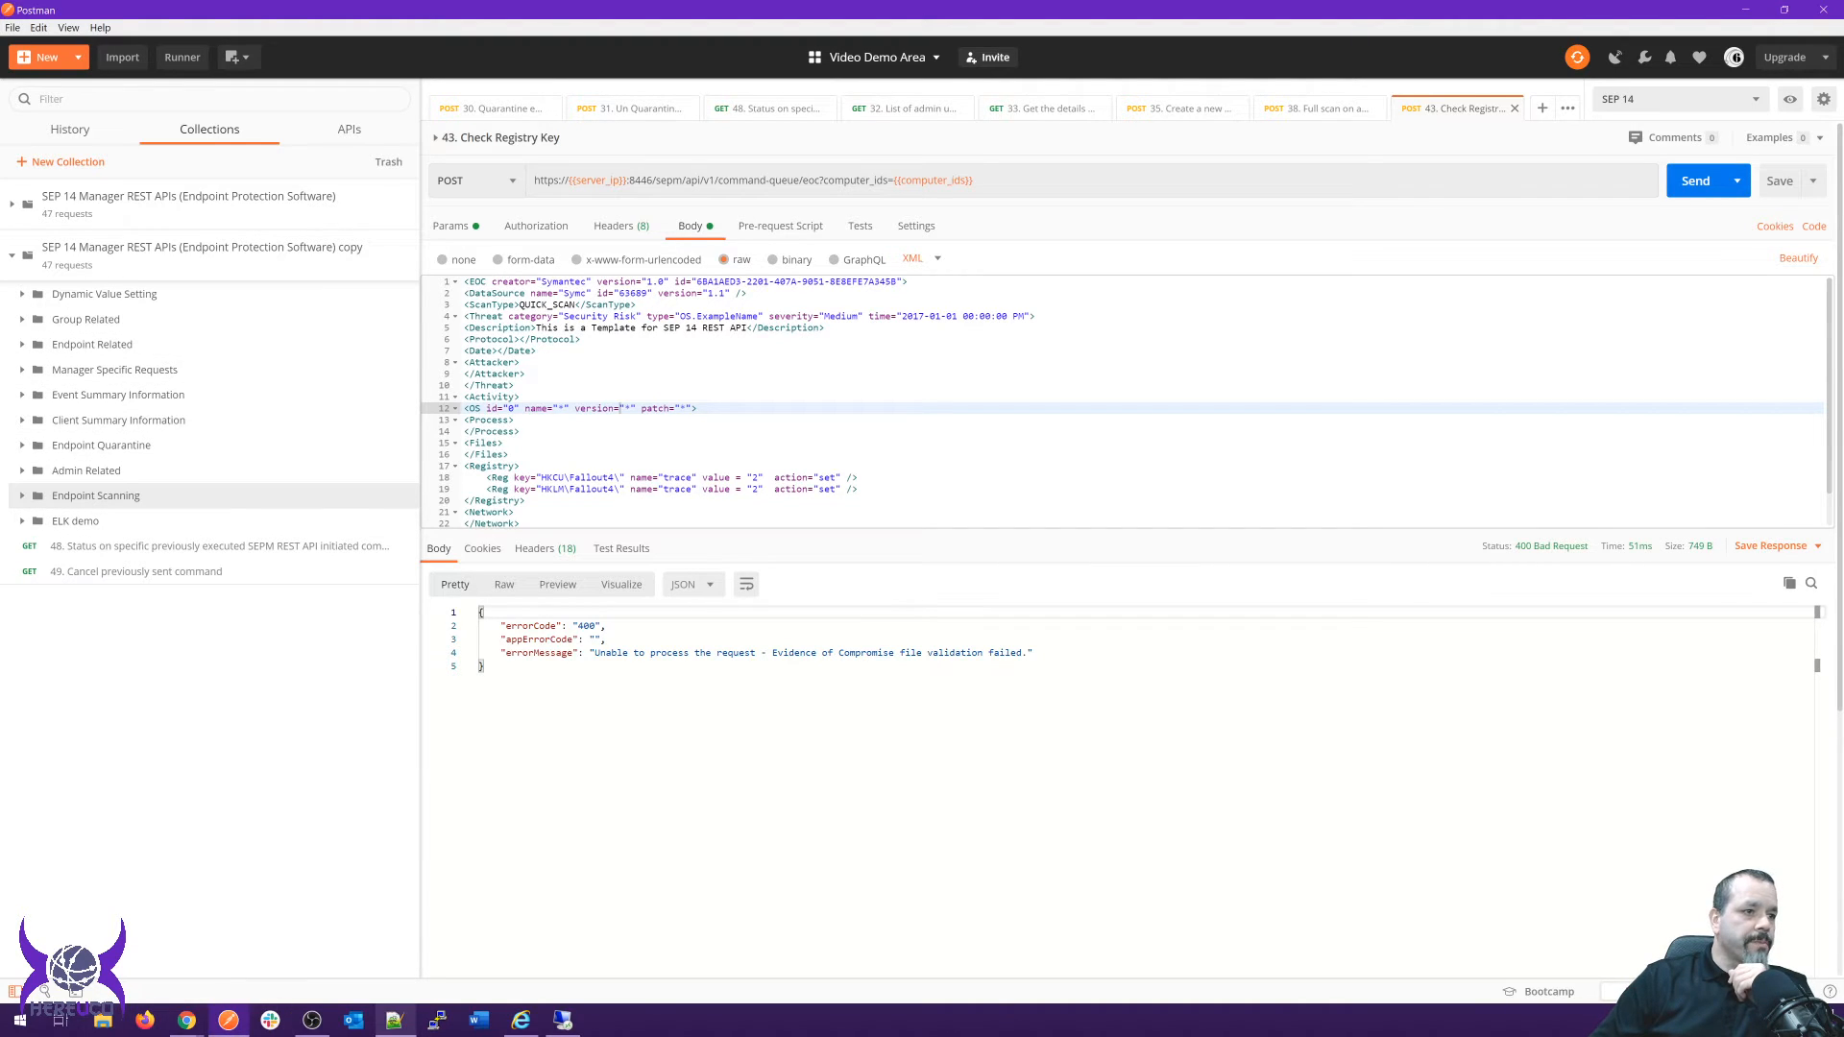
# Switch to the blank Notepad++ document, reposition its window, and return to Postman.
pyautogui.click(394, 1019)
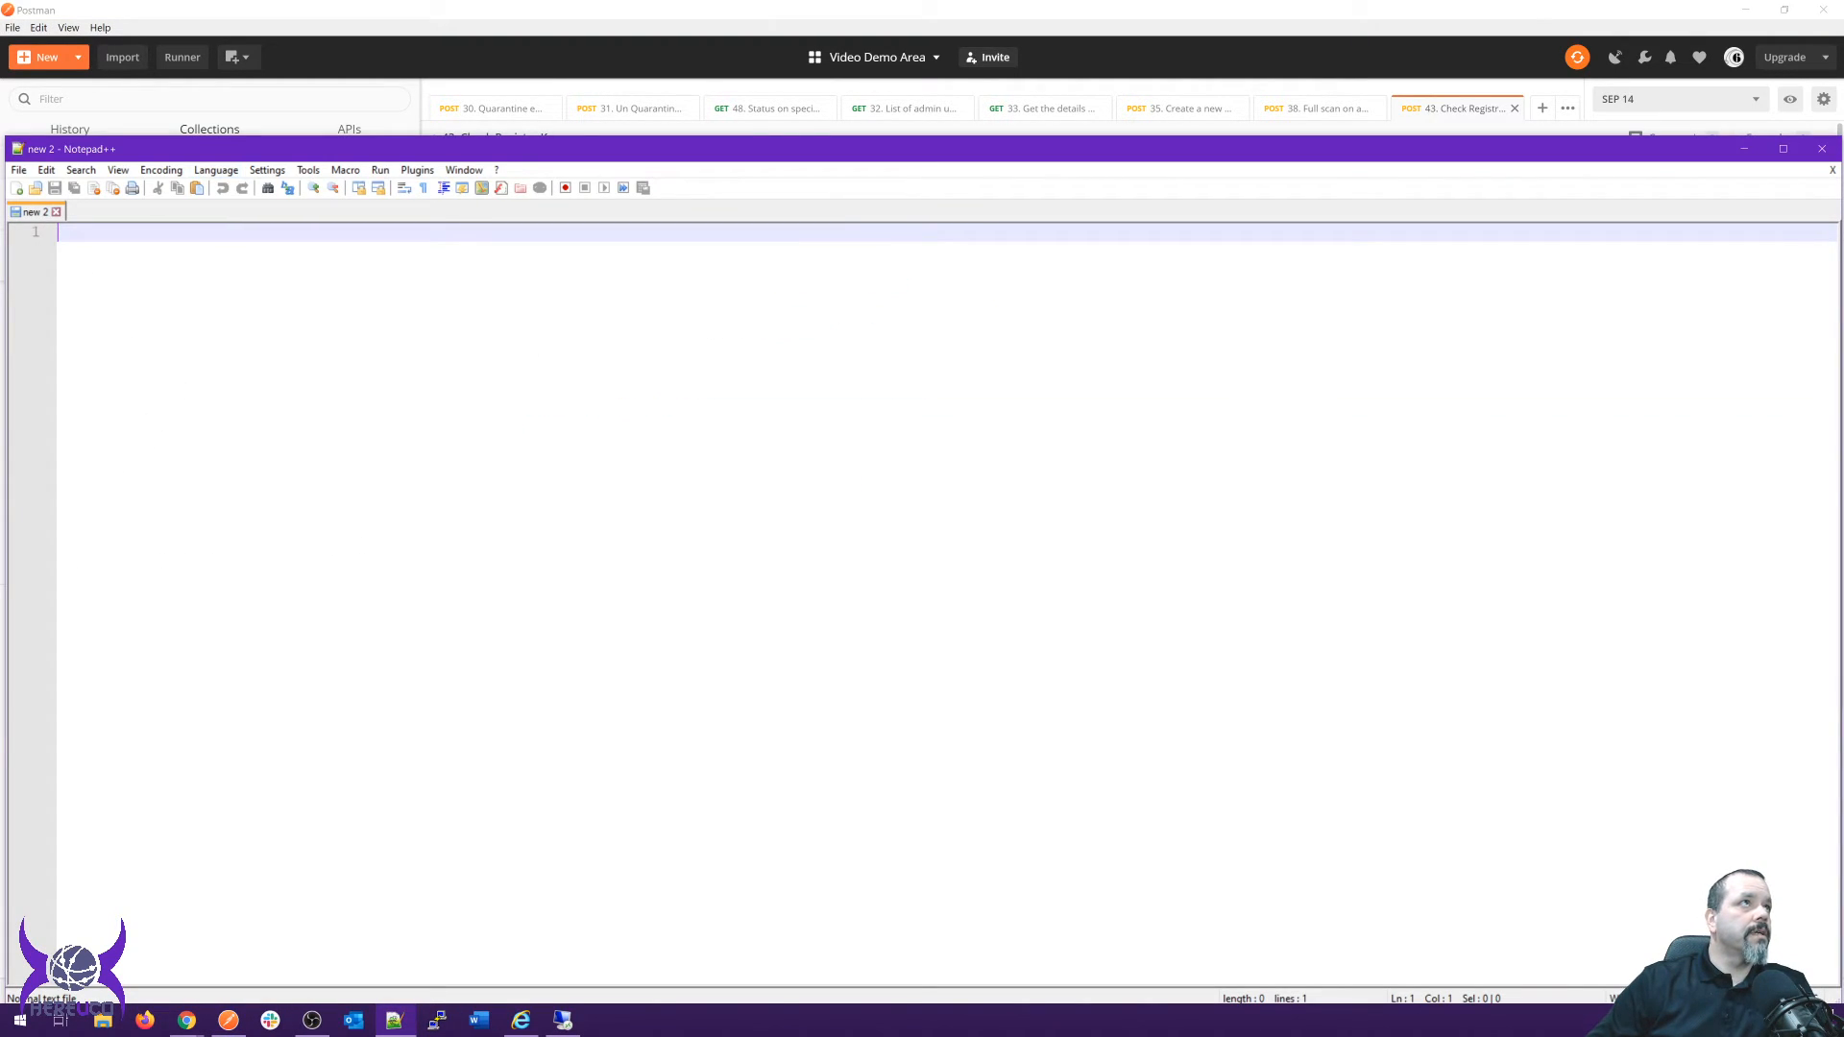
pyautogui.moveTo(216, 149); pyautogui.dragTo(386, 144)
pyautogui.click(171, 166)
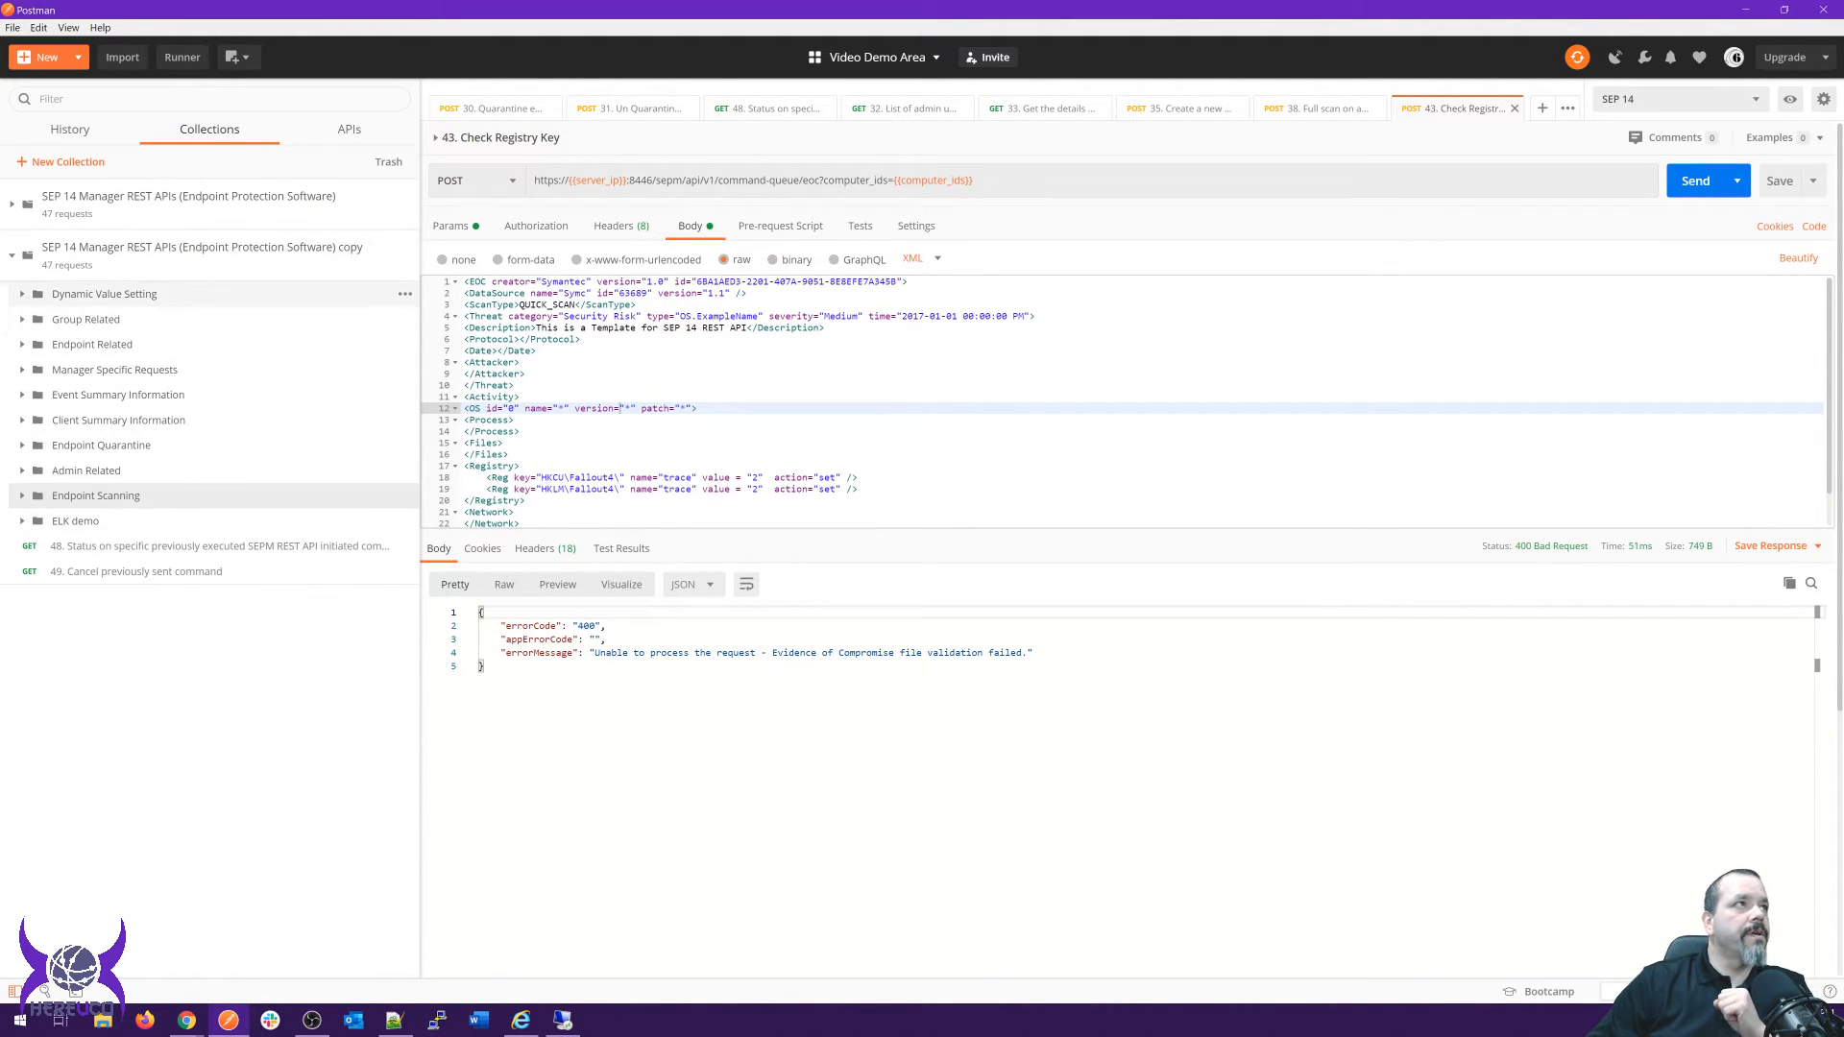
# Open request 1, Obtain authentication token, from the copied collection's Dynamic Value Setting folder and show its generated Python code.
pyautogui.click(104, 294)
pyautogui.click(134, 319)
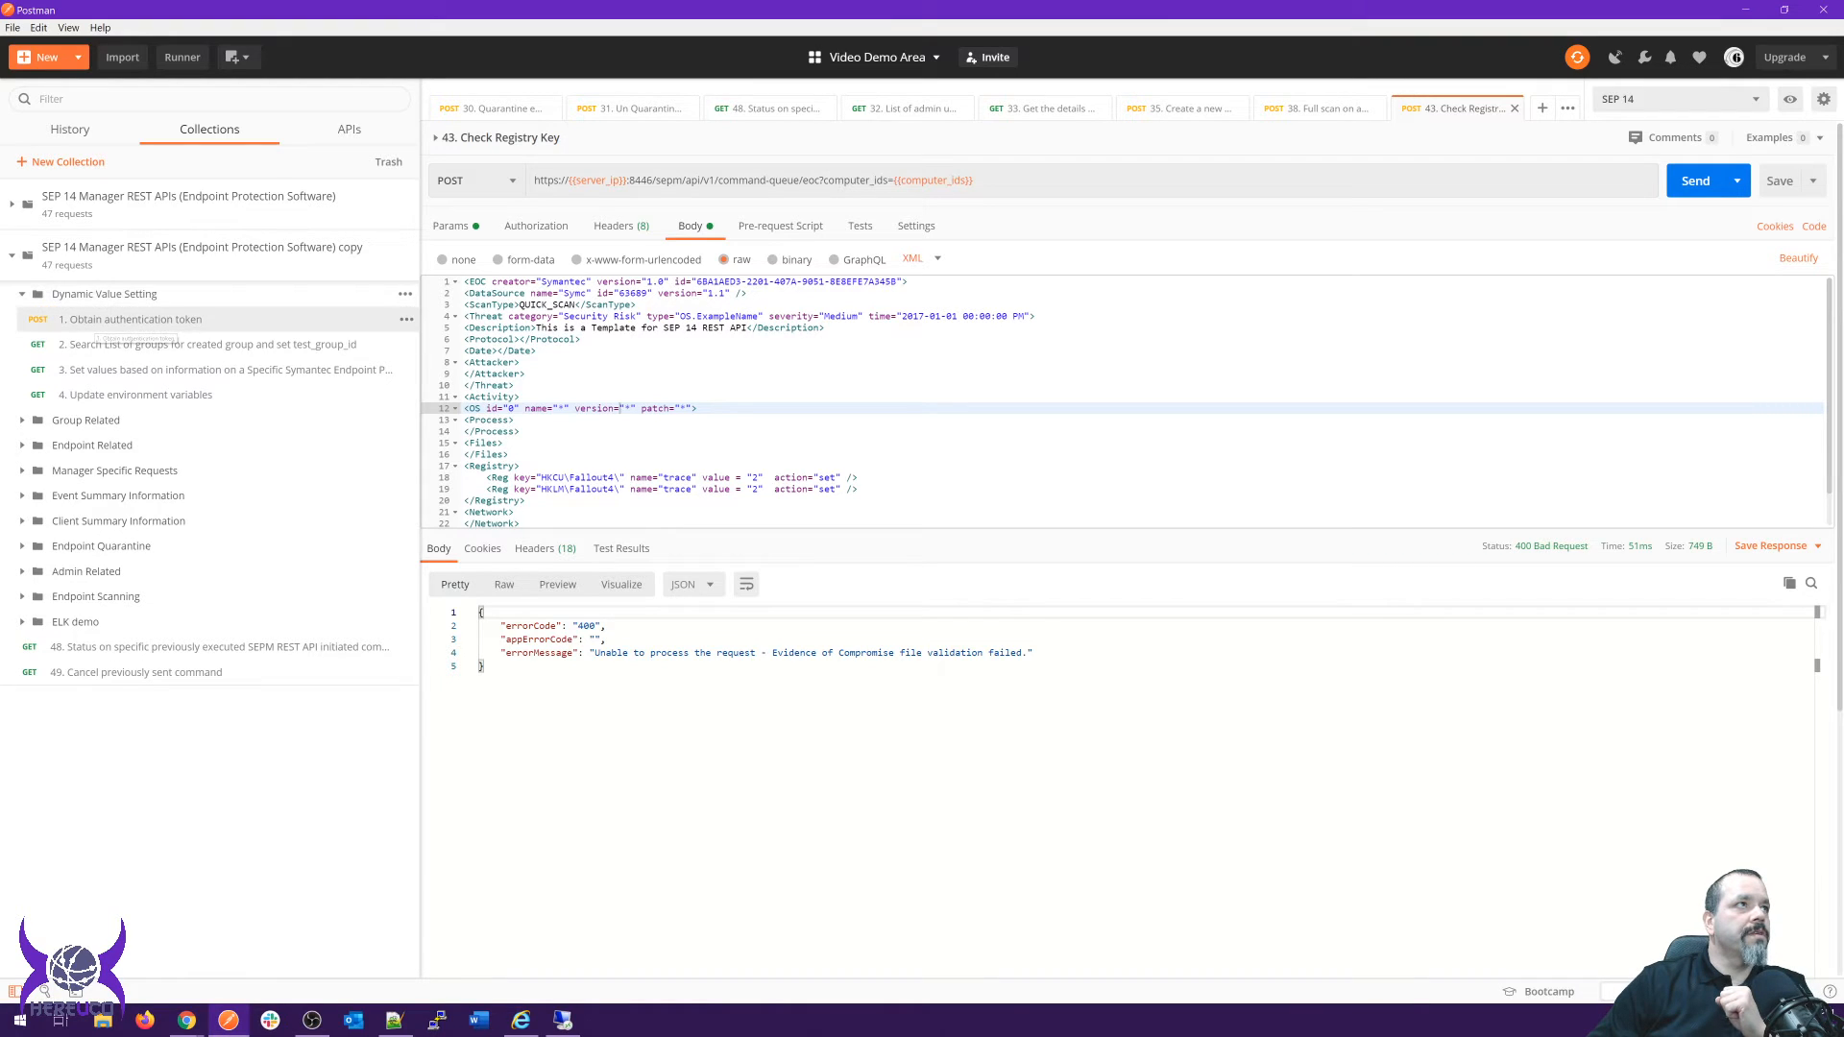
pyautogui.moveTo(134, 319)
pyautogui.mouseDown()
pyautogui.moveTo(209, 343)
pyautogui.moveTo(154, 338)
pyautogui.mouseUp()
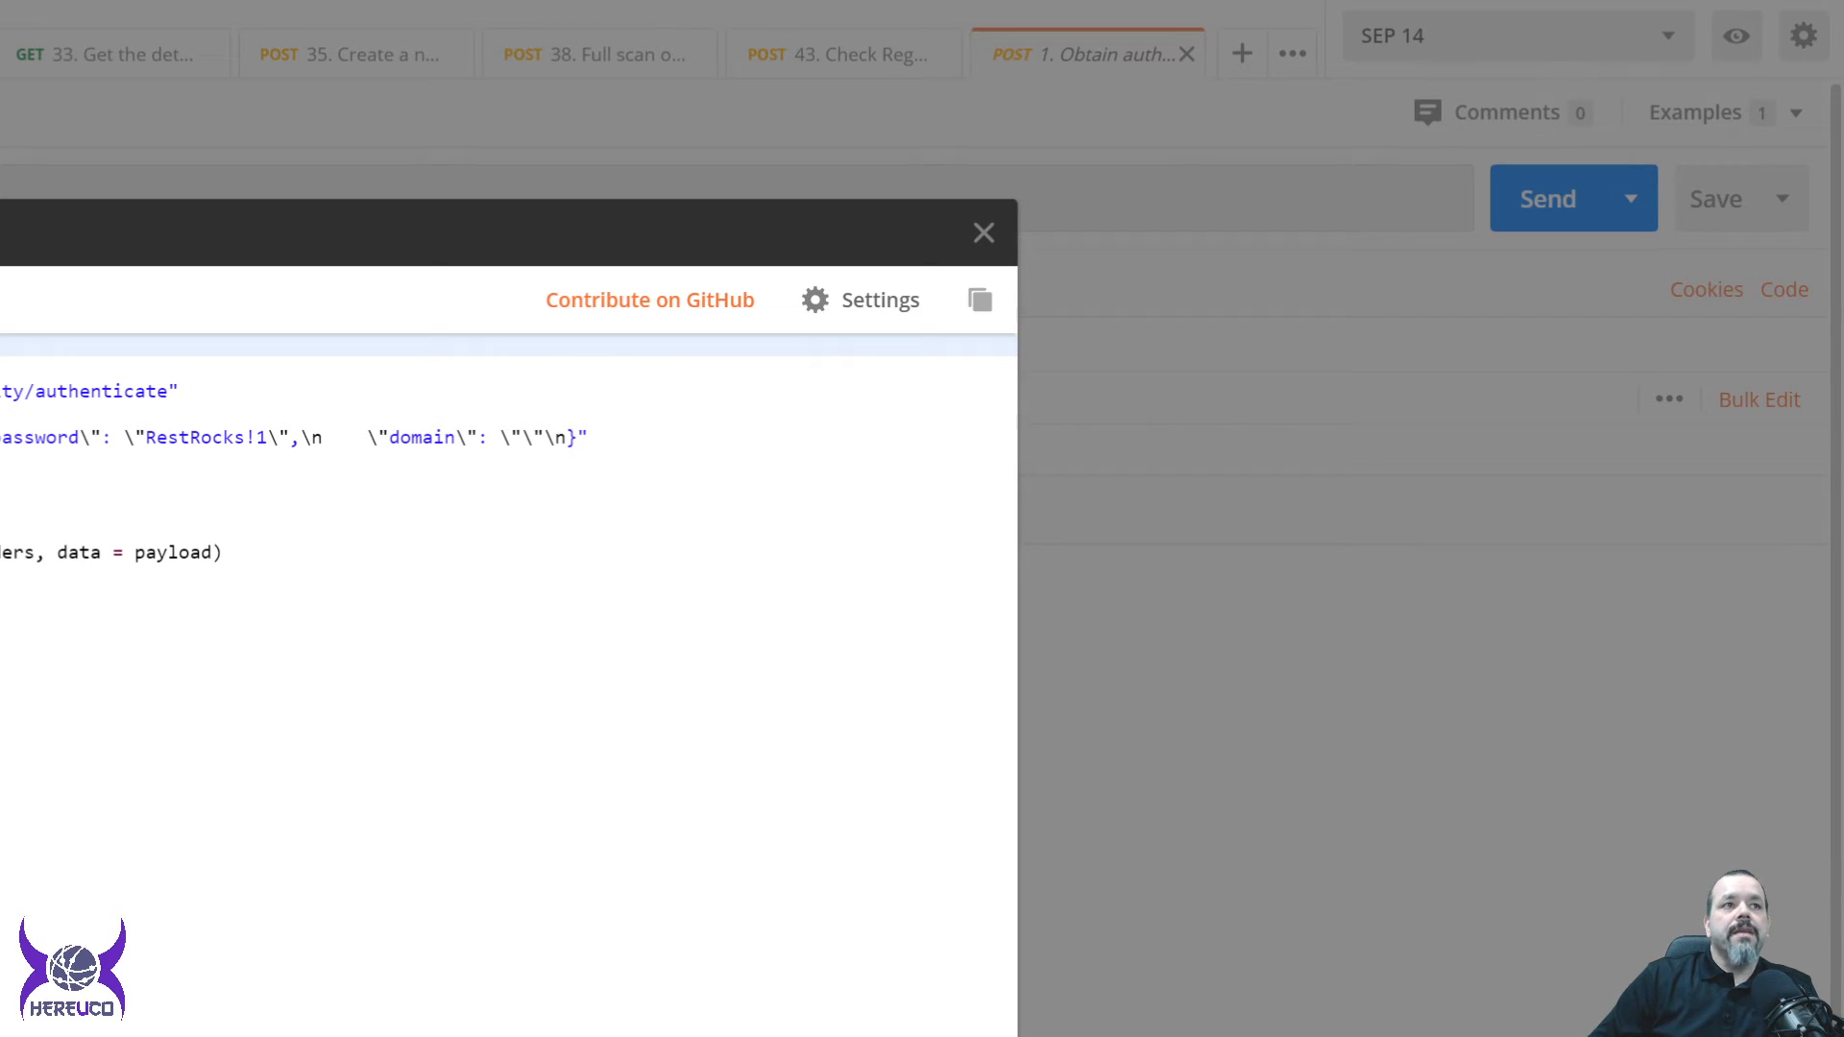
# Copy the whole Python authentication snippet, including the account password in its payload, into the blank Notepad++ document.
pyautogui.moveTo(5, 615); pyautogui.dragTo(5, 346)
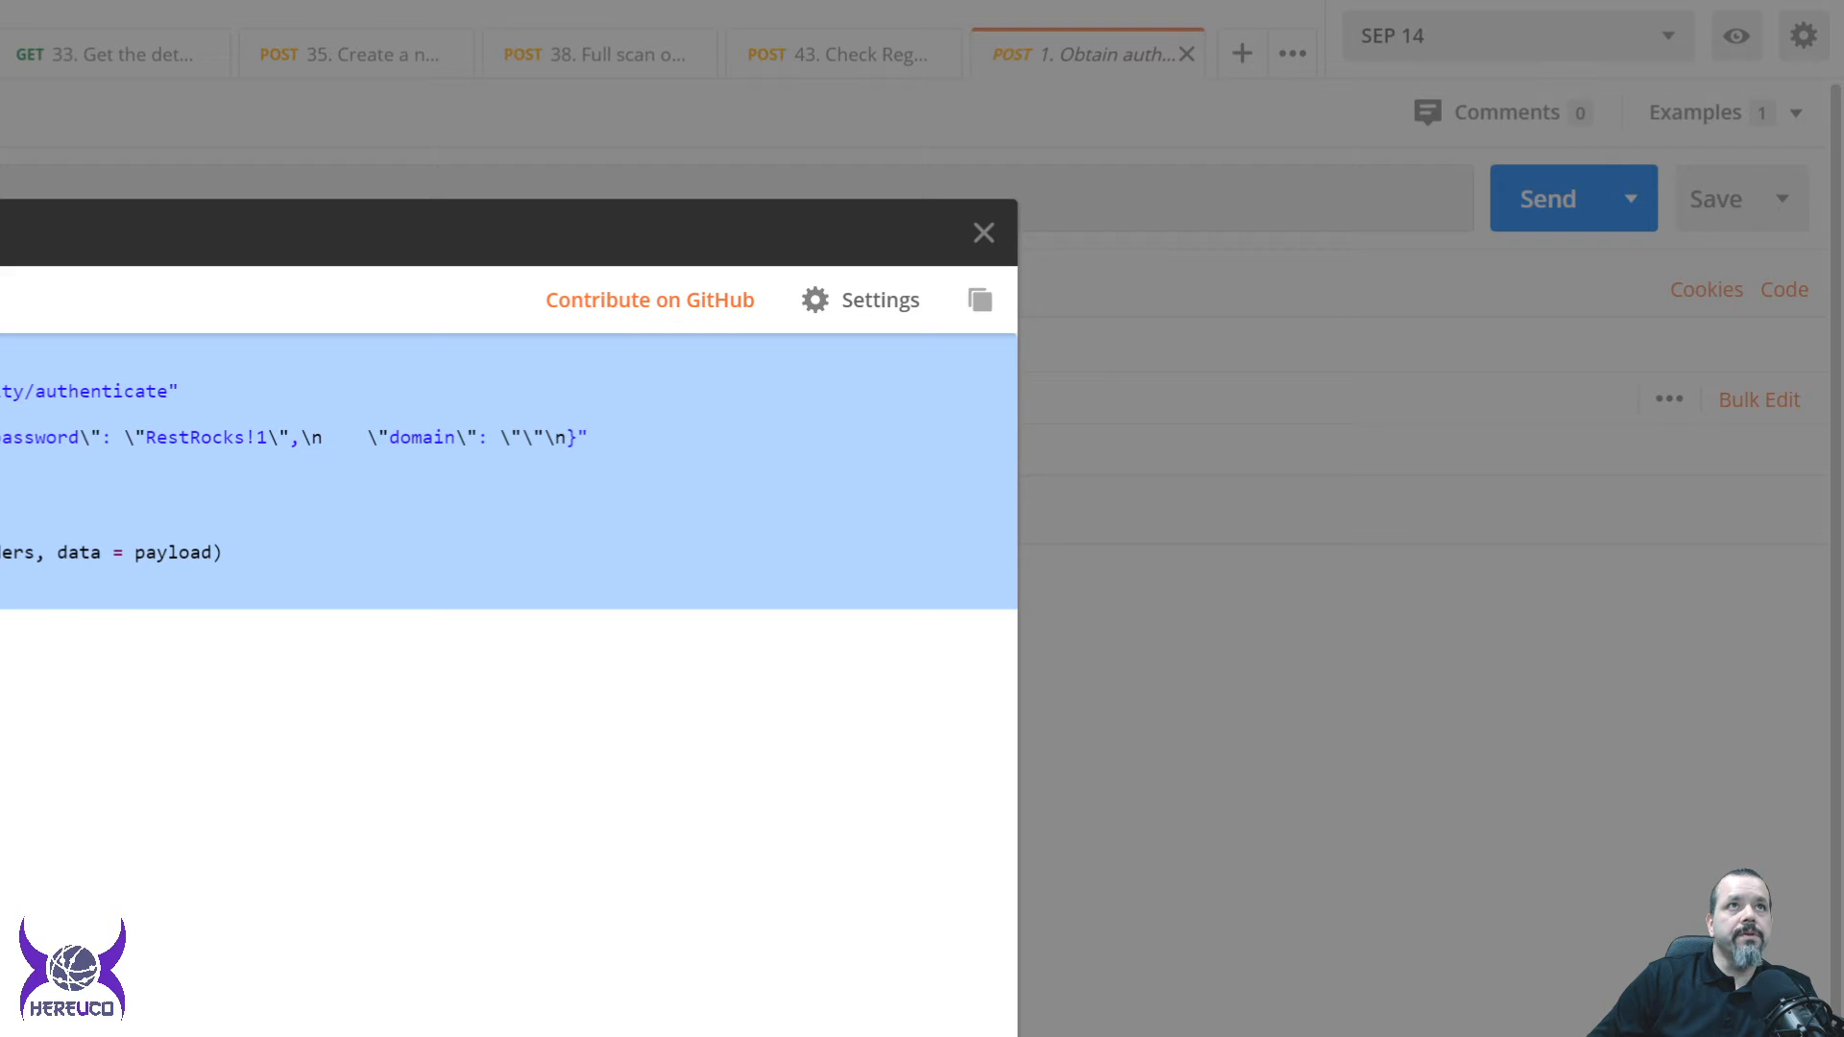
pyautogui.hotkey('ctrl', 'c')
pyautogui.hotkey('alt', 'Tab')
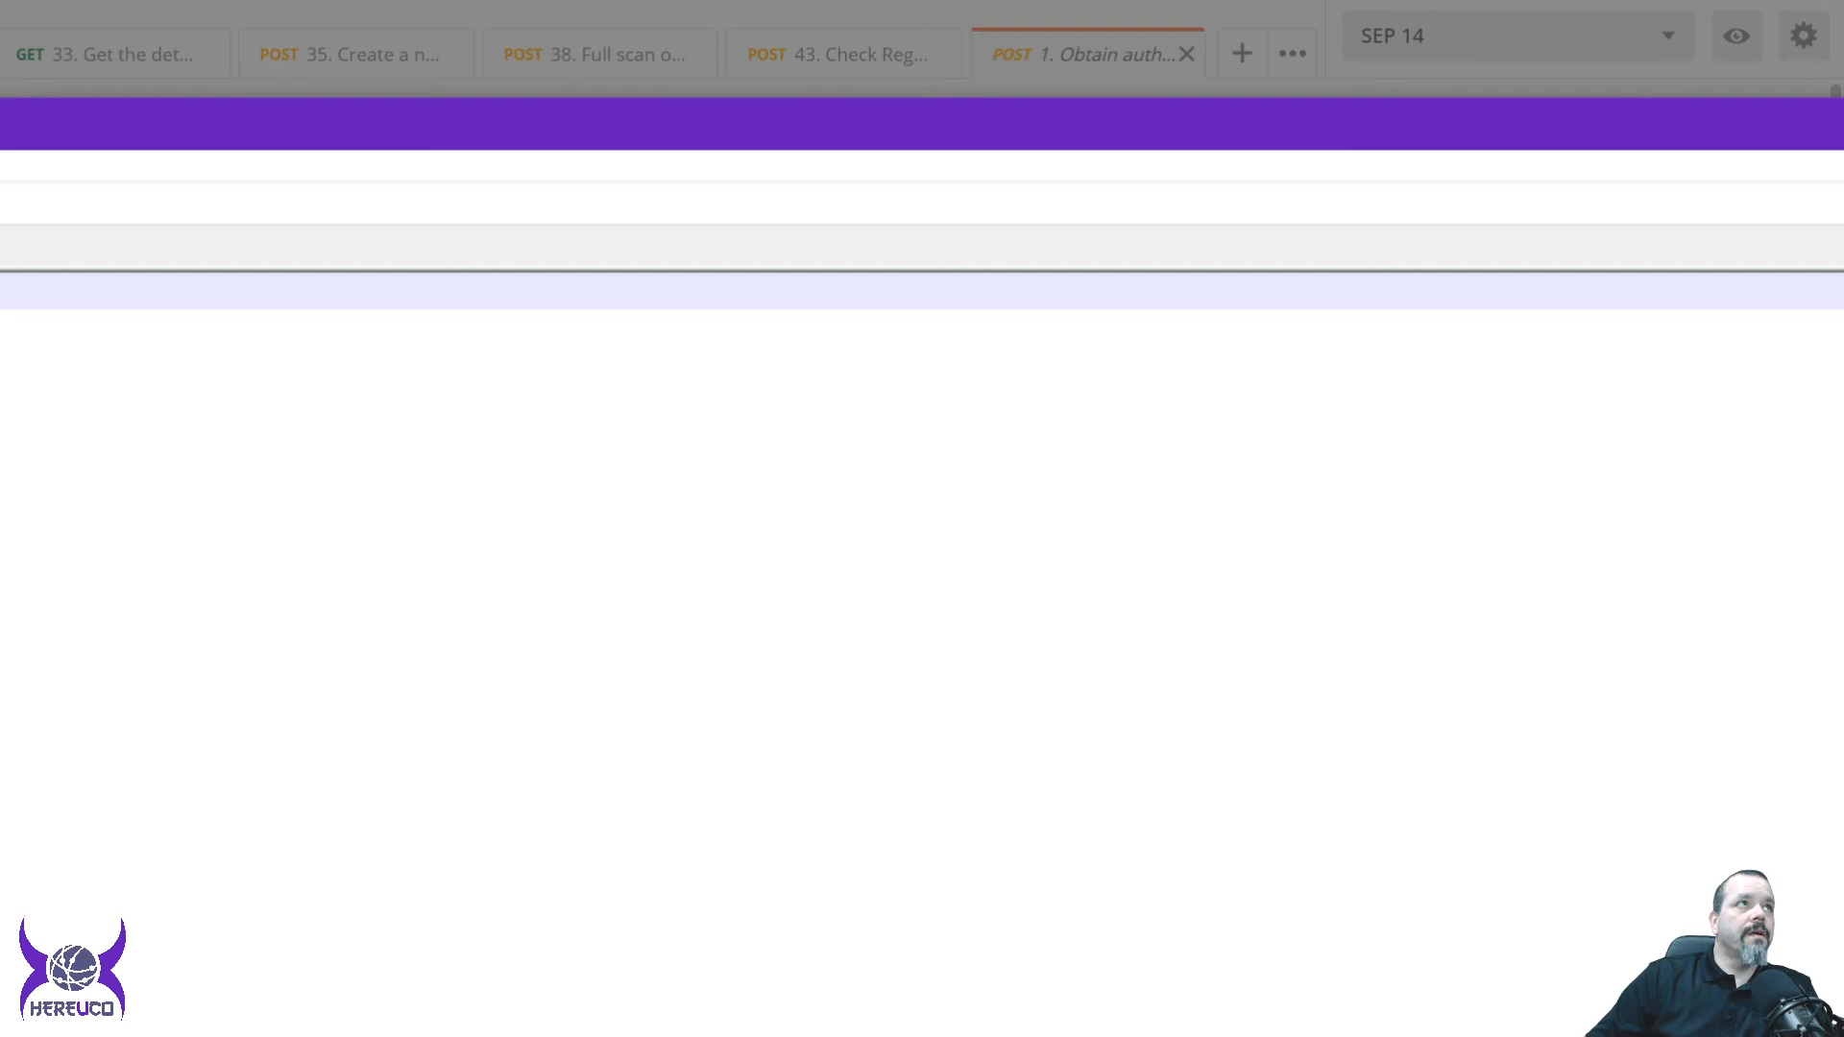
pyautogui.hotkey('ctrl', 'v')
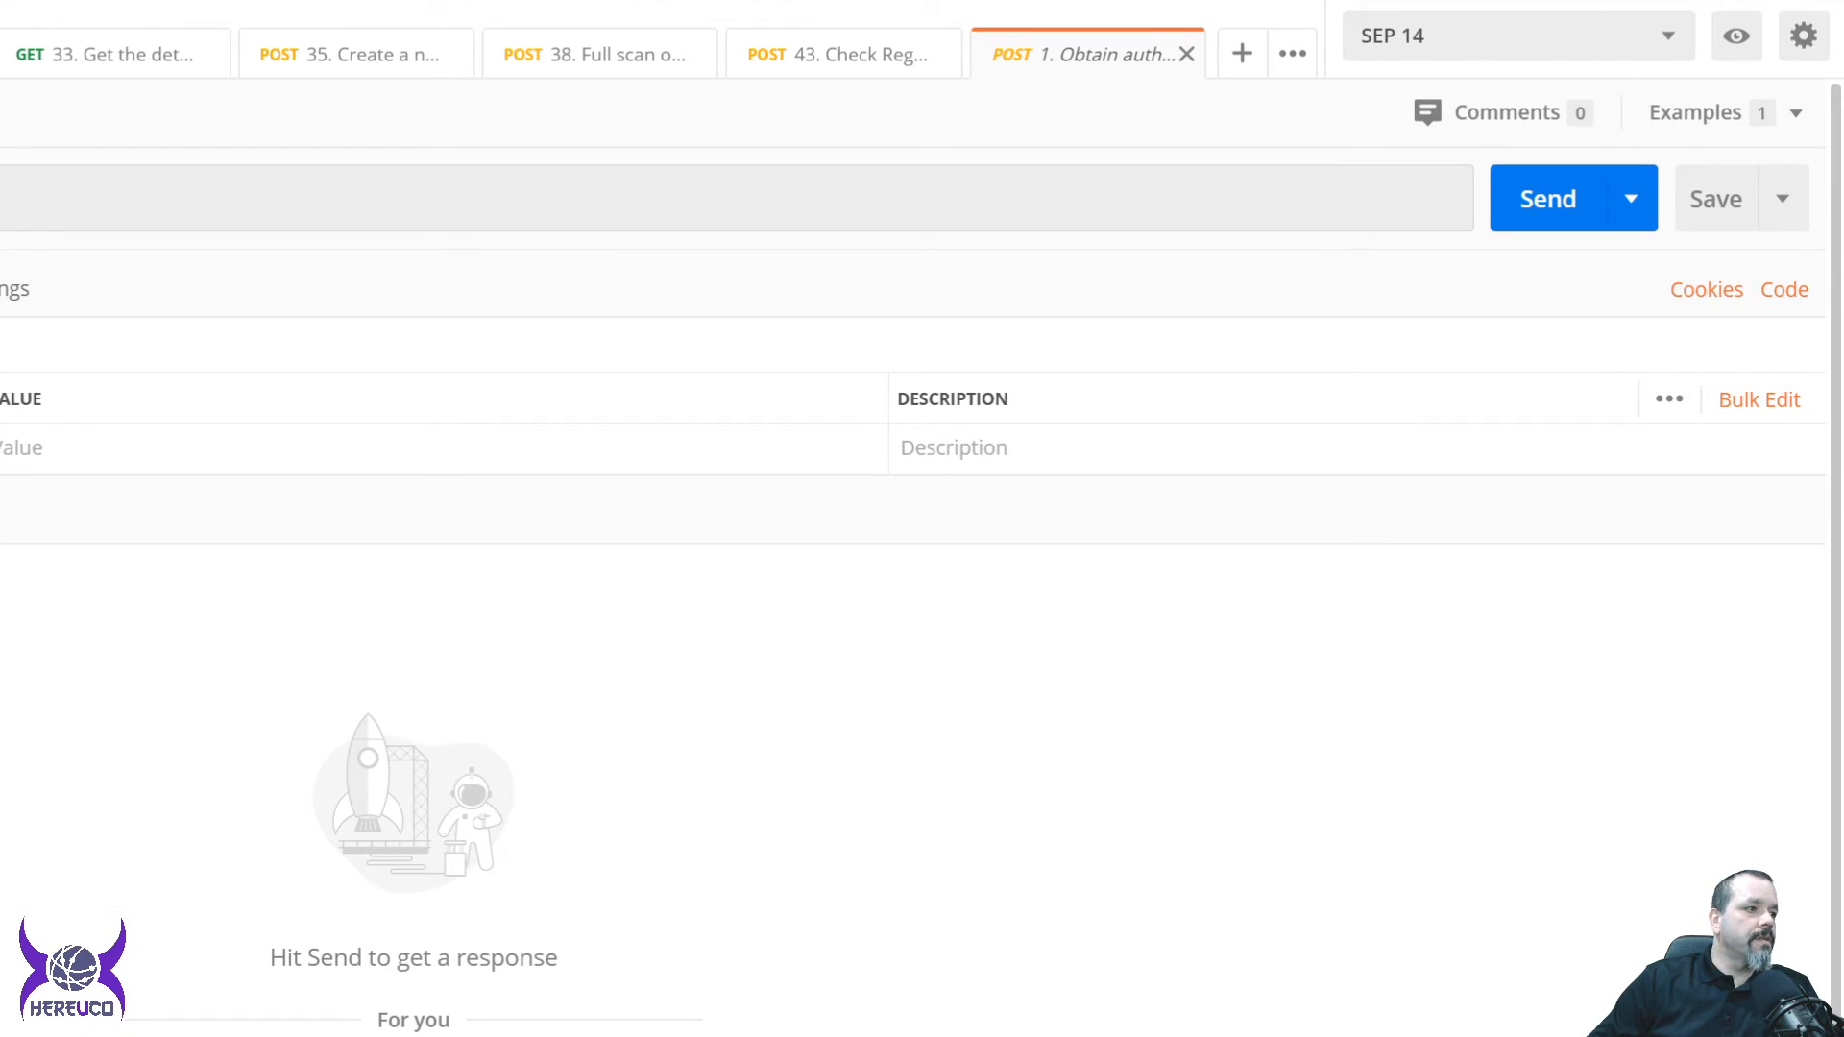
# Open a Command Prompt window over Postman and start the interactive Python interpreter.
pyautogui.press('super')
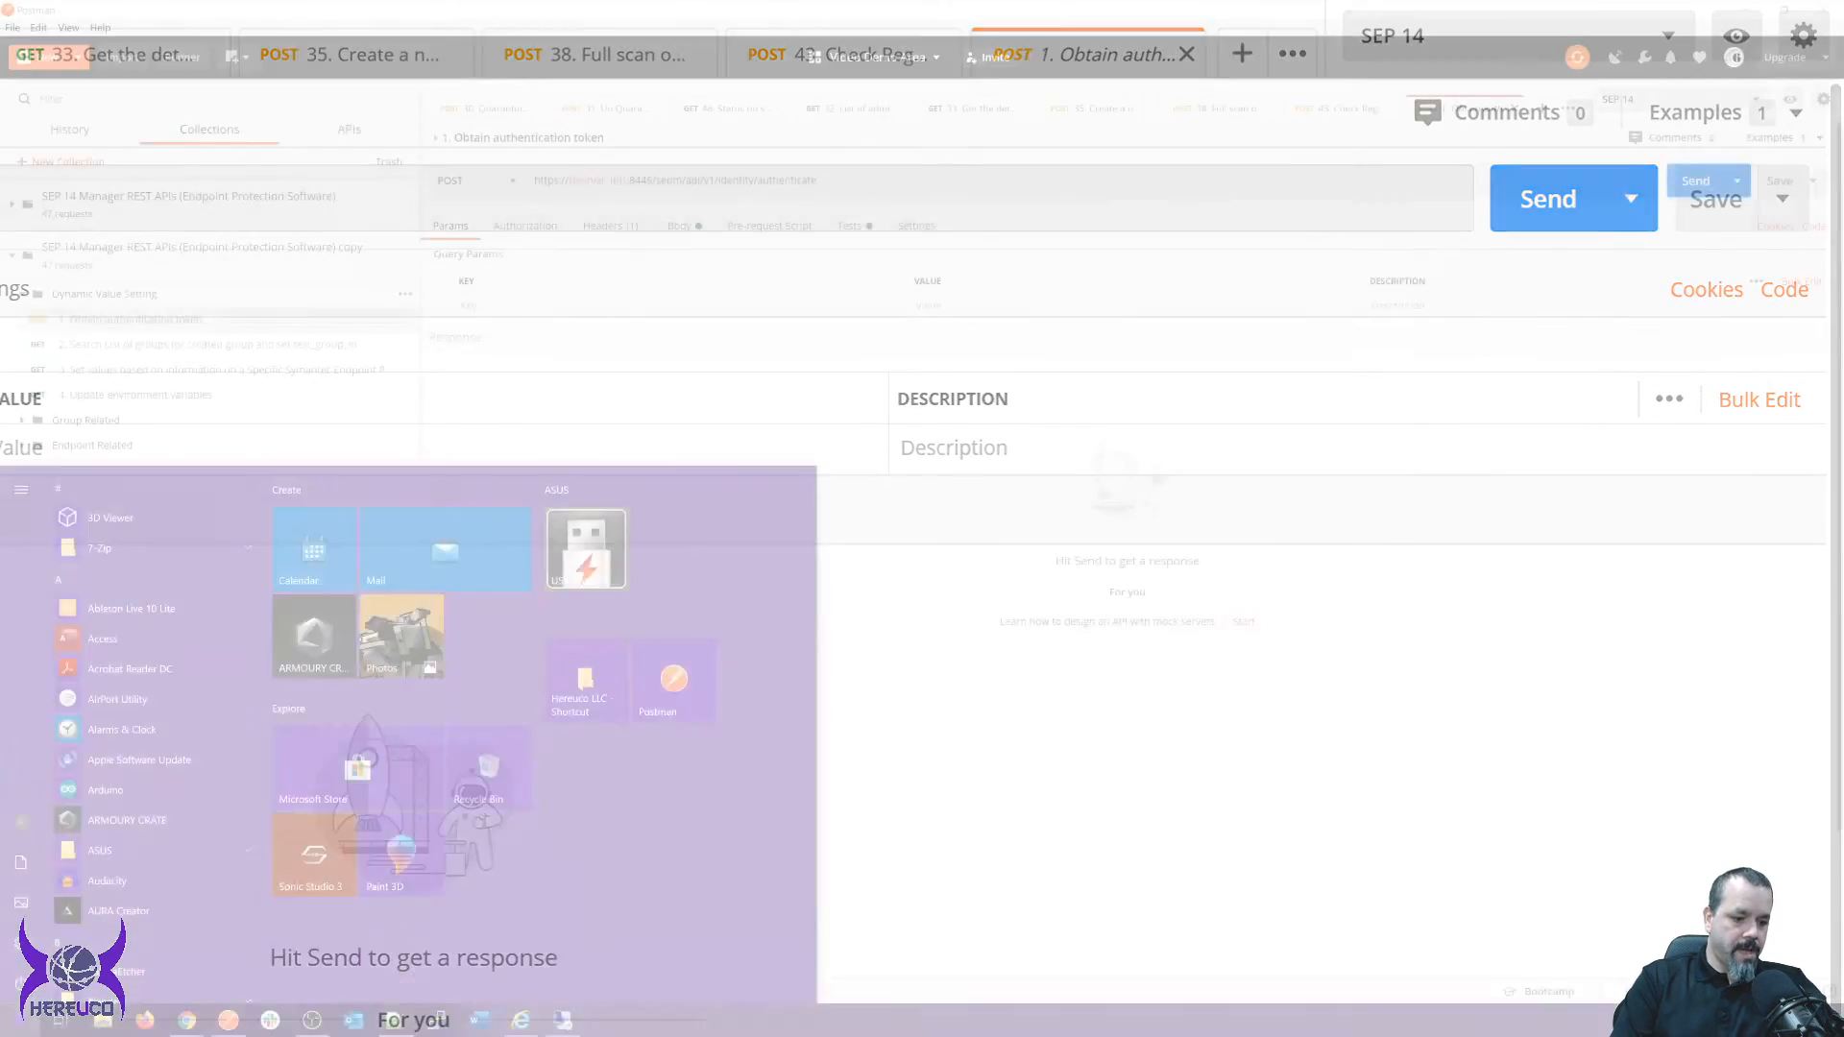
pyautogui.write('cmd')
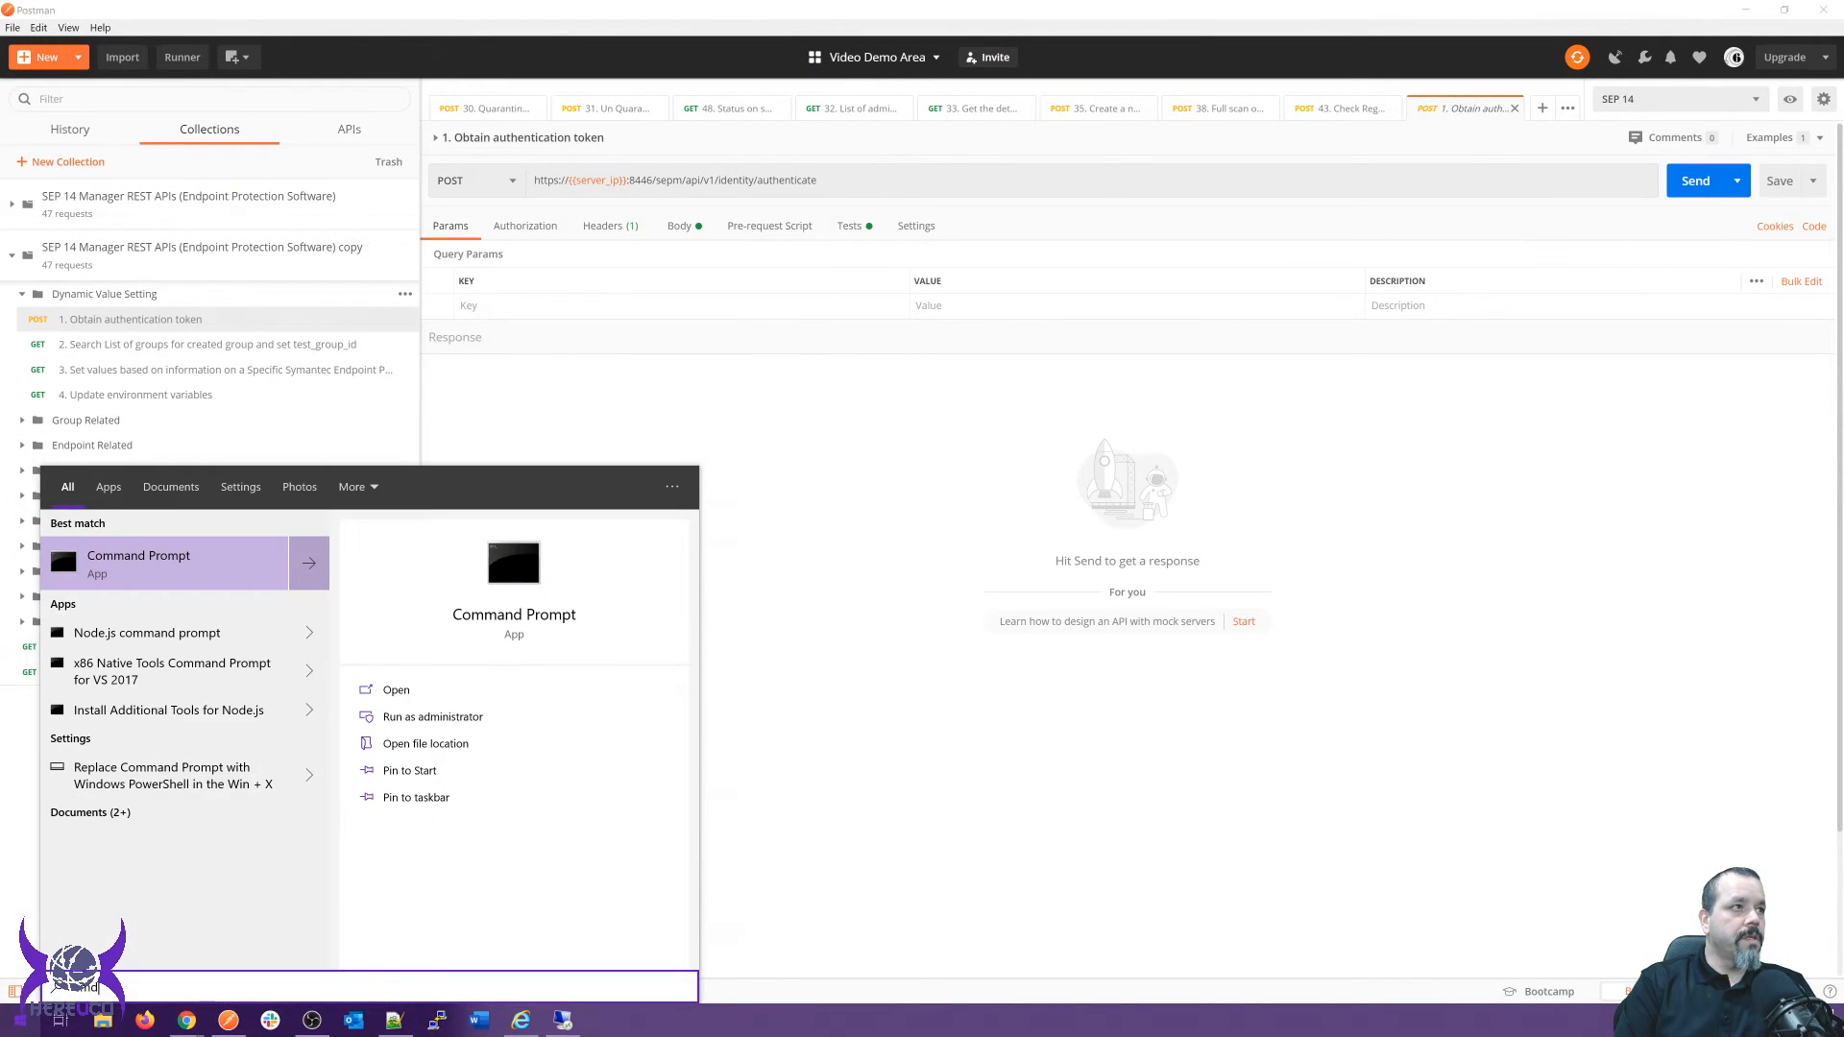
pyautogui.press('Return')
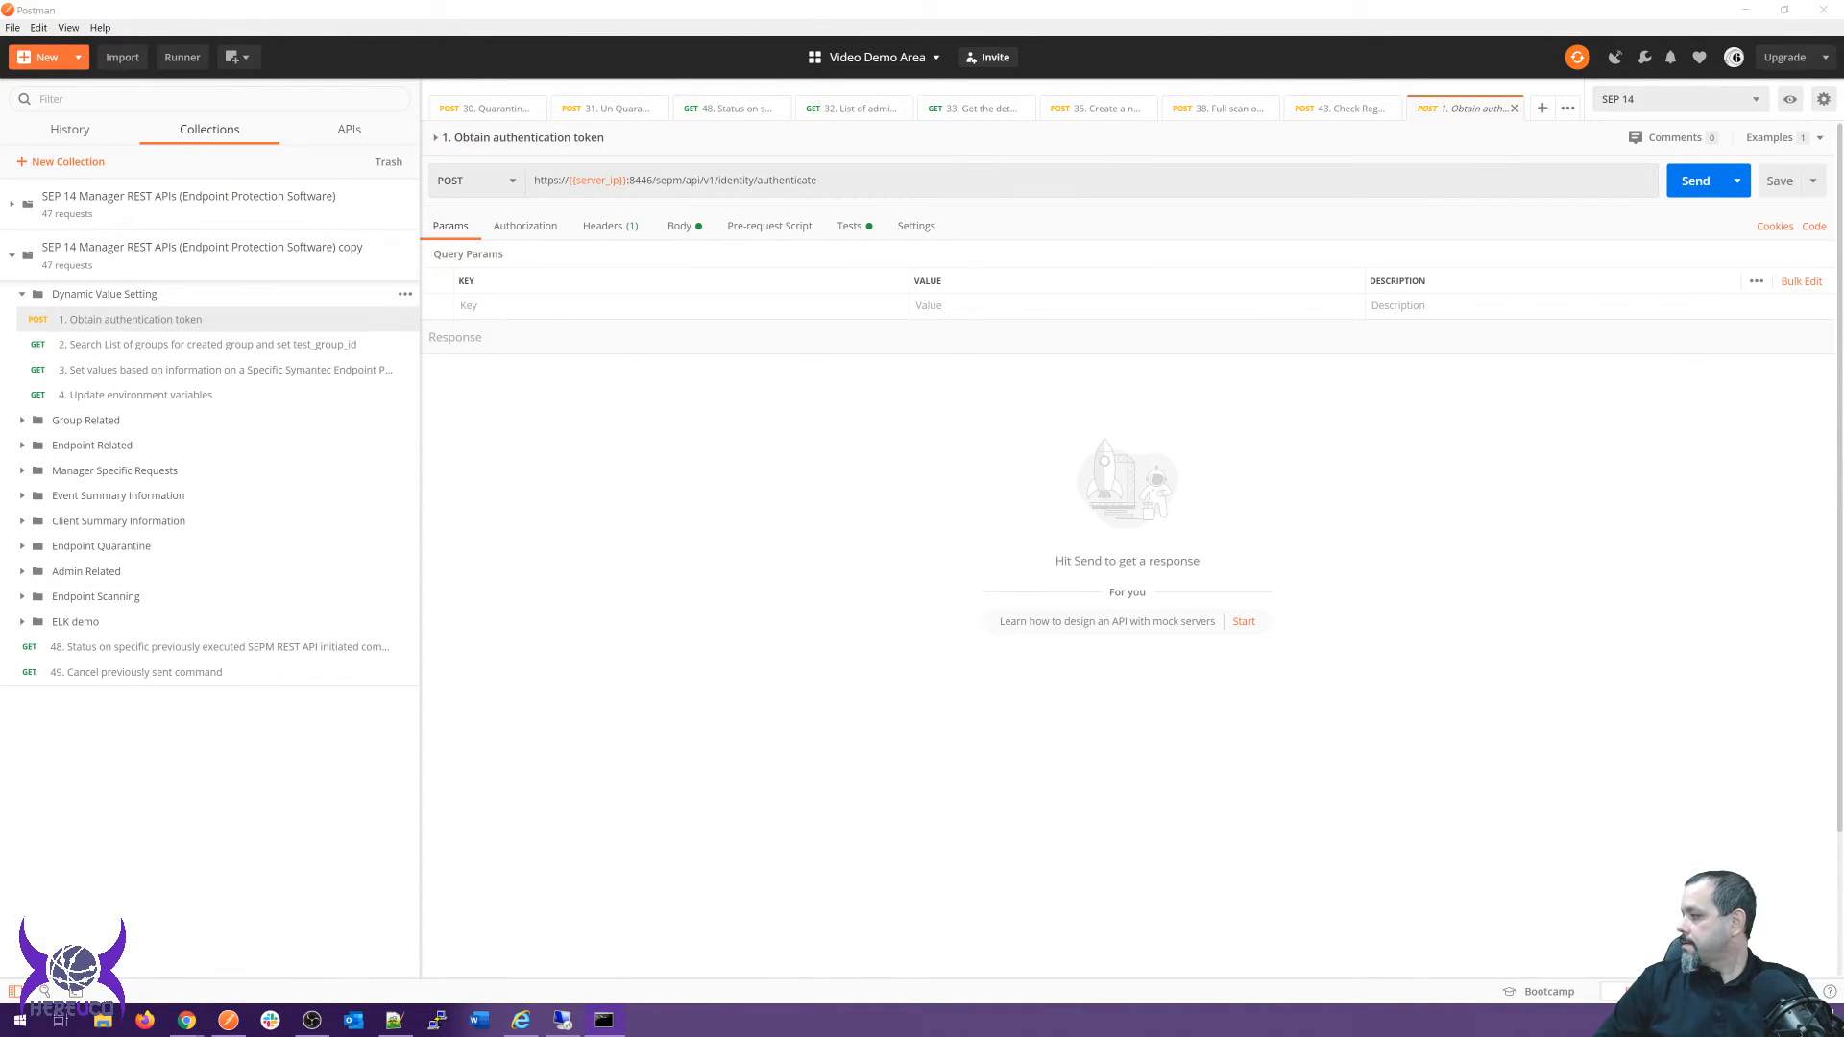
pyautogui.hotkey('alt', 'Tab')
pyautogui.moveTo(1786, 259); pyautogui.dragTo(864, 307)
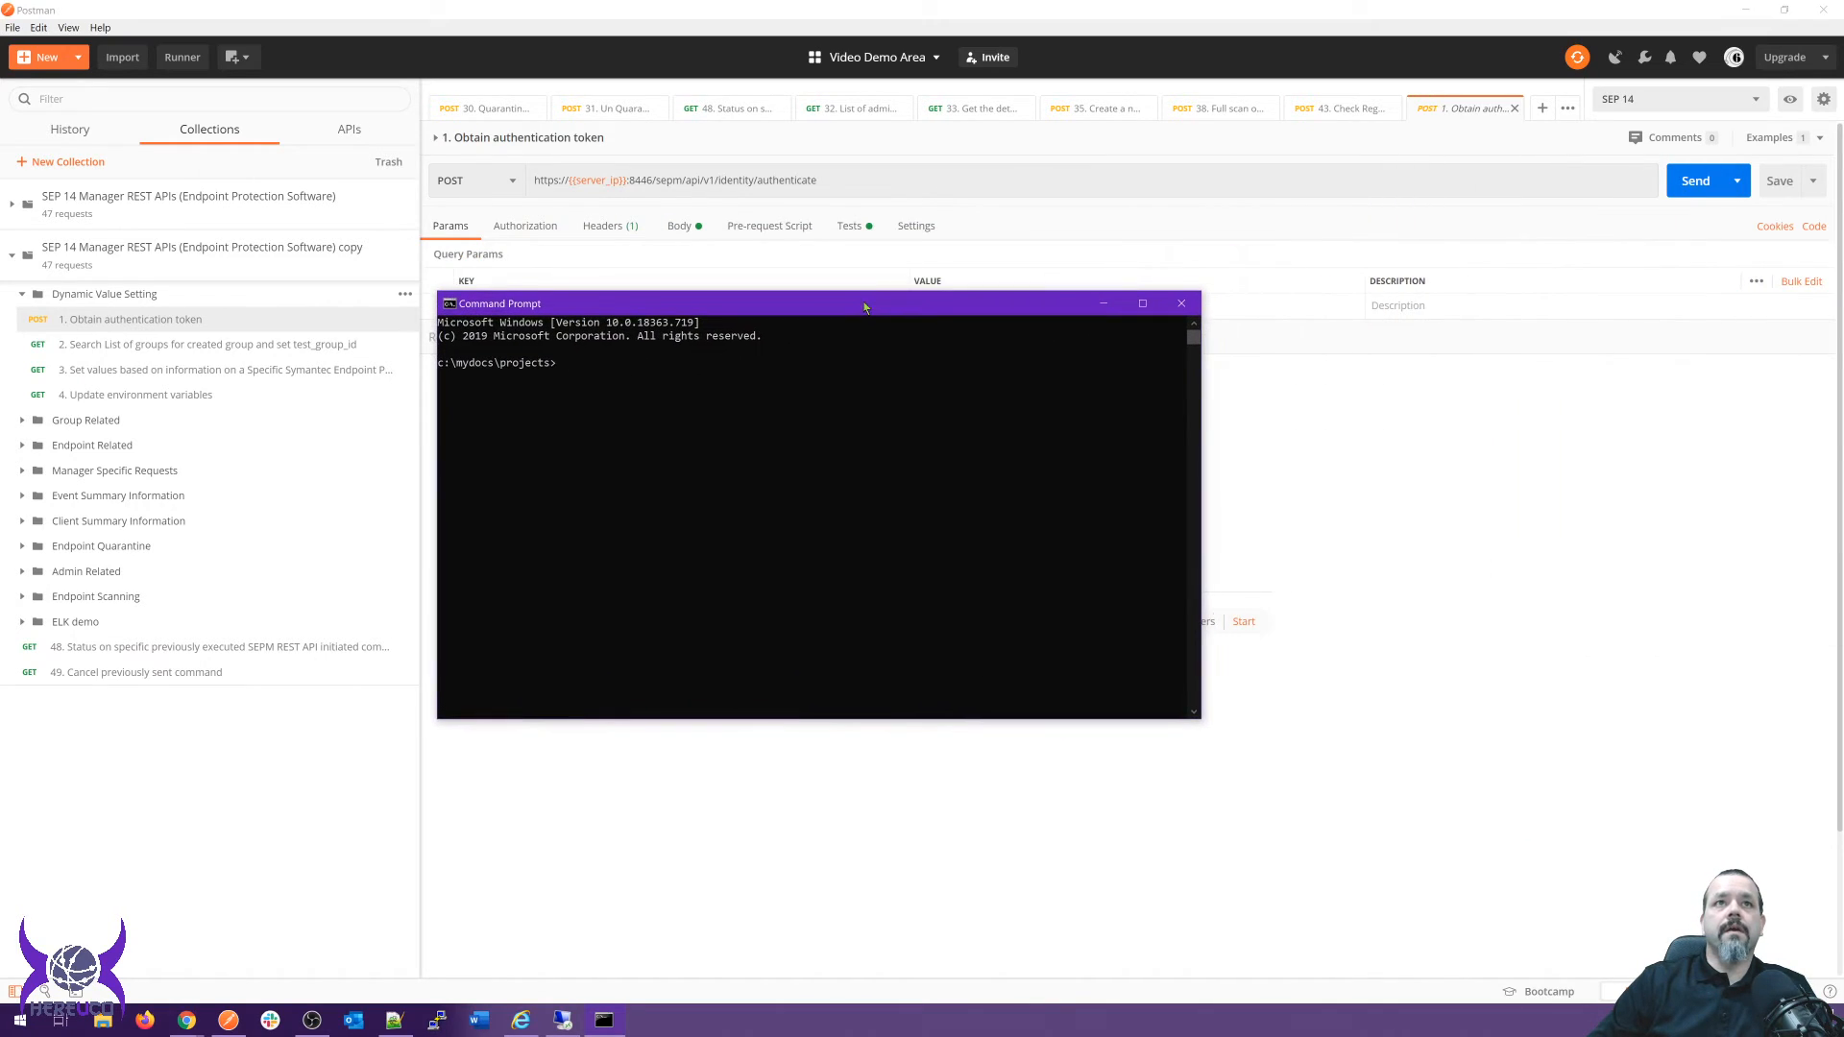
pyautogui.click(877, 564)
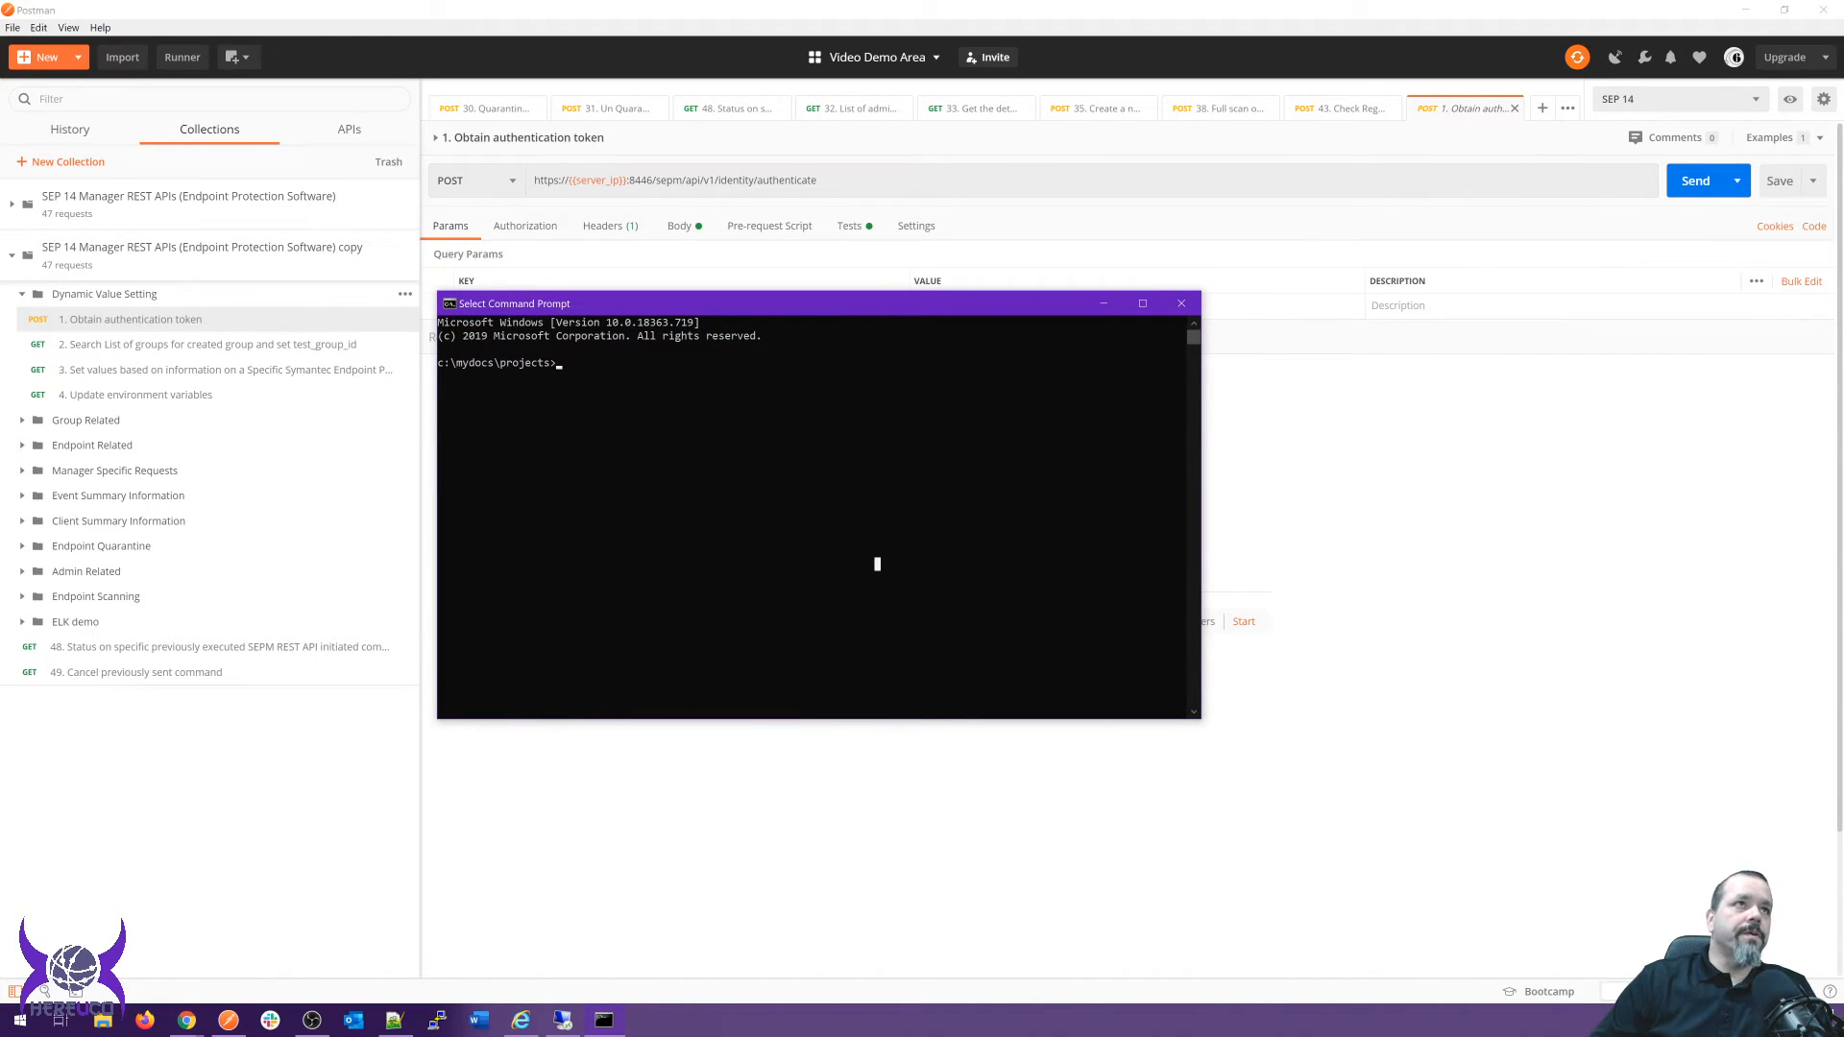
pyautogui.write('python')
pyautogui.press('Return')
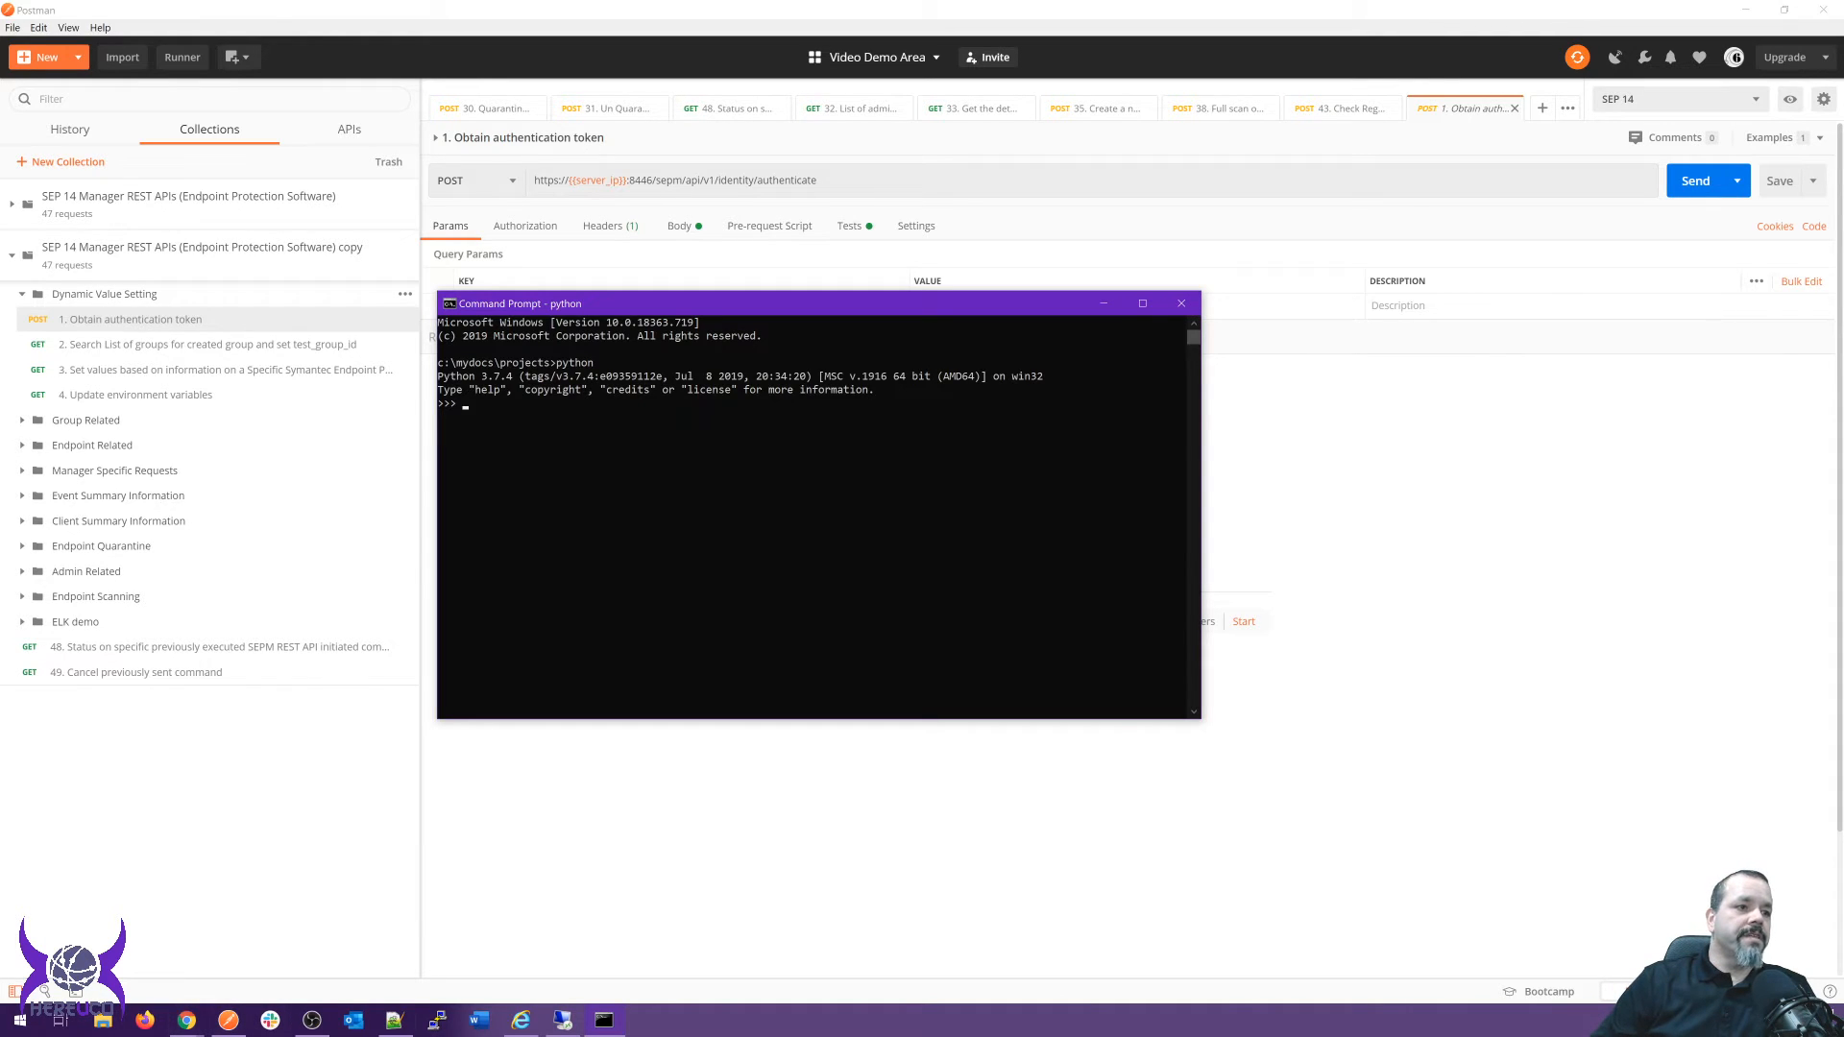
# Copy the entire authentication script, including its account password, from Notepad++ and run it in the Python interpreter.
pyautogui.click(394, 1019)
pyautogui.hotkey('ctrl', 'a')
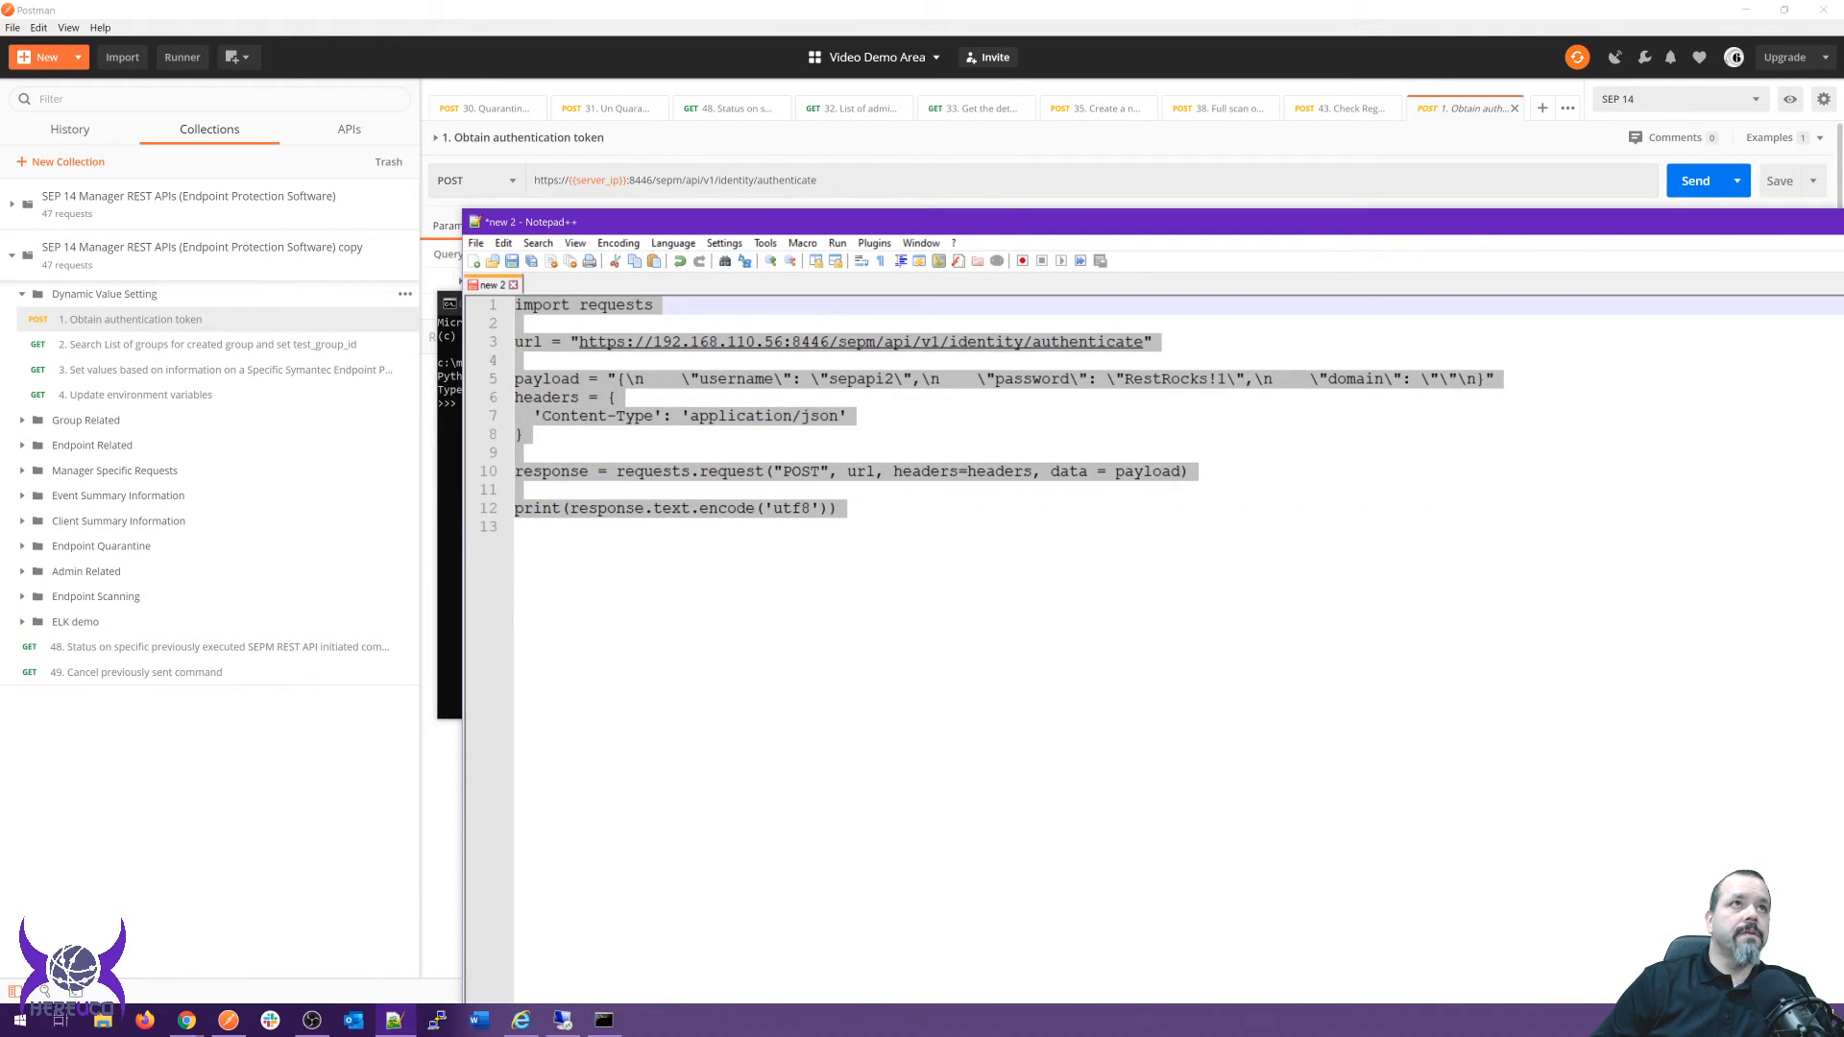
pyautogui.rightClick(562, 313)
pyautogui.click(601, 341)
pyautogui.click(604, 1020)
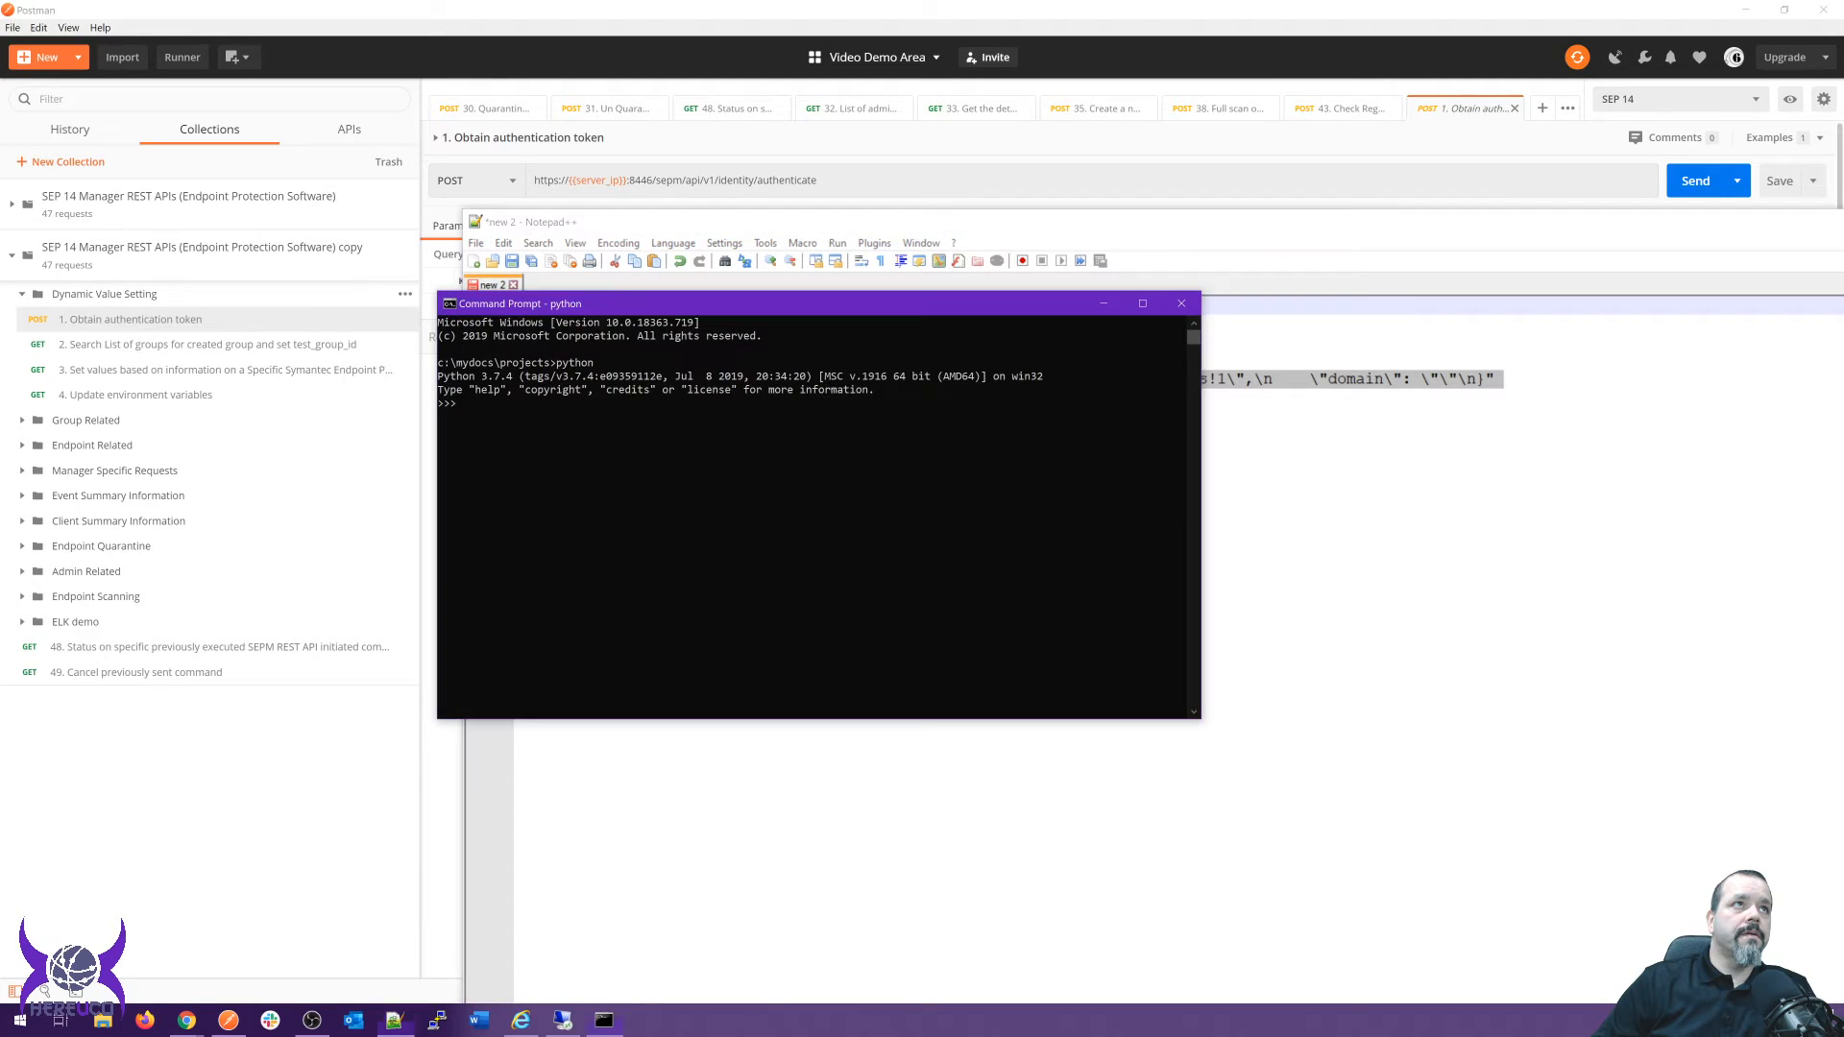
pyautogui.hotkey('ctrl', 'v')
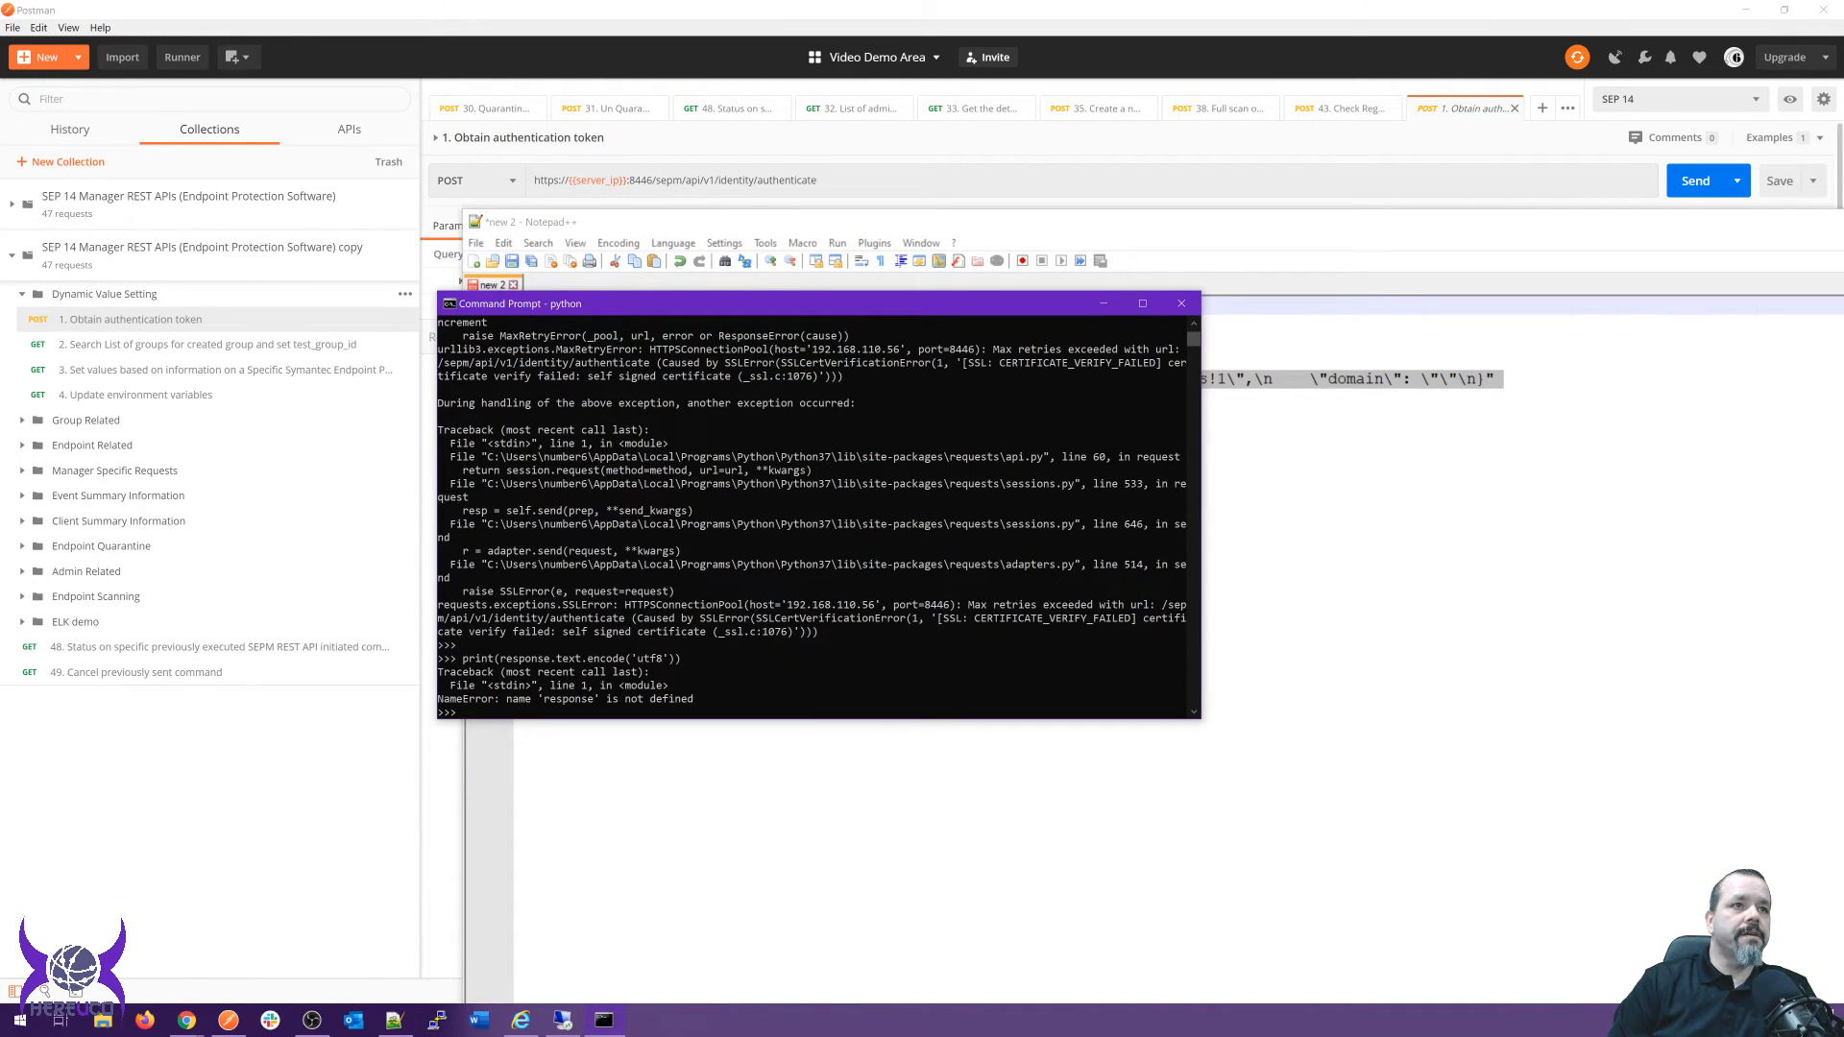
# In the Notepad++ script, add the argument verify=False after data = payload in the requests.request call.
pyautogui.hotkey('alt', 'Tab')
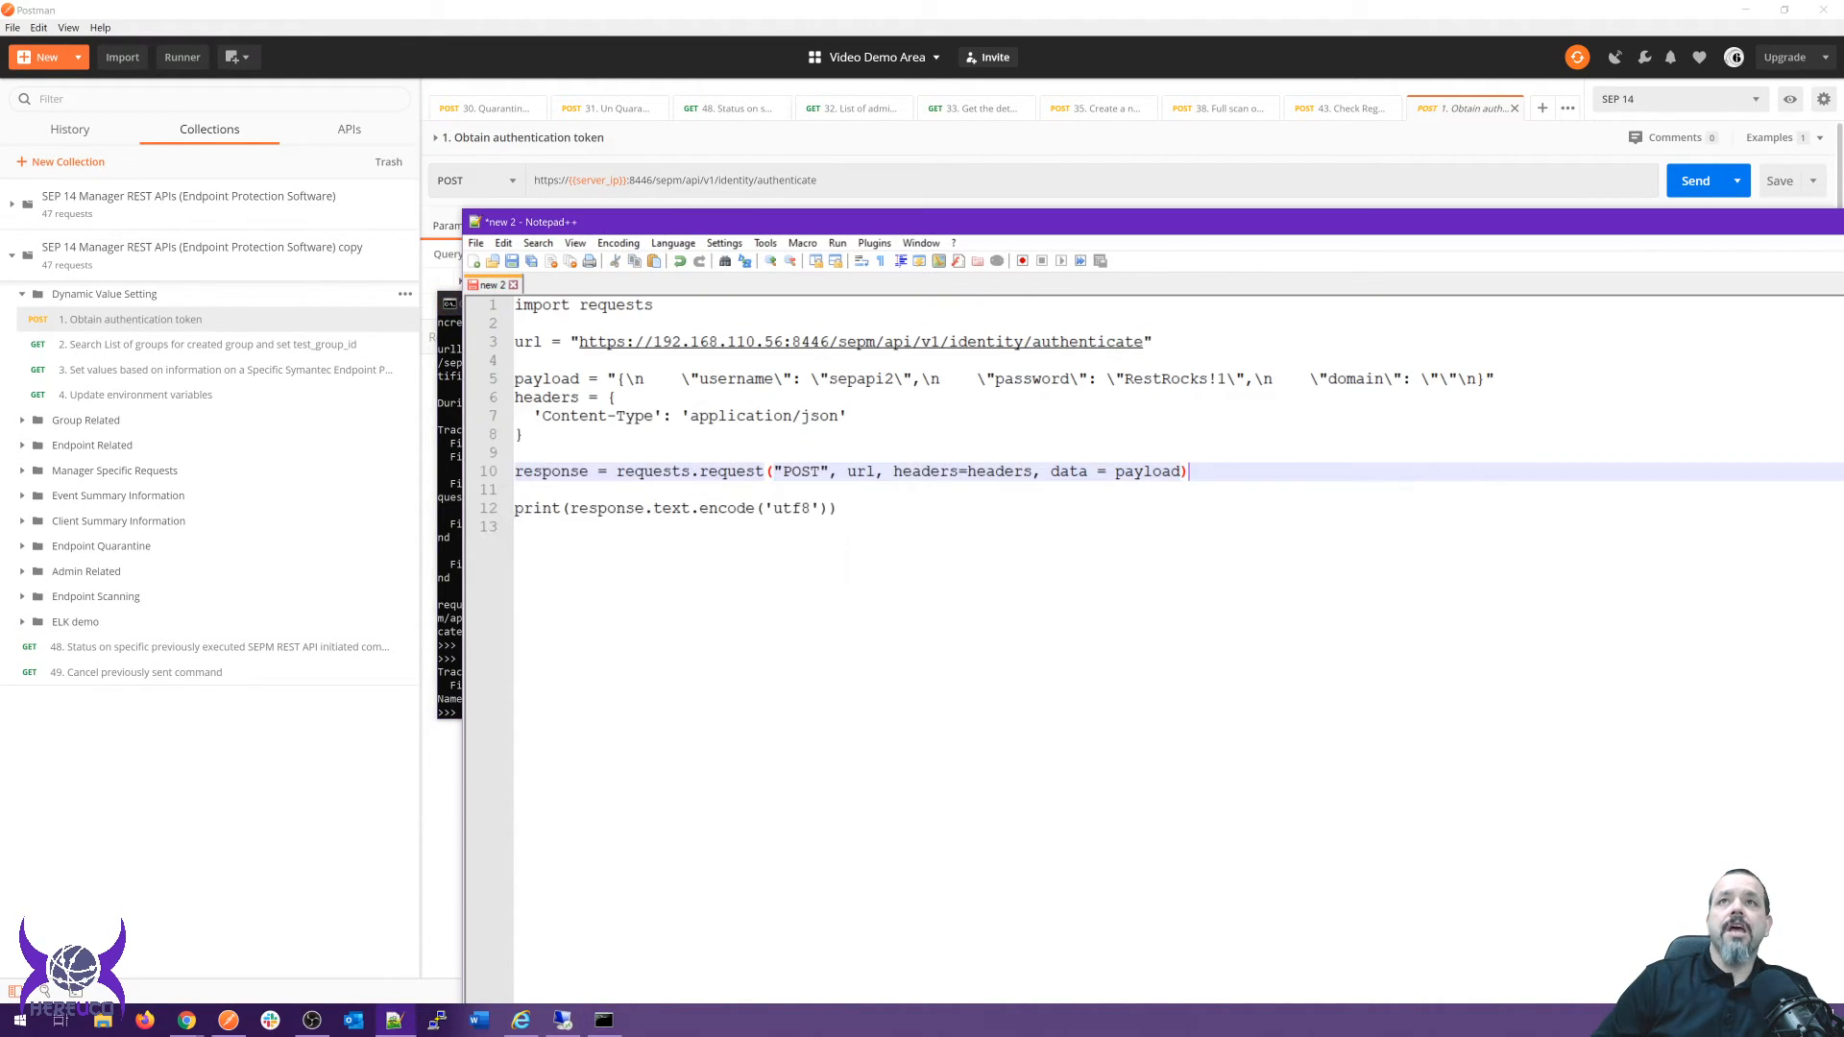
pyautogui.moveTo(672, 222); pyautogui.dragTo(538, 211)
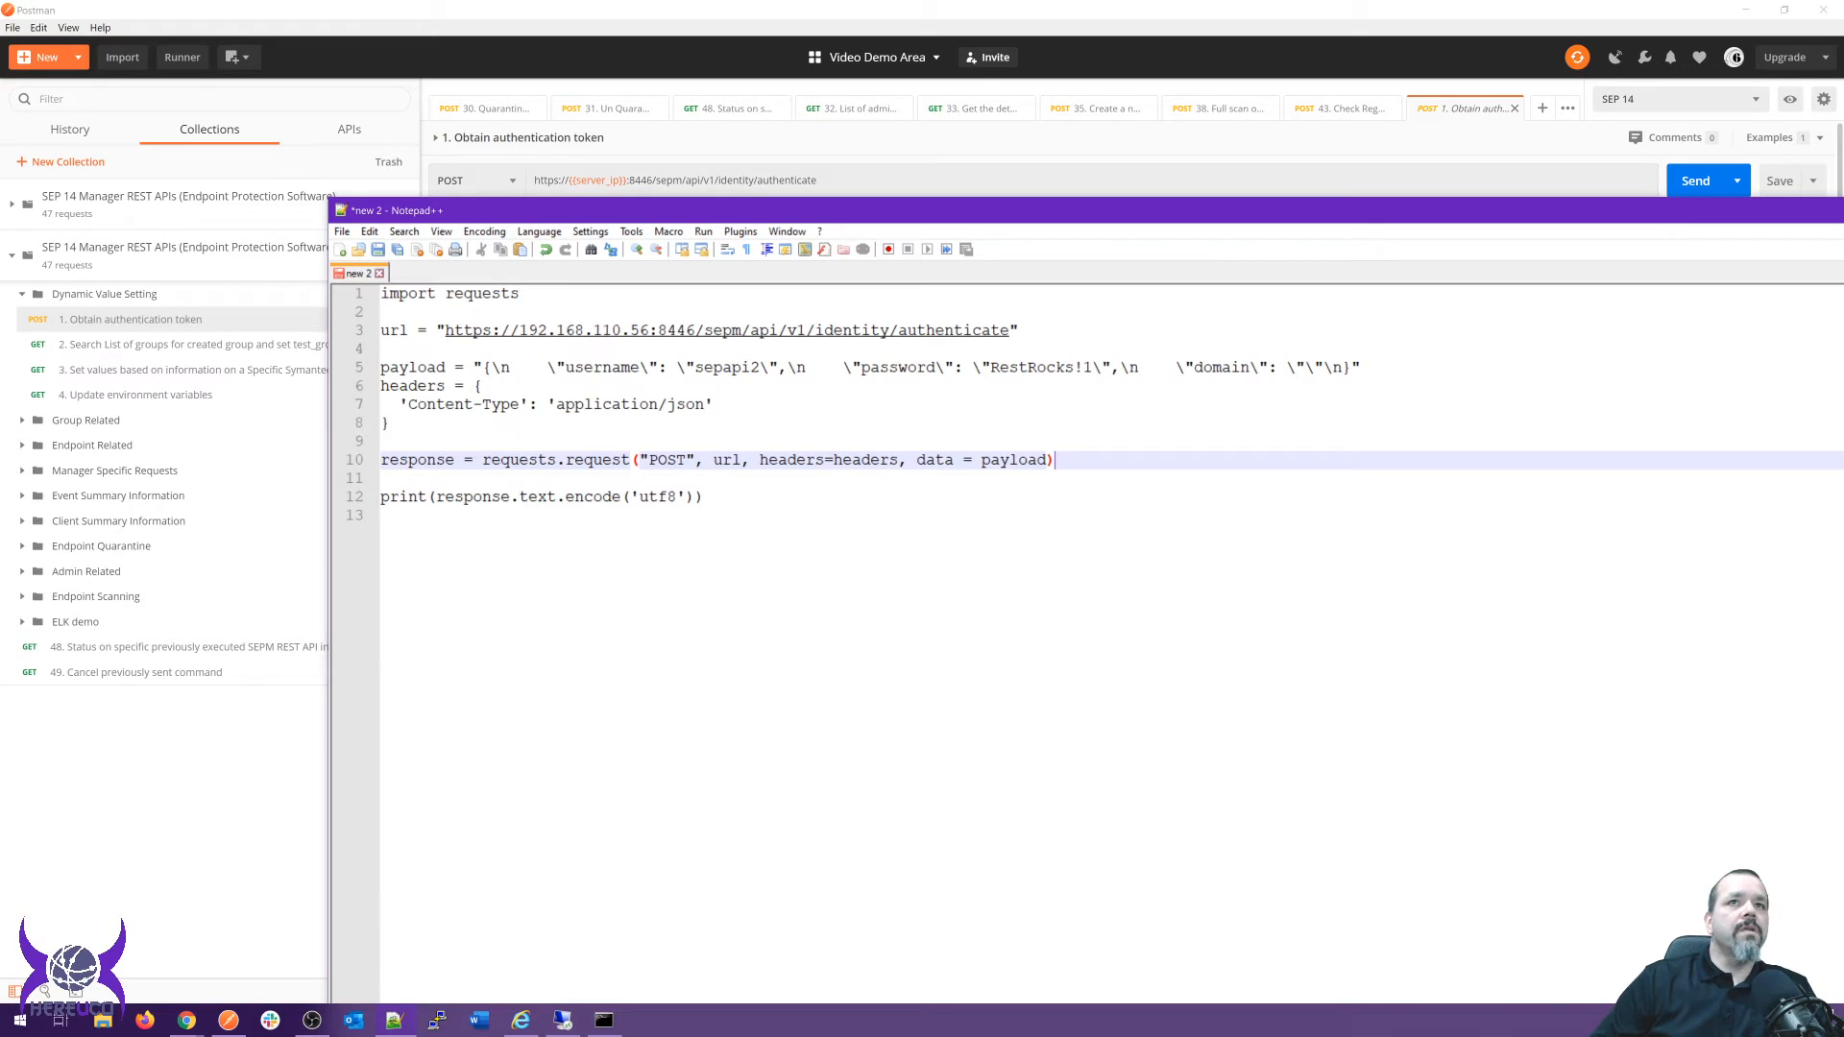
pyautogui.write(',verify')
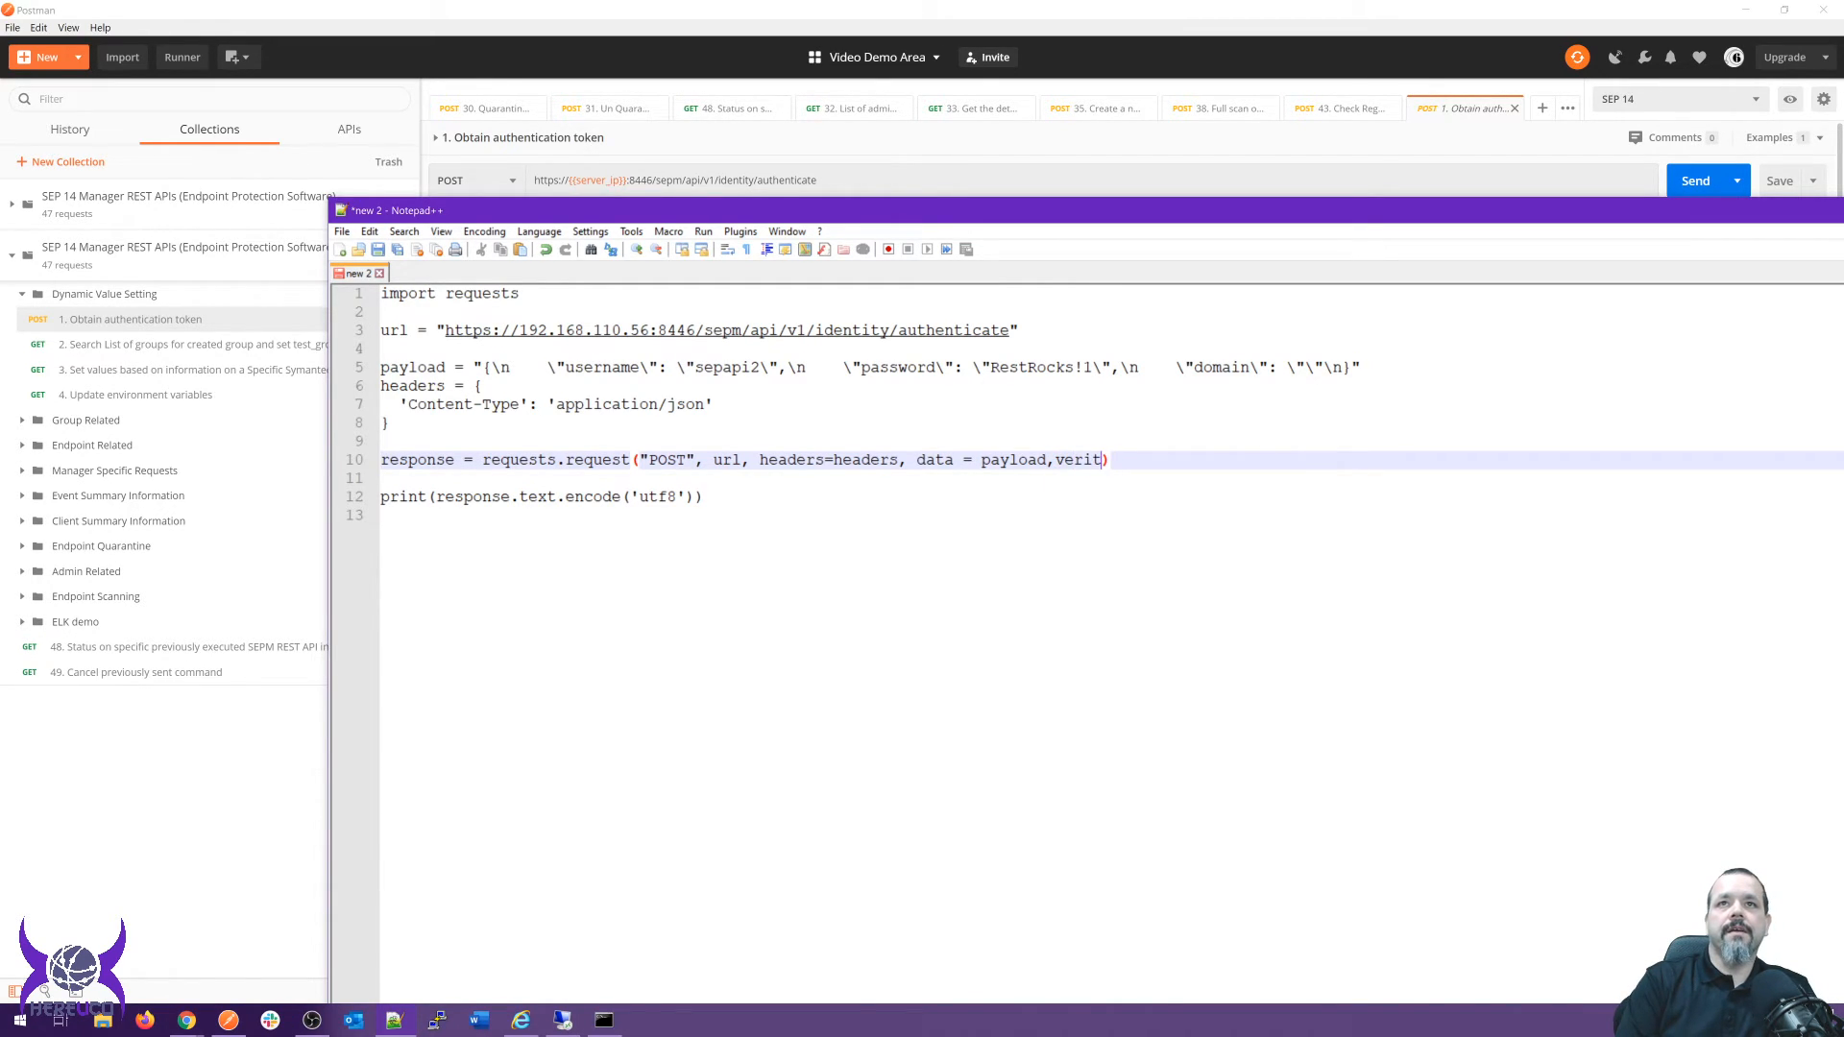
pyautogui.write('=False')
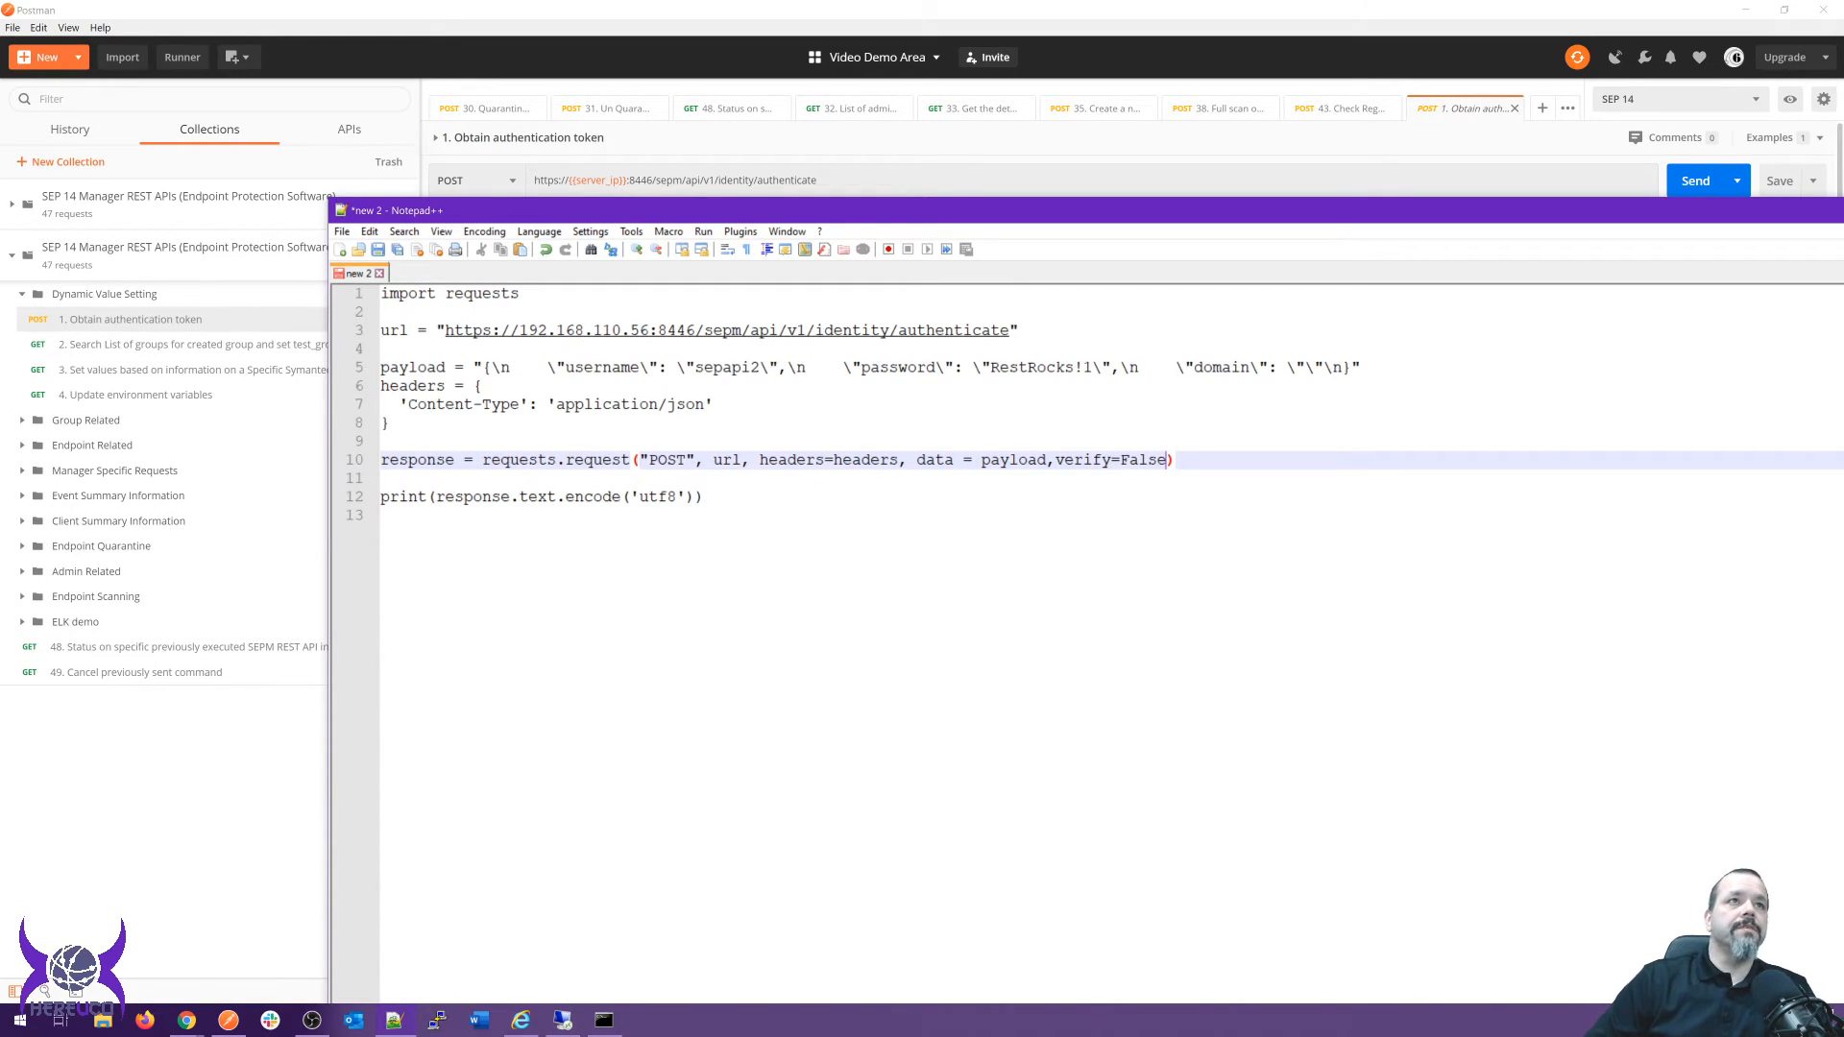
# Copy the whole edited authentication script, including its account password, from Notepad++ and run it in the Python interpreter.
pyautogui.moveTo(704, 497); pyautogui.dragTo(380, 293)
pyautogui.rightClick(424, 382)
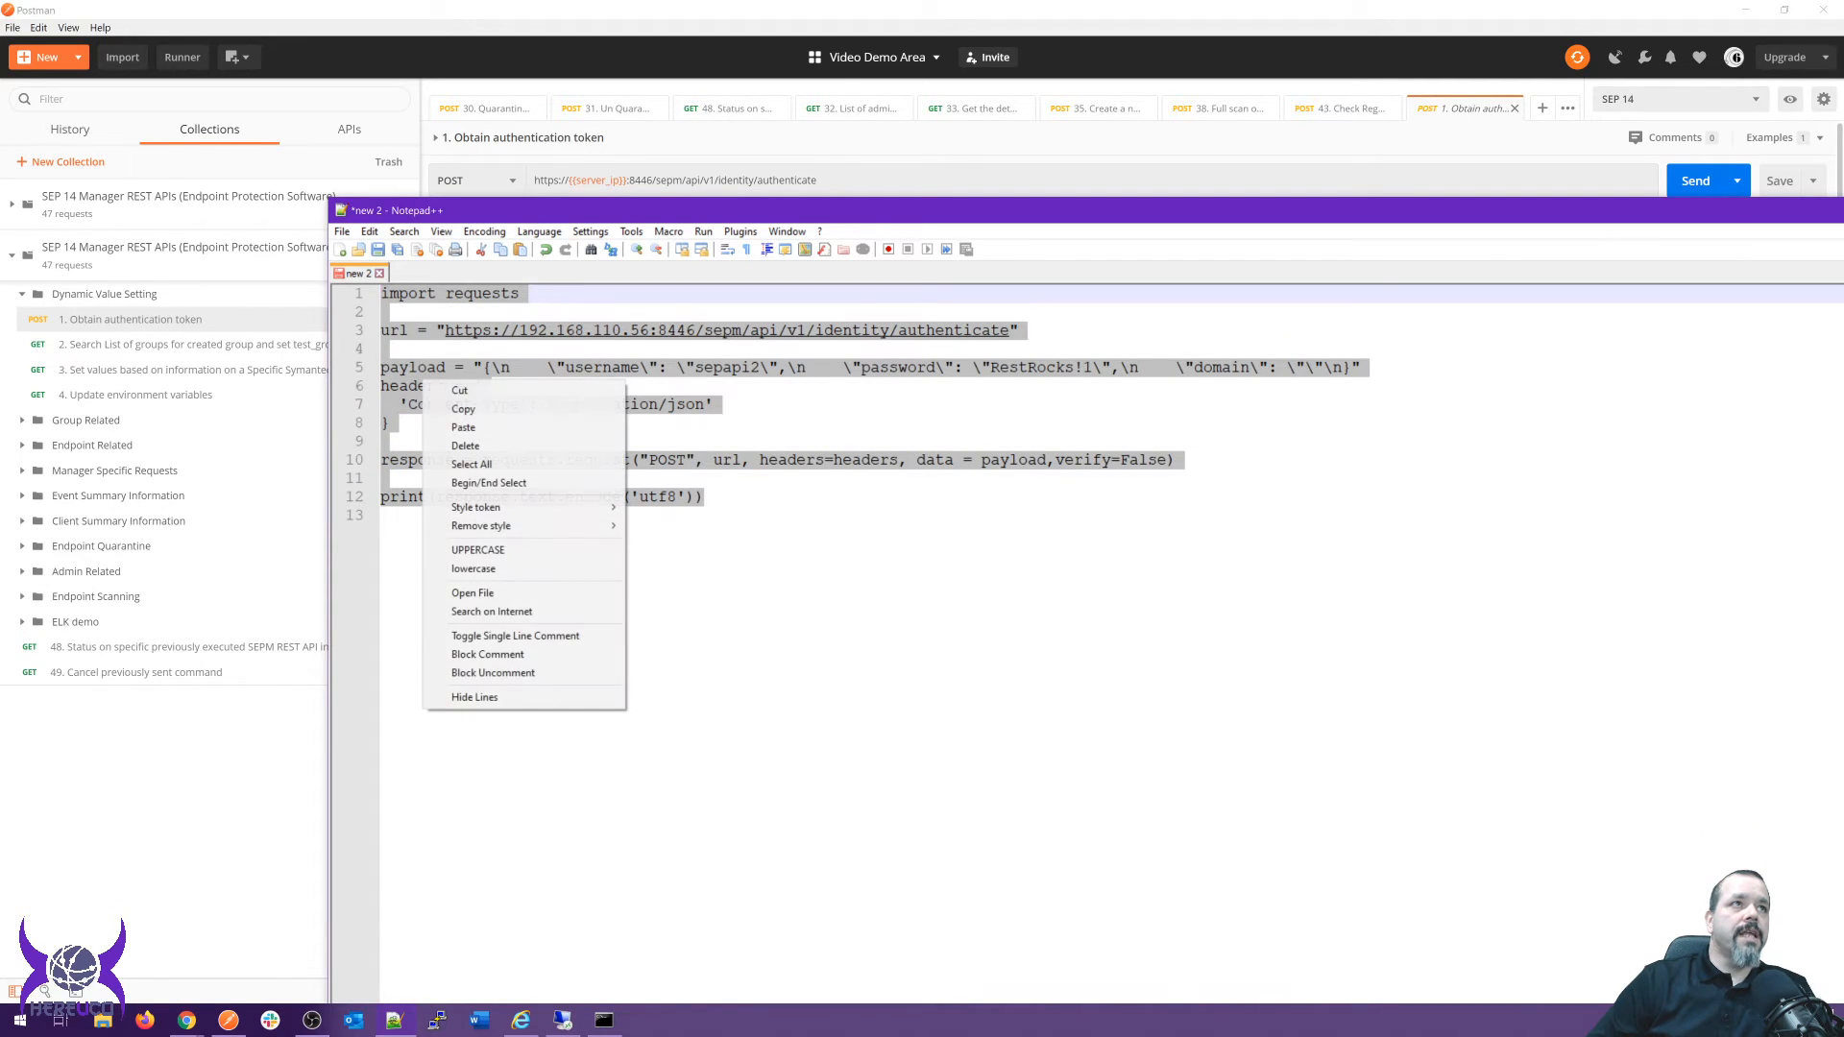
pyautogui.click(462, 408)
pyautogui.click(604, 1020)
pyautogui.hotkey('ctrl', 'v')
# Erase the pending print statement from the Python interpreter prompt.
pyautogui.press('BackSpace')
pyautogui.press('BackSpace')
pyautogui.press('BackSpace')
pyautogui.press('BackSpace')
pyautogui.press('BackSpace')
pyautogui.press('BackSpace')
pyautogui.press('BackSpace')
pyautogui.press('BackSpace')
pyautogui.press('BackSpace')
pyautogui.press('BackSpace')
pyautogui.press('BackSpace')
pyautogui.press('BackSpace')
pyautogui.press('BackSpace')
pyautogui.press('BackSpace')
pyautogui.press('BackSpace')
pyautogui.press('BackSpace')
pyautogui.press('BackSpace')
pyautogui.press('BackSpace')
pyautogui.press('BackSpace')
pyautogui.press('BackSpace')
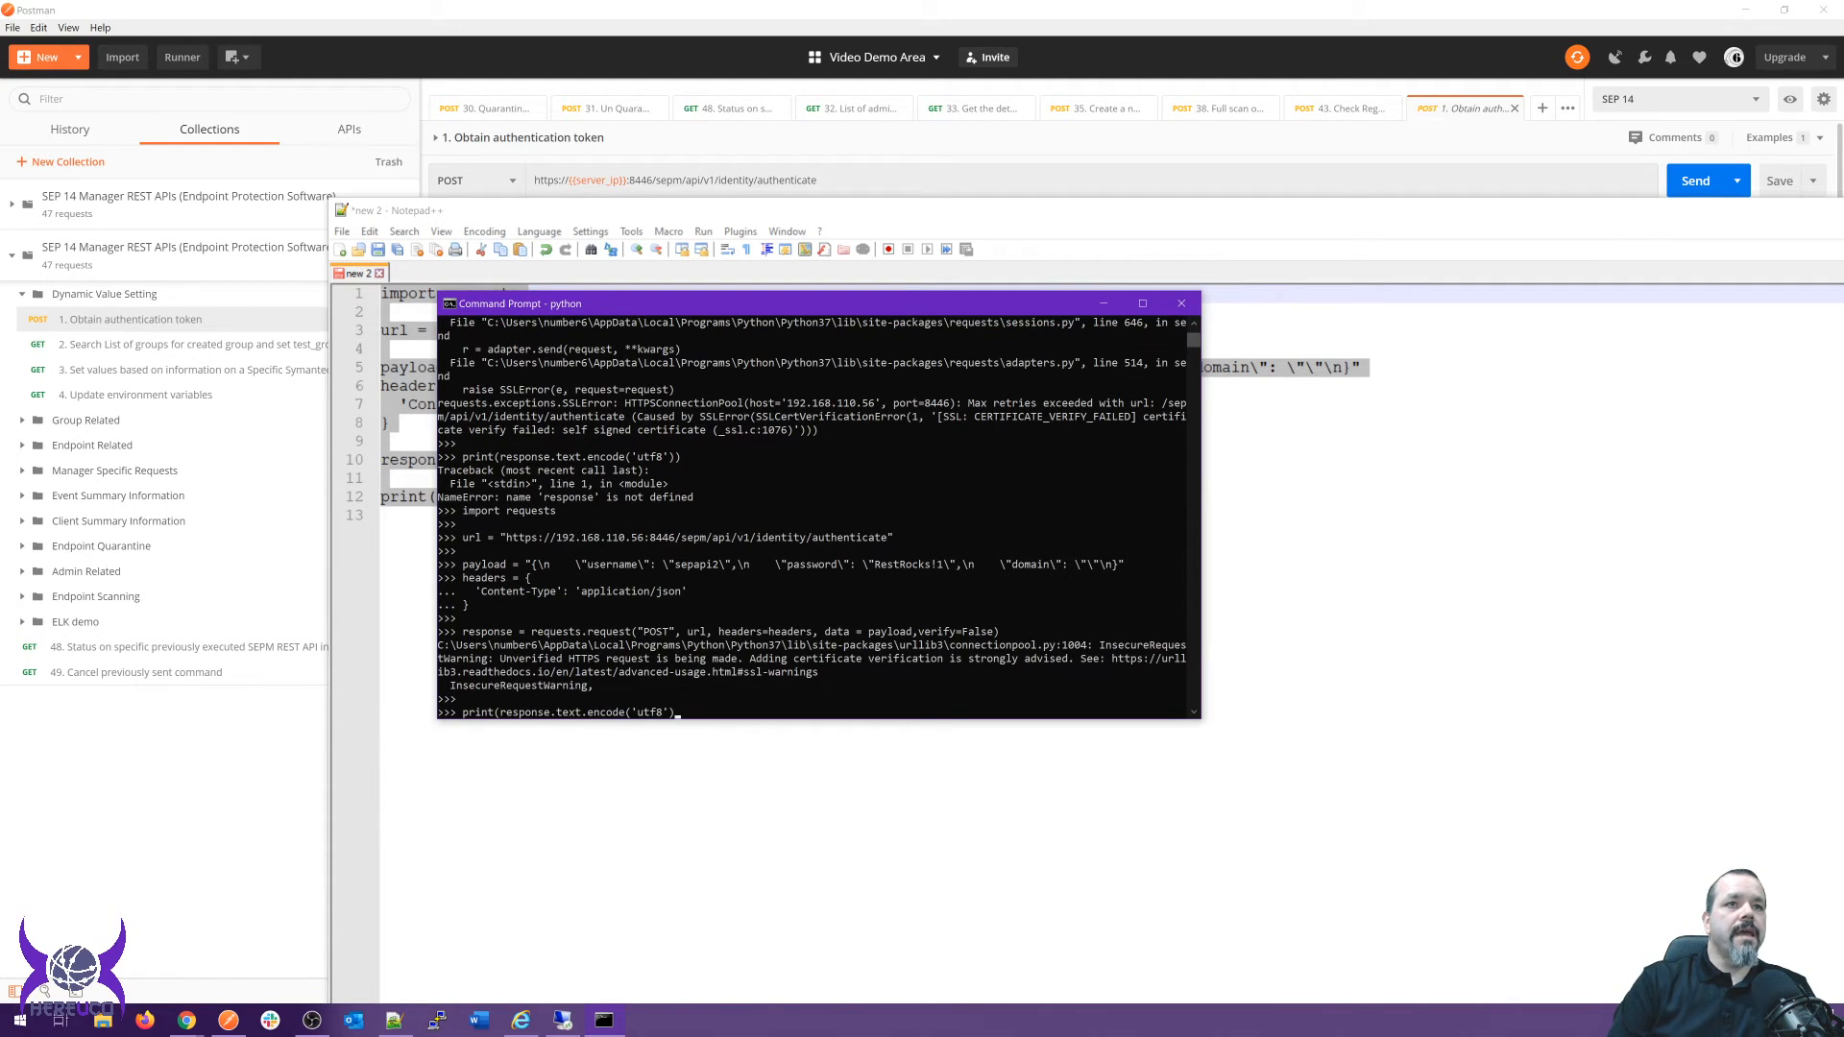
pyautogui.press('BackSpace')
pyautogui.press('BackSpace')
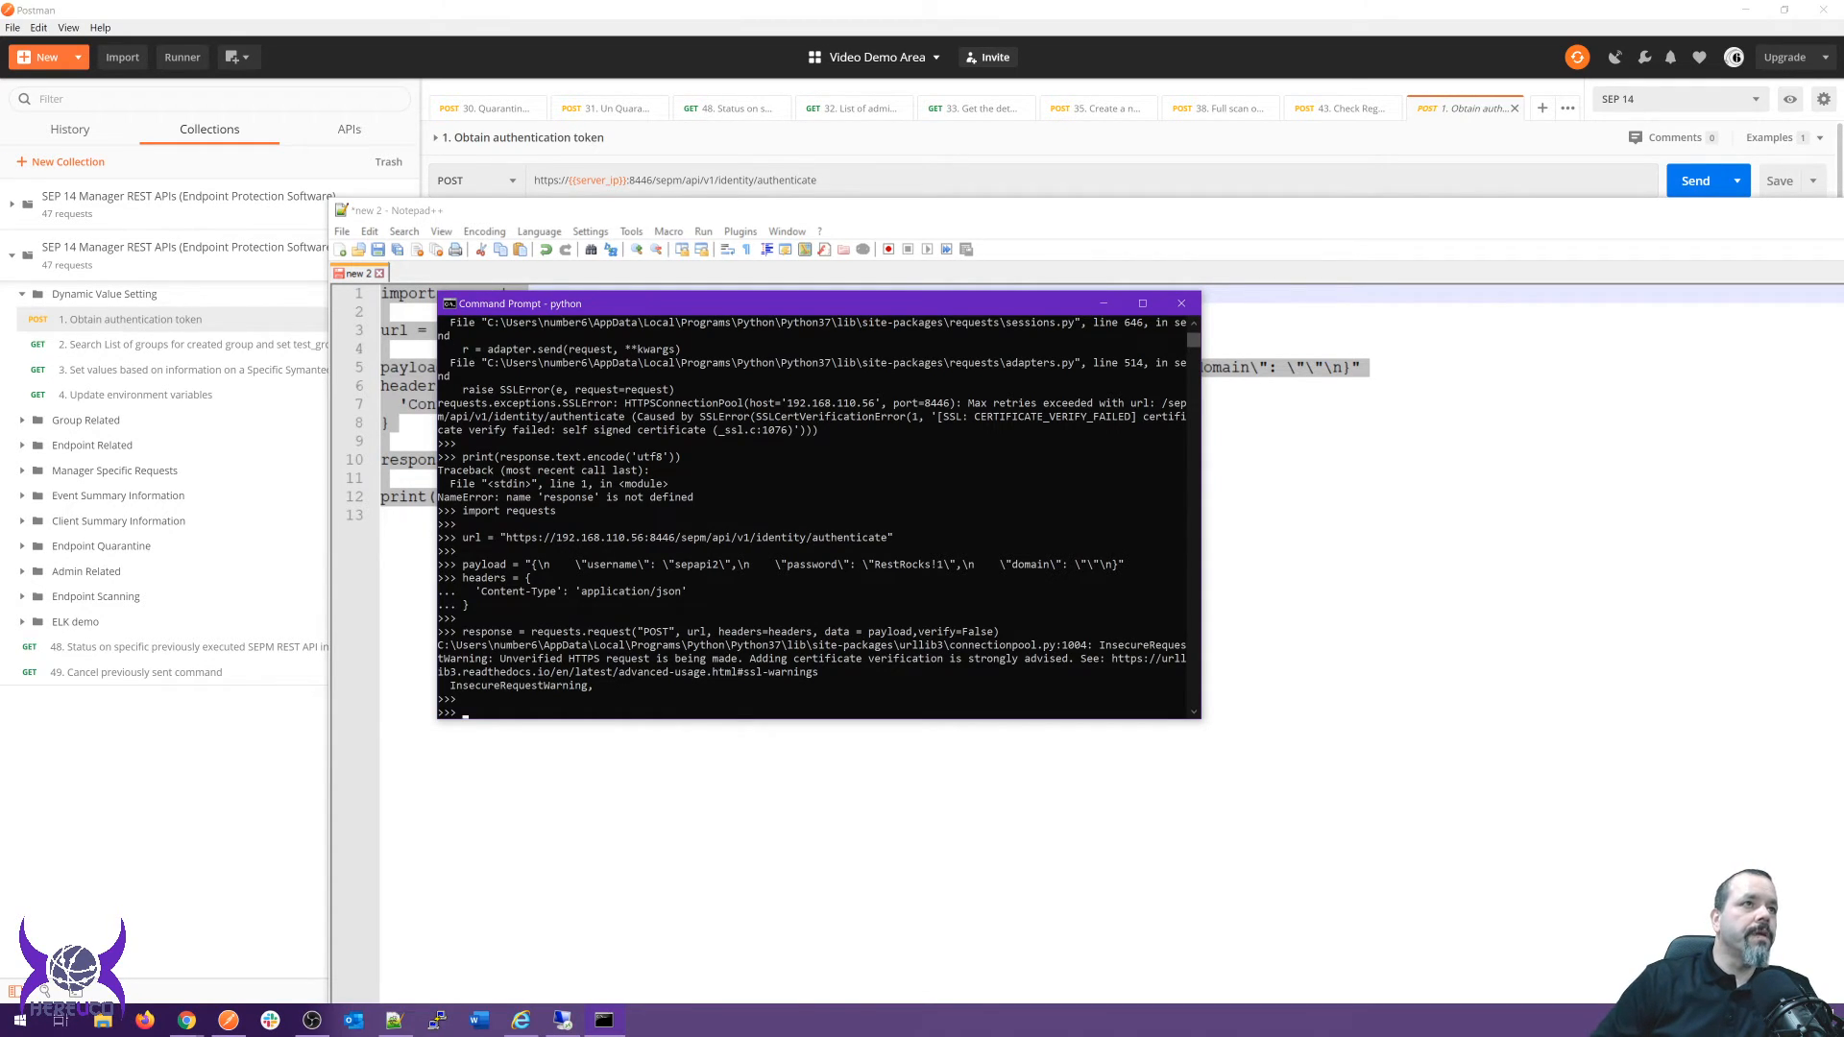
# Copy only the print(response.text.encode('utf8')) line from the Notepad++ script and run it in the Python interpreter.
pyautogui.moveTo(660, 308); pyautogui.dragTo(1069, 128)
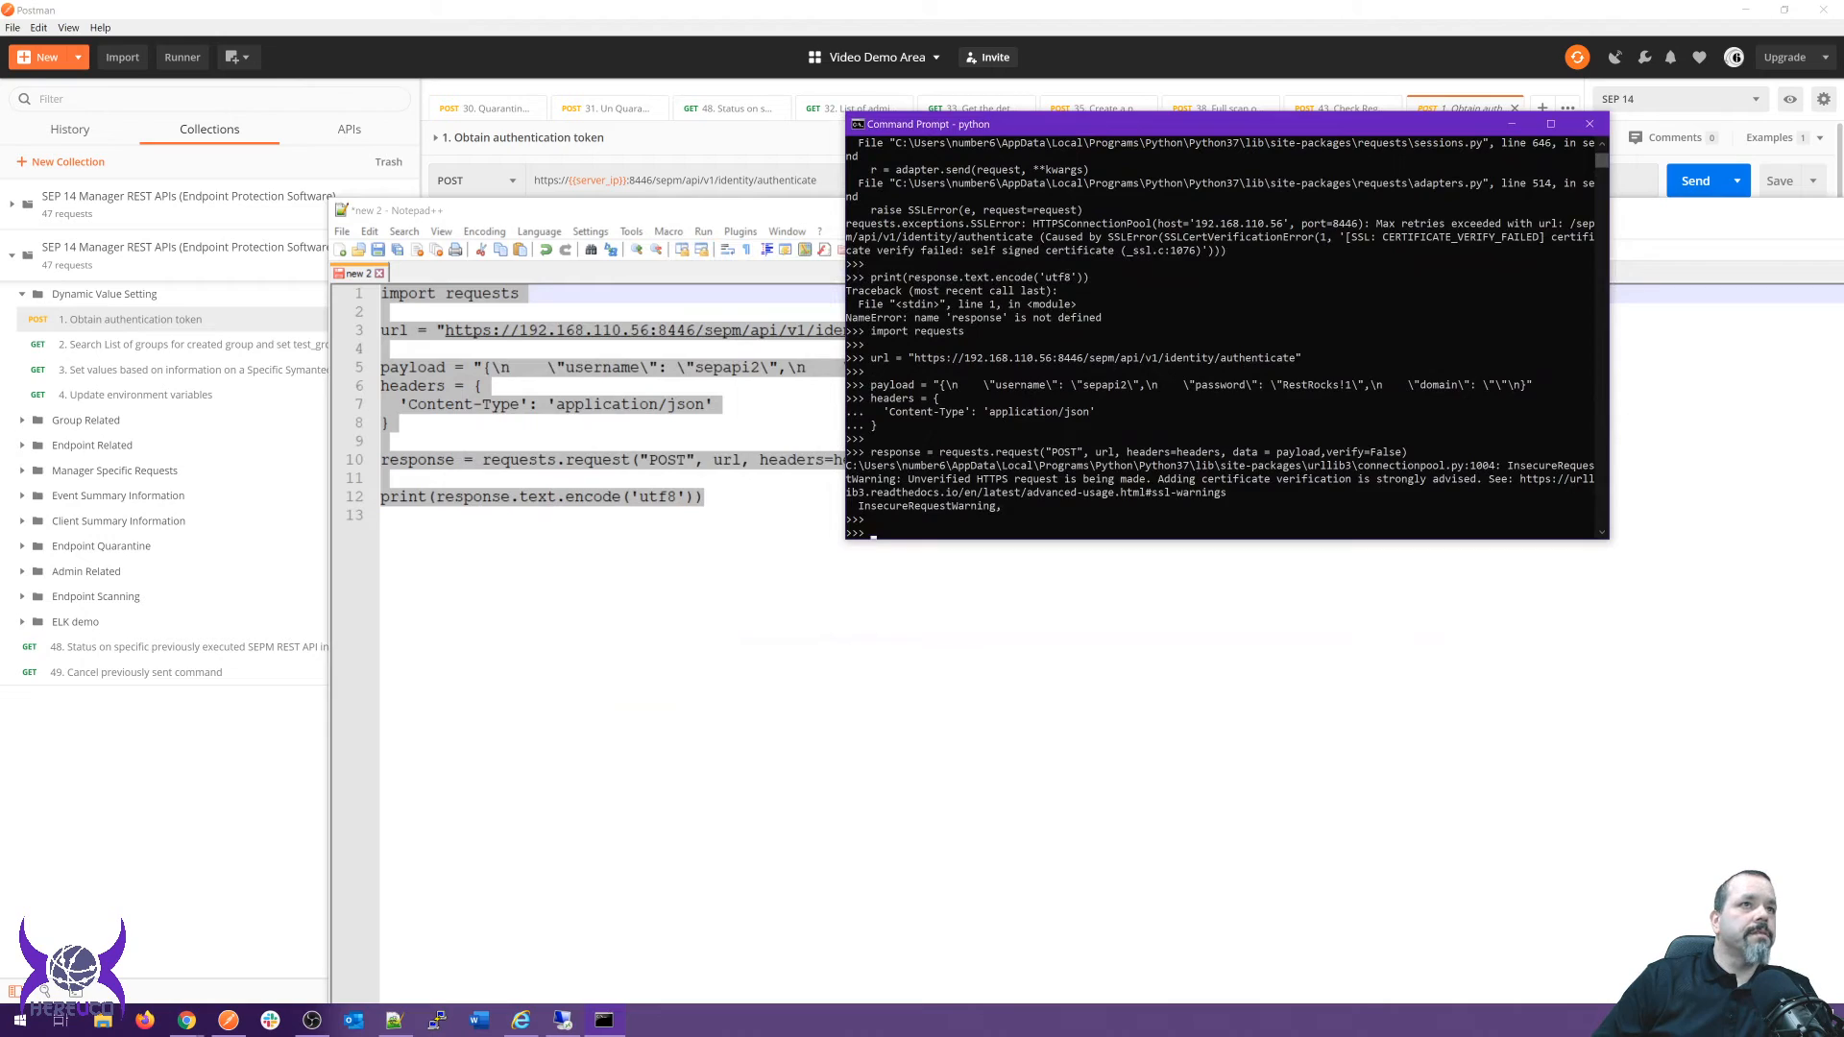
pyautogui.click(706, 497)
pyautogui.moveTo(706, 496); pyautogui.dragTo(381, 497)
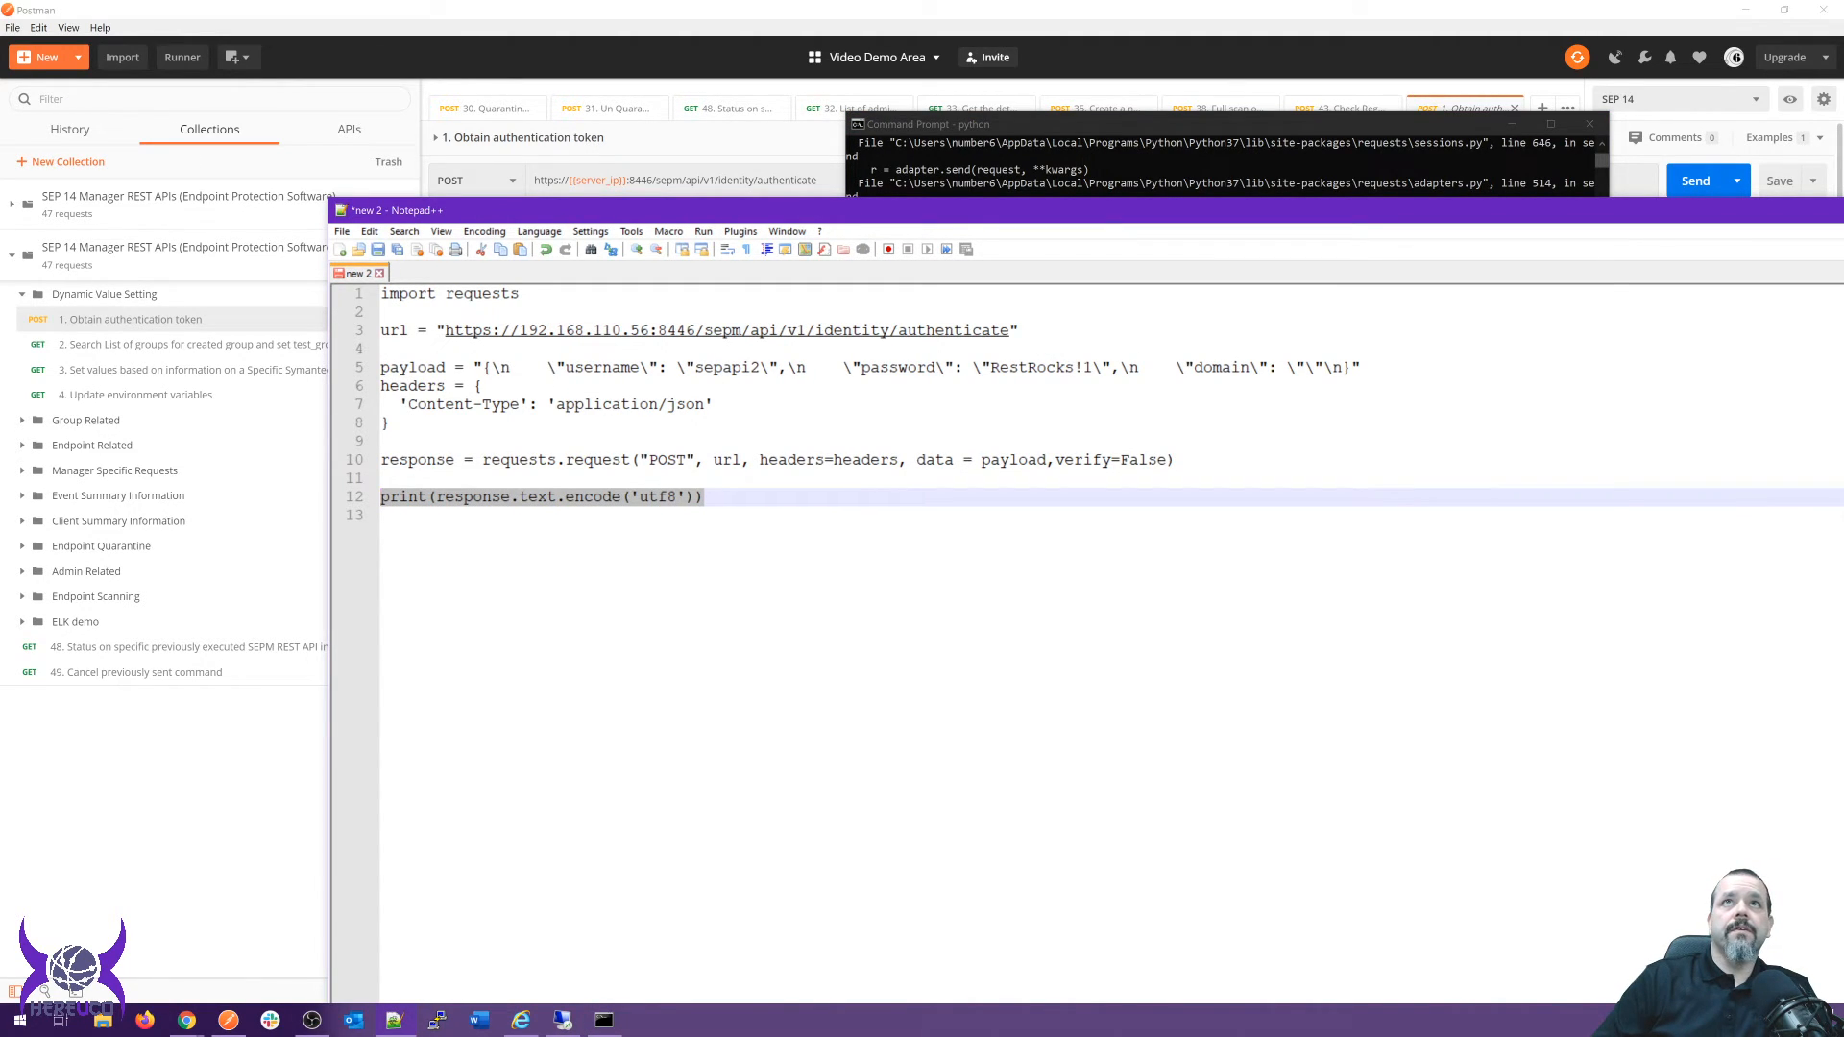
pyautogui.hotkey('ctrl', 'c')
pyautogui.hotkey('alt', 'Tab')
pyautogui.hotkey('ctrl', 'v')
pyautogui.press('Return')
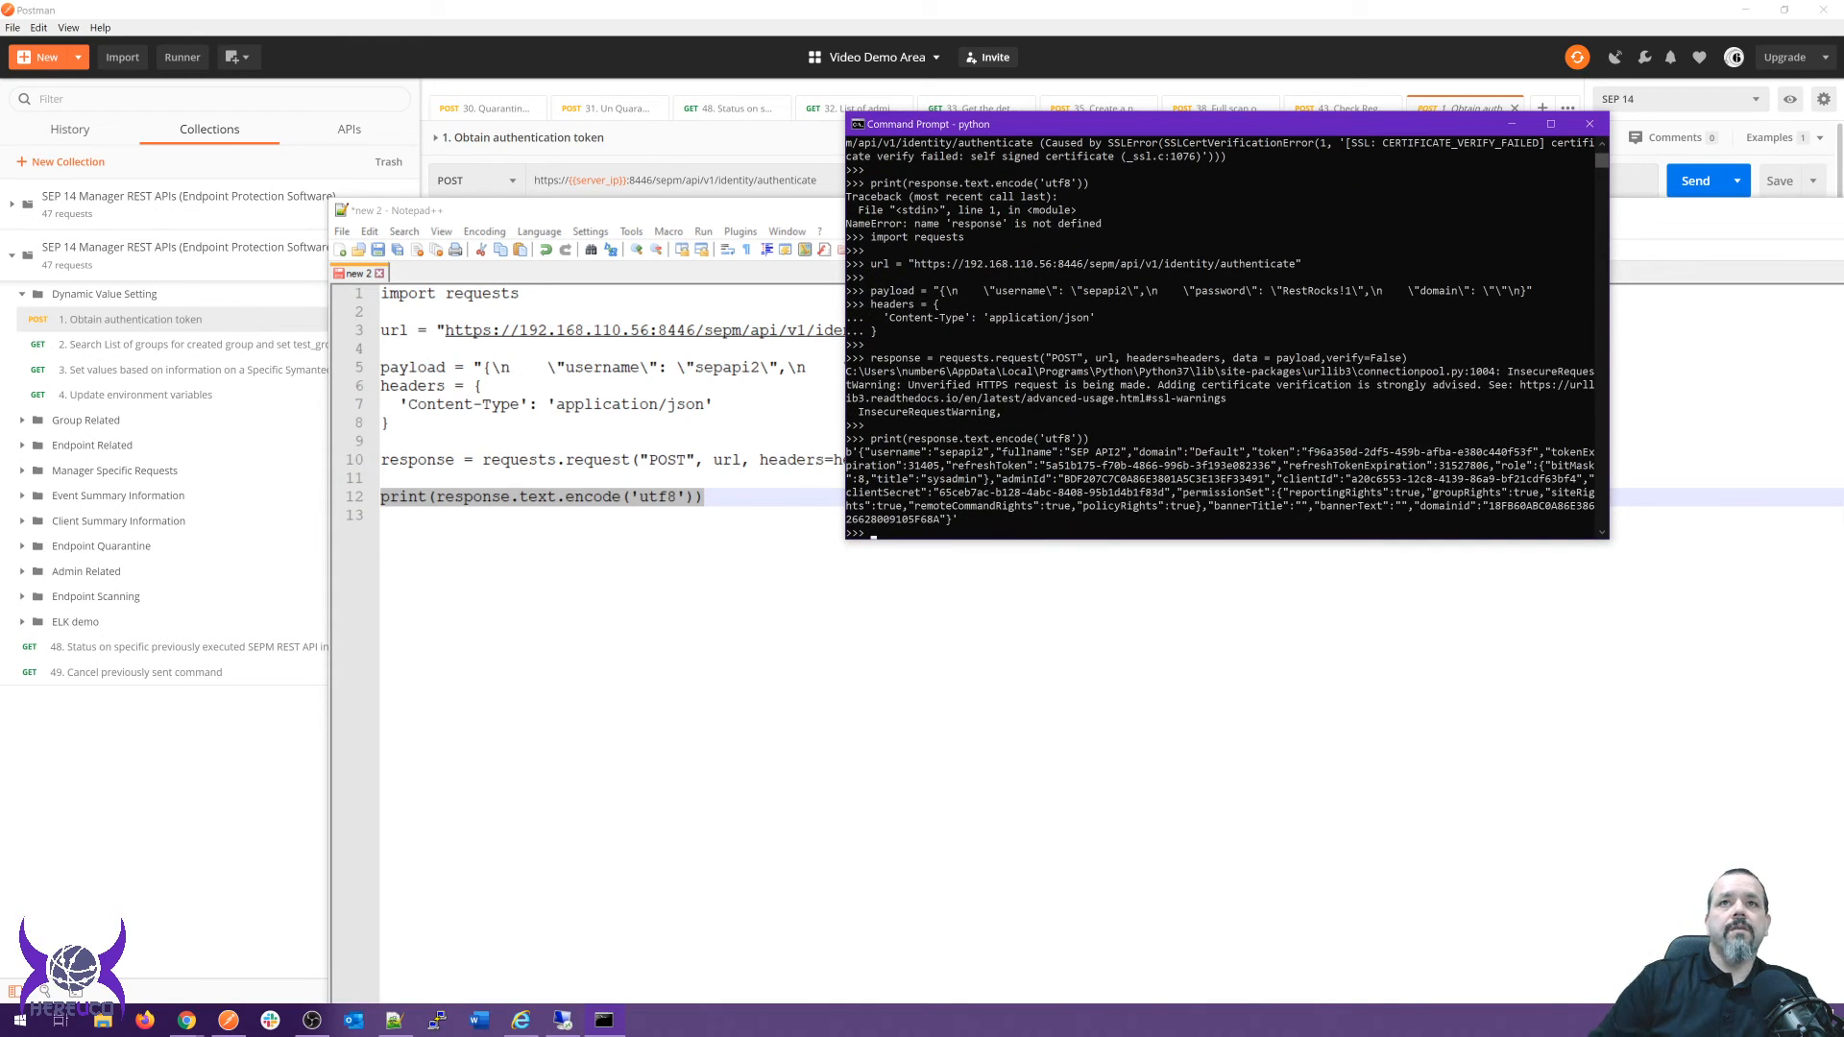
pyautogui.moveTo(1108, 127); pyautogui.dragTo(934, 178)
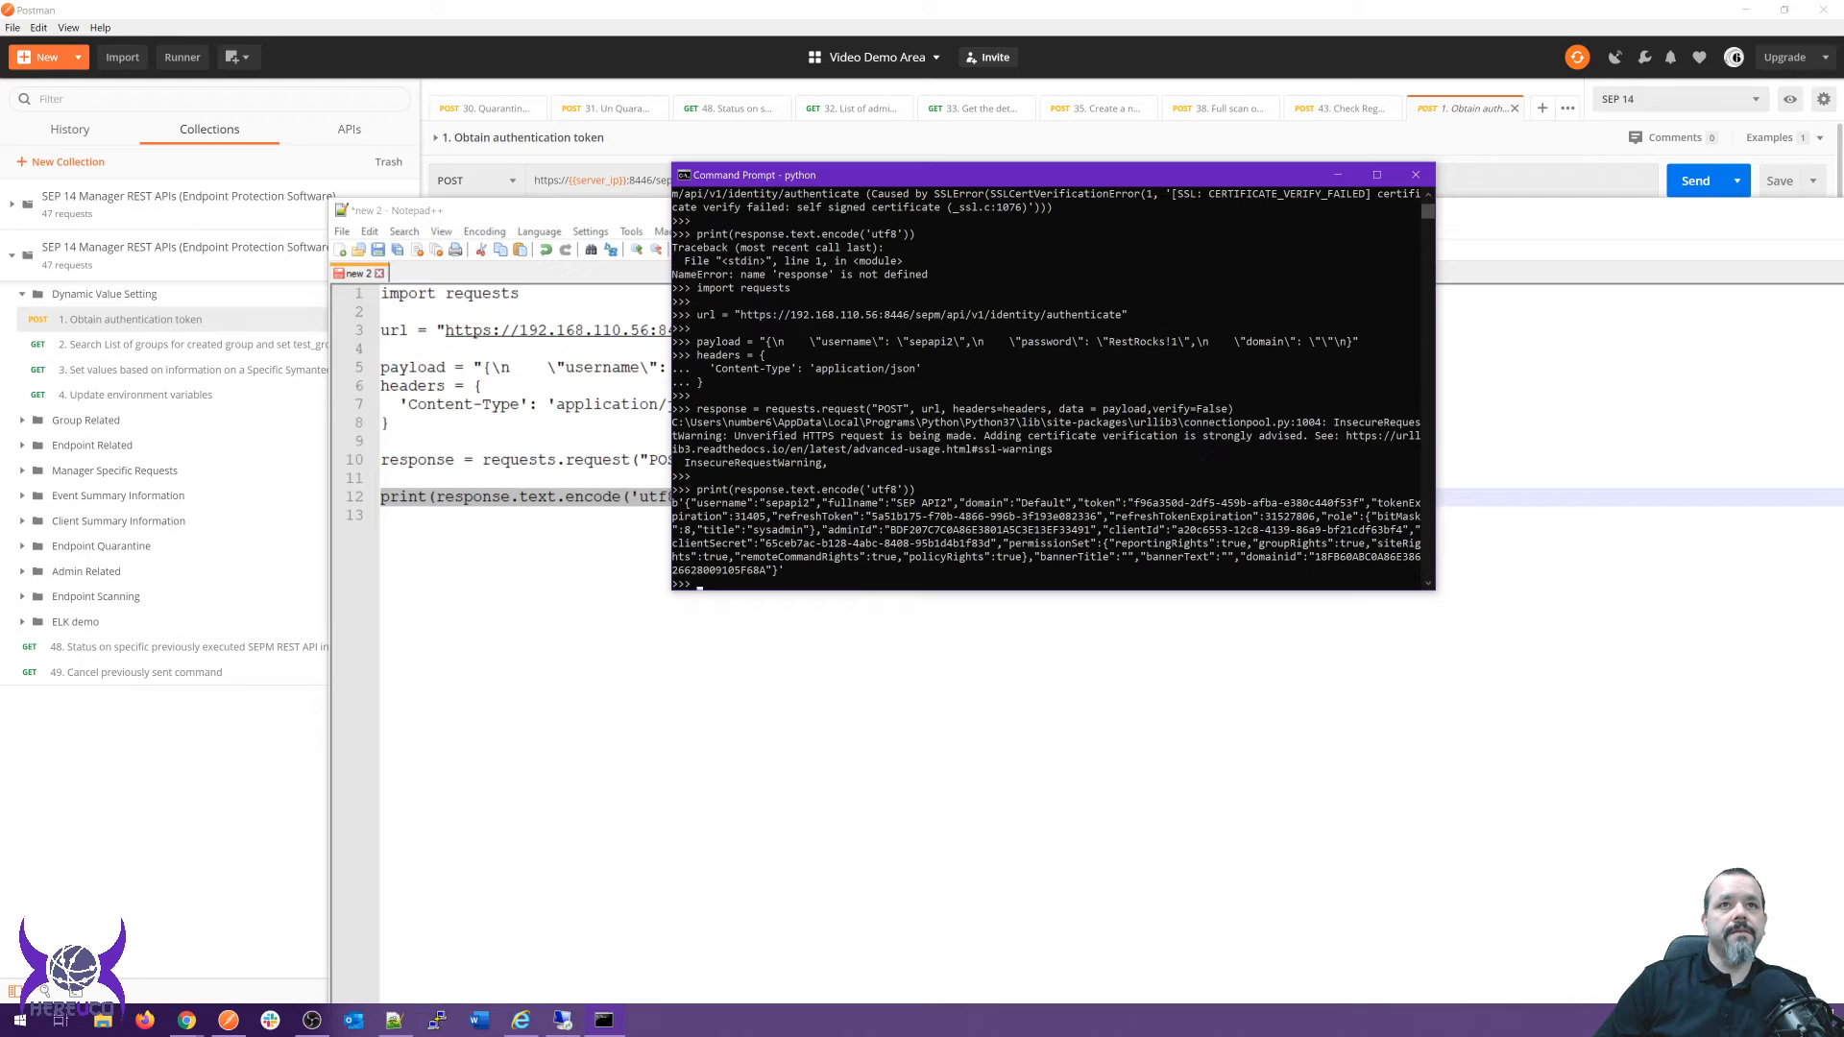
pyautogui.press('Up')
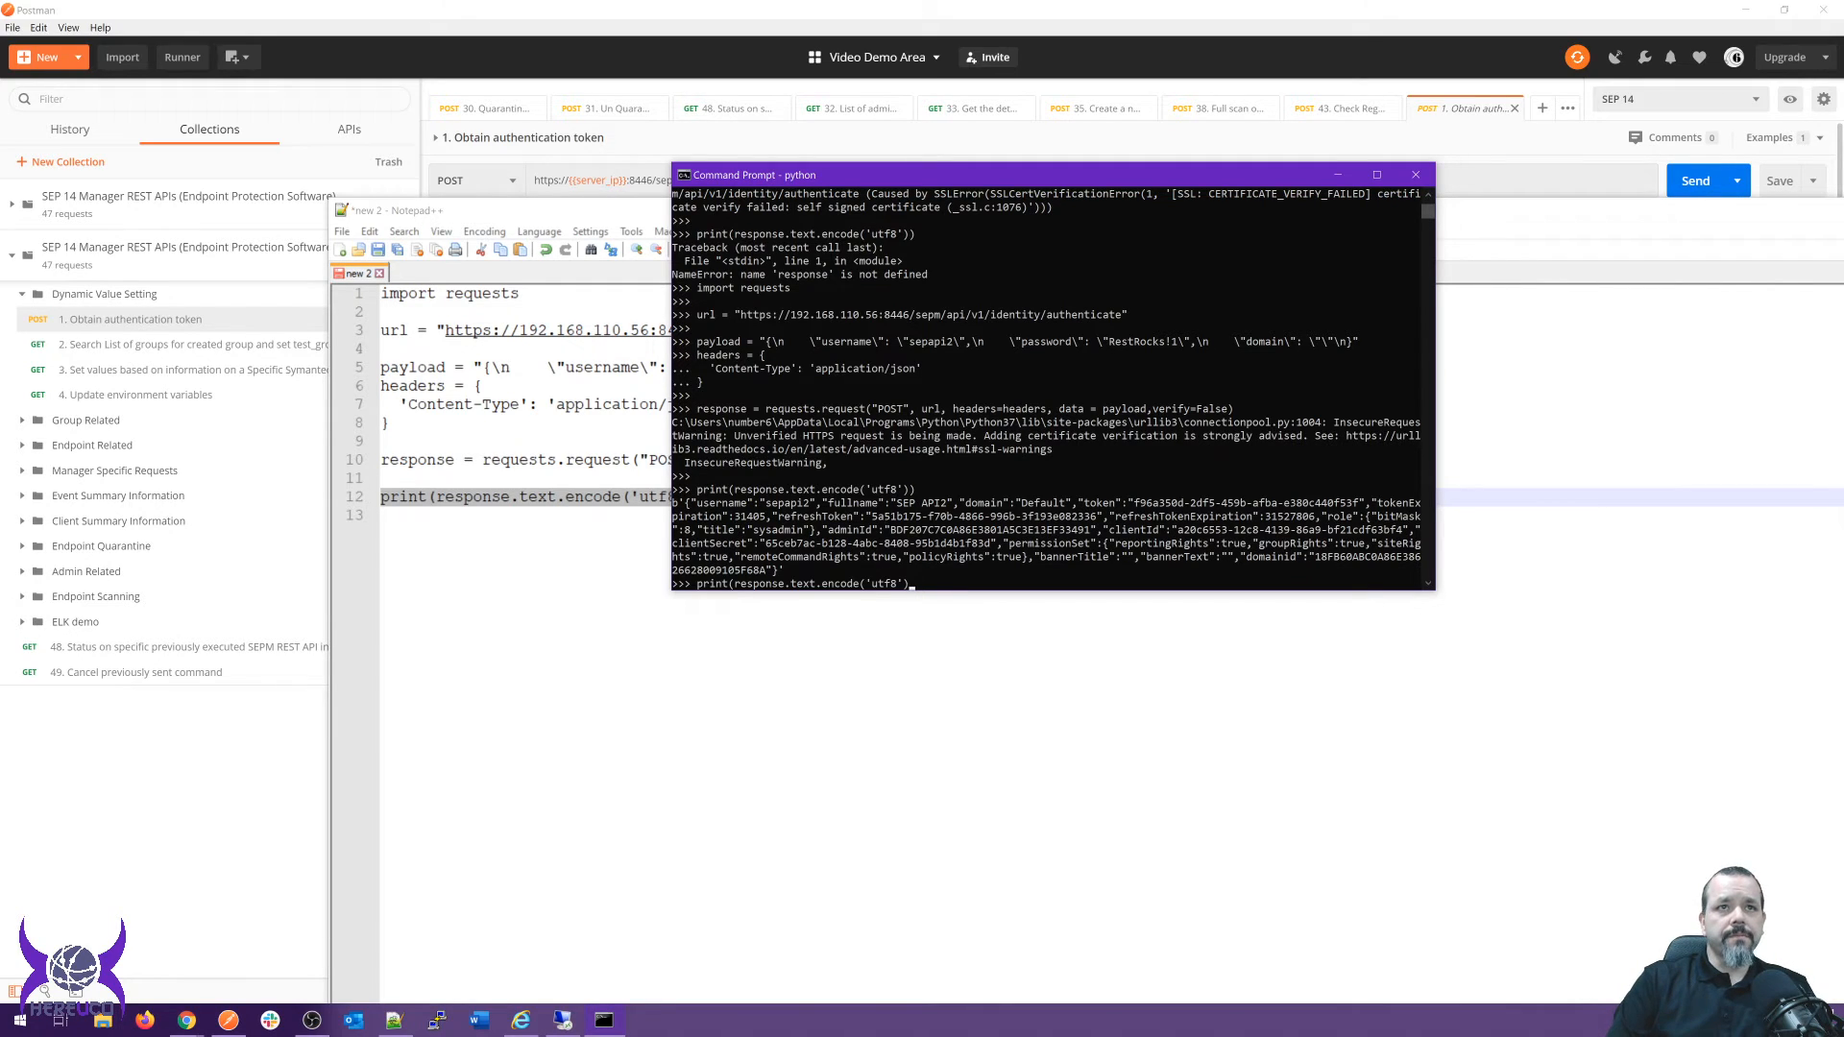
pyautogui.press('Home')
pyautogui.press('Delete')
pyautogui.press('Delete')
pyautogui.press('Delete')
pyautogui.press('Delete')
pyautogui.press('Delete')
pyautogui.press('Delete')
pyautogui.write('tokenText =')
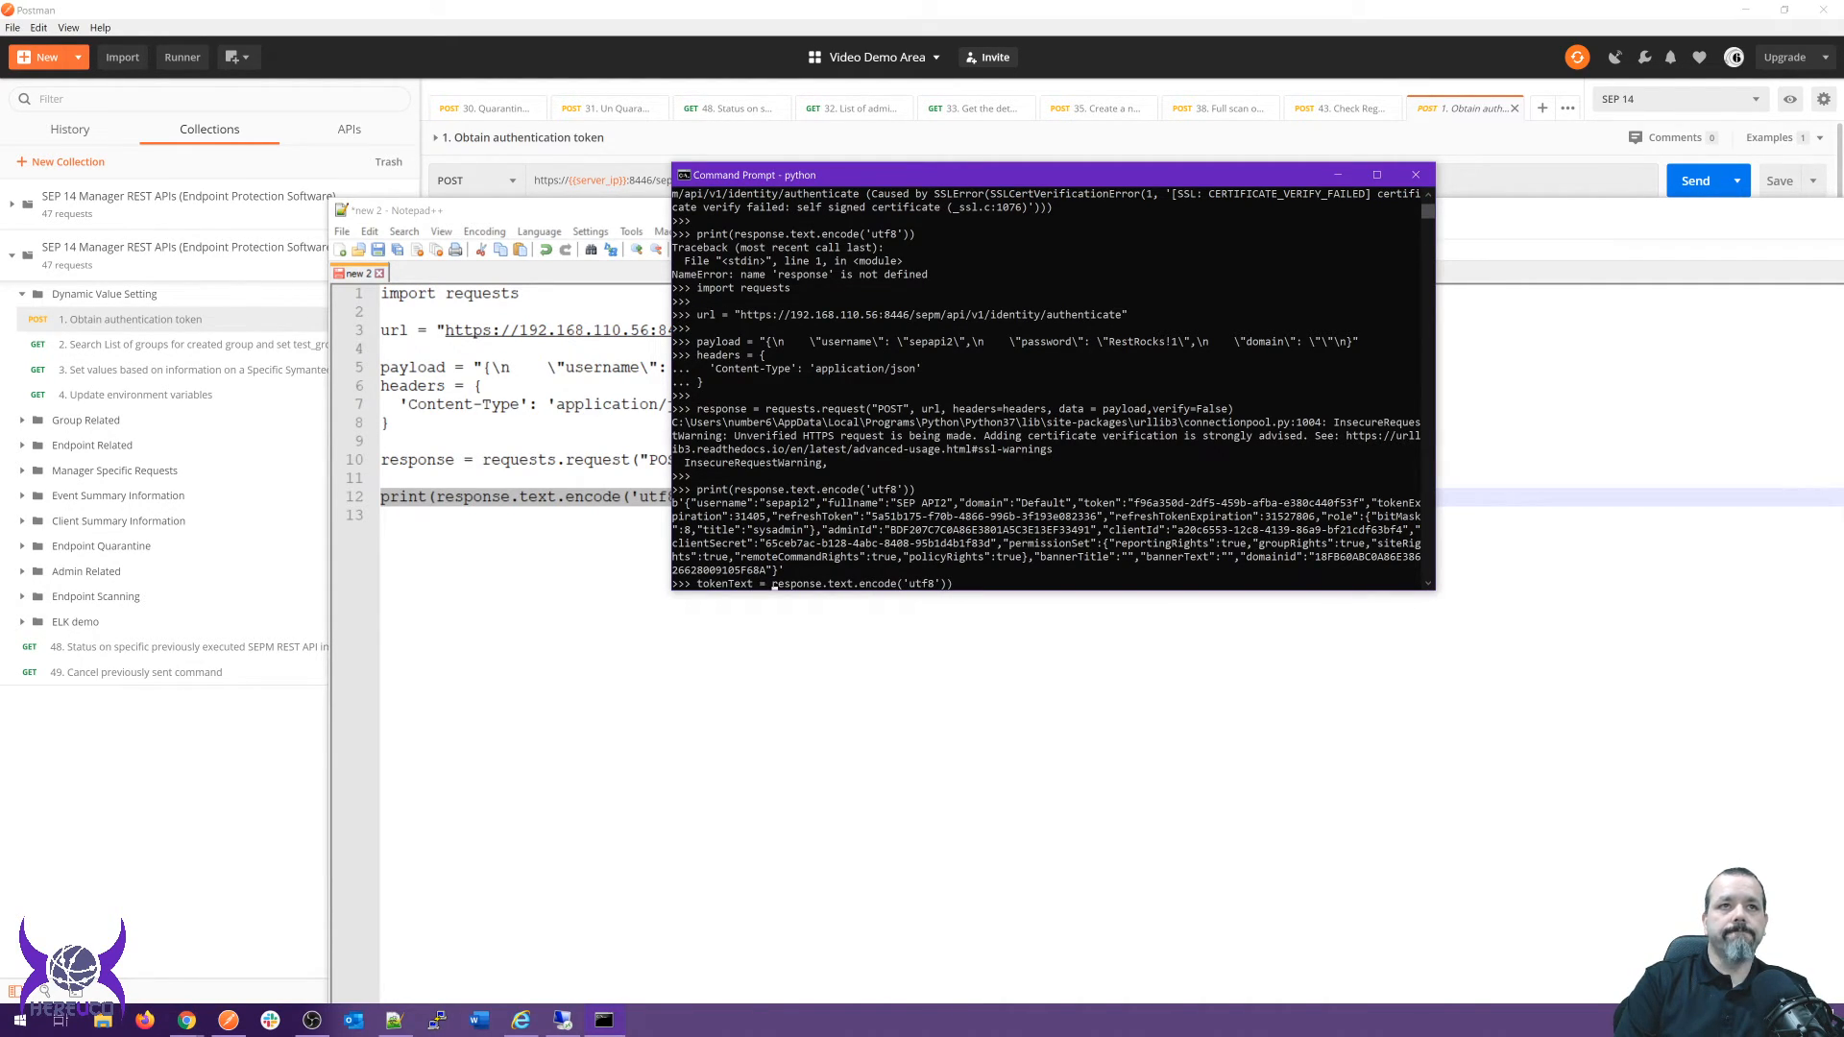
pyautogui.press('BackSpace')
pyautogui.press('BackSpace')
pyautogui.press('BackSpace')
pyautogui.press('BackSpace')
pyautogui.press('BackSpace')
pyautogui.press('BackSpace')
pyautogui.press('BackSpace')
pyautogui.press('BackSpace')
pyautogui.press('BackSpace')
pyautogui.press('BackSpace')
pyautogui.press('BackSpace')
pyautogui.press('BackSpace')
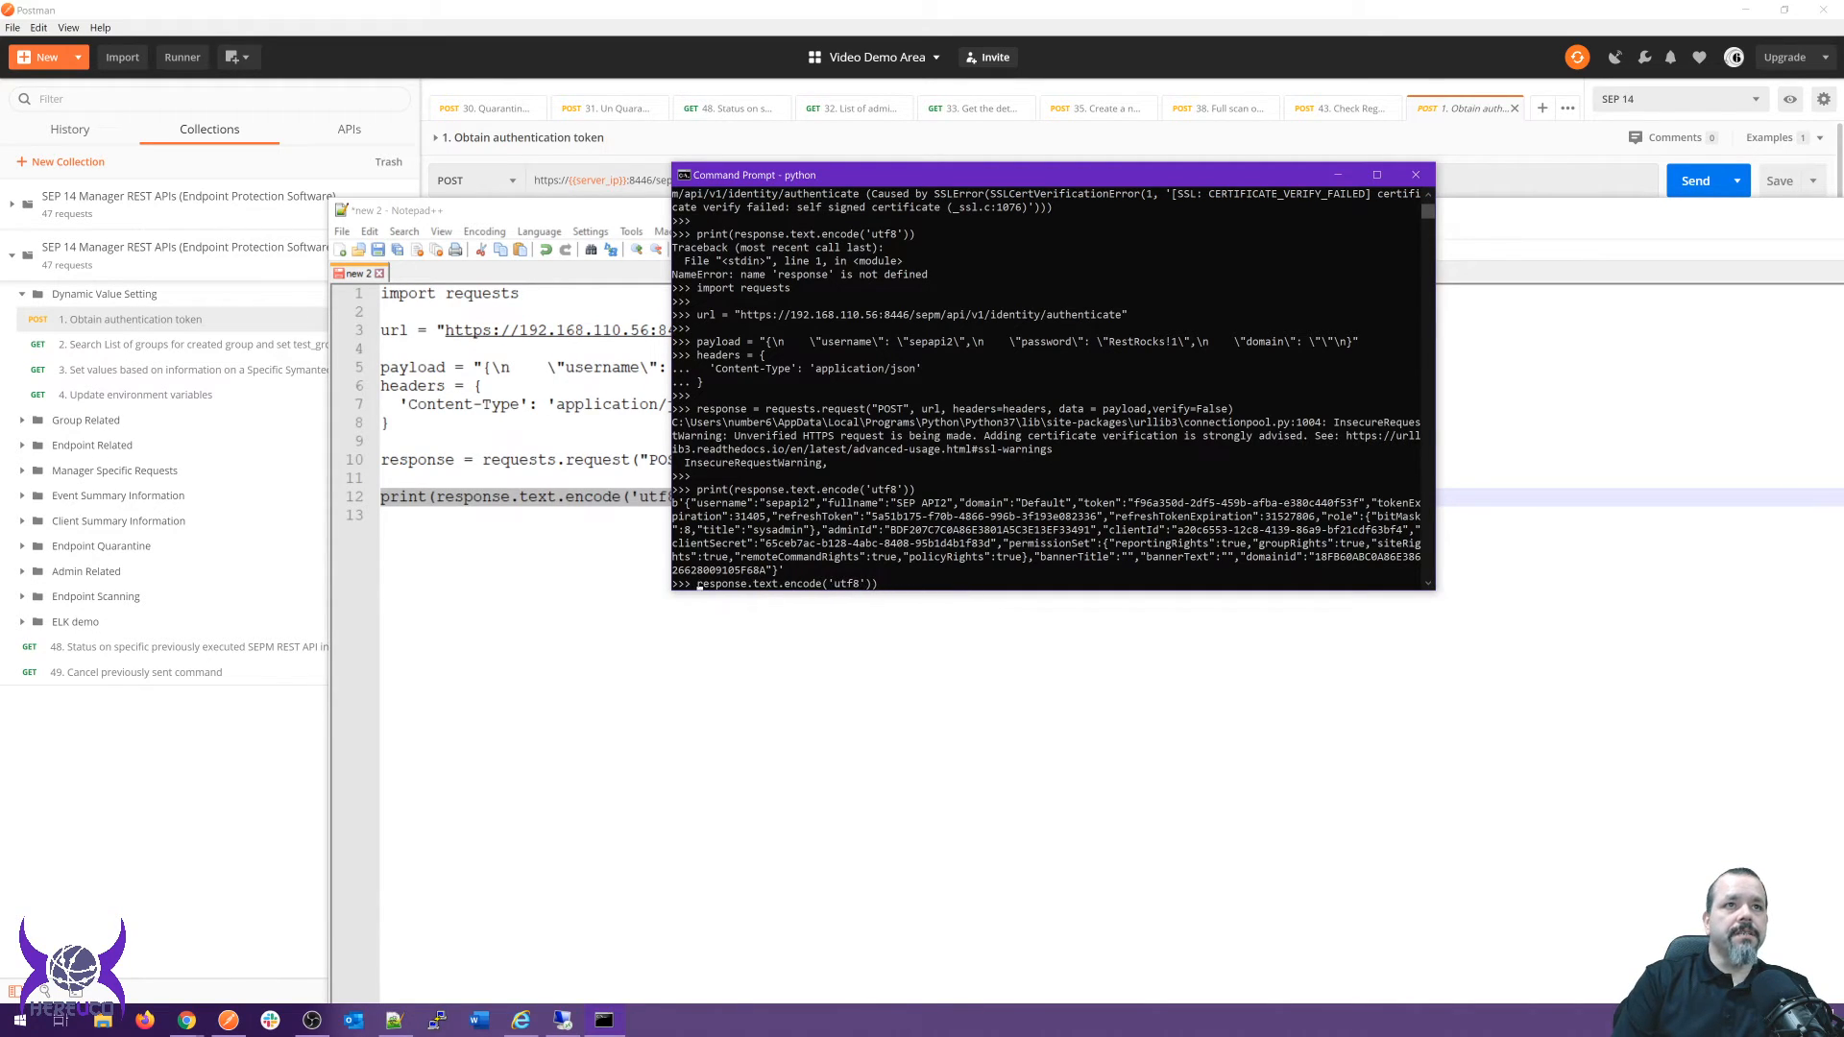
pyautogui.press('Delete')
pyautogui.press('Delete')
pyautogui.press('Delete')
pyautogui.press('Delete')
pyautogui.press('Delete')
pyautogui.press('Delete')
pyautogui.press('Delete')
pyautogui.press('Delete')
pyautogui.press('Delete')
pyautogui.press('Delete')
pyautogui.press('Delete')
pyautogui.press('Delete')
pyautogui.press('Delete')
pyautogui.press('Delete')
pyautogui.press('Delete')
pyautogui.press('Delete')
pyautogui.press('Delete')
pyautogui.press('Delete')
pyautogui.press('Delete')
pyautogui.press('Delete')
# In the interpreter, import json and assign output = json.loads(response.text.encode('utf8')).
pyautogui.write('import json')
pyautogui.press('Return')
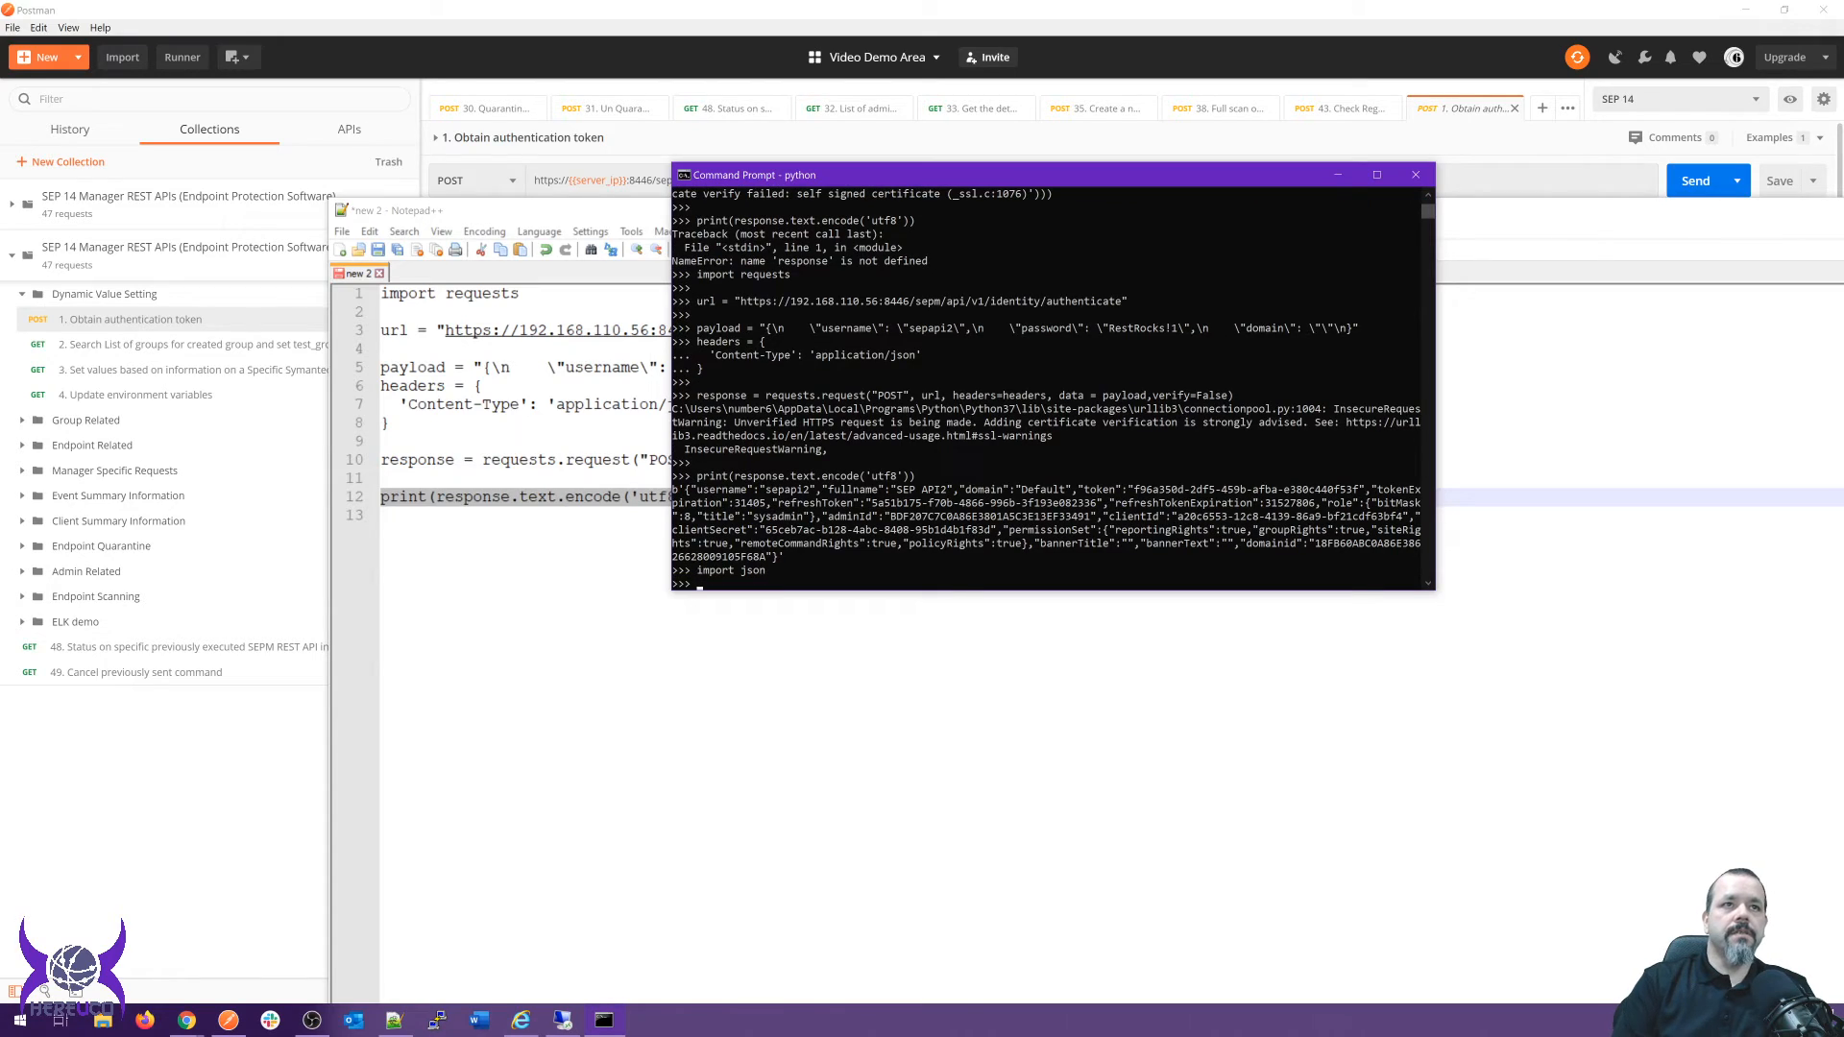
pyautogui.write('output =')
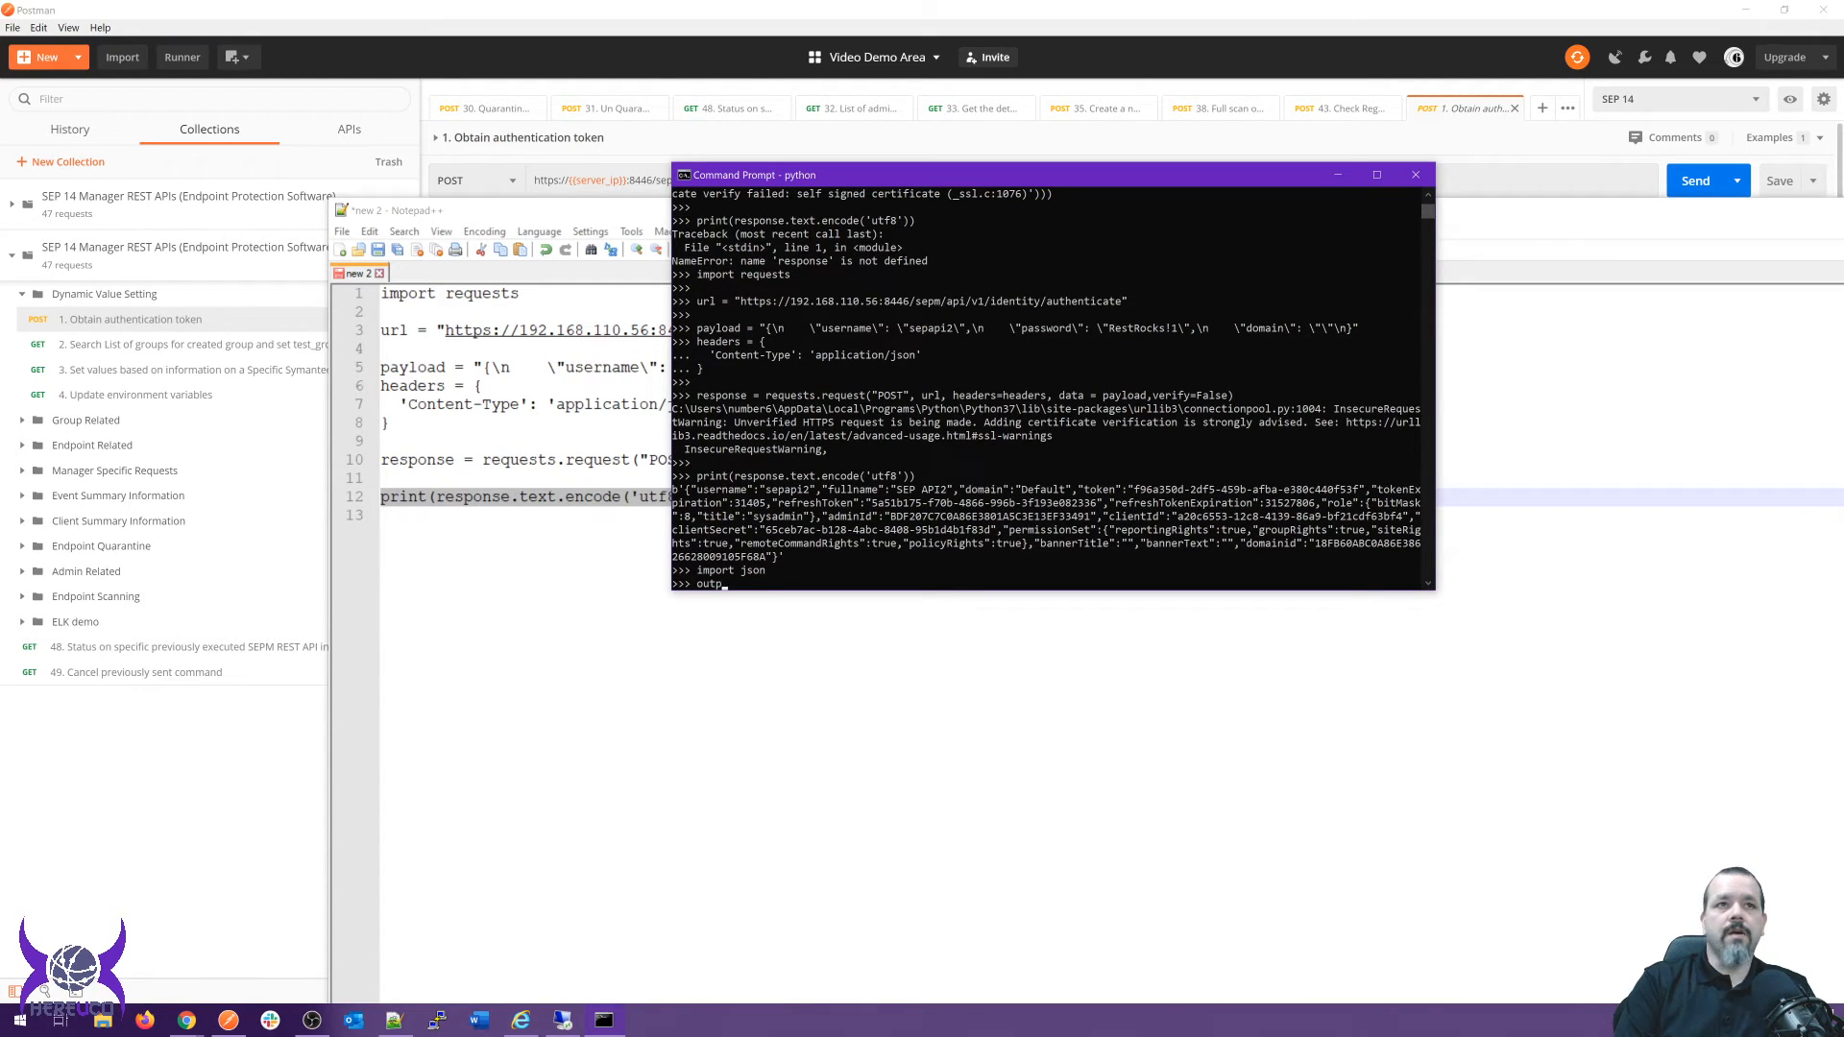
pyautogui.press('Up')
pyautogui.press('Up')
pyautogui.press('Delete')
pyautogui.press('Delete')
pyautogui.press('Delete')
pyautogui.press('Delete')
pyautogui.press('Delete')
pyautogui.press('Delete')
pyautogui.write('output = ')
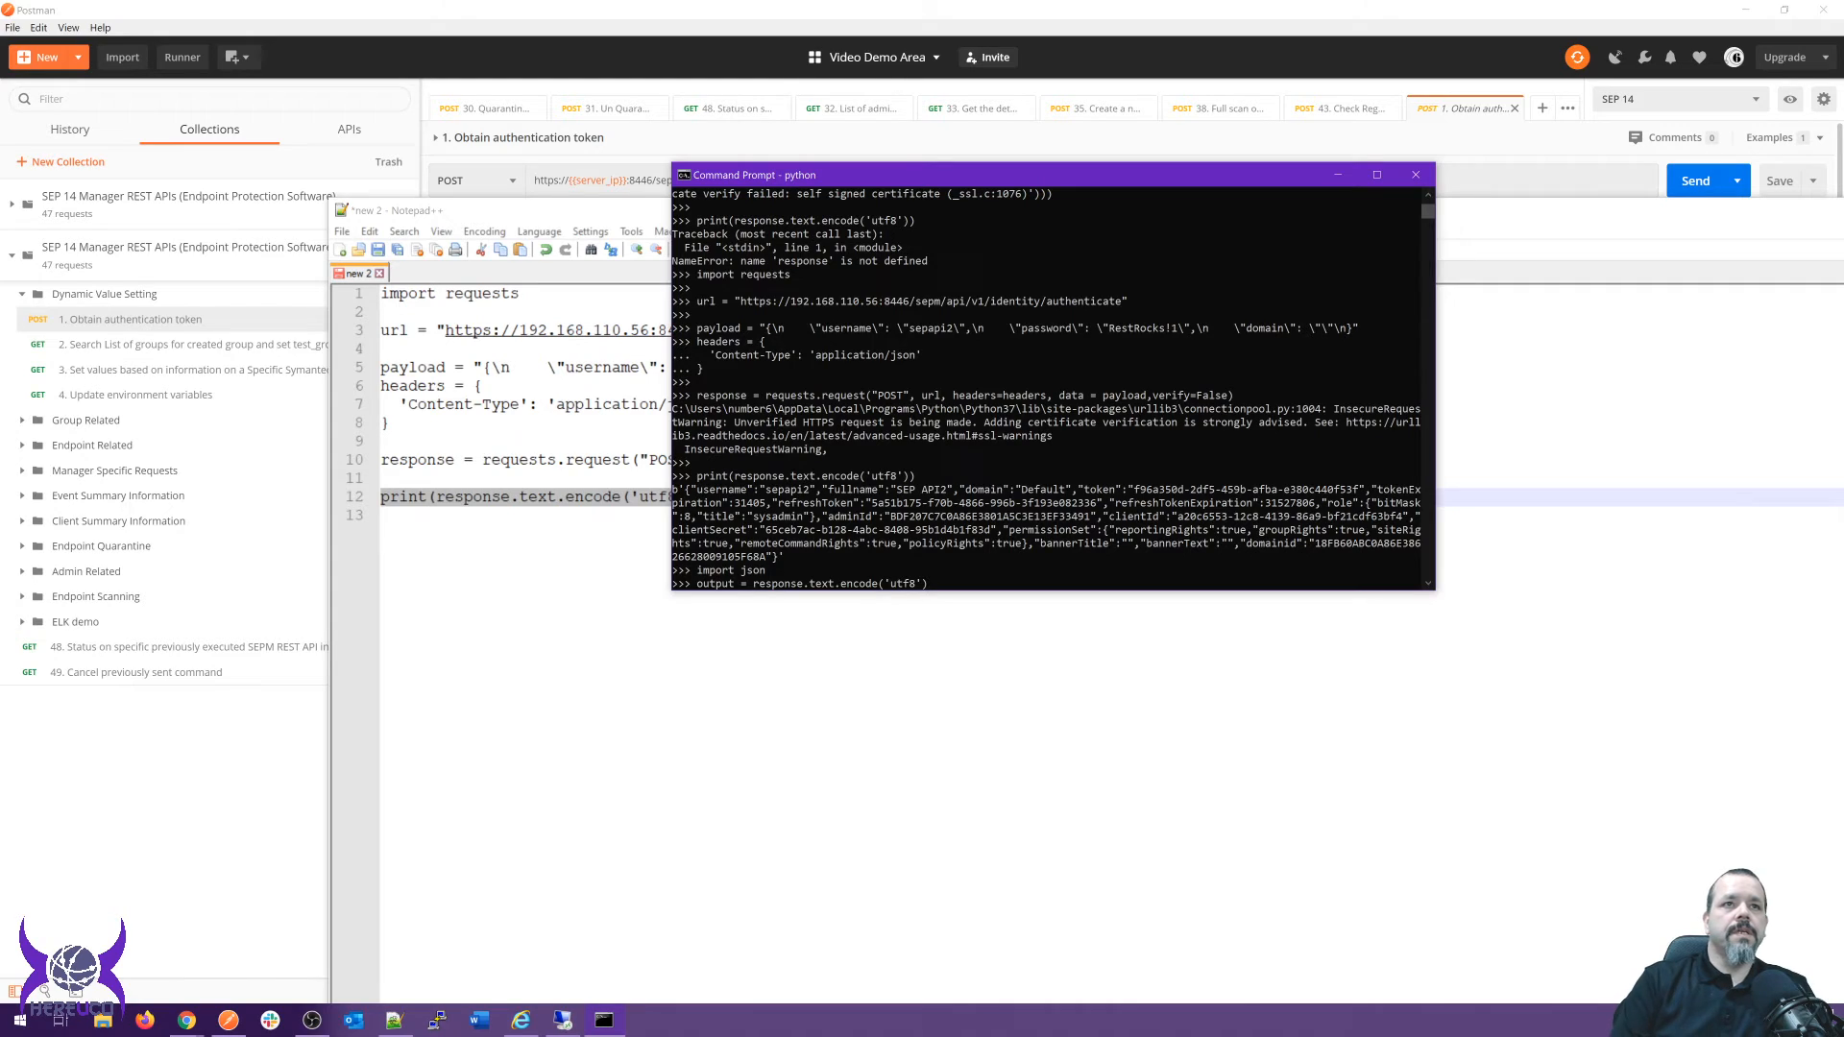
pyautogui.write('json.loads(')
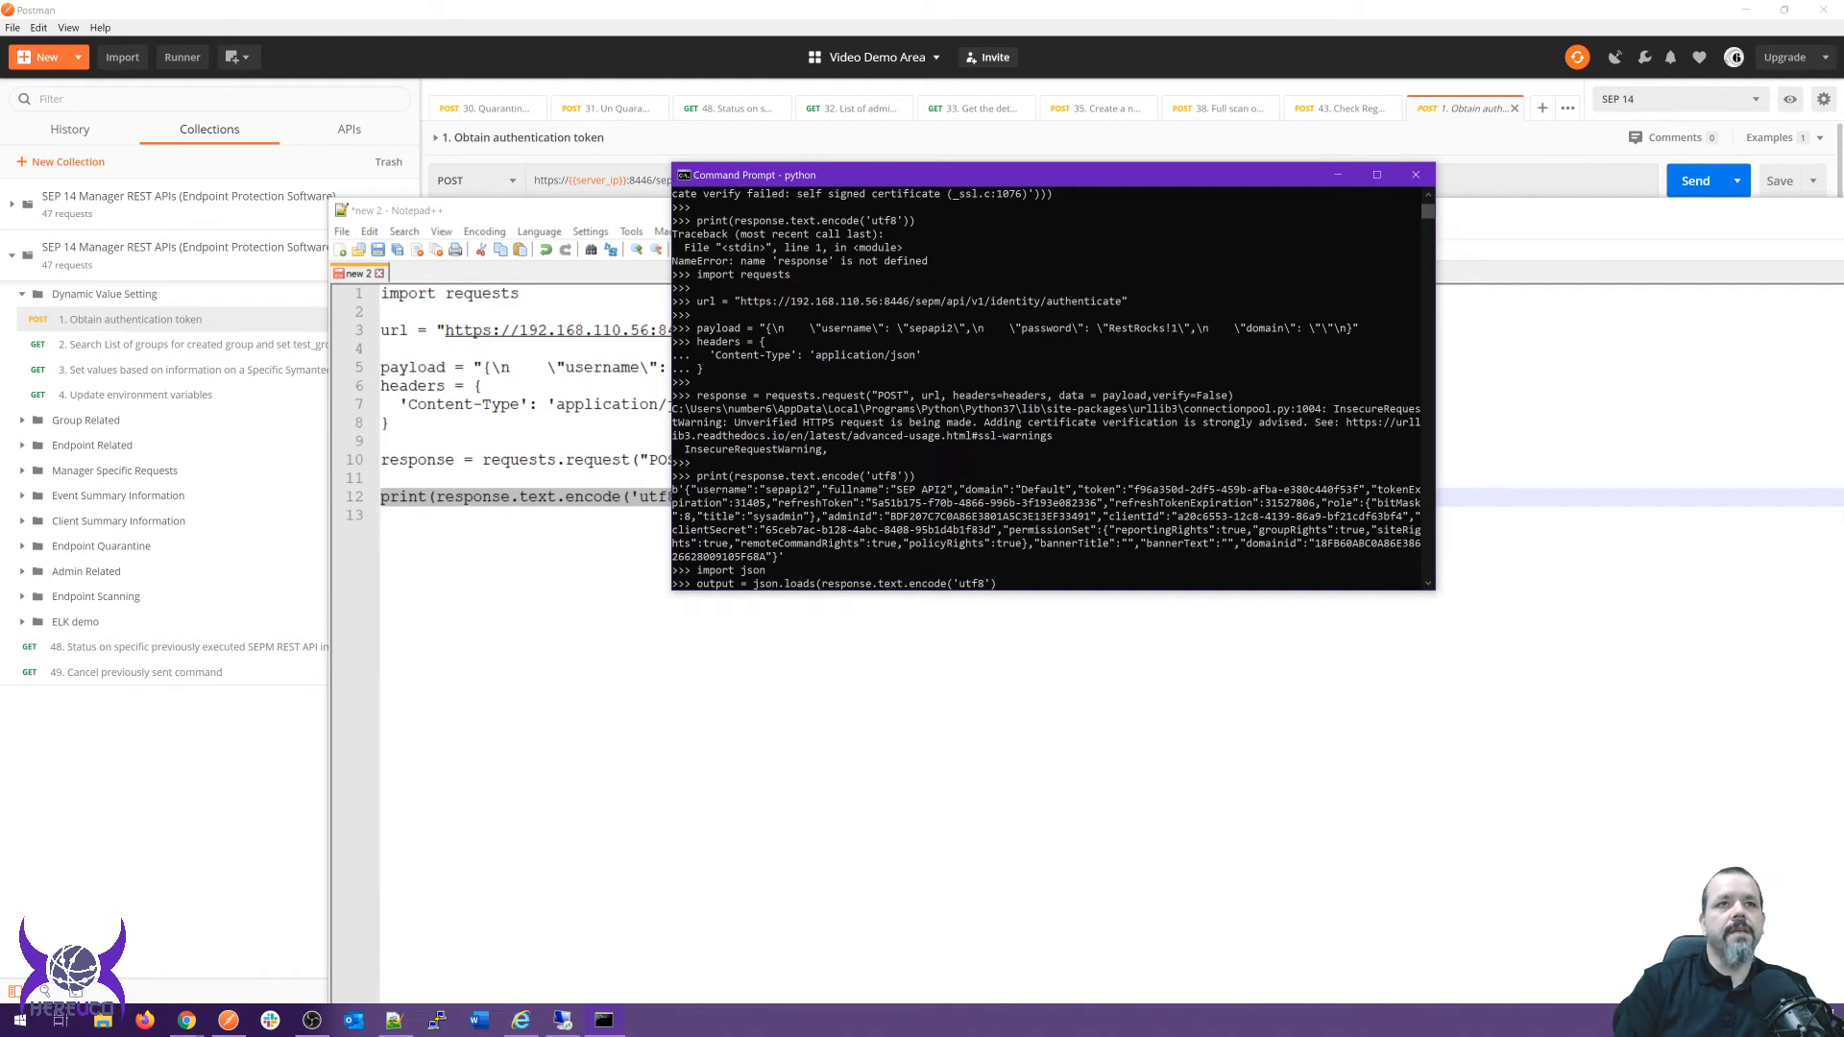
pyautogui.write(')')
pyautogui.press('Return')
# Display the parsed output variable and its token field with output['token'] in the interpreter.
pyautogui.write('outpu')
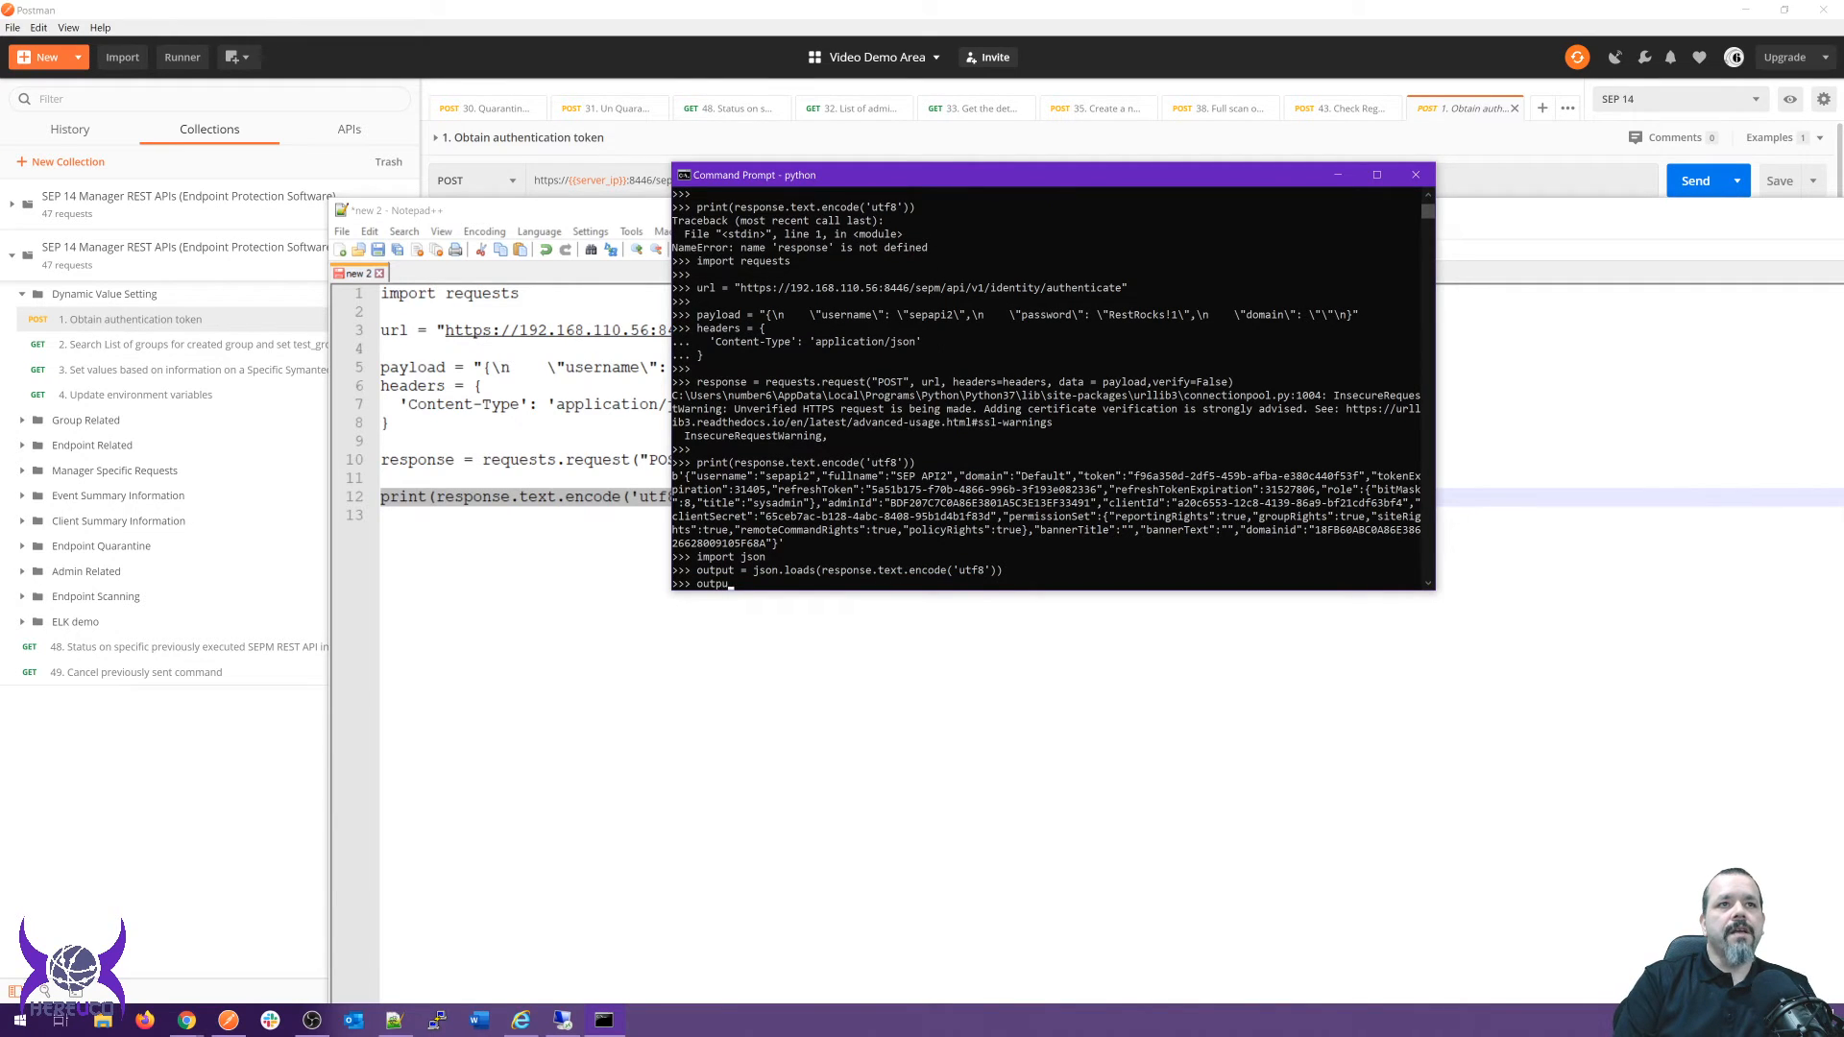
pyautogui.write('t')
pyautogui.press('Return')
pyautogui.press('Up')
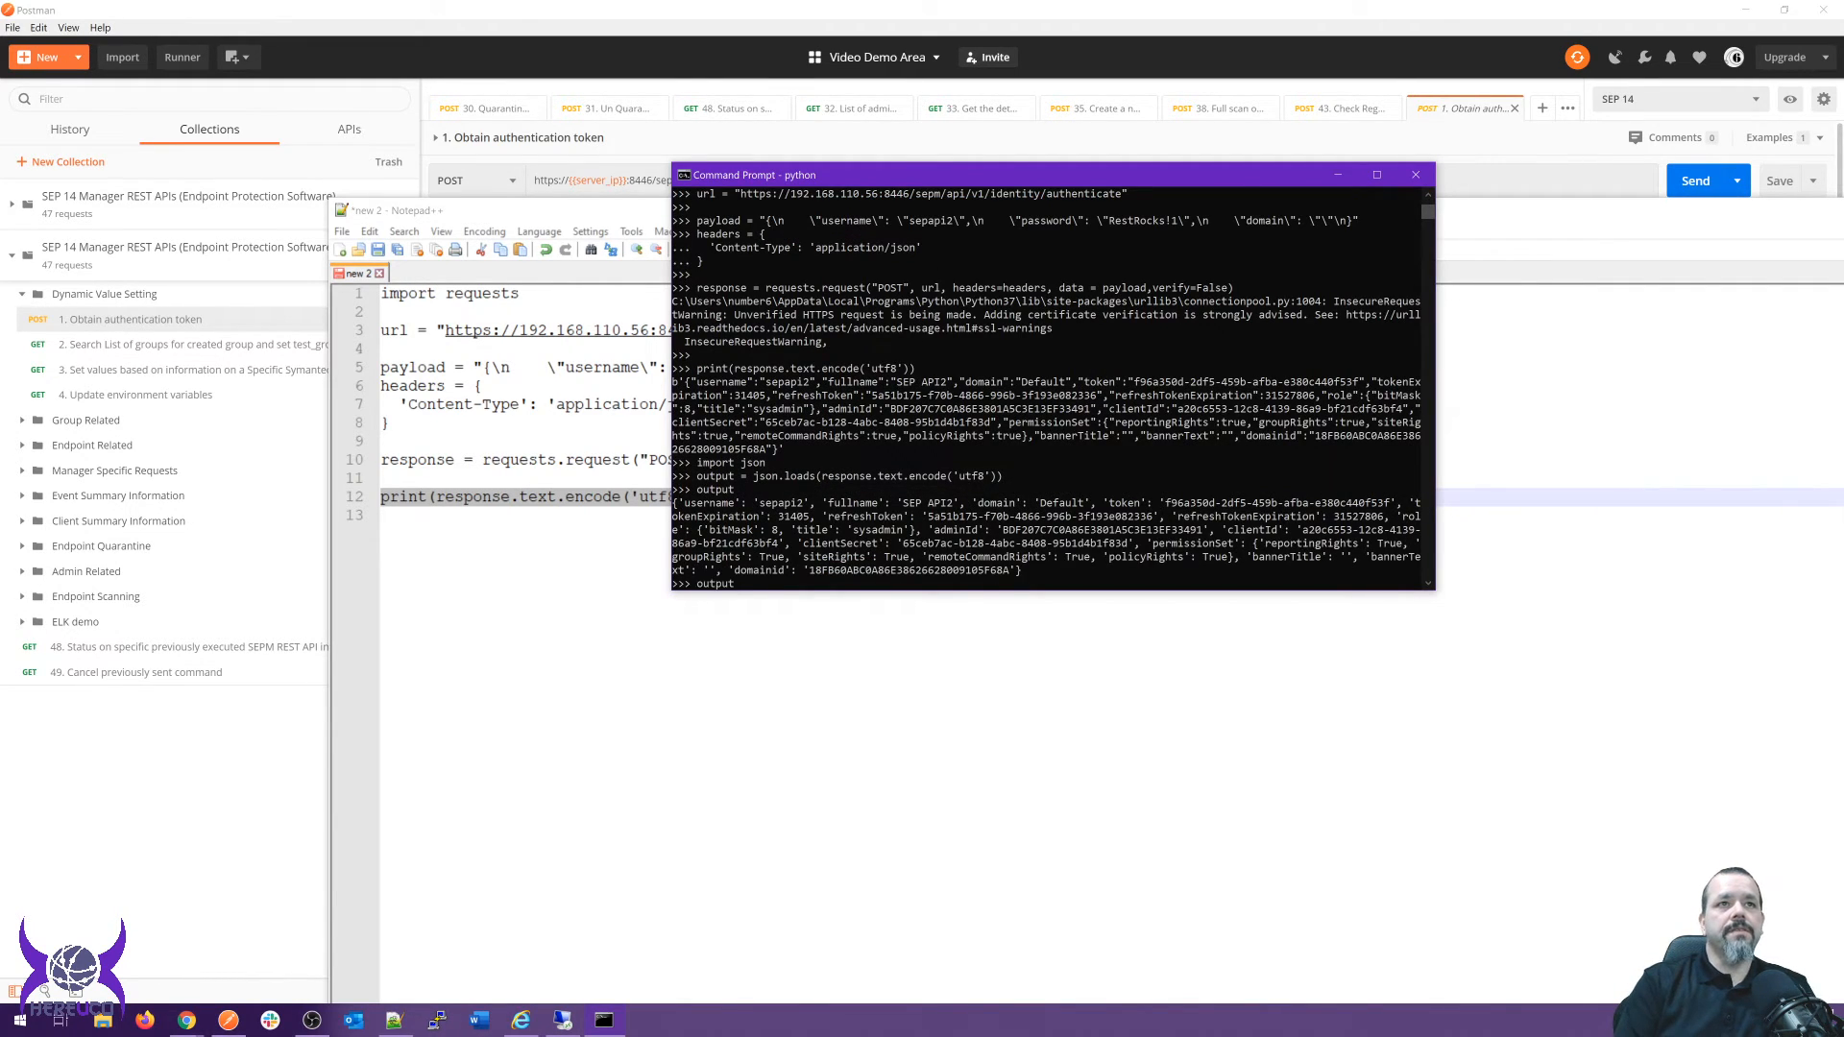
pyautogui.write('[')
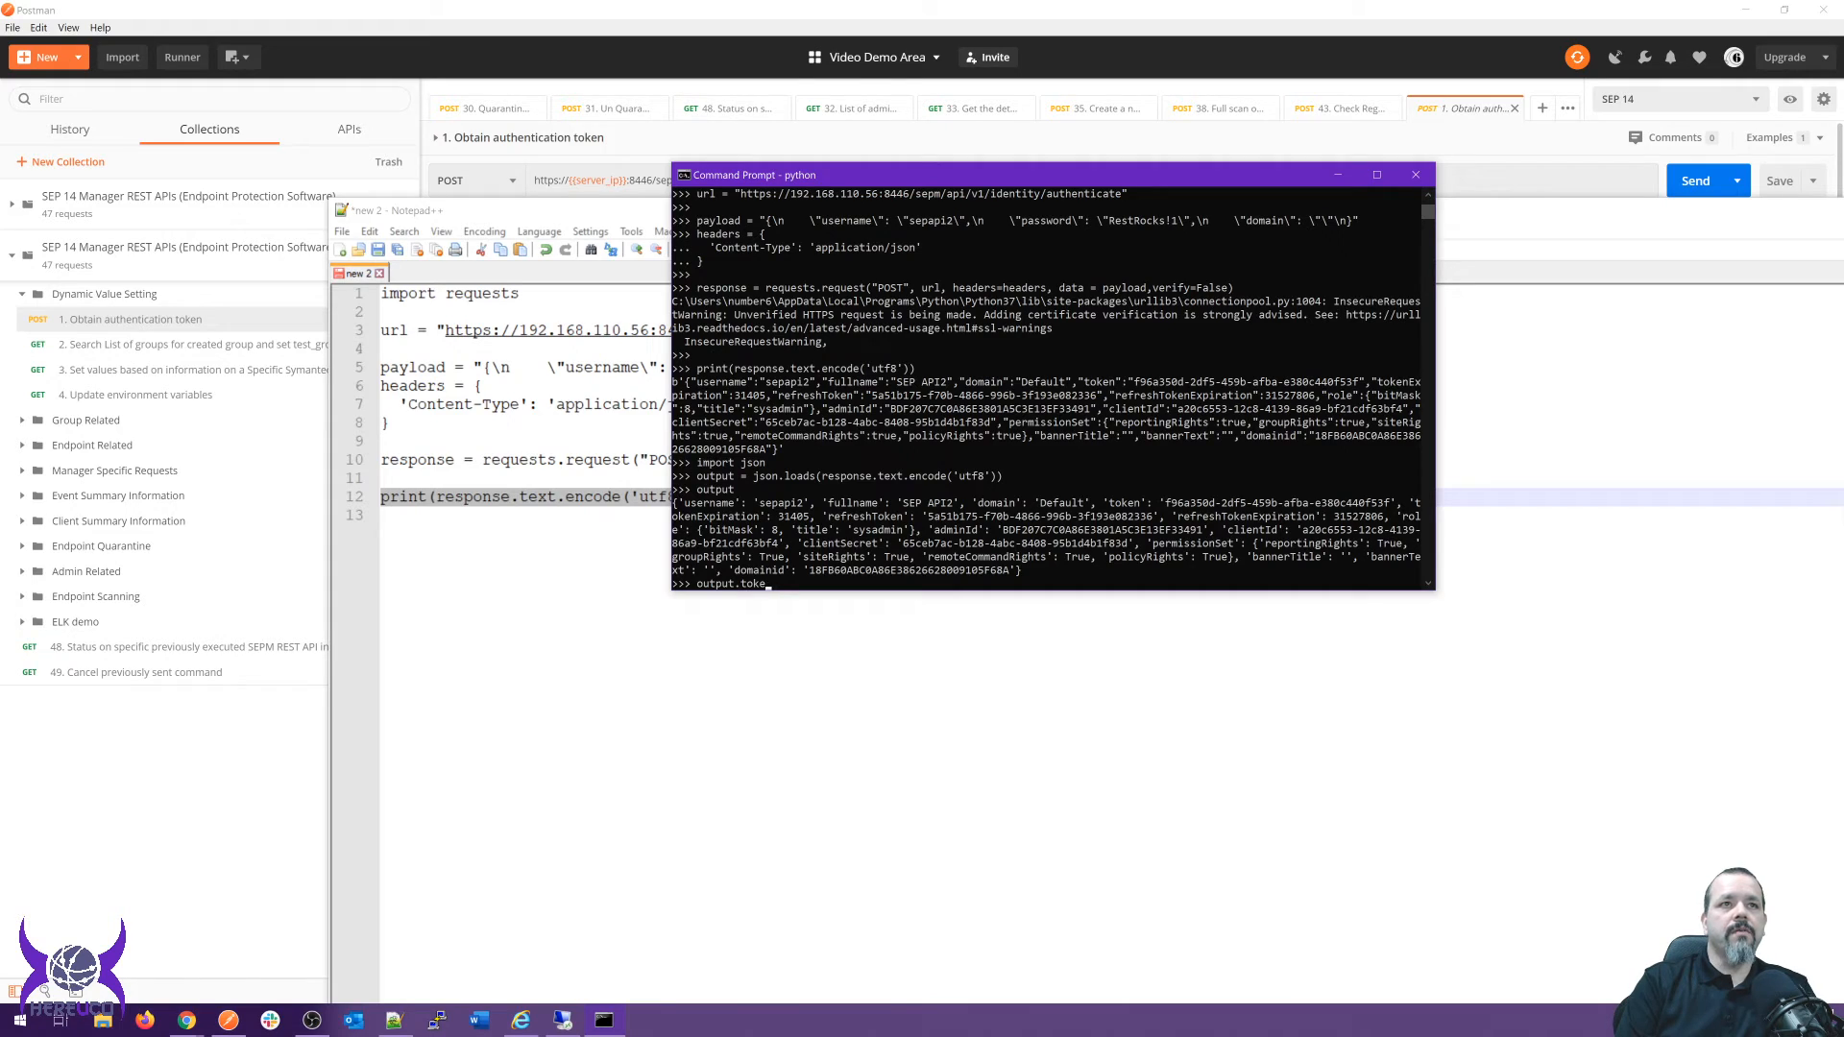
pyautogui.write("'token")
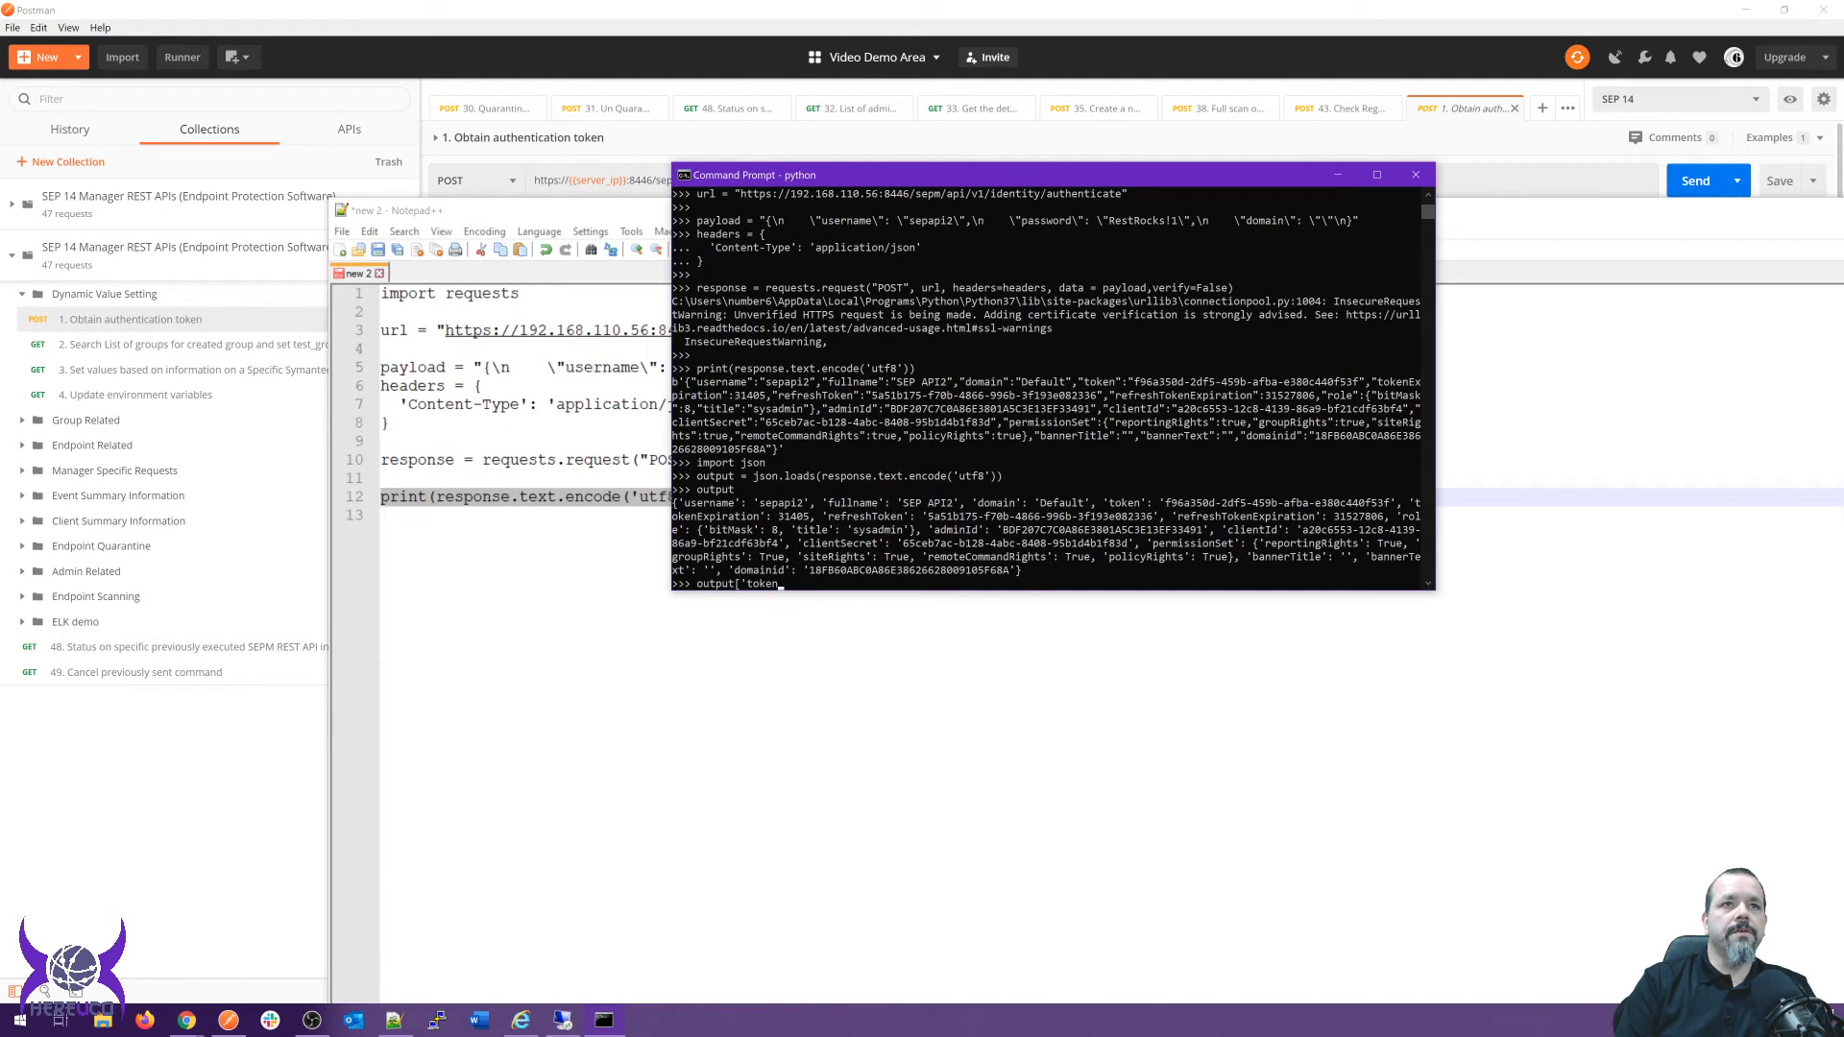
pyautogui.press('Return')
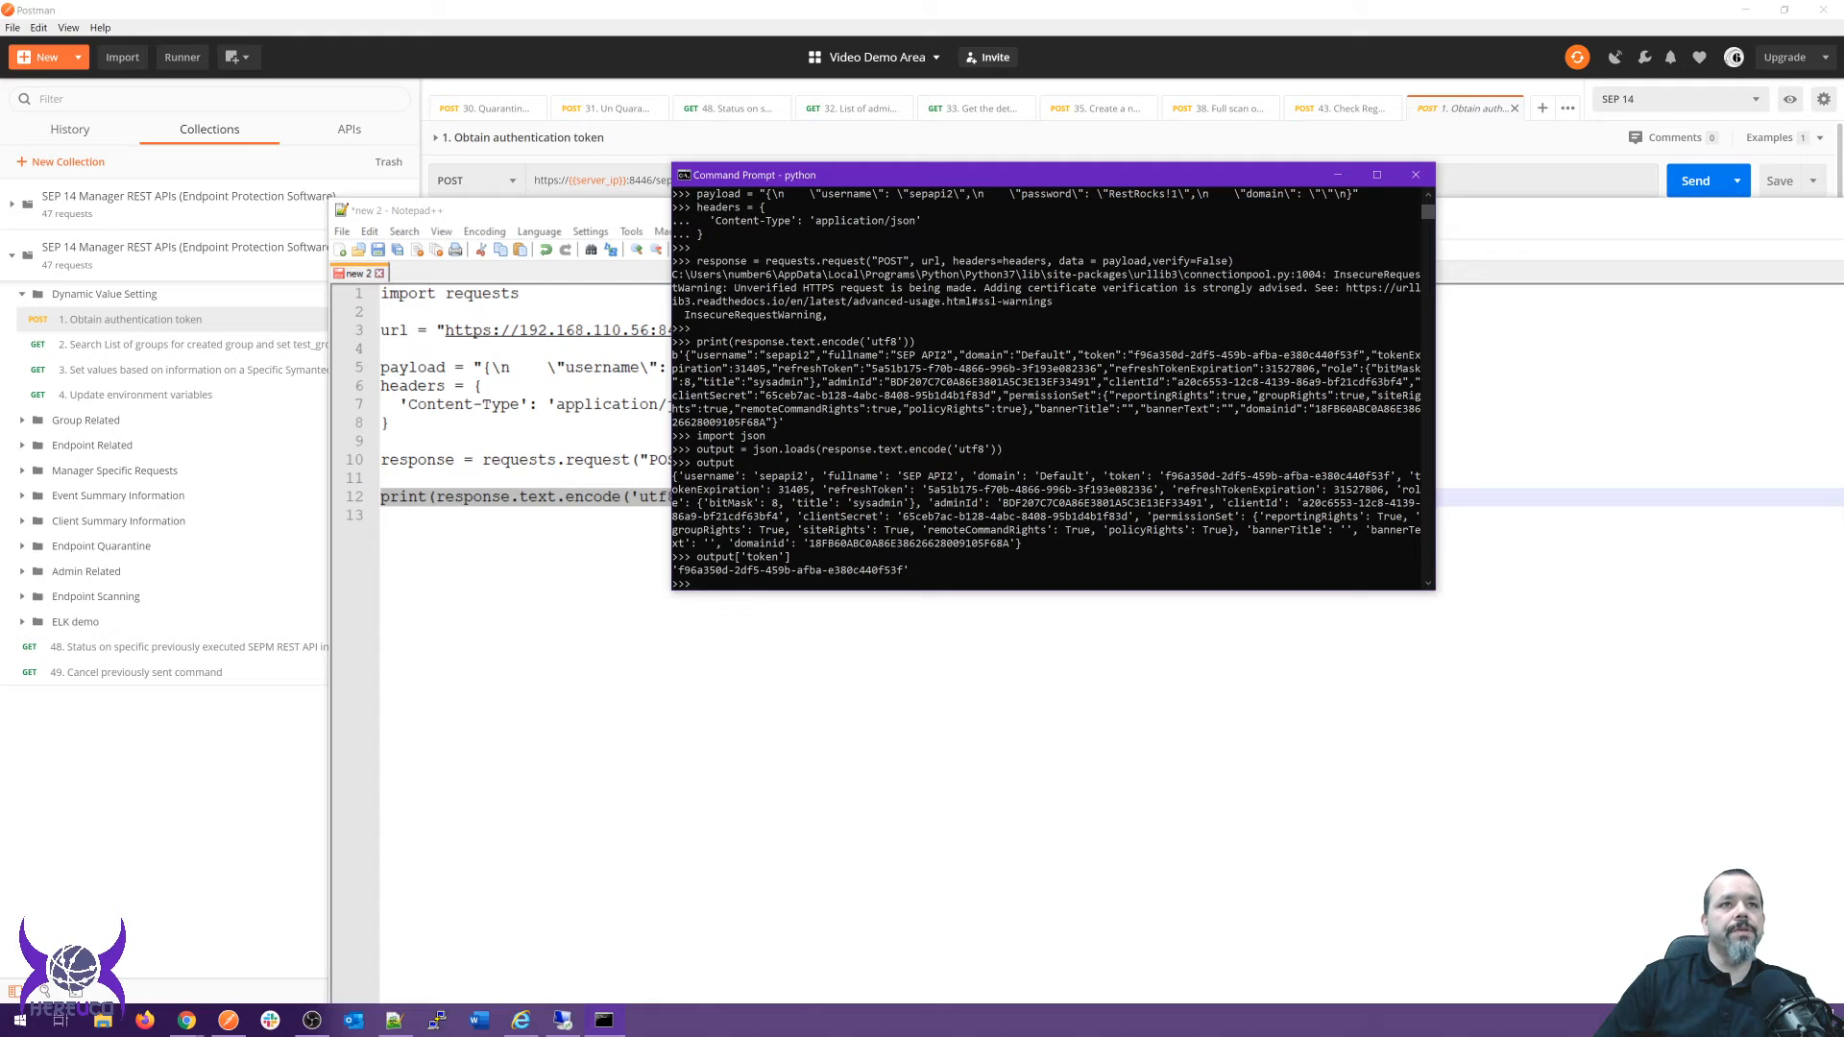
# Switch to Notepad++ and open getinventory.py from the c:\temp folder.
pyautogui.hotkey('alt', 'Tab')
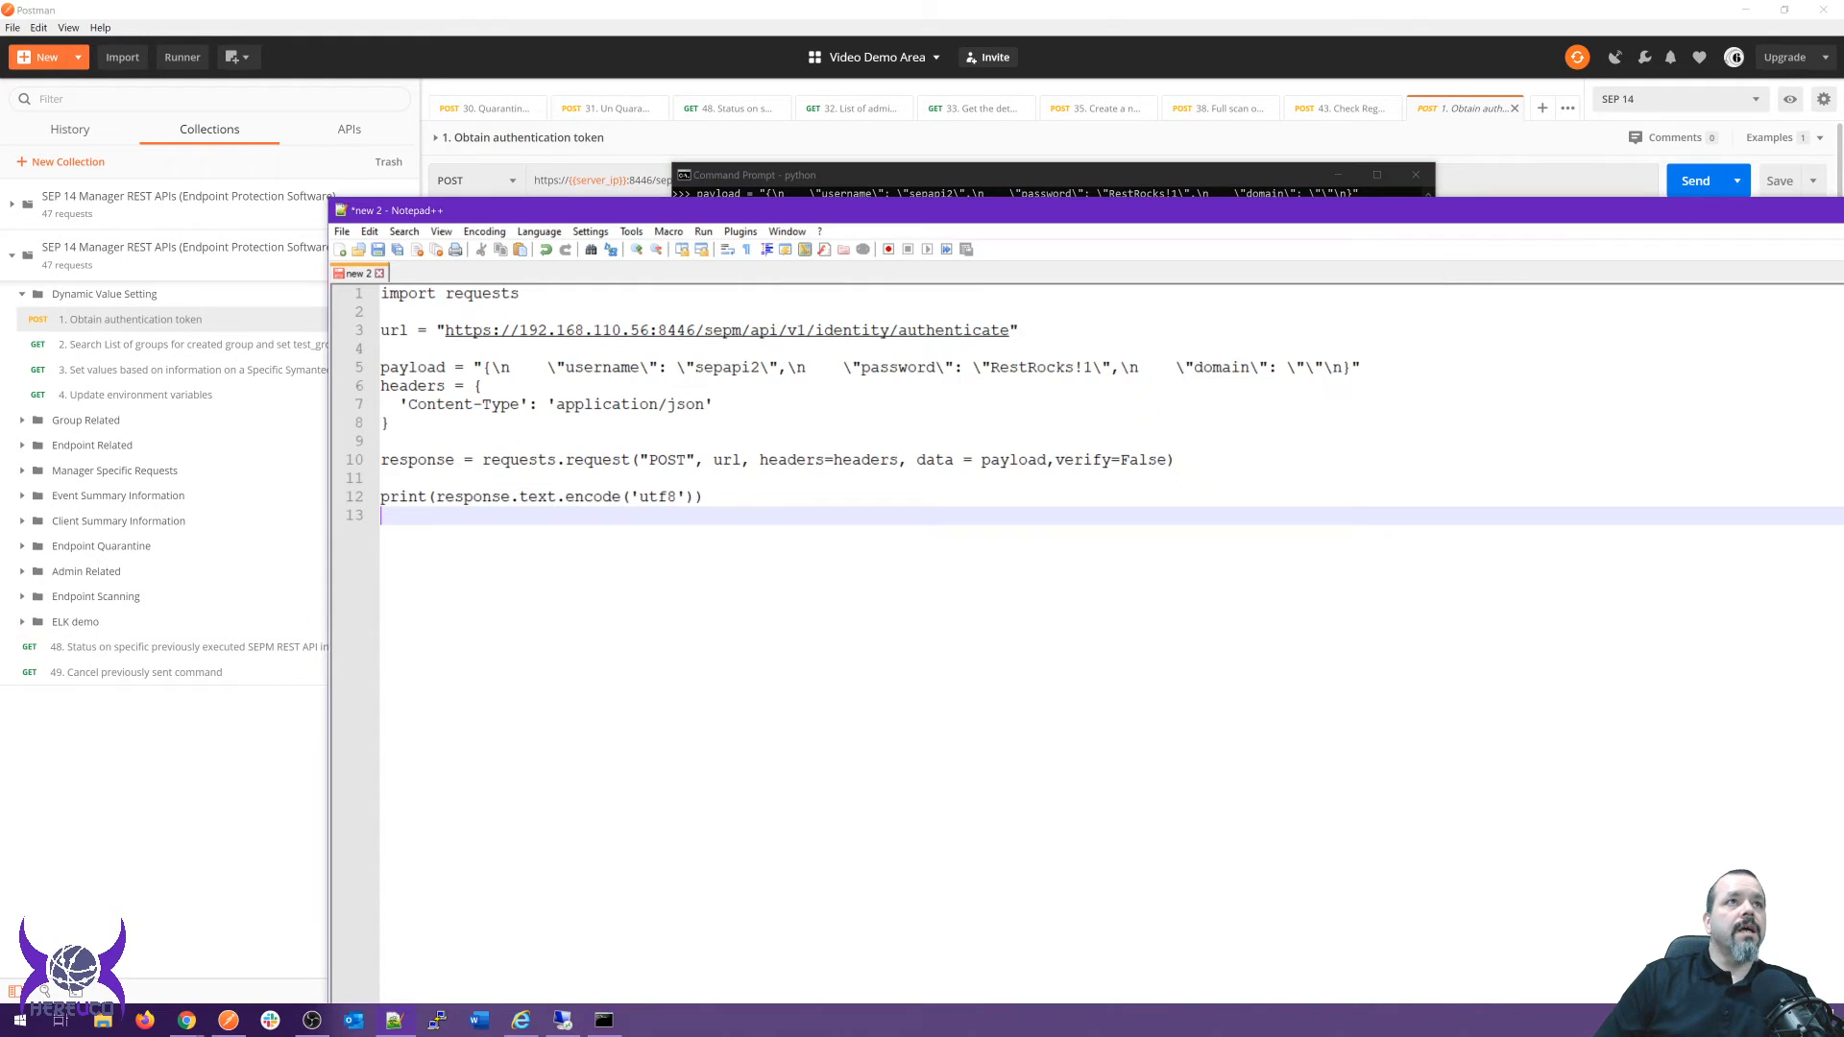
pyautogui.press('alt')
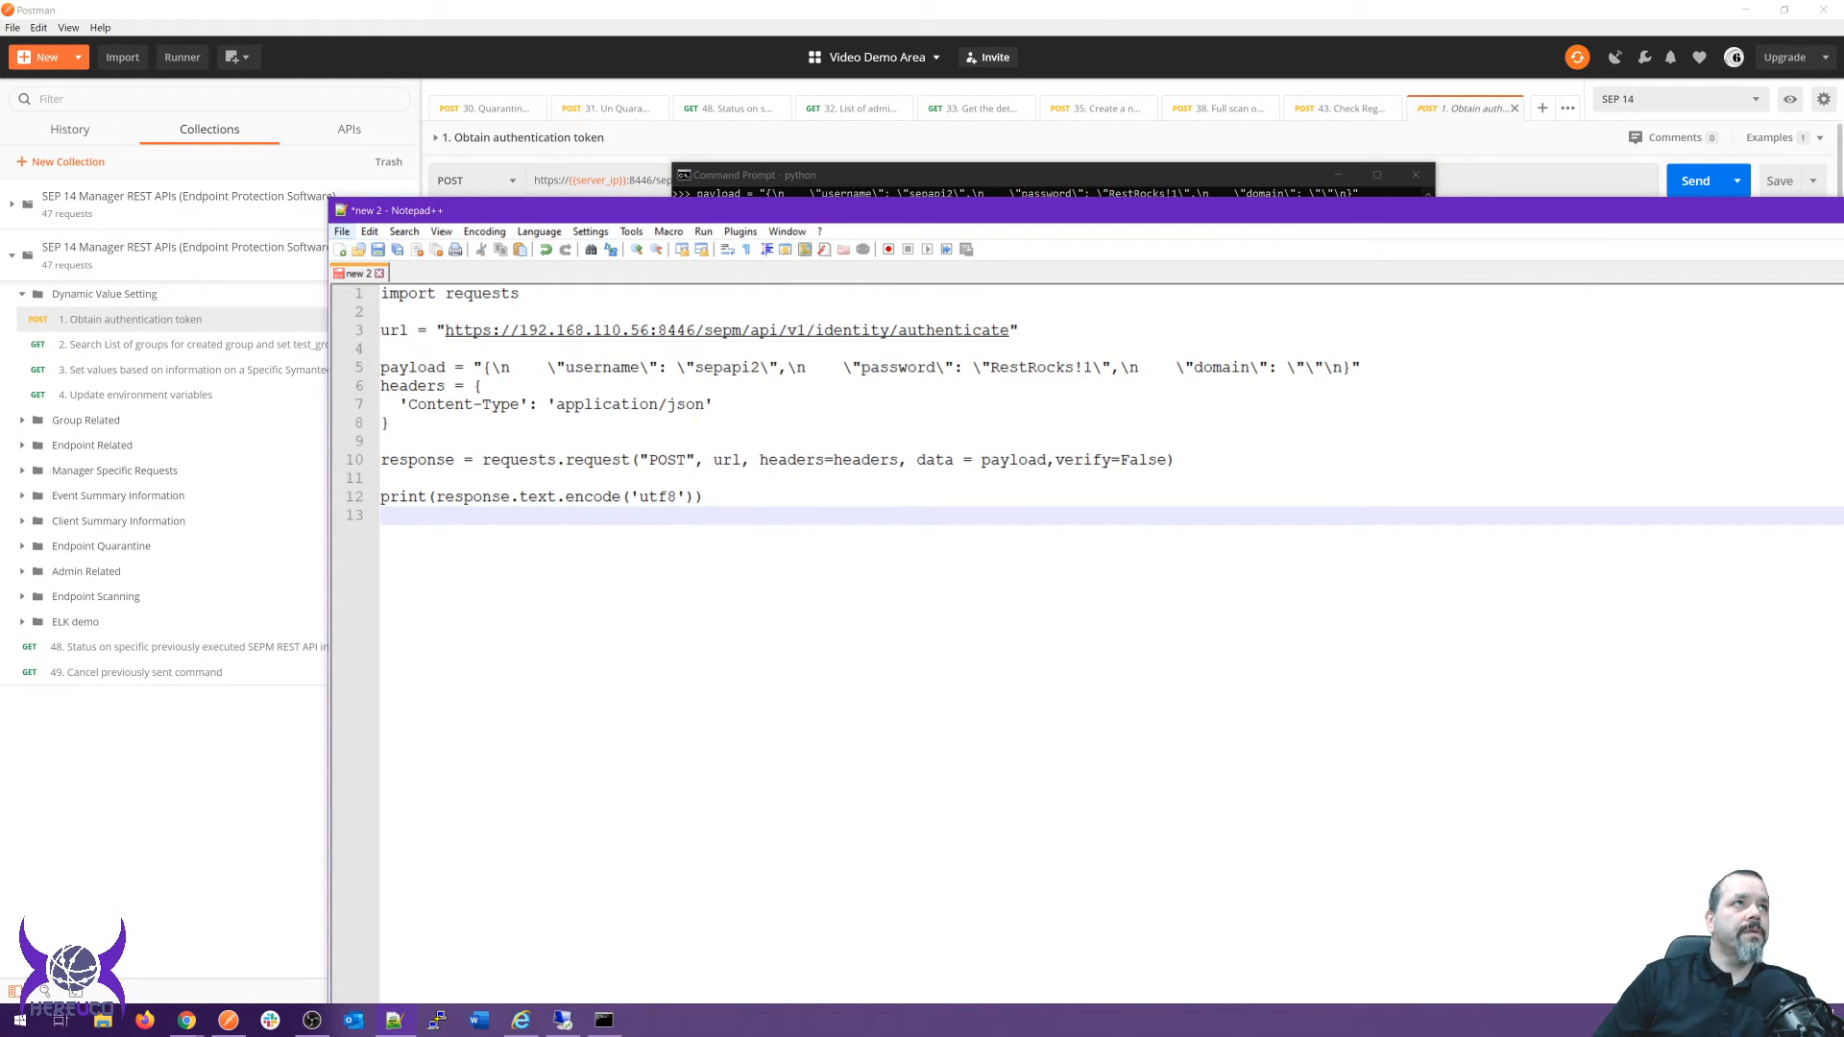
pyautogui.press('Down')
pyautogui.press('Down')
pyautogui.press('Down')
pyautogui.press('Up')
pyautogui.press('Return')
pyautogui.write('c:\\temp')
pyautogui.press('Return')
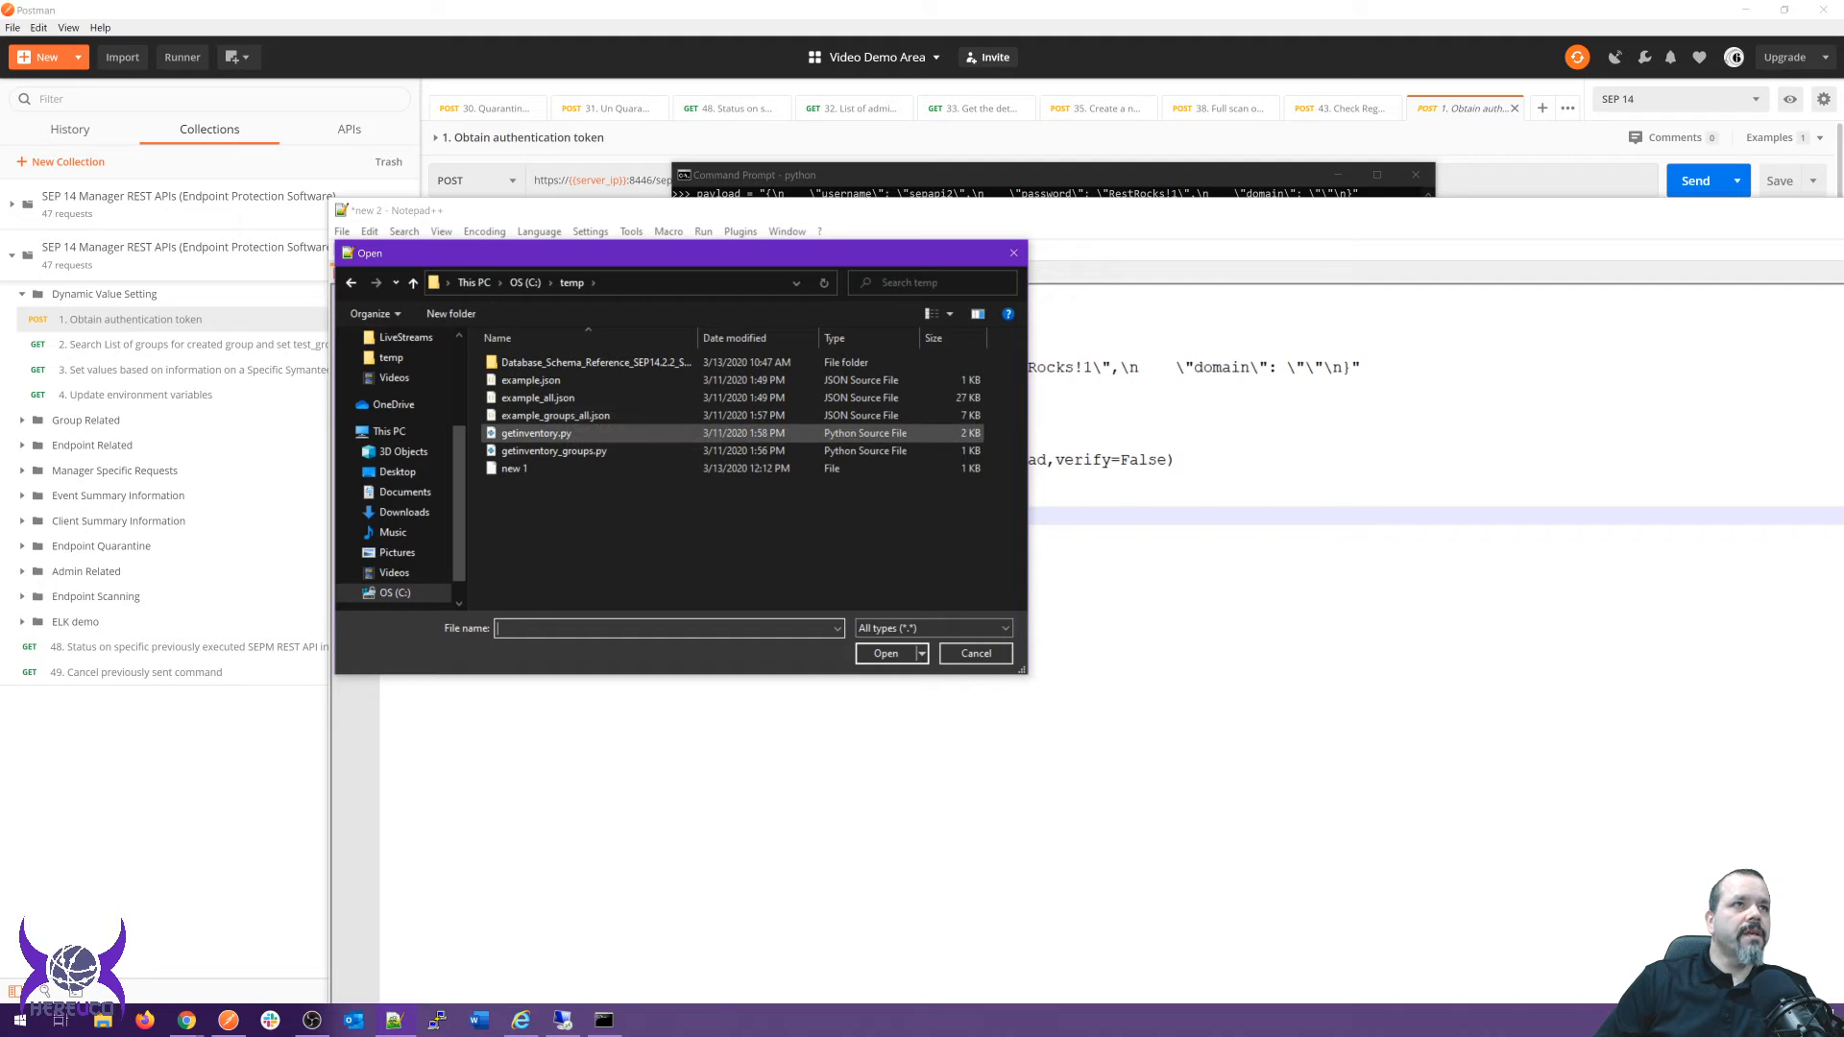
pyautogui.click(566, 433)
pyautogui.doubleClick(566, 433)
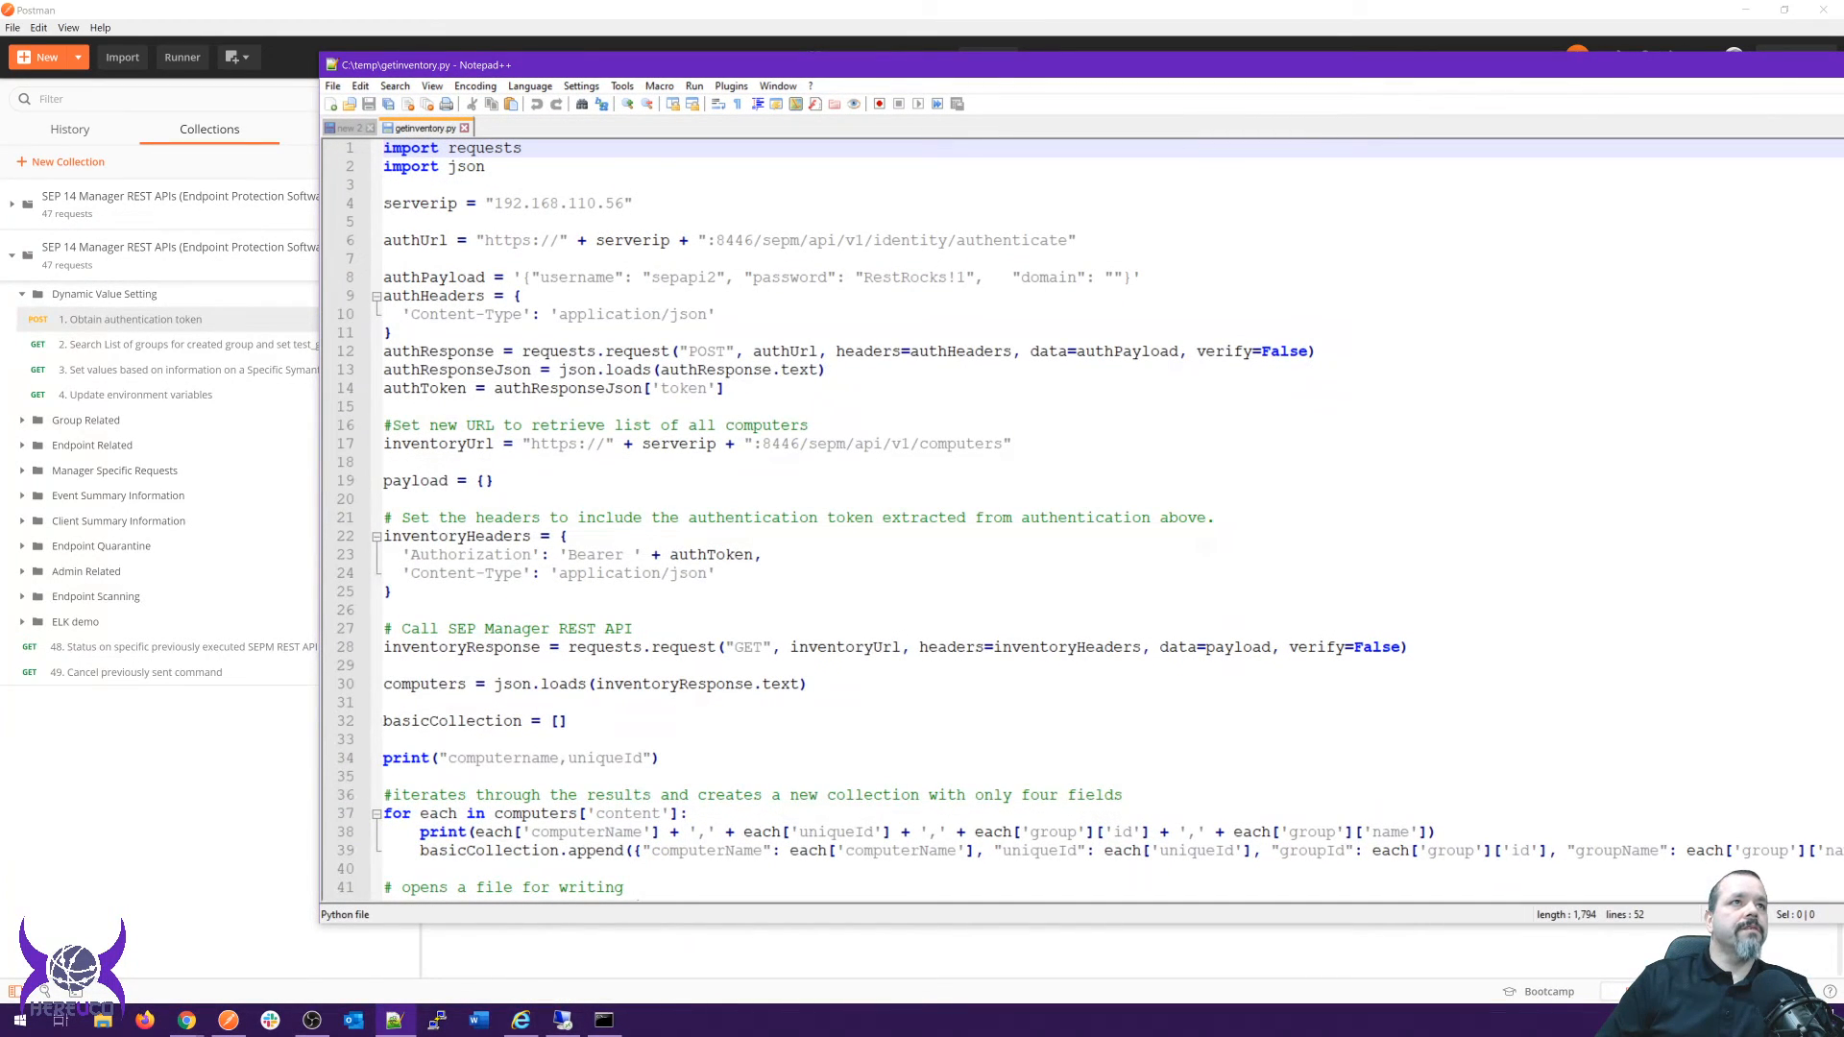
# Examine how getinventory.py uses serverip, the computers URL, the bearer token header and the GET request stored in inventoryResponse.
pyautogui.click(384, 407)
pyautogui.scroll(-4, 385, 407)
pyautogui.scroll(4, 384, 407)
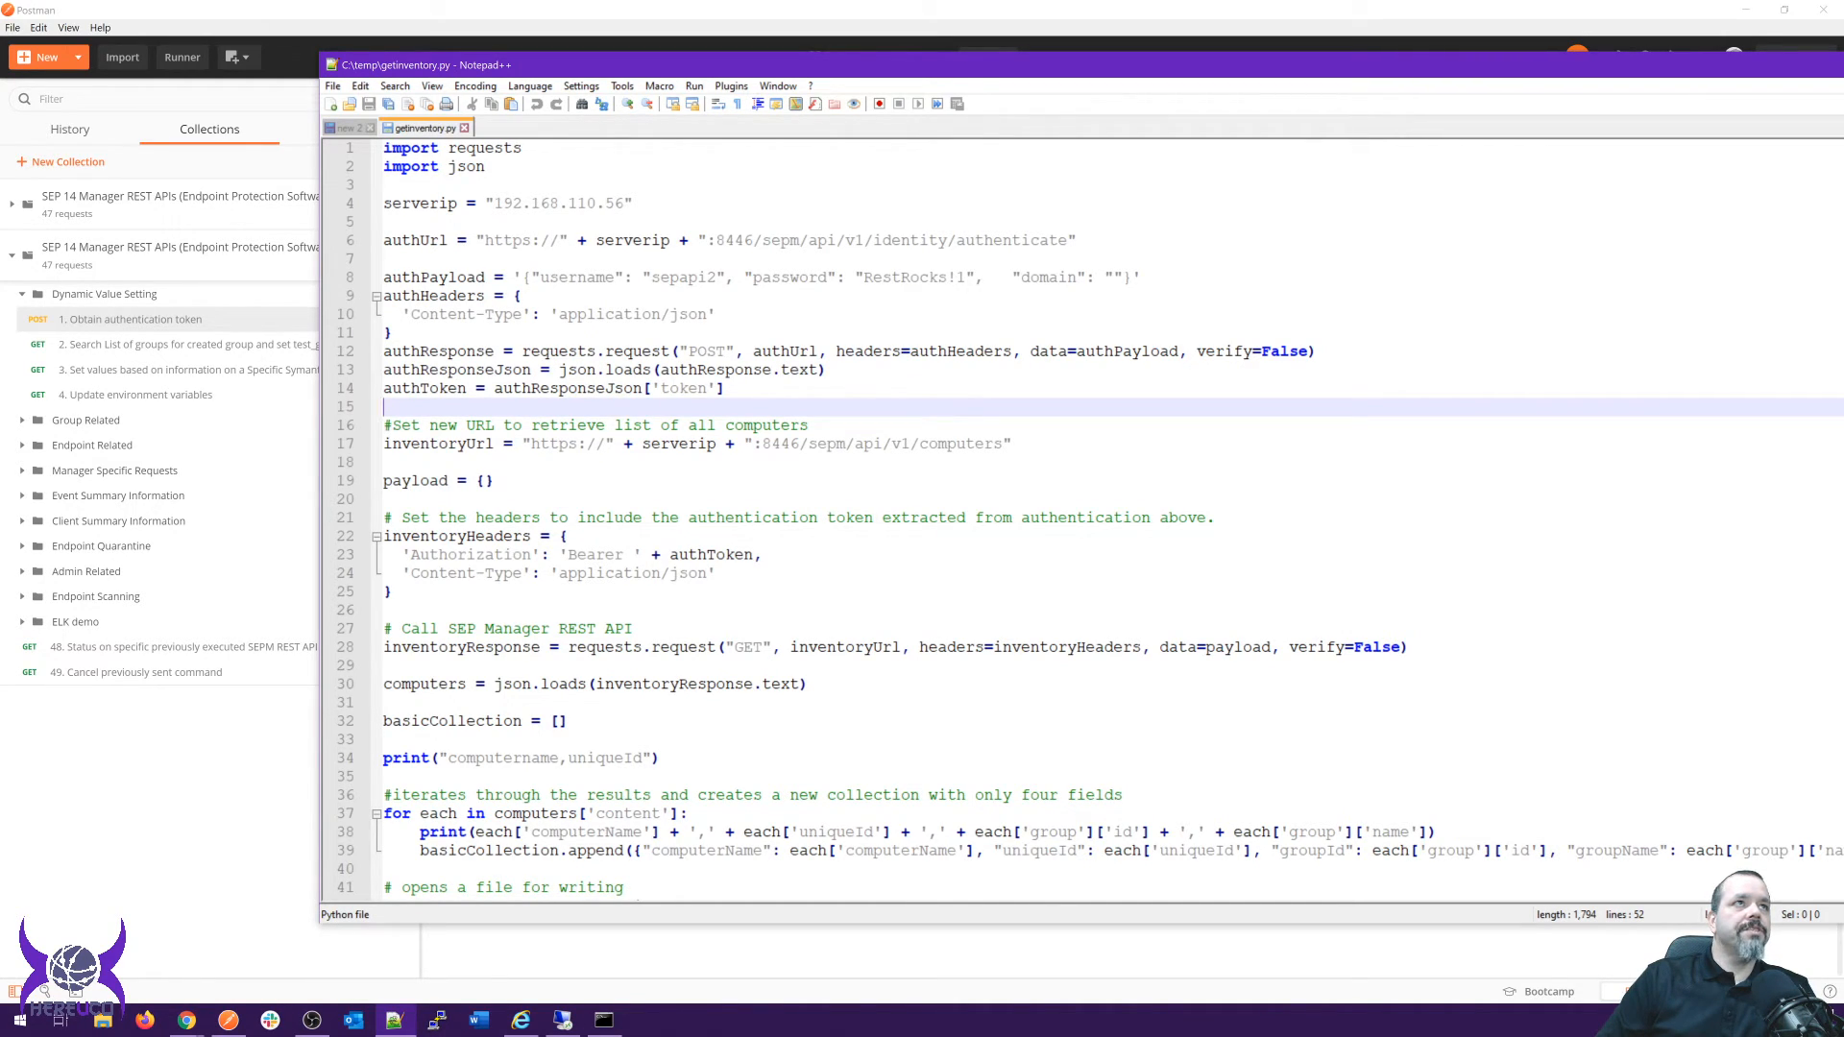
pyautogui.doubleClick(632, 240)
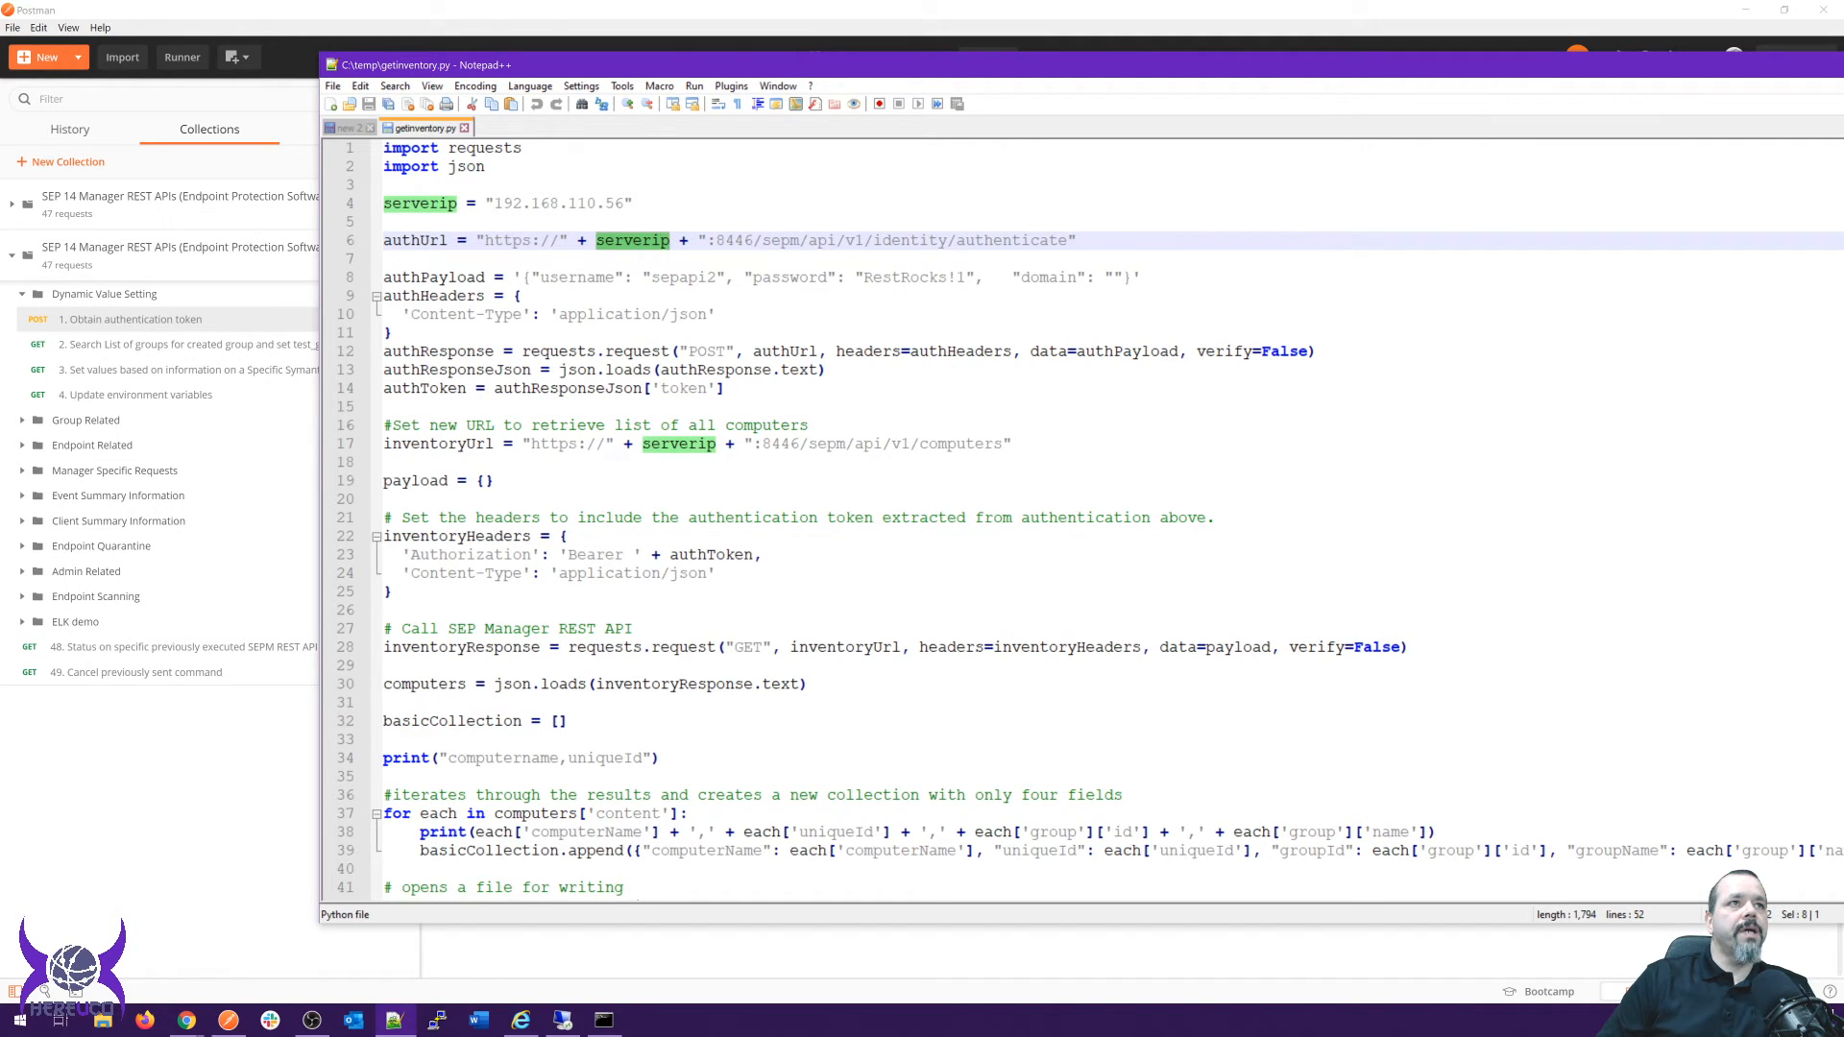
pyautogui.moveTo(1001, 443); pyautogui.dragTo(798, 443)
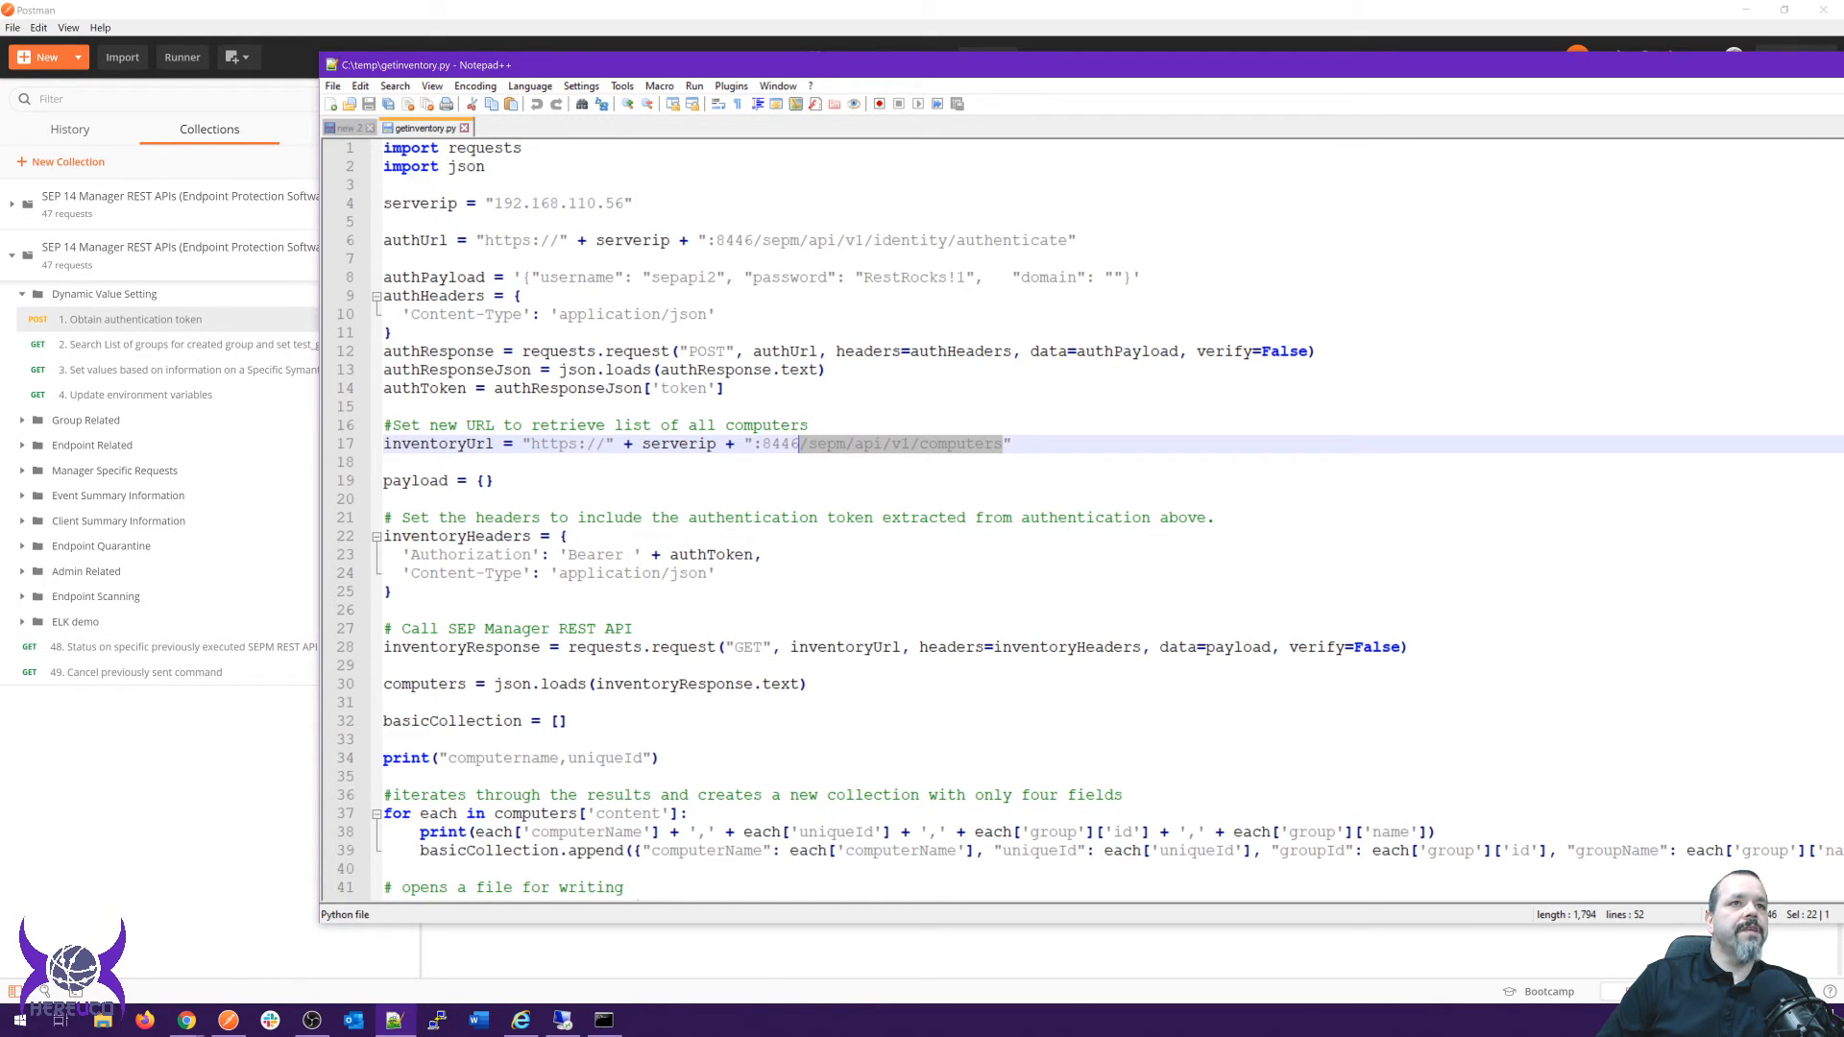
pyautogui.click(708, 555)
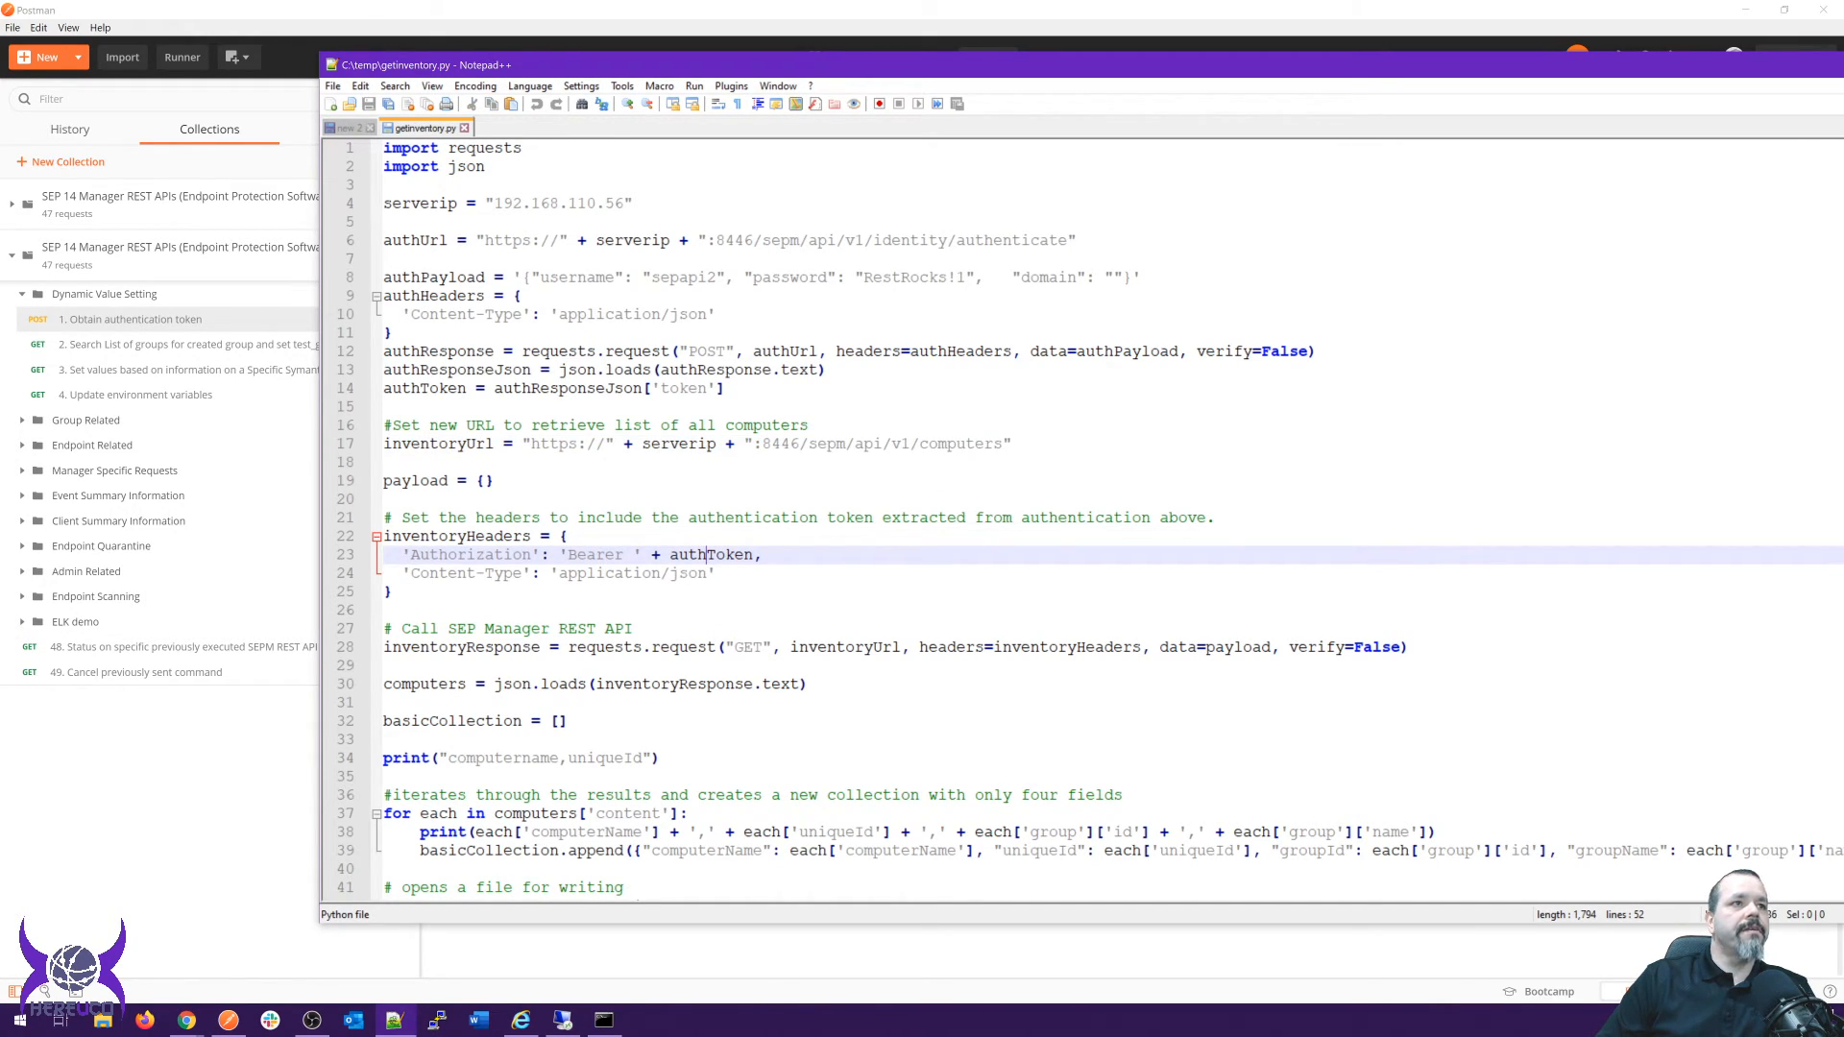
pyautogui.press('Down')
pyautogui.press('Down')
pyautogui.press('Down')
pyautogui.press('Down')
pyautogui.press('Down')
pyautogui.press('Home')
pyautogui.hotkey('shift', 'End')
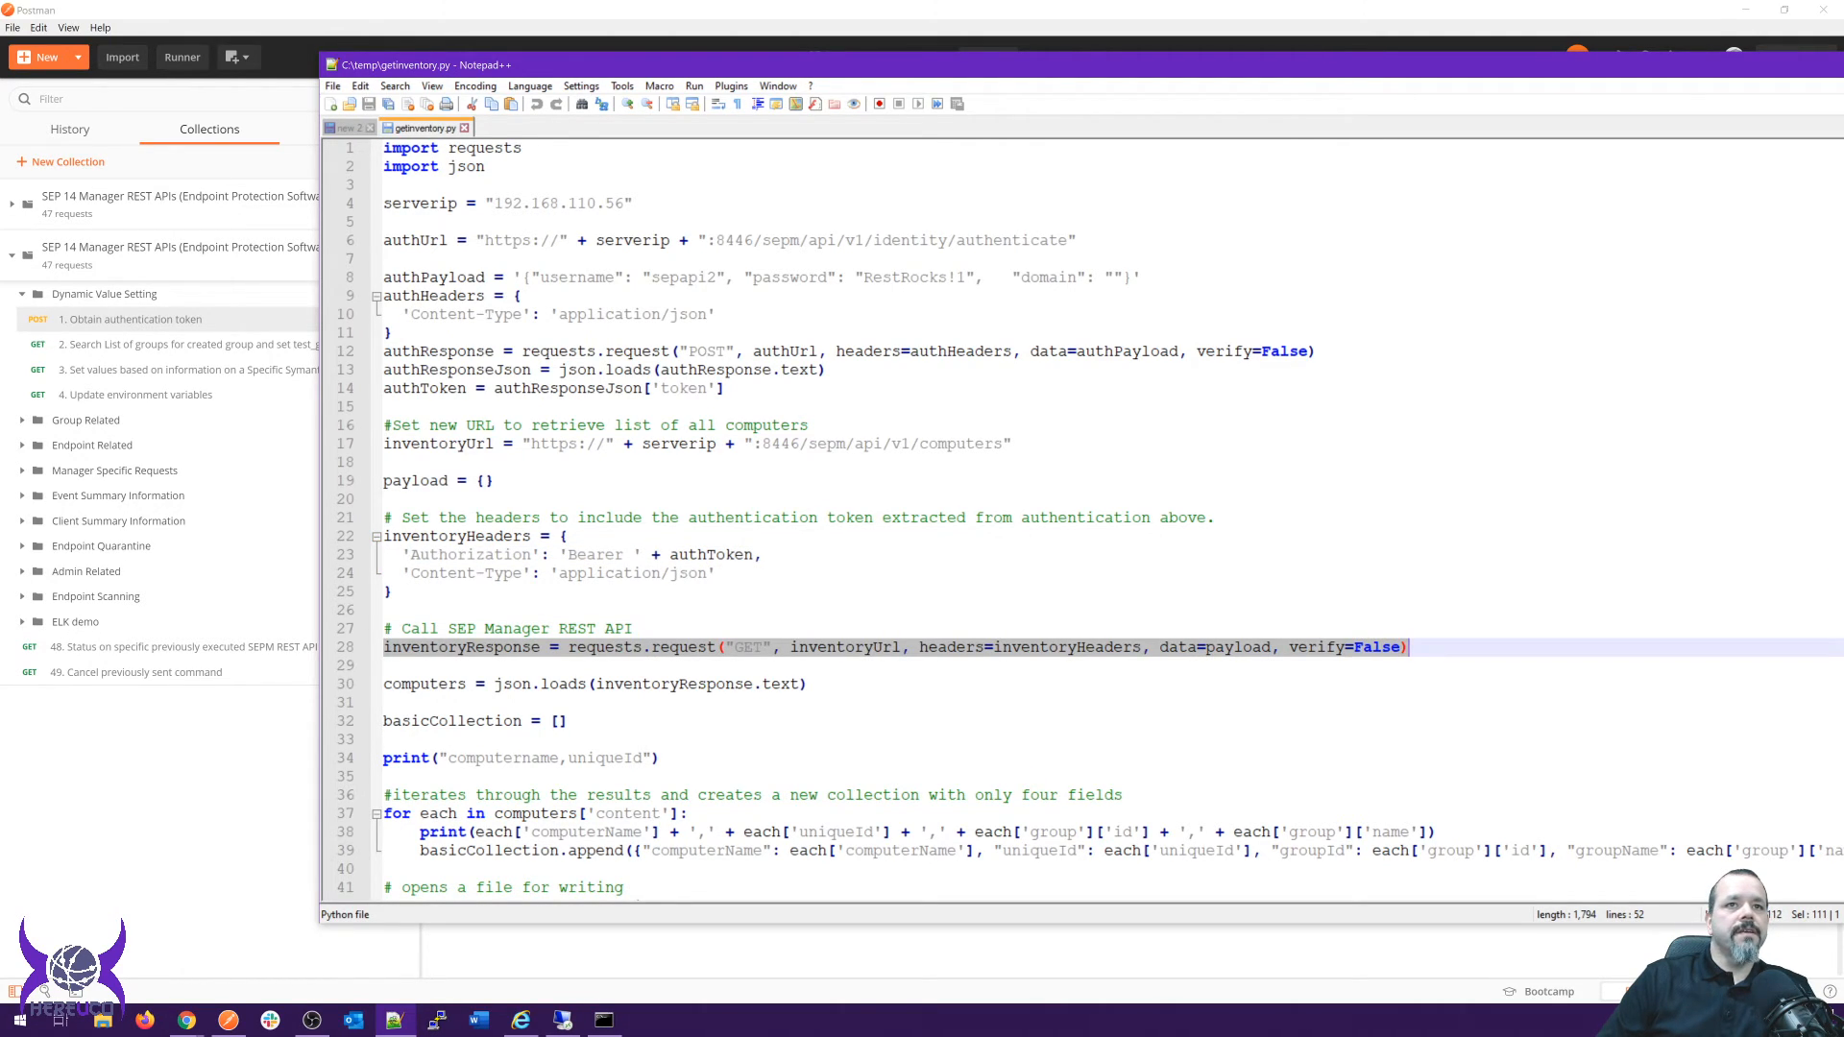
pyautogui.doubleClick(461, 647)
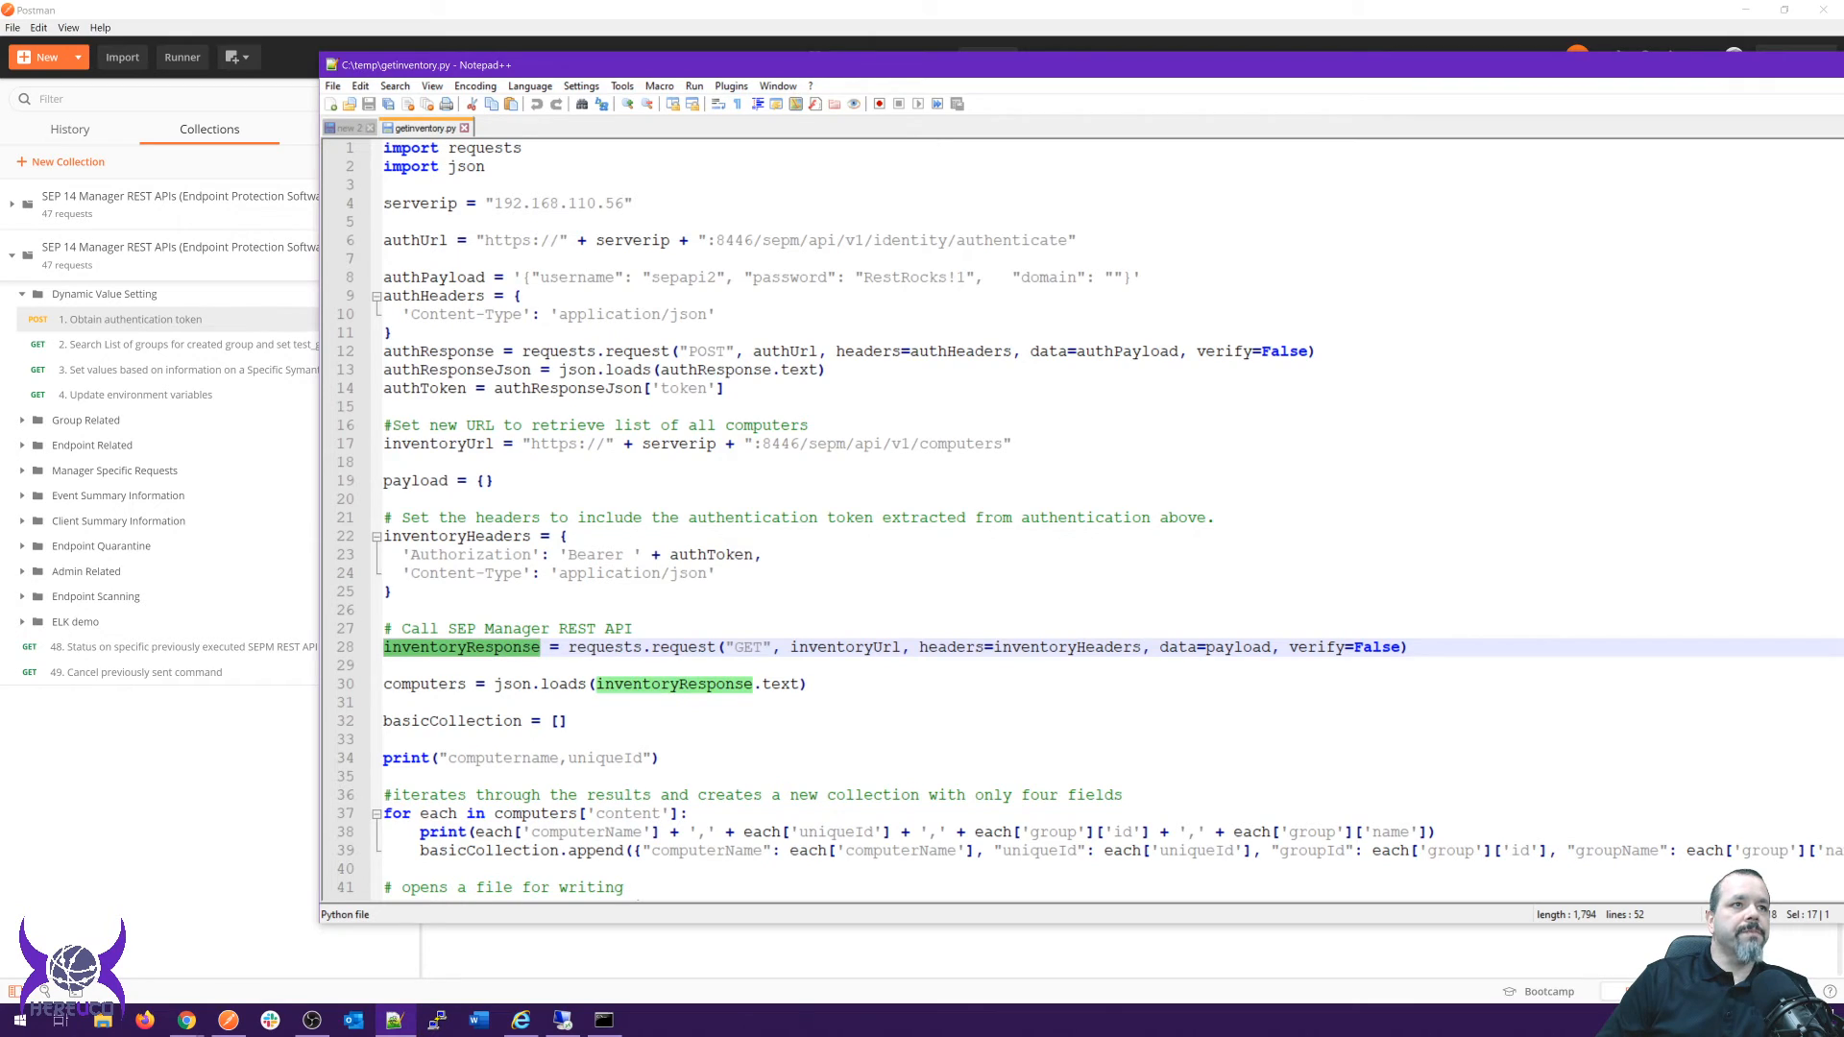
# Examine how the script loads computers, prints and collects each computer's fields, and opens example.json for writing.
pyautogui.scroll(-2, 1082, 519)
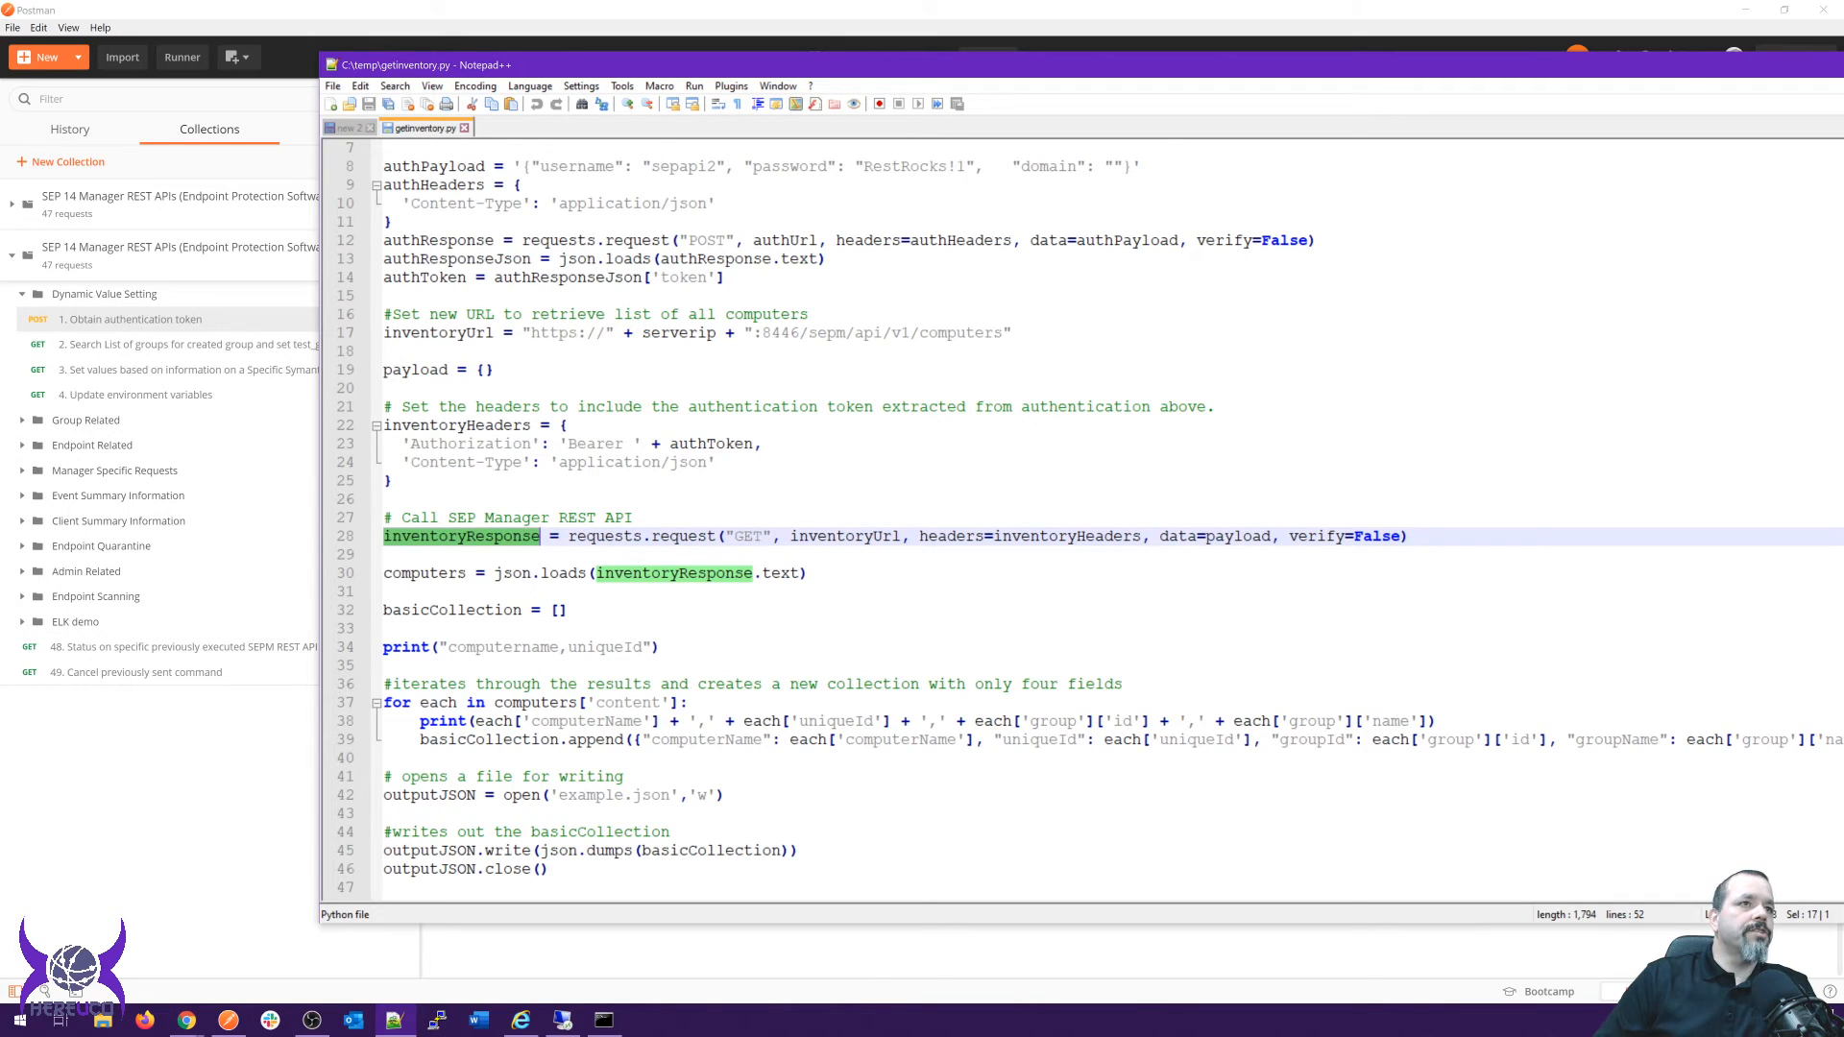
pyautogui.doubleClick(425, 573)
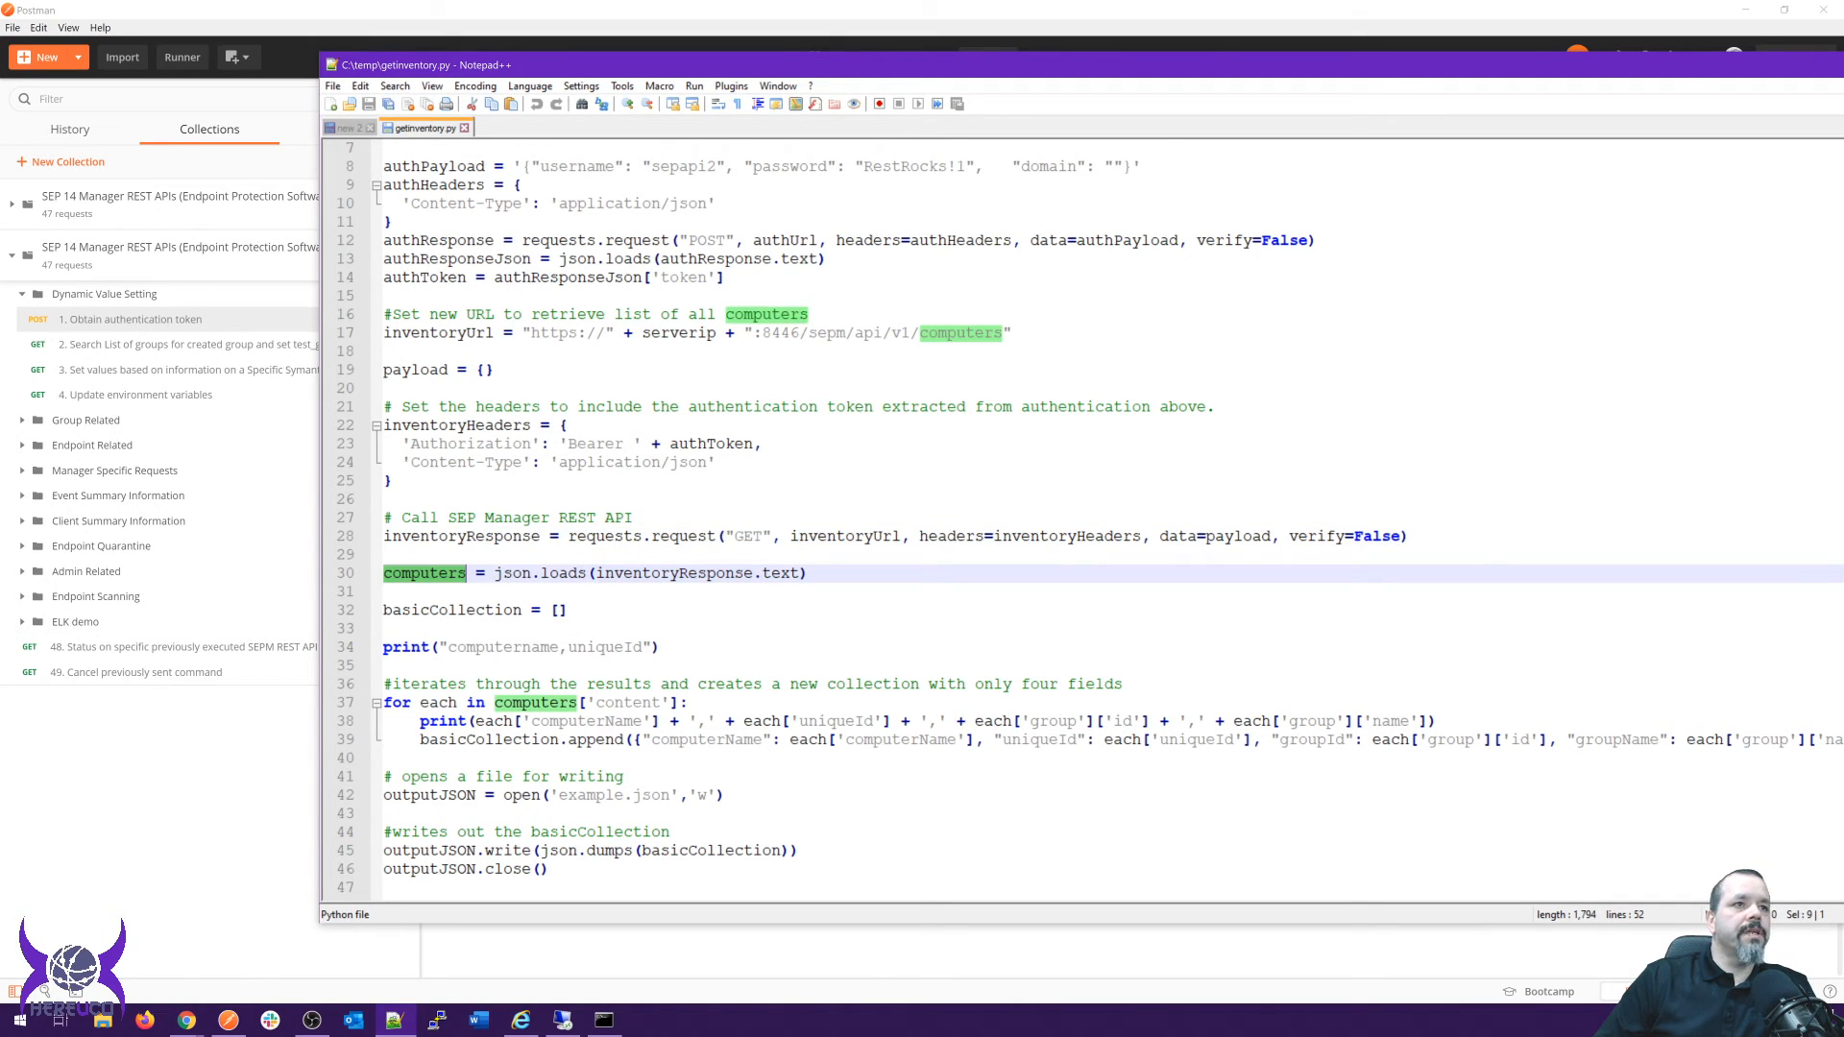
pyautogui.scroll(-2, 1090, 522)
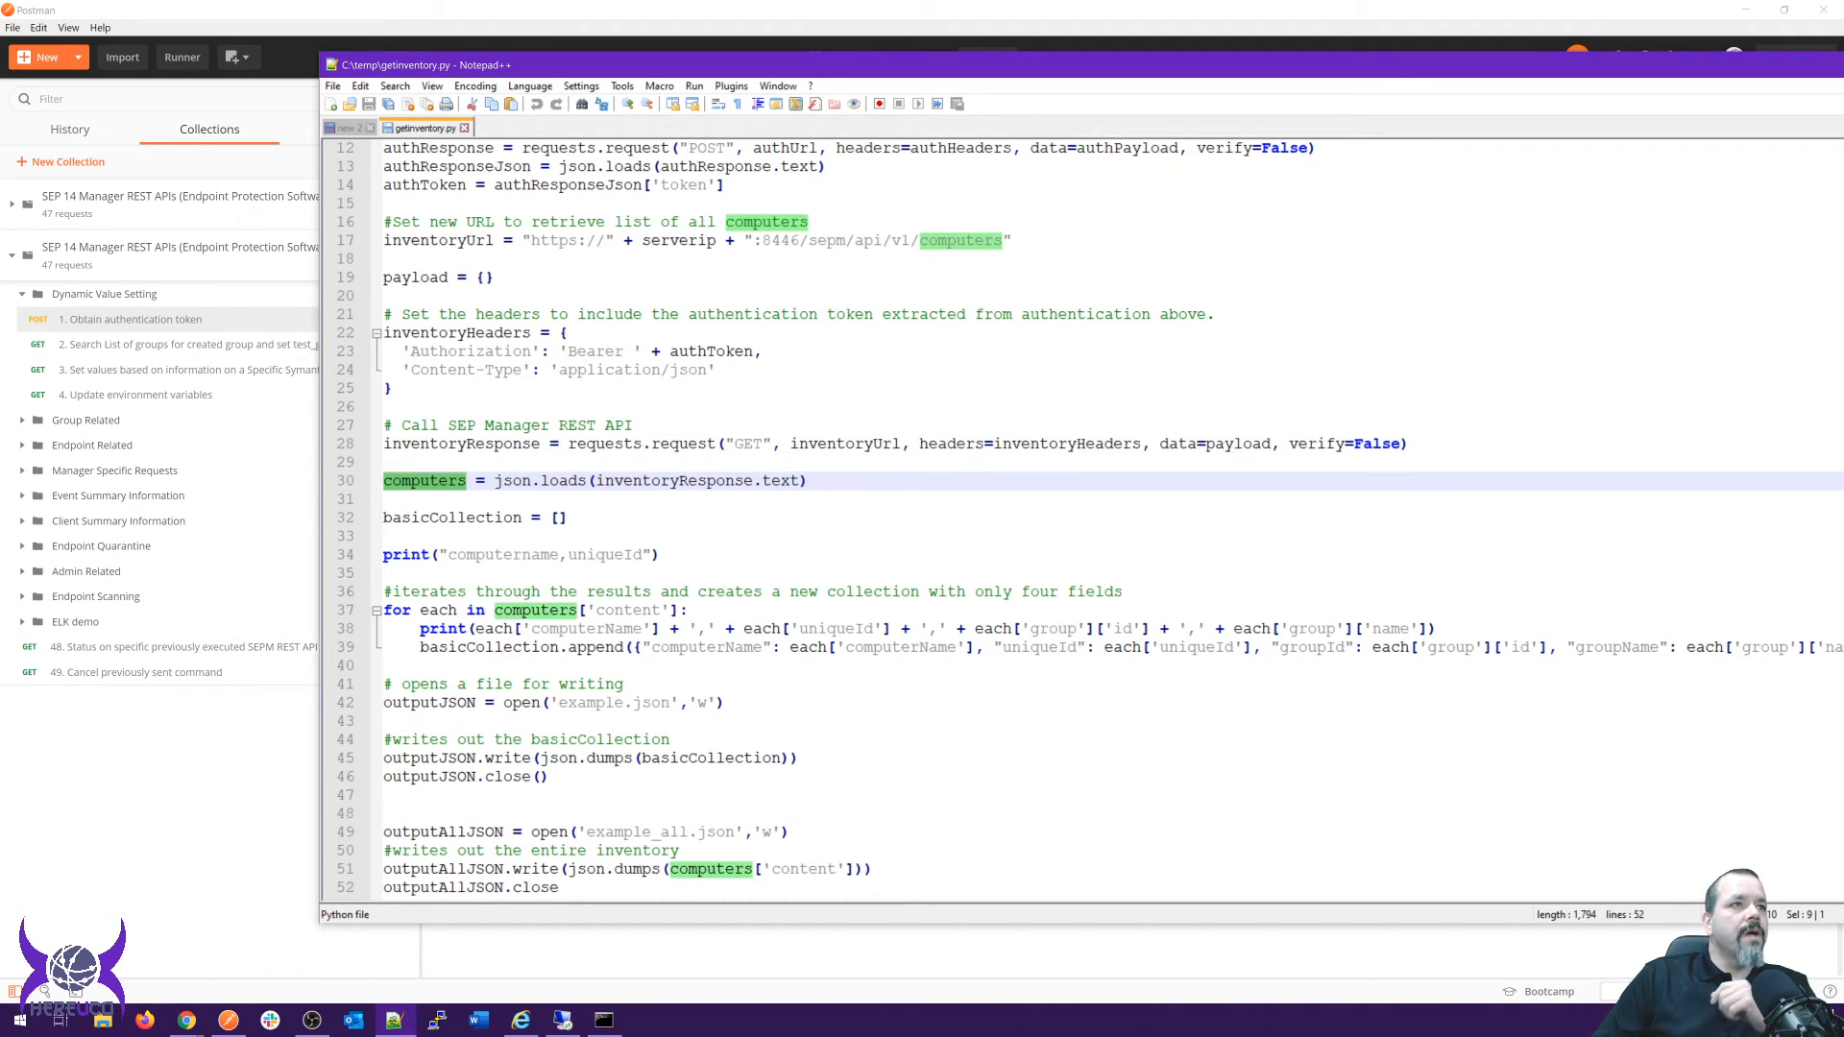
pyautogui.moveTo(420, 629); pyautogui.dragTo(384, 646)
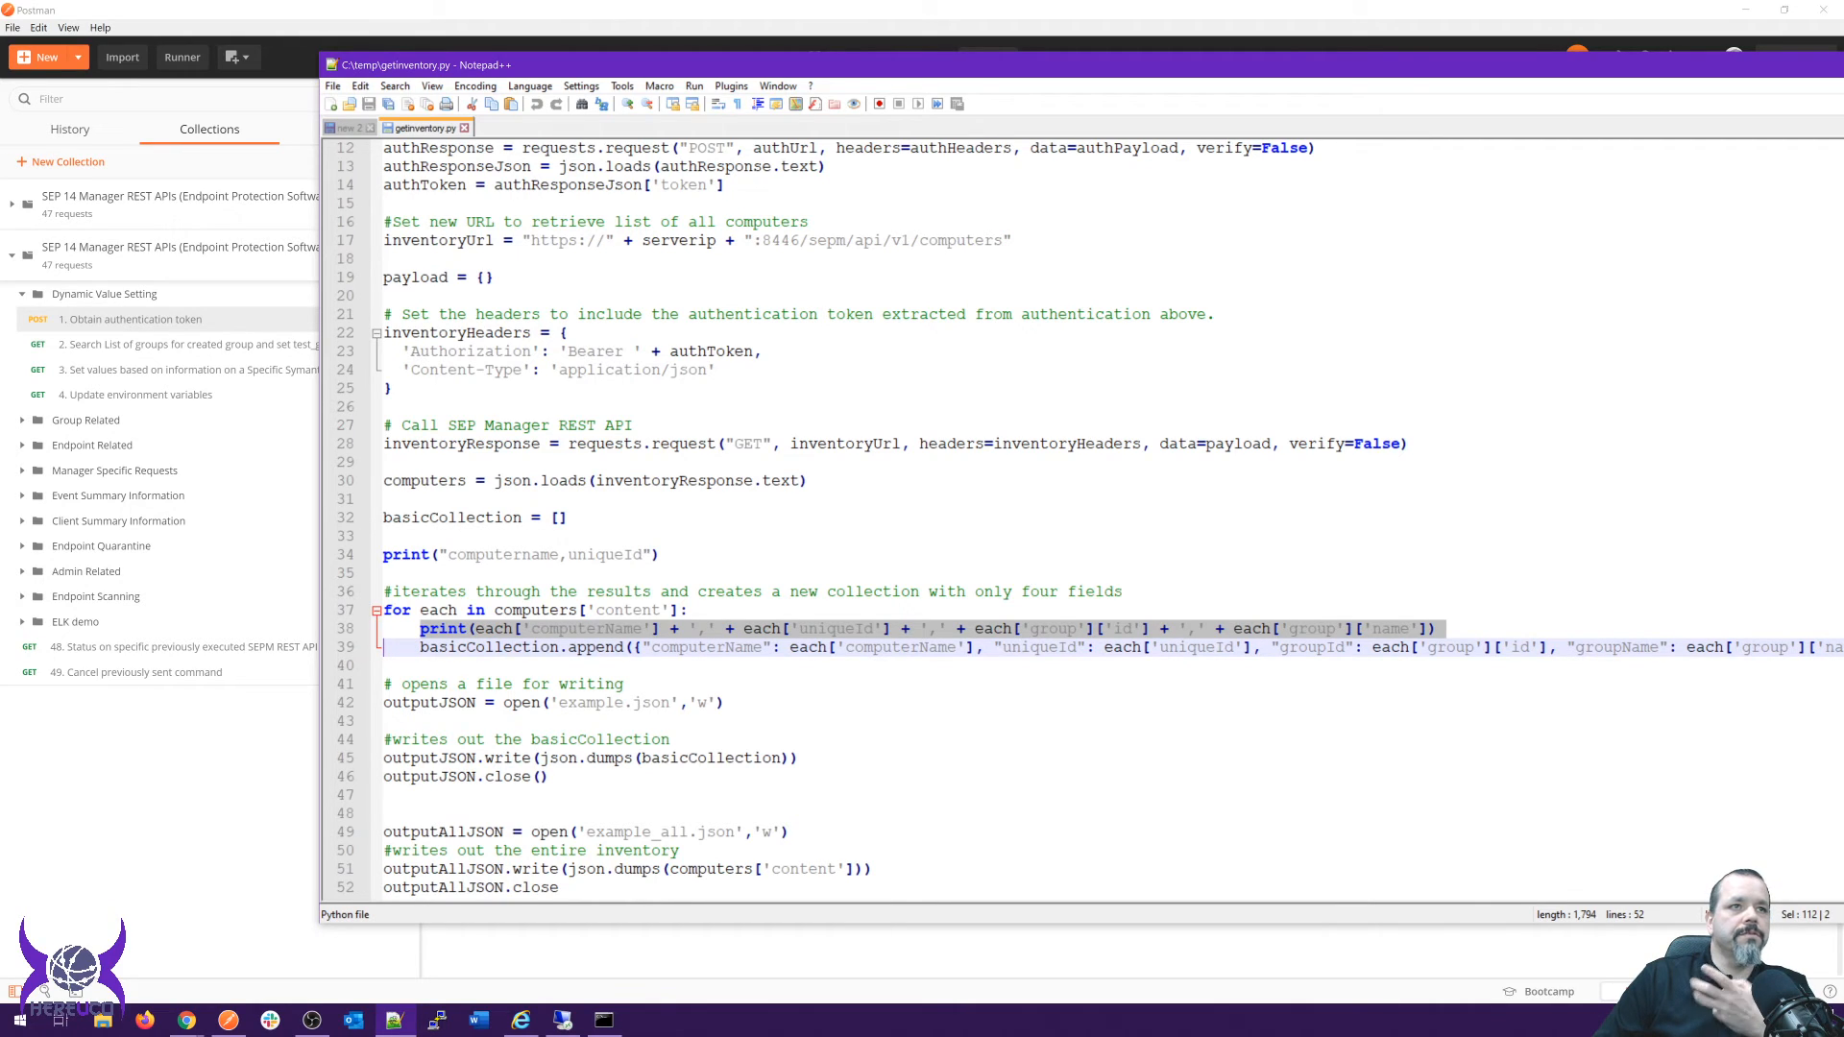
pyautogui.click(495, 646)
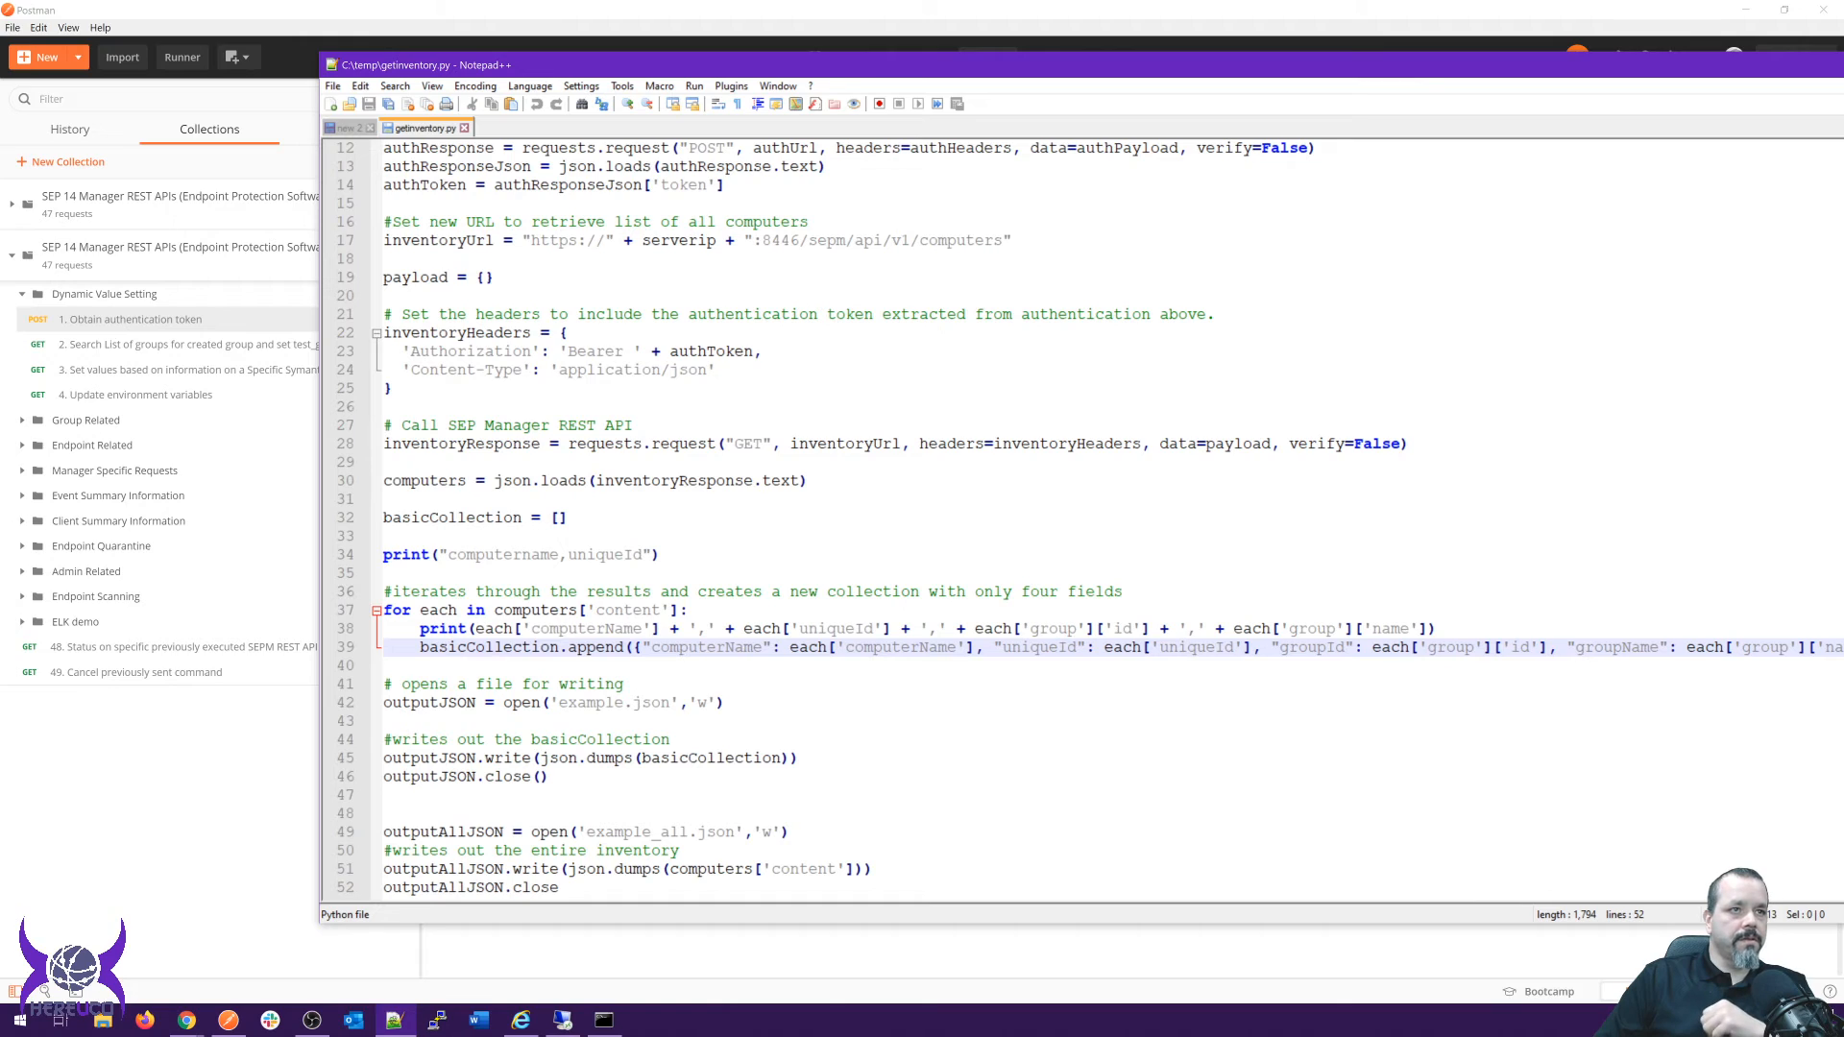
pyautogui.moveTo(725, 702); pyautogui.dragTo(383, 702)
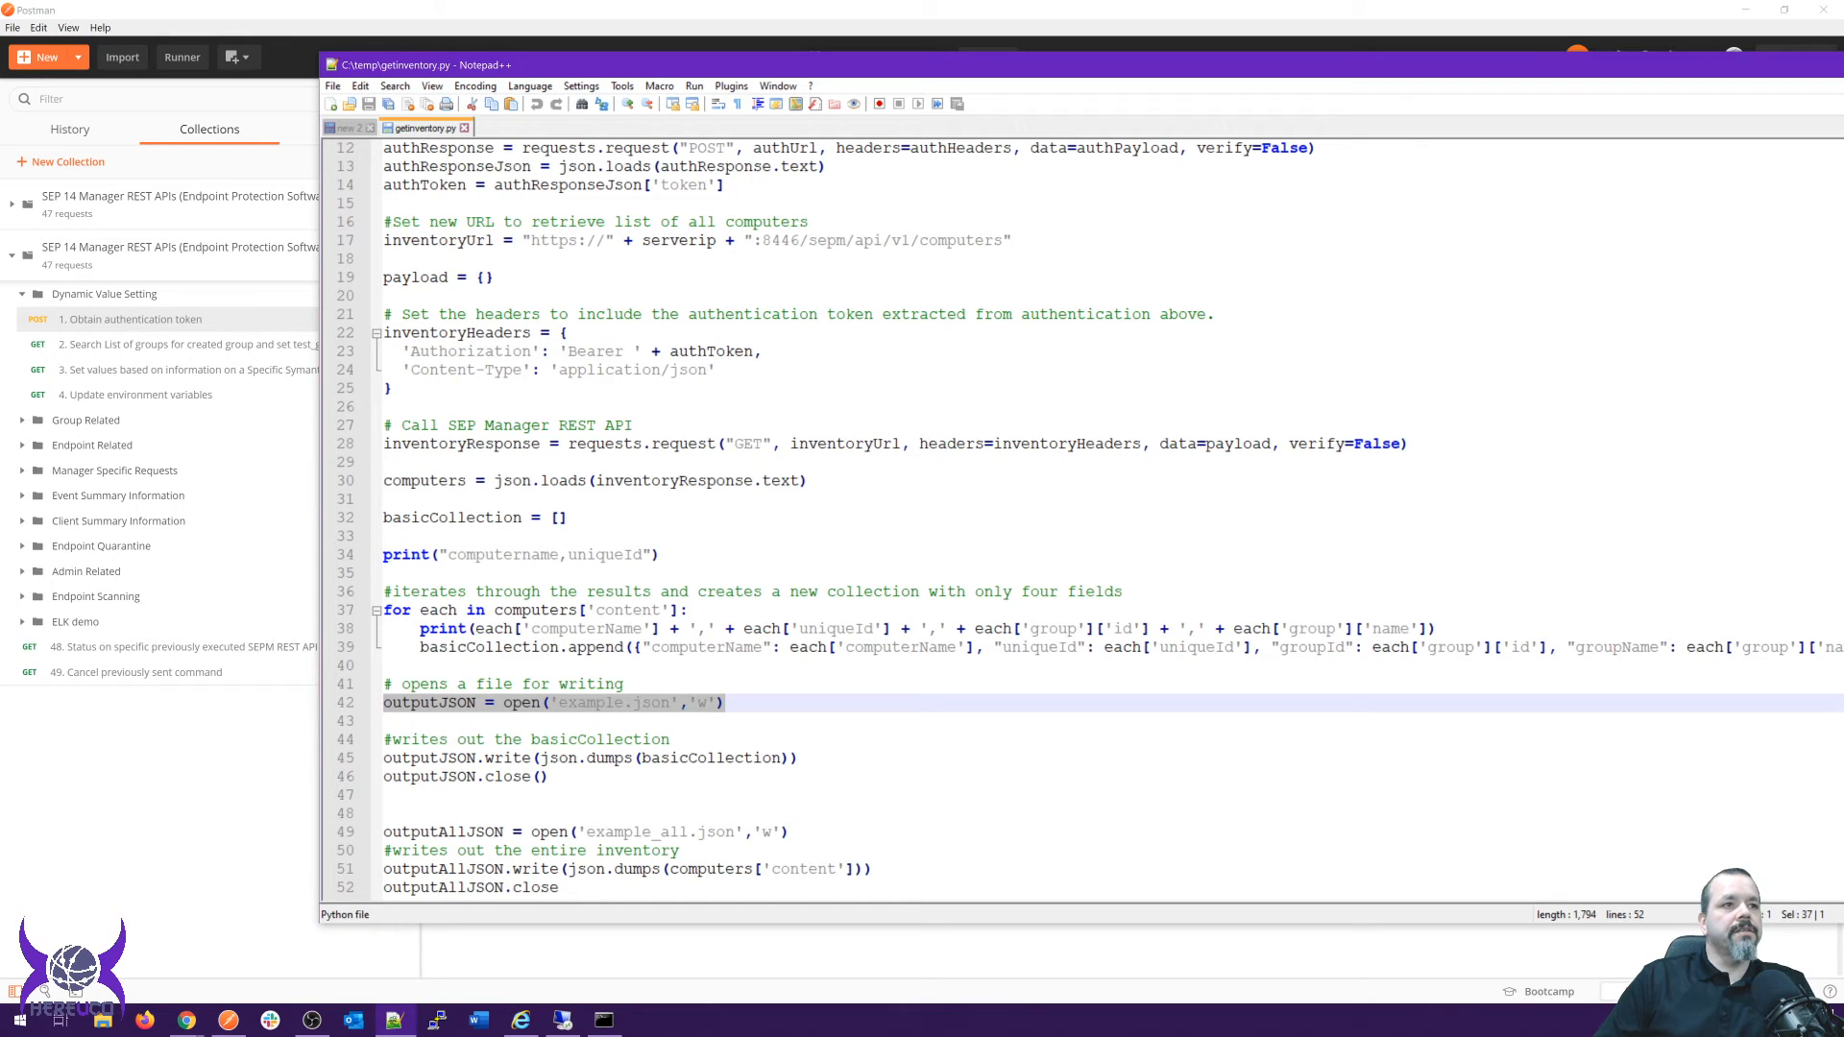
# Switch to the Command Prompt, exit the Python interpreter with exit(), and change to the c:\temp directory.
pyautogui.click(384, 572)
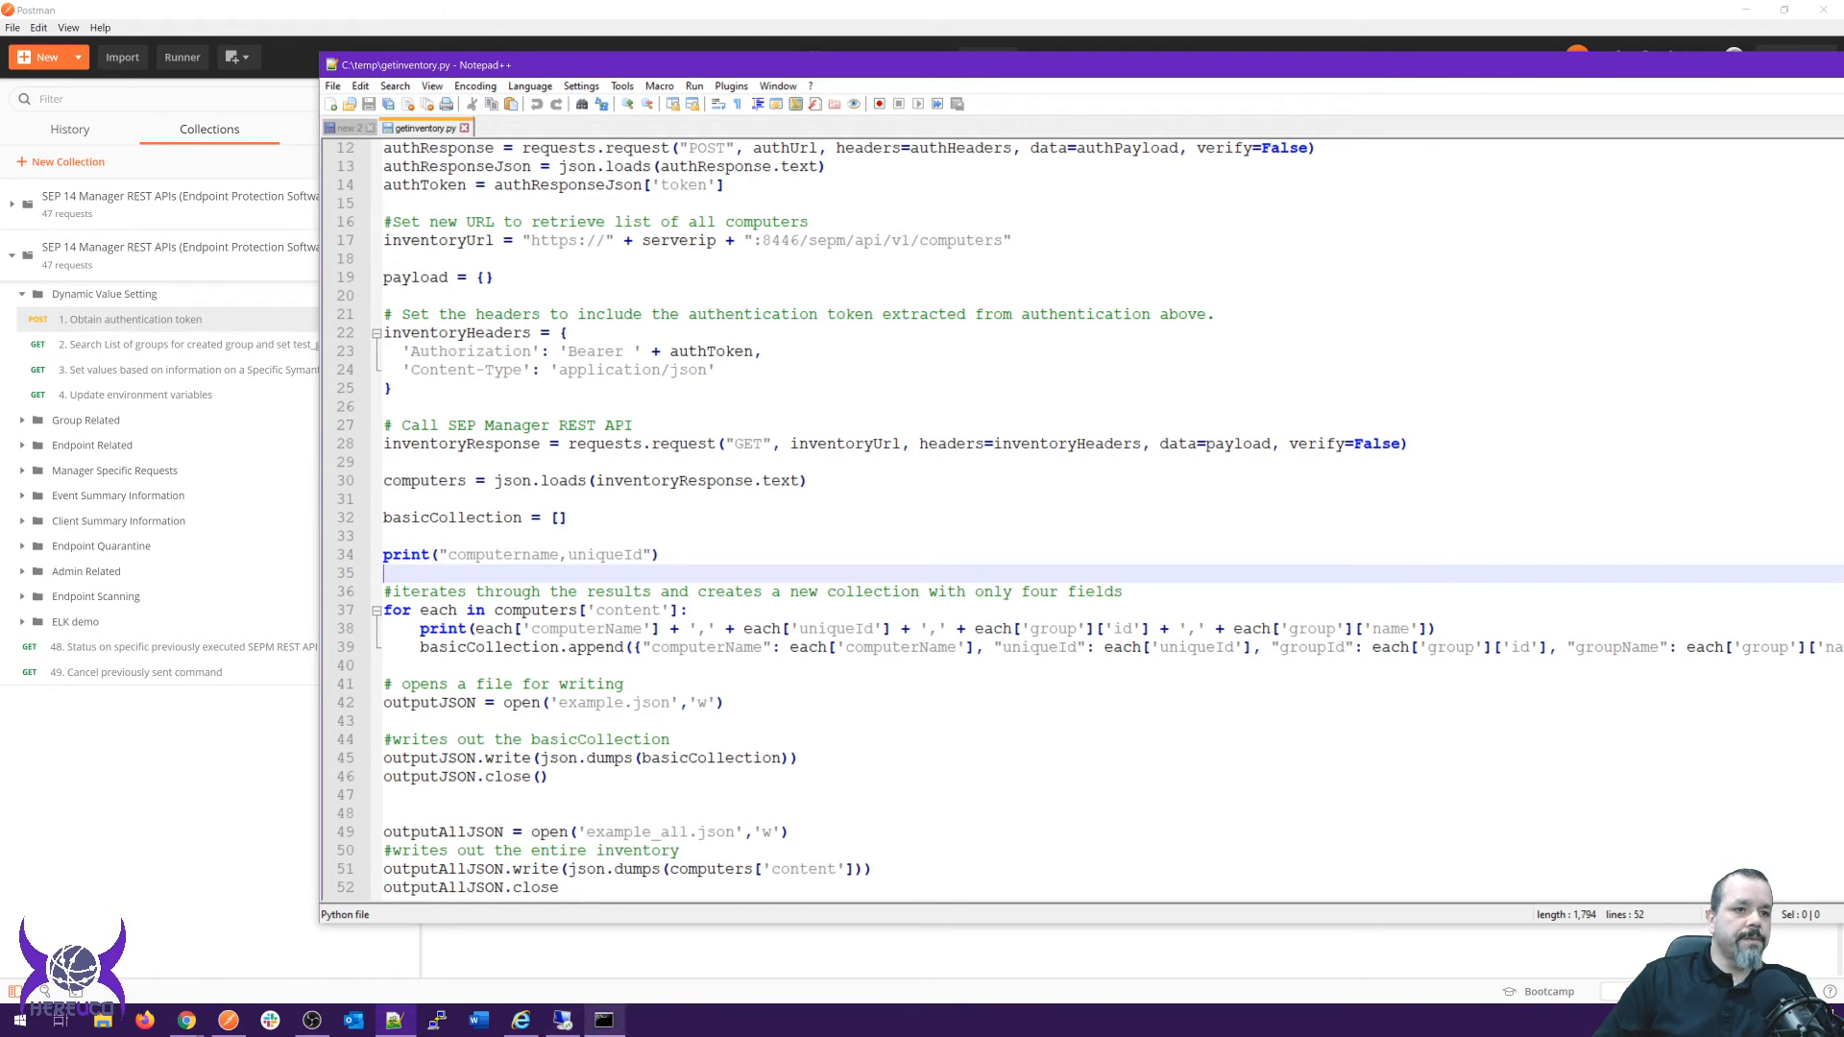
pyautogui.click(604, 1020)
pyautogui.write('exi')
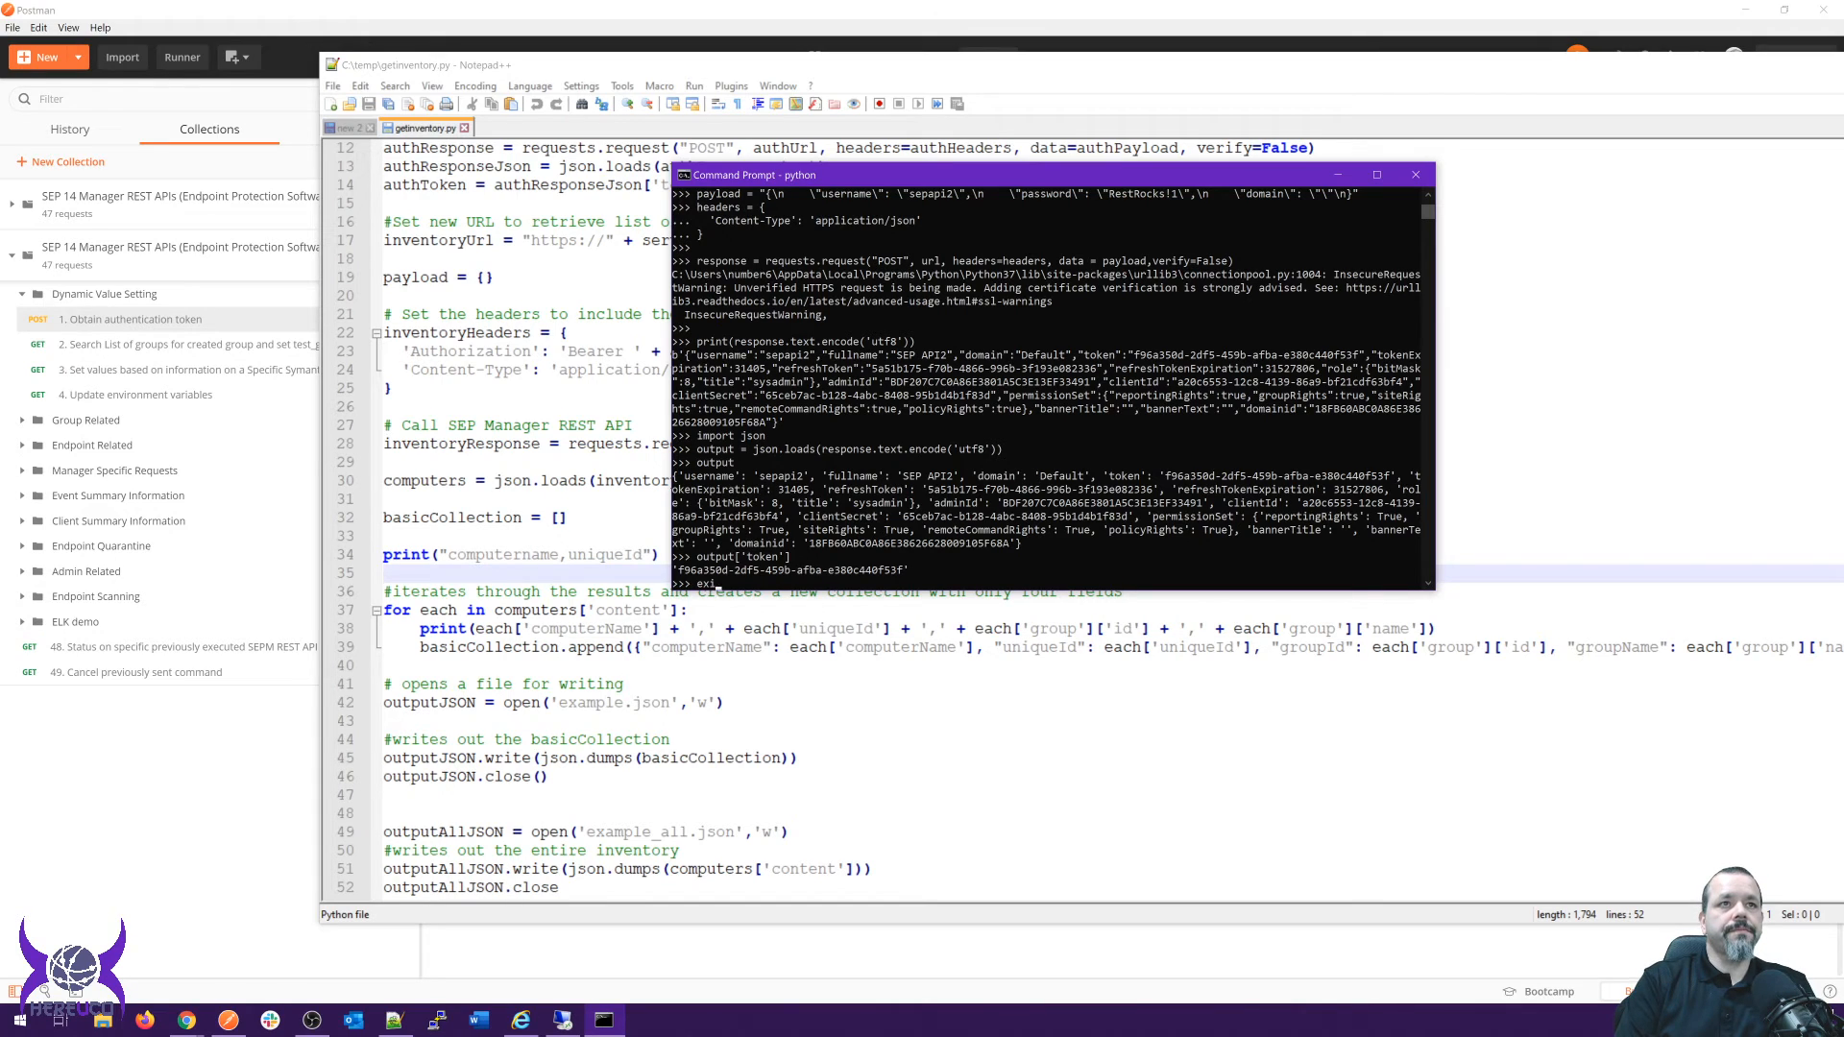
pyautogui.write('t()')
pyautogui.press('Return')
pyautogui.write('cd\\')
pyautogui.press('Return')
pyautogui.write('cd temp')
pyautogui.press('Return')
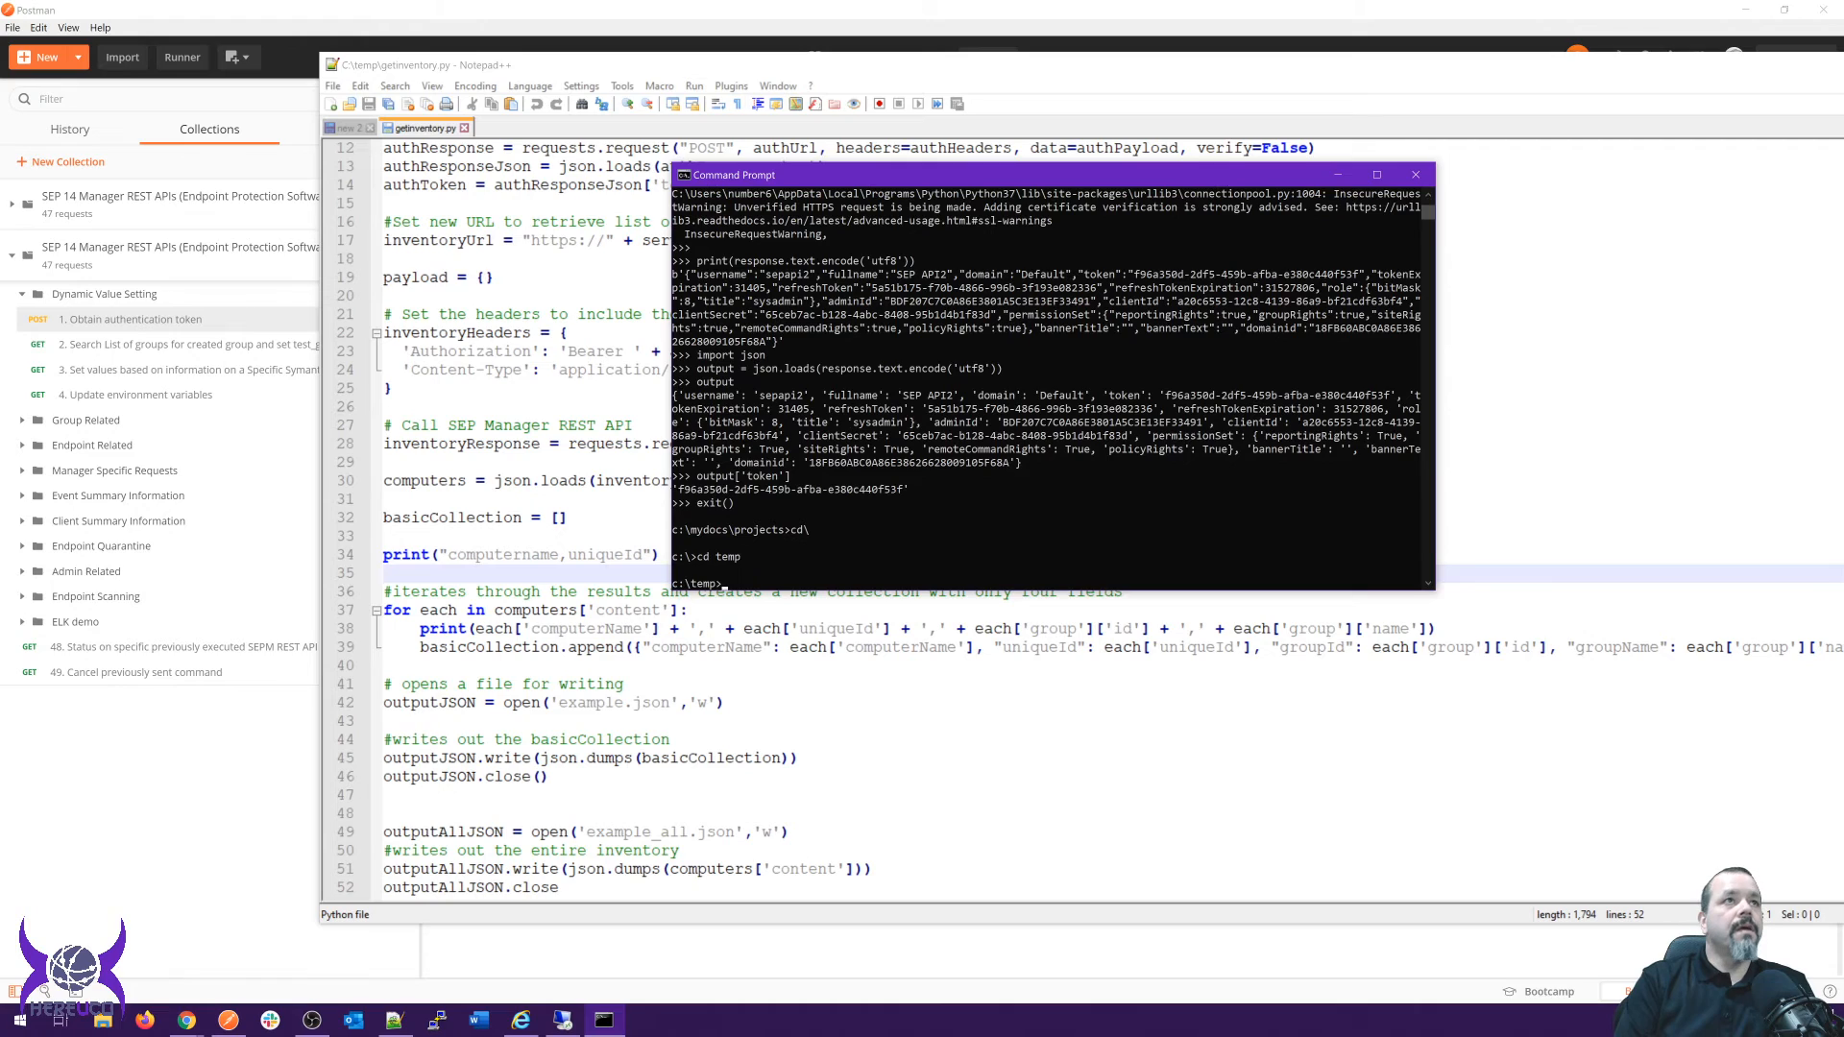
pyautogui.write('python getinventory.p')
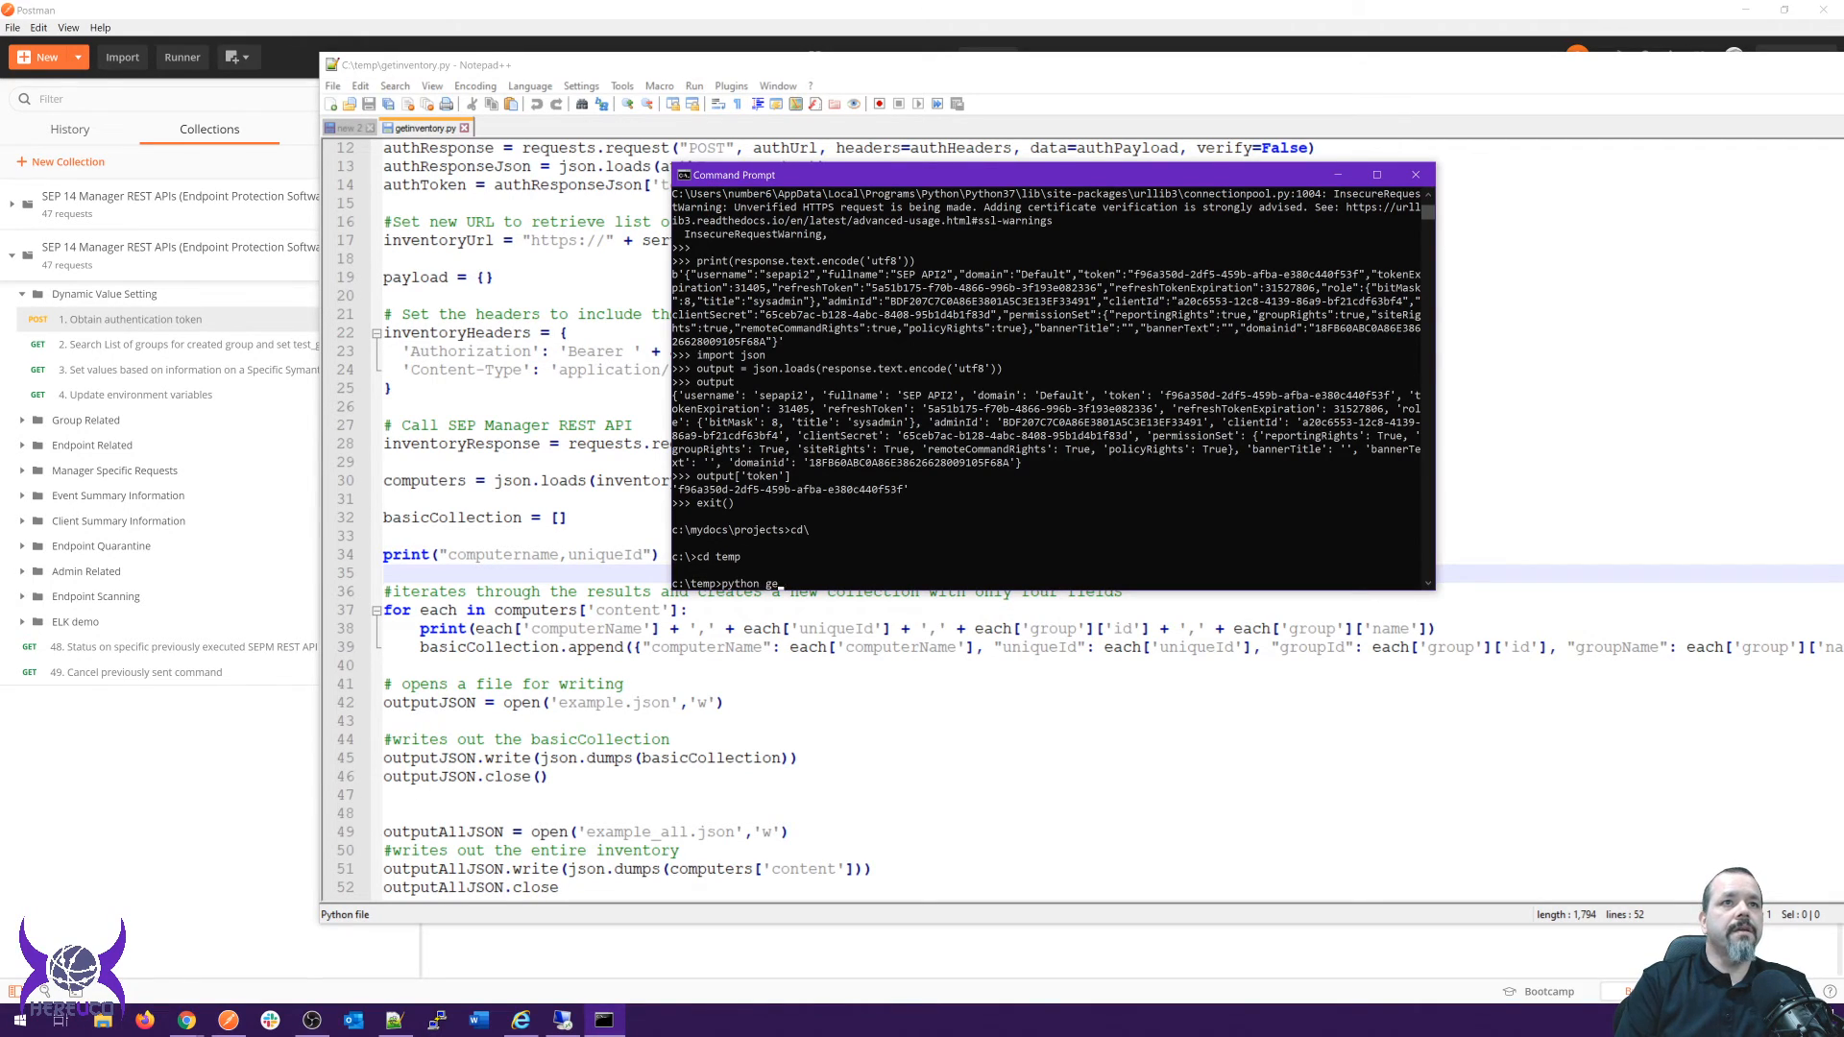
pyautogui.press('BackSpace')
pyautogui.press('BackSpace')
pyautogui.press('BackSpace')
pyautogui.press('BackSpace')
pyautogui.press('BackSpace')
pyautogui.press('BackSpace')
pyautogui.press('BackSpace')
pyautogui.press('BackSpace')
pyautogui.press('BackSpace')
pyautogui.press('BackSpace')
pyautogui.press('BackSpace')
pyautogui.press('BackSpace')
pyautogui.press('BackSpace')
pyautogui.press('BackSpace')
pyautogui.press('BackSpace')
pyautogui.press('BackSpace')
pyautogui.press('BackSpace')
pyautogui.press('BackSpace')
pyautogui.press('BackSpace')
pyautogui.press('BackSpace')
# Delete all *.json files from c:\temp, listing the directory before and after the deletion.
pyautogui.write('dir')
pyautogui.press('Return')
pyautogui.write('del *')
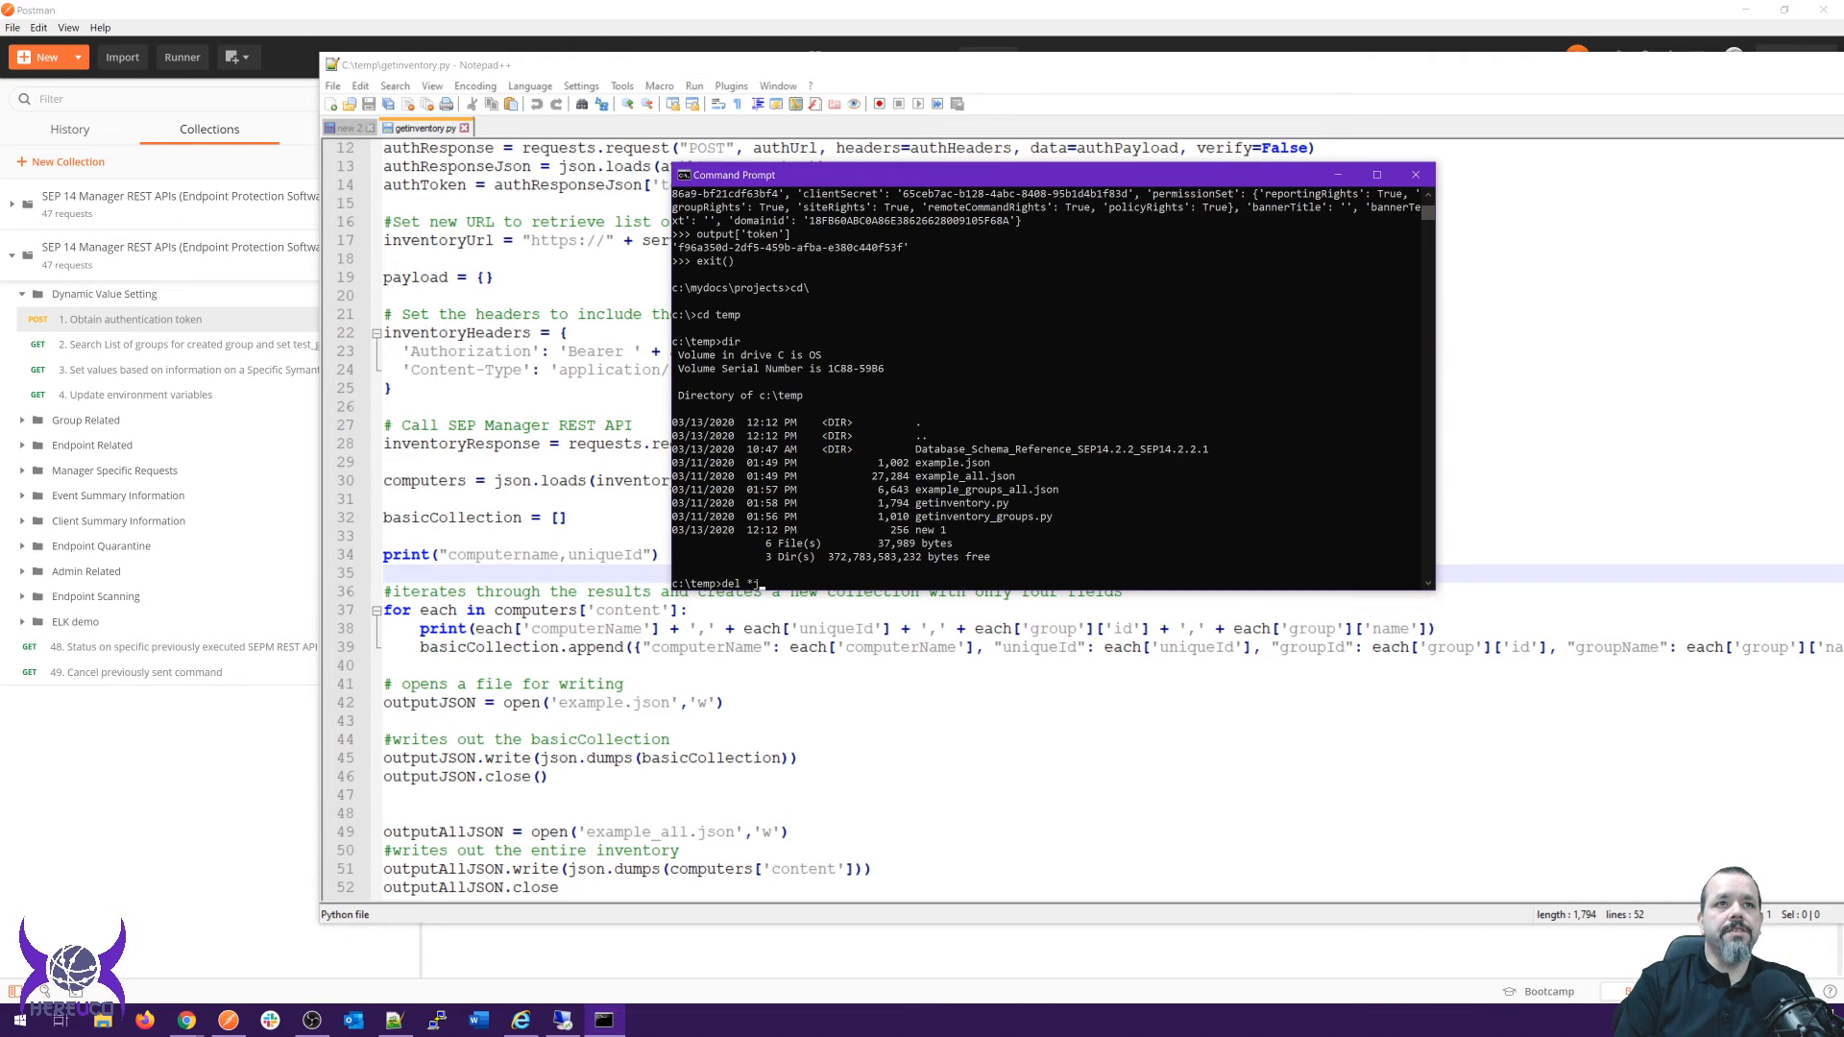
pyautogui.write('.json')
pyautogui.press('Return')
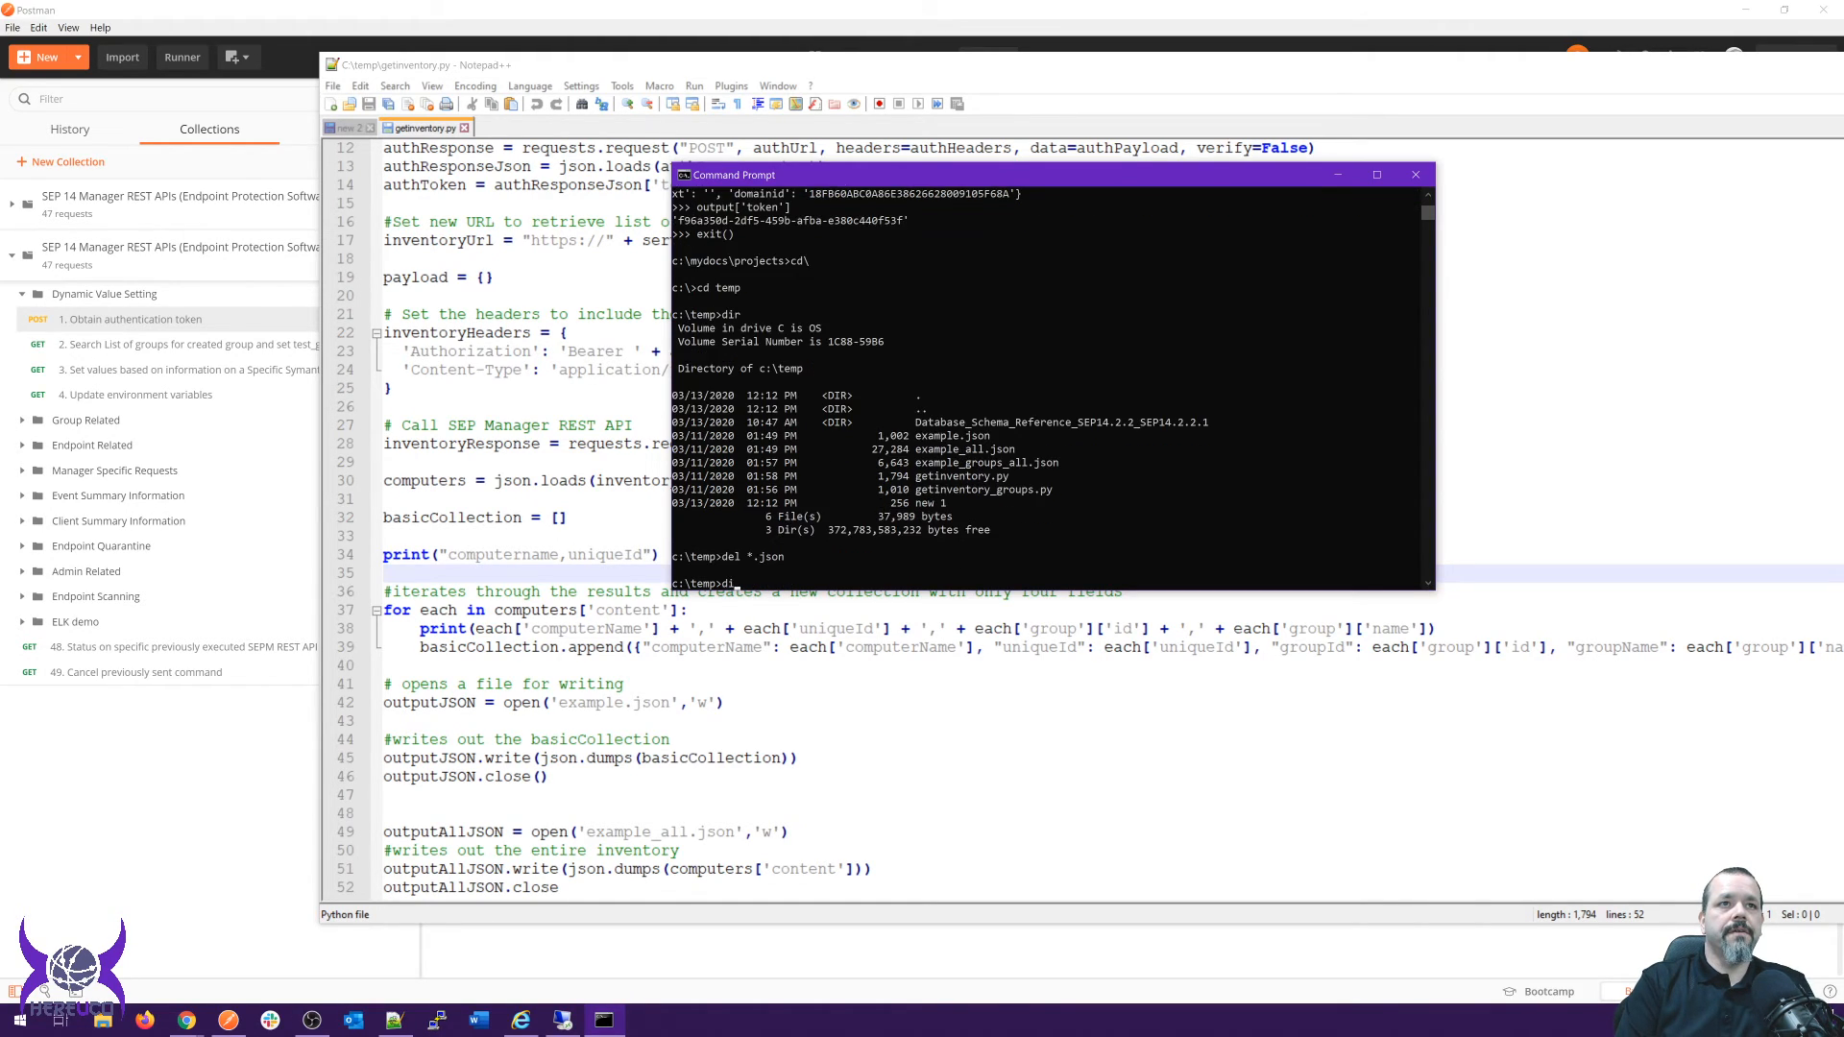
pyautogui.write('dir')
pyautogui.press('Return')
# Run getinventory.py with Python and list the c:\temp directory to check for the exported files.
pyautogui.write('pytho')
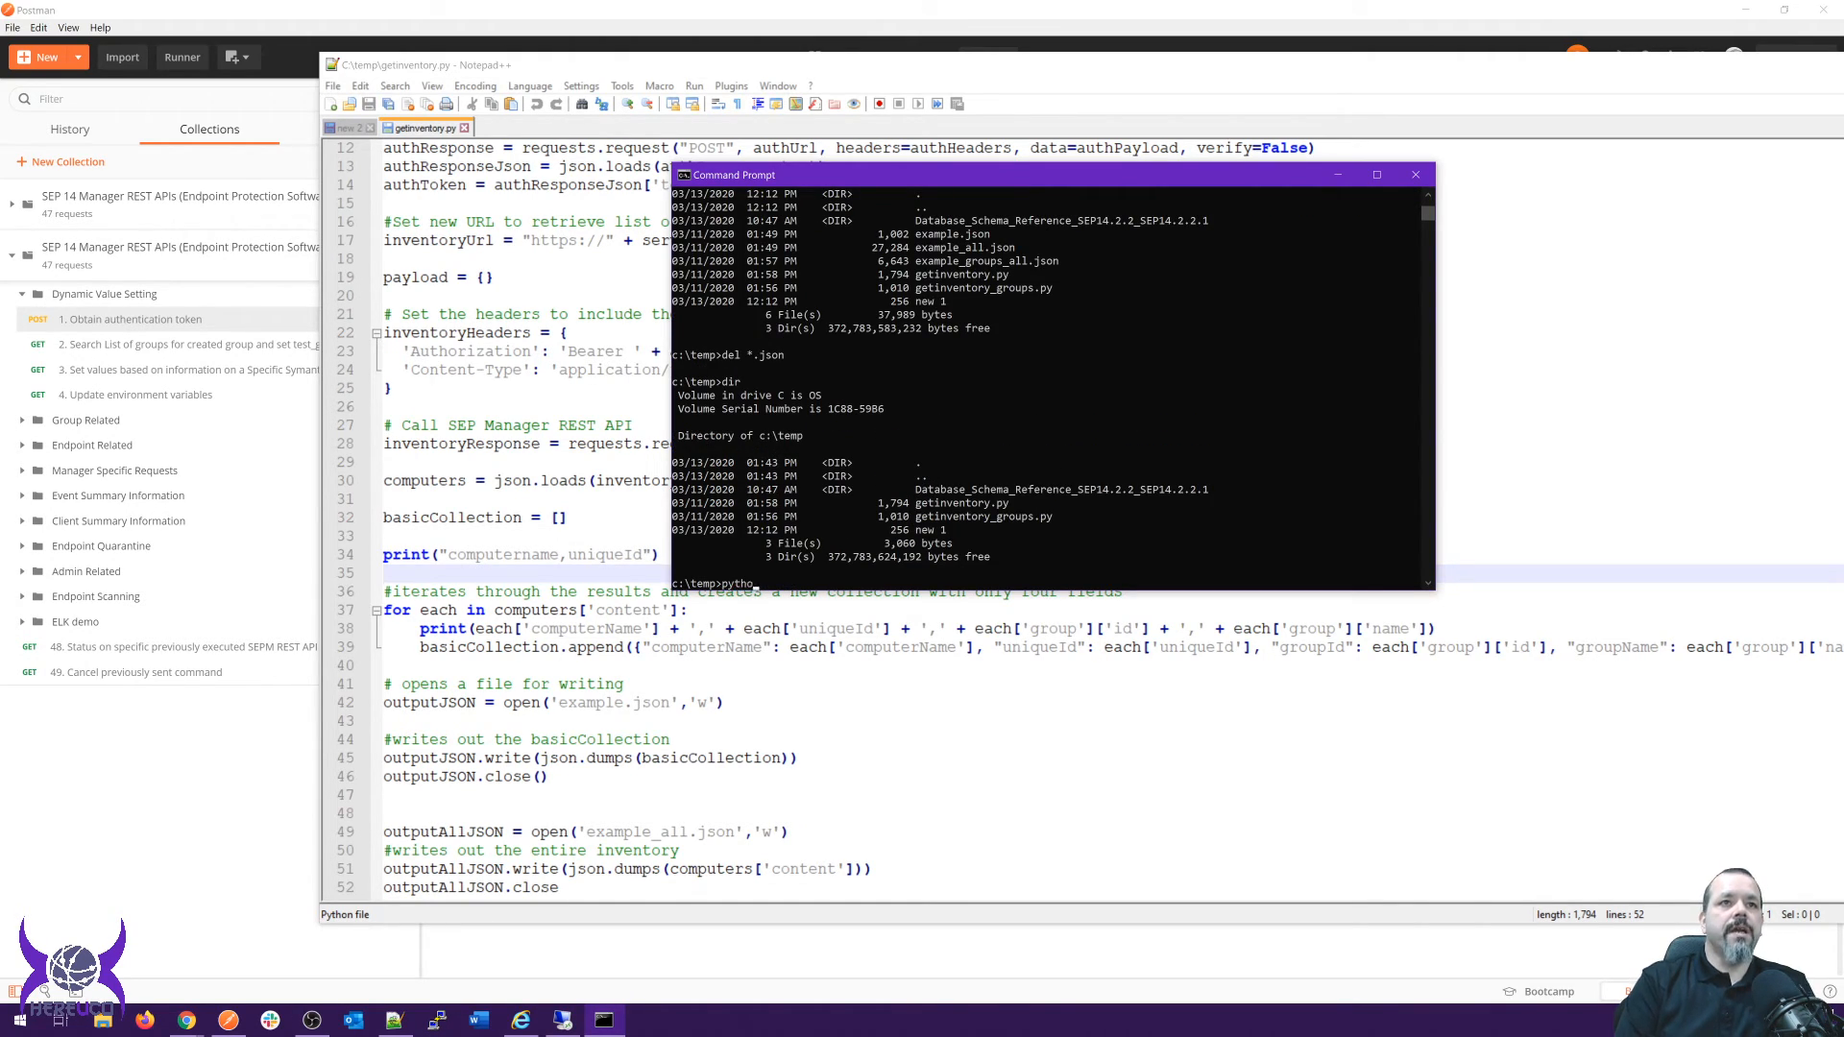
pyautogui.write('n getinv')
pyautogui.press('Tab')
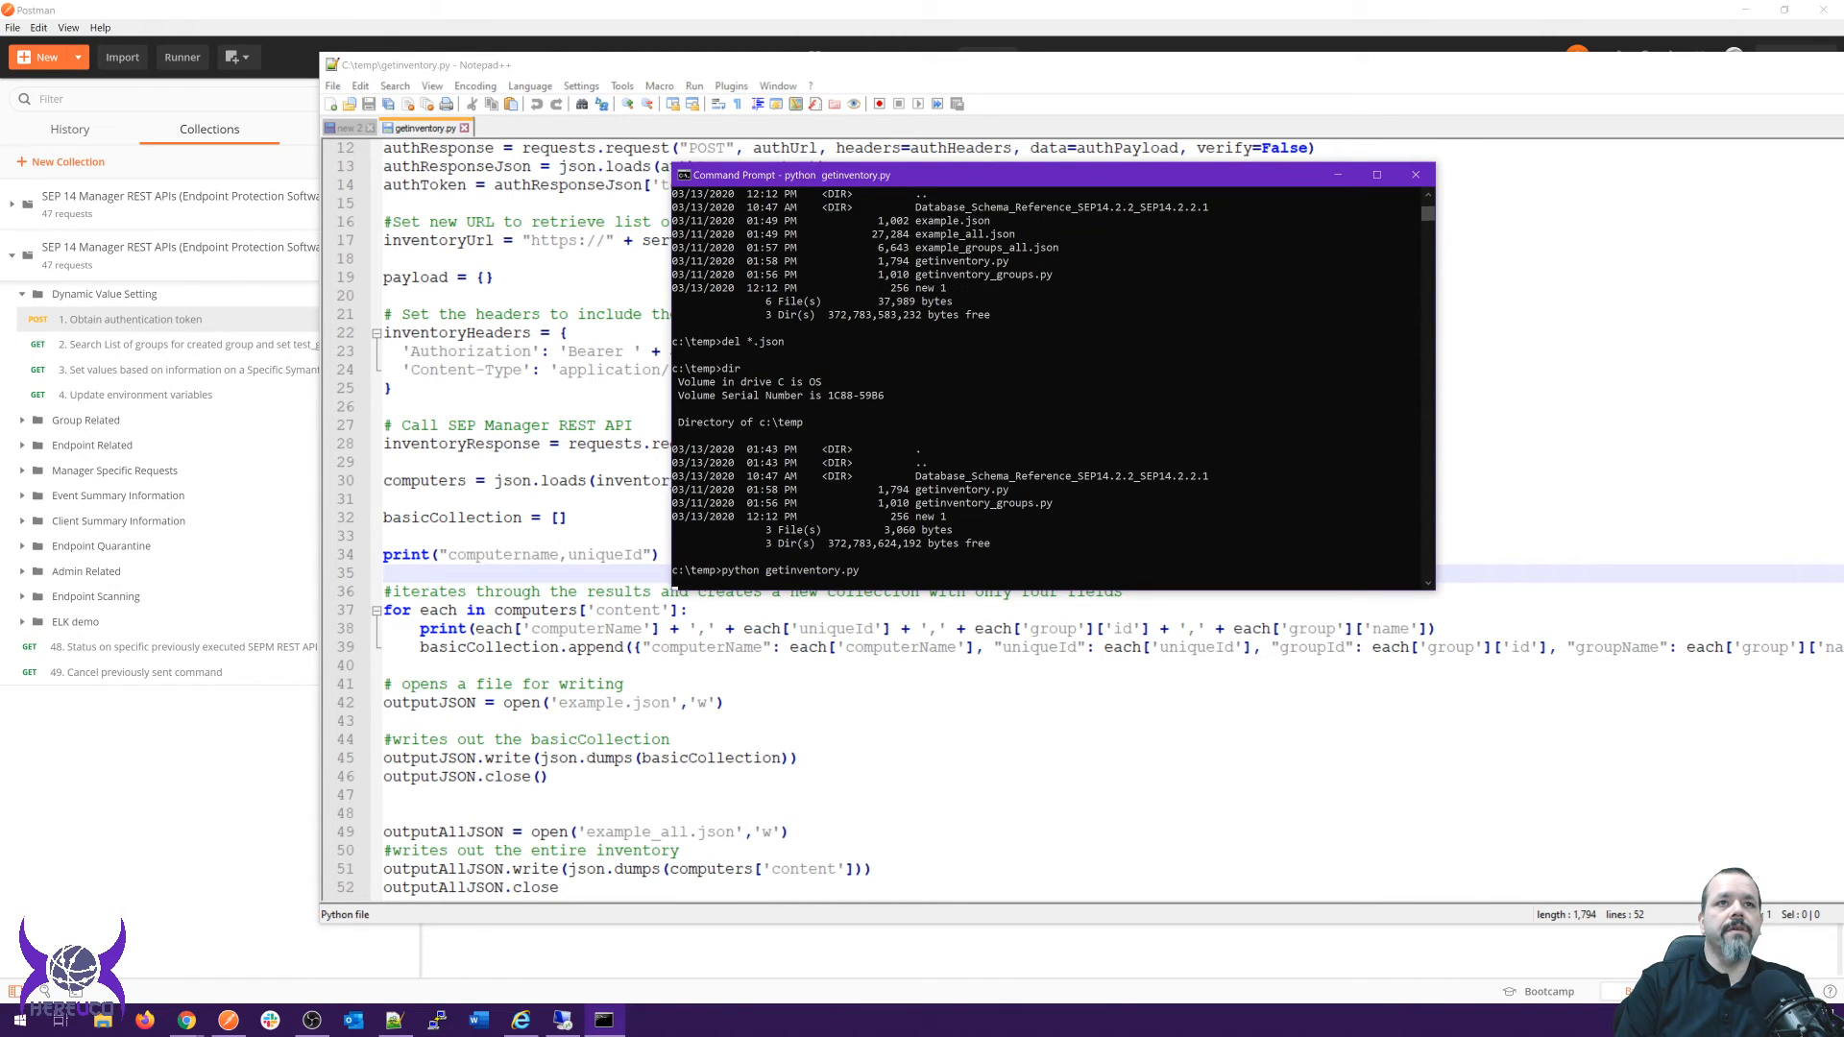
pyautogui.press('Return')
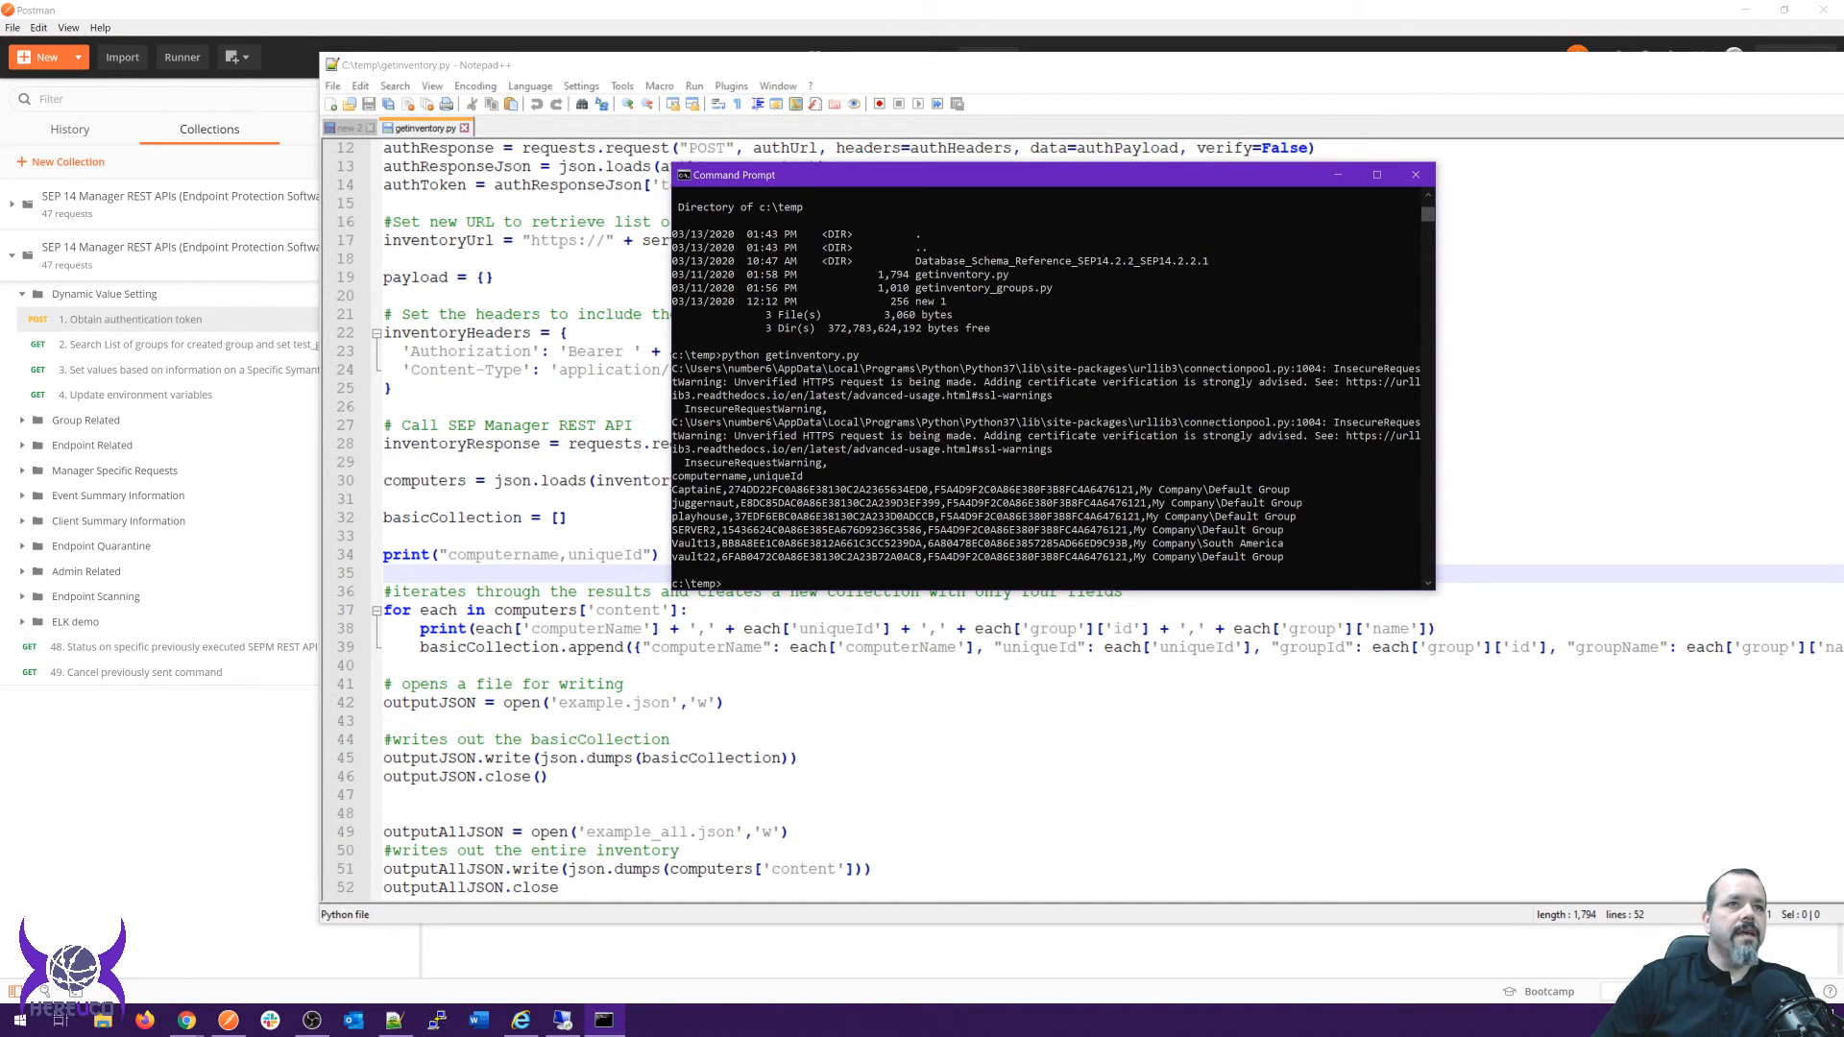
pyautogui.write('dir')
pyautogui.press('Return')
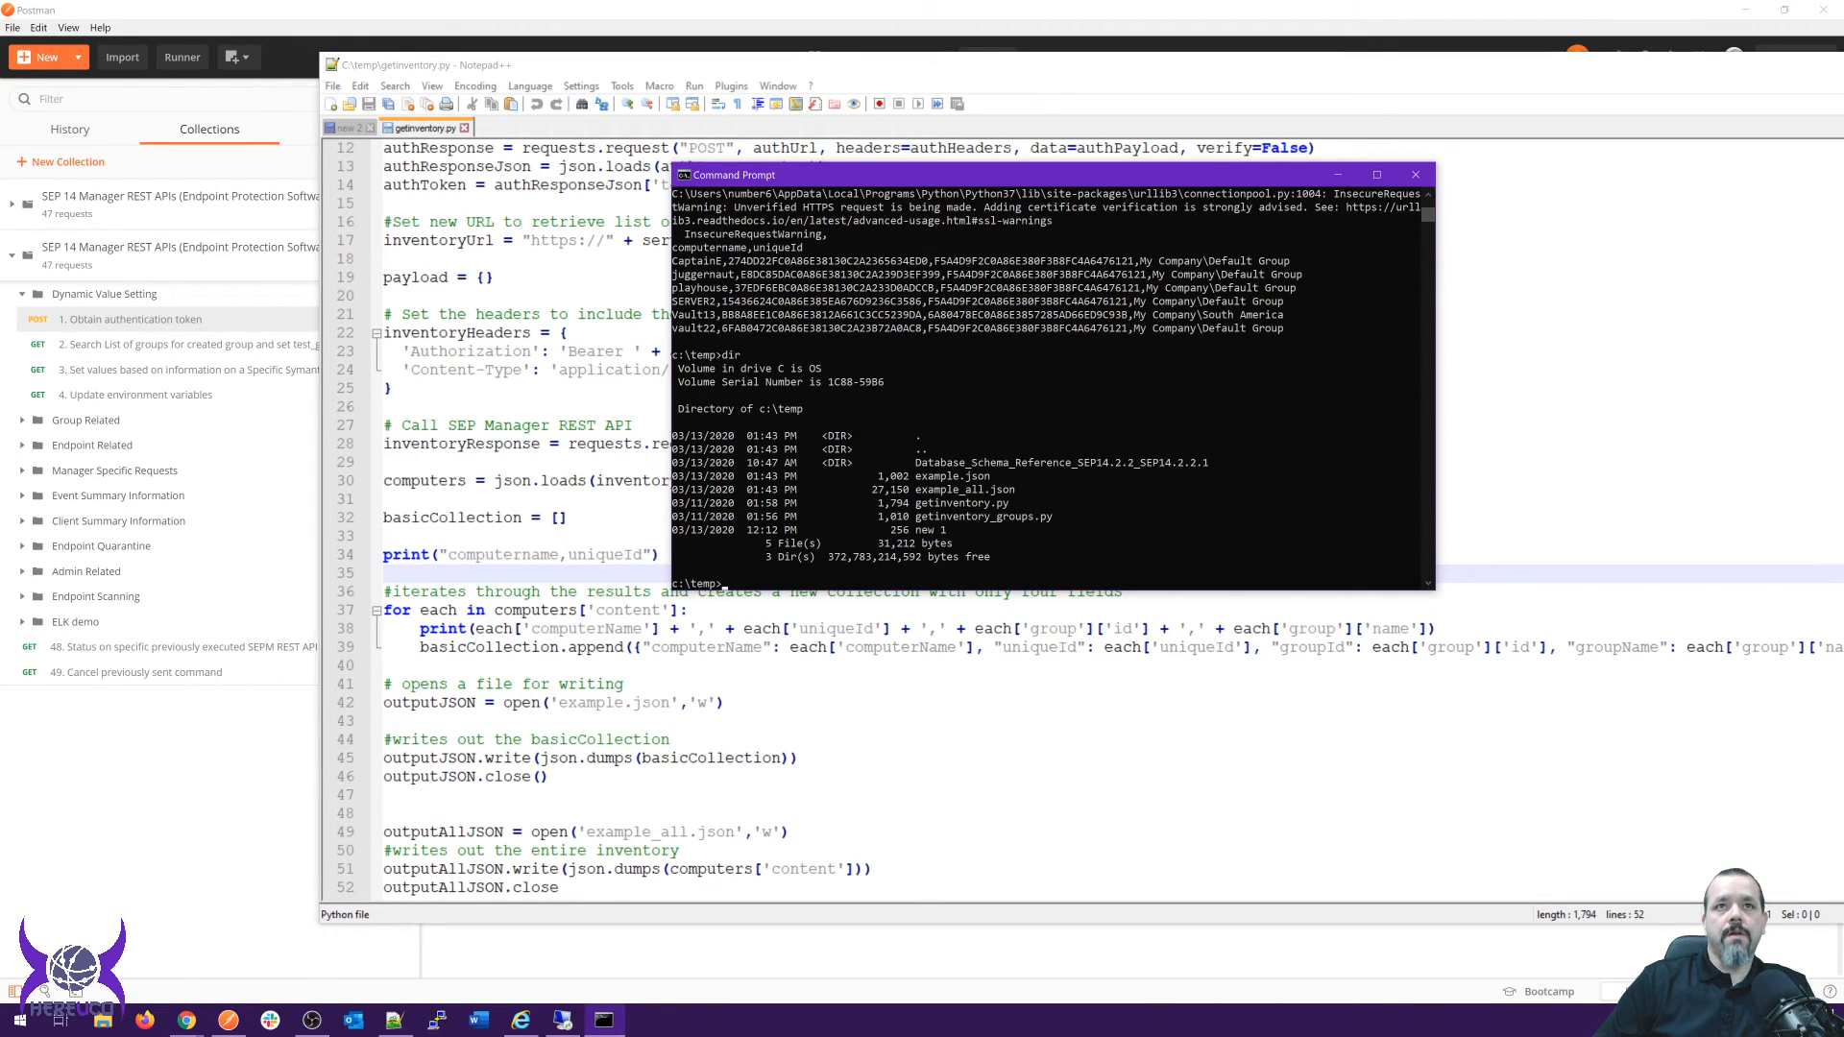
# Display the contents of example.json in the Command Prompt with the more command.
pyautogui.write('more ex')
pyautogui.press('Tab')
pyautogui.press('Return')
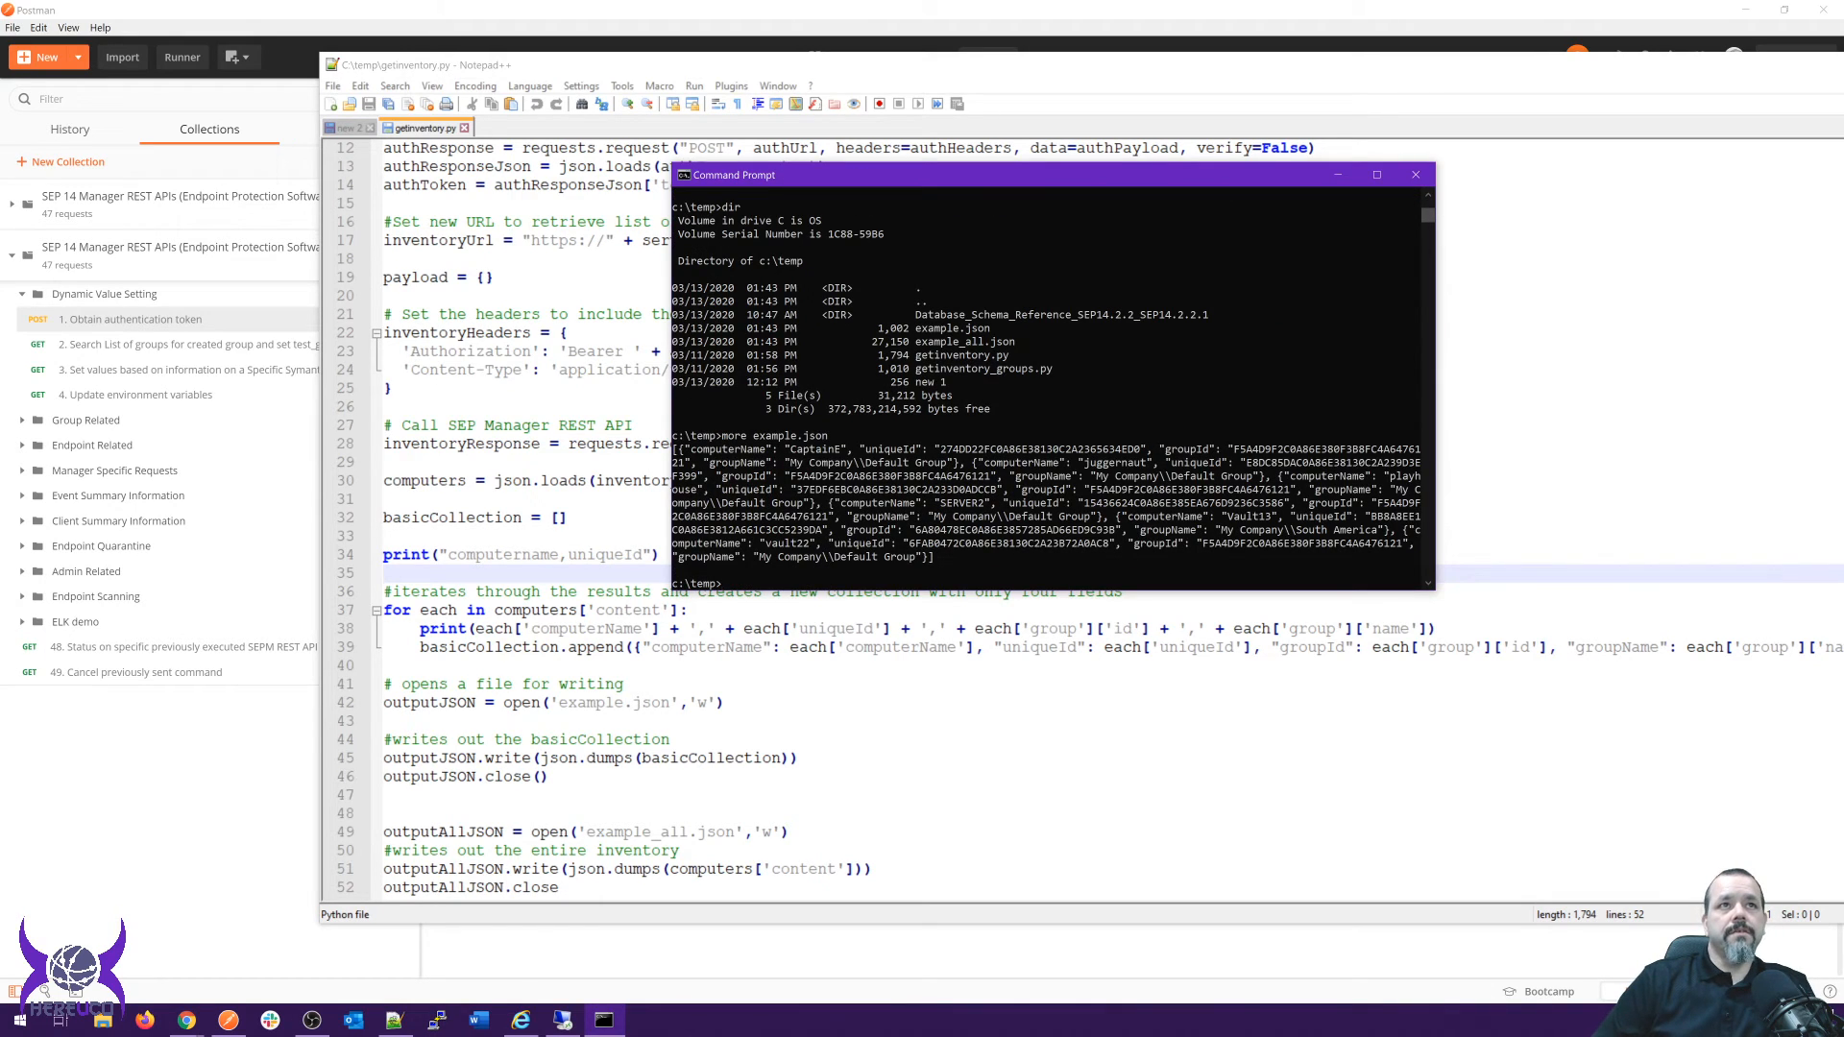
# Adapt the previous more command to display the full inventory in example_all.json.
pyautogui.press('Up')
pyautogui.press('BackSpace')
pyautogui.press('BackSpace')
pyautogui.press('BackSpace')
pyautogui.press('BackSpace')
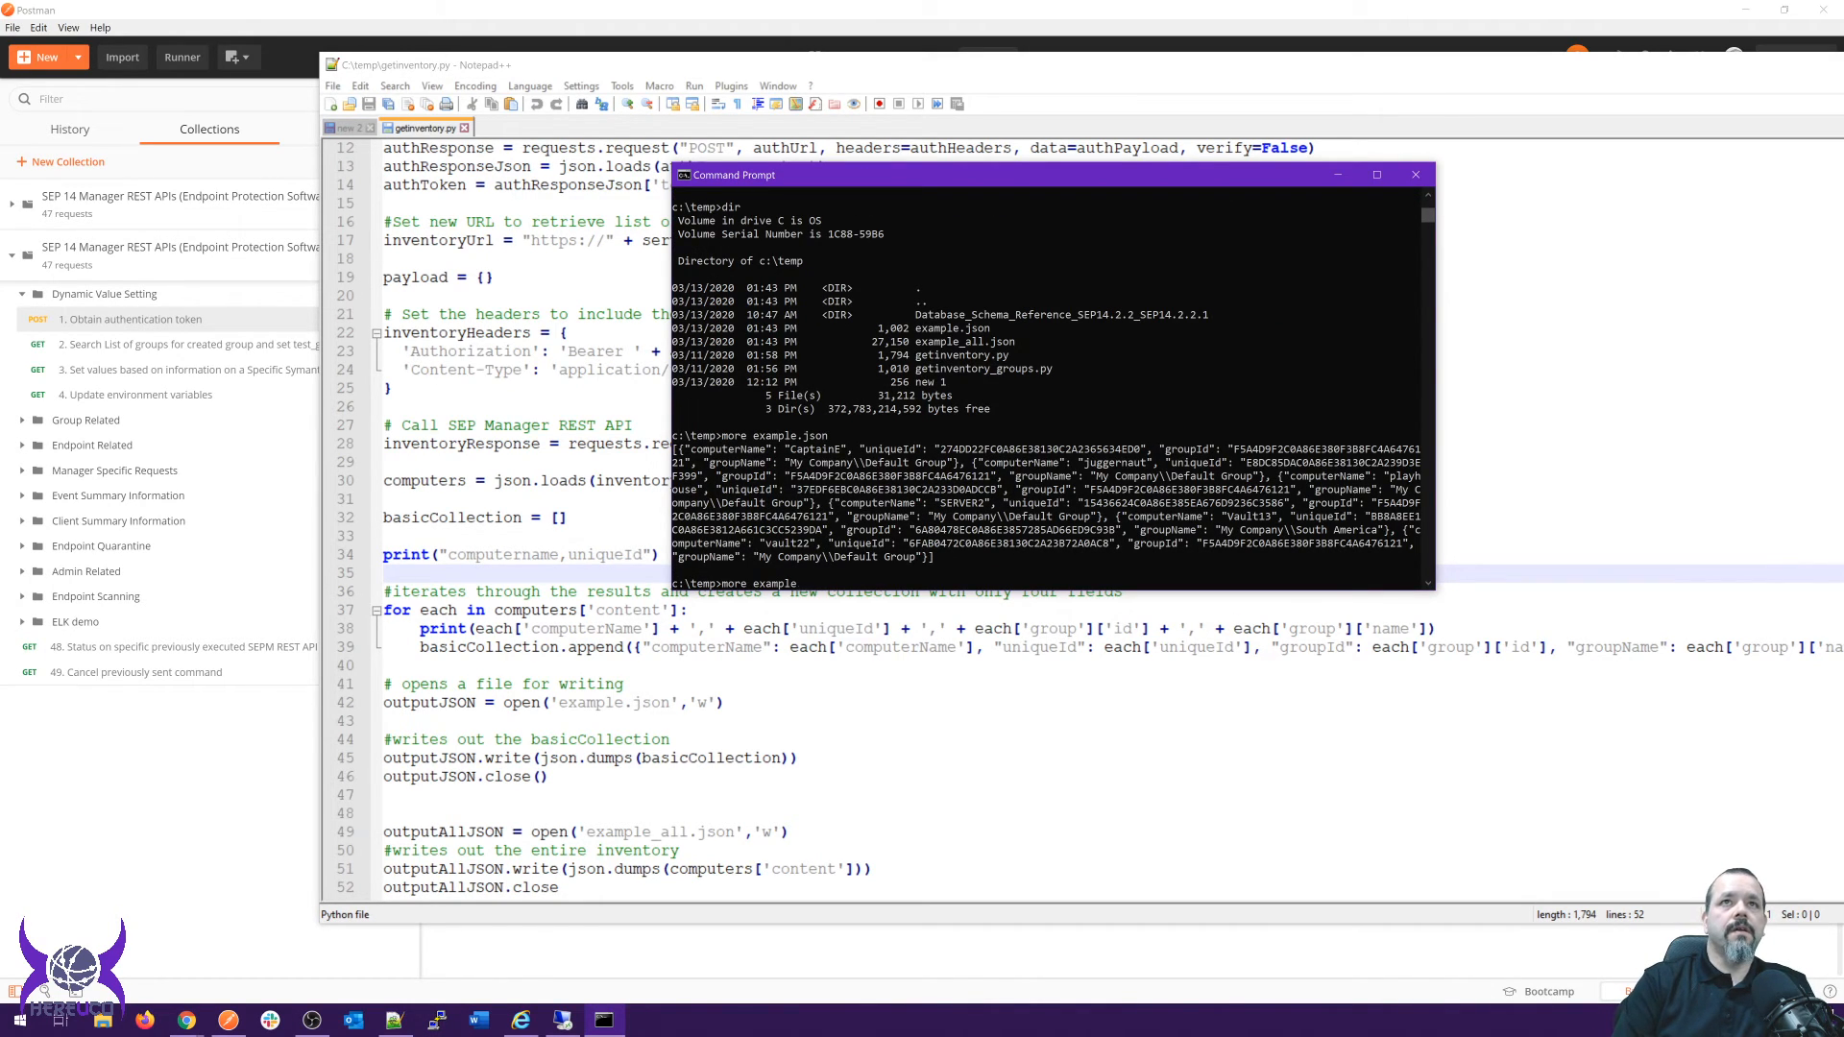
pyautogui.write('_')
pyautogui.press('Tab')
pyautogui.press('Return')
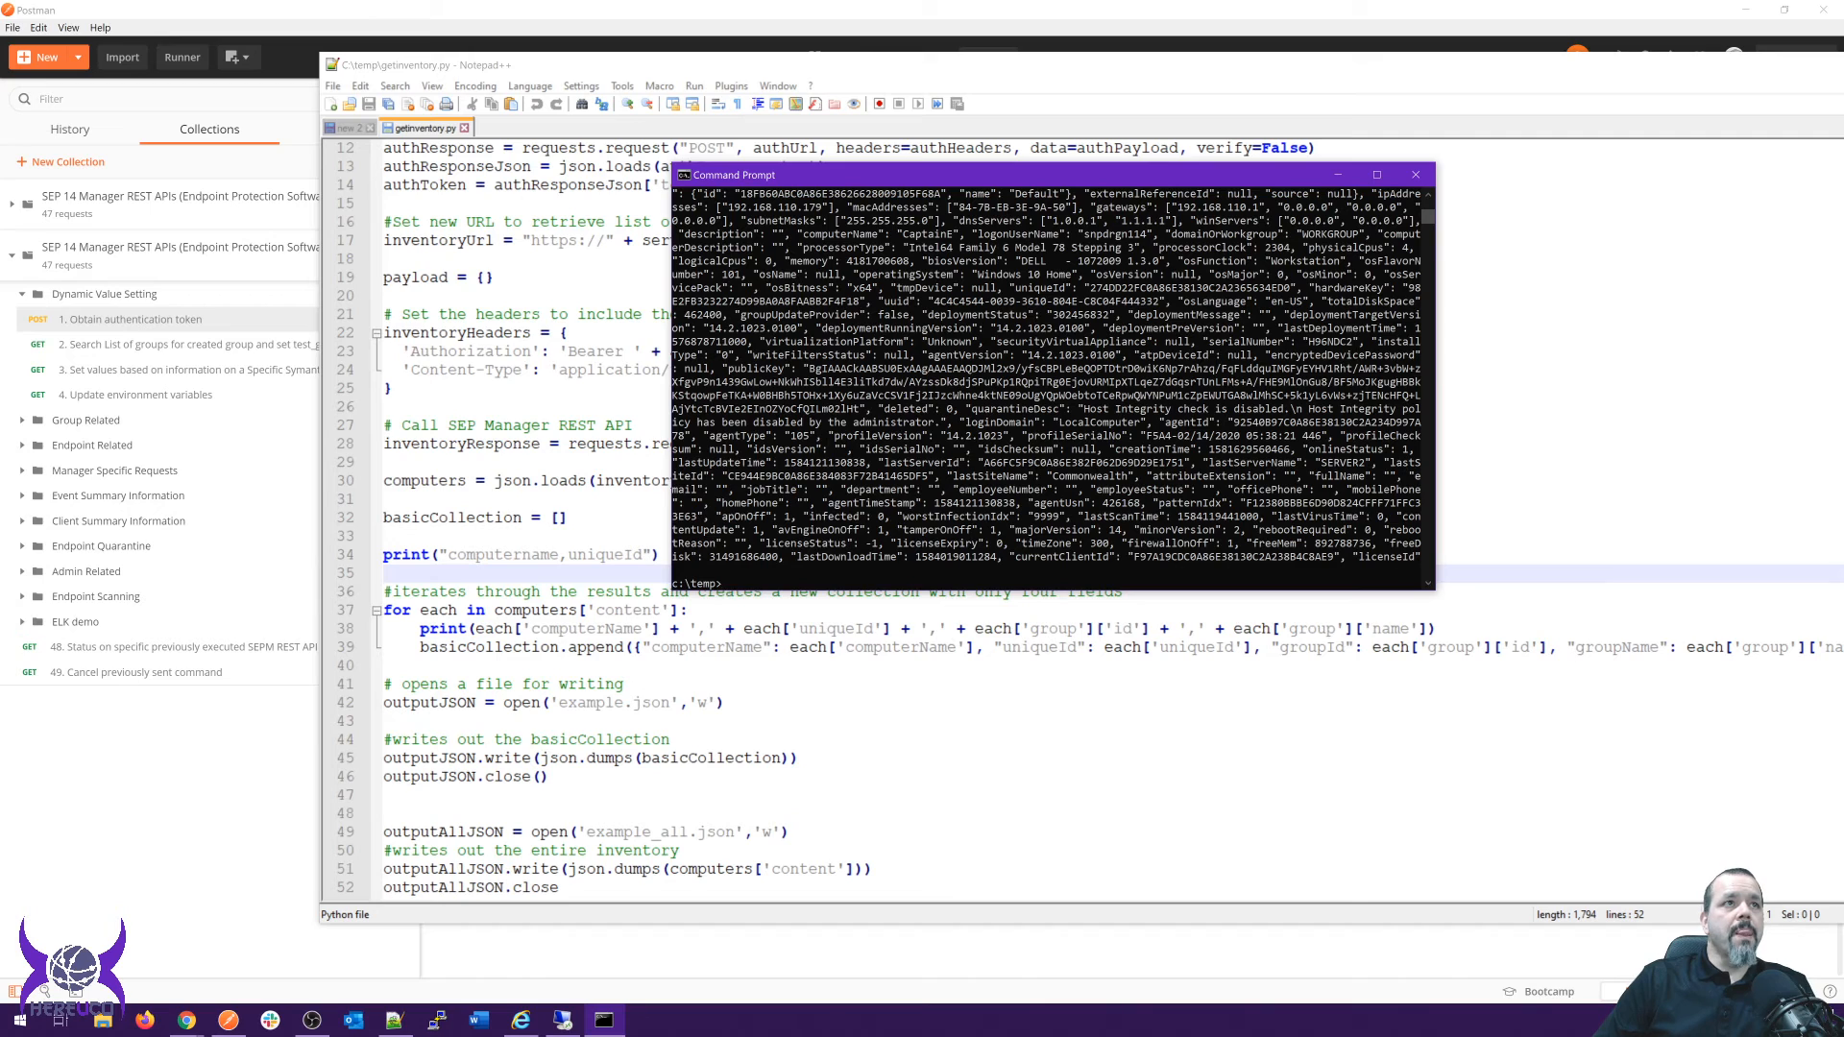
# Return to getinventory.py in Notepad++ and insert four blank lines between the authToken line and the inventory URL comment.
pyautogui.click(587, 481)
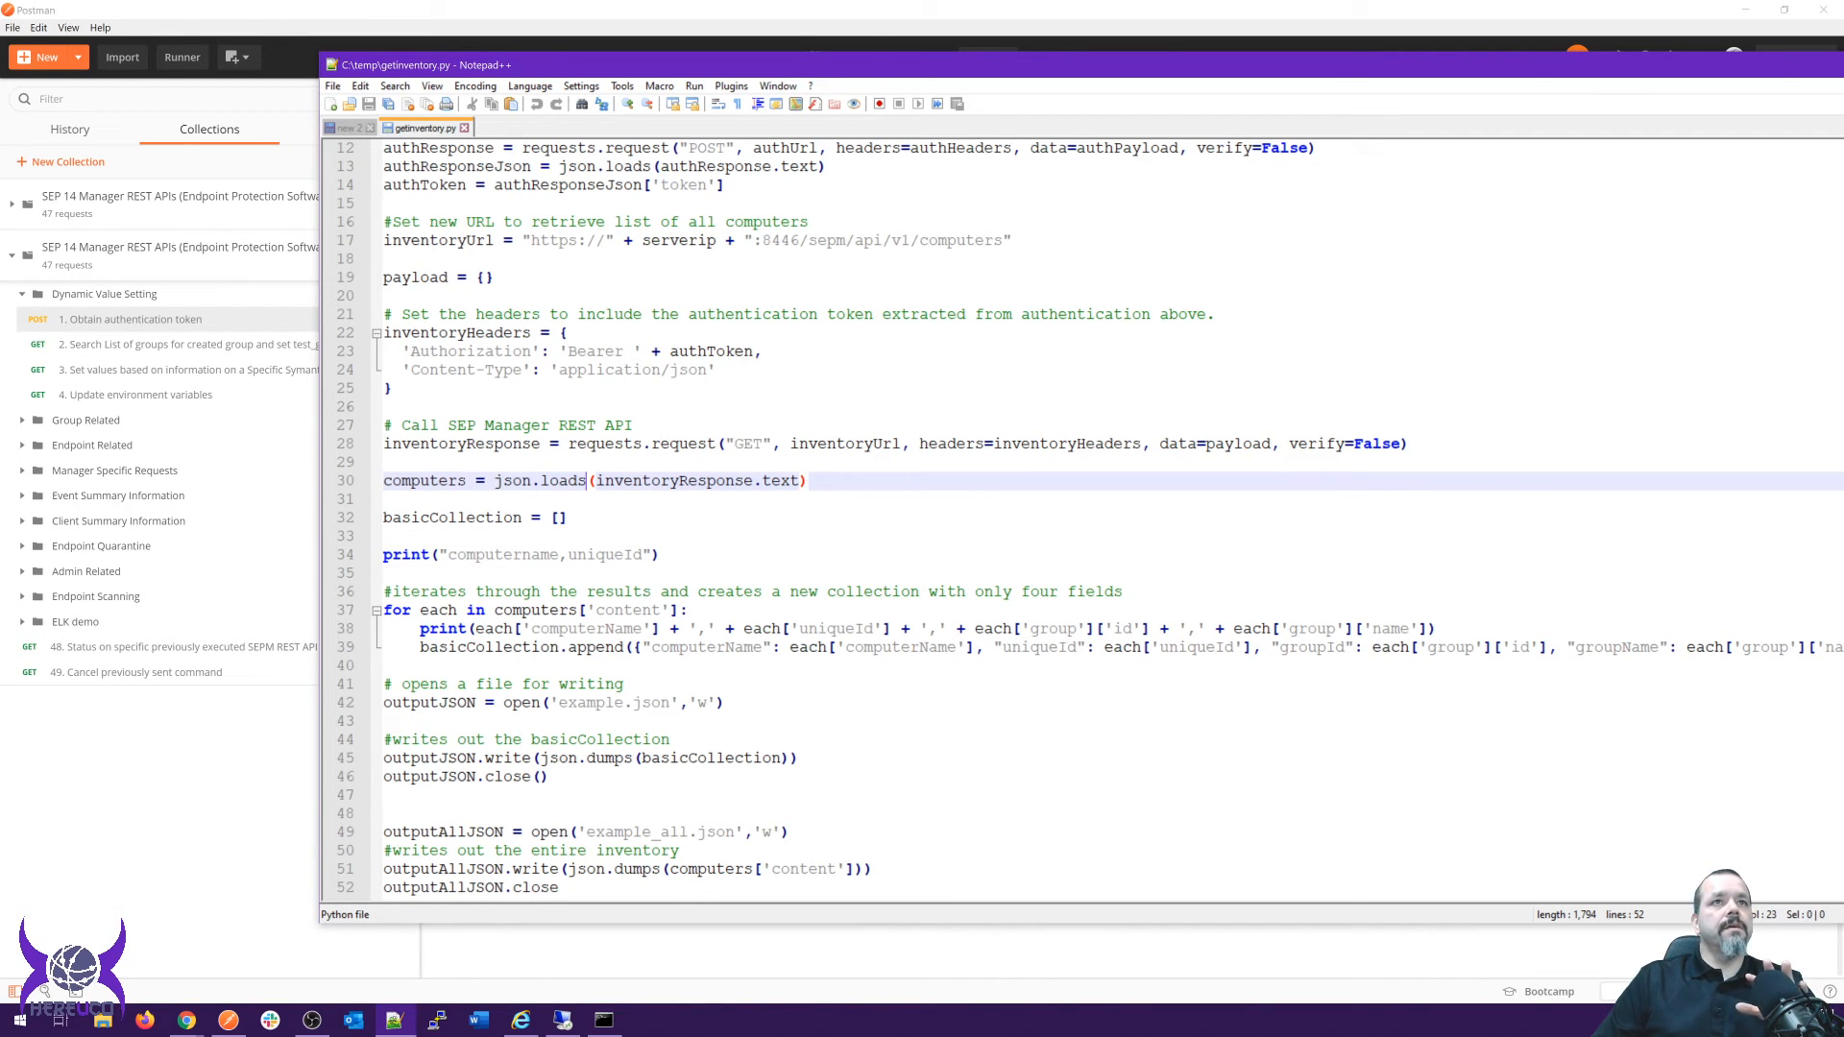
pyautogui.scroll(4, 1081, 519)
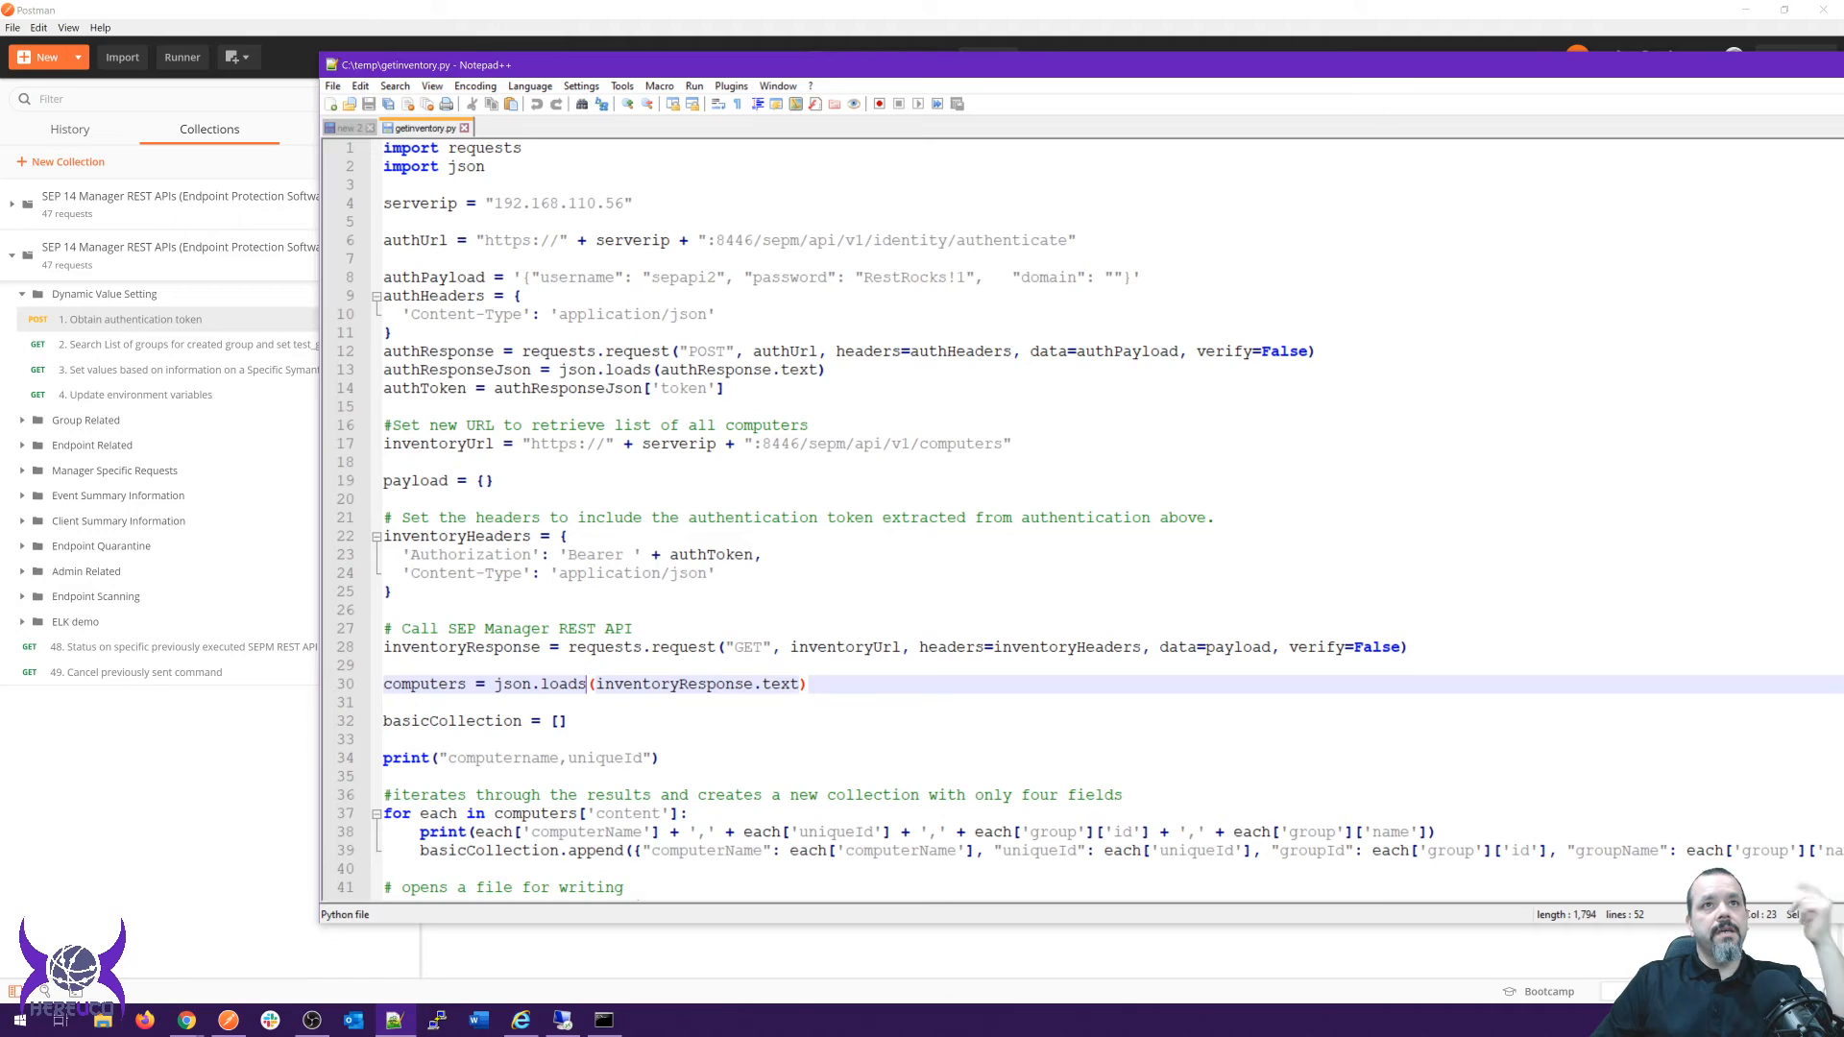
pyautogui.click(384, 406)
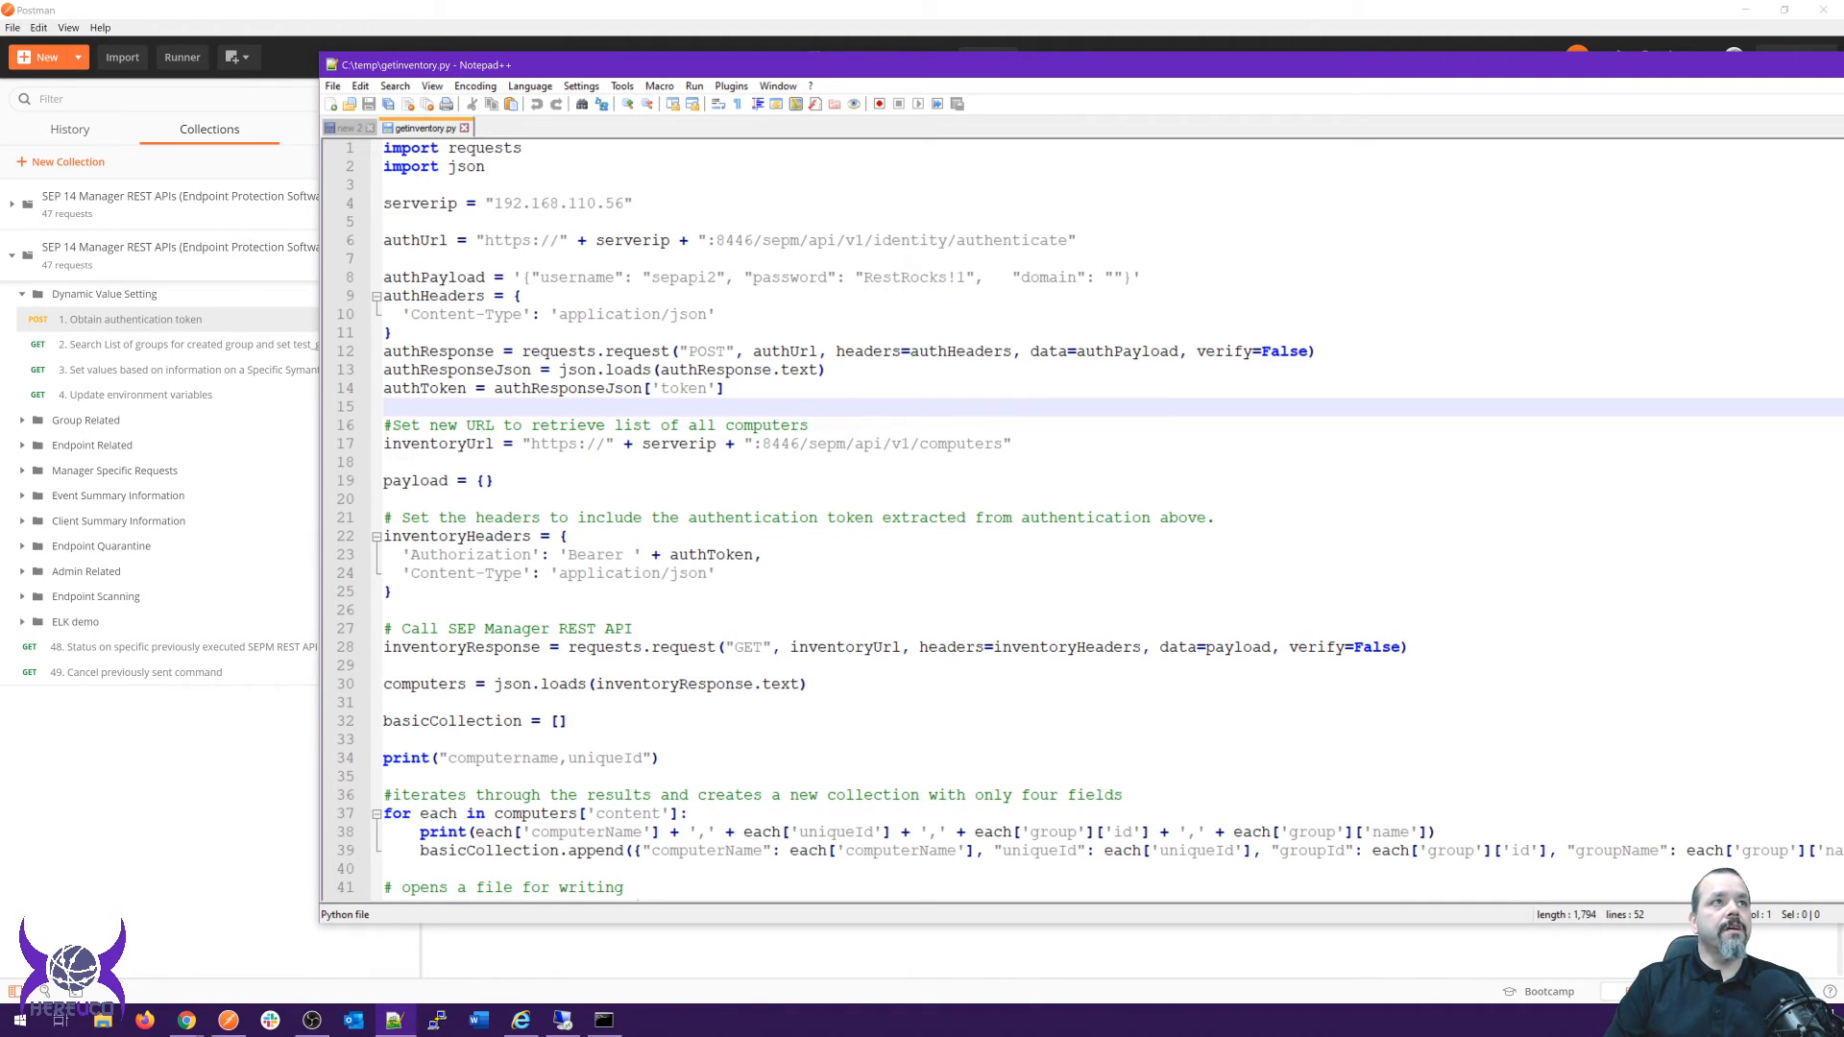
pyautogui.press('Return')
pyautogui.press('Return')
pyautogui.press('Return')
pyautogui.press('Return')
pyautogui.click(384, 407)
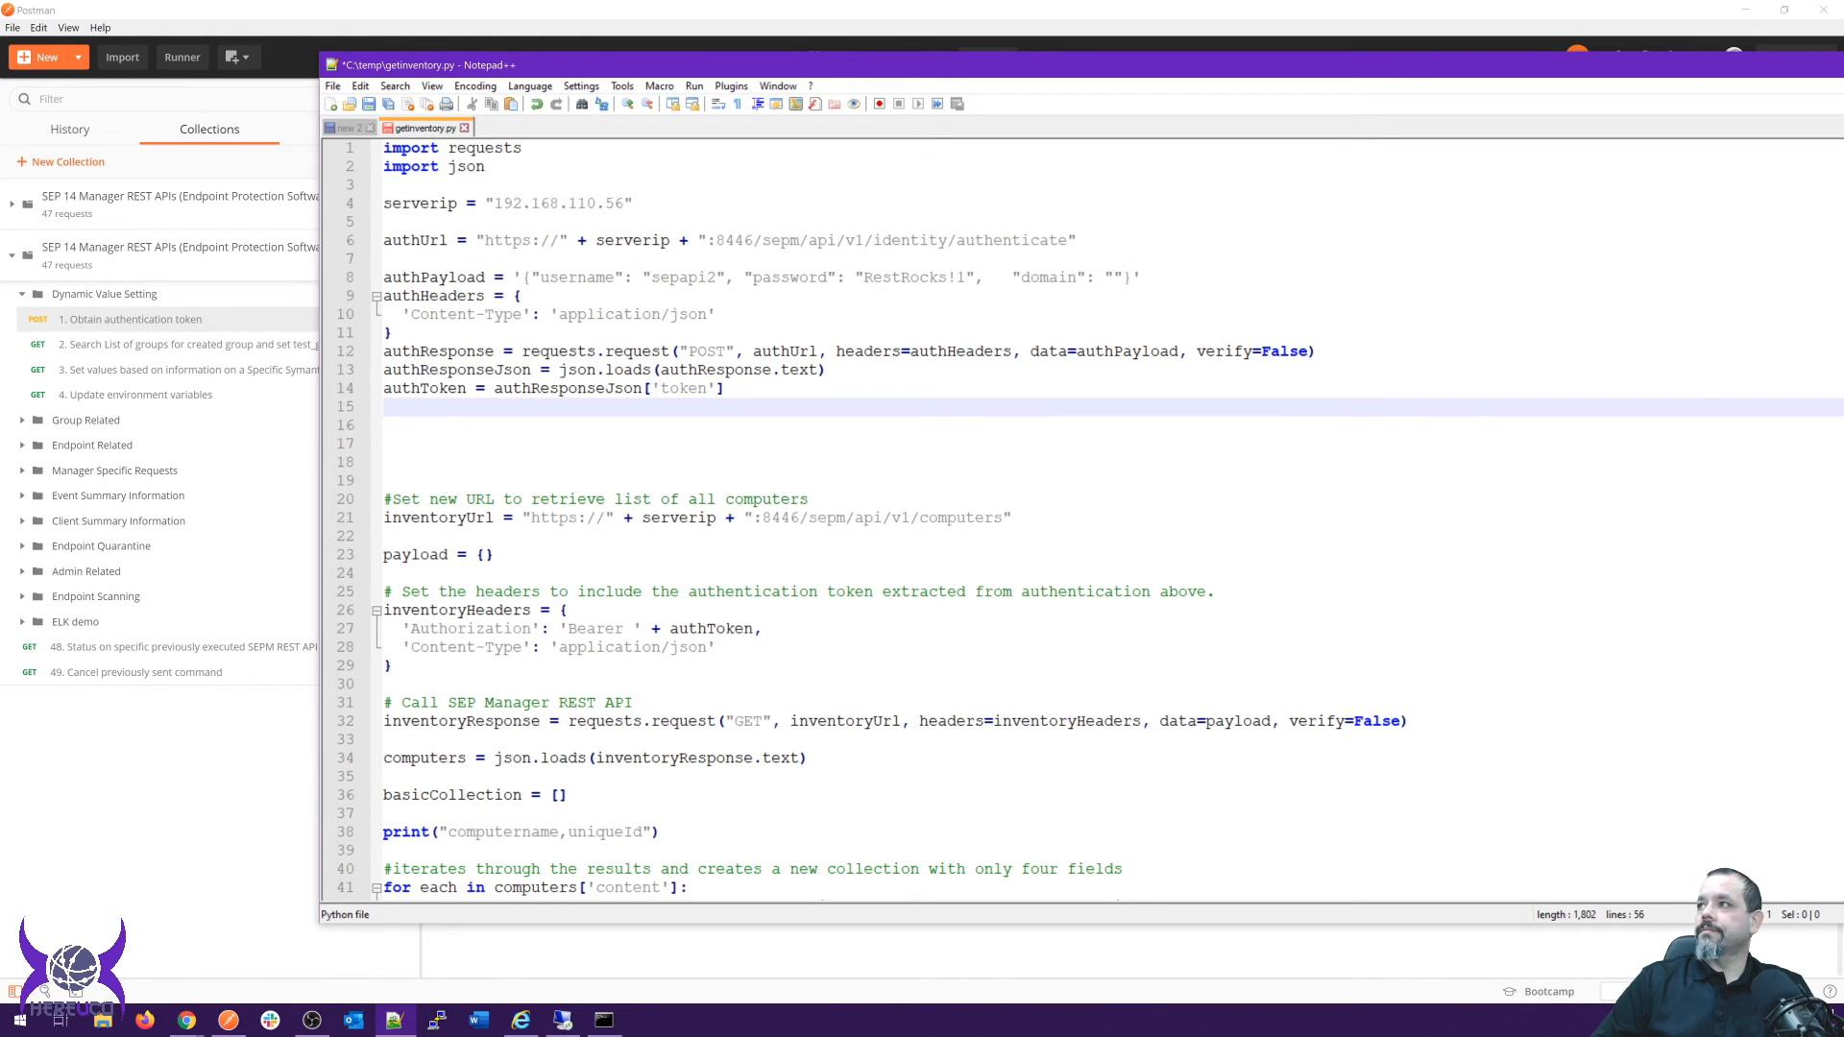
# Examine the username and password fields in authPayload, the authentication headers and the inventory section of getinventory.py.
pyautogui.hotkey('alt', 'Tab')
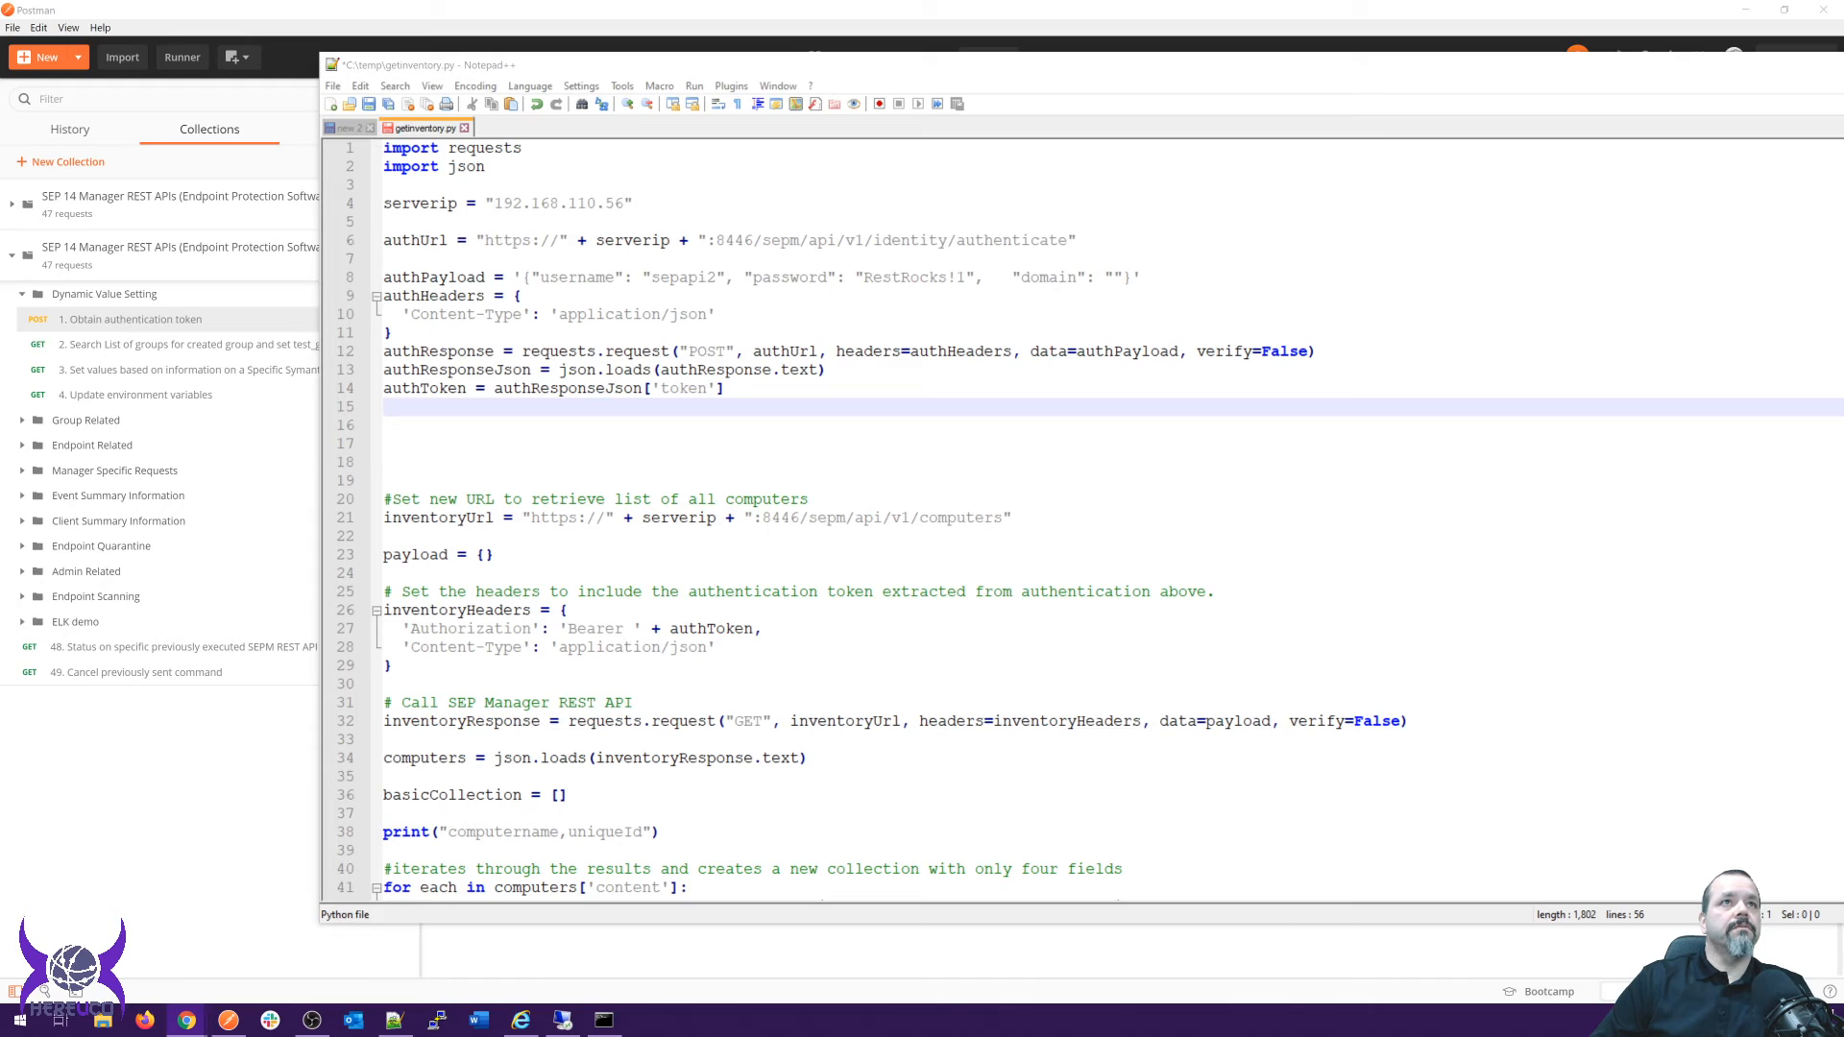
pyautogui.hotkey('alt', 'Tab')
pyautogui.doubleClick(684, 278)
pyautogui.doubleClick(905, 277)
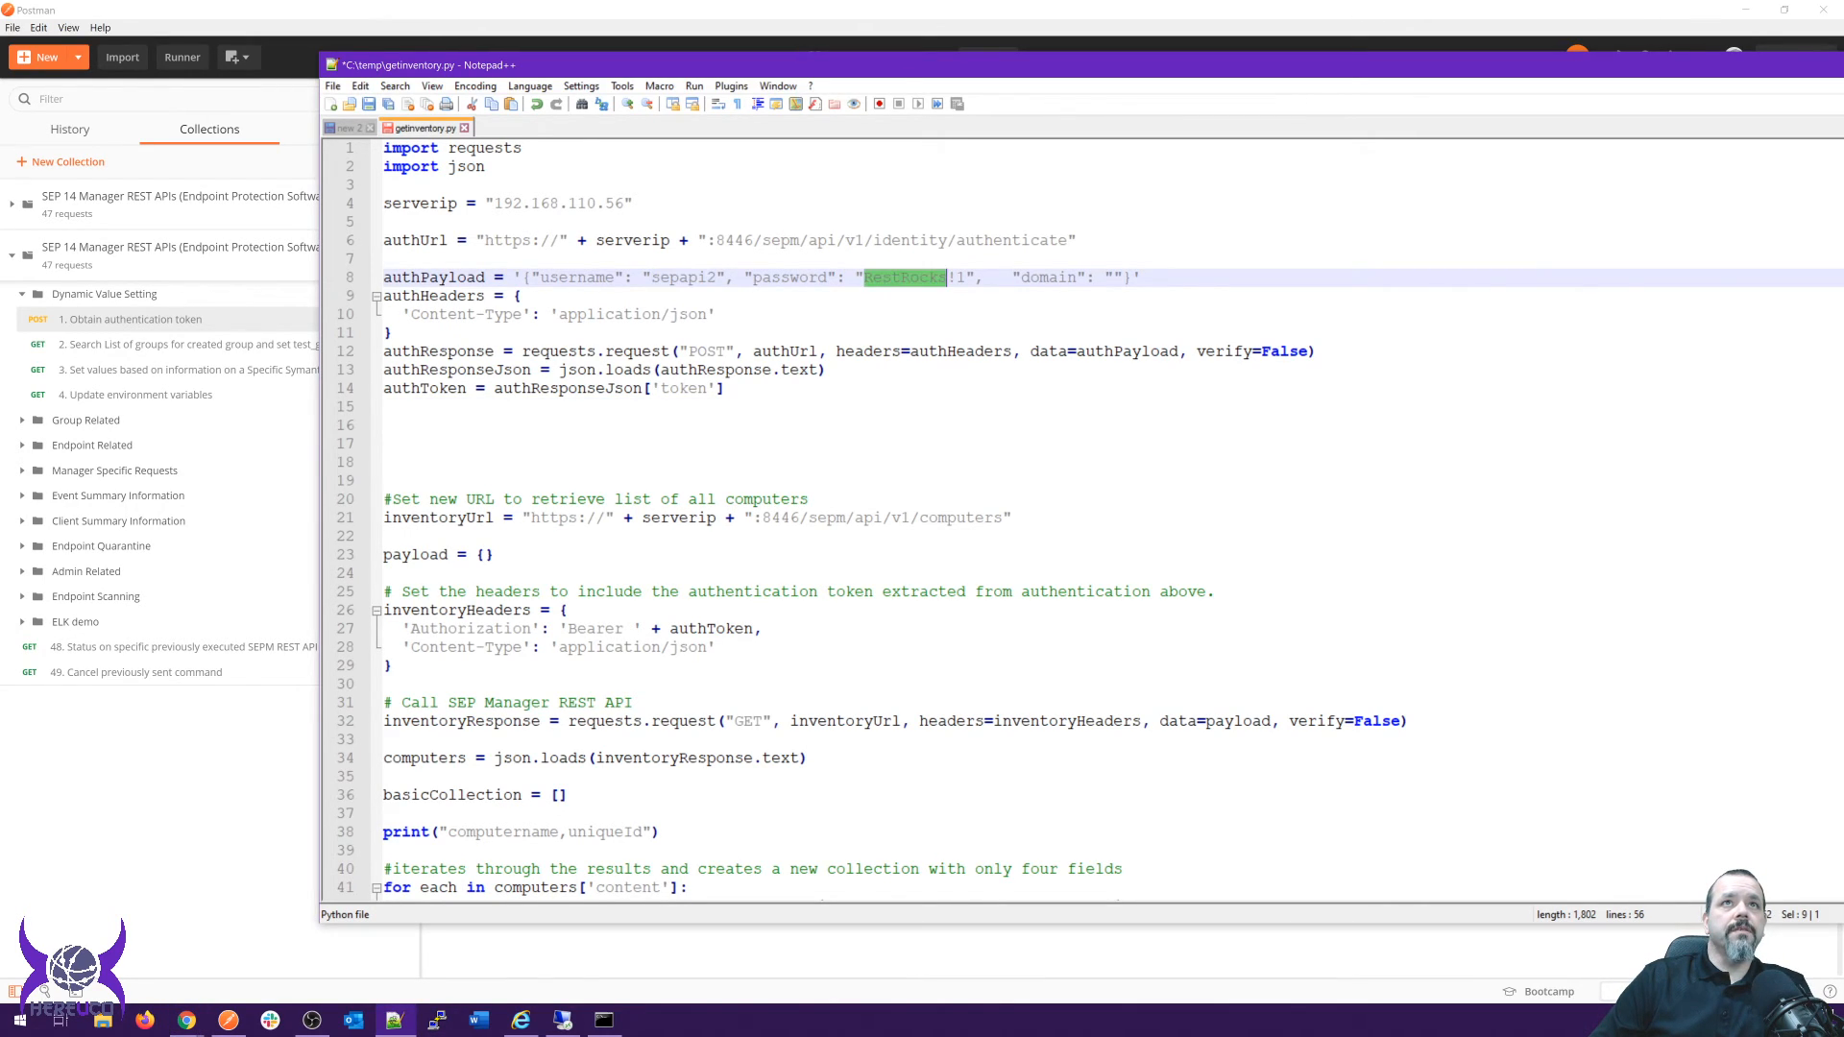
pyautogui.click(519, 296)
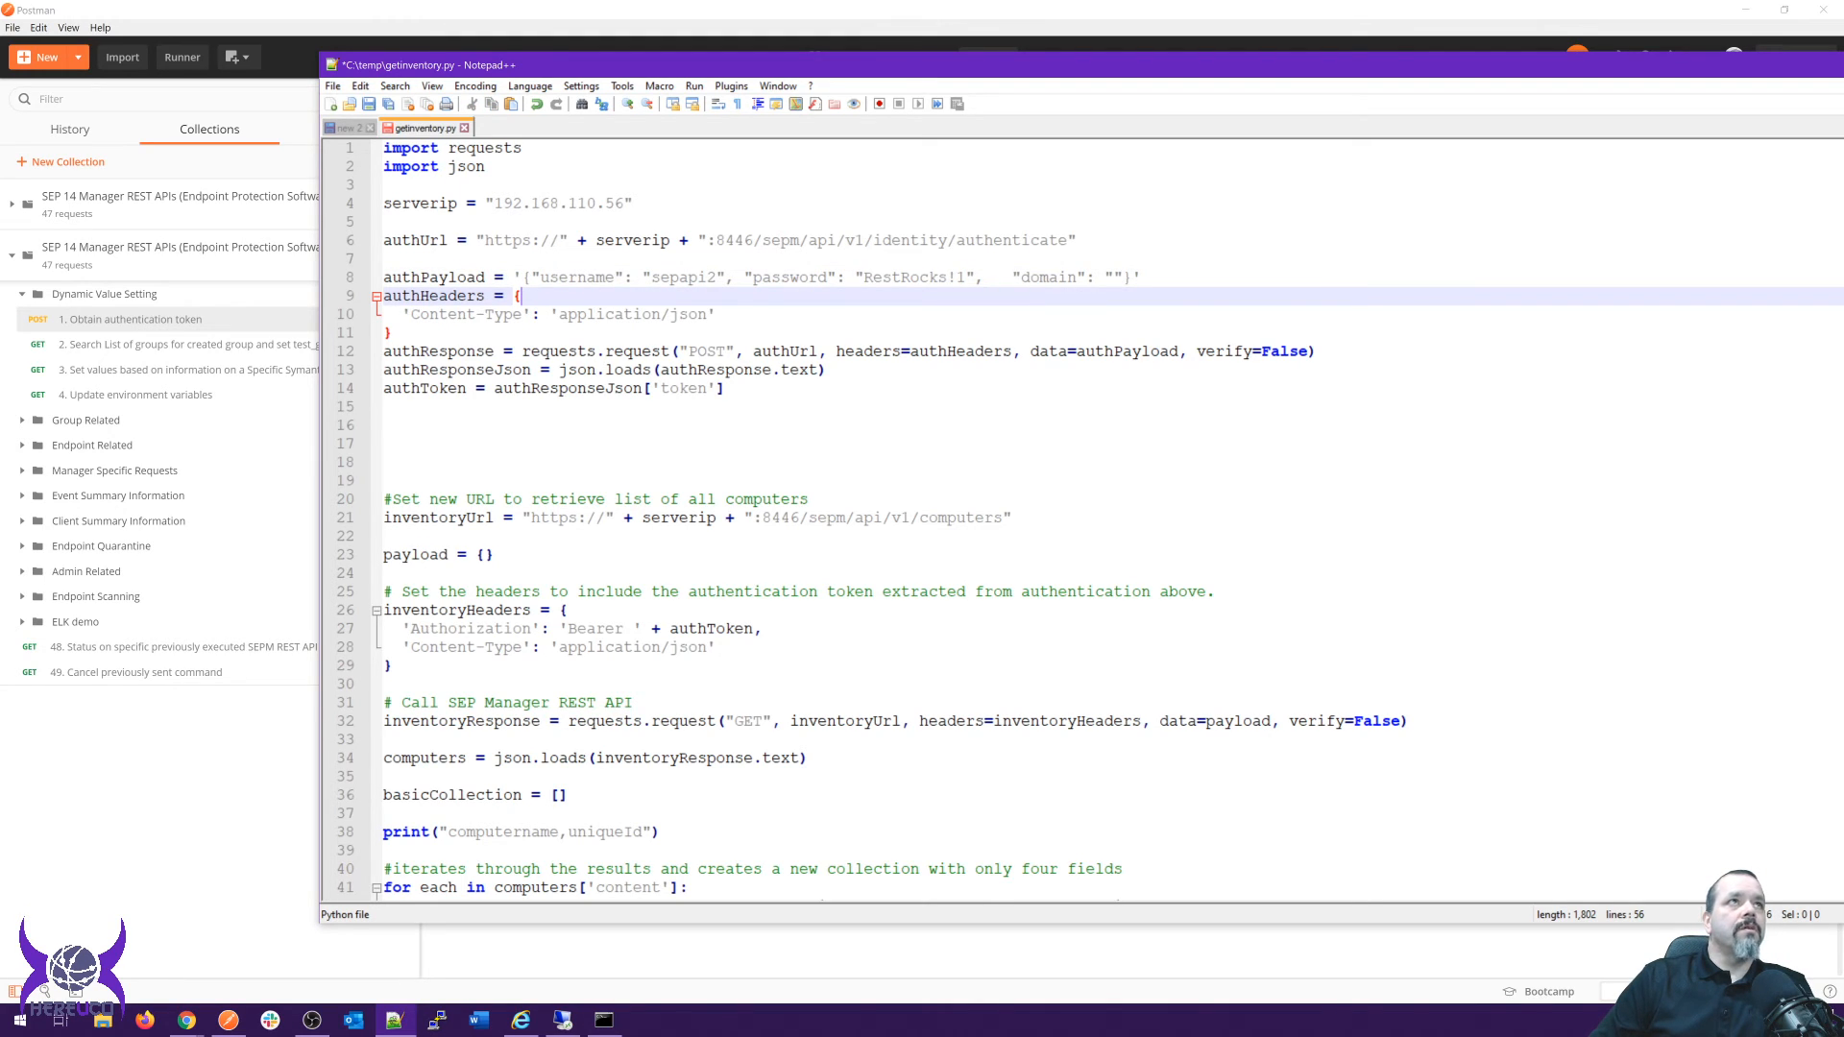
pyautogui.click(385, 184)
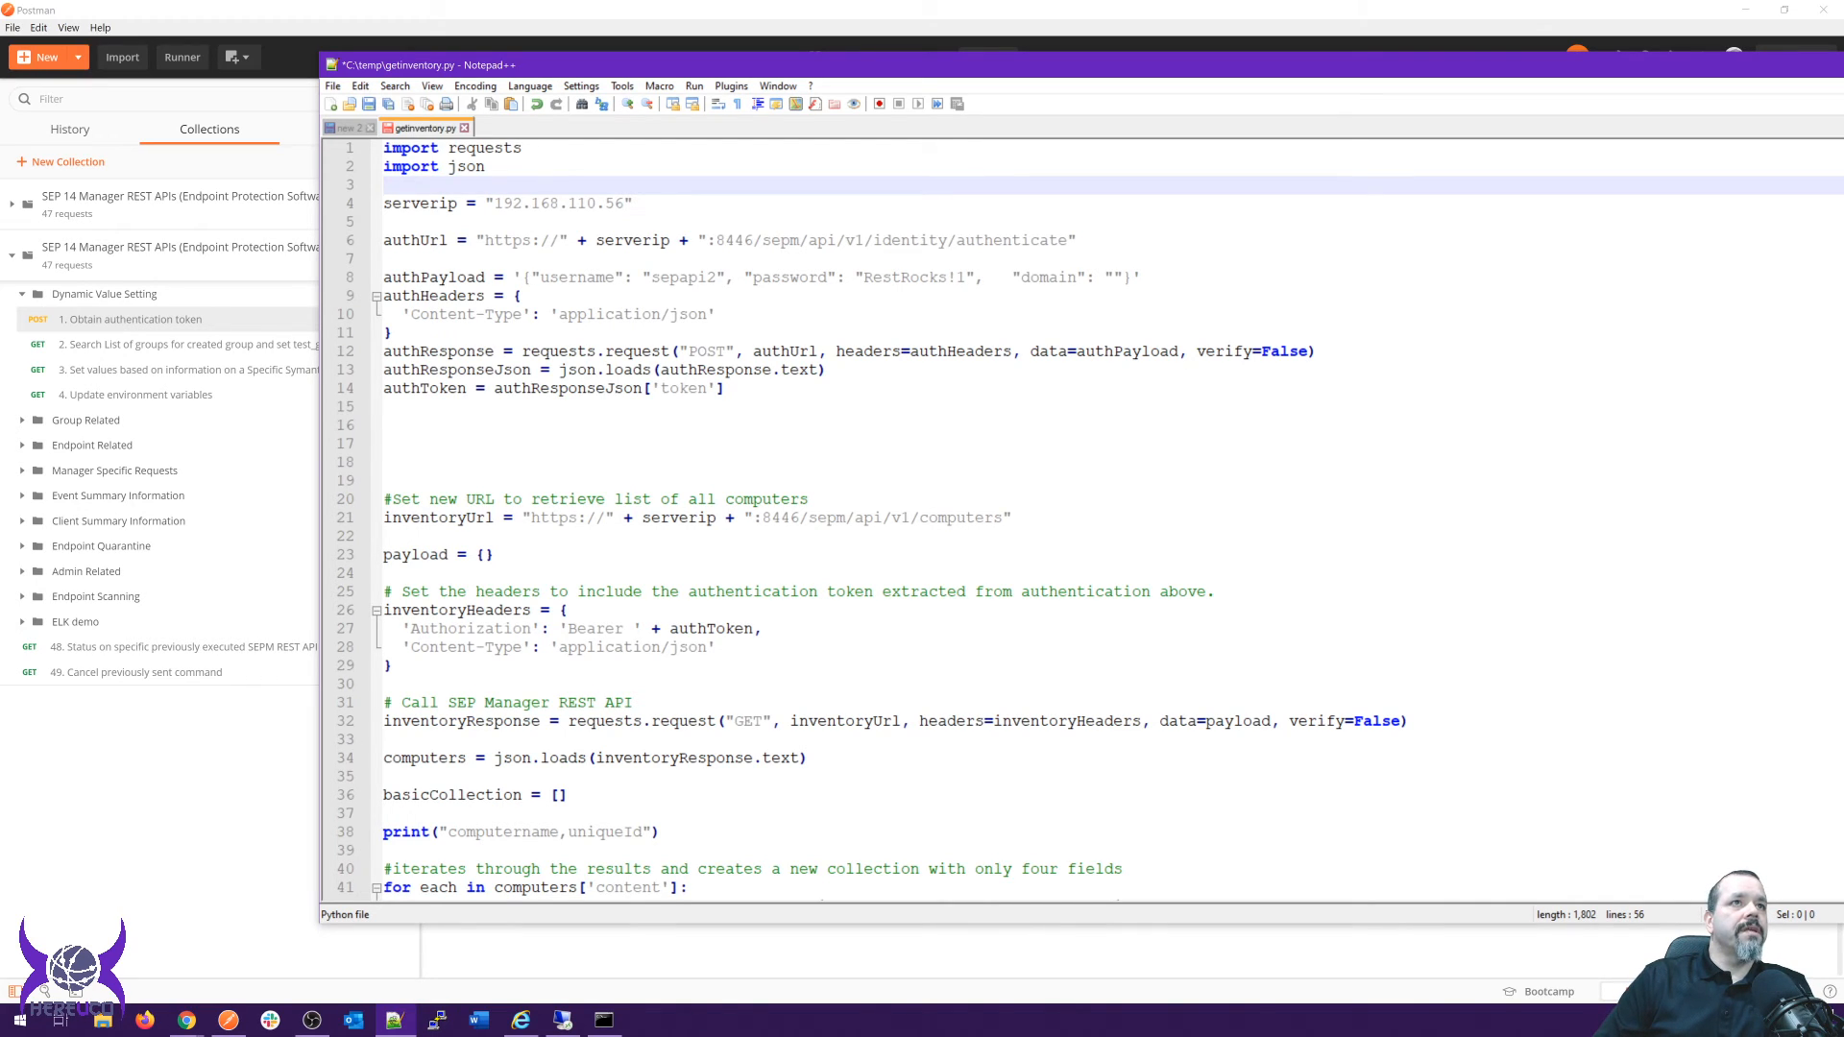
pyautogui.scroll(-4, 1056, 518)
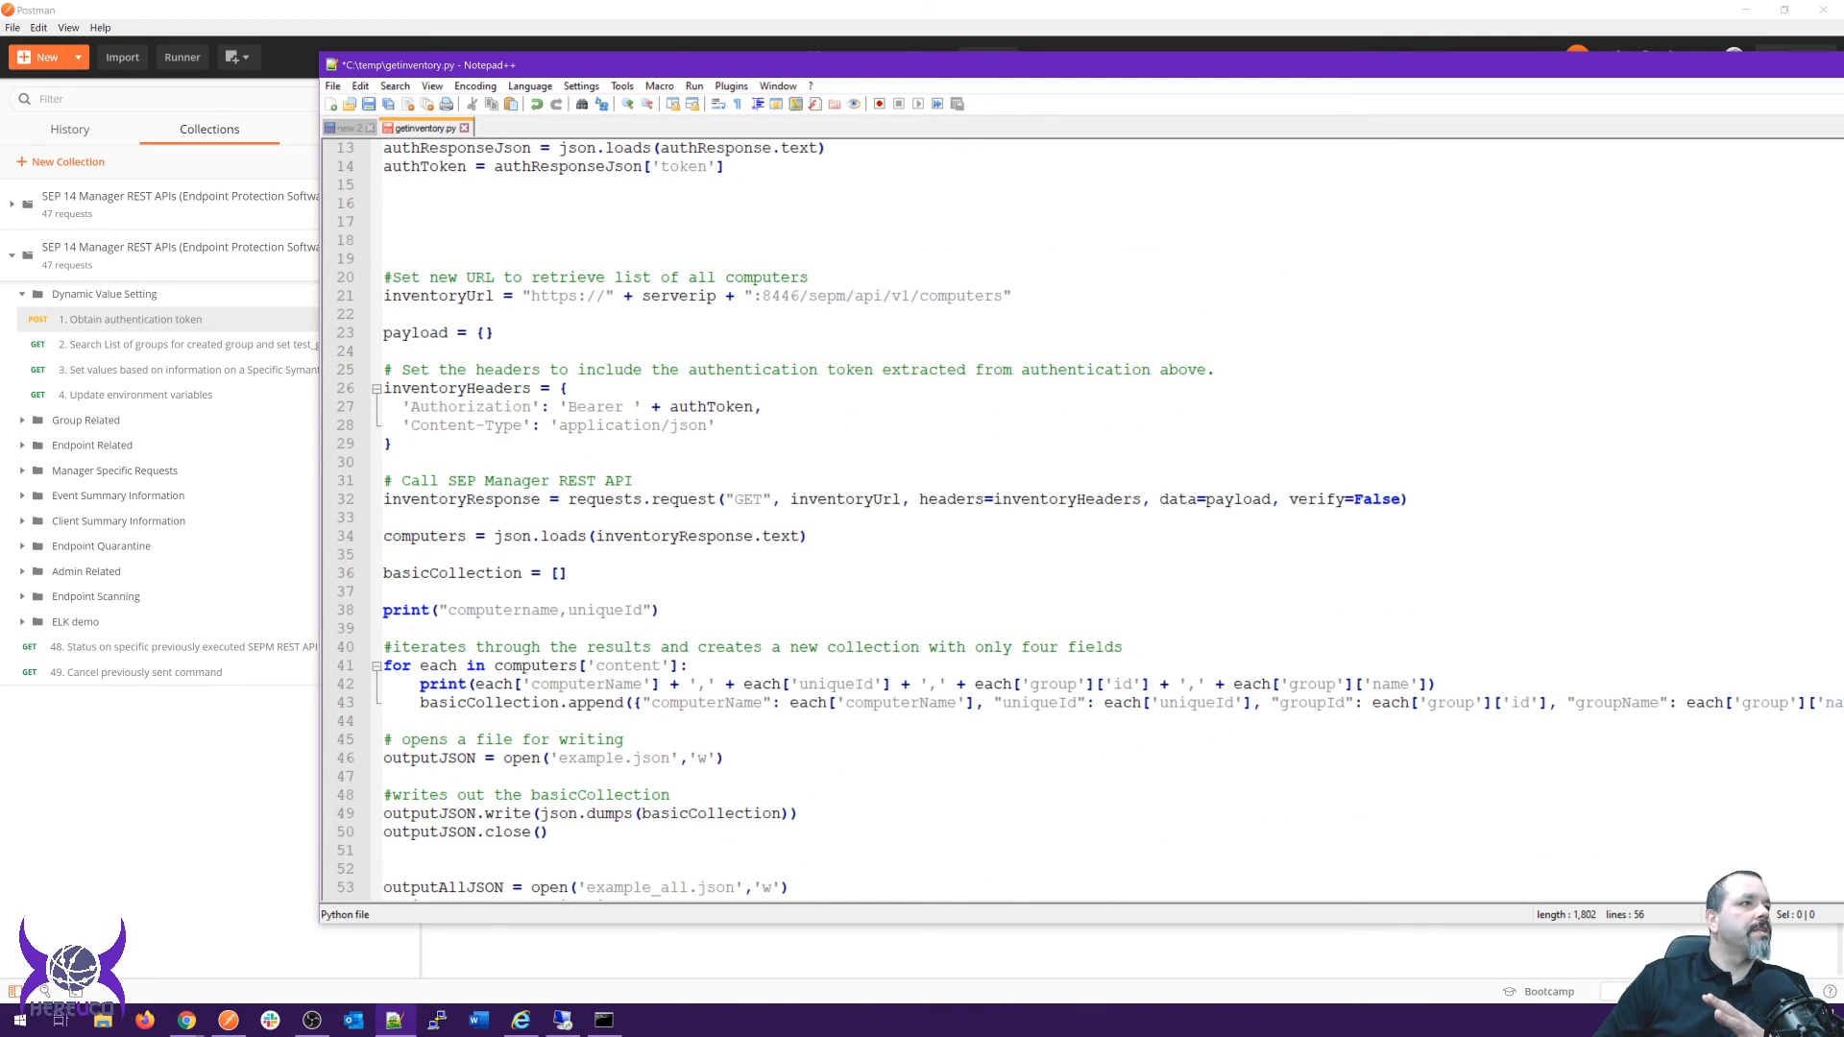
# Switch to Postman, view the generated Nodejs - Request and Java - Unirest snippets, and close the code generator.
pyautogui.hotkey('alt', 'Tab')
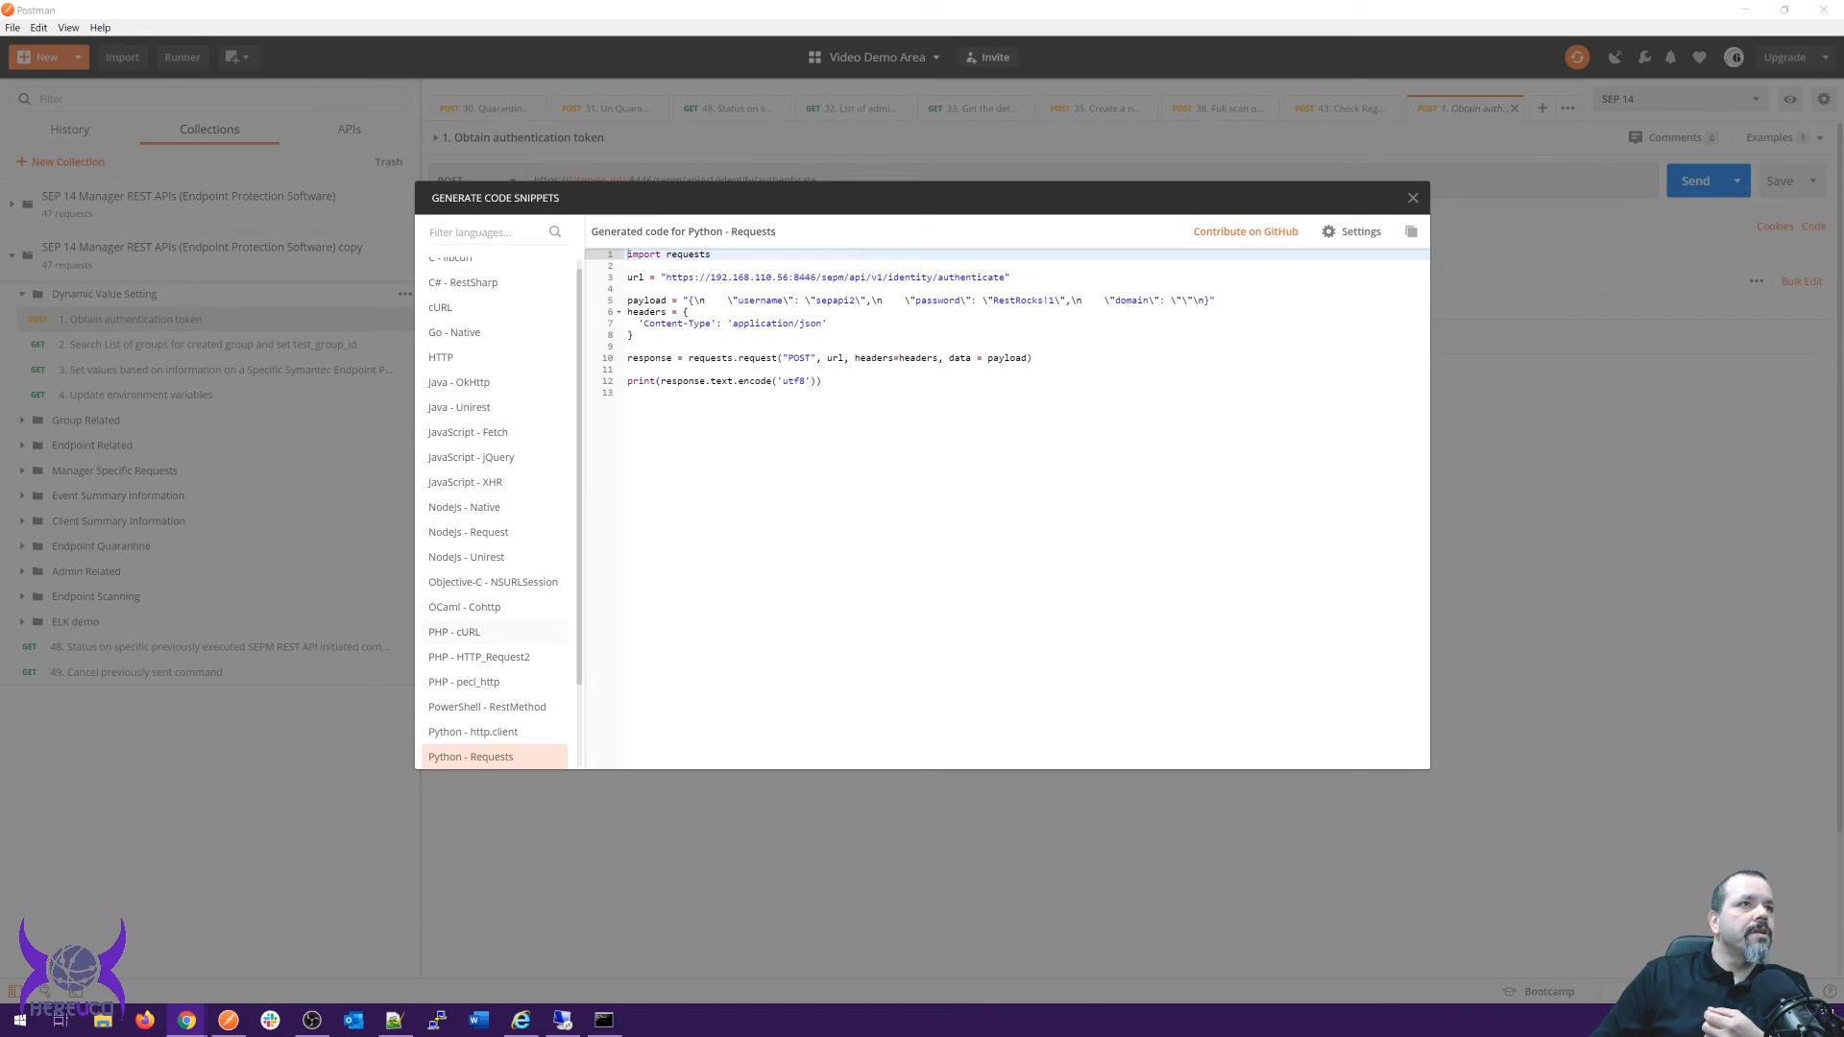
pyautogui.click(469, 532)
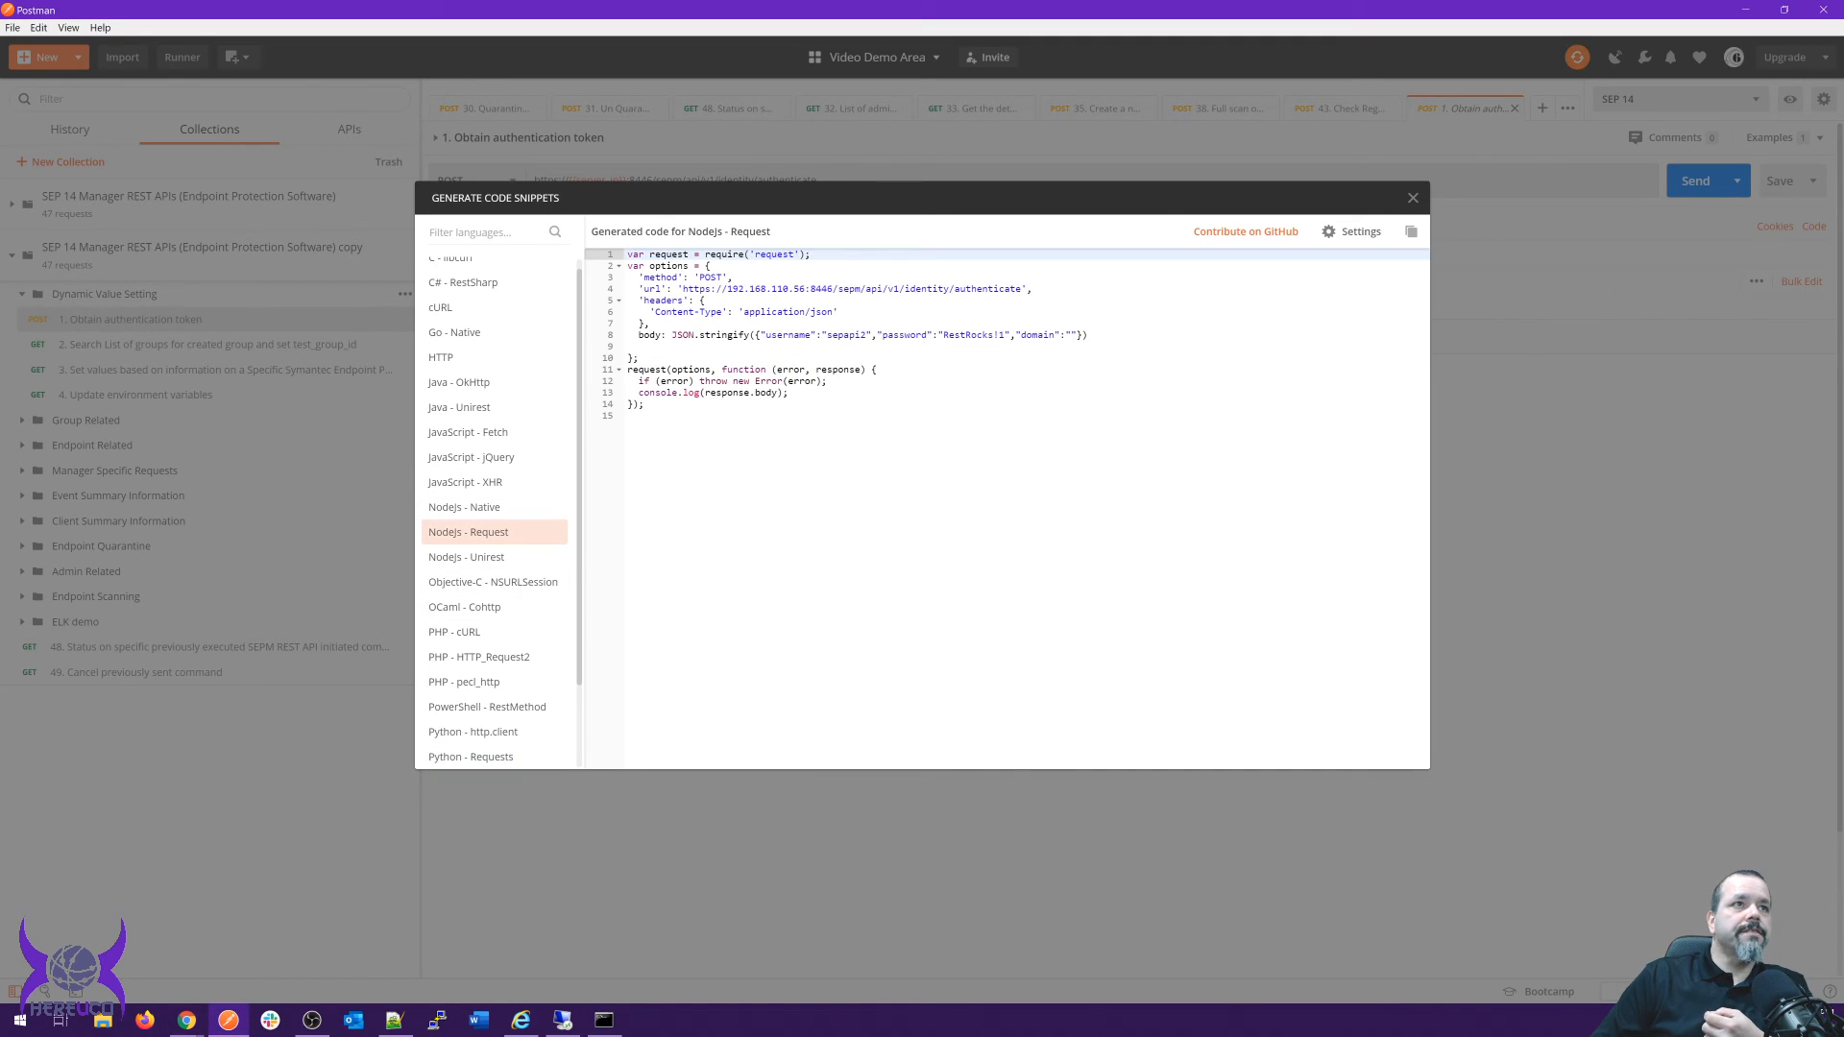
pyautogui.click(461, 407)
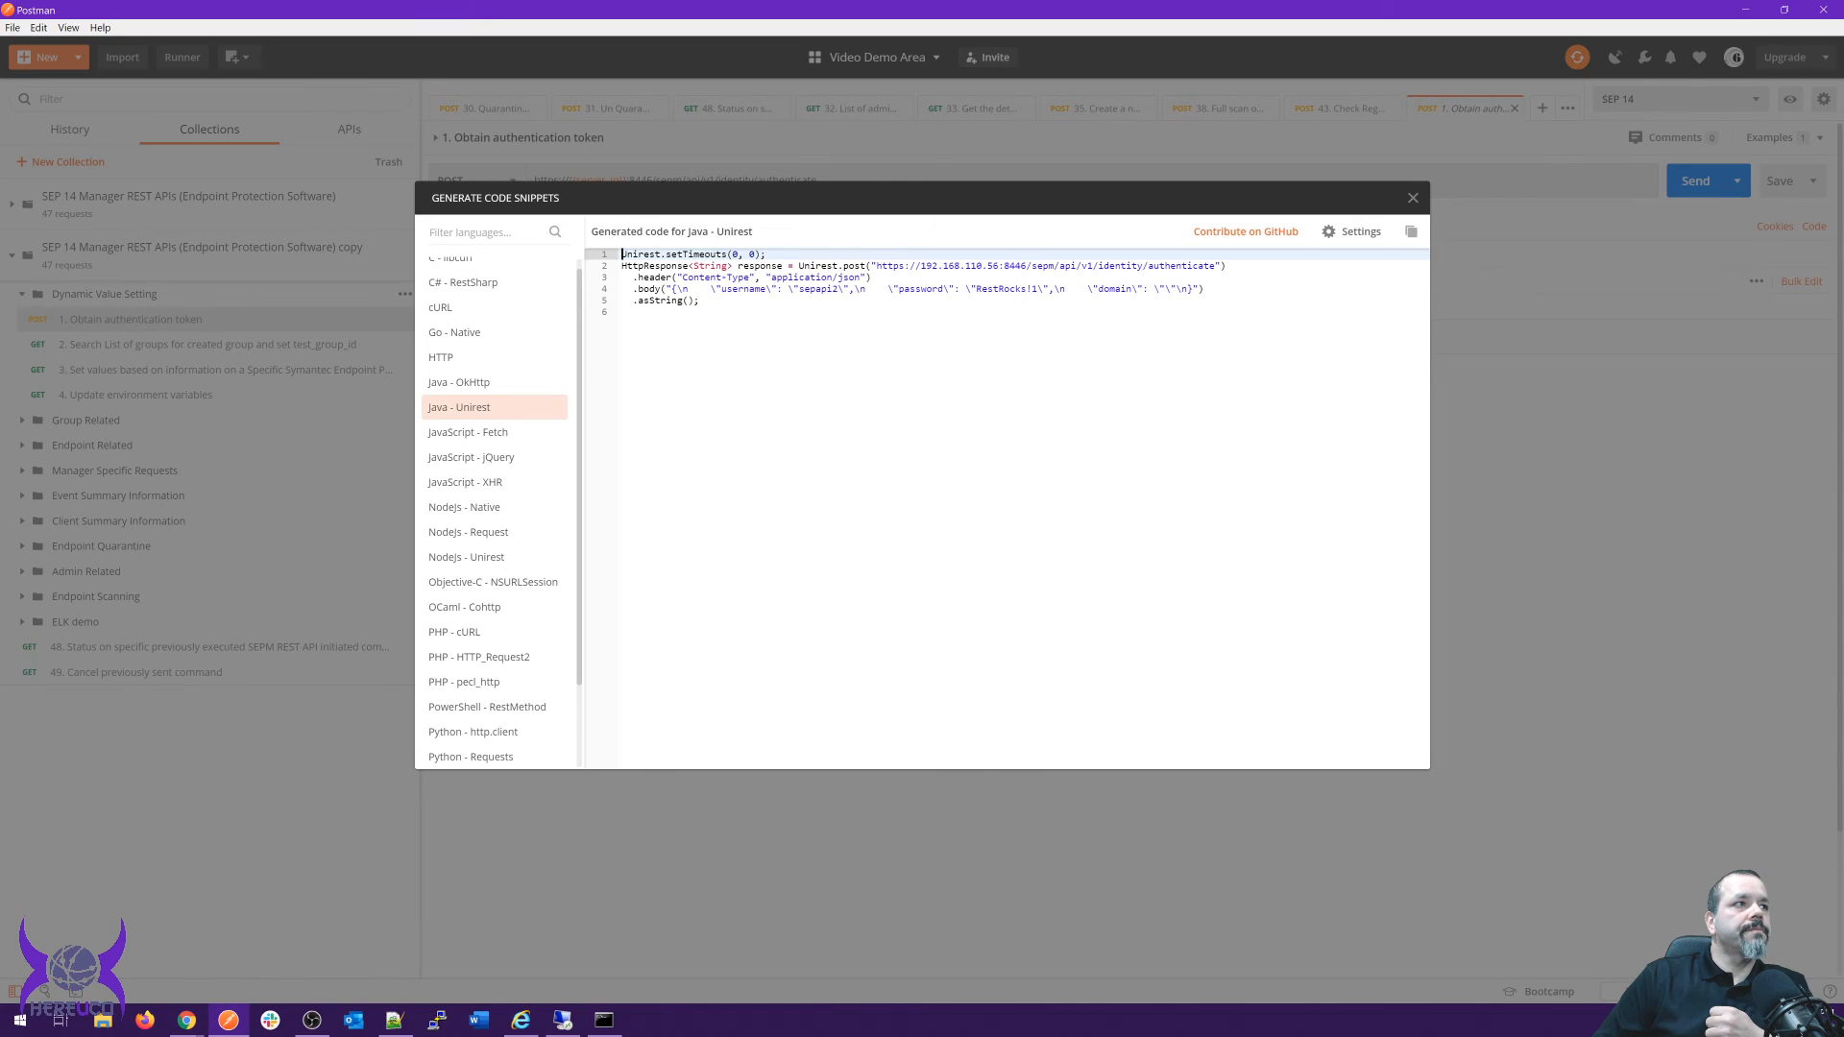
pyautogui.press('Escape')
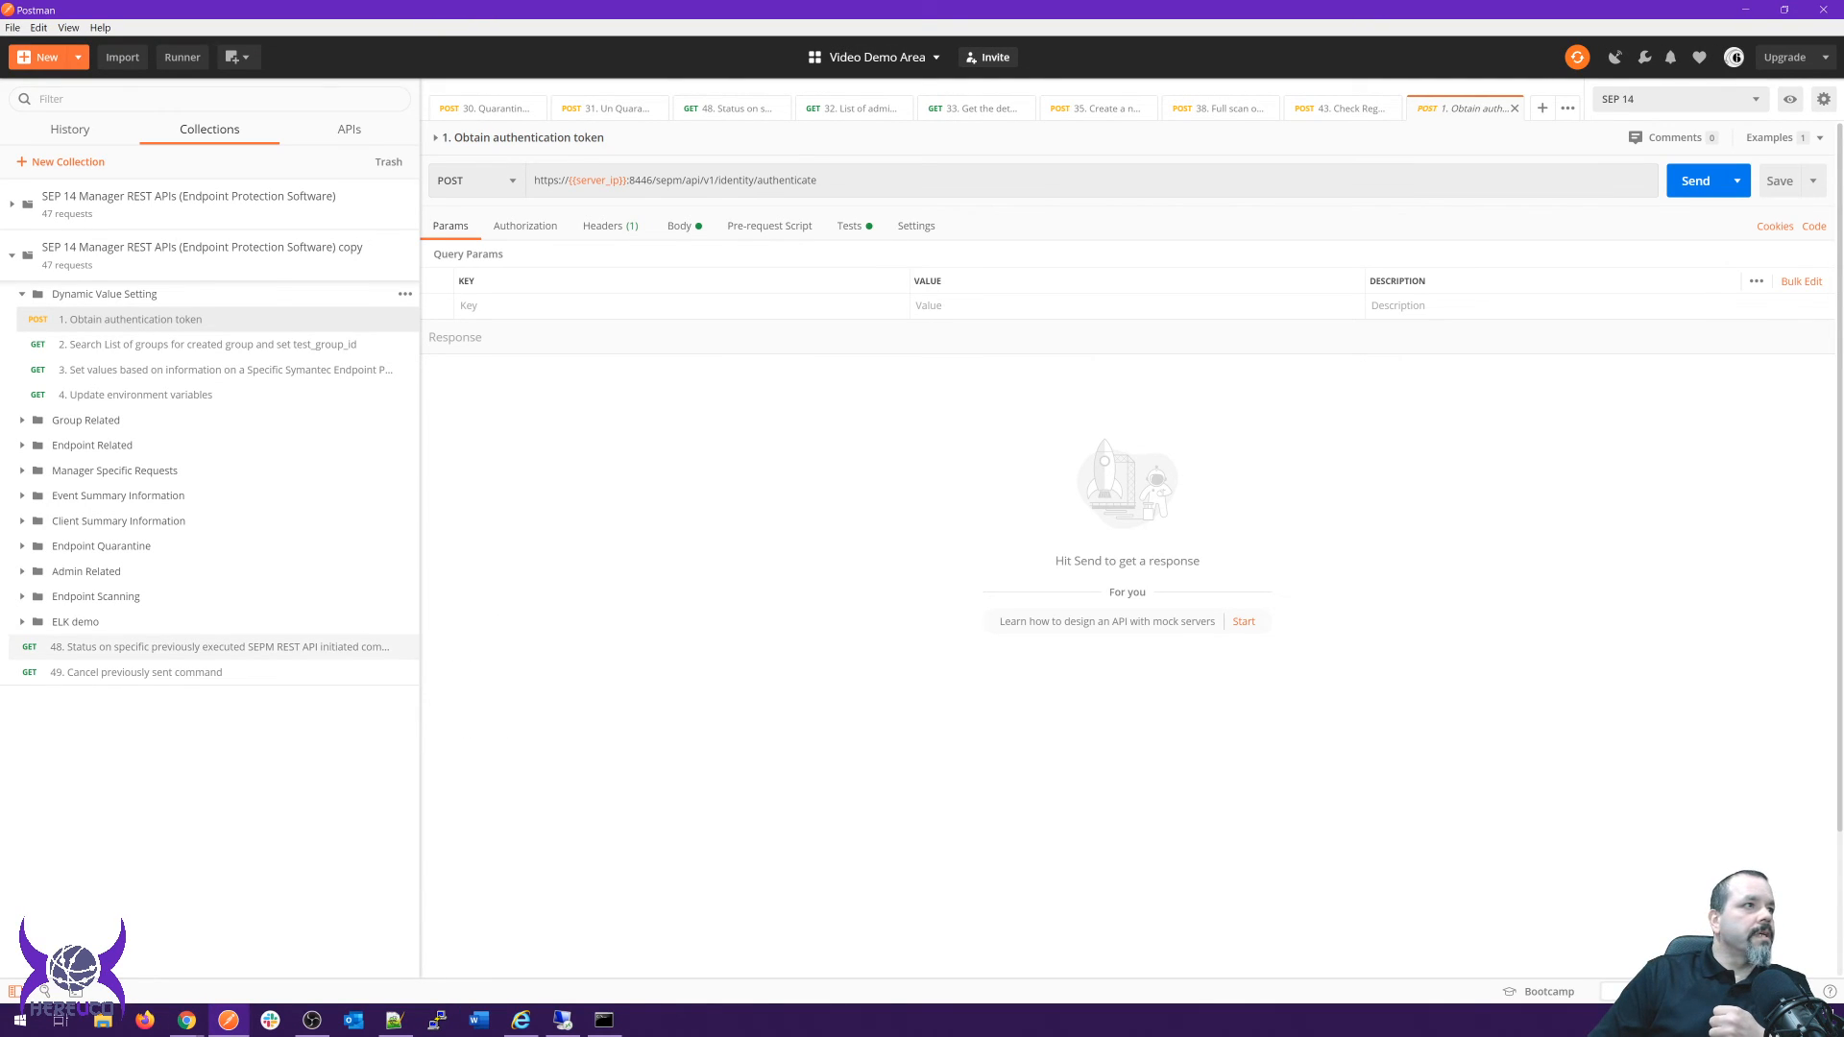
# Expand the ELK demo folder, open request 44, and examine its test script, highlighting the pm.sendRequest block.
pyautogui.click(74, 622)
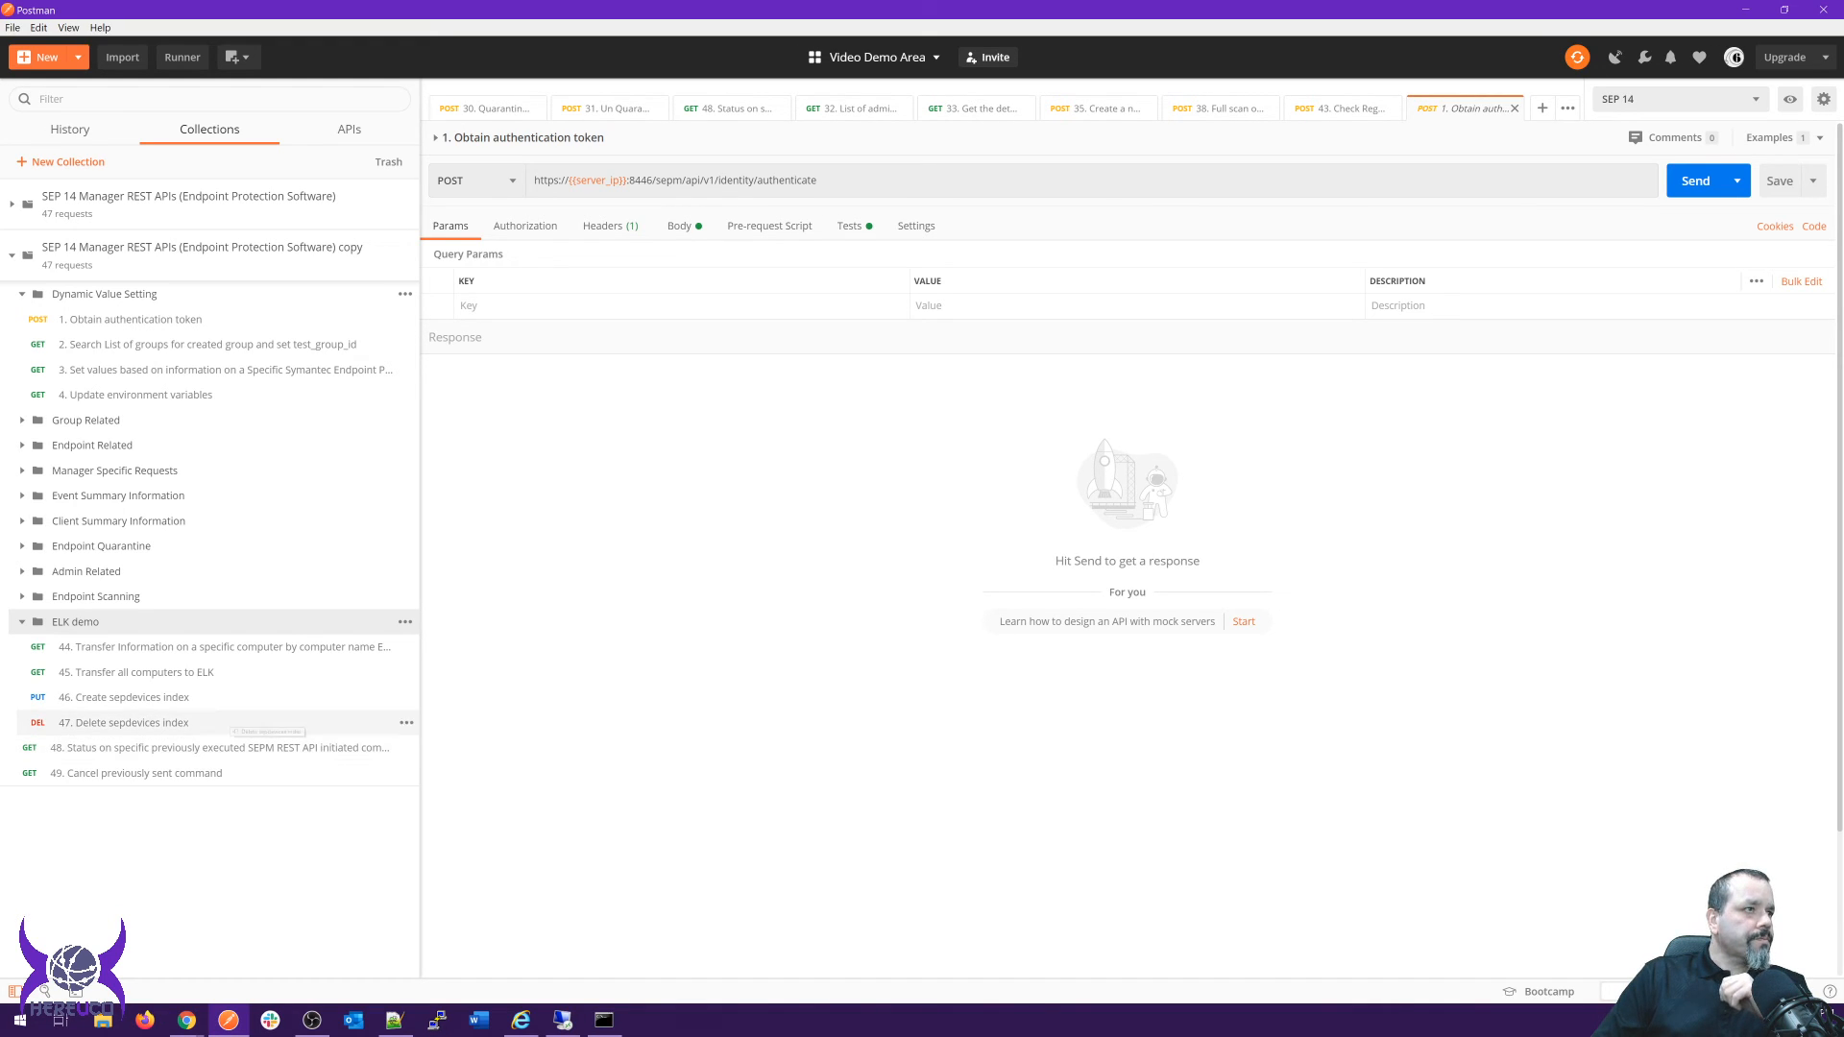
pyautogui.click(220, 646)
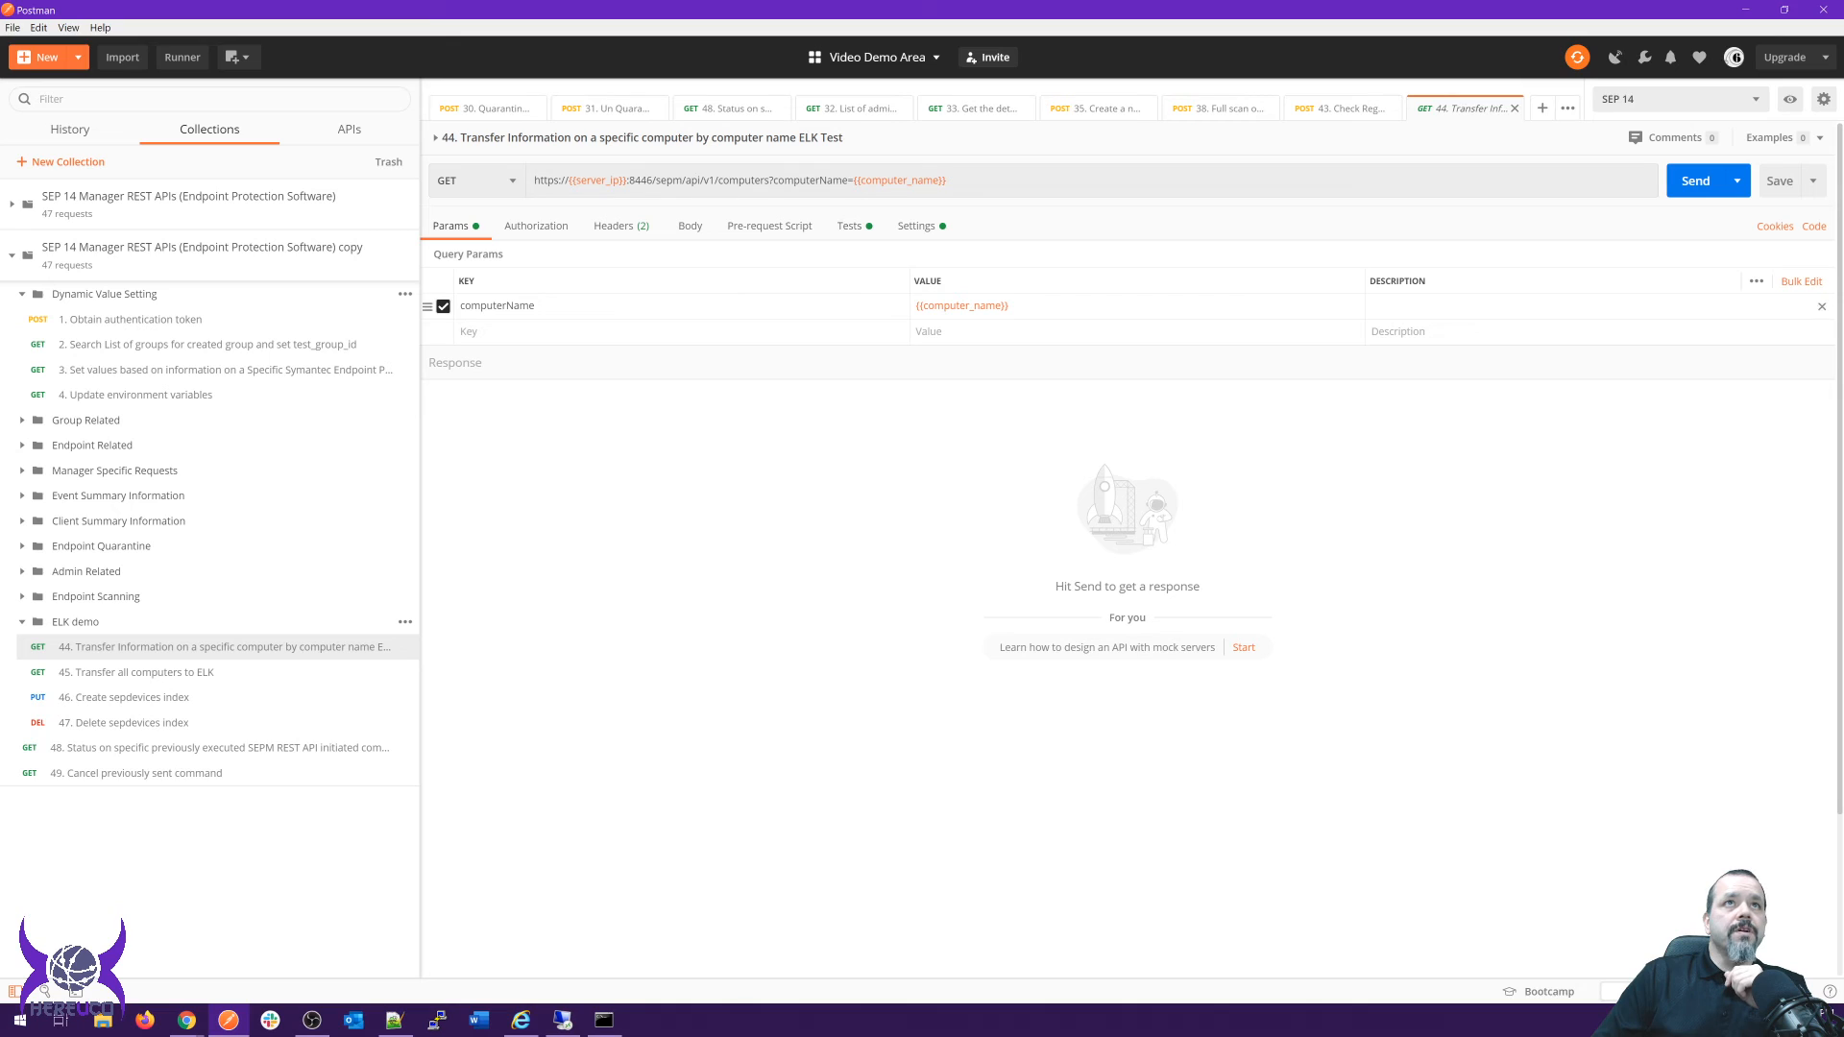
pyautogui.click(849, 226)
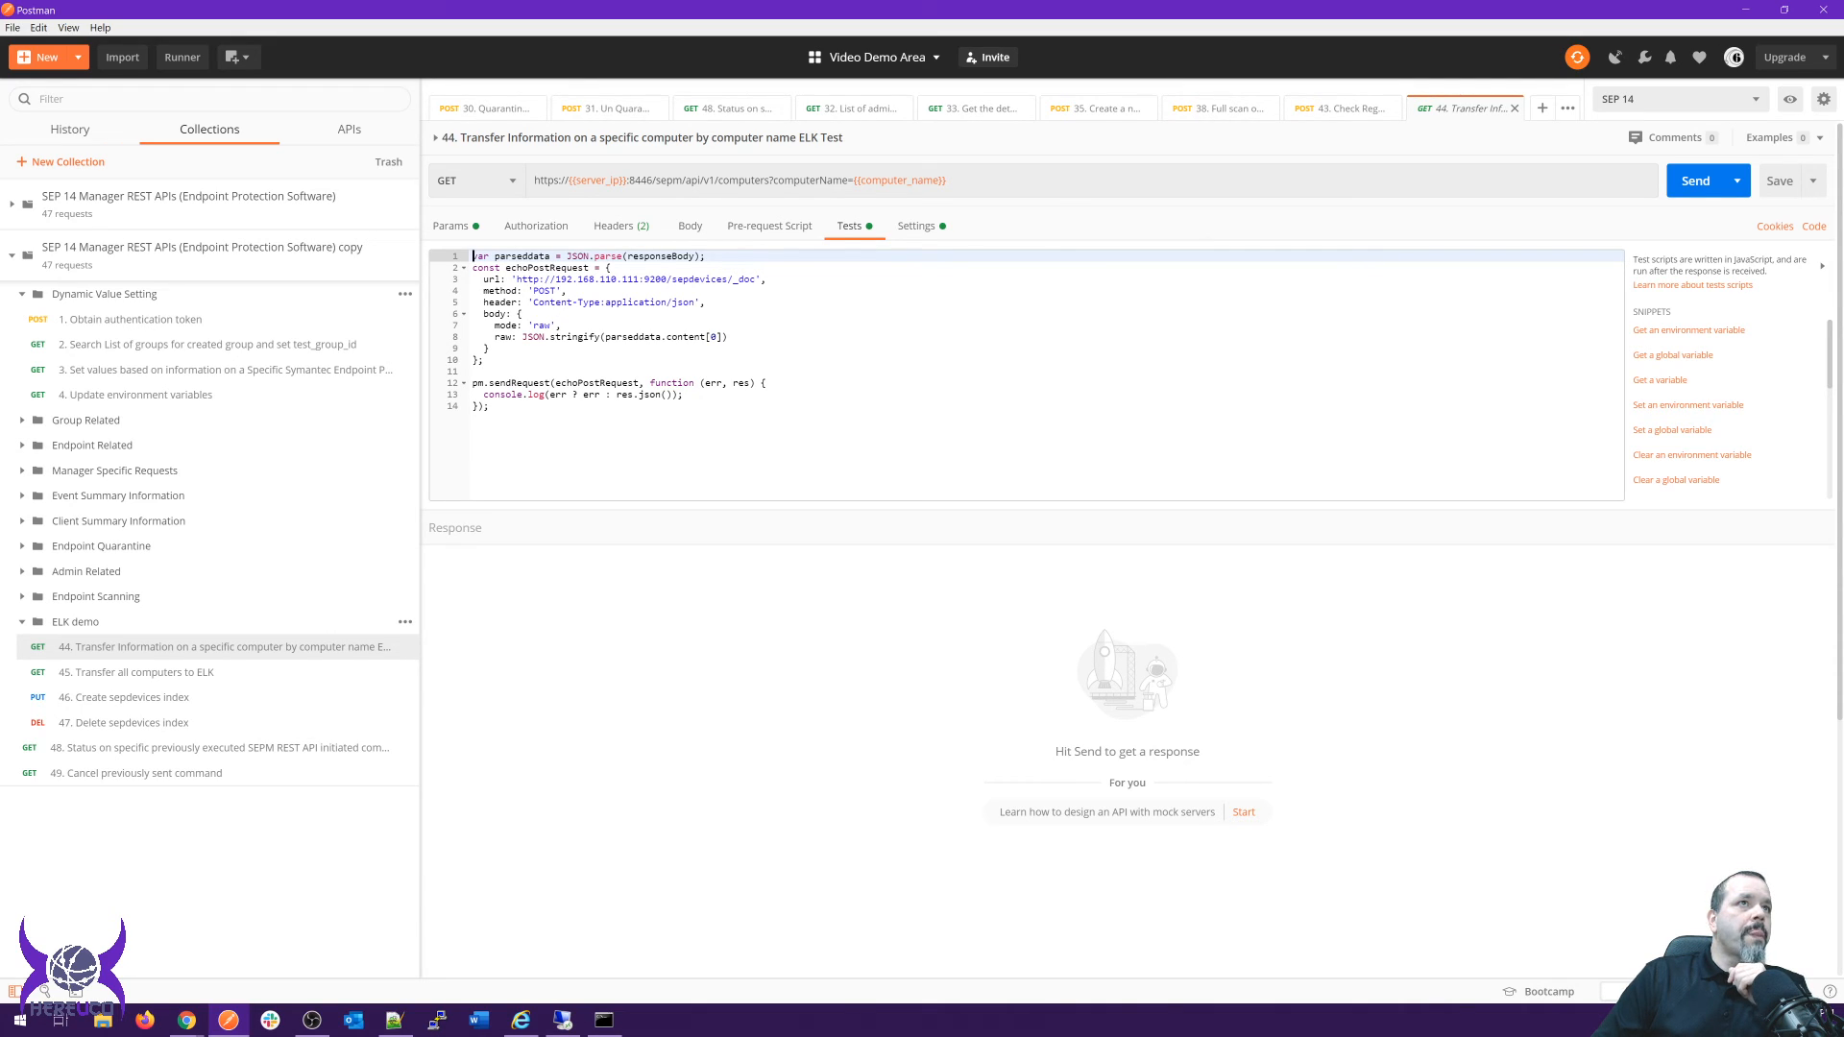
pyautogui.hotkey('ctrl', 'End')
pyautogui.hotkey('shift', 'Up')
pyautogui.hotkey('shift', 'Up')
pyautogui.hotkey('shift', 'Home')
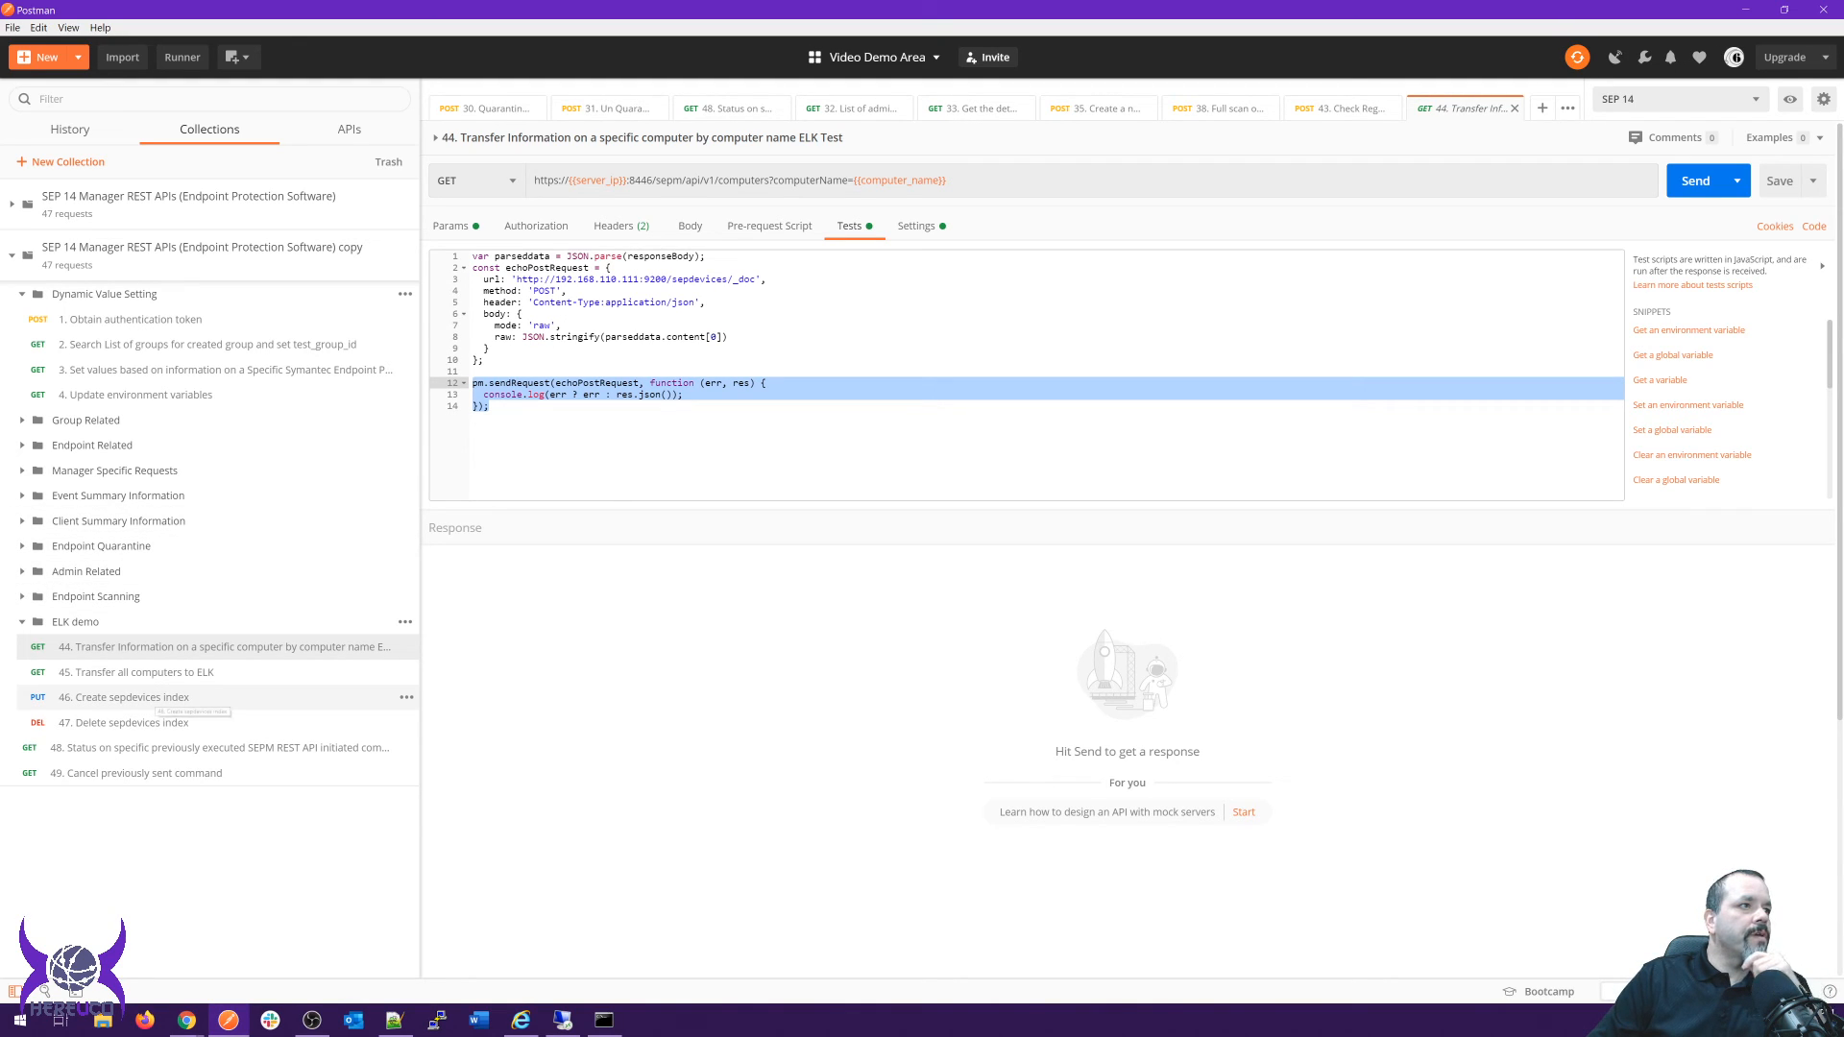
# Examine the JSON mappings body of request 46, Create sepdevices index, and reopen request 44.
pyautogui.click(153, 698)
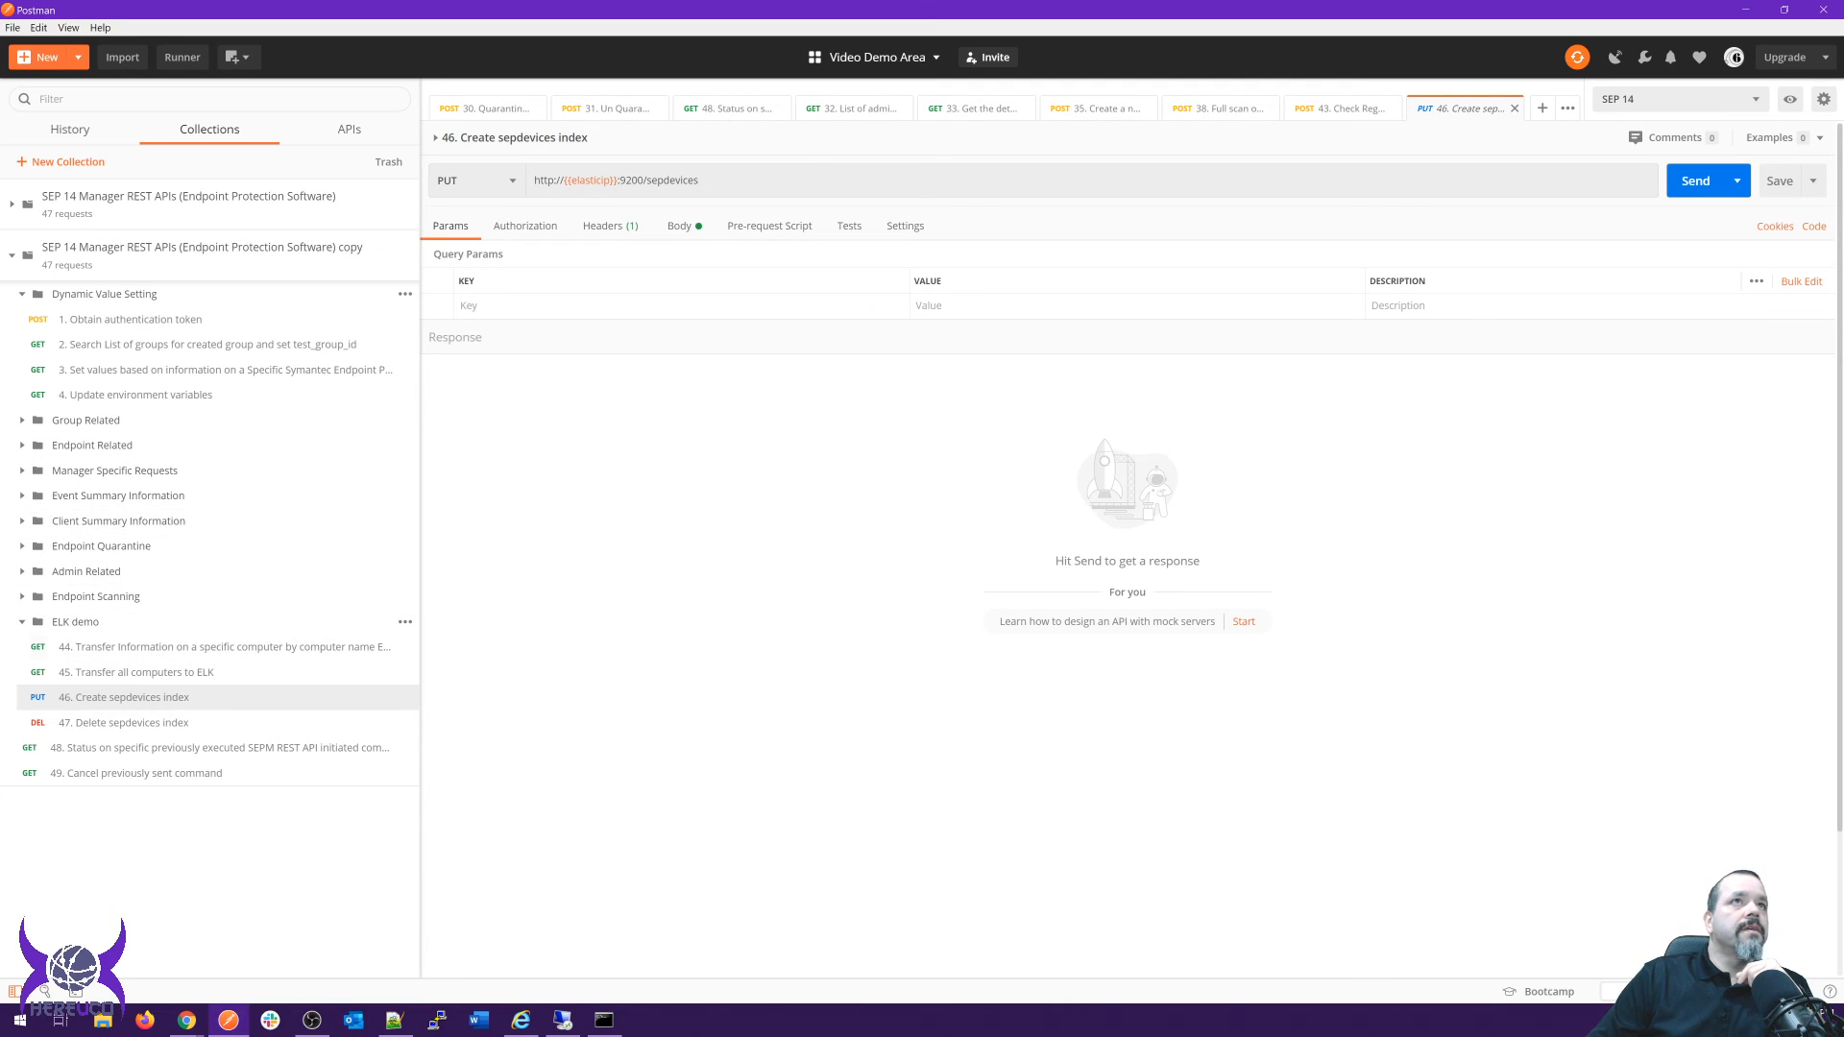
pyautogui.click(679, 226)
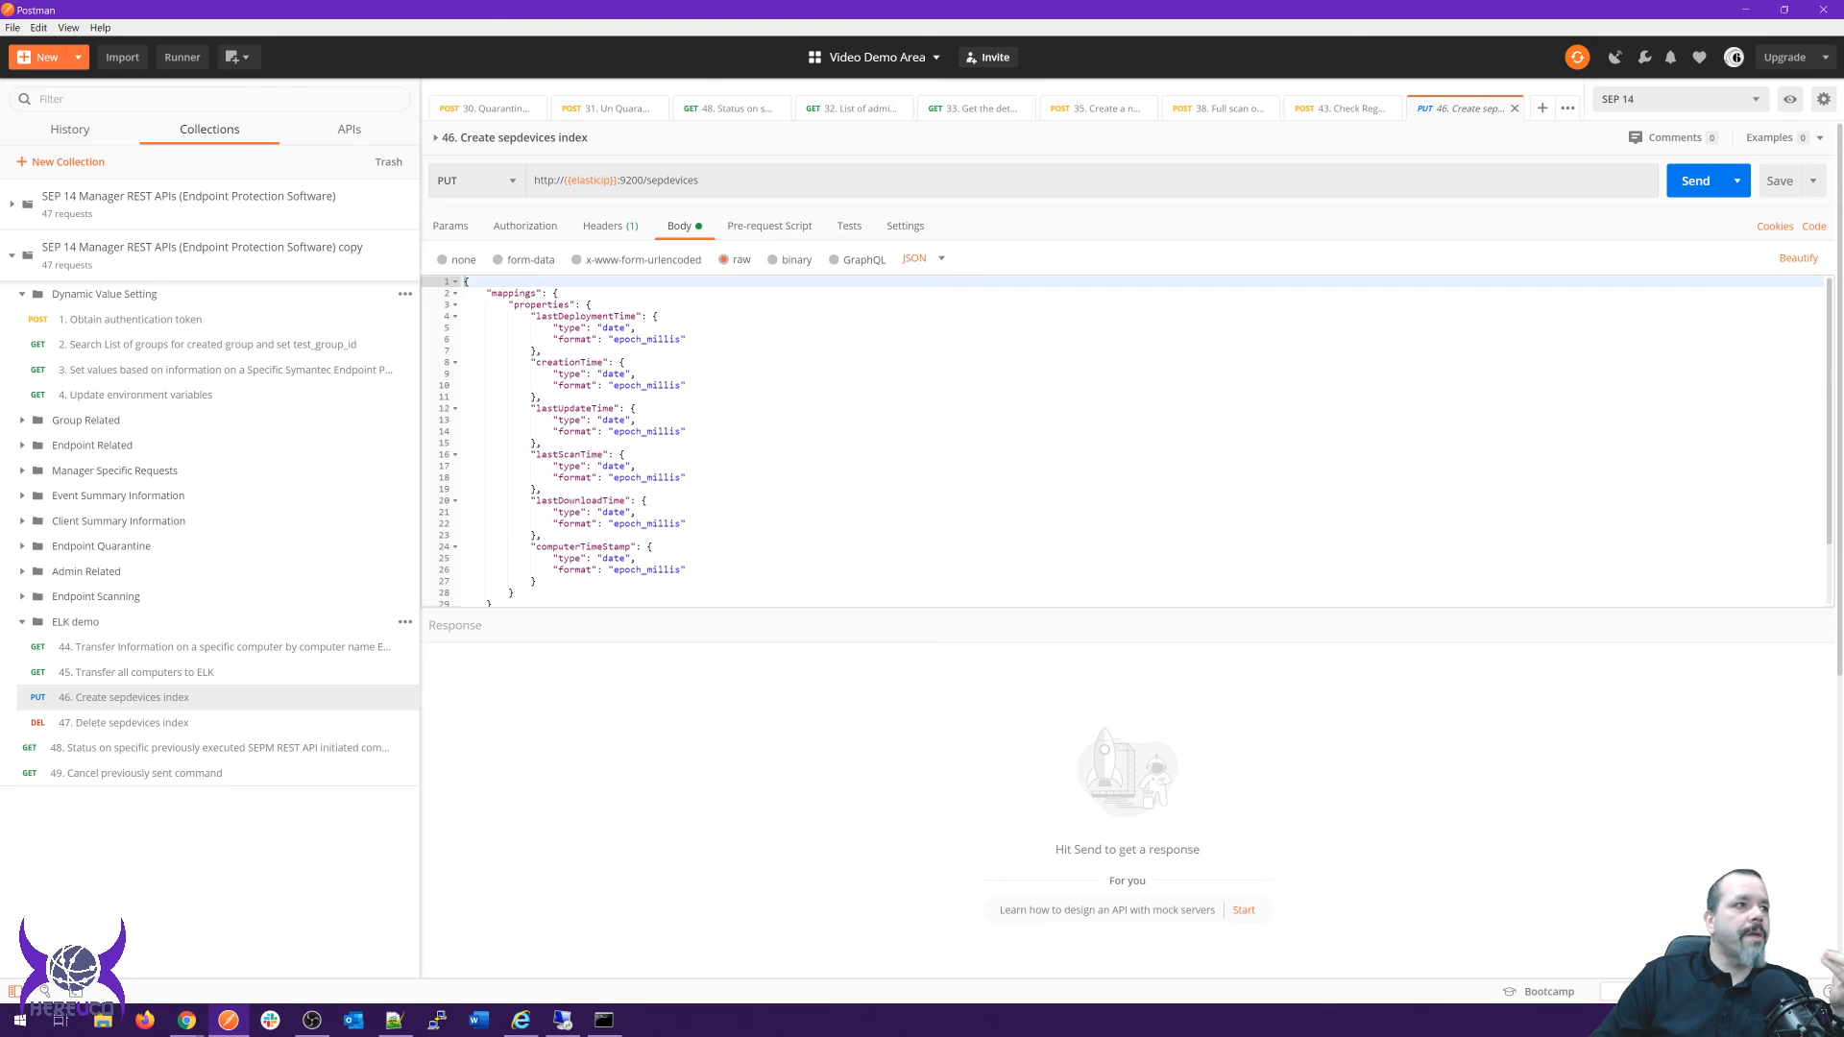
pyautogui.click(221, 646)
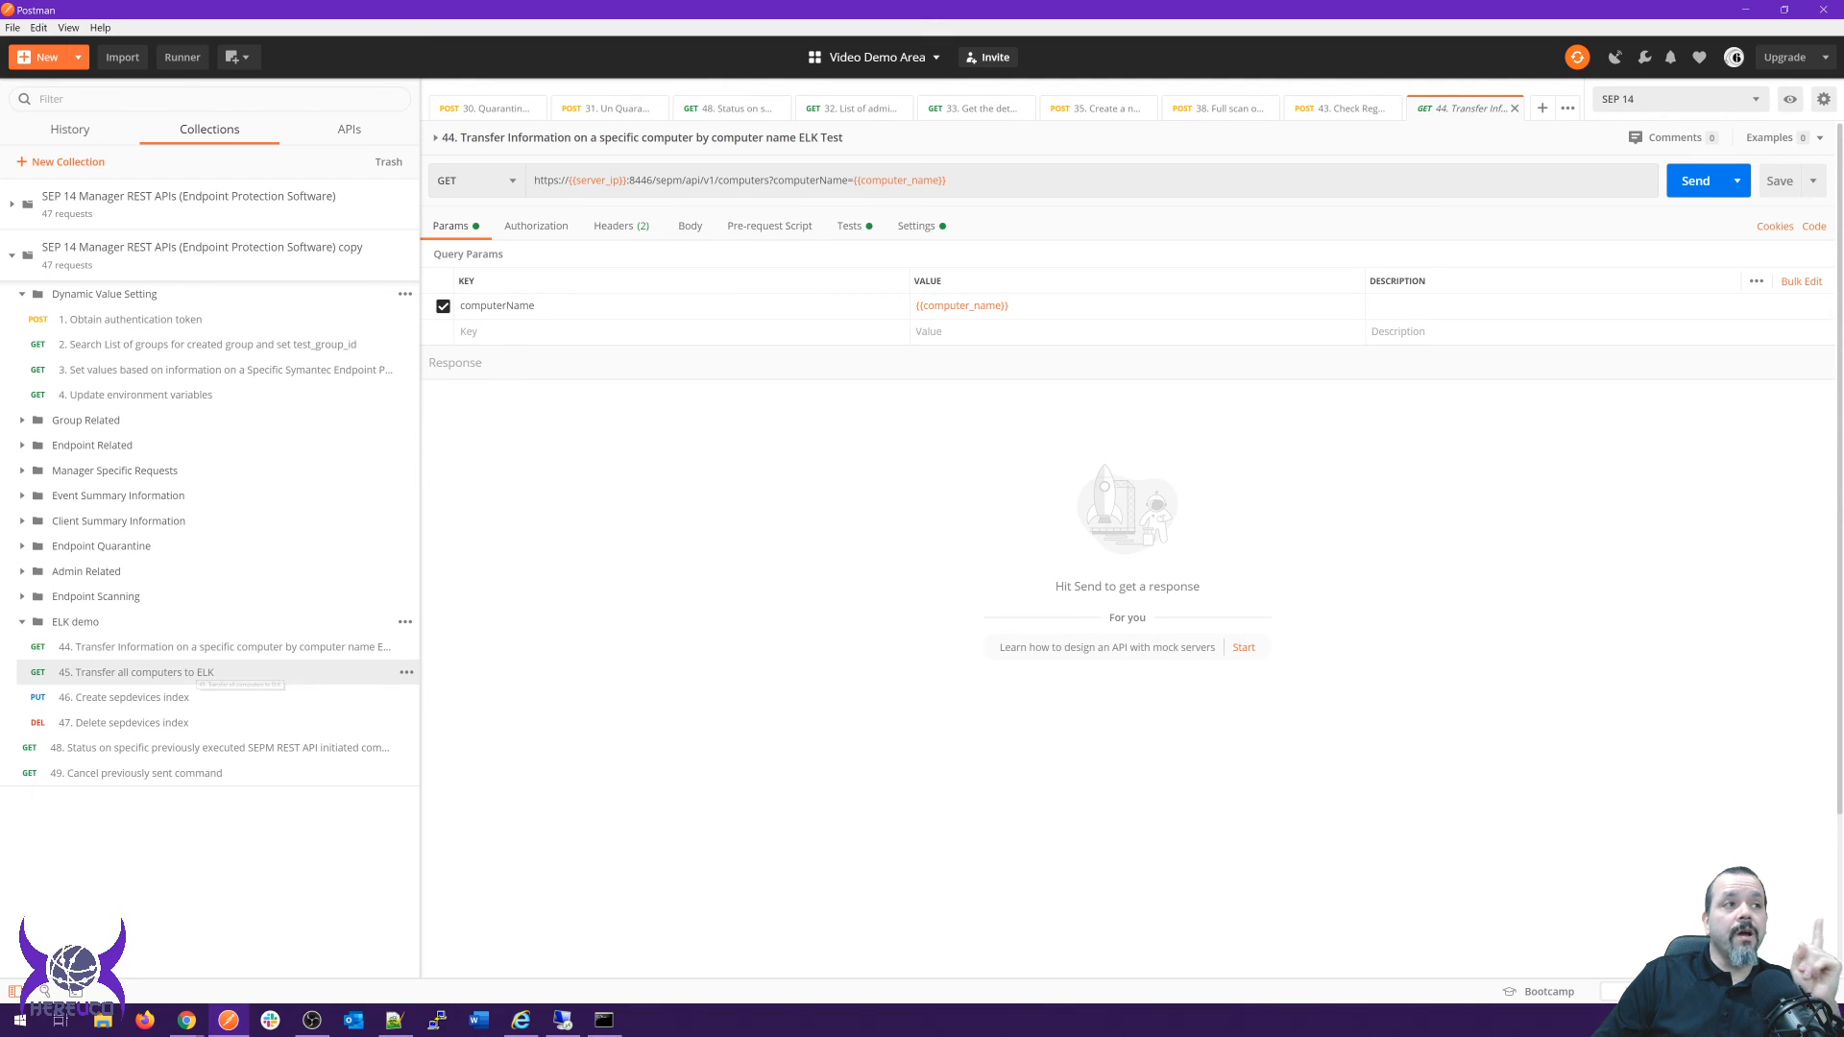
# Open request 45, Transfer all computers to ELK, and examine its computers URL and the bulk-posting test script.
pyautogui.click(144, 672)
pyautogui.moveTo(770, 181); pyautogui.dragTo(532, 181)
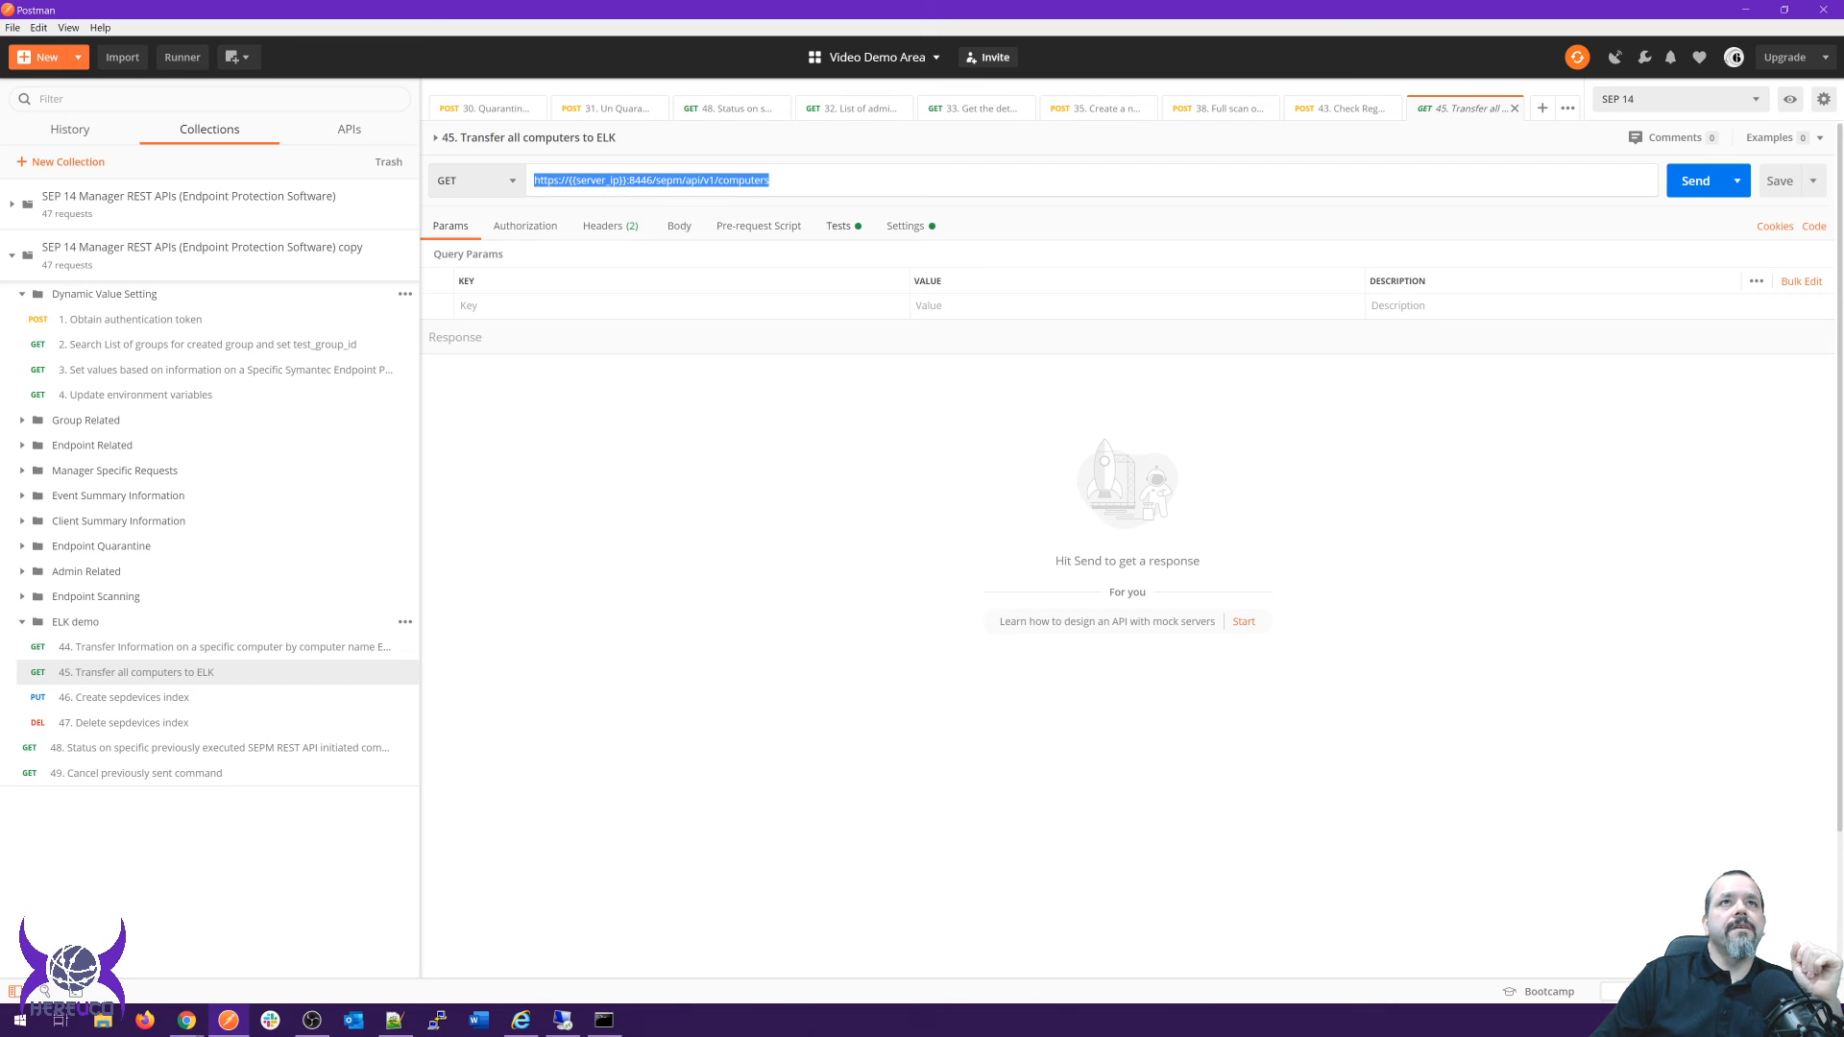
pyautogui.click(838, 225)
pyautogui.scroll(-2, 1026, 375)
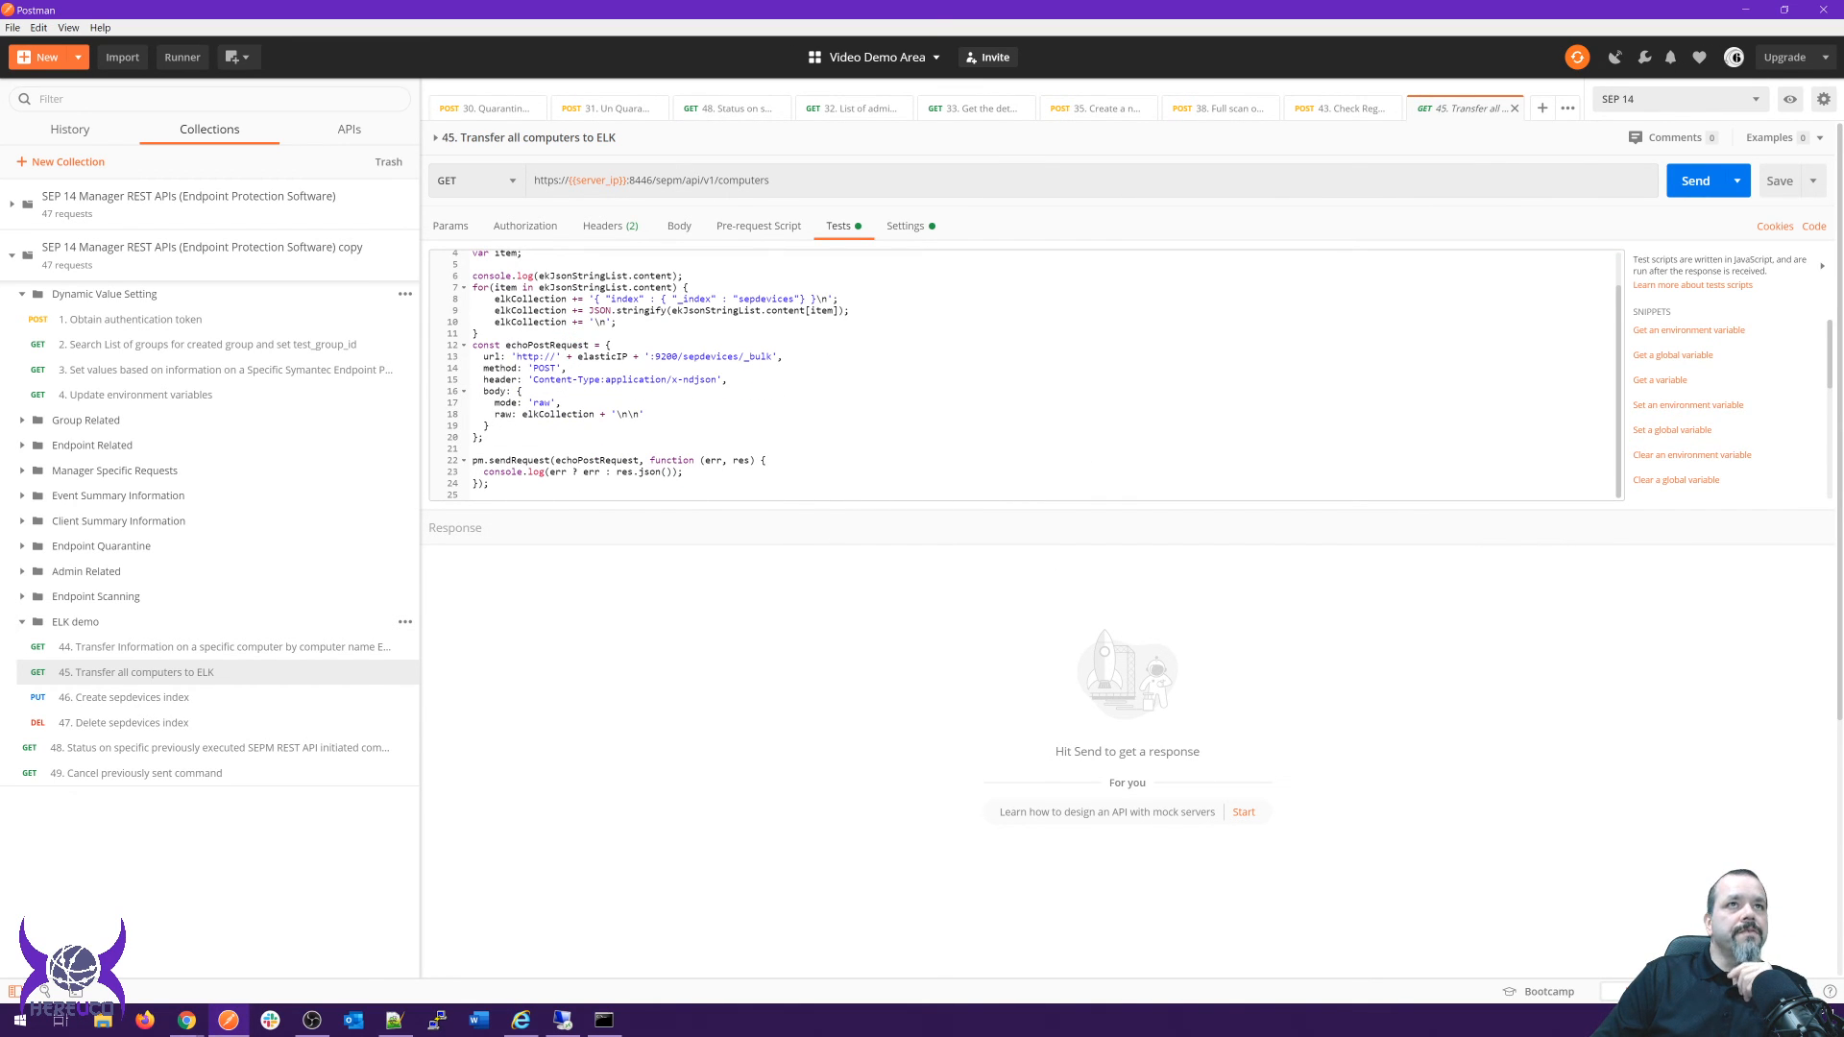
# Highlight the sepdevices index line in the test script and send request 45, Transfer all computers to ELK.
pyautogui.moveTo(833, 298); pyautogui.dragTo(595, 299)
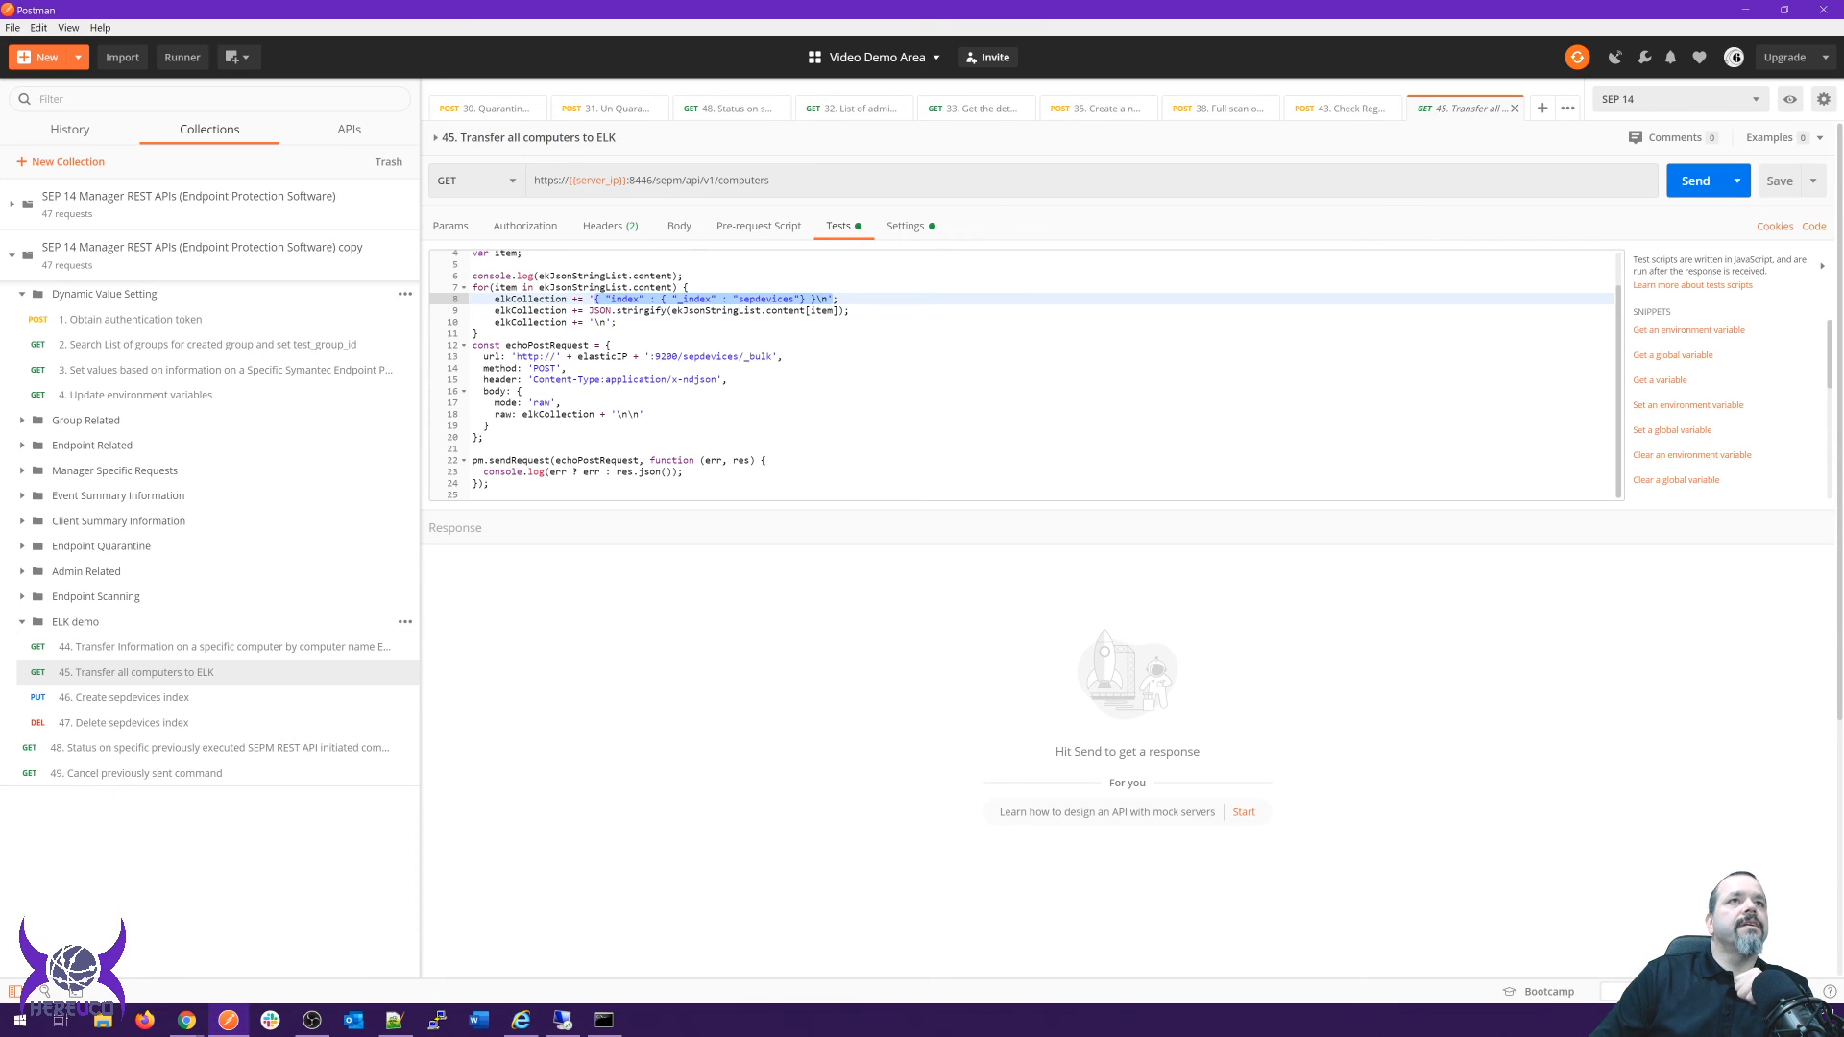
pyautogui.scroll(-3, 592, 299)
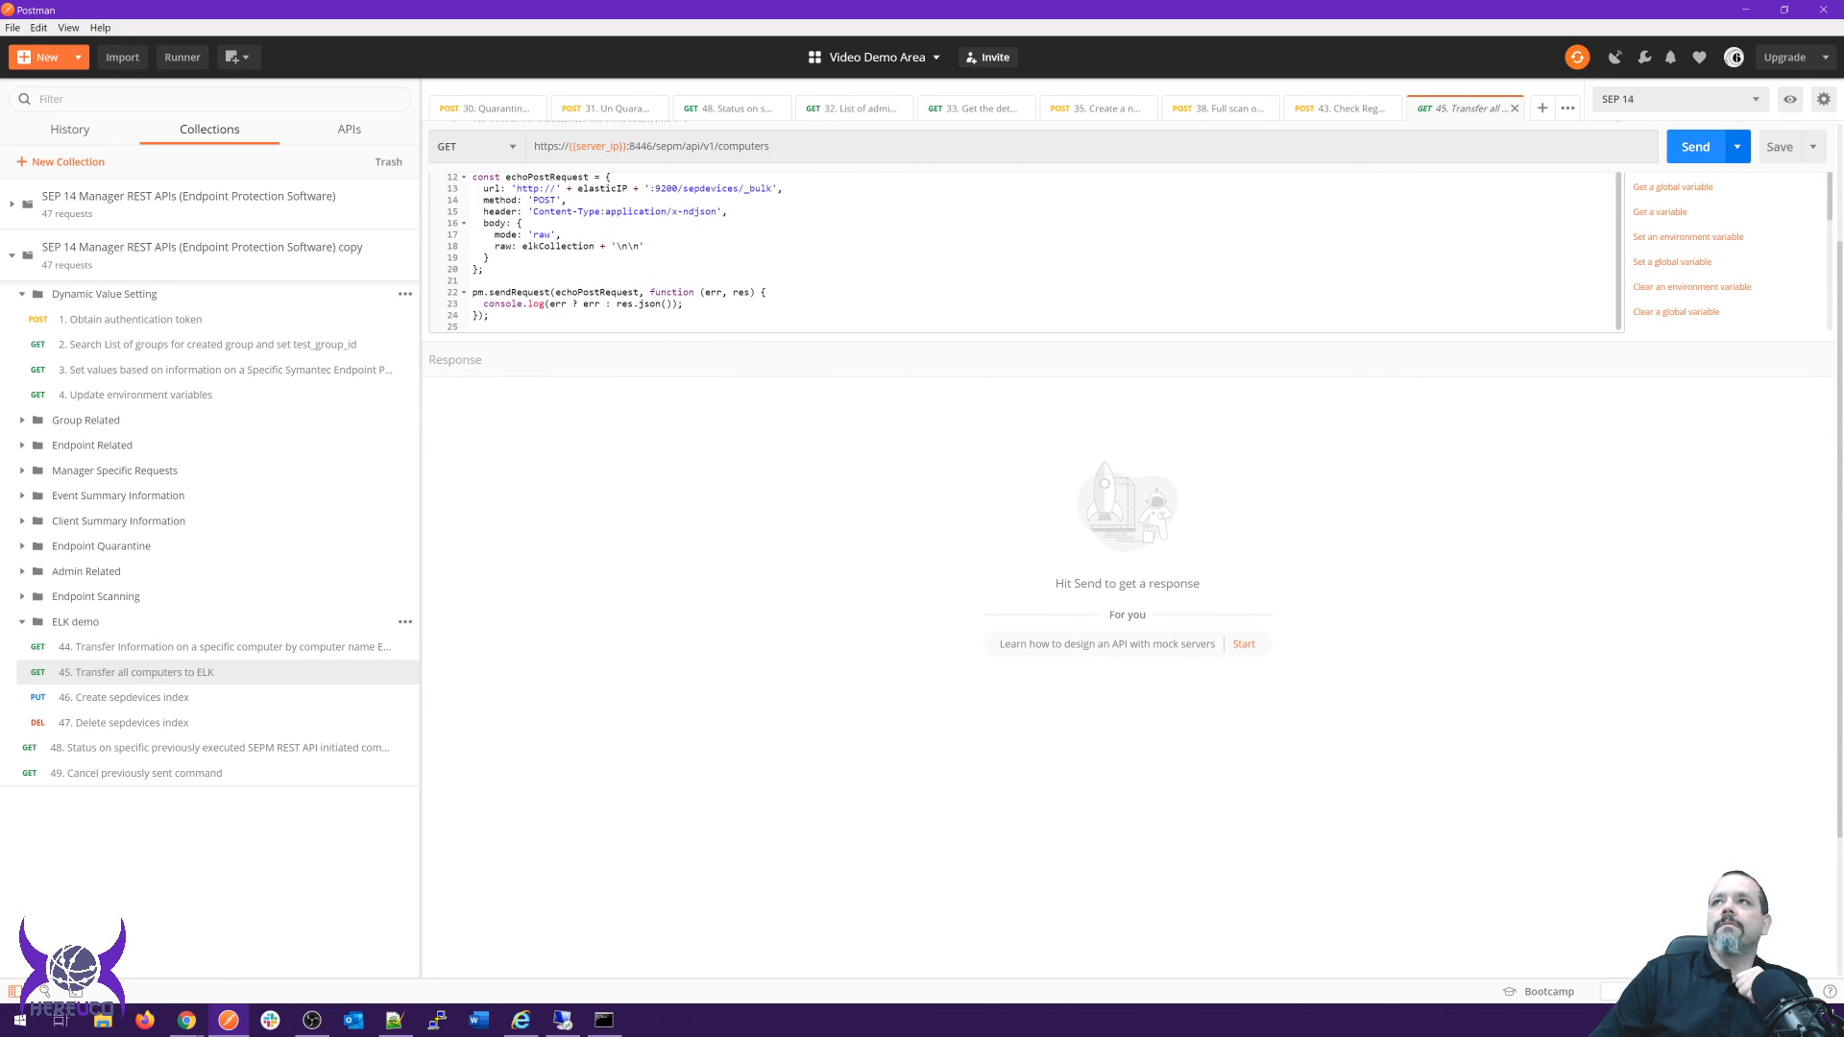
pyautogui.hotkey('ctrl', 'Return')
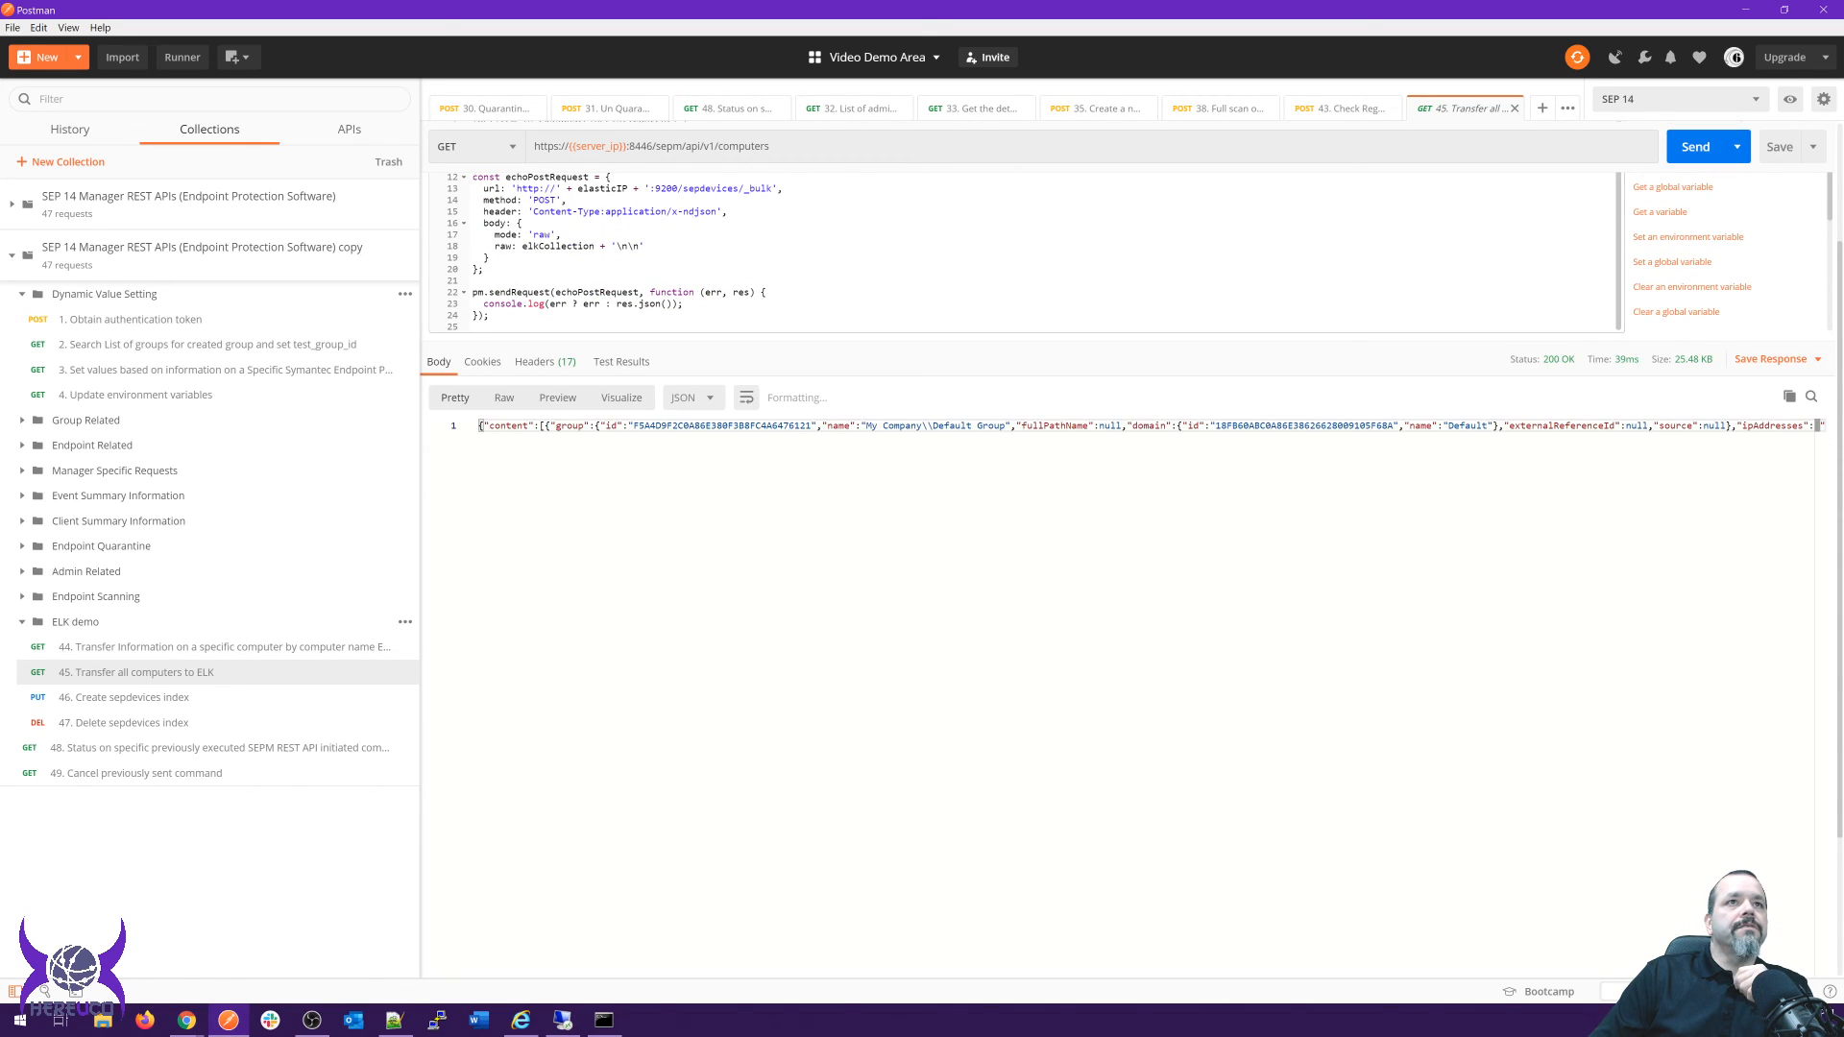
pyautogui.scroll(3, 1022, 336)
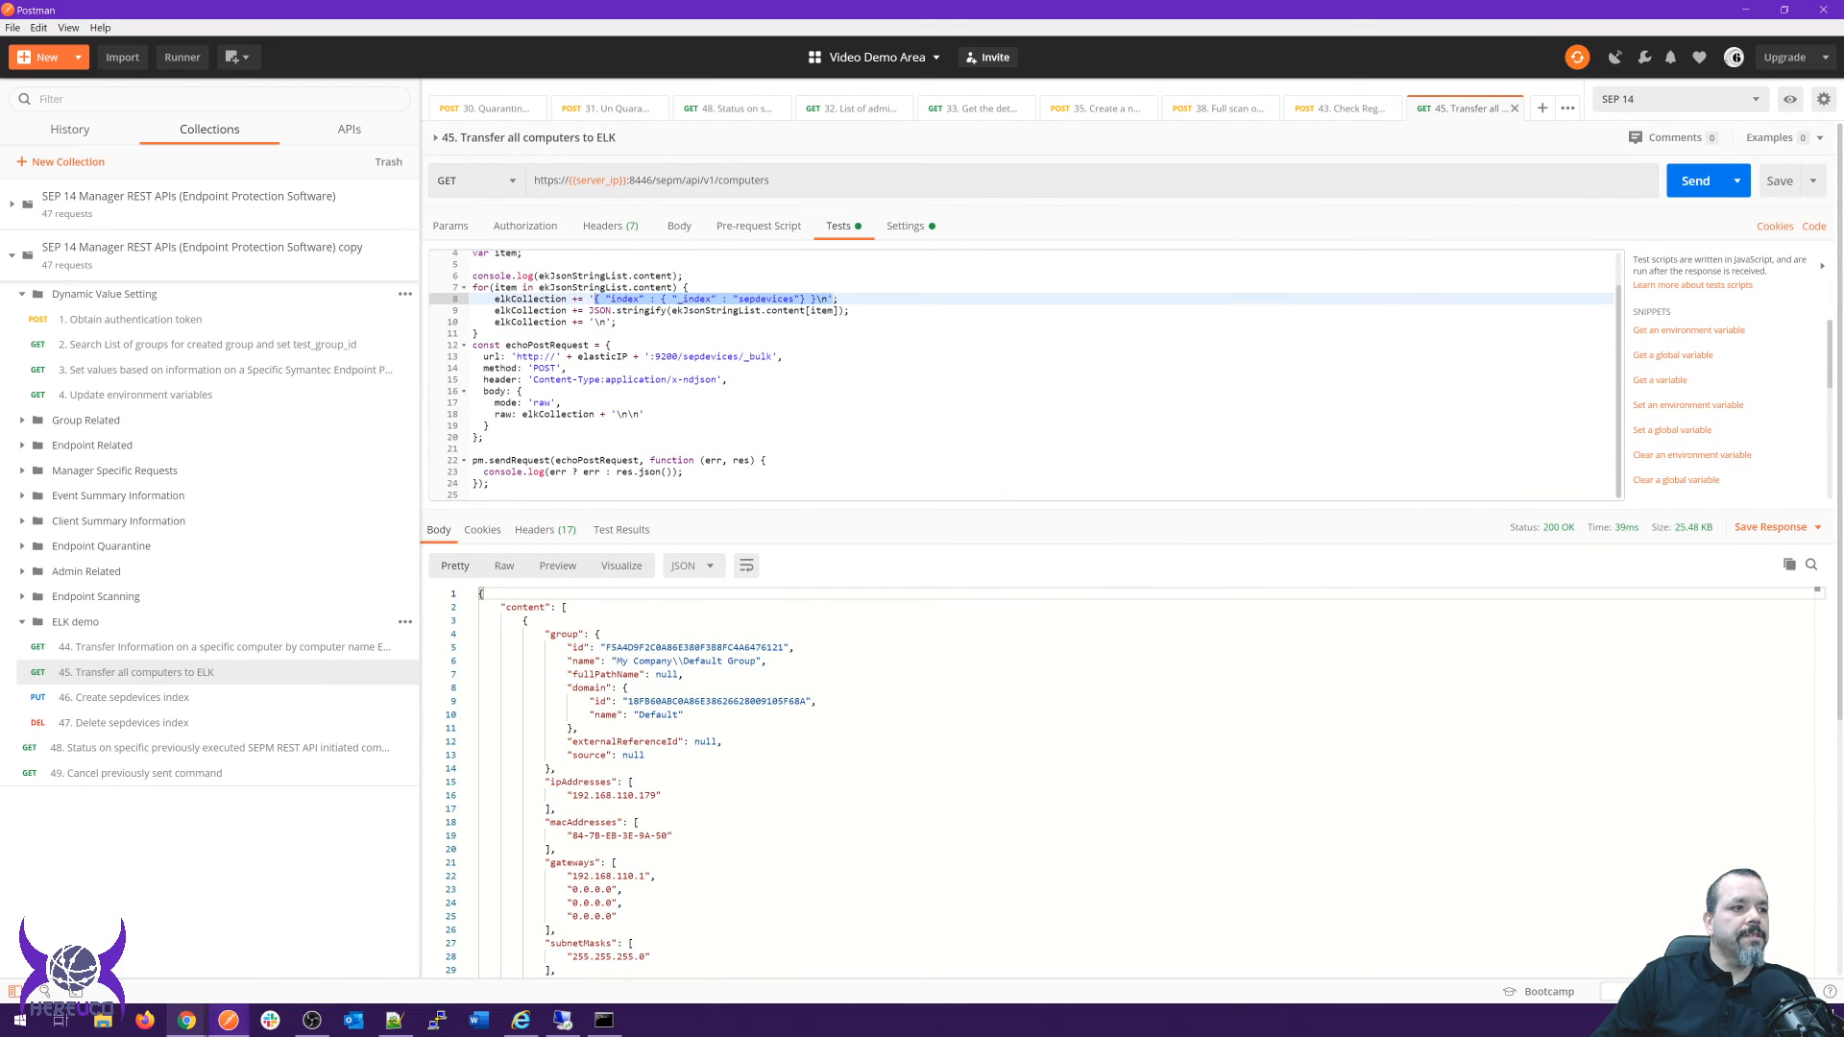
# Switch to Chrome, open Kibana at 192.168.110.111:5601 in a new window, and view the sepdevices index pattern in Discover.
pyautogui.click(187, 1020)
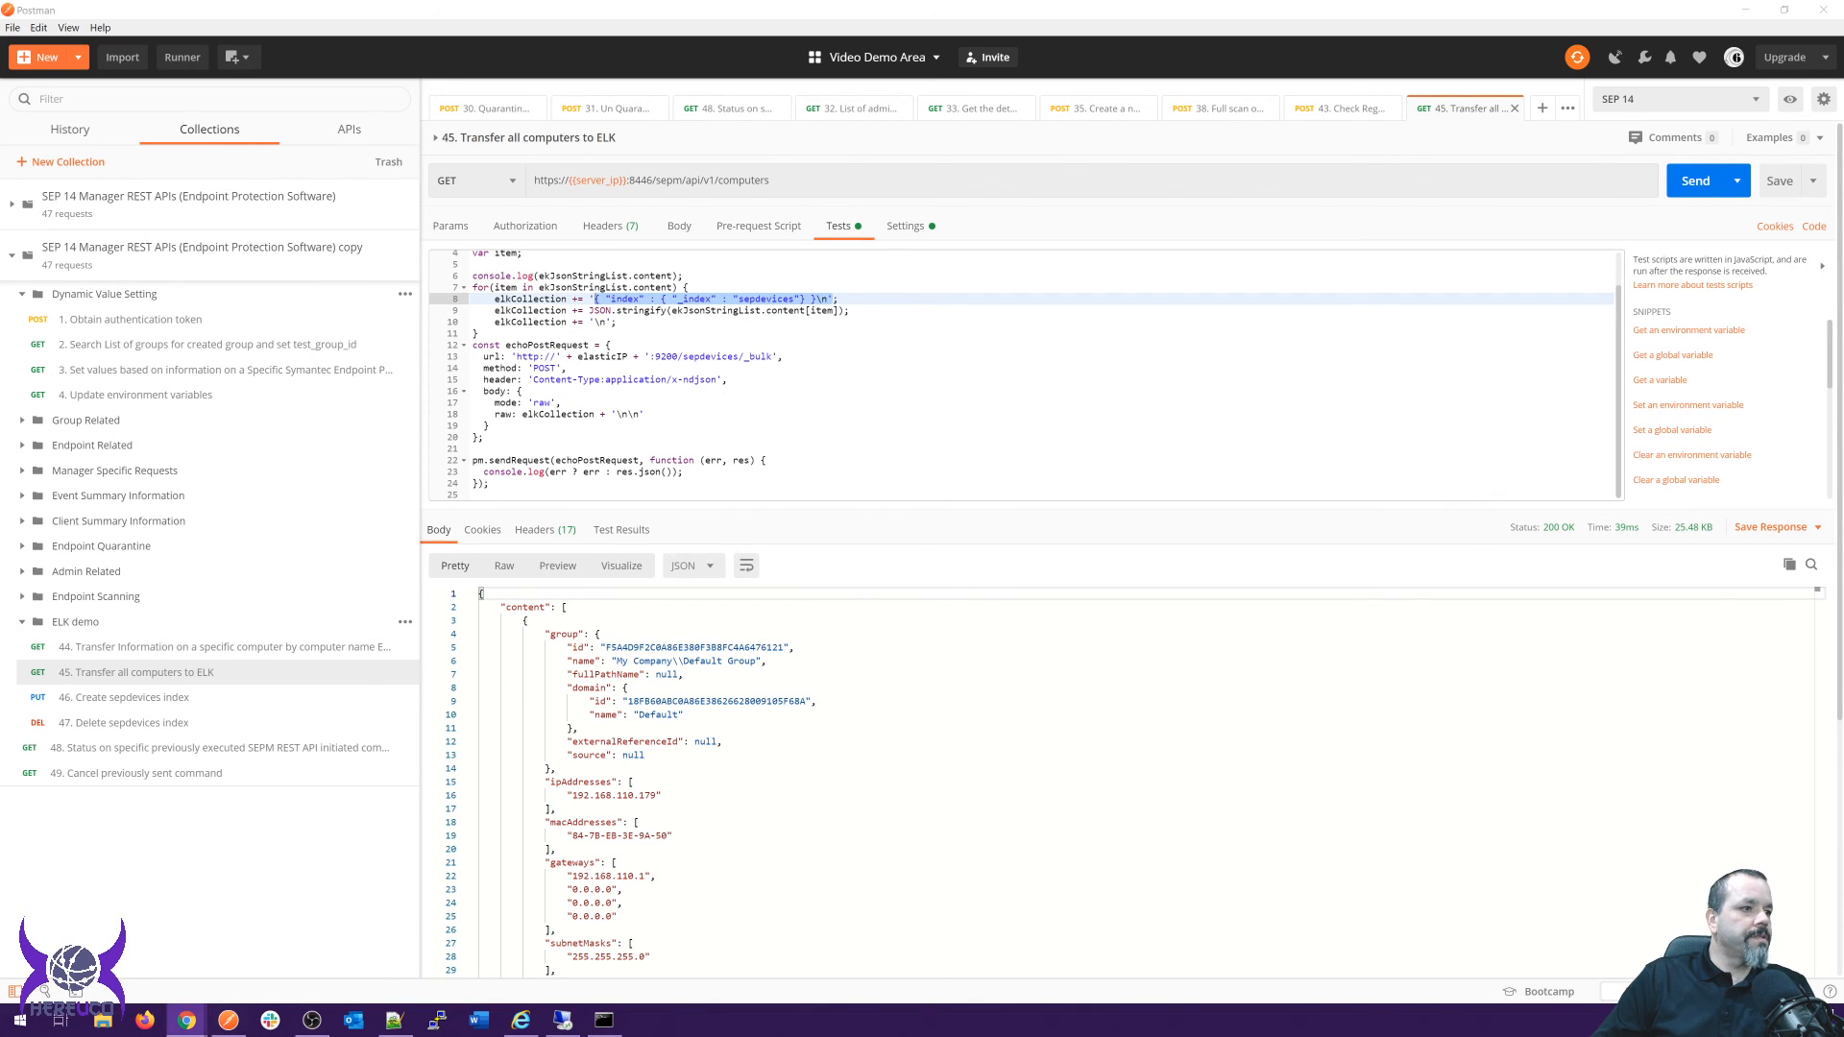
pyautogui.rightClick(187, 1020)
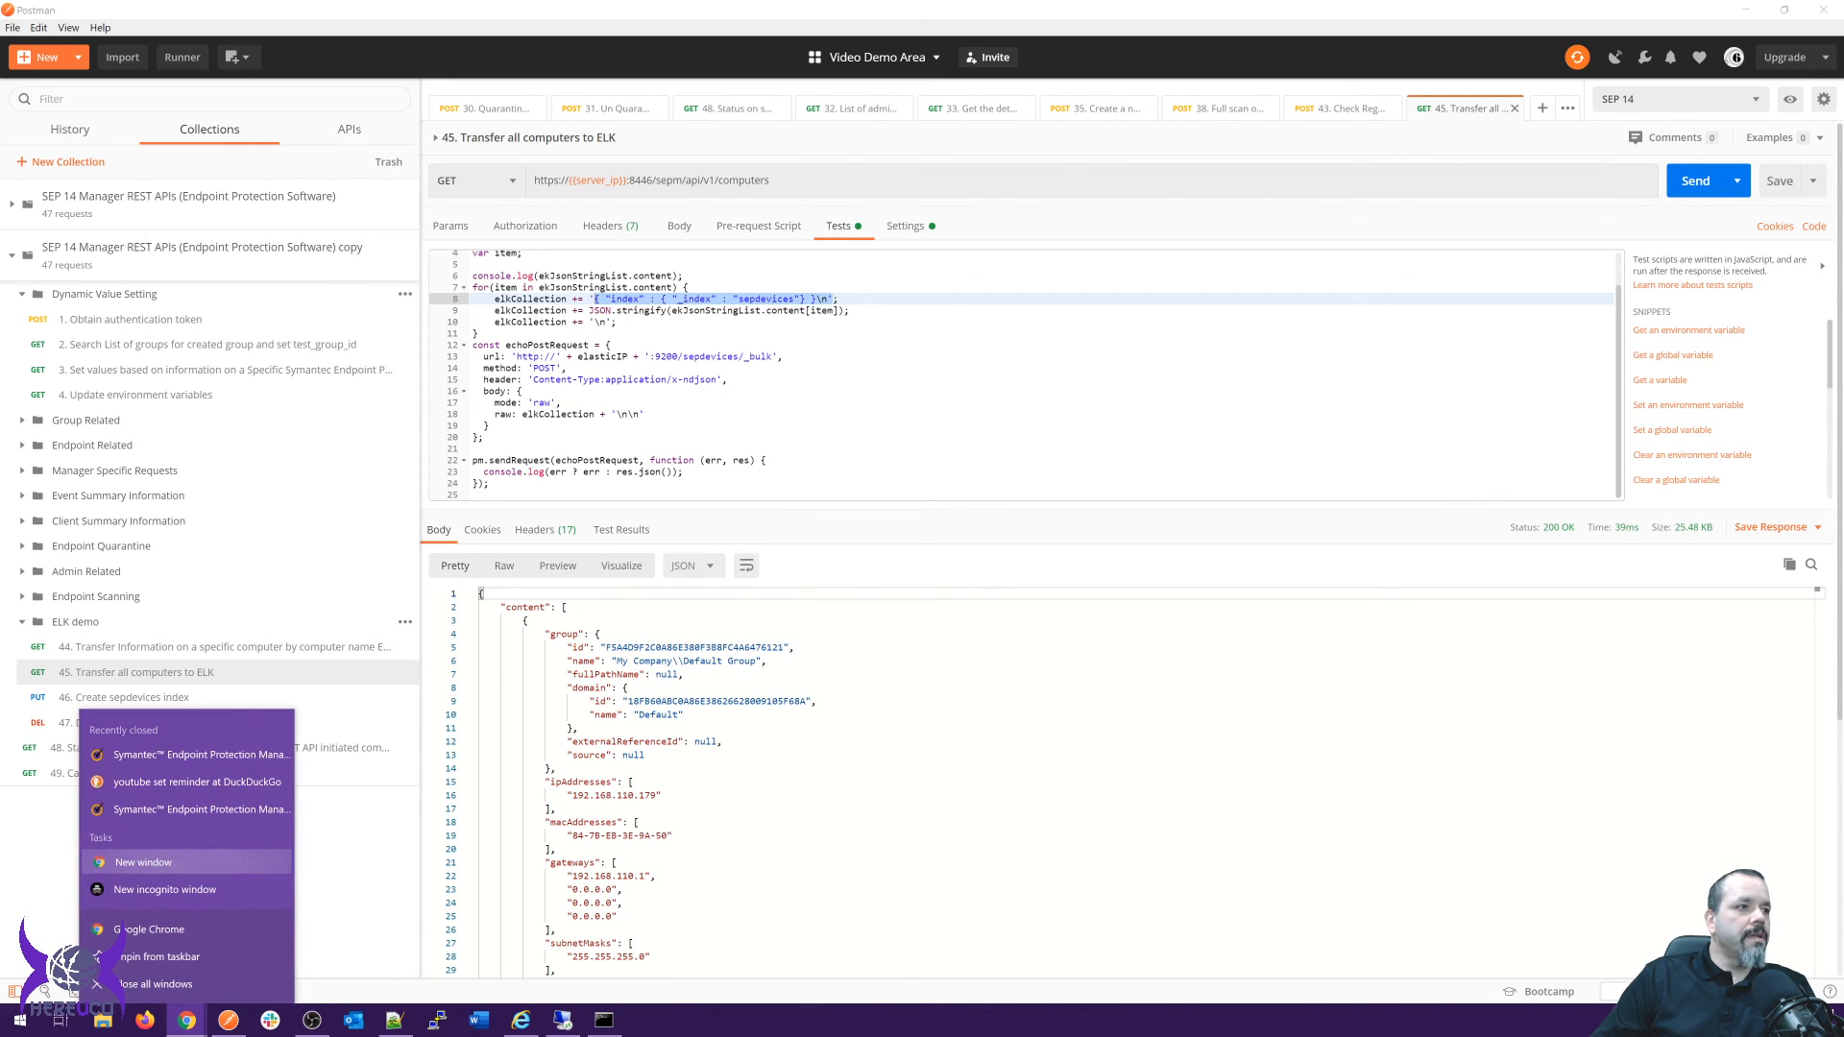
pyautogui.click(144, 895)
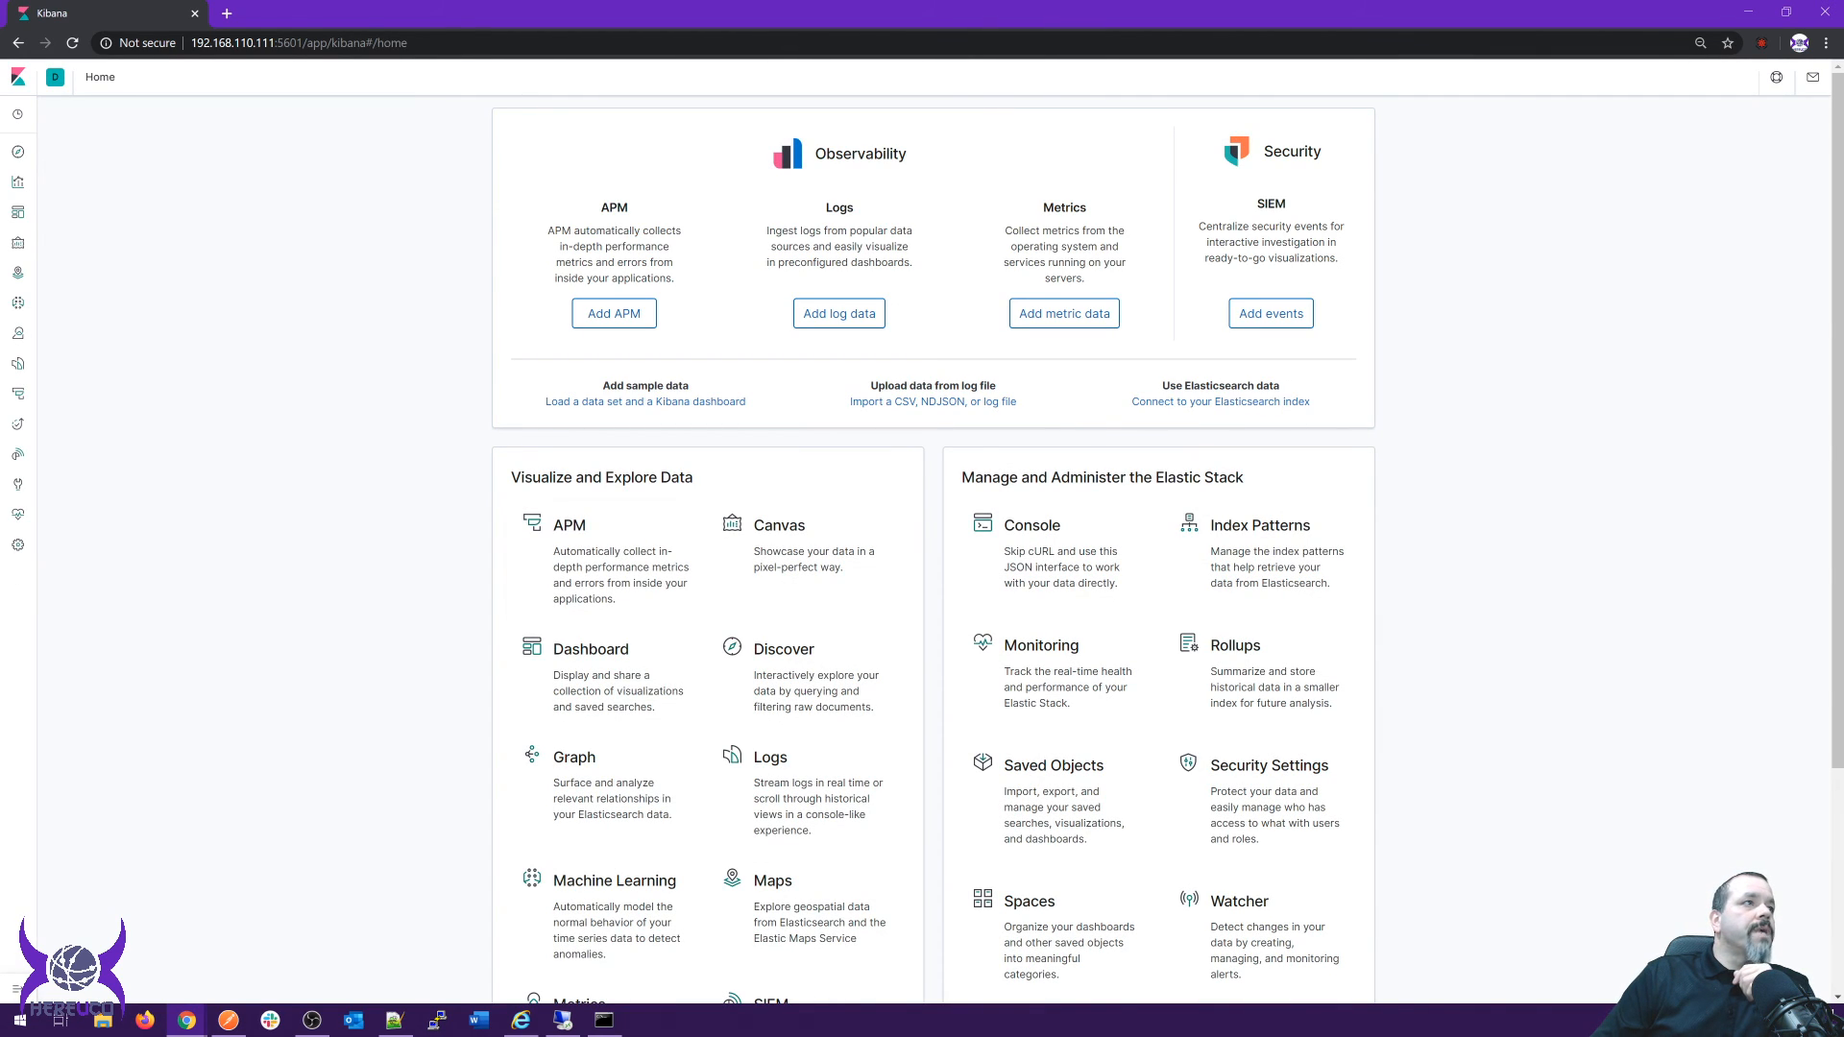
pyautogui.click(18, 544)
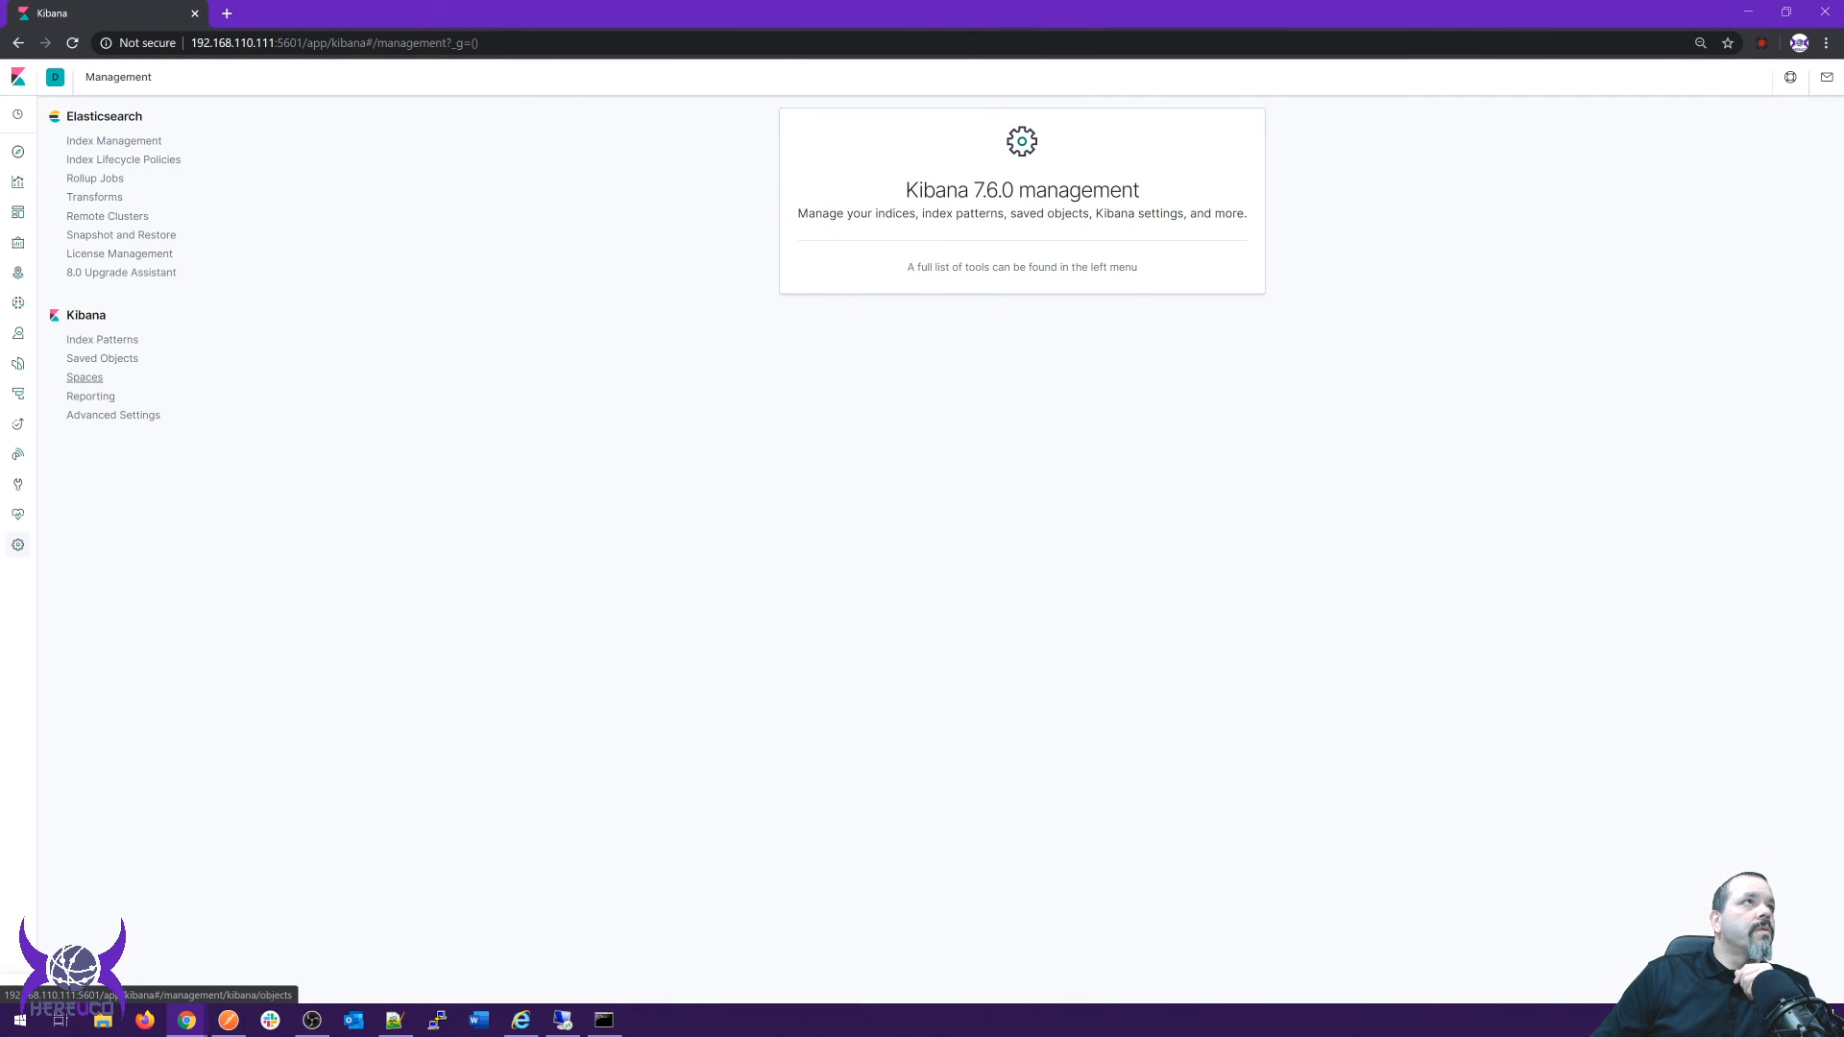
pyautogui.click(18, 152)
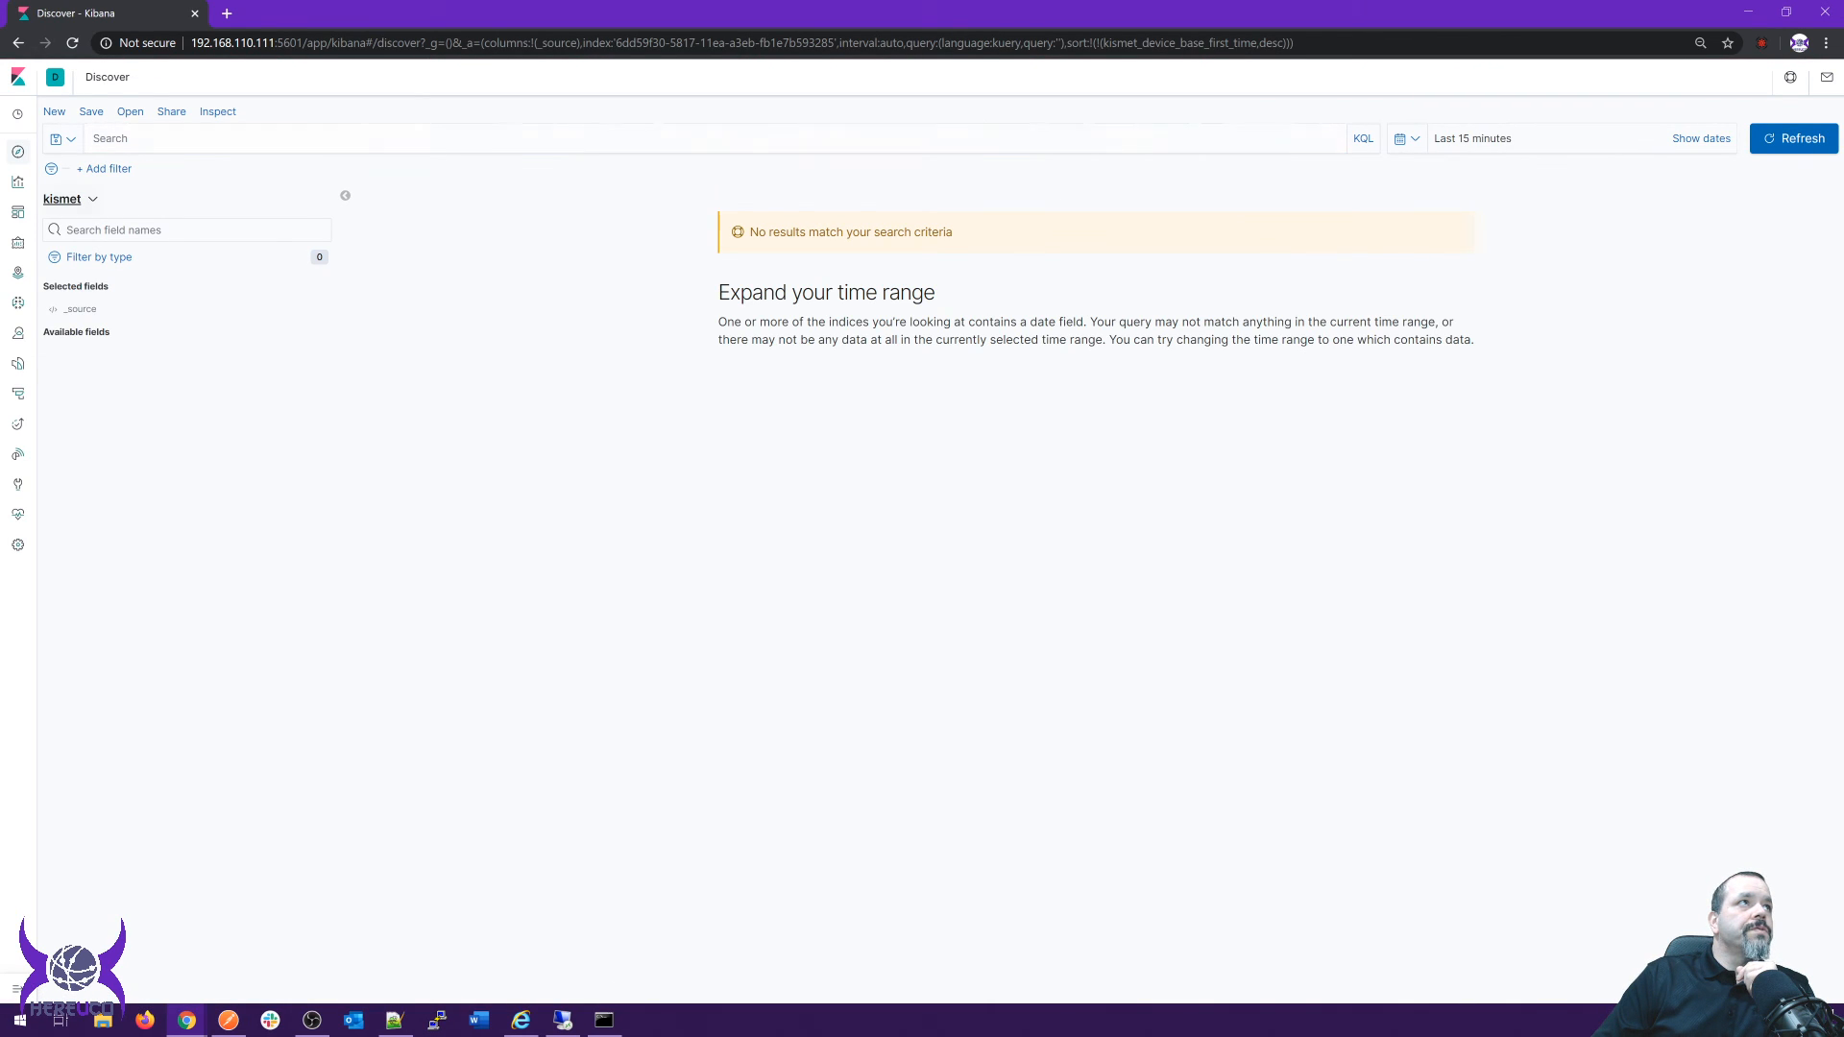
pyautogui.click(62, 198)
pyautogui.click(77, 348)
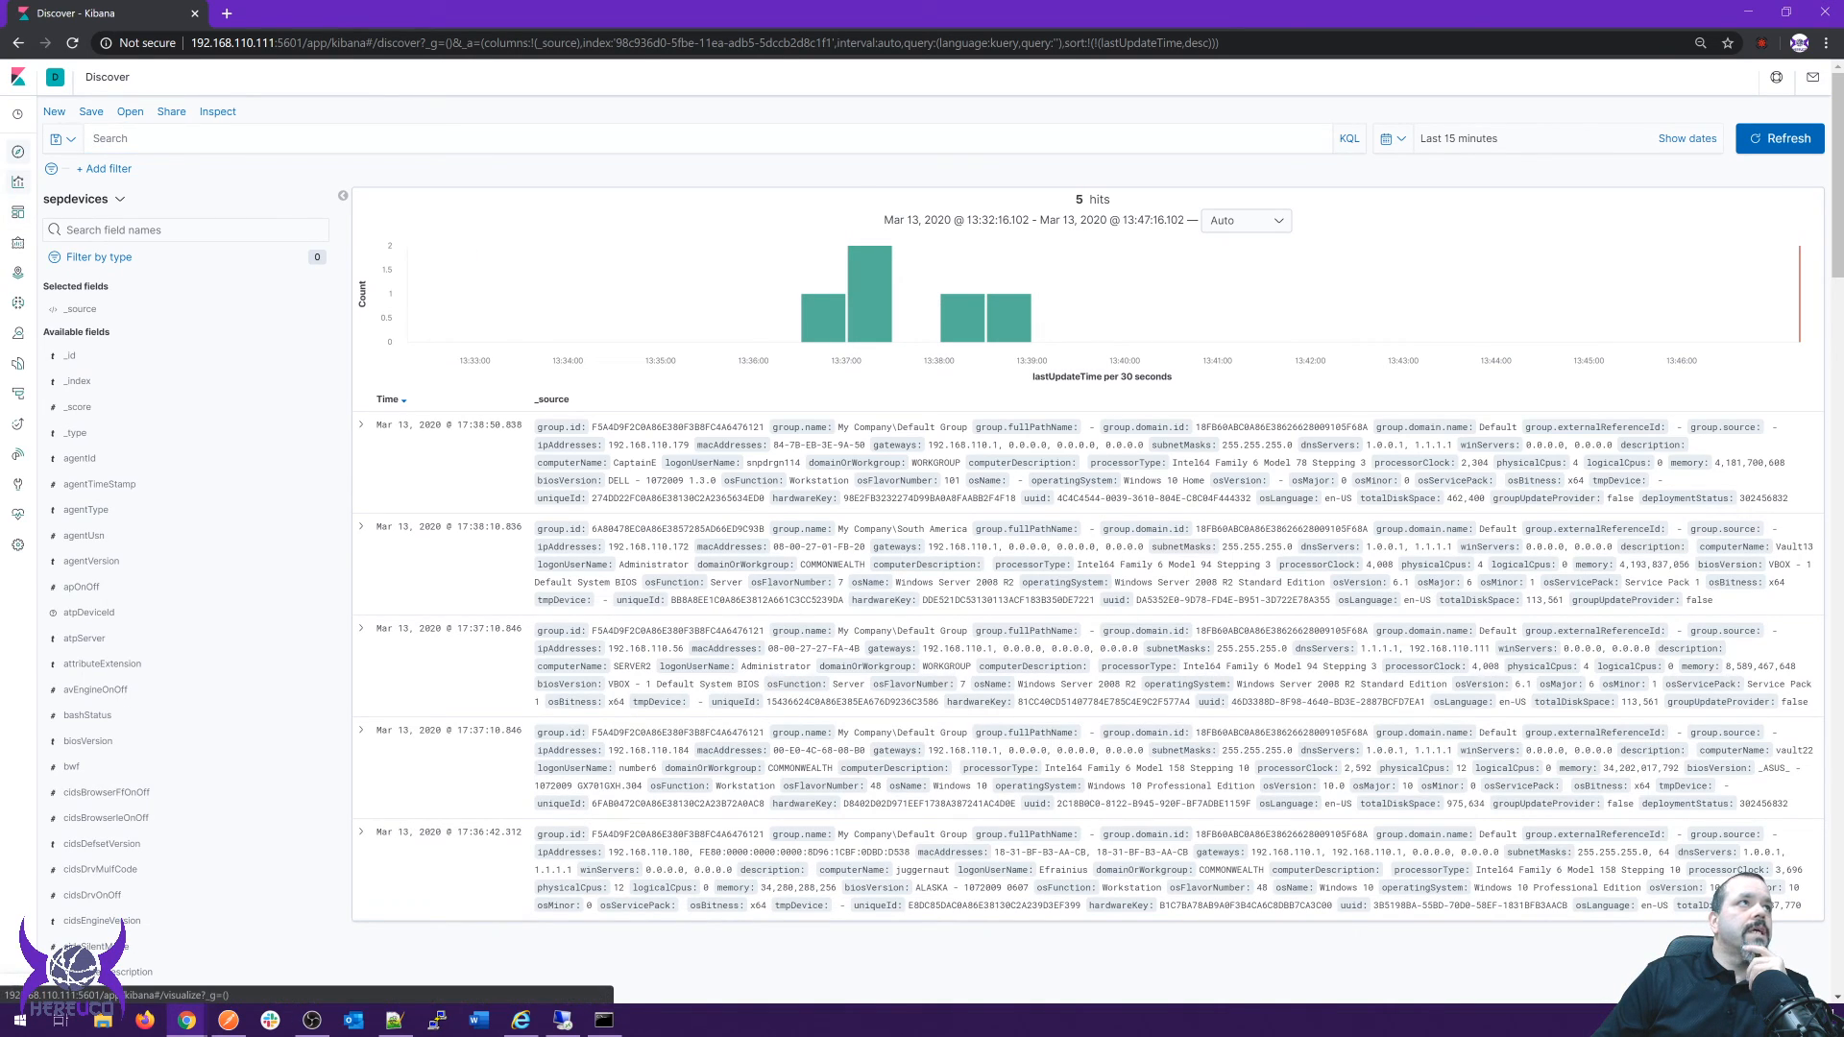
# Open the saved OS Hostname IP pie visualization in Kibana and examine its operating system, computer name and IP address rings.
pyautogui.click(17, 182)
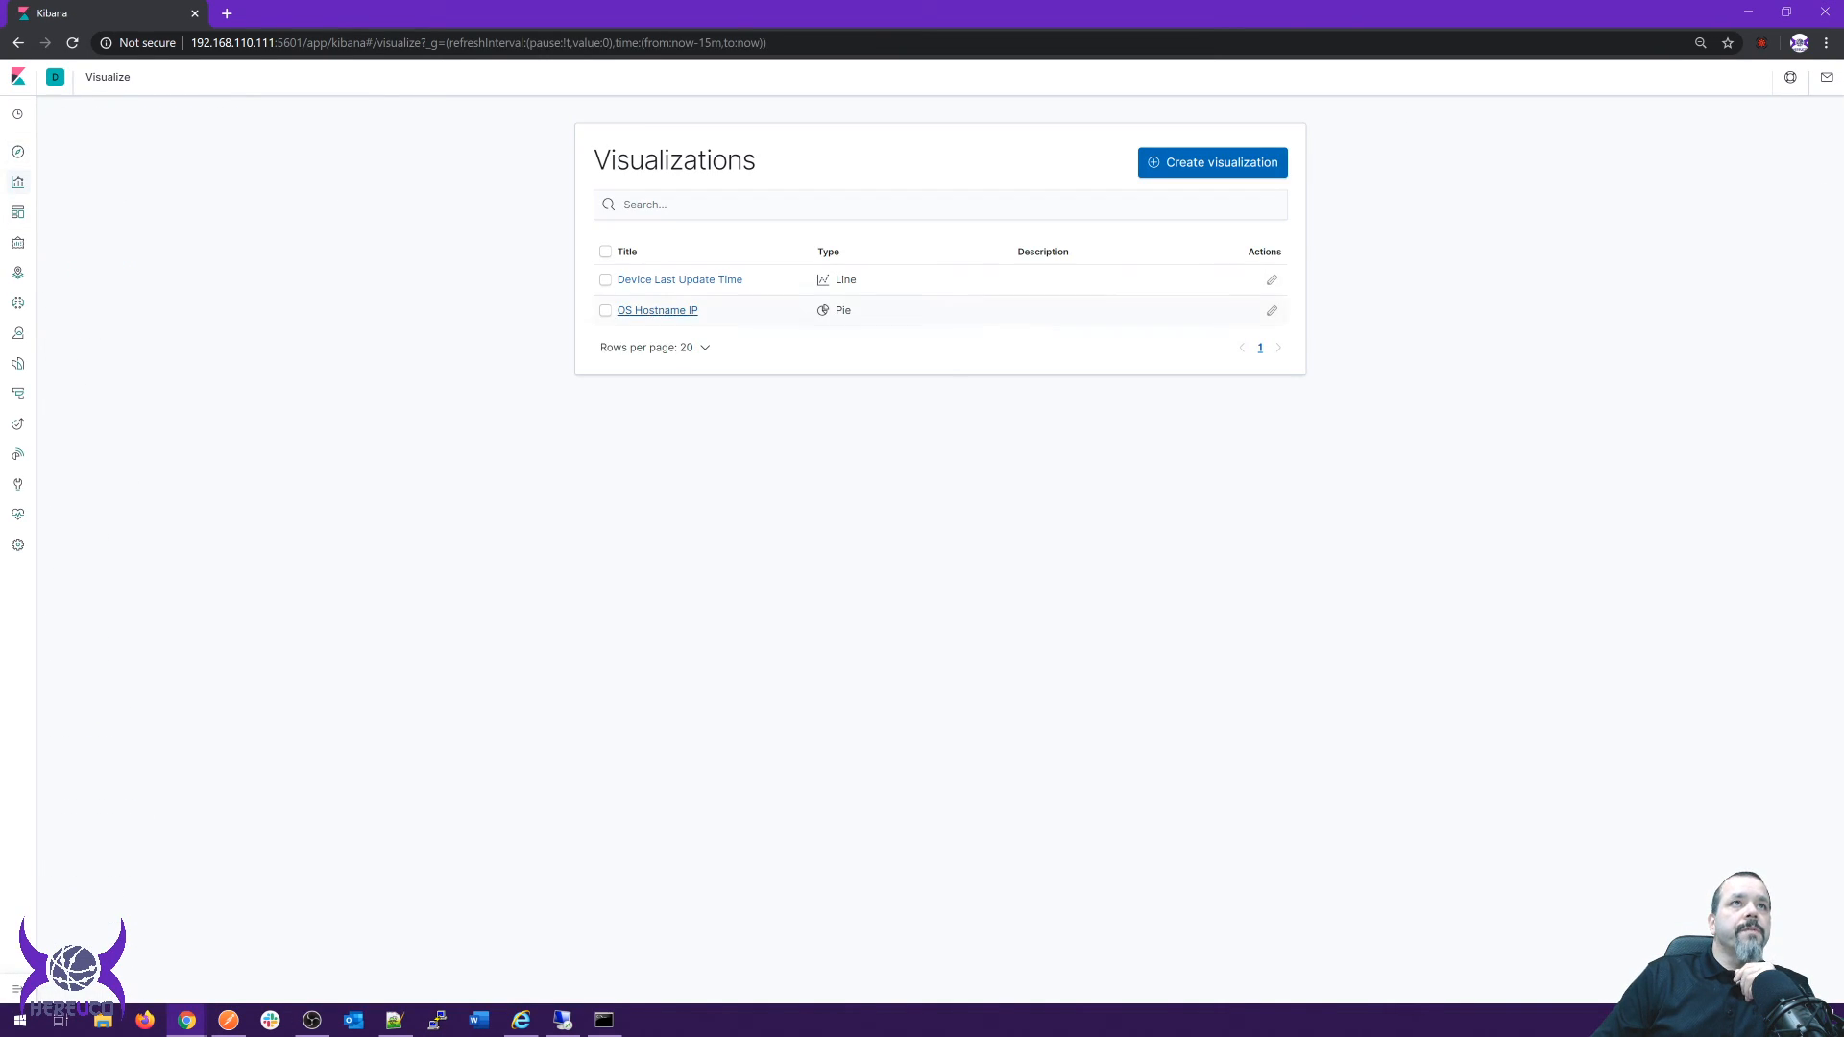
pyautogui.click(658, 310)
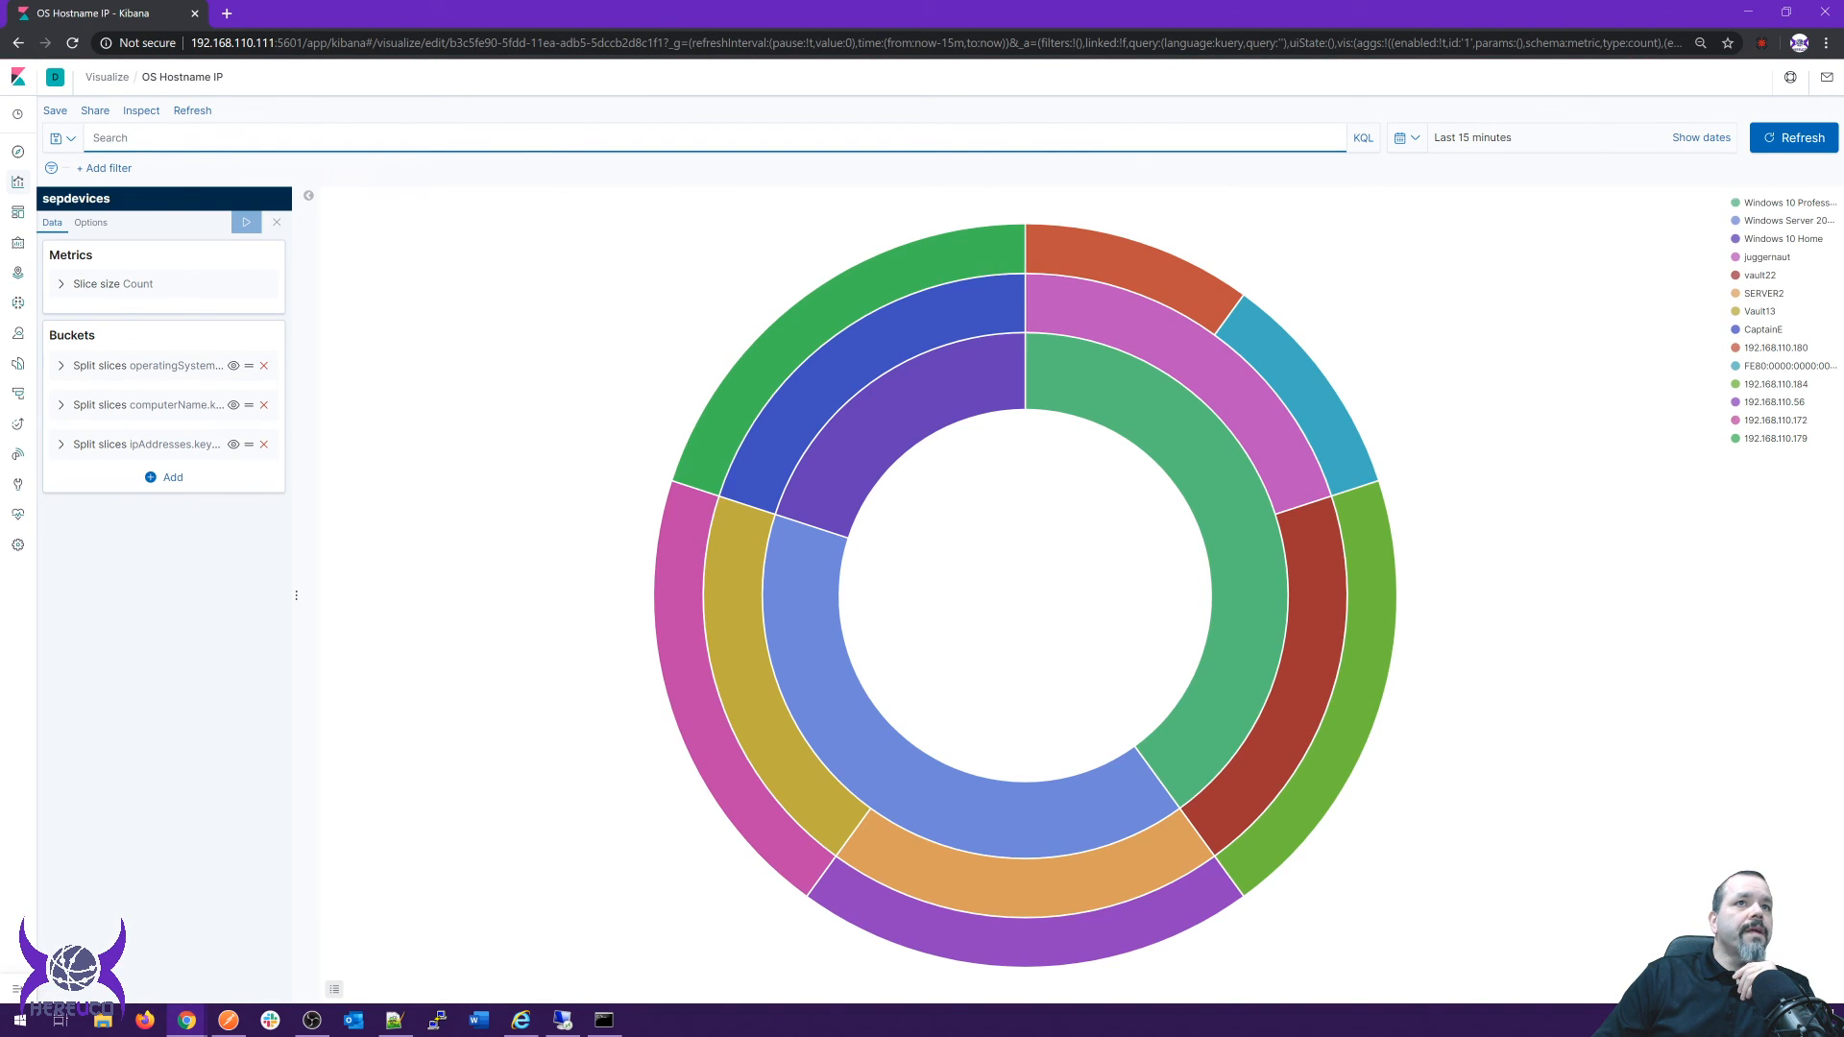
pyautogui.moveTo(812, 715)
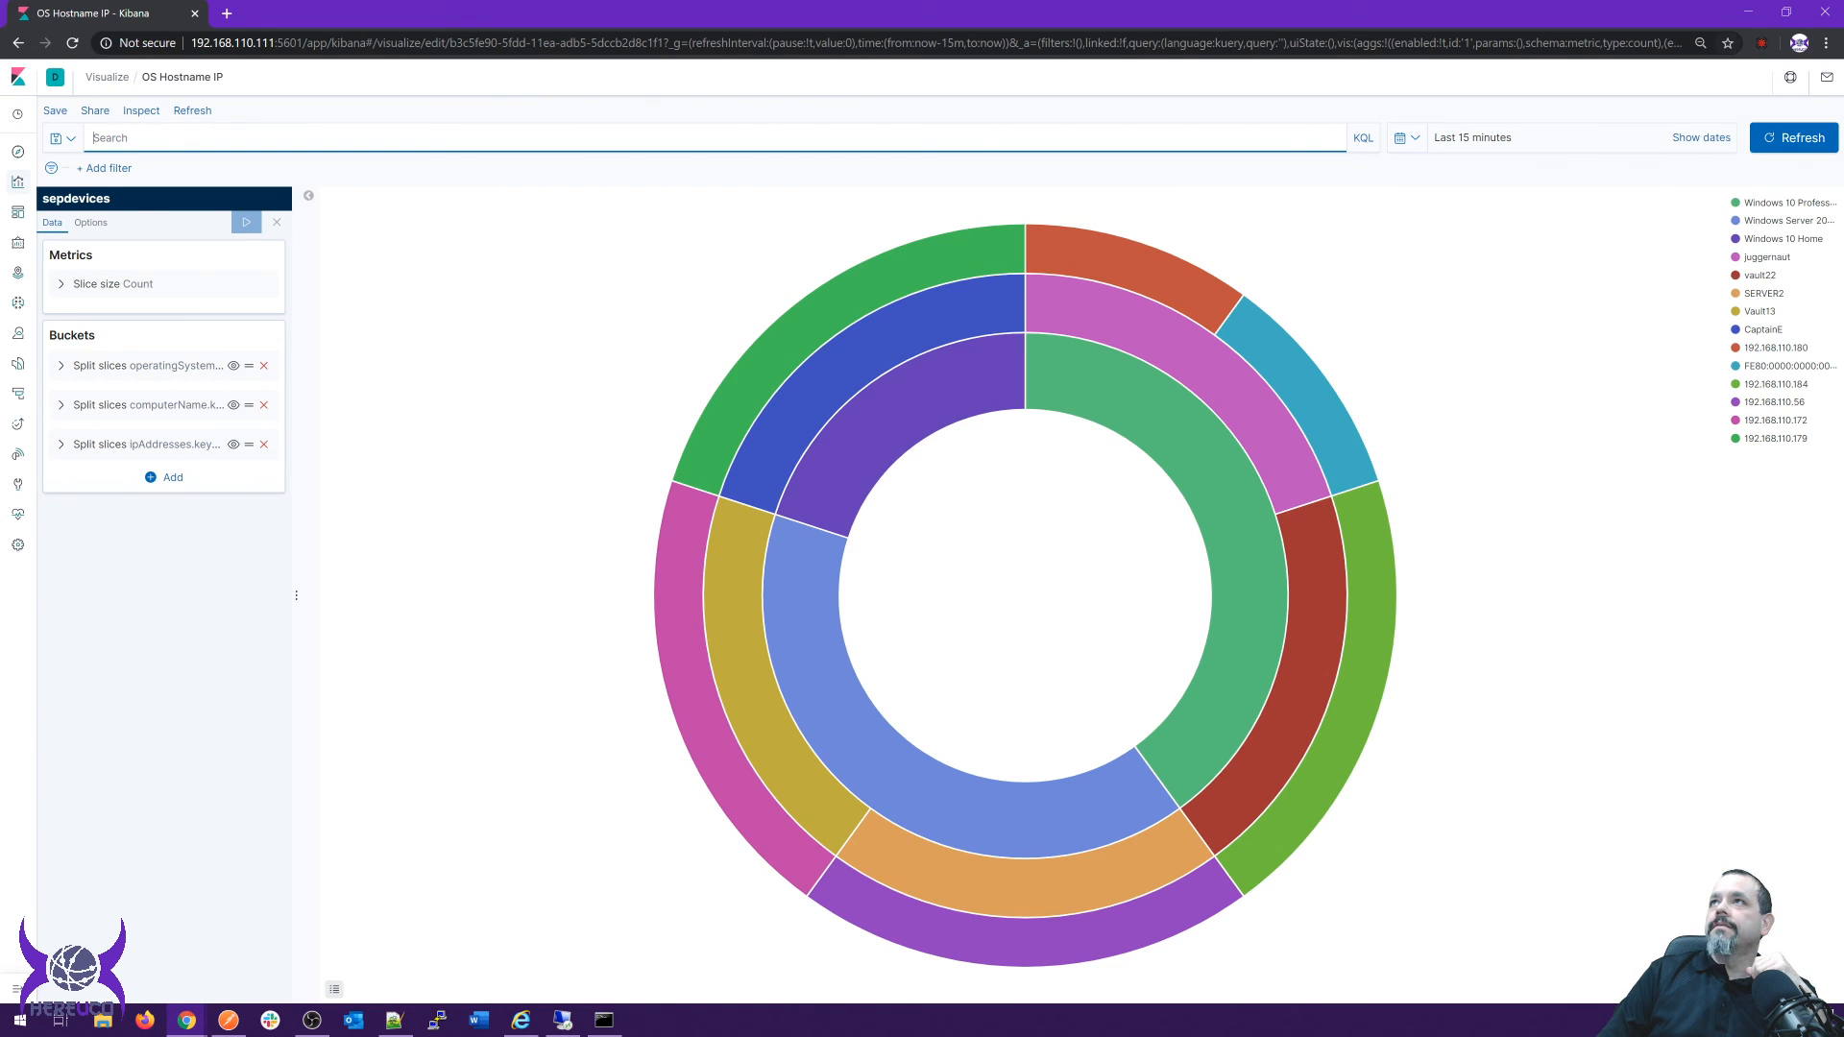
# Return to Postman and close the open request tabs, keeping only 30. Quarantine endpoint.
pyautogui.hotkey('alt', 'Tab')
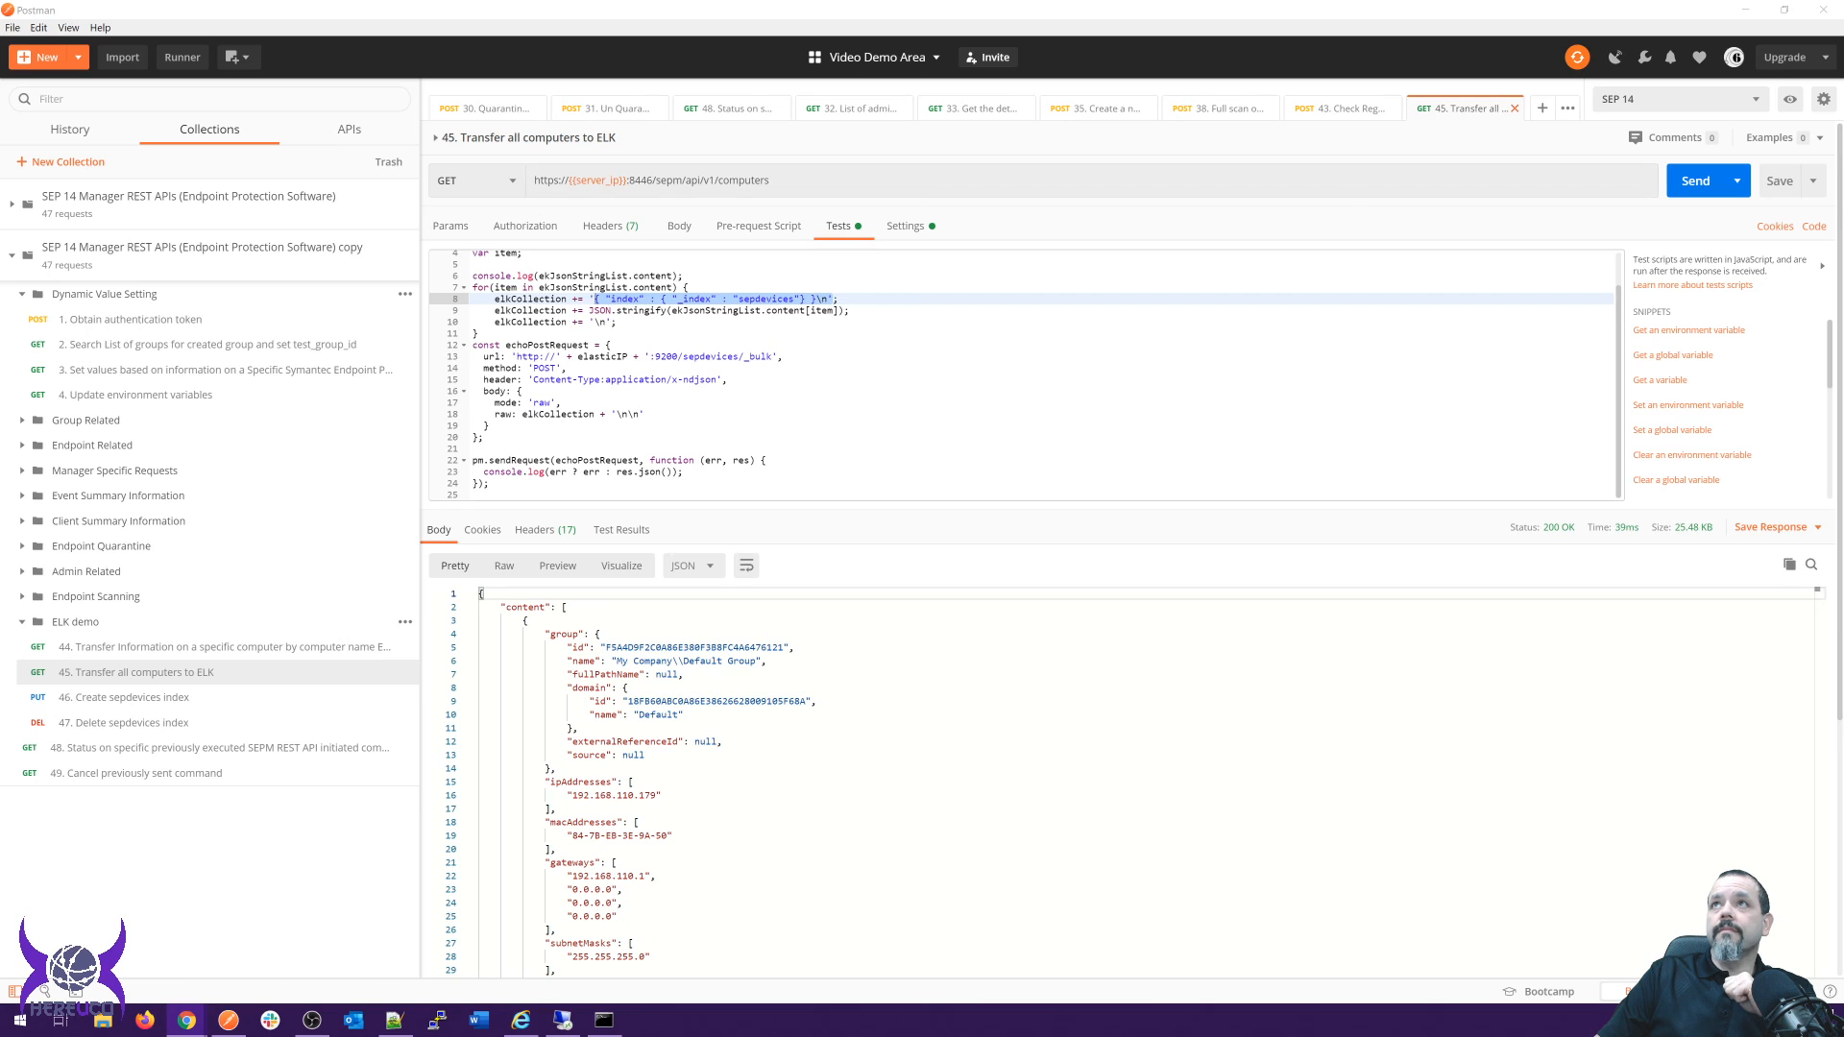
pyautogui.hotkey('alt', 'Tab')
pyautogui.hotkey('ctrl', 'w')
pyautogui.hotkey('ctrl', 'w')
pyautogui.hotkey('ctrl', 'w')
pyautogui.hotkey('ctrl', 'w')
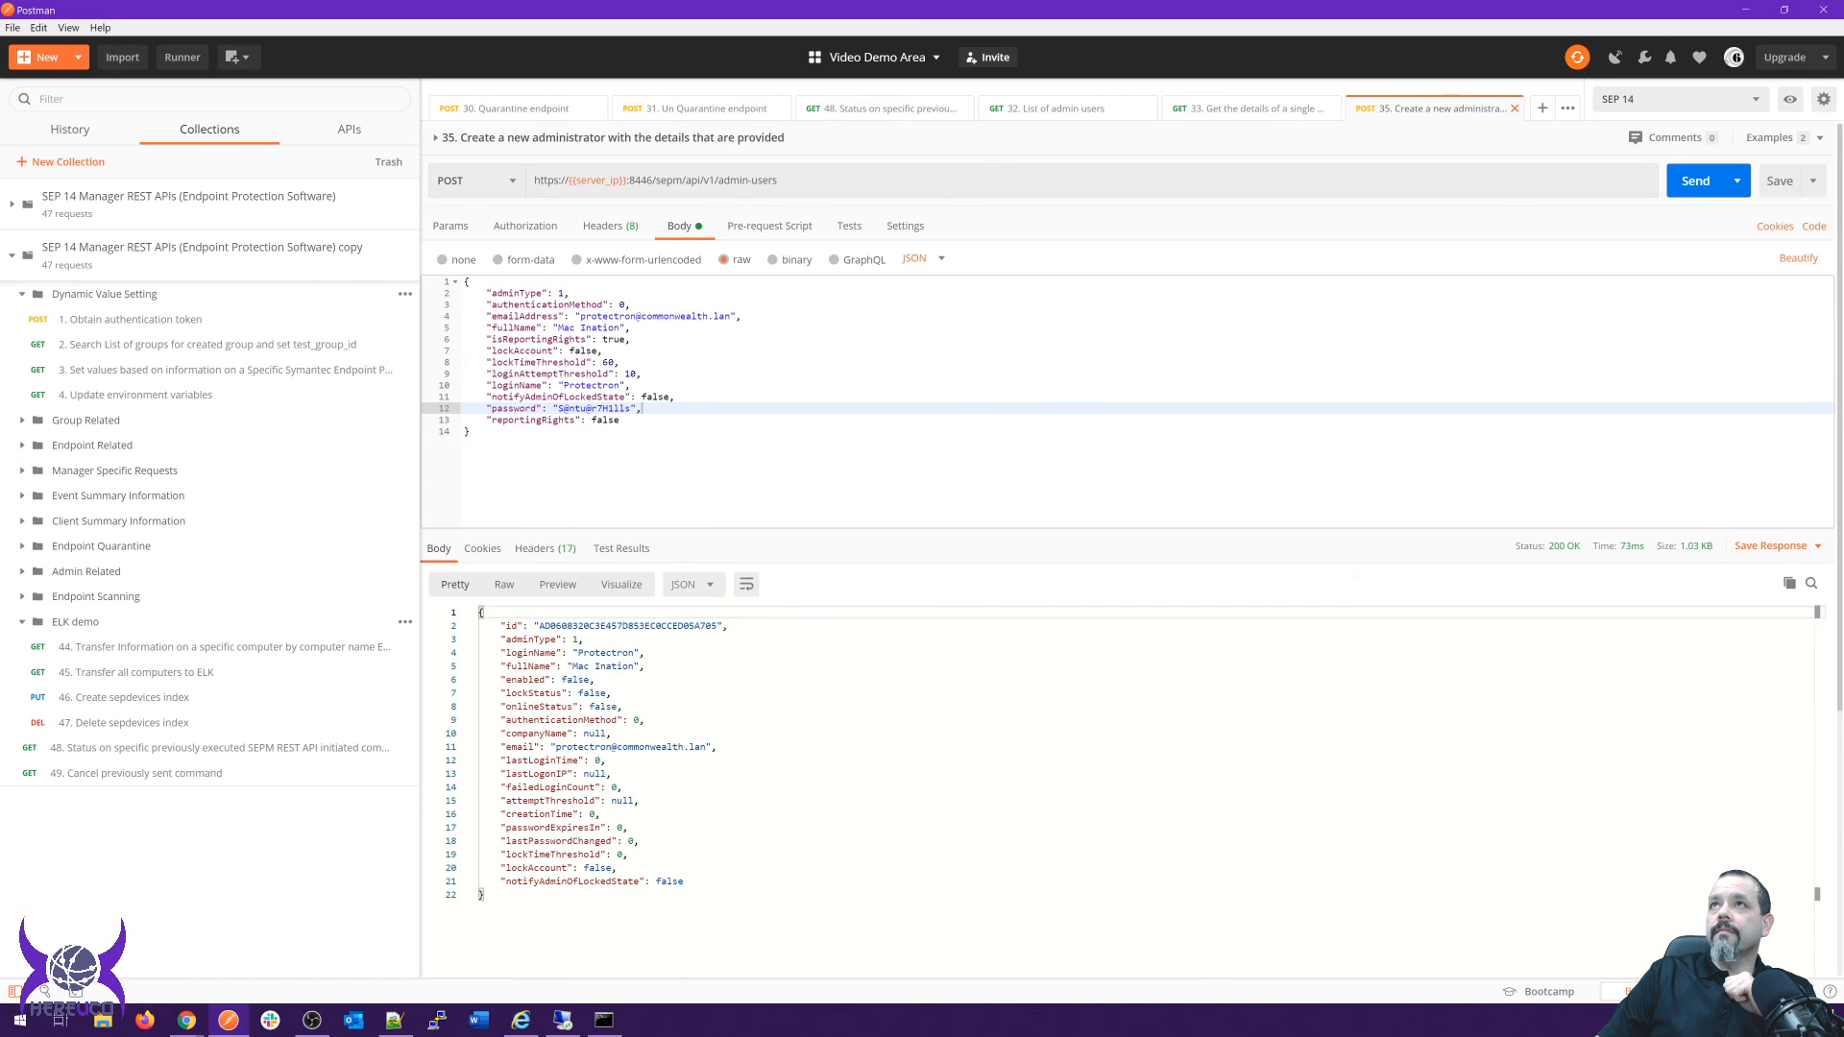
pyautogui.hotkey('ctrl', 'w')
pyautogui.hotkey('ctrl', 'w')
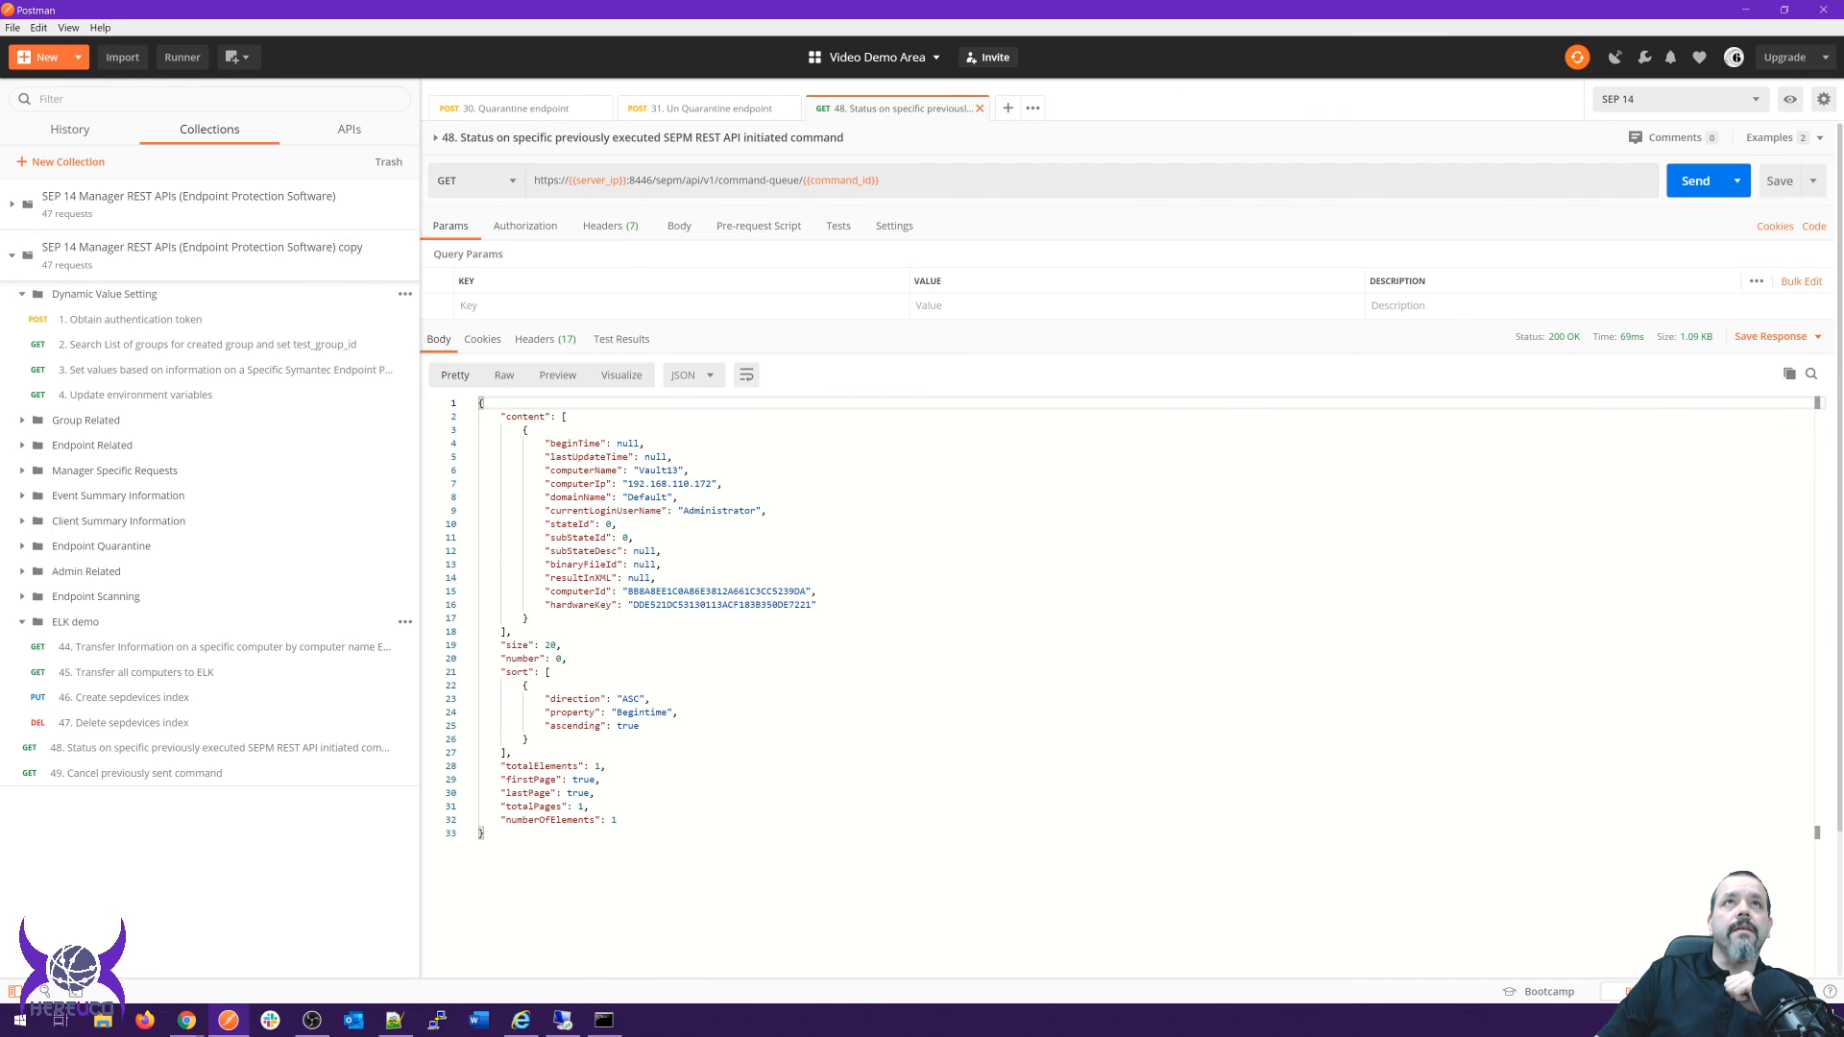
pyautogui.hotkey('ctrl', 'w')
pyautogui.hotkey('ctrl', 'w')
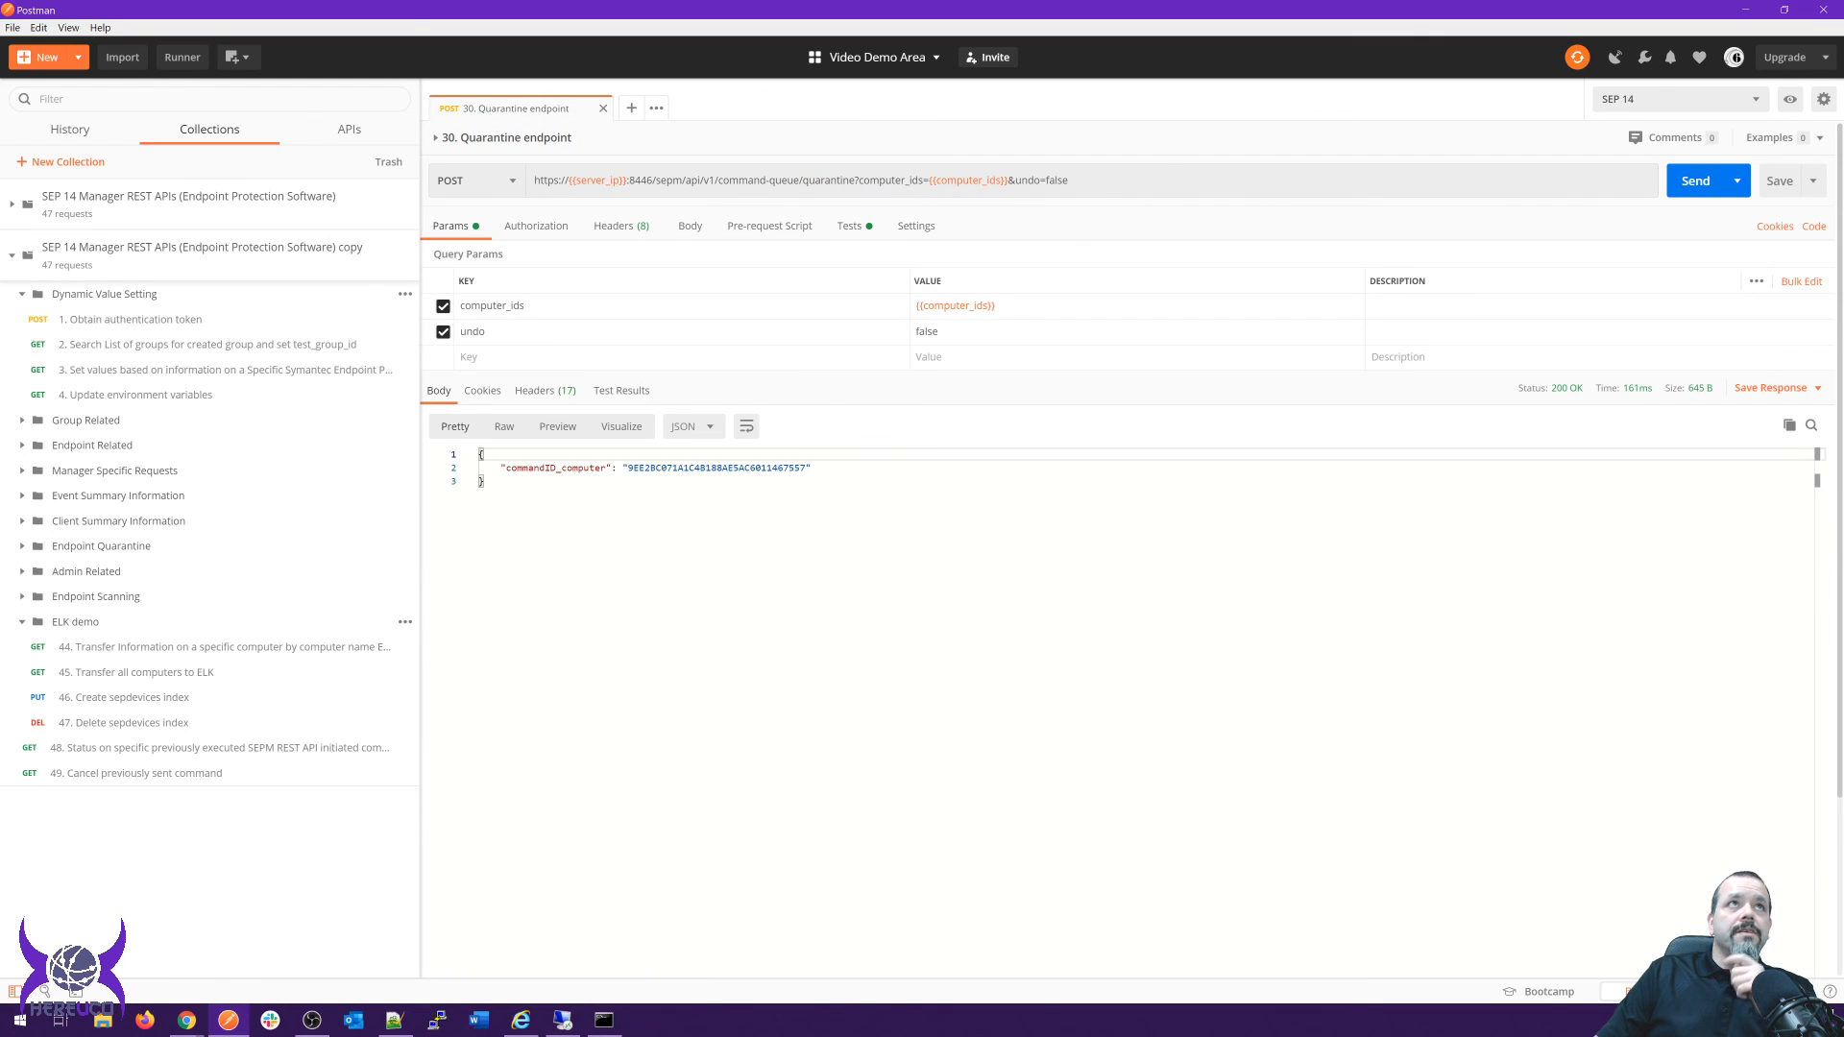